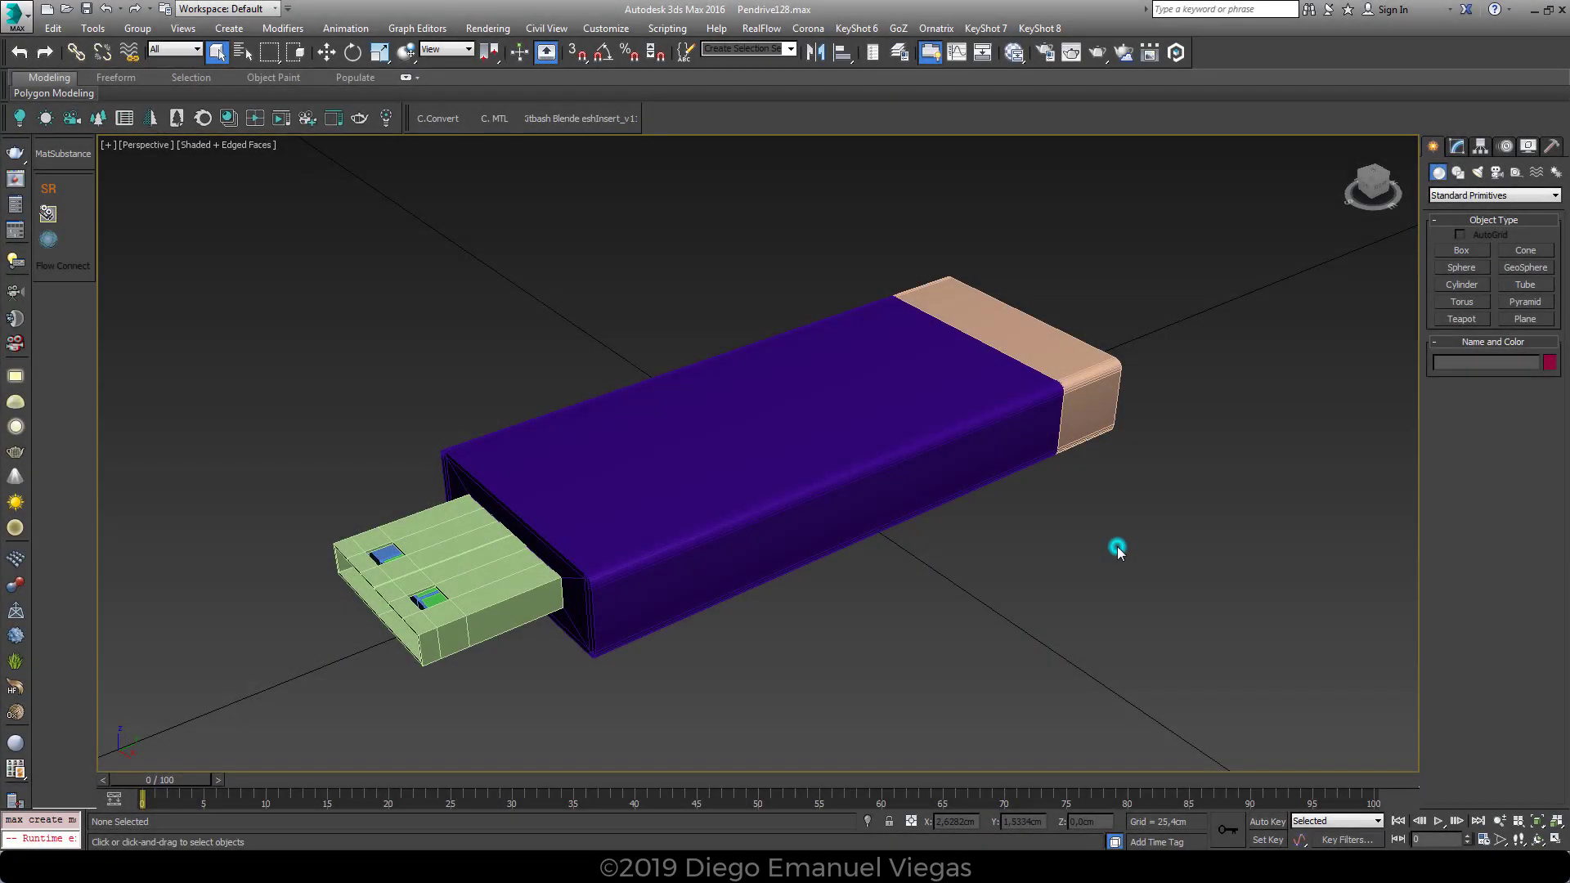
- Select all the pendrive parts and measure their overall dimensions, showing the measurements in a separate floating window before closing it
scroll(1093, 523, "up", 8)
middle_click_drag(1091, 518, 1095, 518, "alt")
key("alt+z")
middle_click_drag(1255, 490, 1107, 469)
scroll(1176, 463, "down", 5)
scroll(1177, 469, "up", 3)
key("w")
left_click_drag(1204, 180, 250, 649)
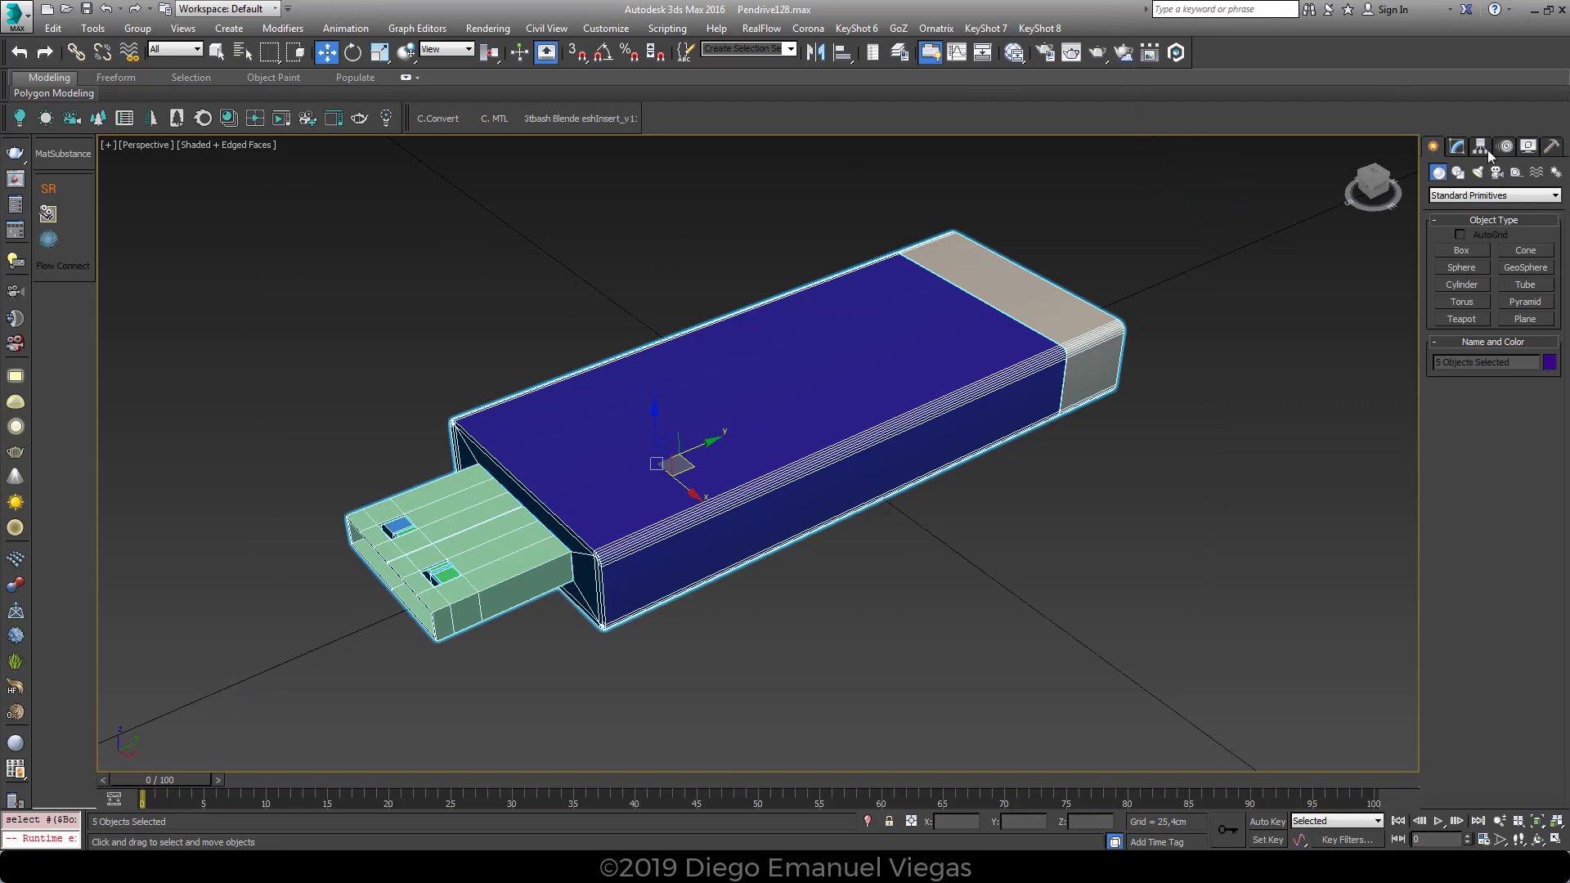
left_click(1553, 154)
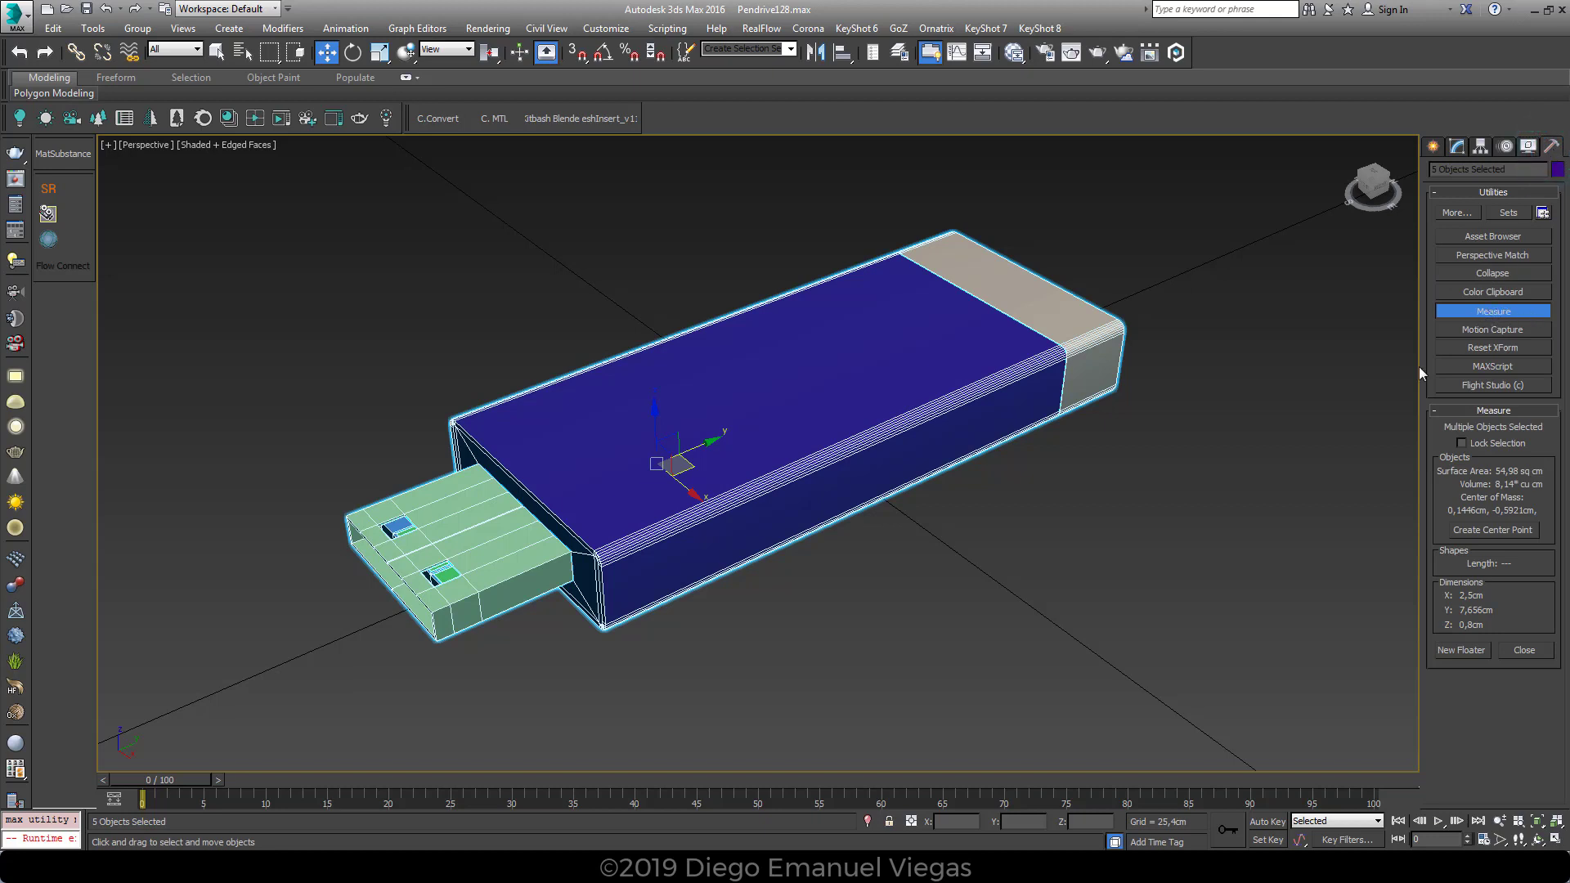
middle_click_drag(1162, 632, 1154, 630)
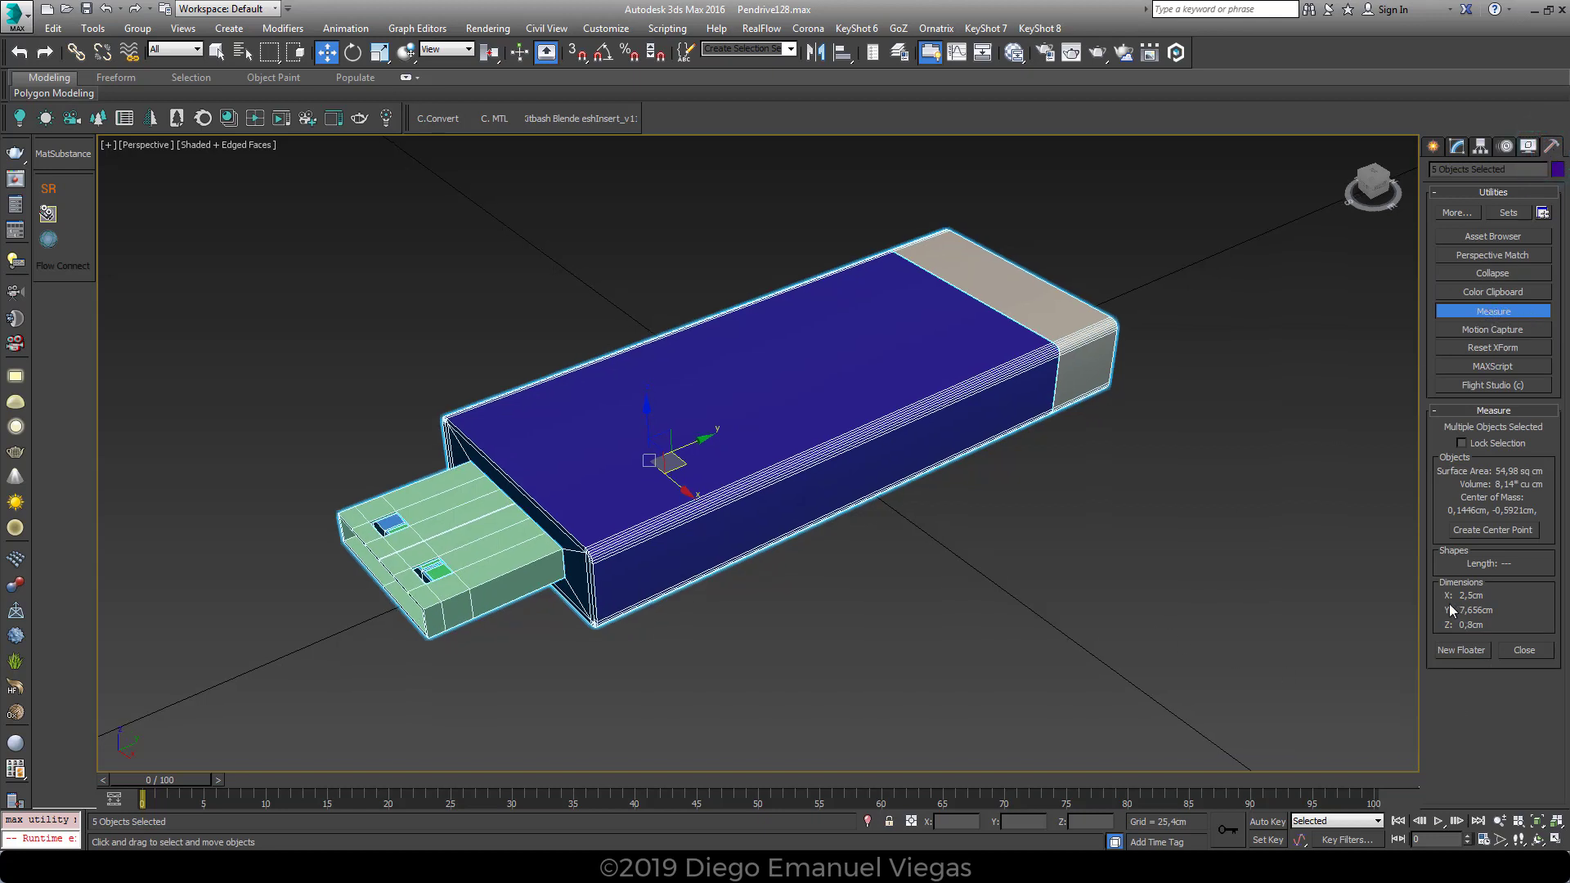
left_click(1462, 651)
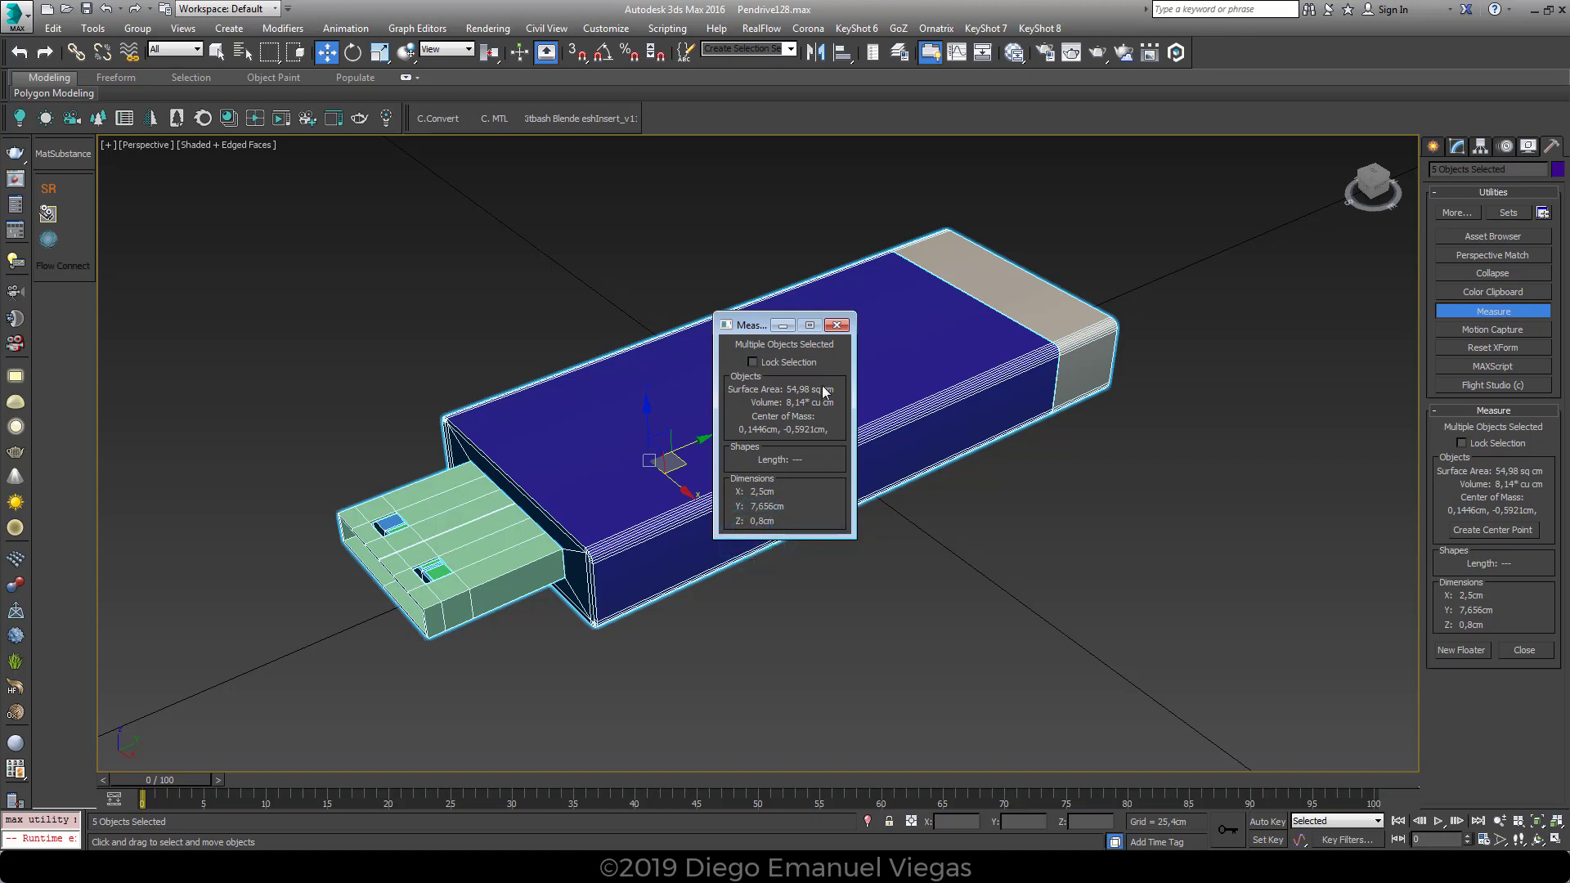
left_click(837, 326)
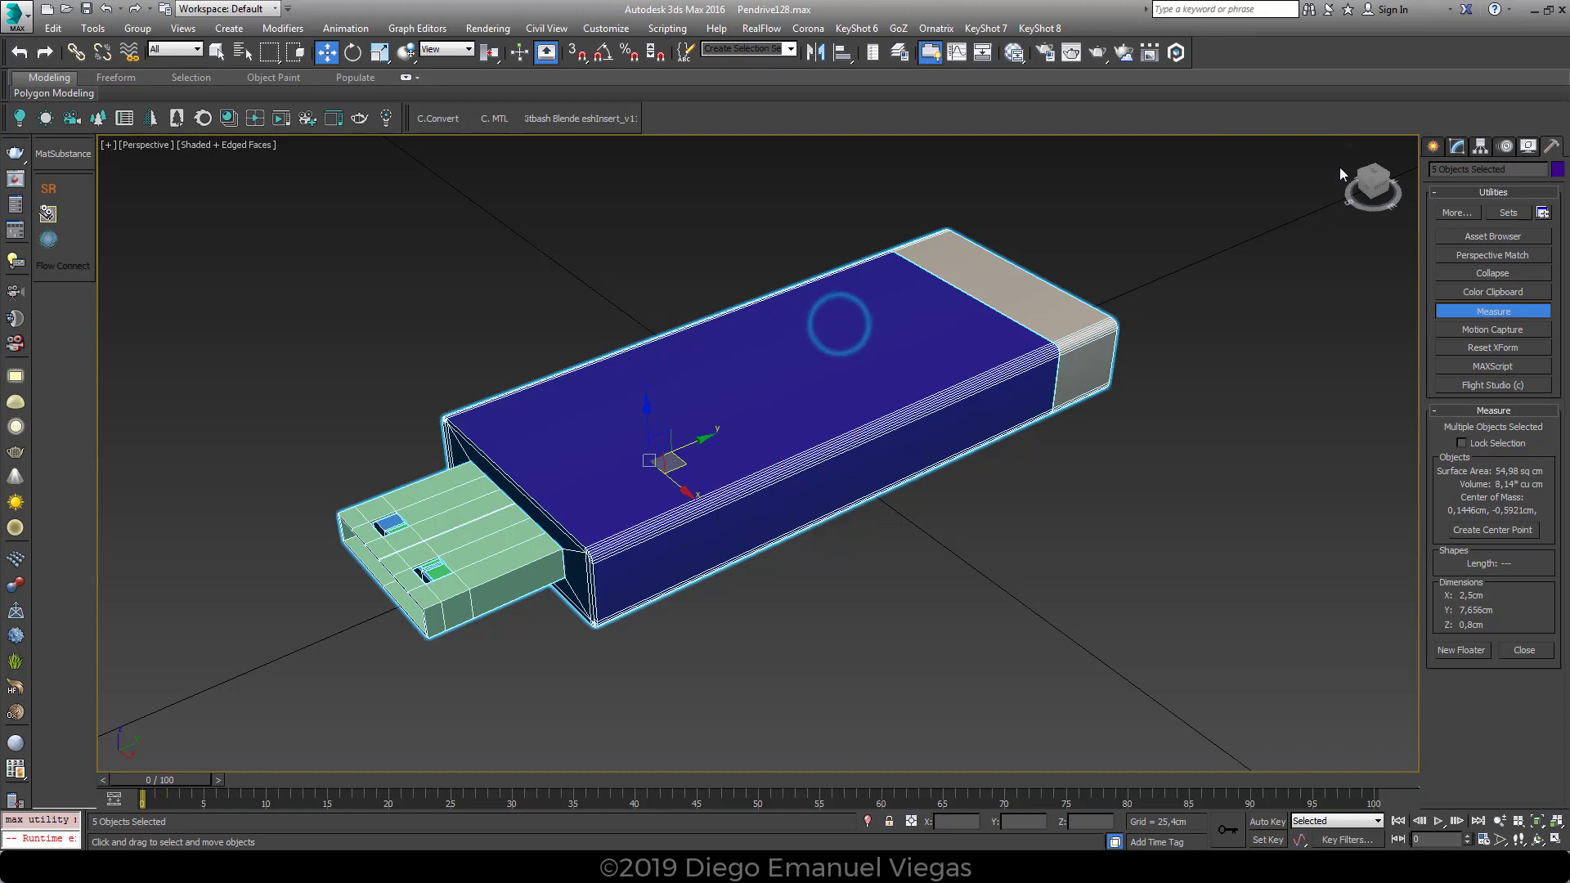
- Rename the pendrive's purple body object as Cuerpo and clear the selection
left_click(1437, 145)
left_click(1258, 371)
left_click(895, 431)
left_click(1458, 146)
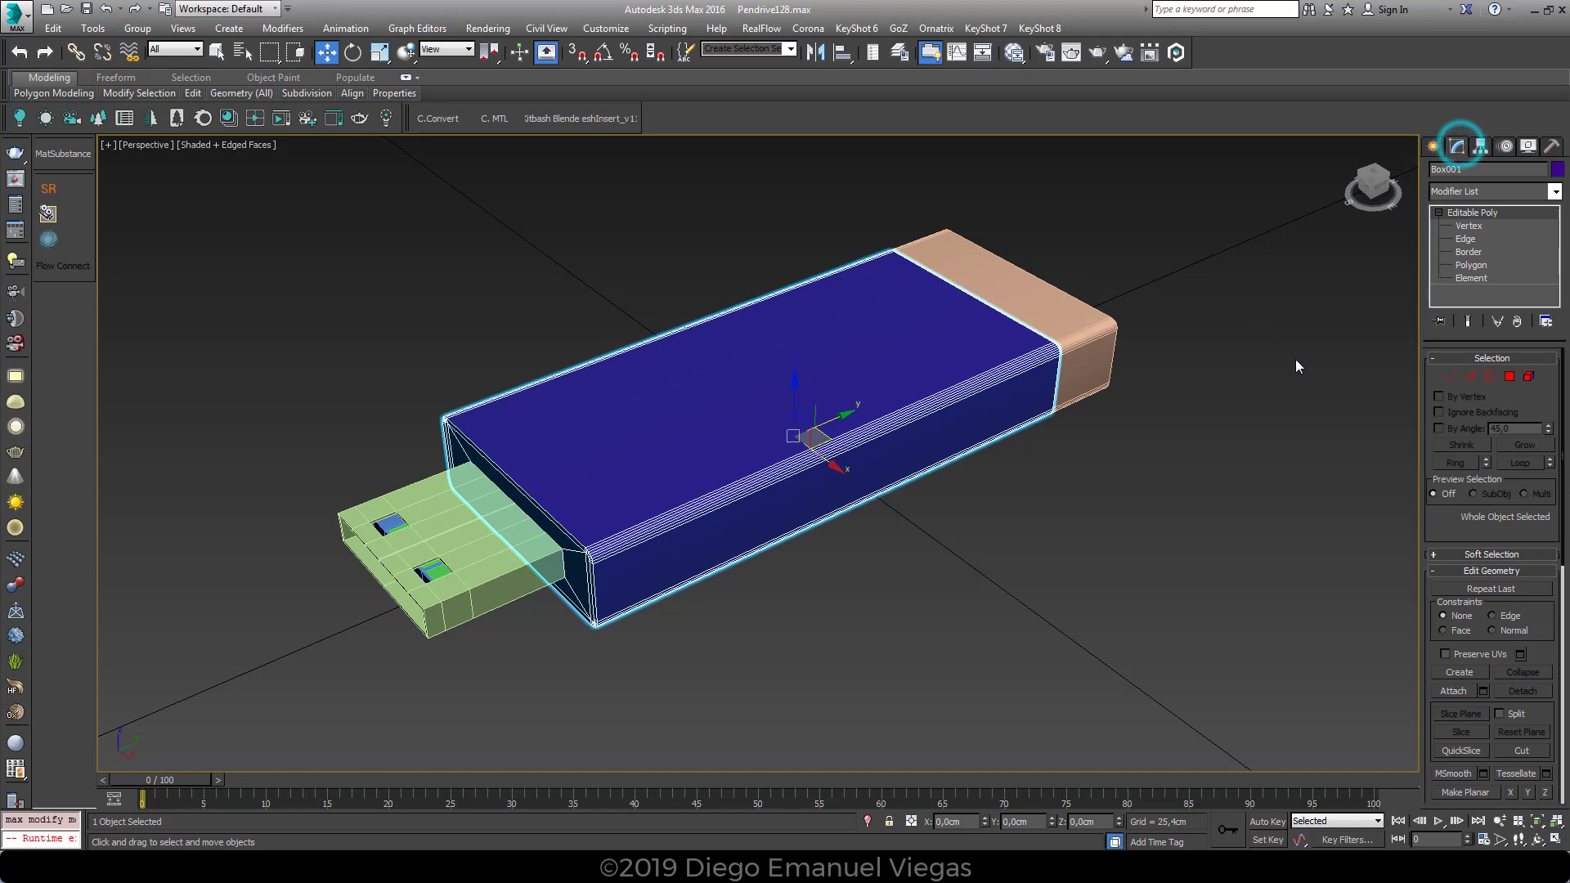
left_click(1049, 332)
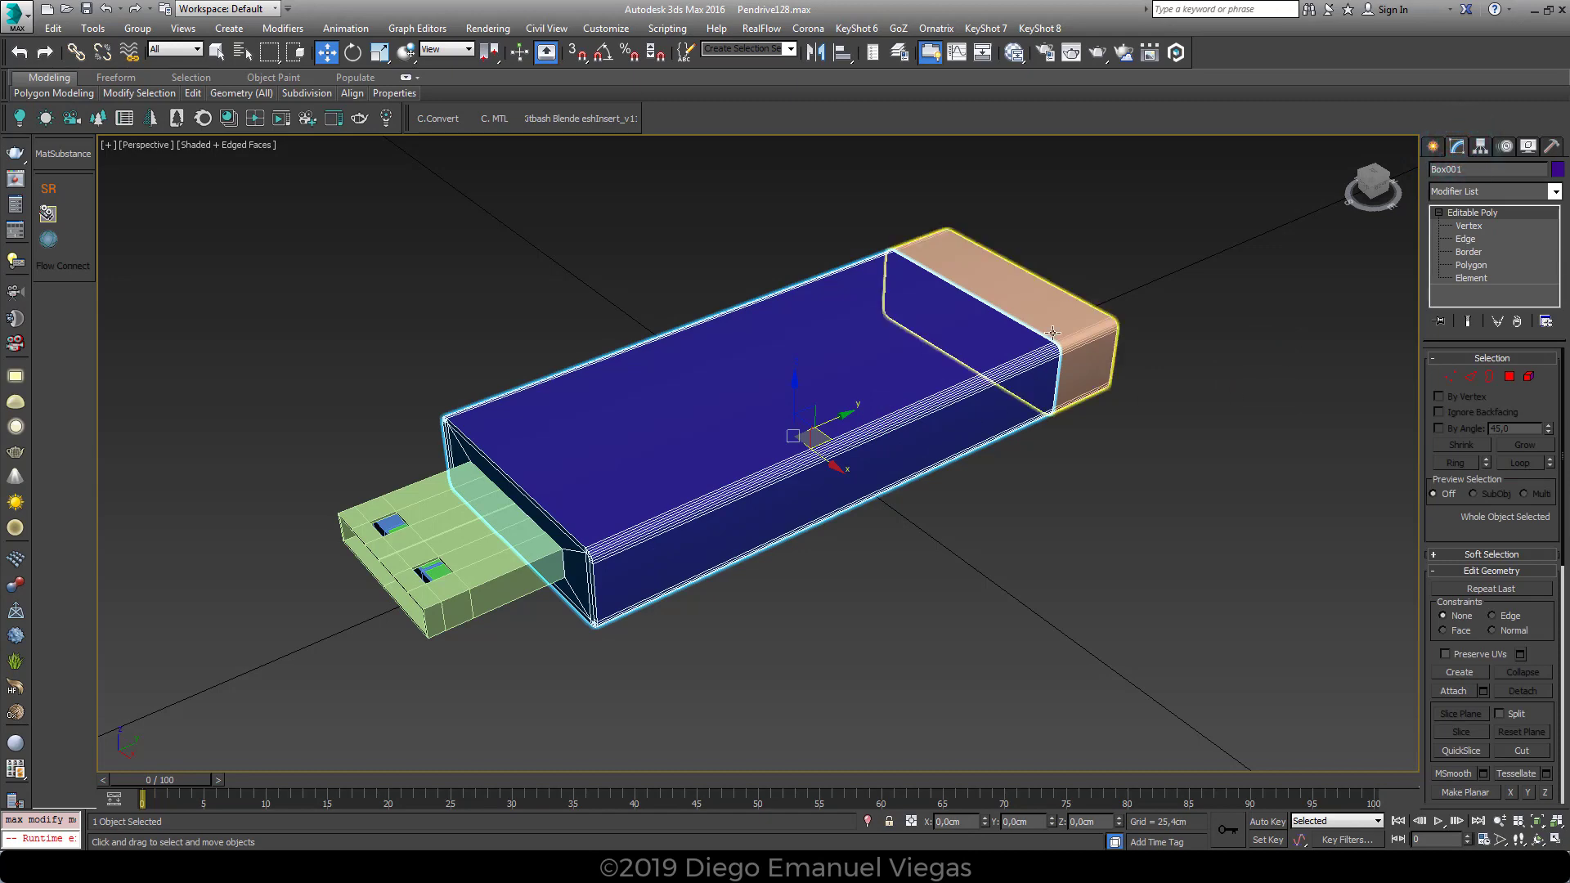
left_click(886, 366)
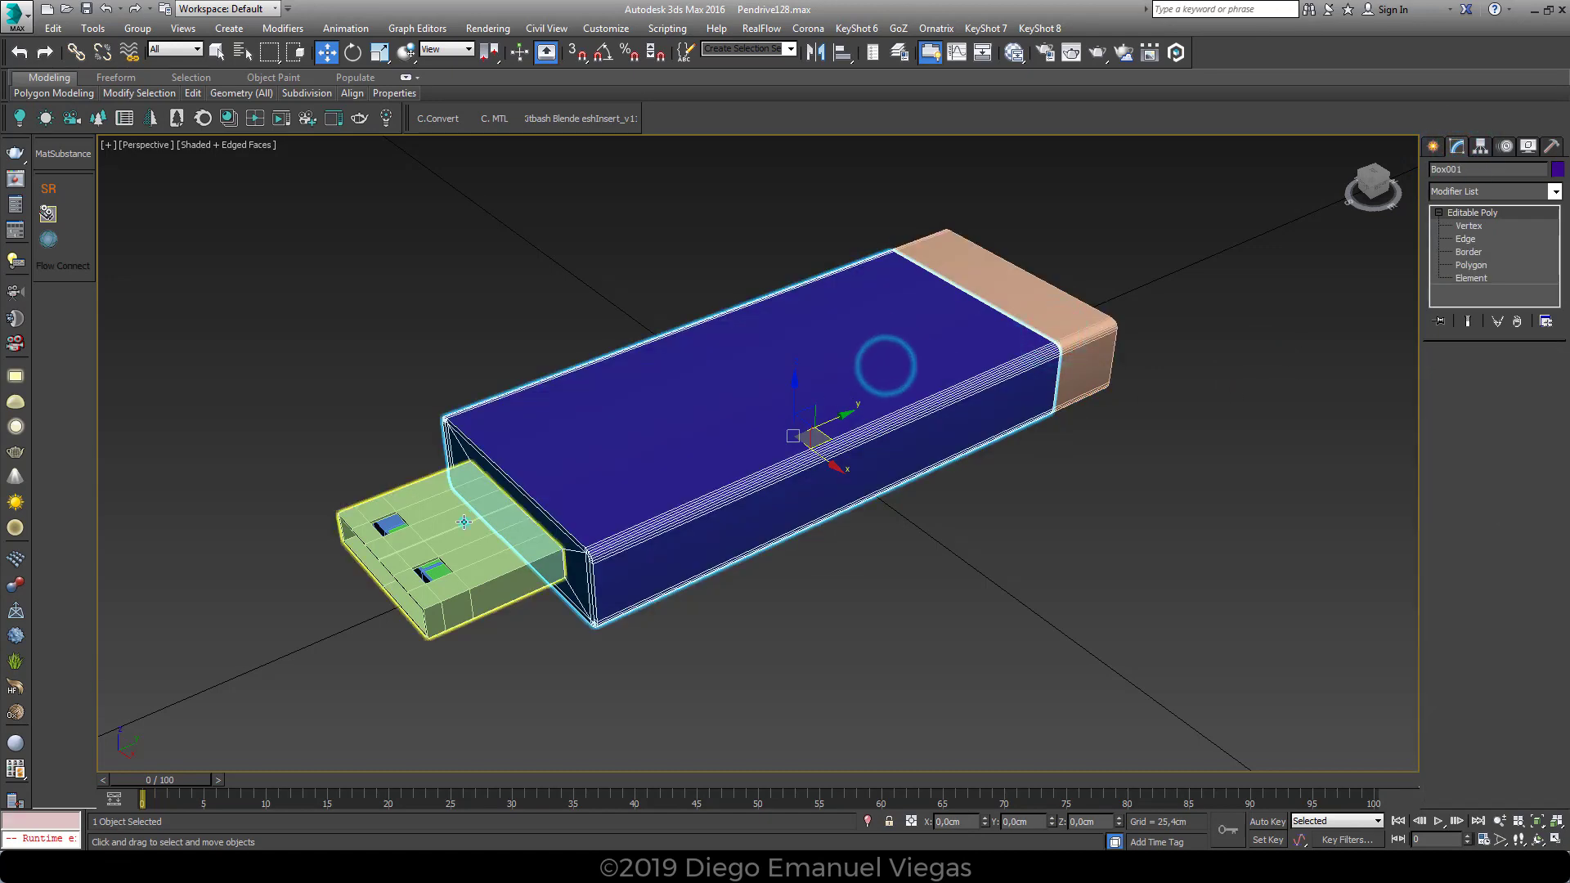
left_click(509, 507)
left_click(806, 596)
left_click(793, 375)
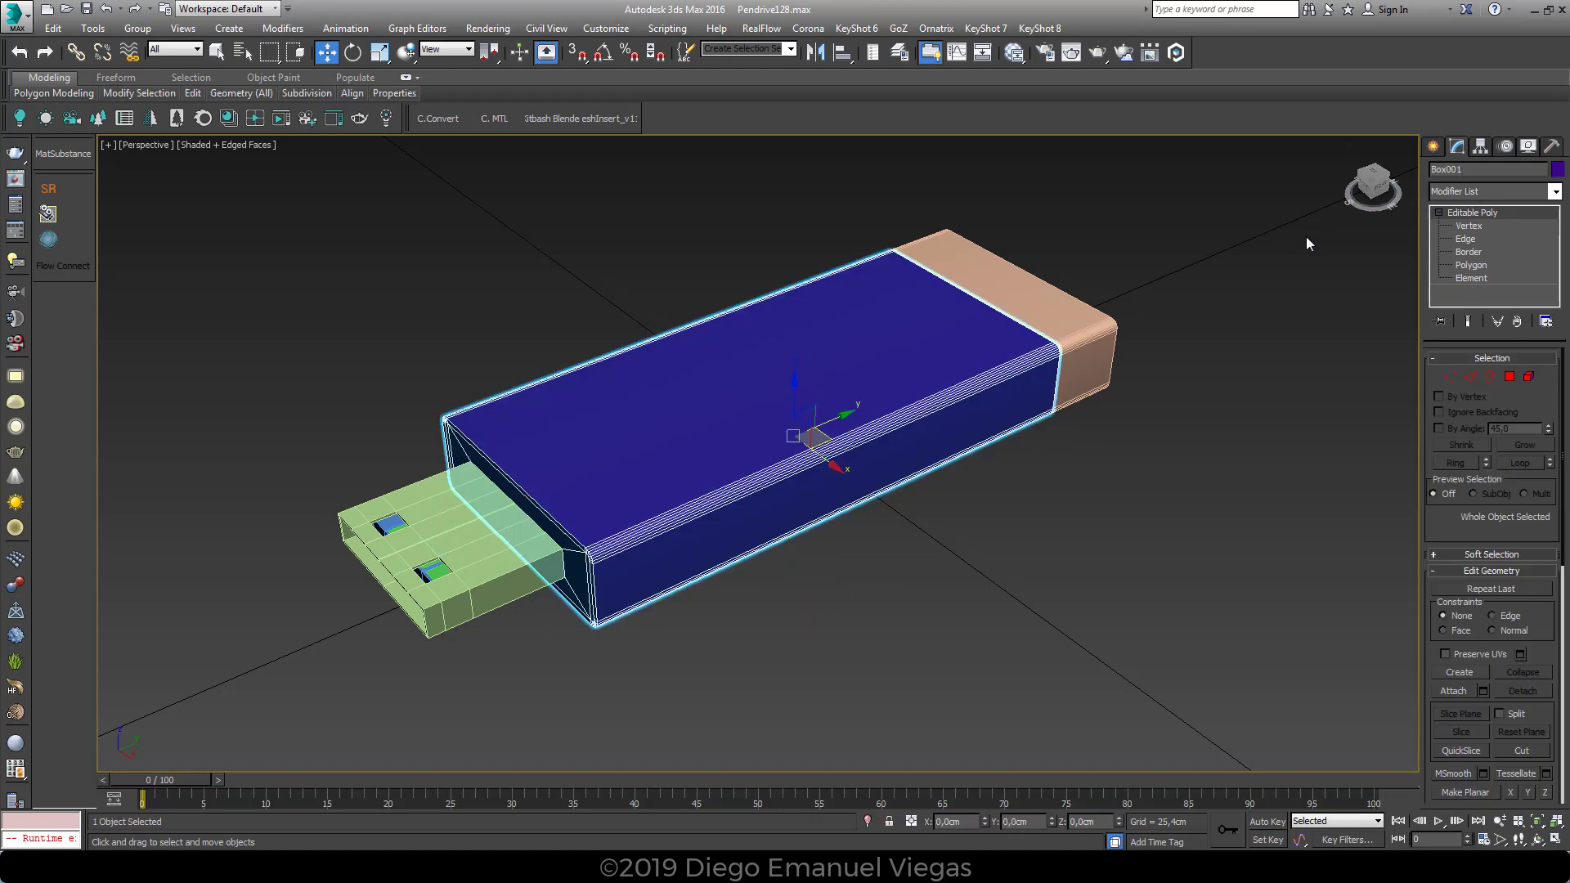
left_click(1485, 172)
type("Cu")
left_click(1167, 705)
mouse_move(1169, 666)
middle_mouse_down("alt")
mouse_move(1044, 638)
mouse_move(1178, 648)
mouse_move(1173, 669)
middle_mouse_up("alt")
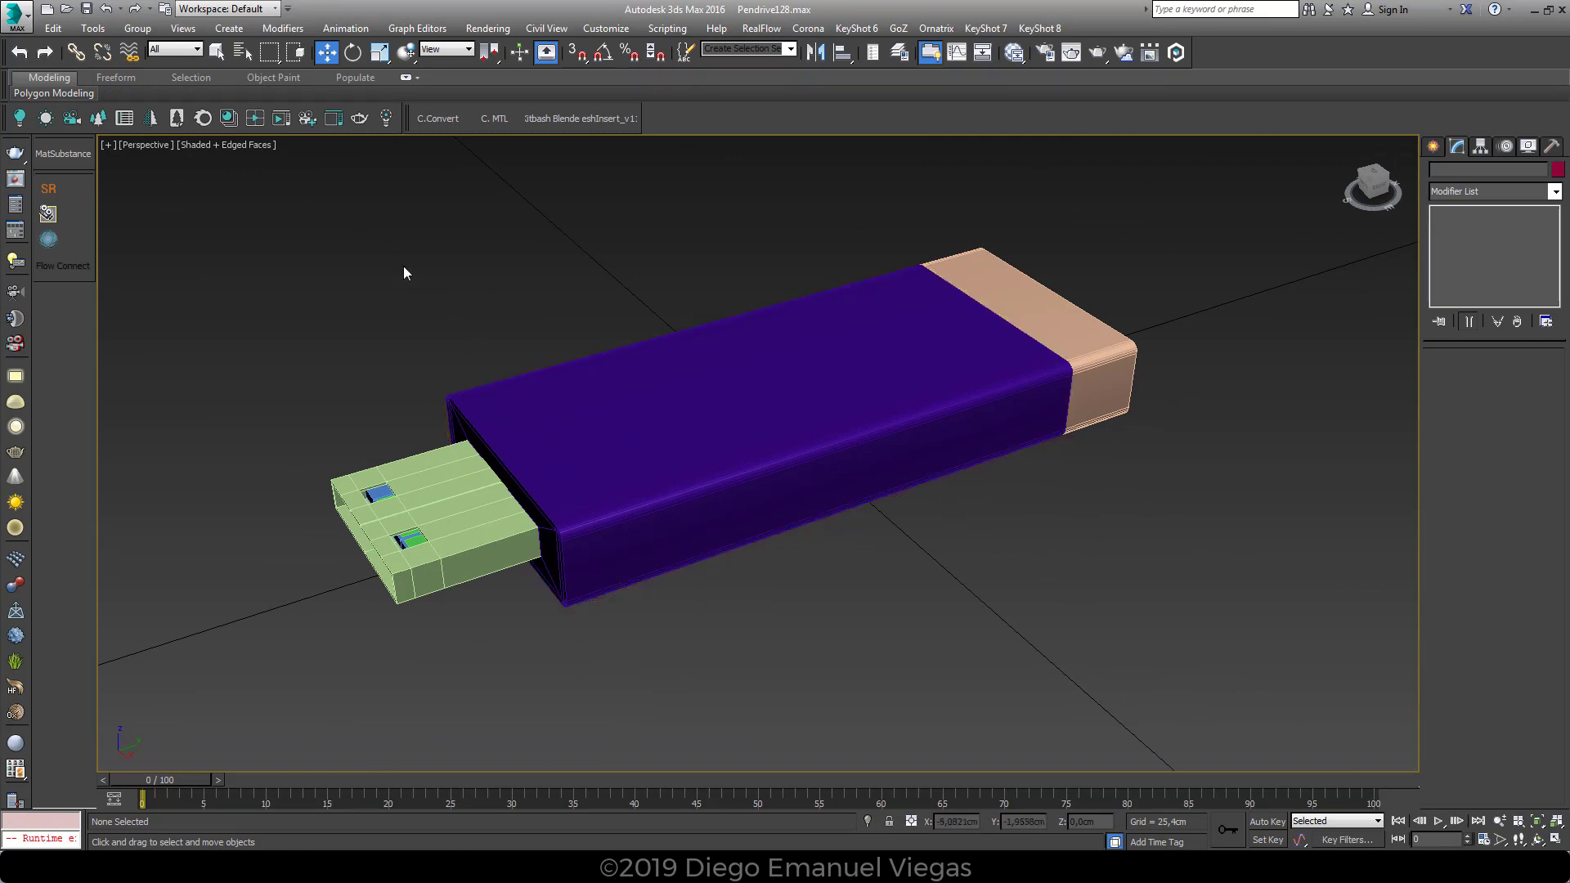
- Review the names of the pendrive parts in the scene's object list
left_click(243, 52)
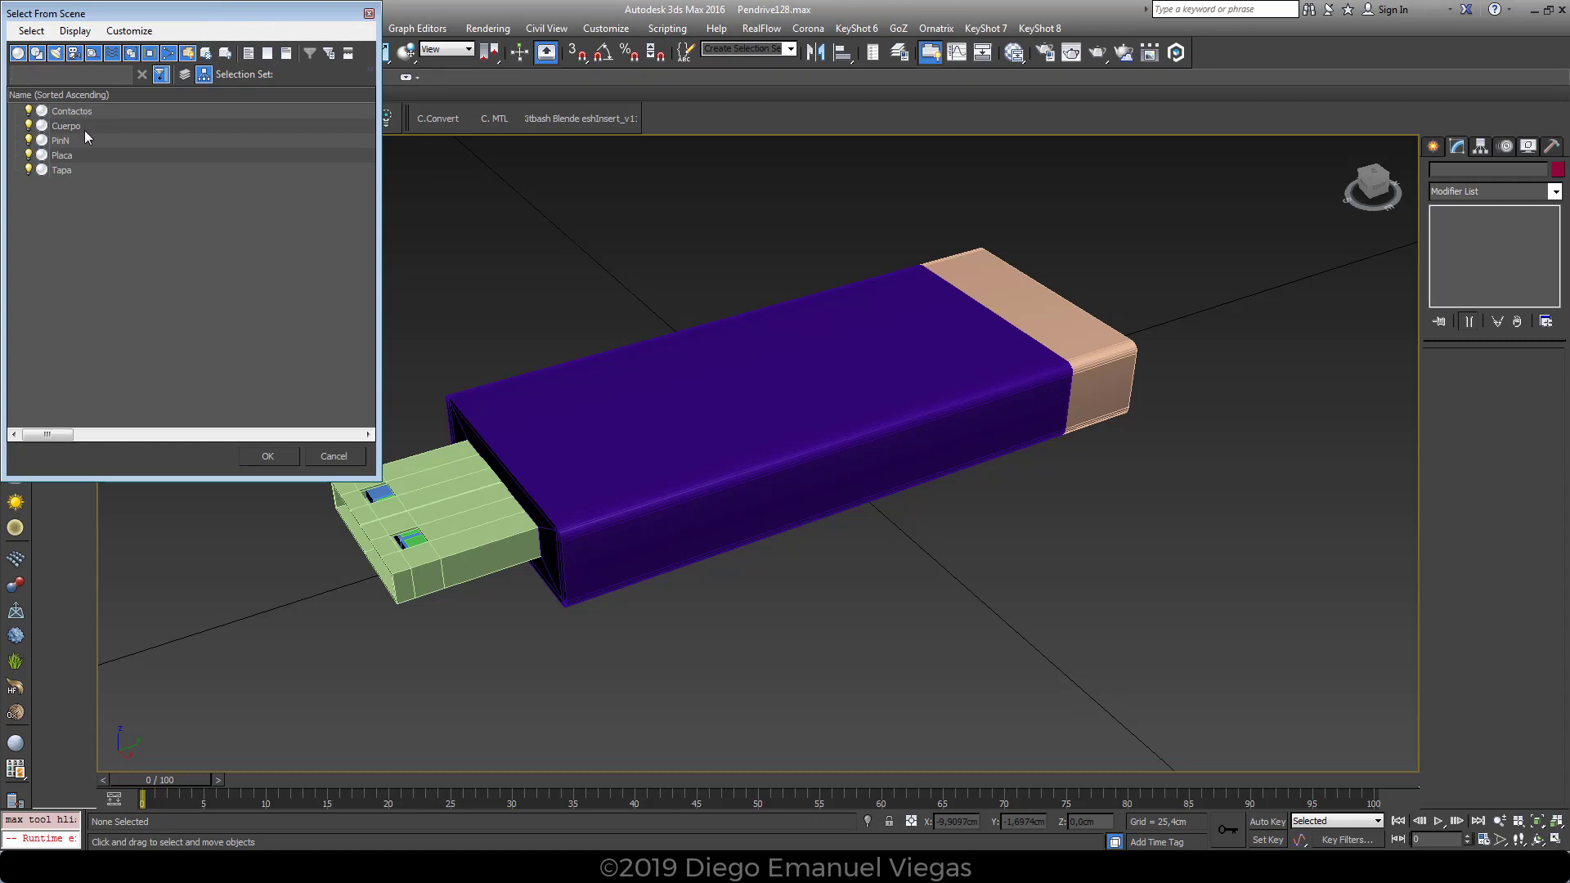
left_click(80, 157)
left_click(67, 173)
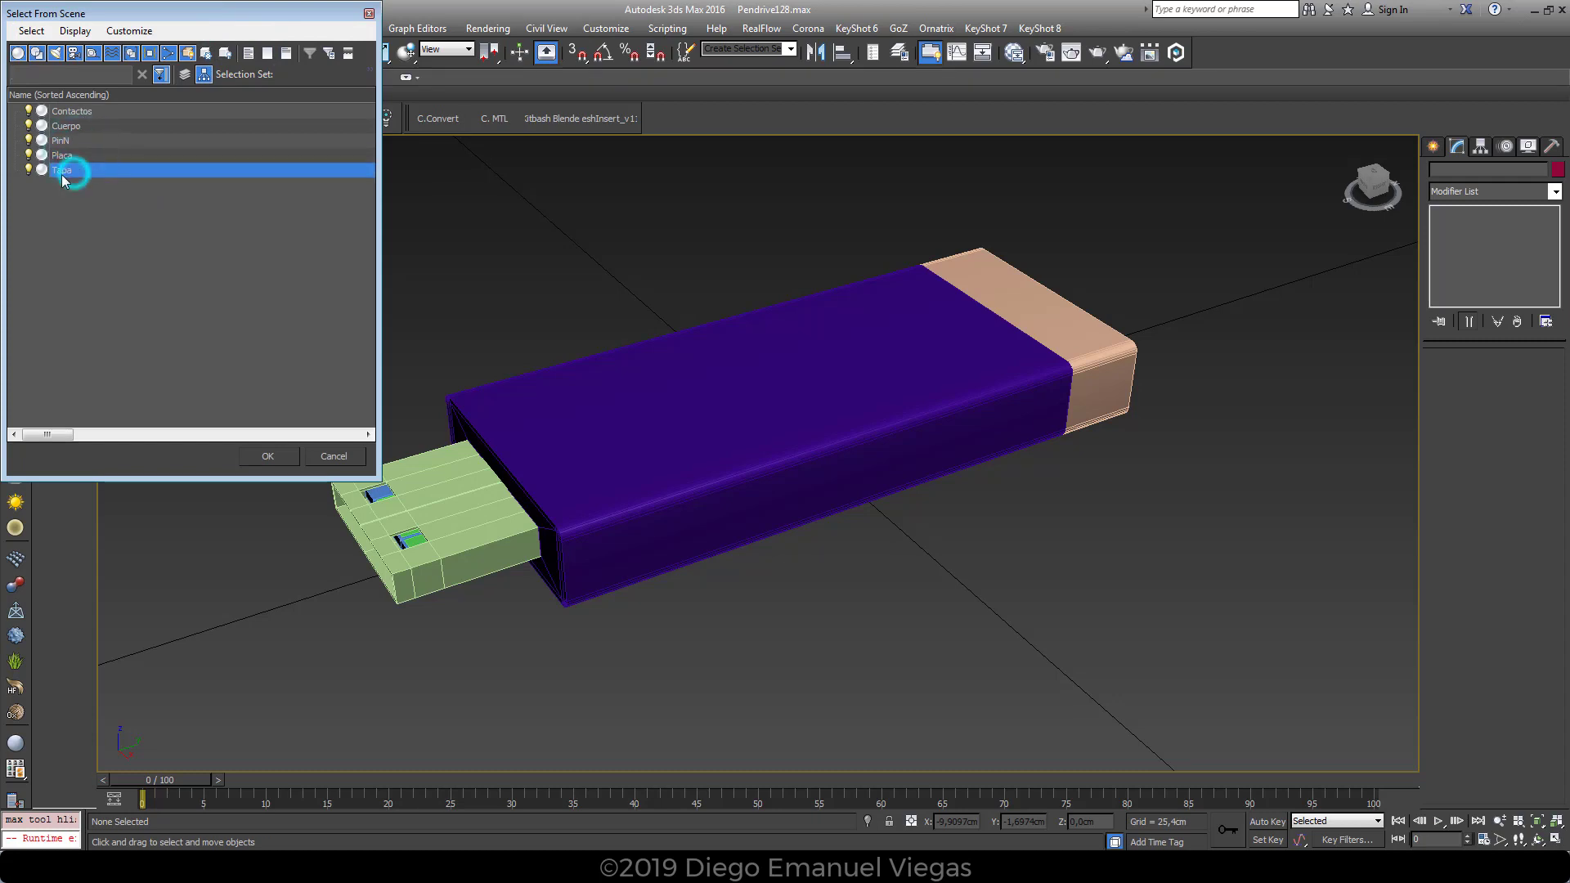
left_click(276, 455)
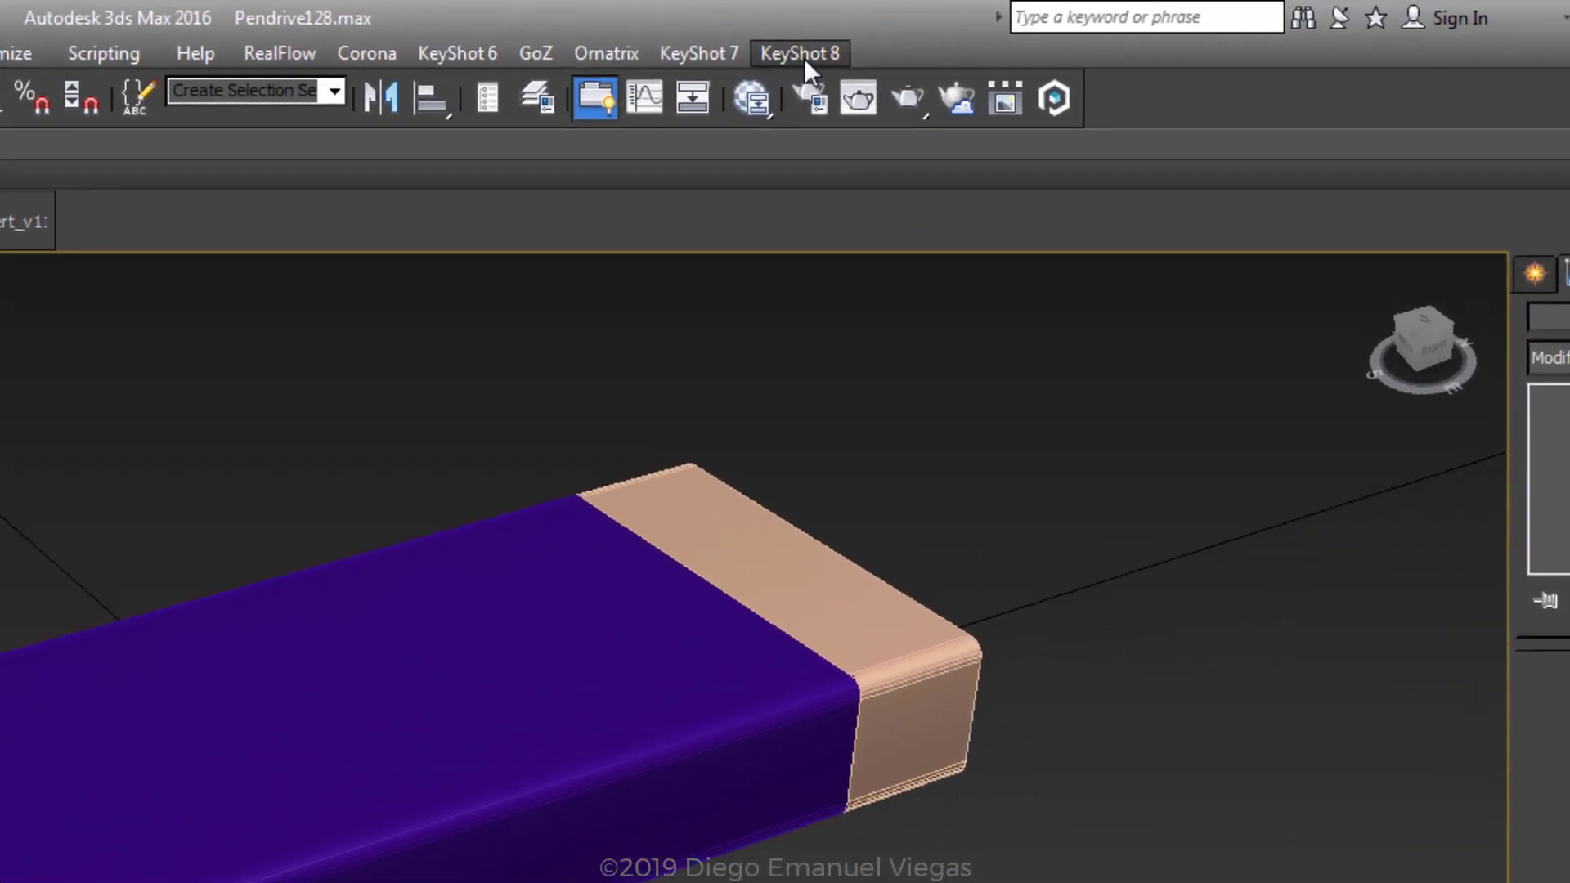
- Send the pendrive model to KeyShot 8 for rendering and view it with the USB connector in front
left_click(803, 55)
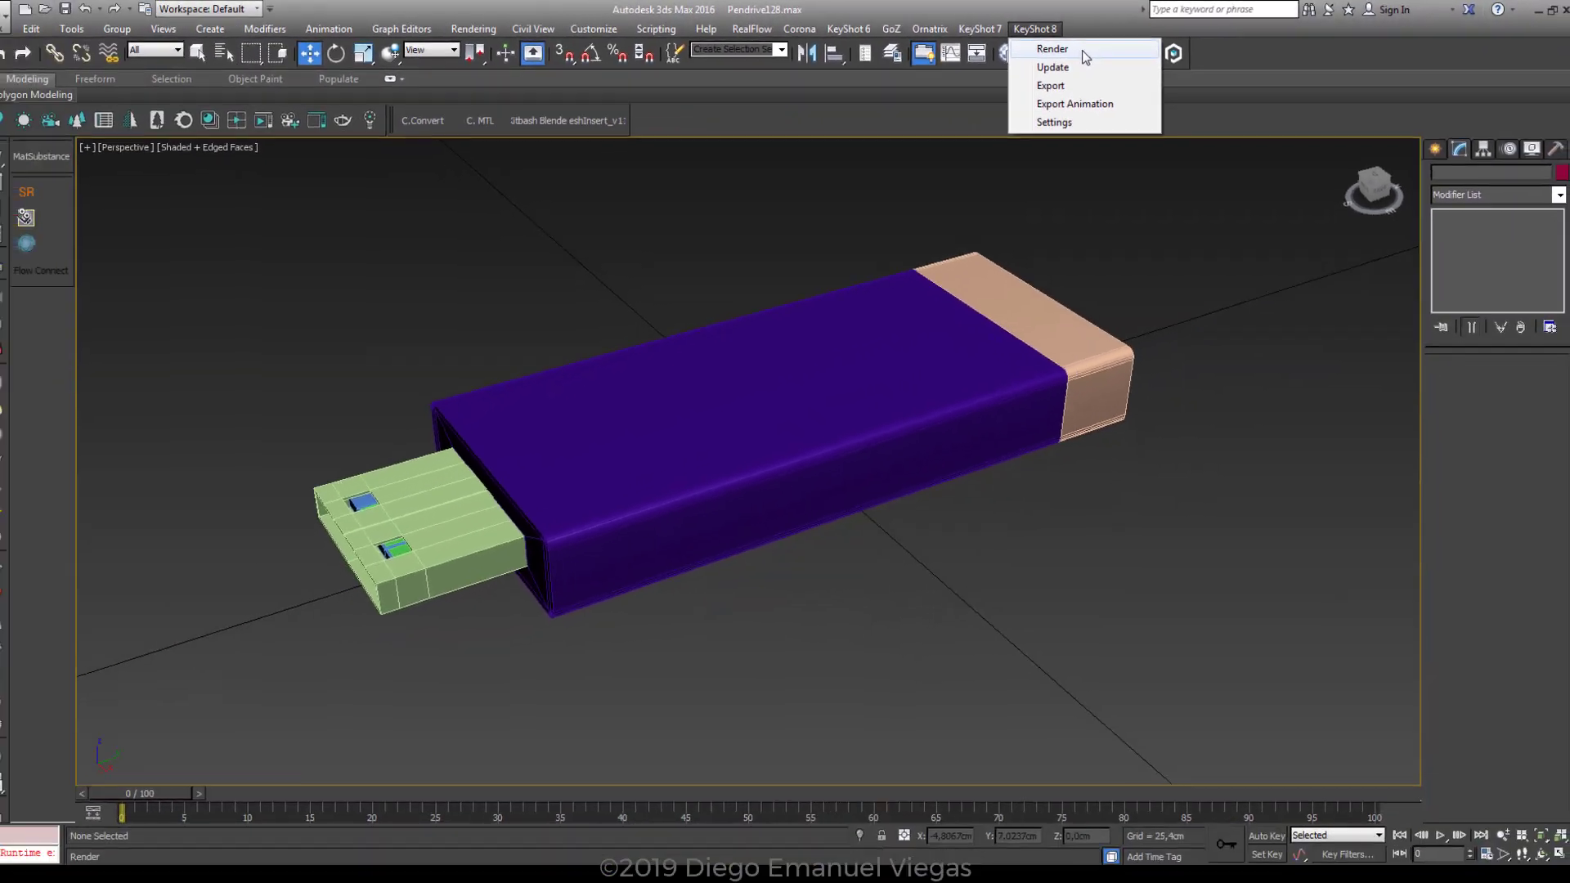
left_click(1086, 49)
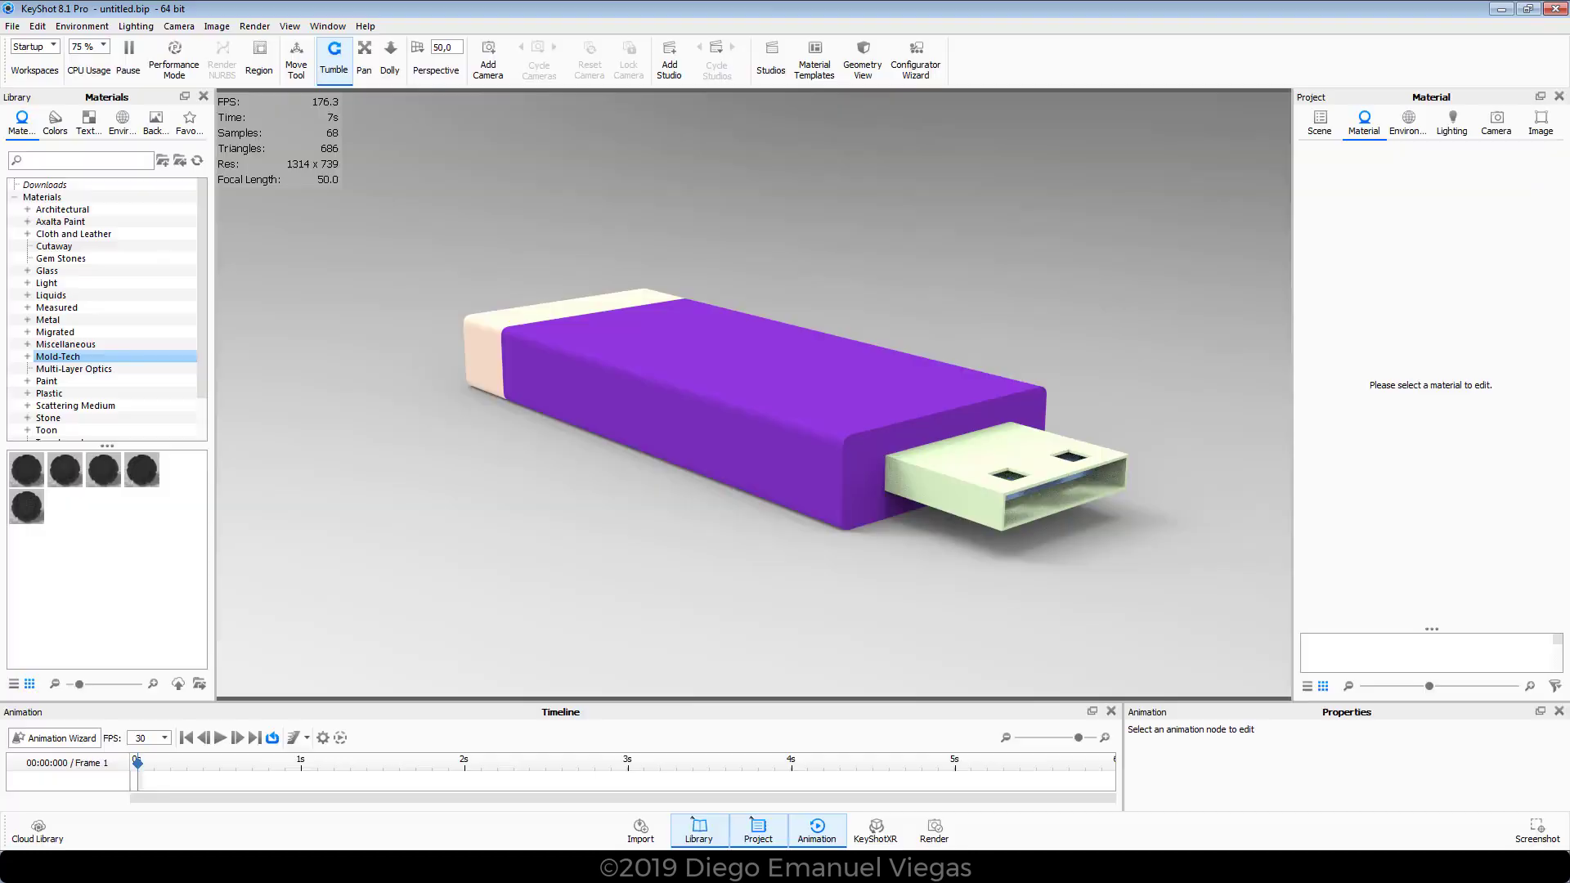
scroll(556, 518, "down", 5)
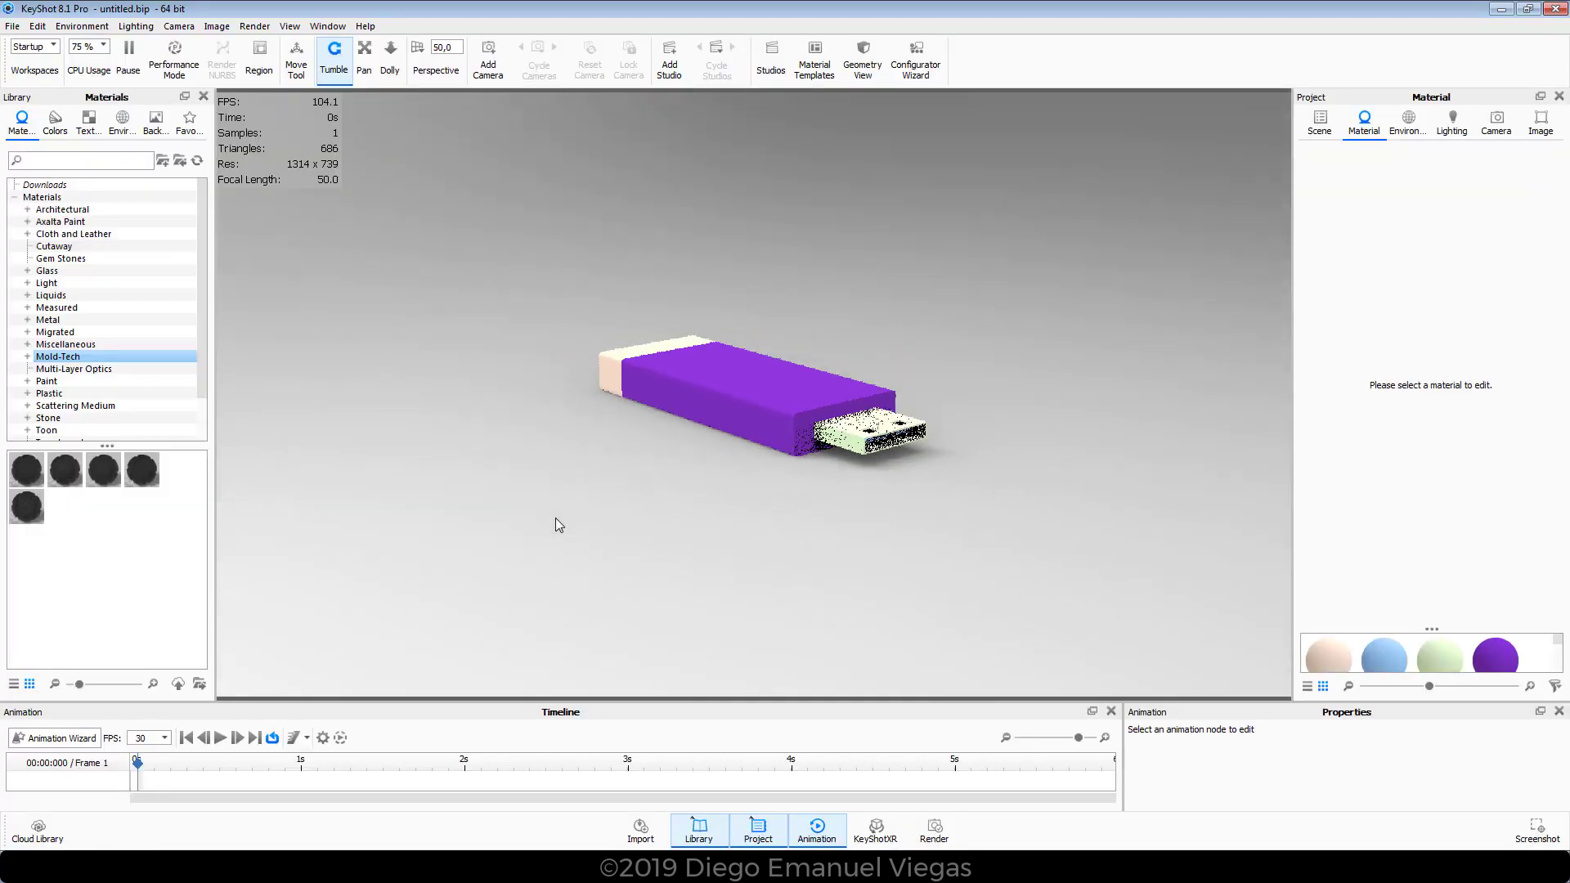
left_click_drag(1010, 477, 533, 427)
mouse_move(553, 526)
left_mouse_down()
mouse_move(543, 518)
mouse_move(562, 510)
left_mouse_up()
scroll(562, 503, "up", 3)
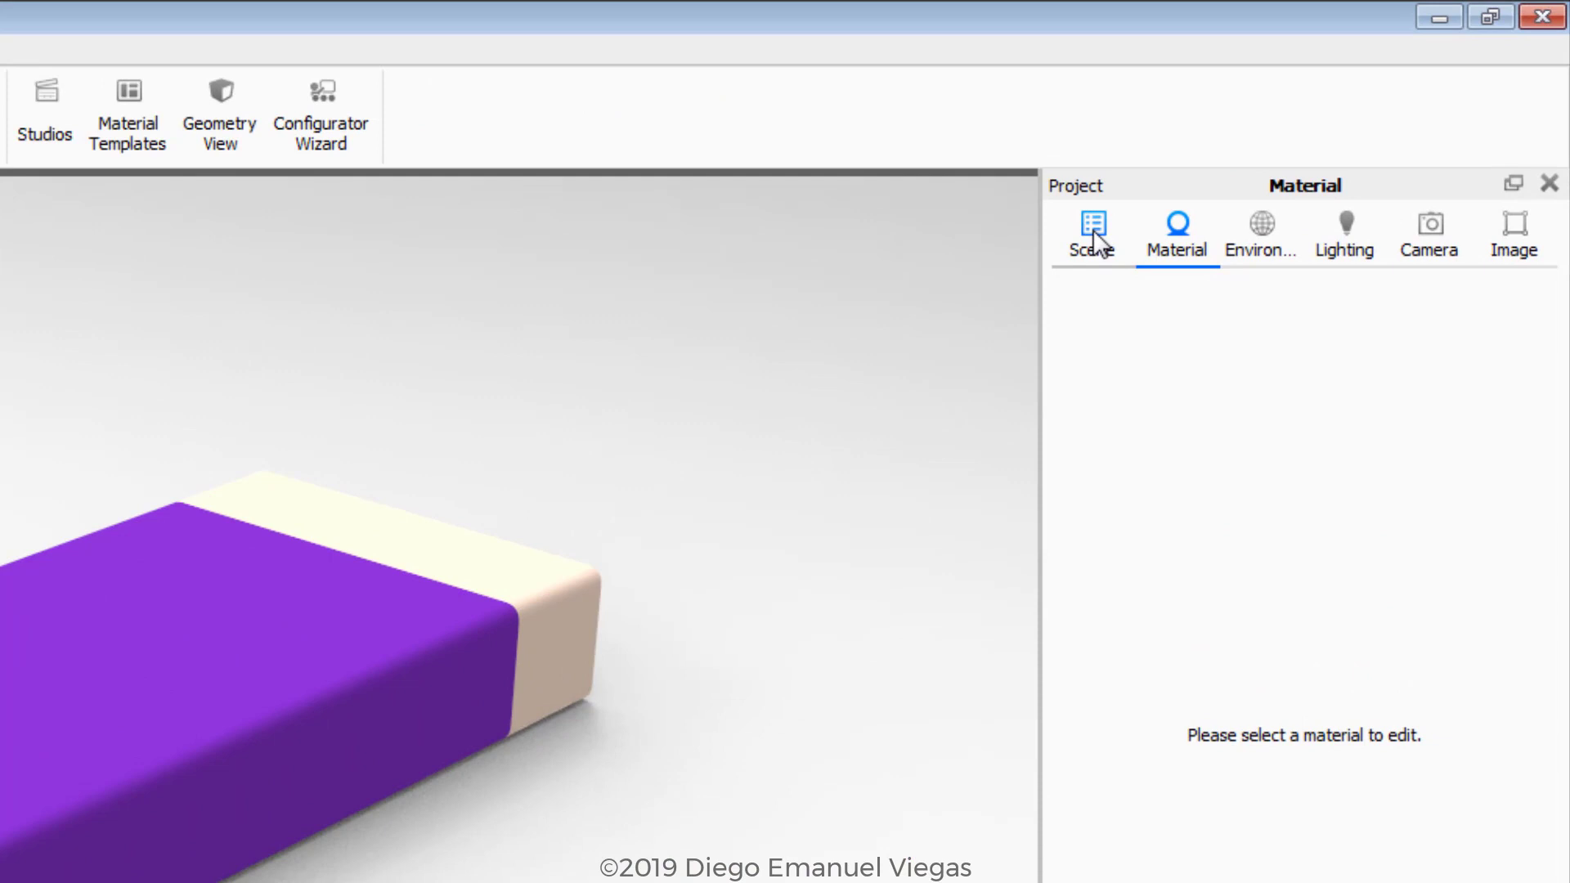
- Unlink the materials of all five pendrive parts, from Cuerpo to Tapa, inside the object model set
left_click(1320, 123)
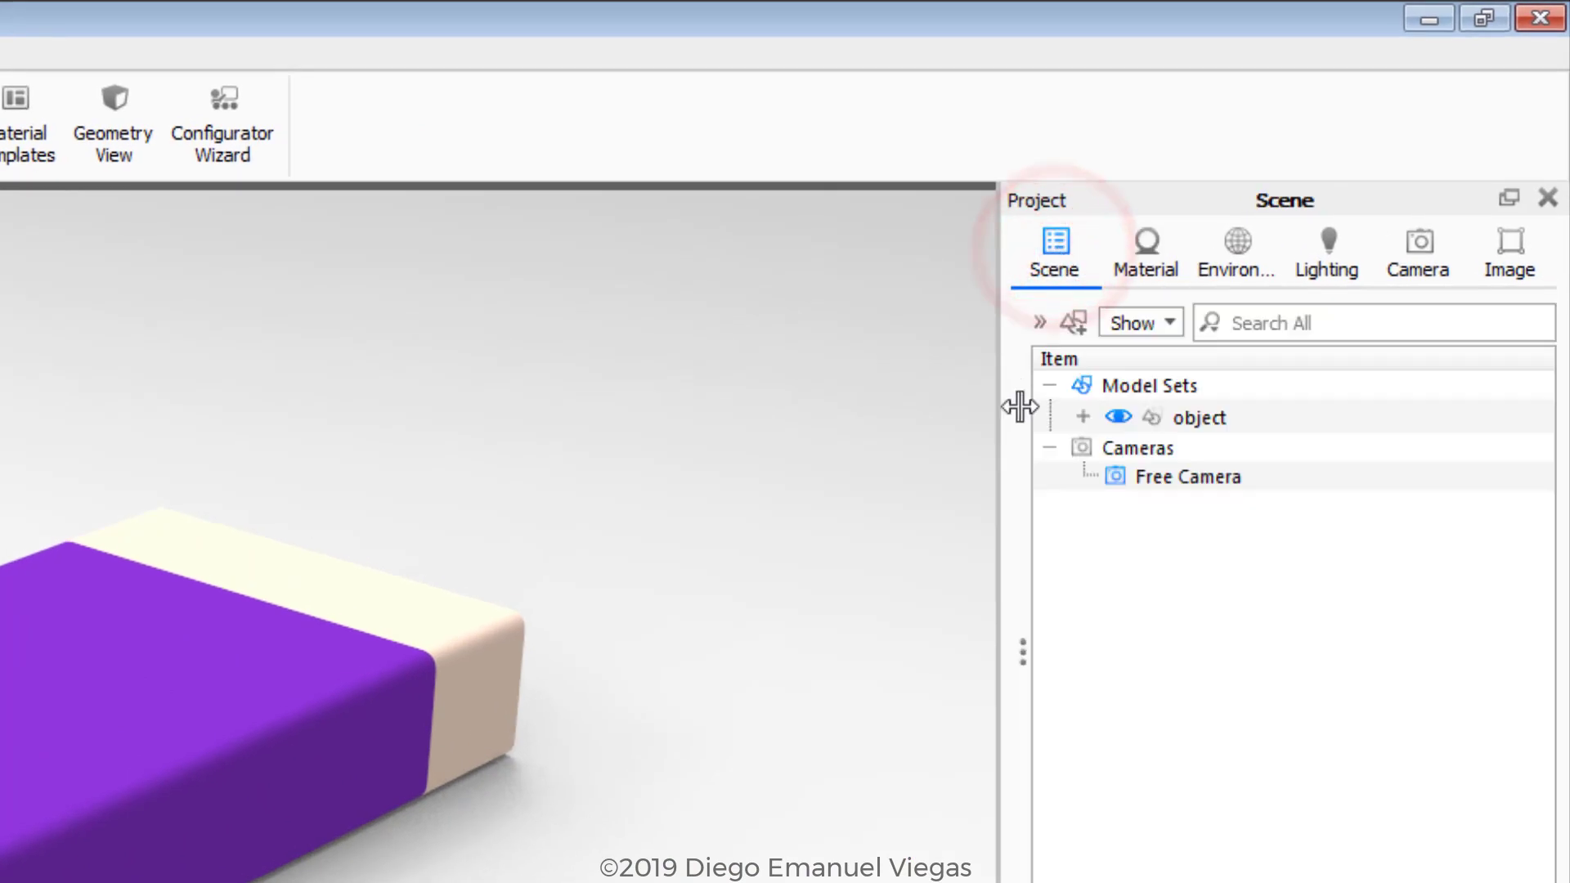
left_click(1083, 417)
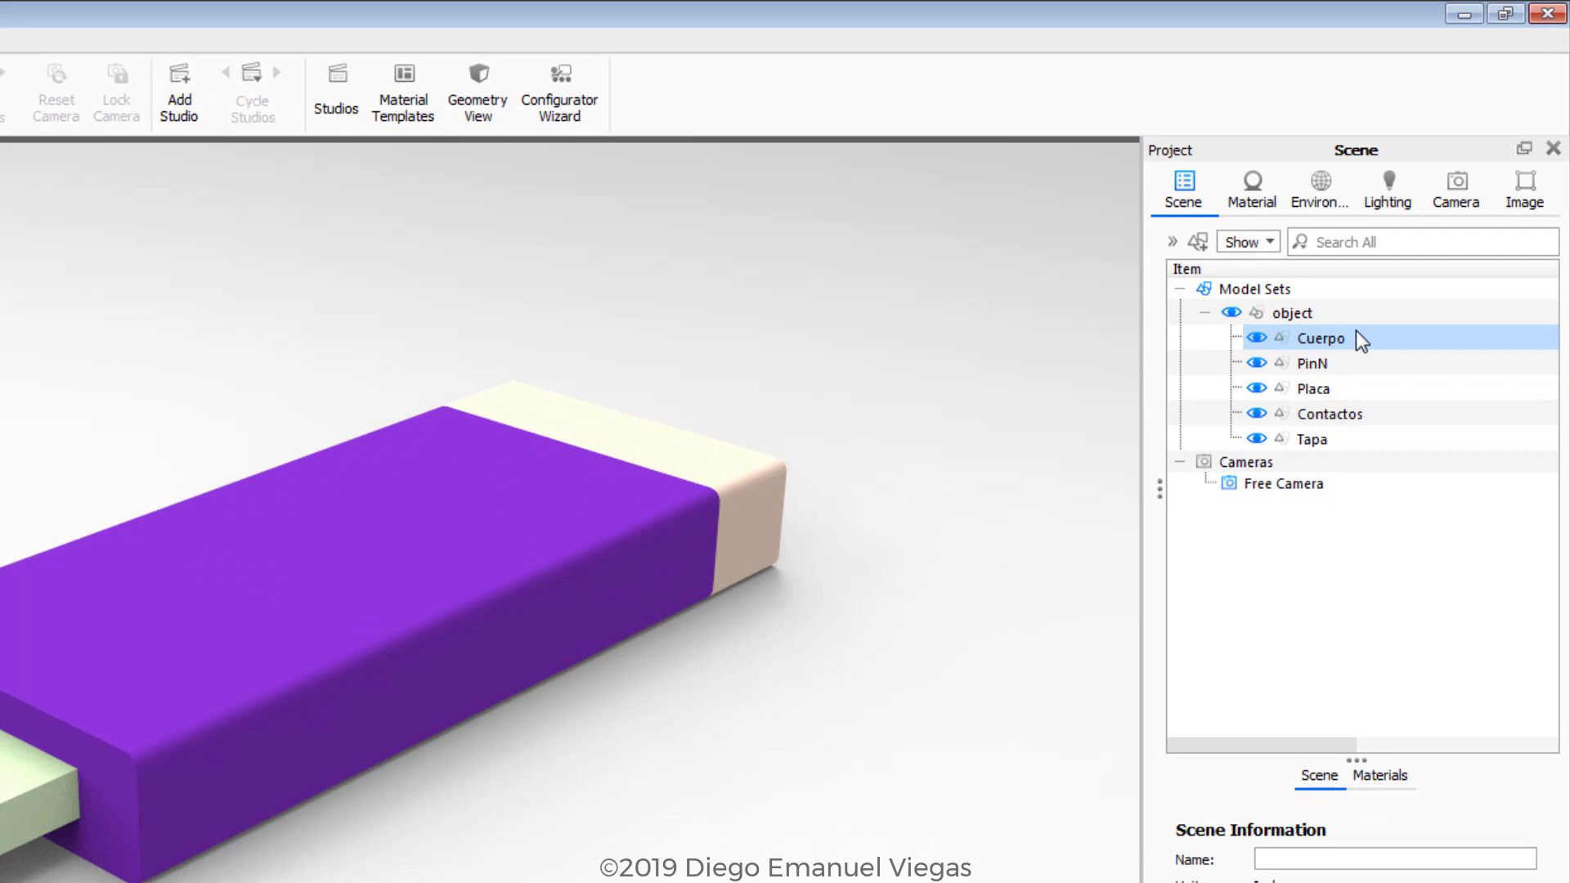
left_click(1356, 330)
left_click(1364, 438, "shift")
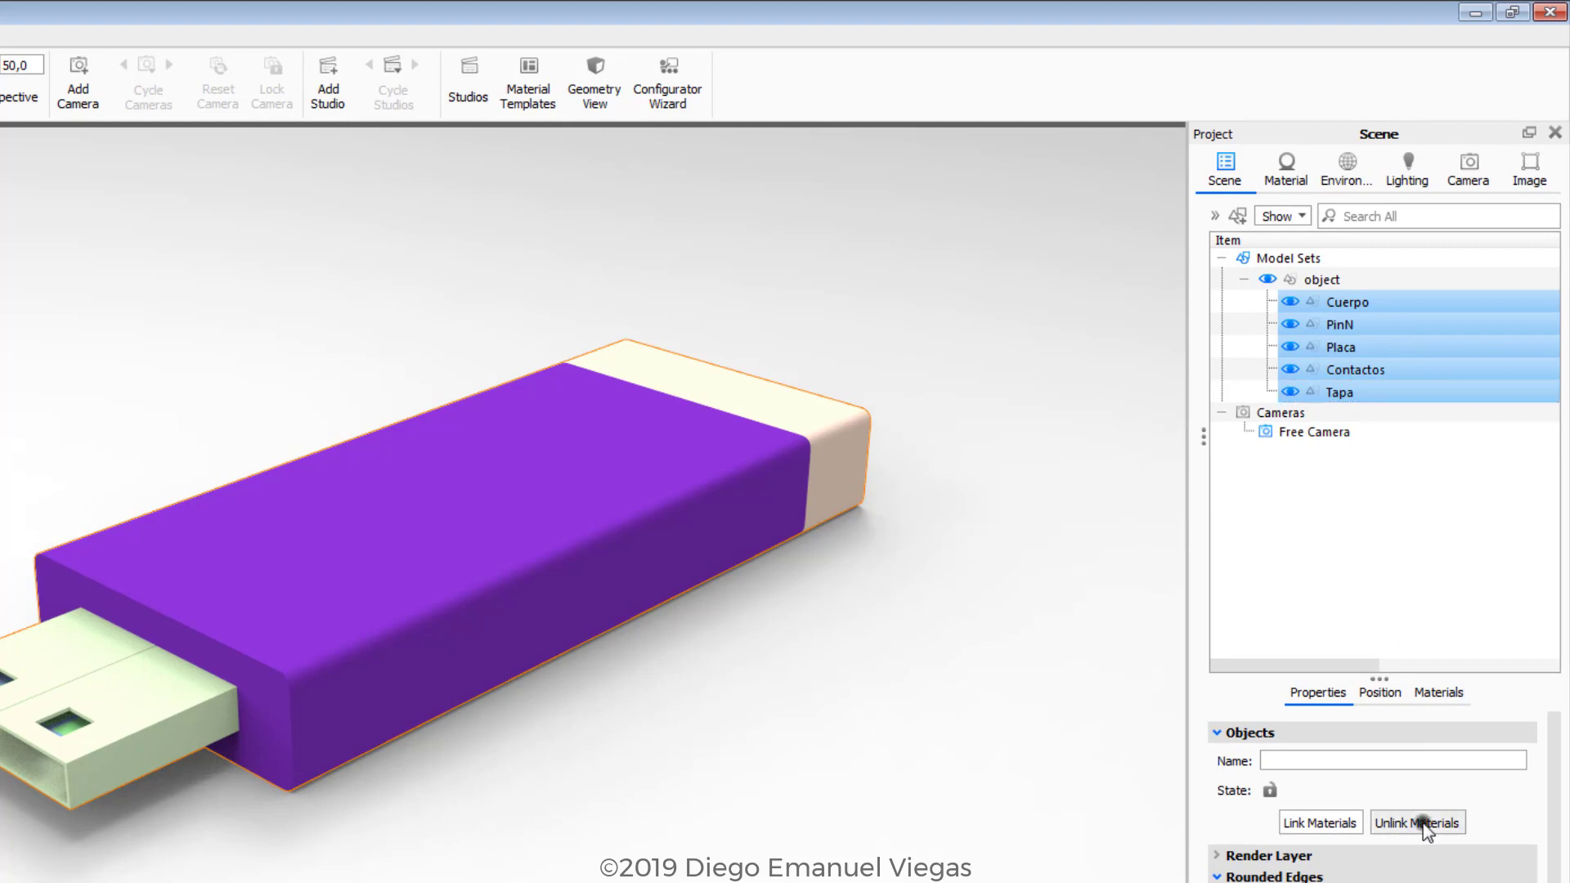
left_click(1425, 826)
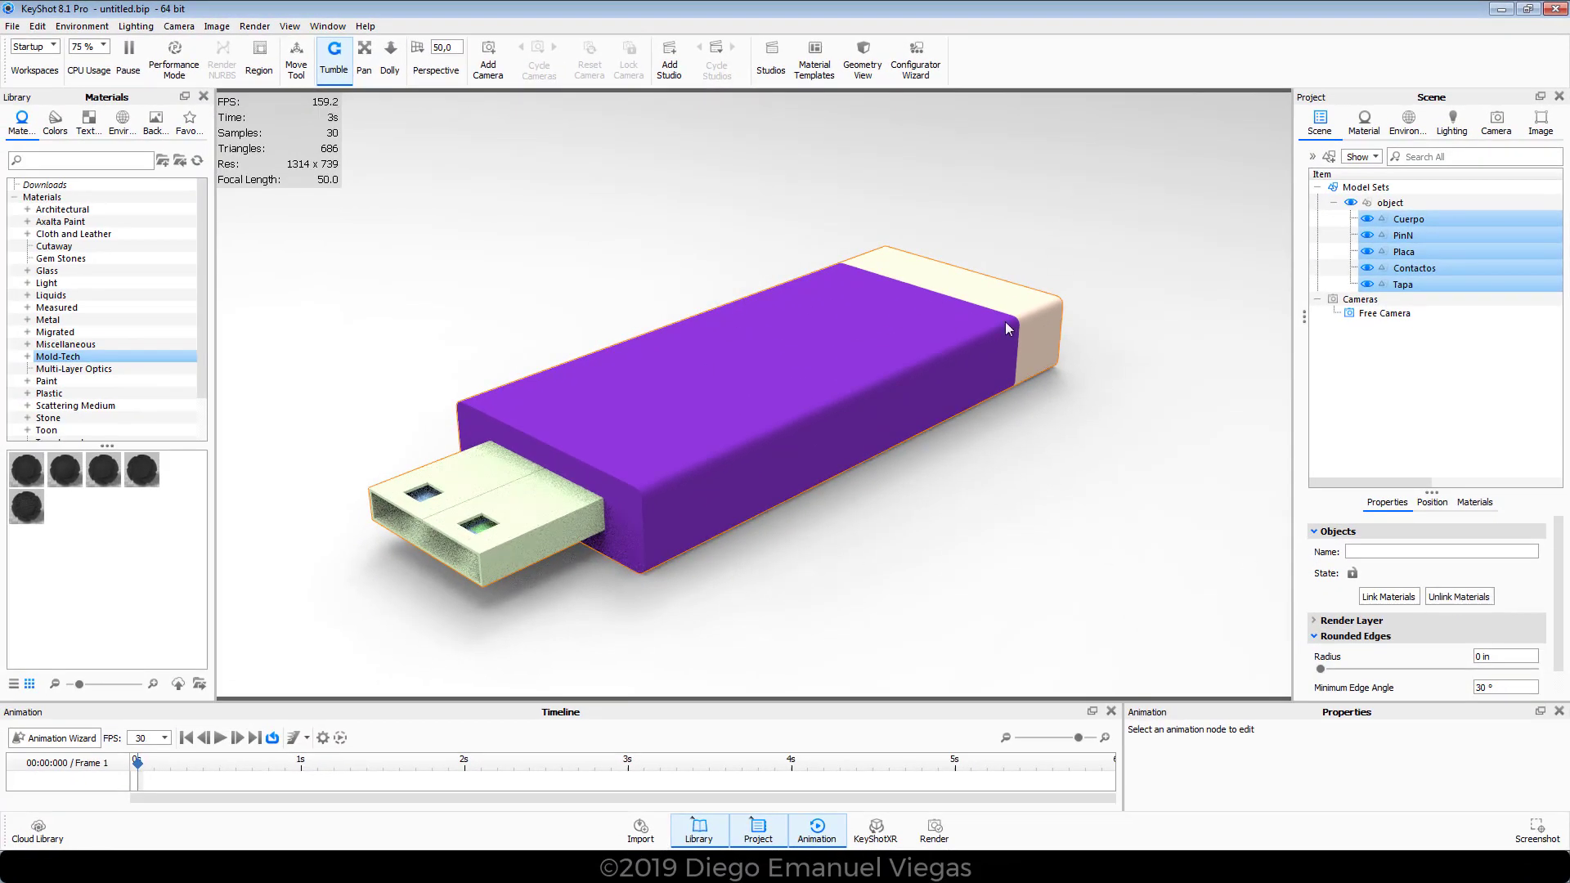
left_click(778, 543)
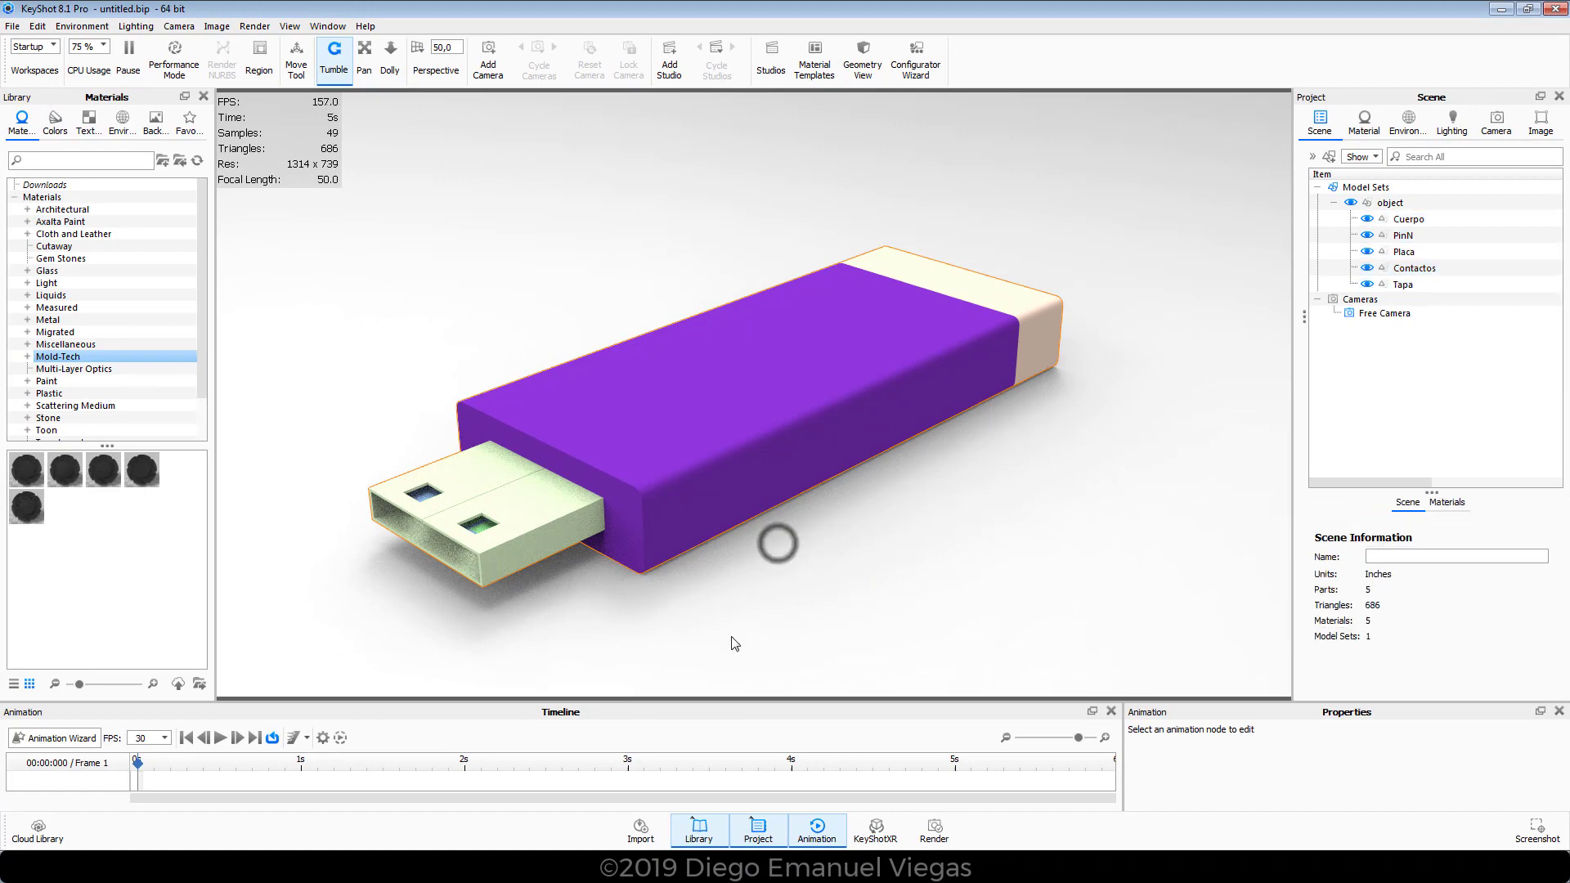
- Reselect the five parts from Cuerpo to Tapa and repeat the material unlinking on them
left_click_drag(1122, 489, 883, 327)
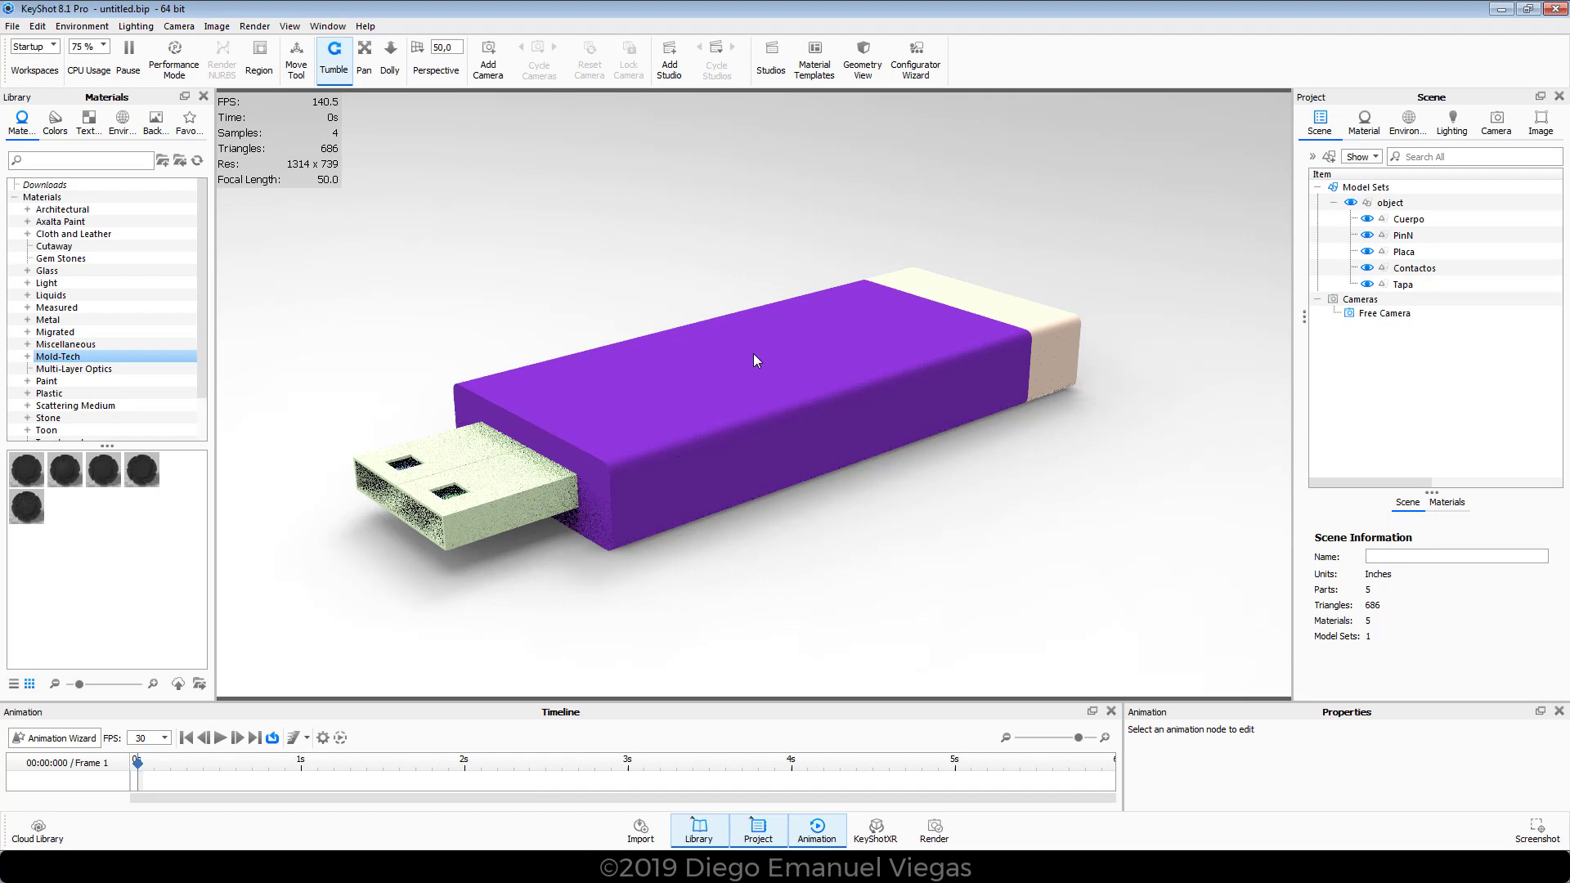
left_click_drag(529, 566, 575, 518)
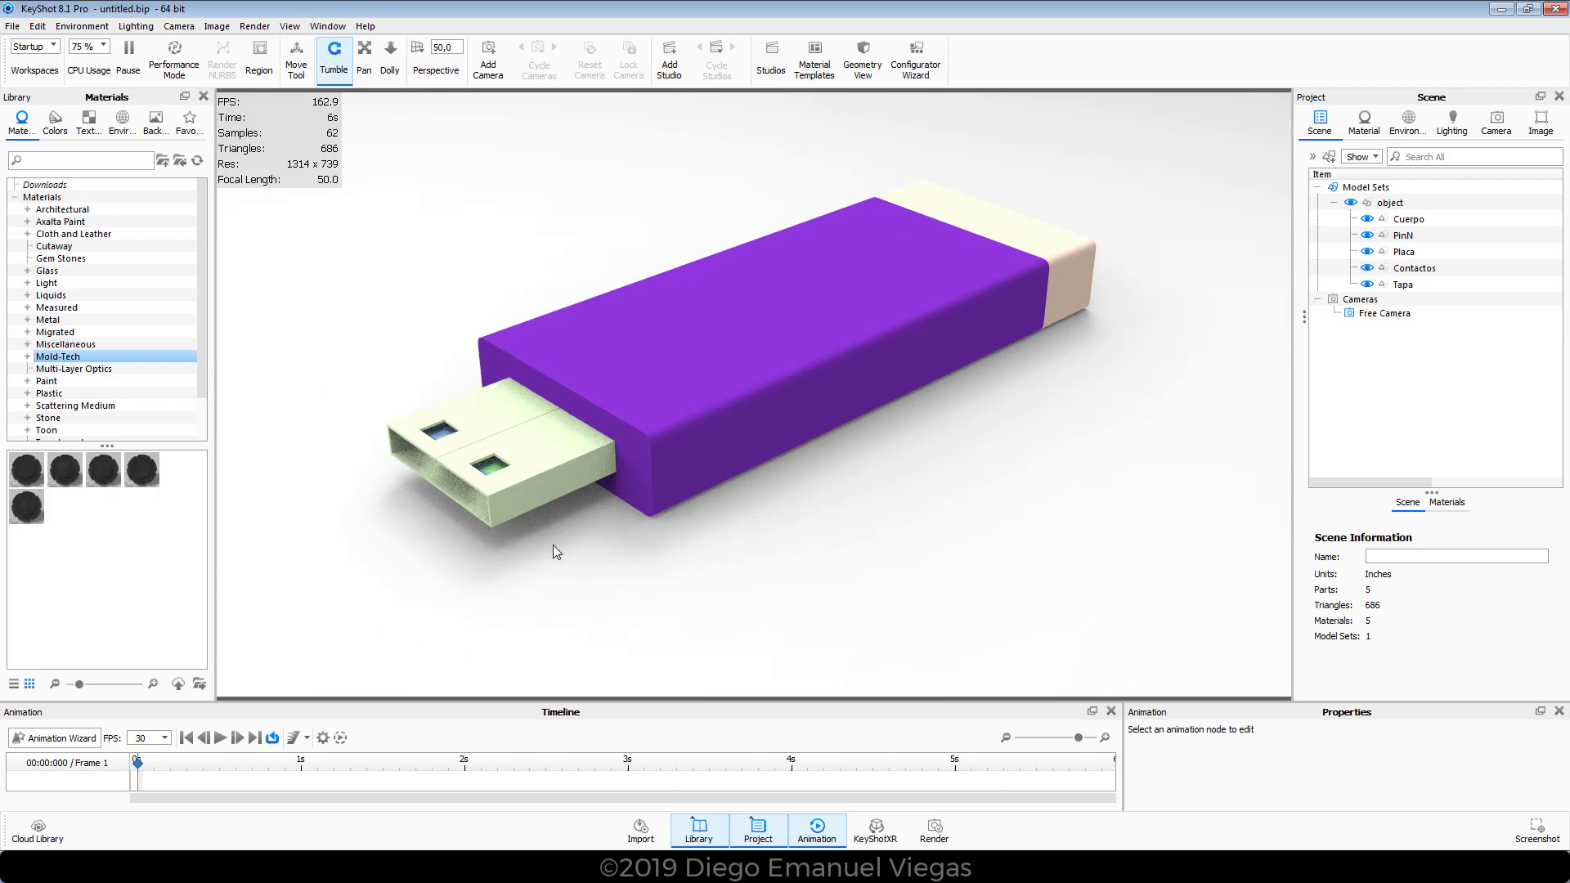
left_click(1404, 284)
left_click(1408, 218)
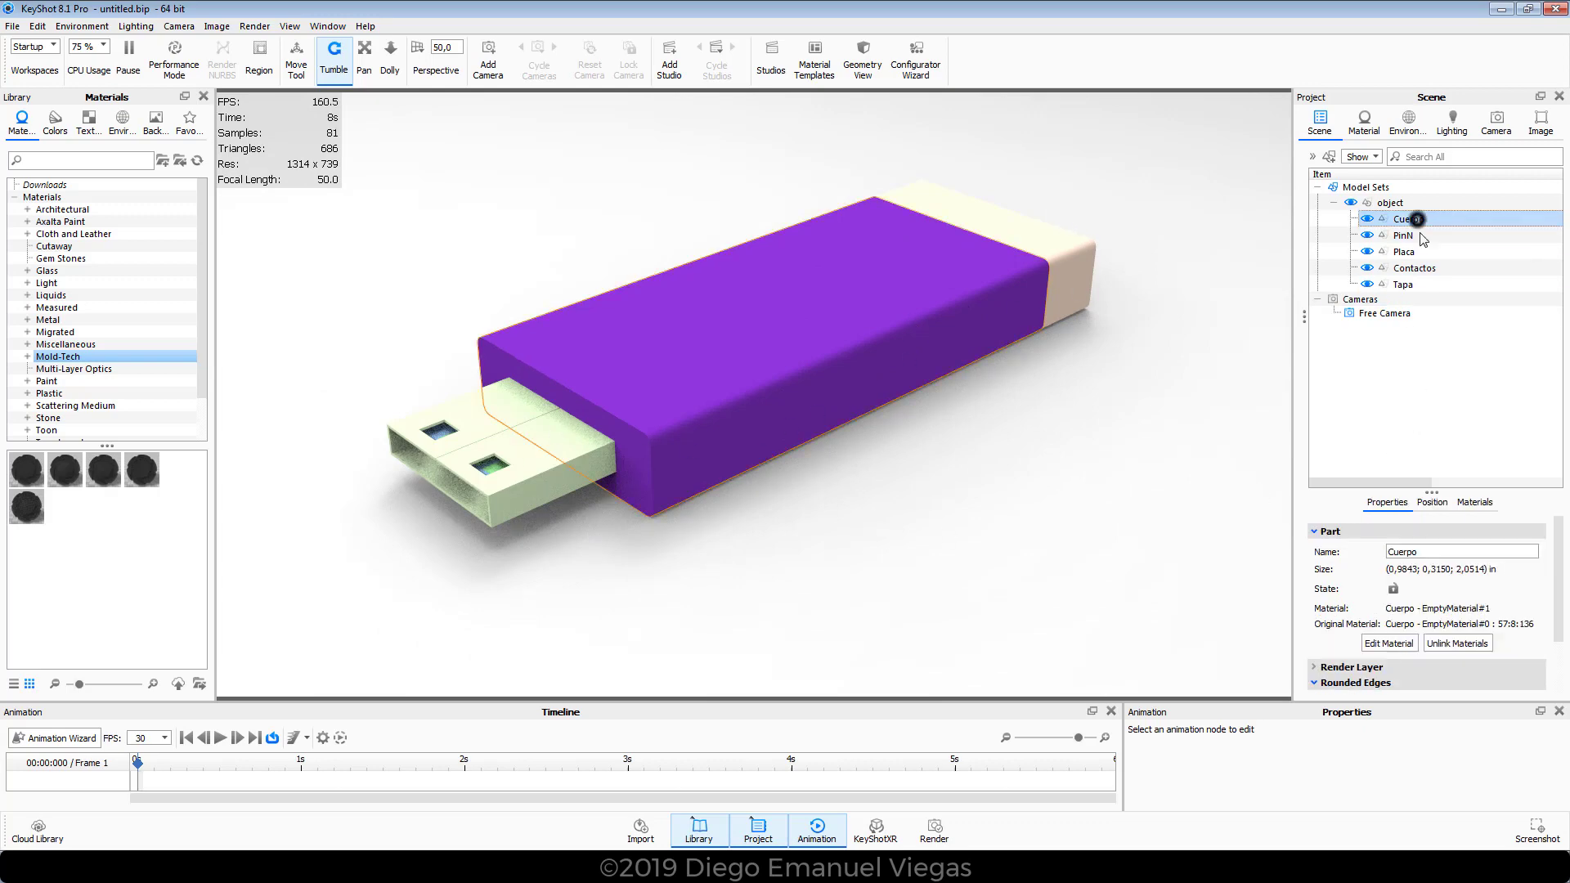
left_click(1403, 284, "shift")
left_click(1460, 596)
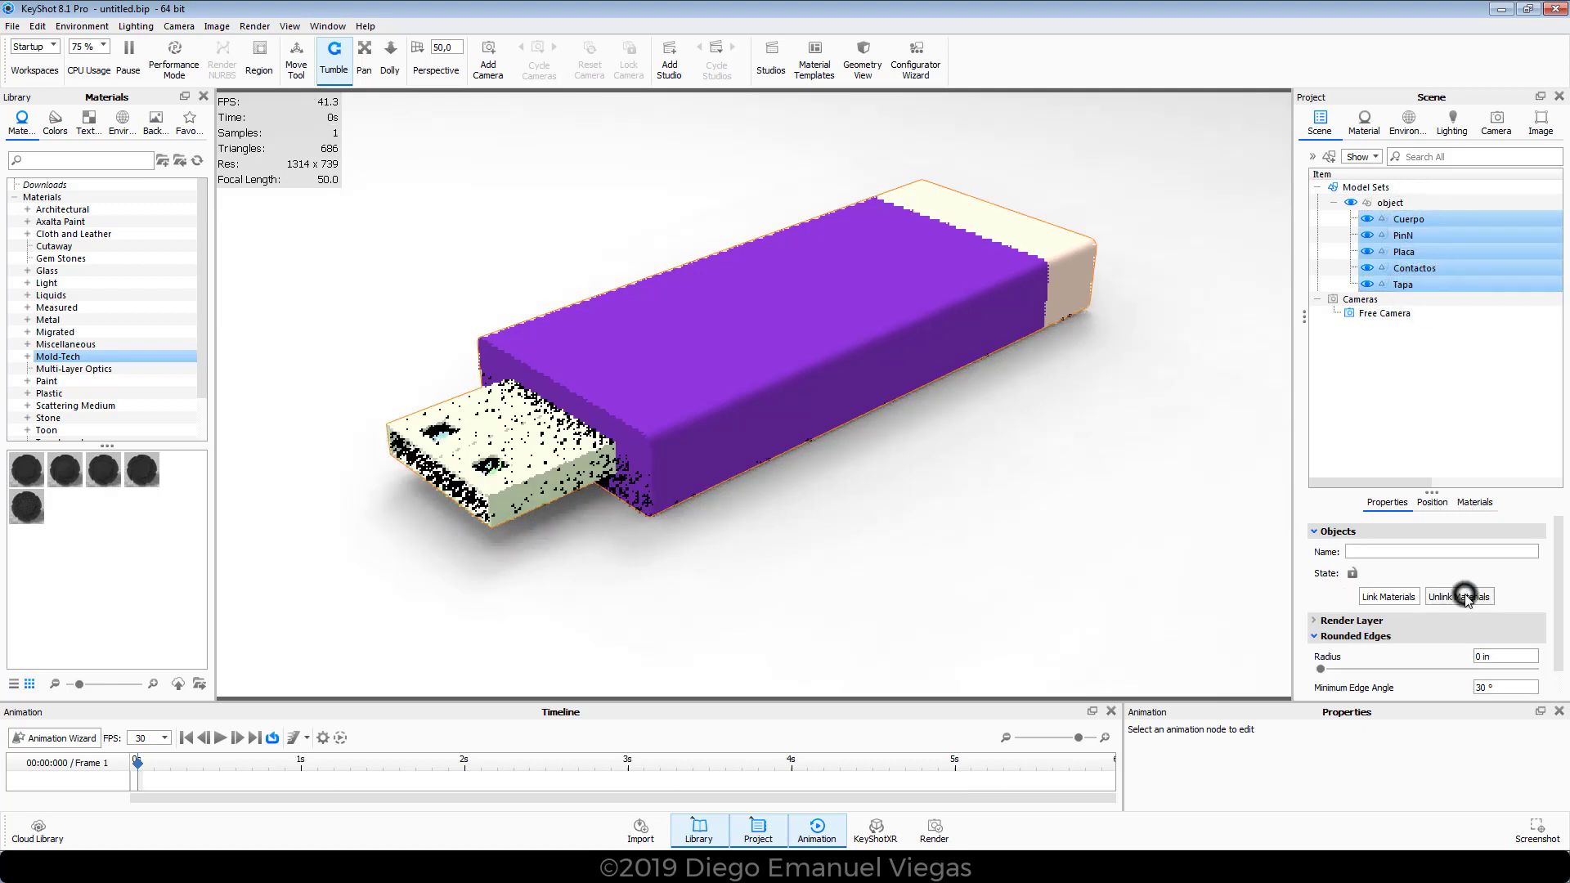
left_click(992, 463)
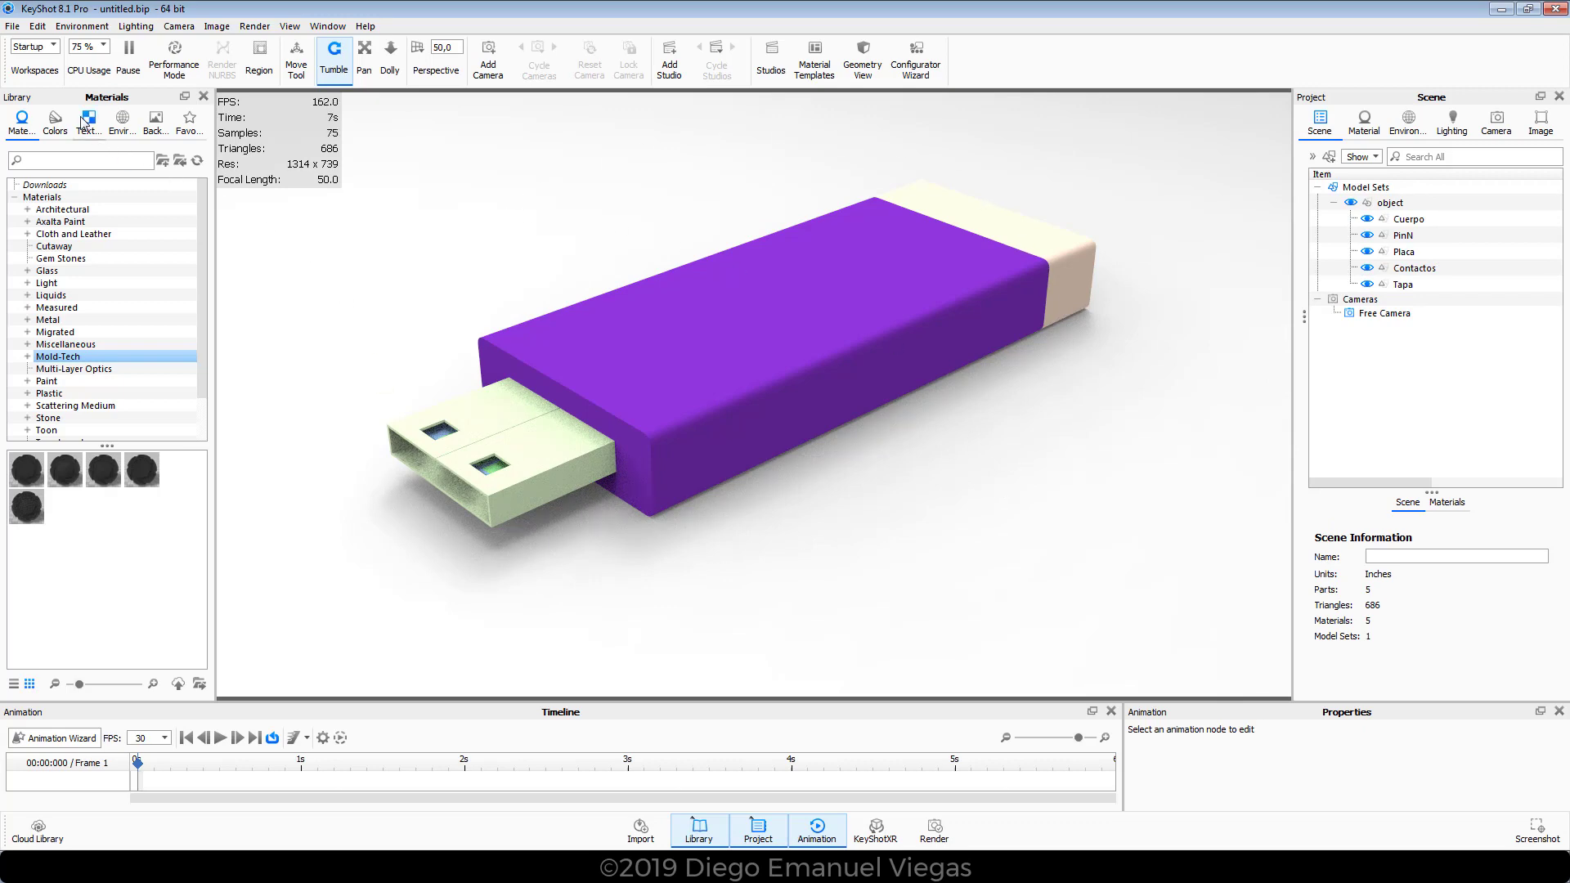
- Apply the 2 Panels Straight 4K studio environment to the scene
left_click(123, 121)
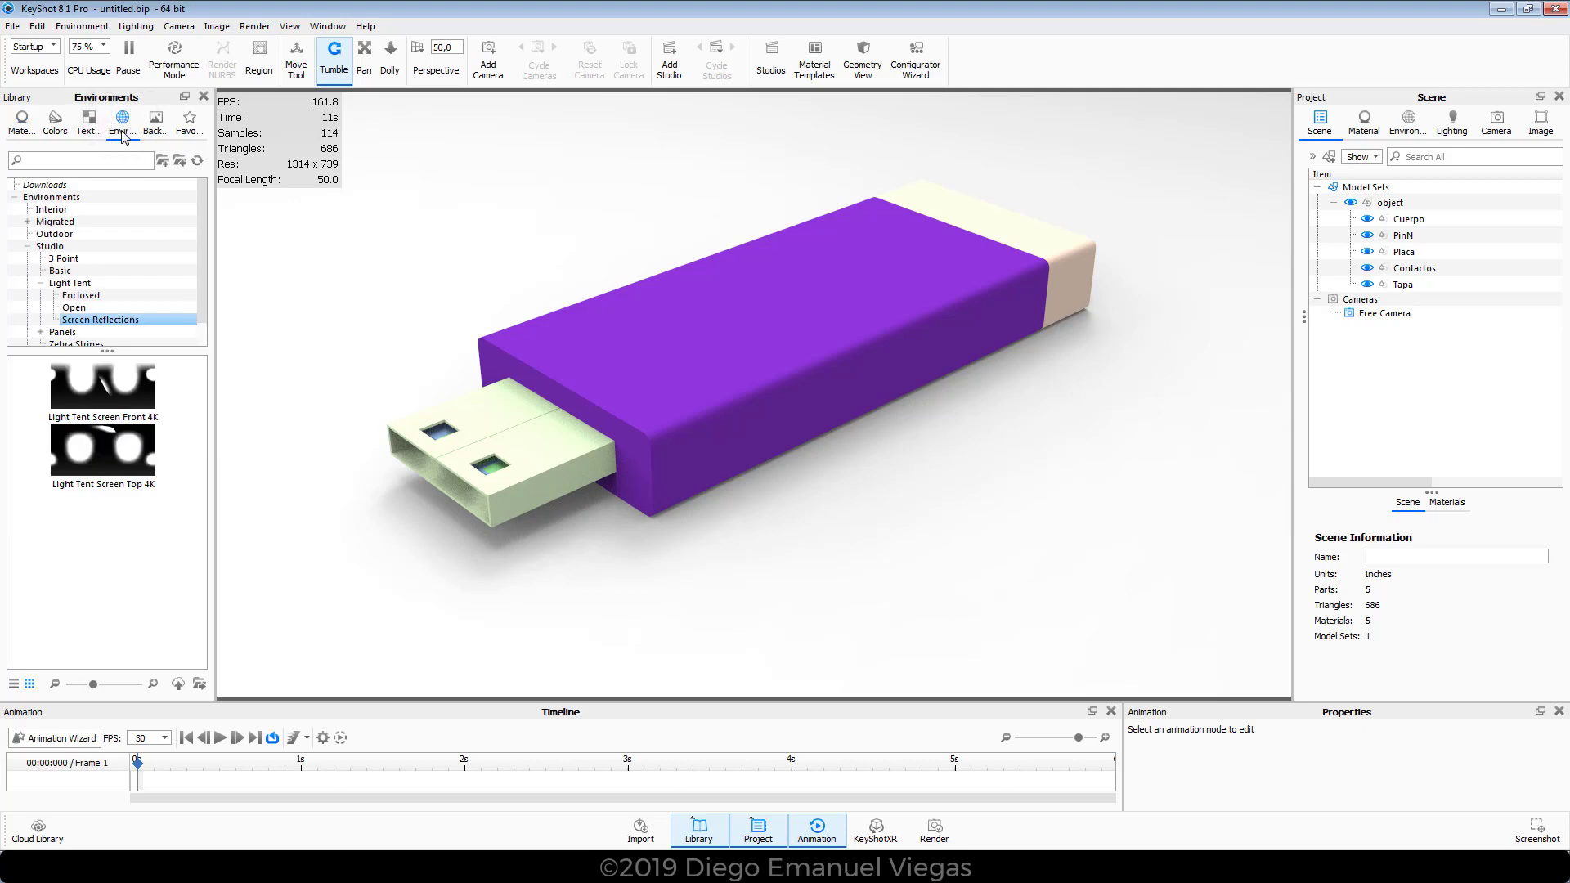
left_click(70, 247)
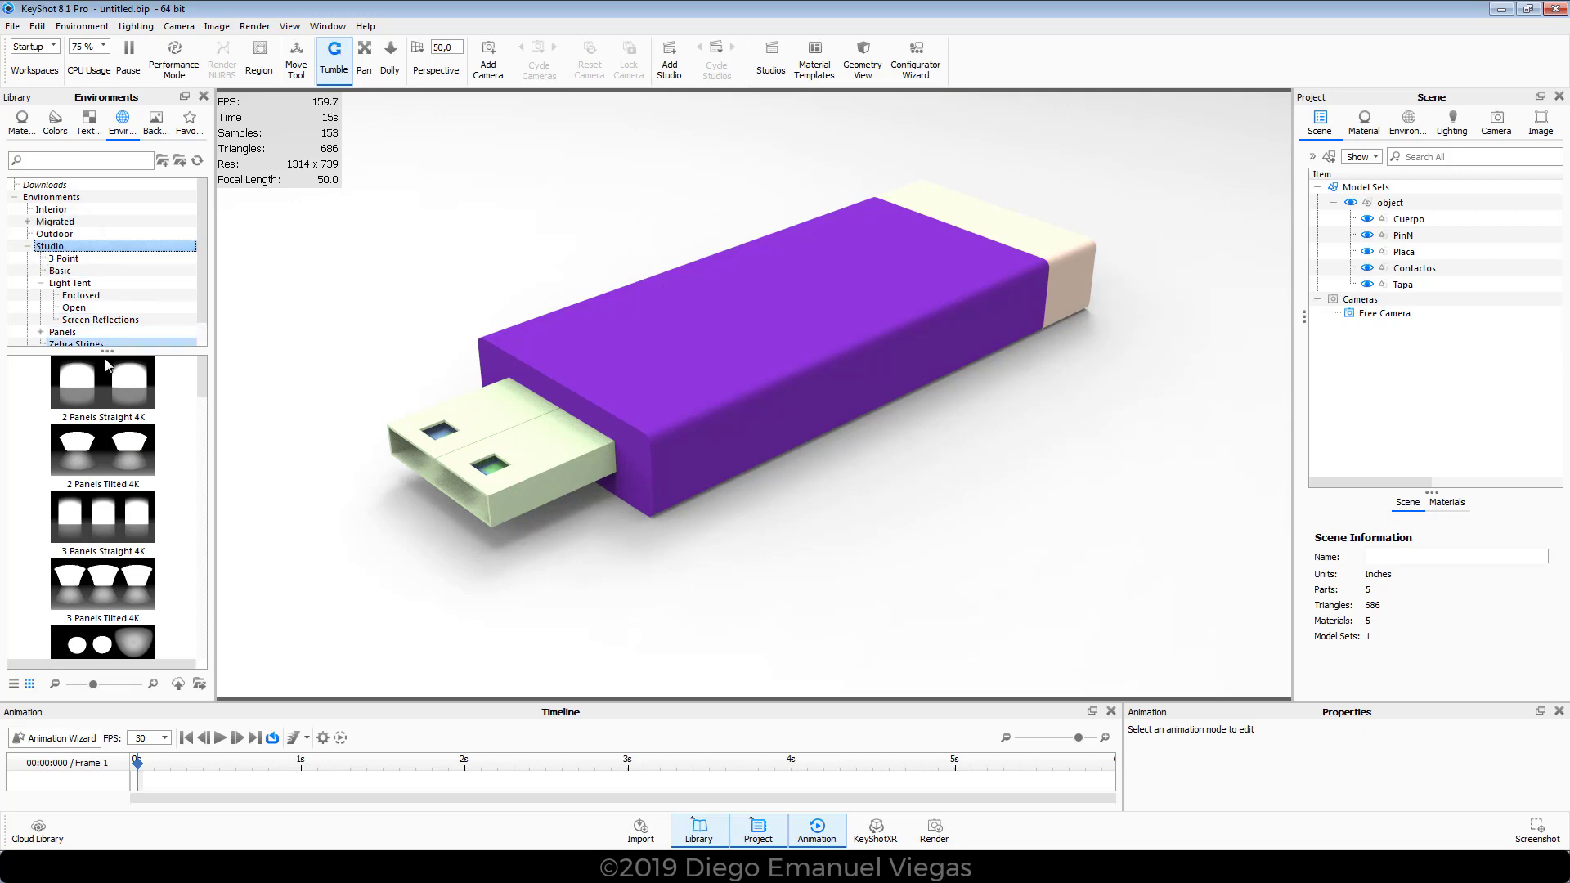
mouse_move(100, 392)
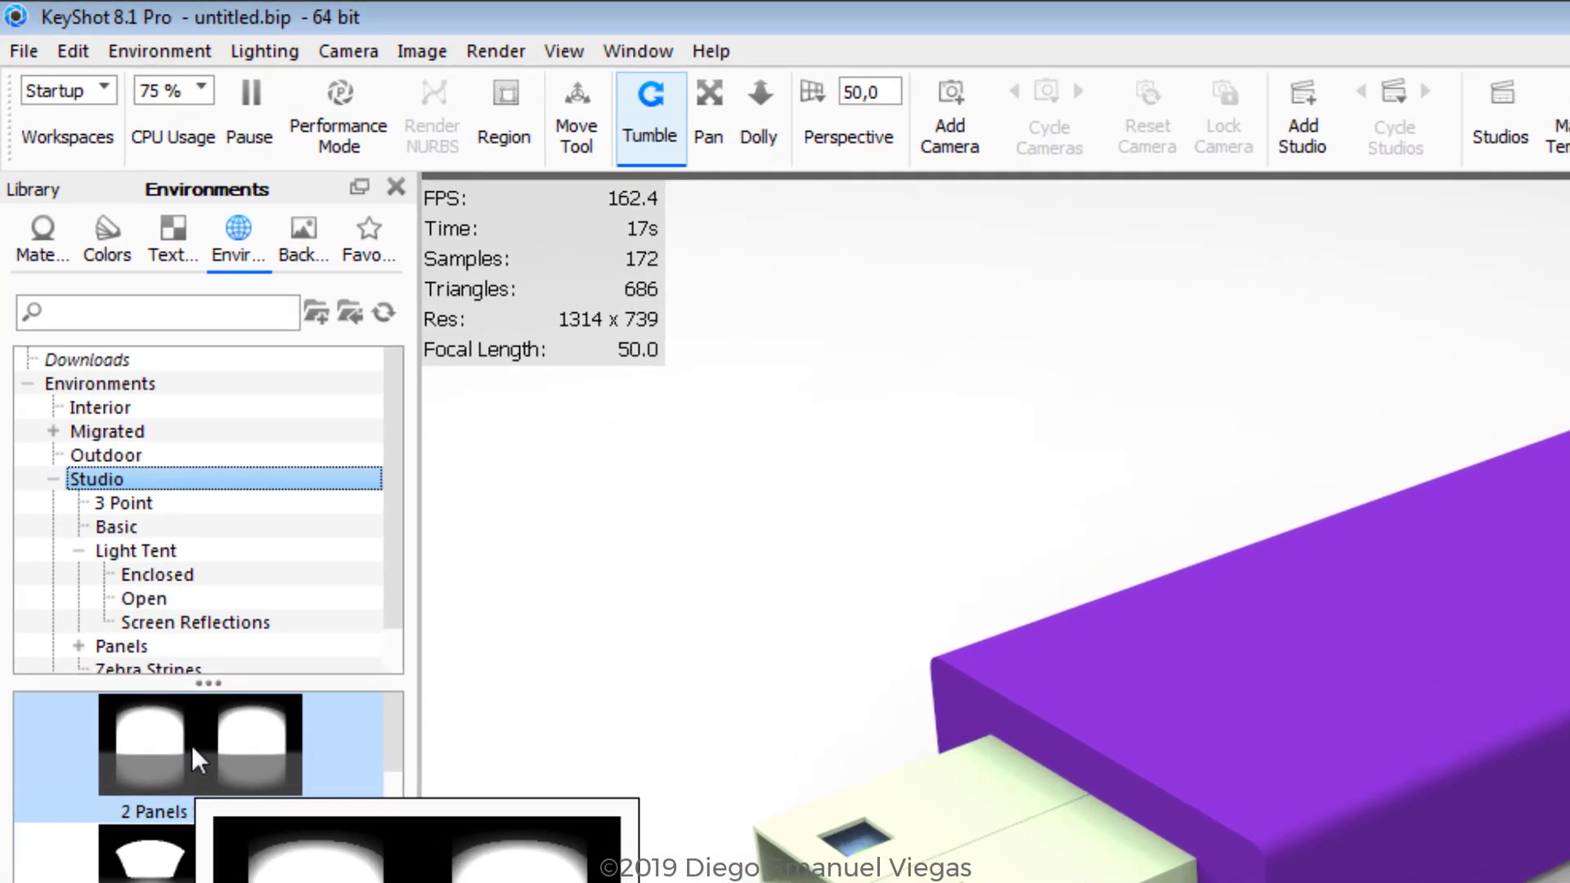
left_click_drag(200, 742, 749, 554)
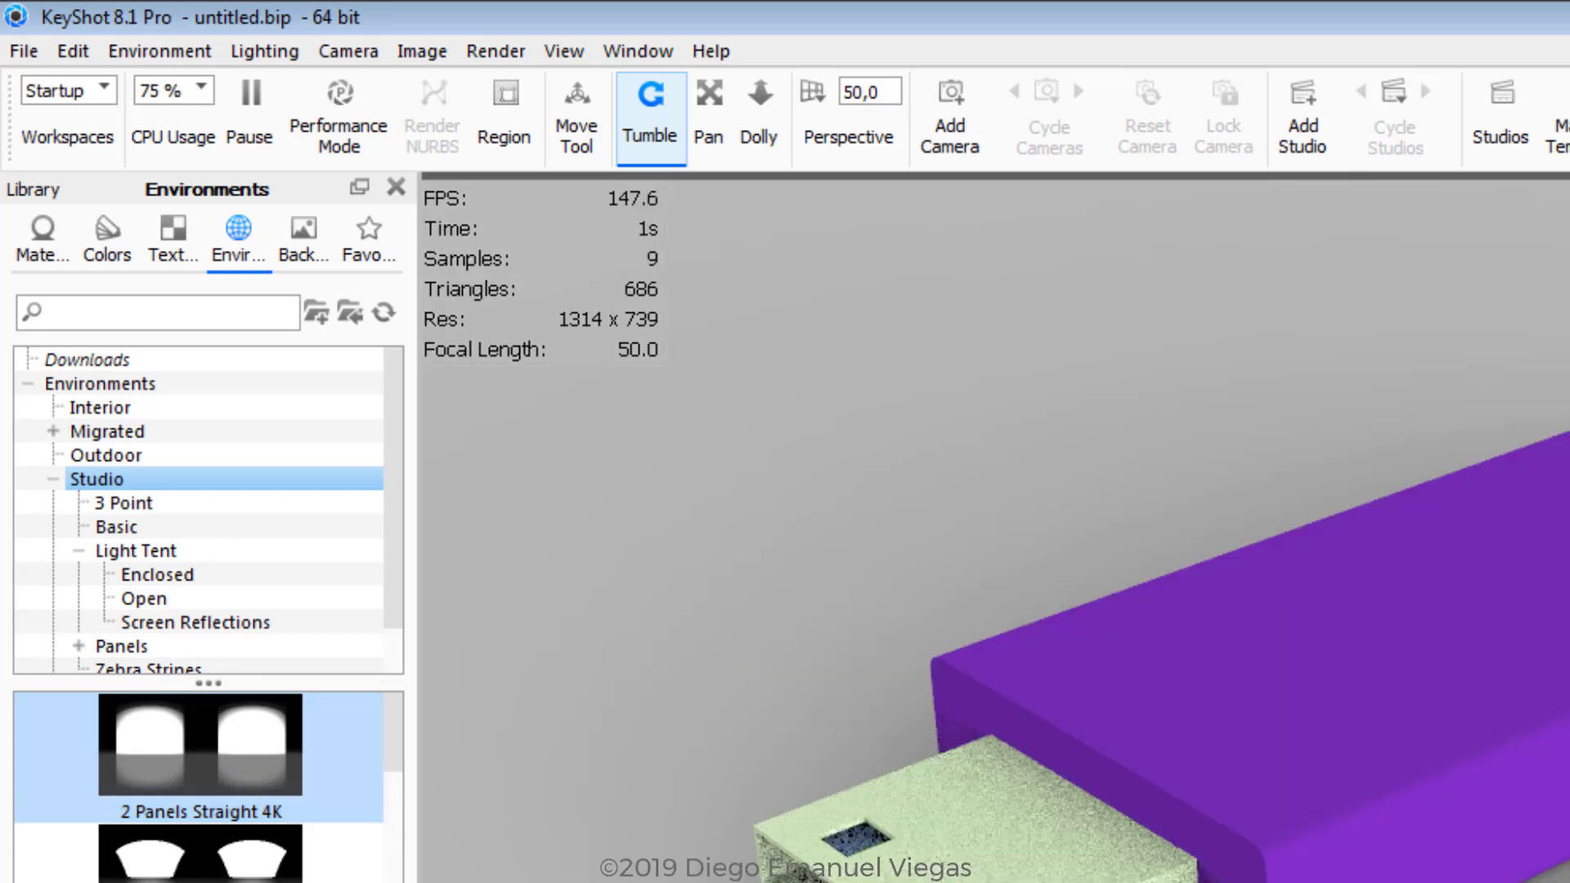
left_click_drag(1063, 588, 1145, 503)
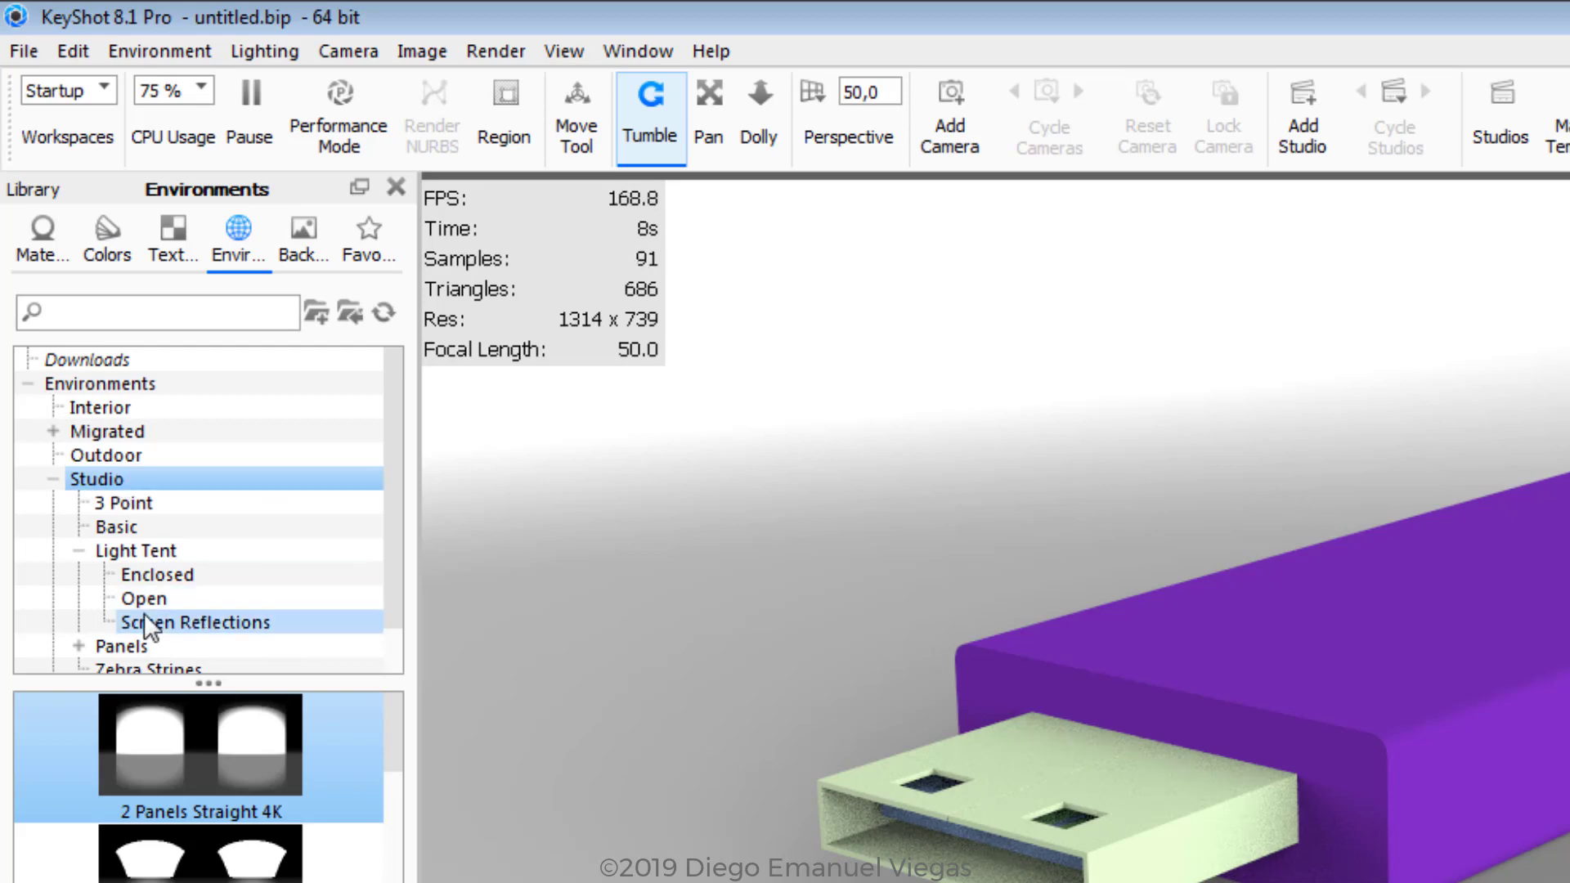
- Apply the Light Tent Screen Front 4K environment from the studio Screen Reflections set to the scene
left_click(119, 554)
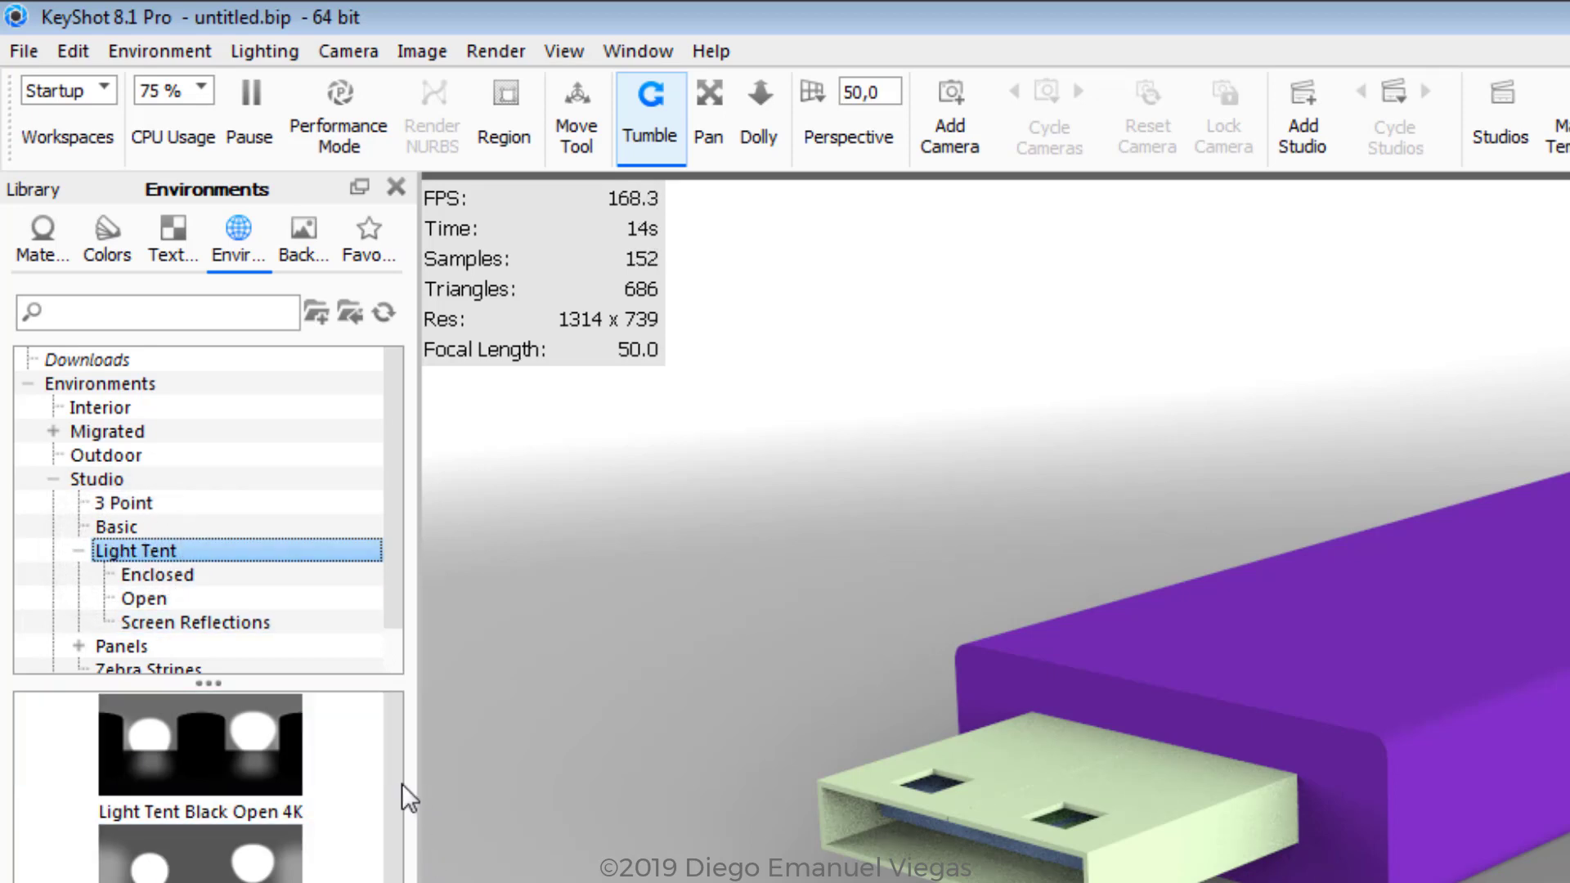
left_click_drag(399, 783, 408, 882)
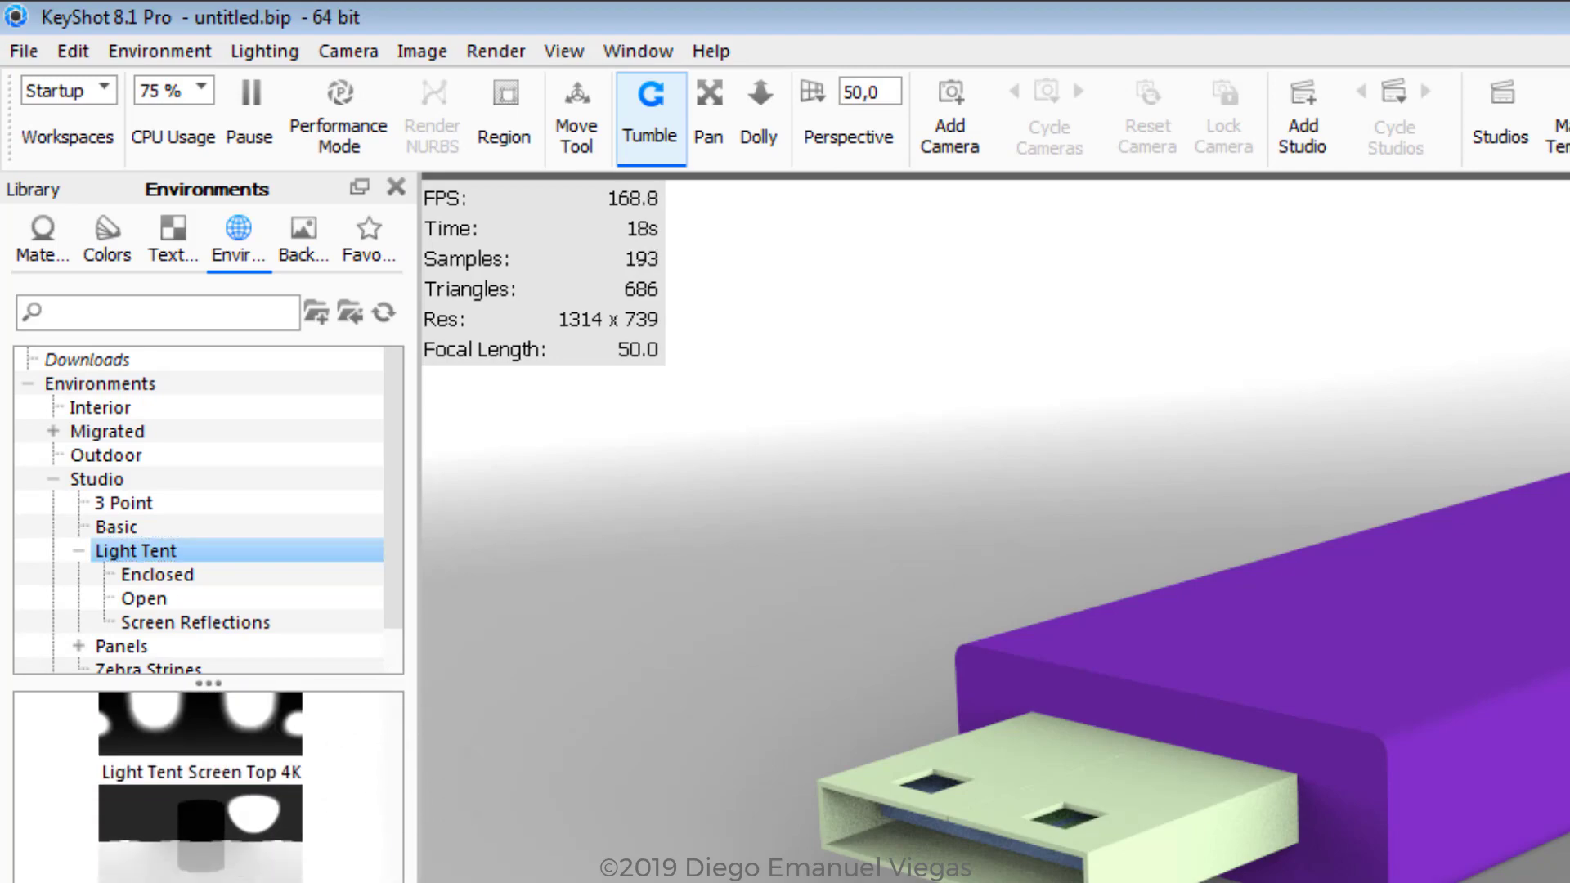
left_click(237, 623)
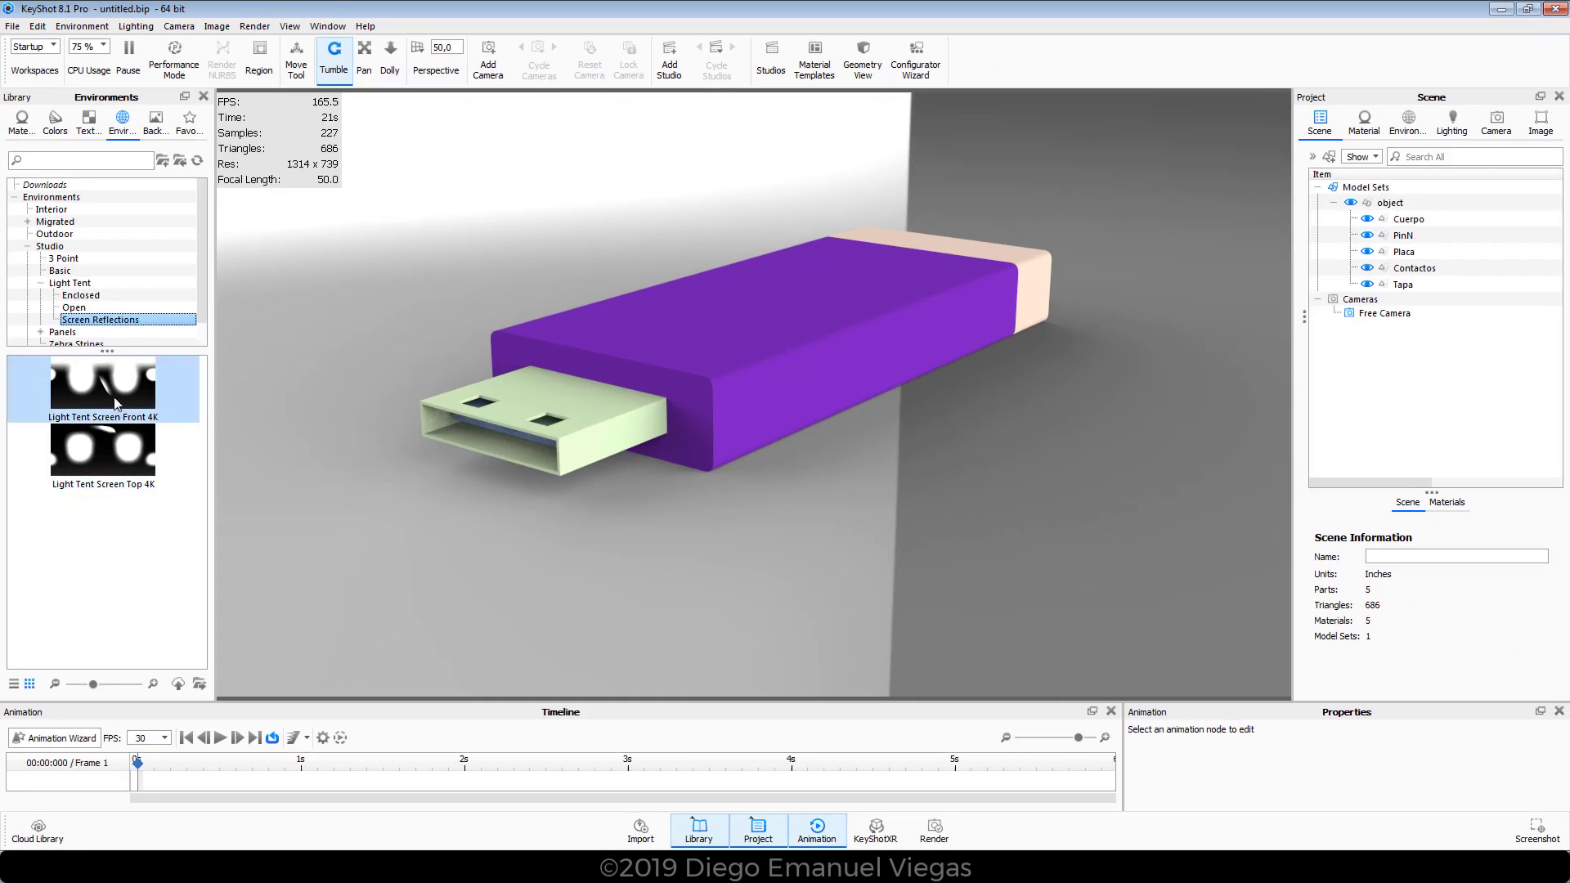
left_click(115, 398)
left_click_drag(103, 404, 556, 193)
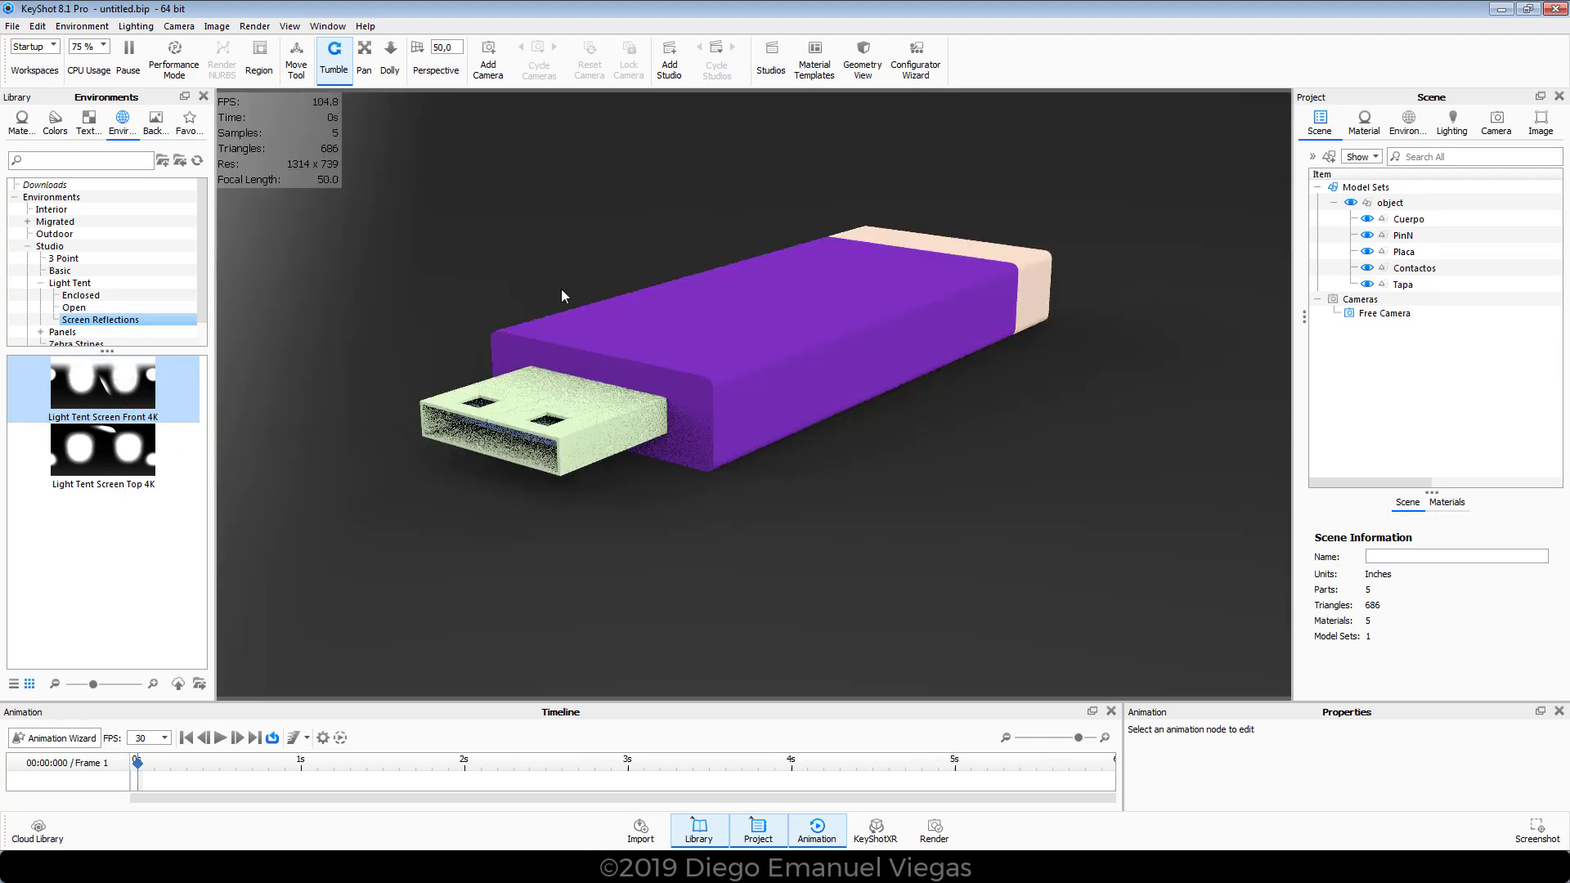
scroll(559, 363, "down", 5)
left_click_drag(559, 368, 570, 469)
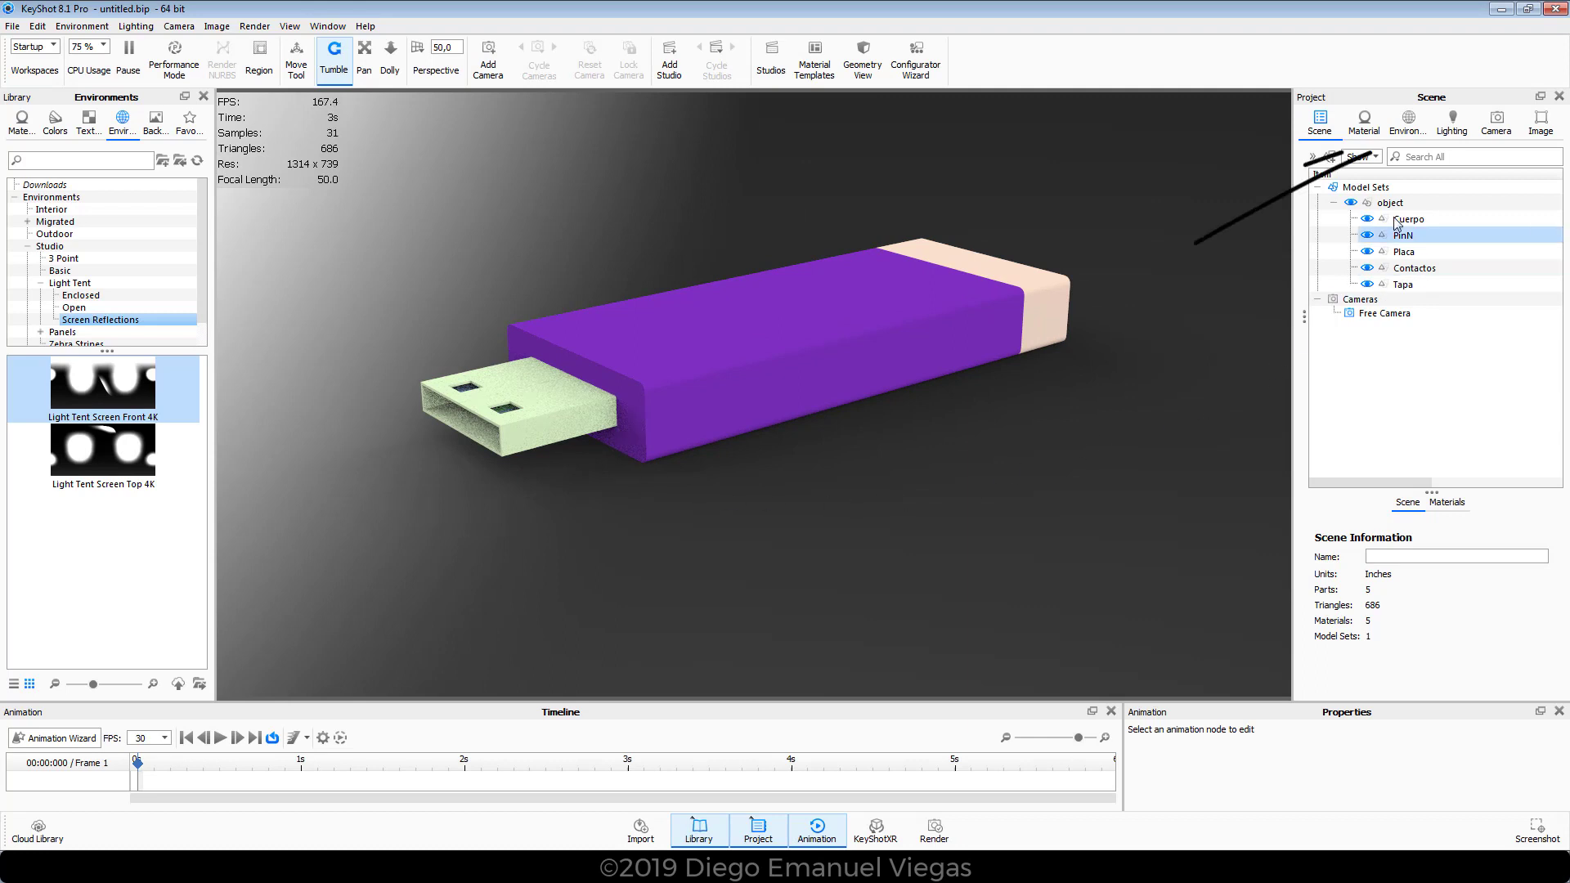
- Change the environment background from the lighting environment to a solid light grey colour, #BEBEBE
left_click(1410, 125)
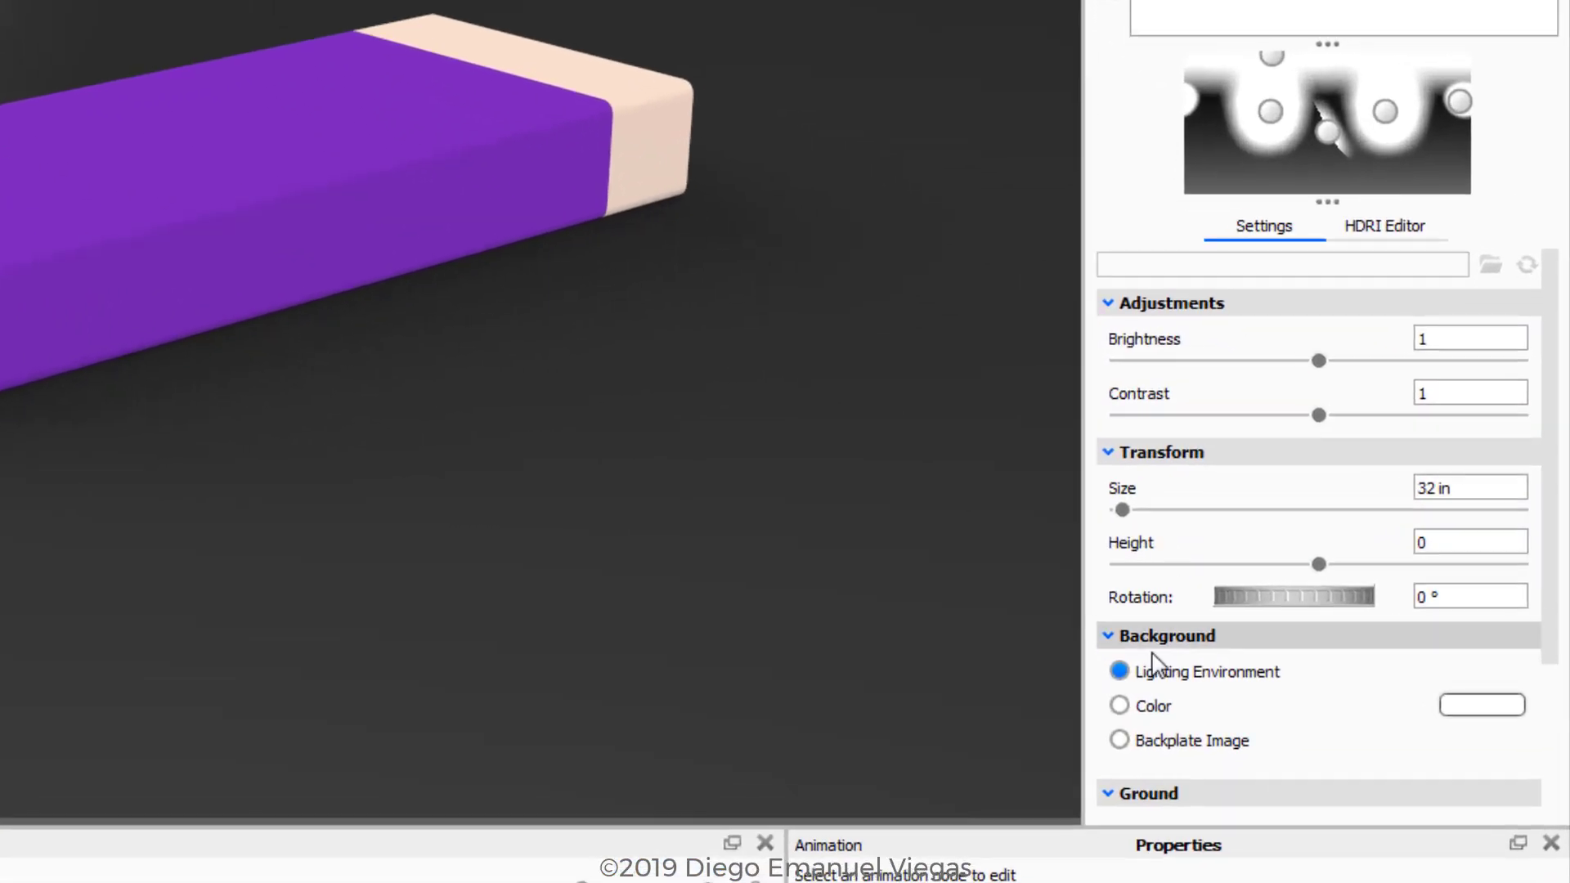
left_click(1125, 710)
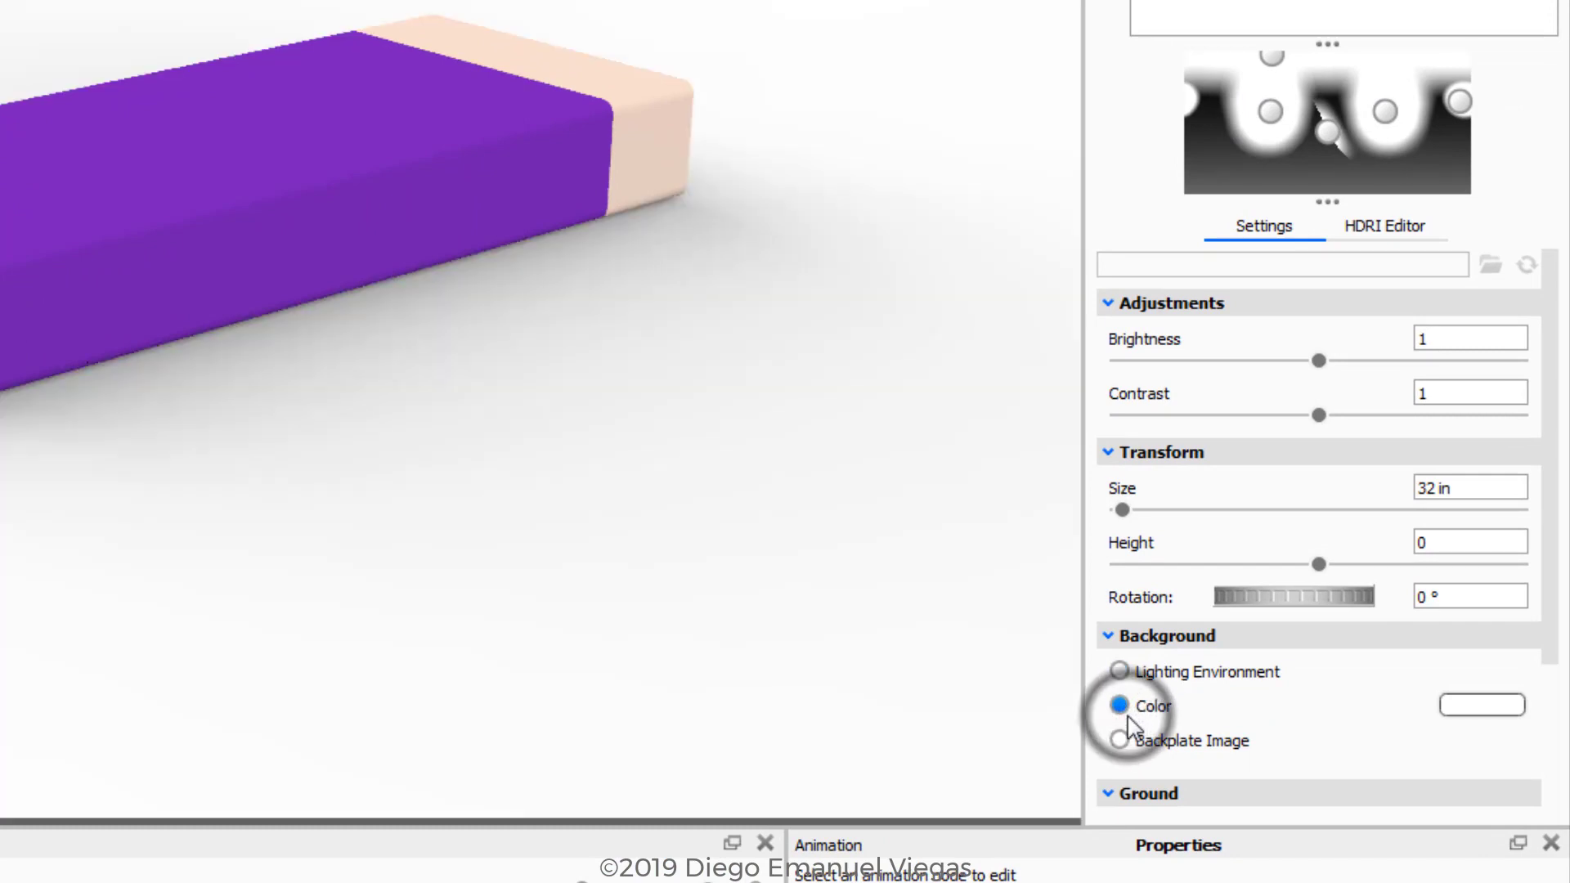
left_click(1482, 704)
mouse_move(1078, 412)
left_mouse_down()
mouse_move(1024, 482)
mouse_move(1024, 460)
left_mouse_up()
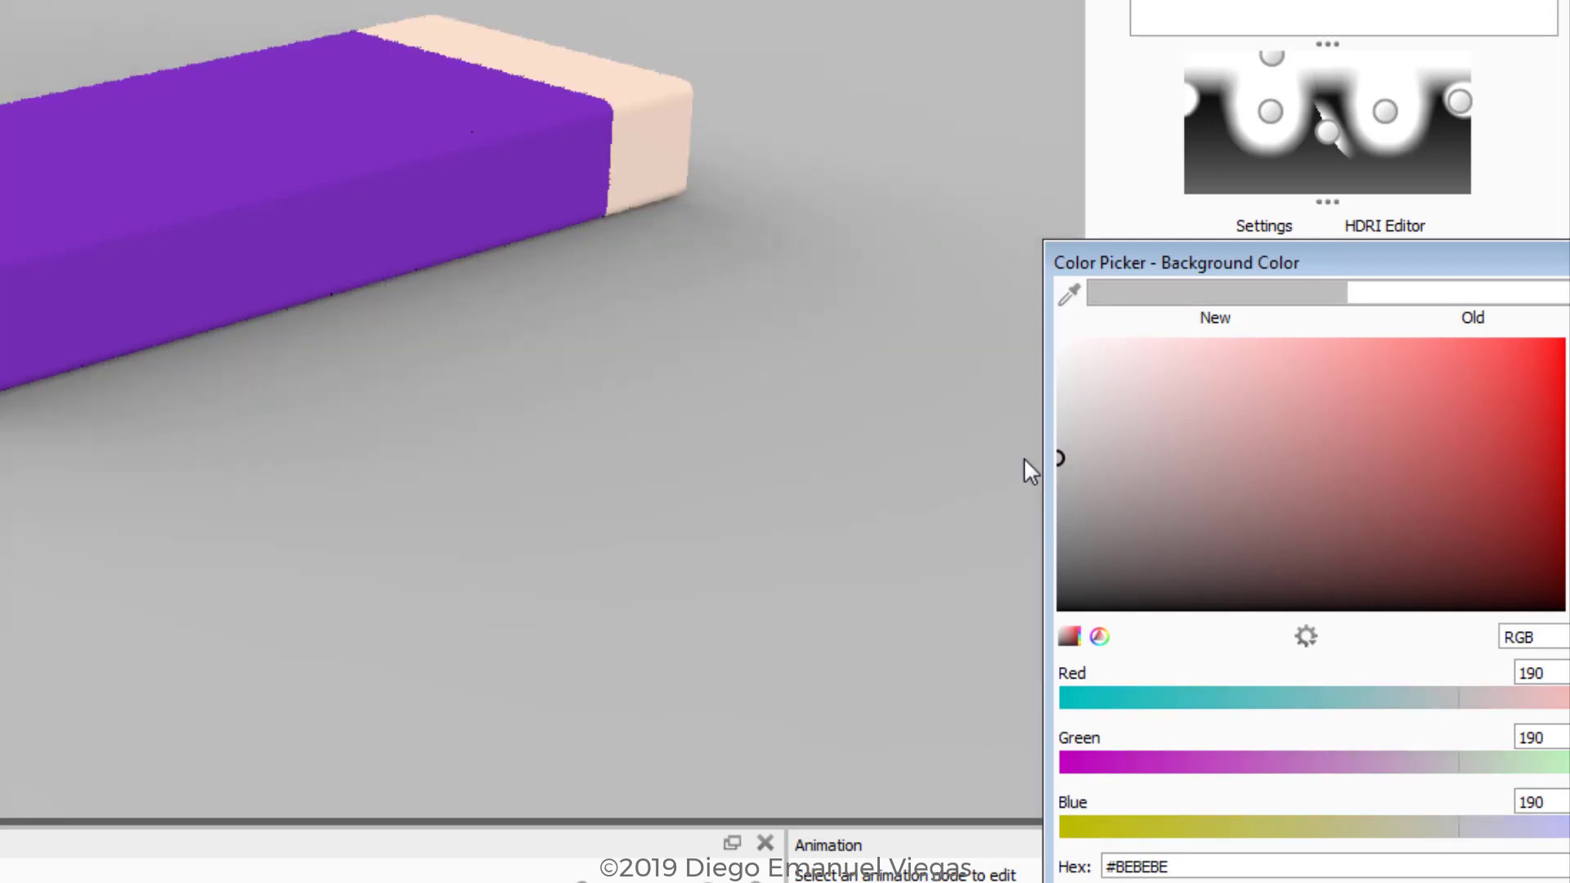
left_click(706, 371)
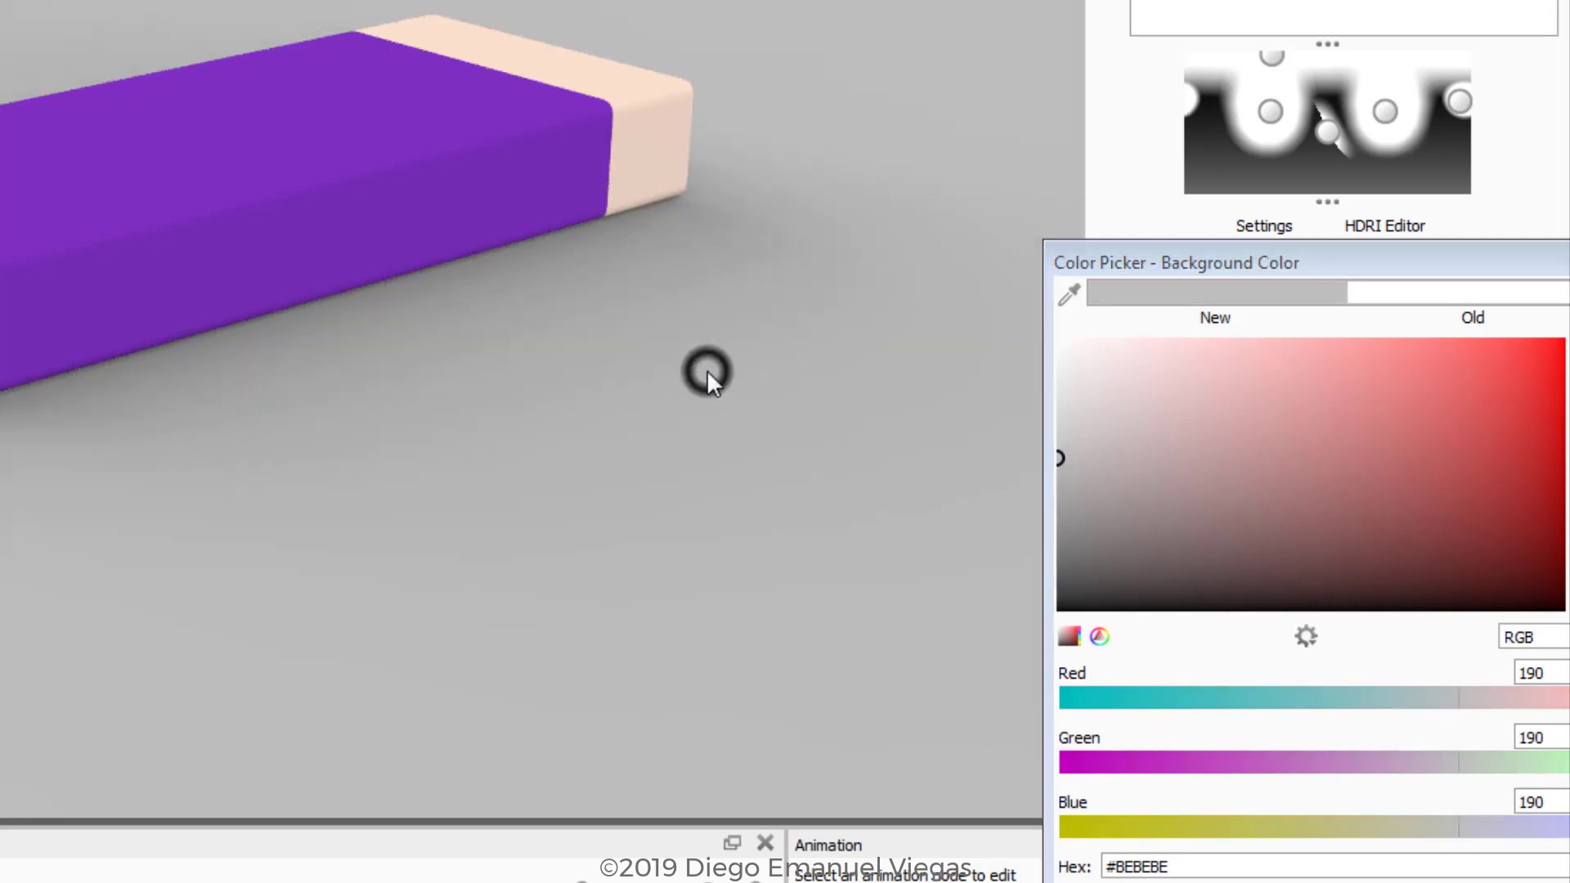
left_click_drag(1257, 260, 852, 0)
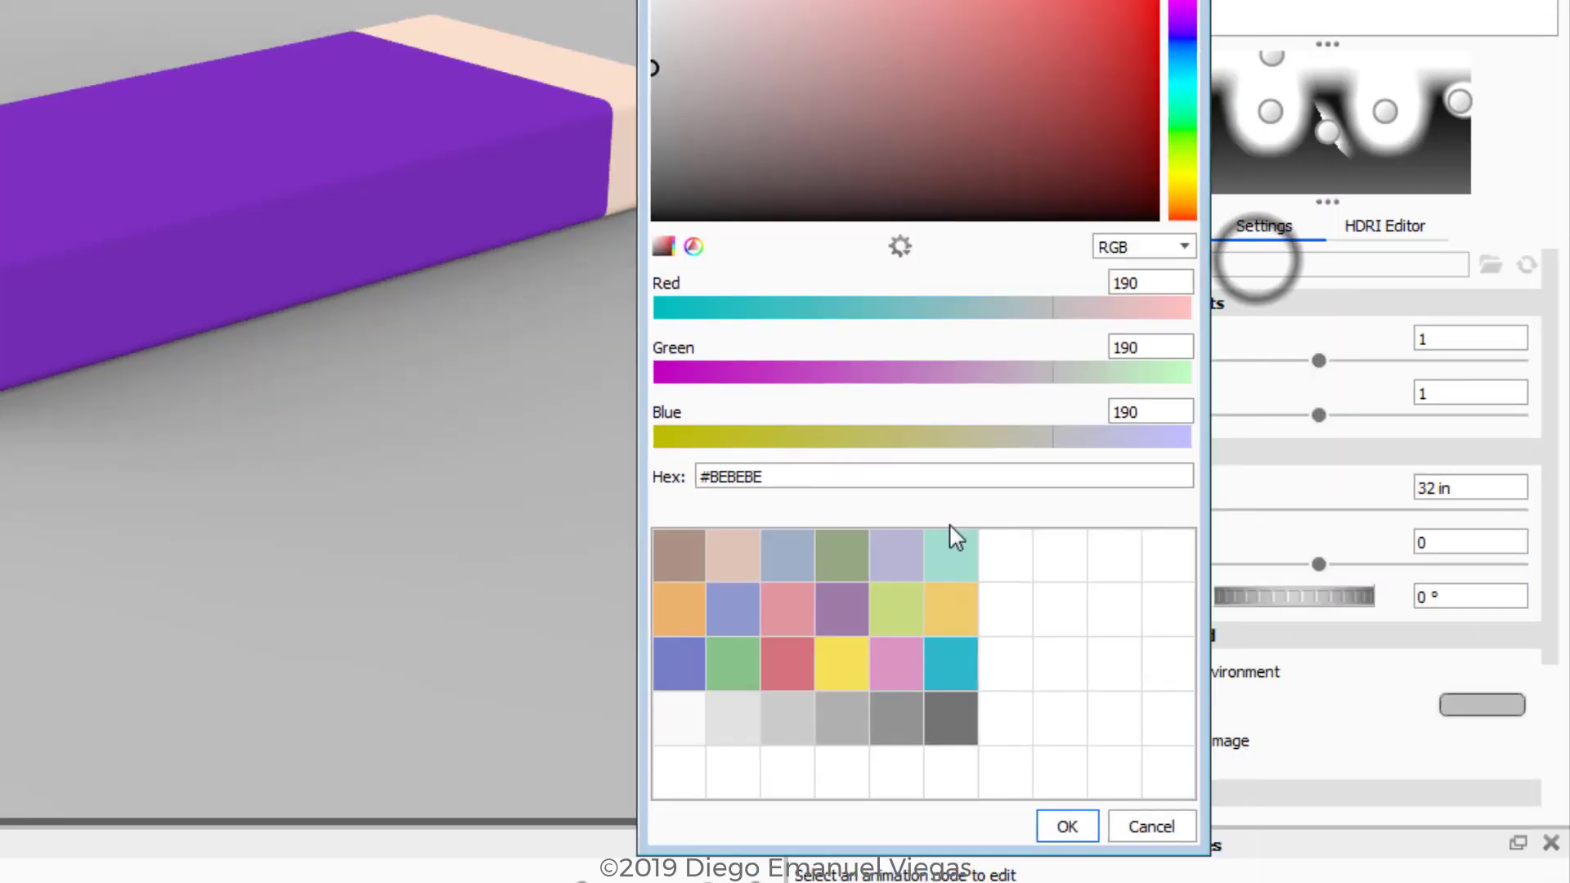
left_click(1073, 826)
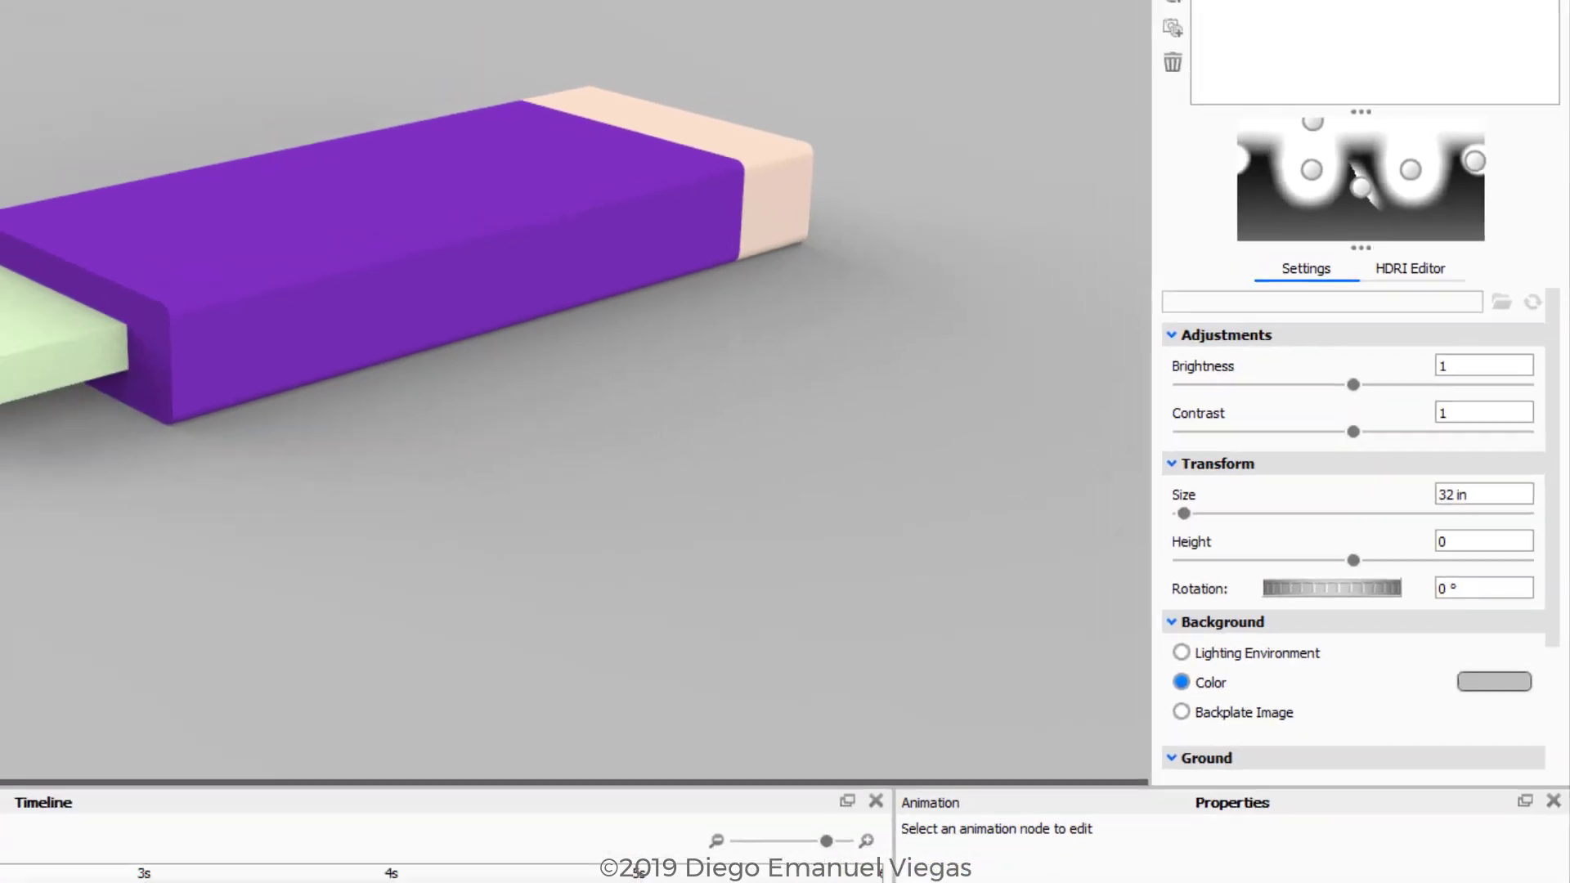
- Apply the Titanium Rough material from the basic titanium metals to the pendrive's main body
left_click_drag(113, 351, 113, 406)
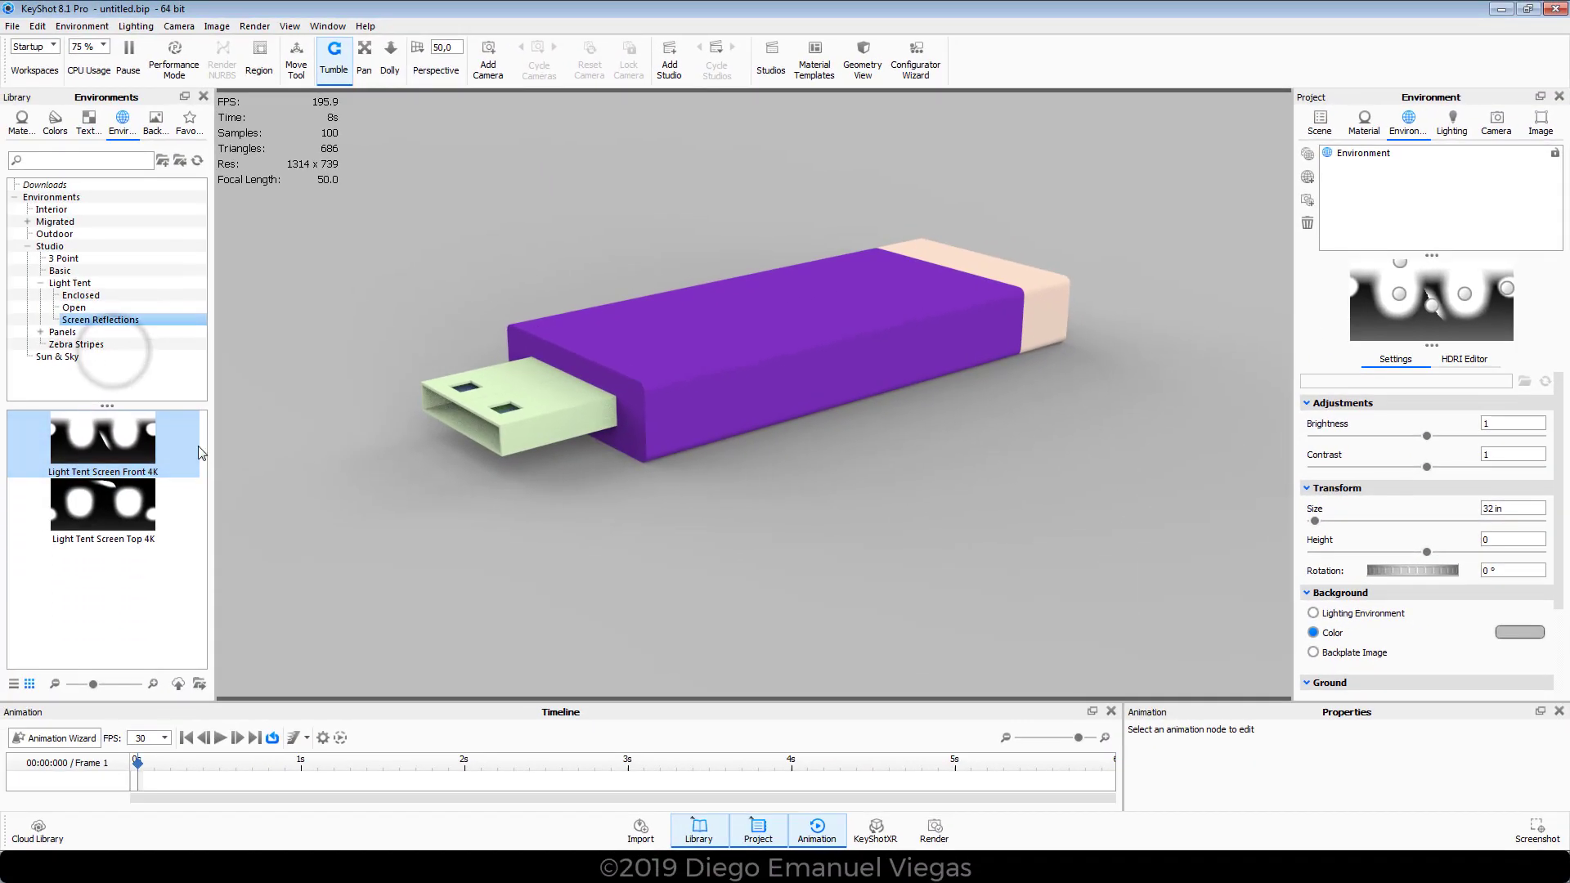
left_click_drag(329, 501, 330, 490)
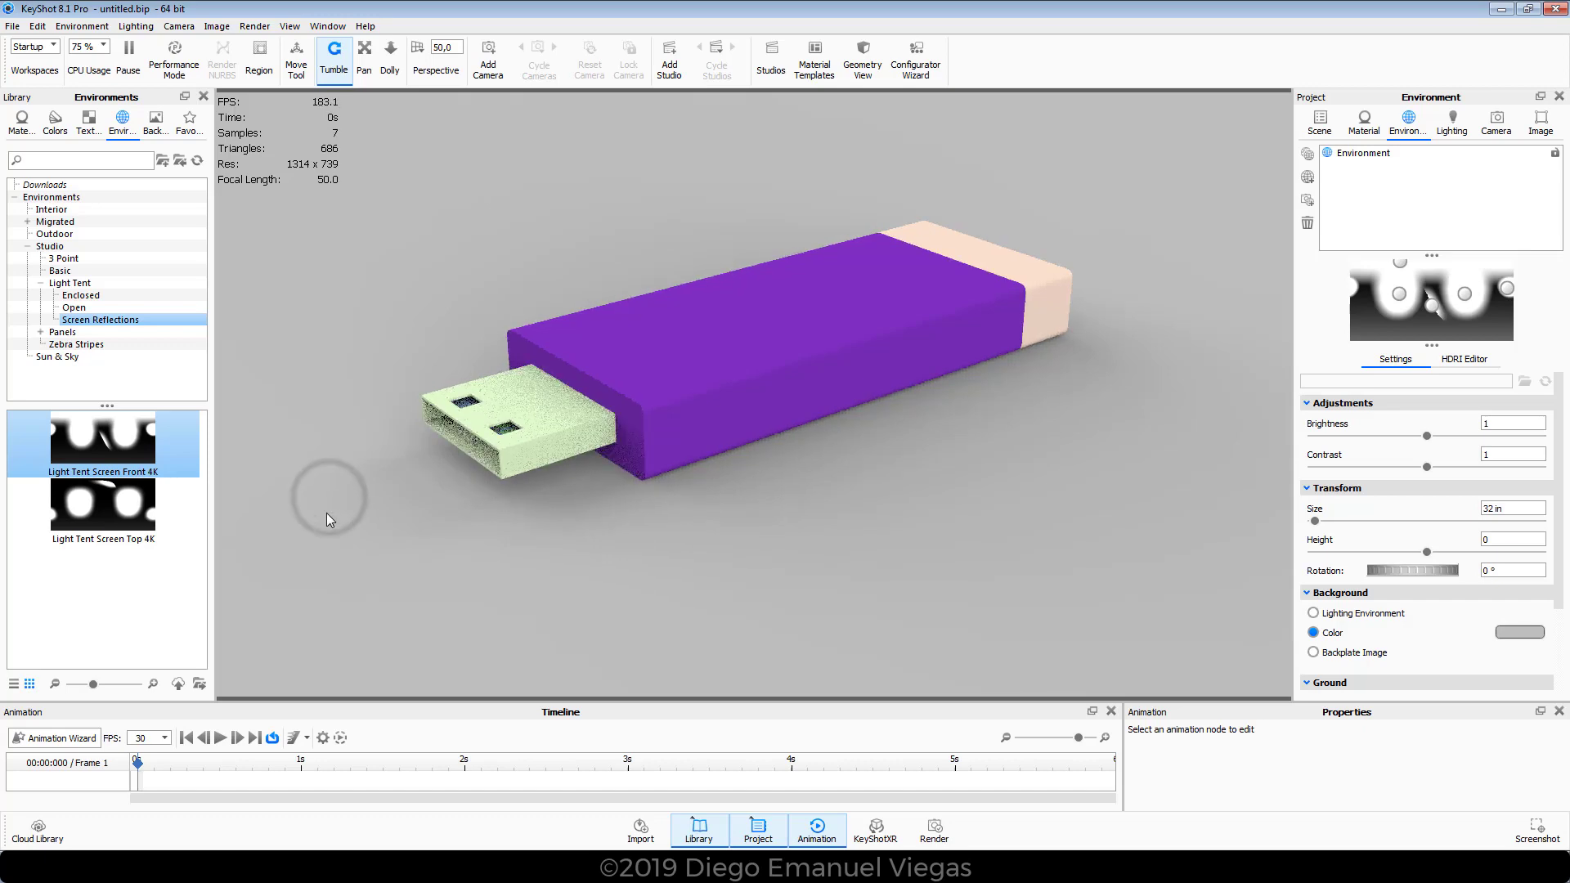
scroll(526, 490, "up", 3)
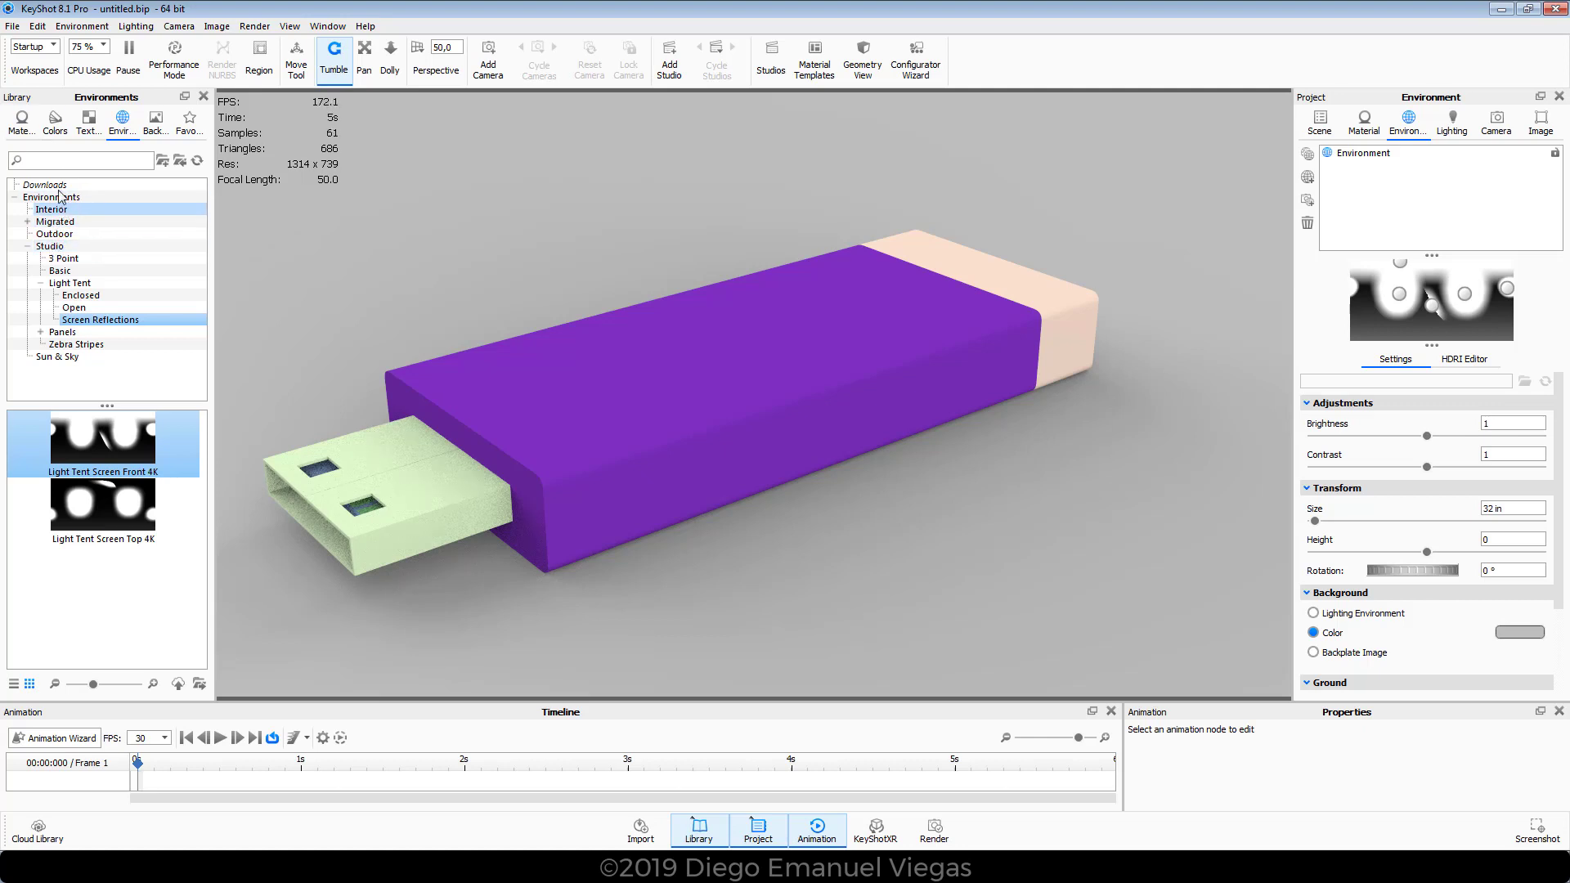
left_click(18, 123)
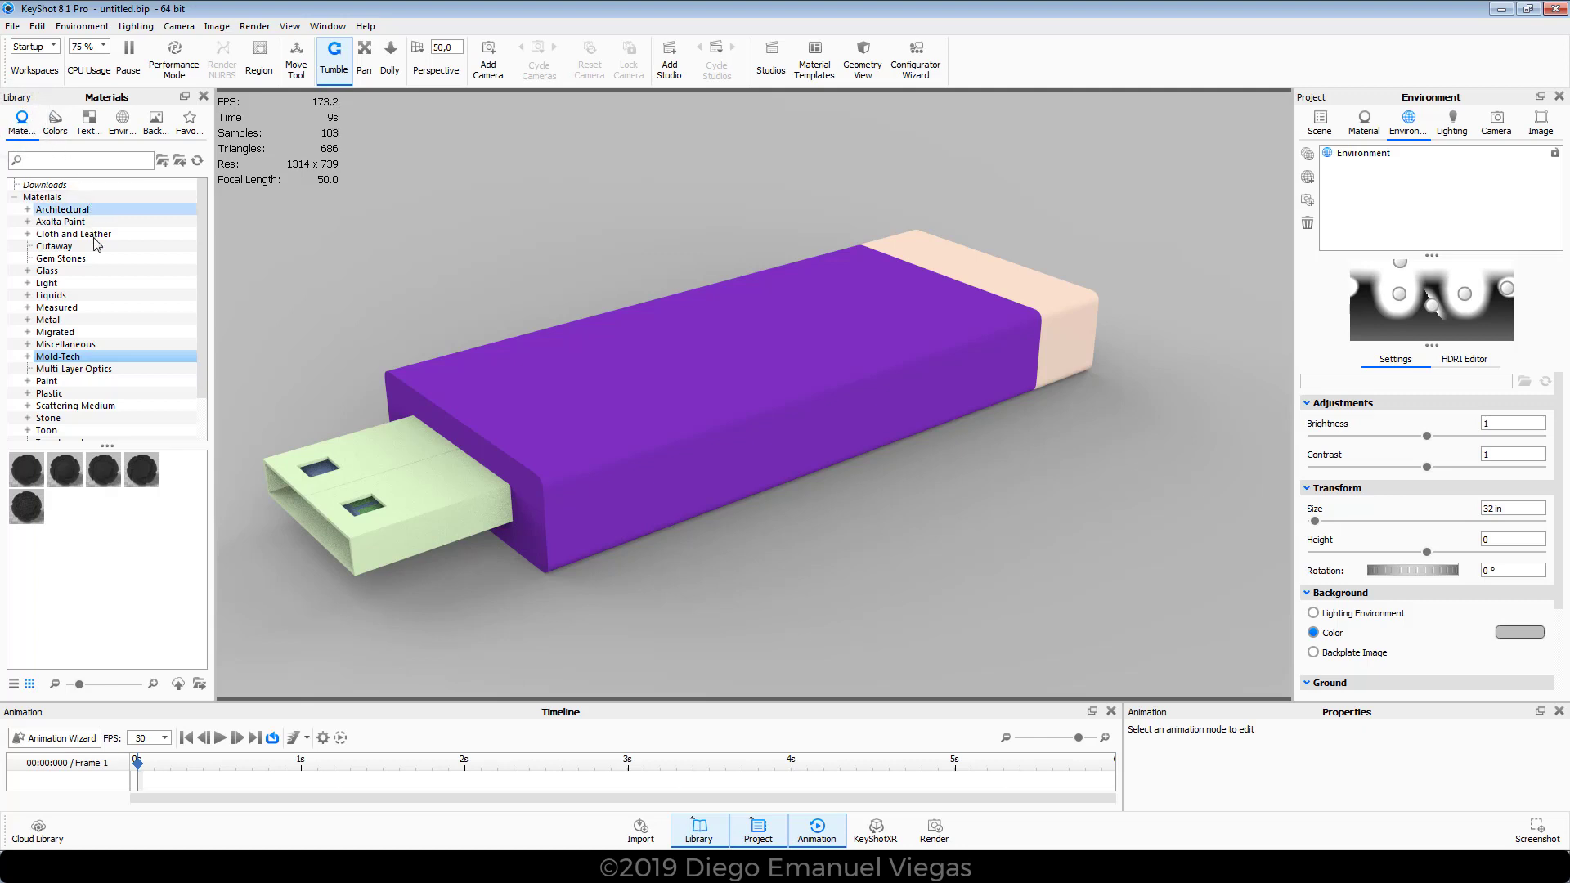
left_click(27, 320)
scroll(90, 343, "down", 2)
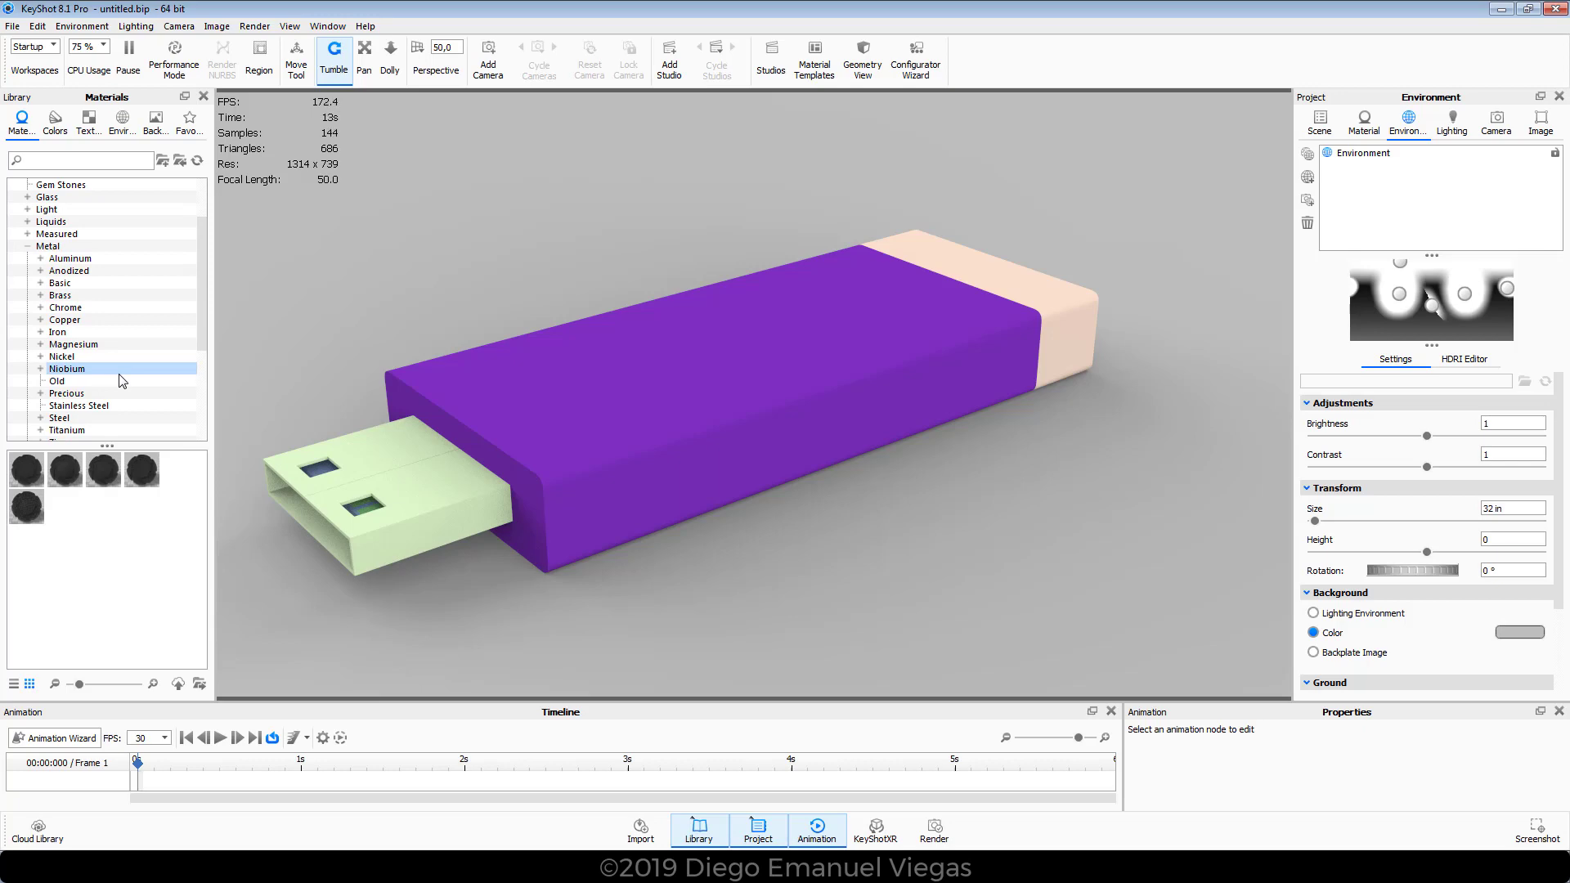
left_click(202, 317)
left_click_drag(202, 318, 203, 336)
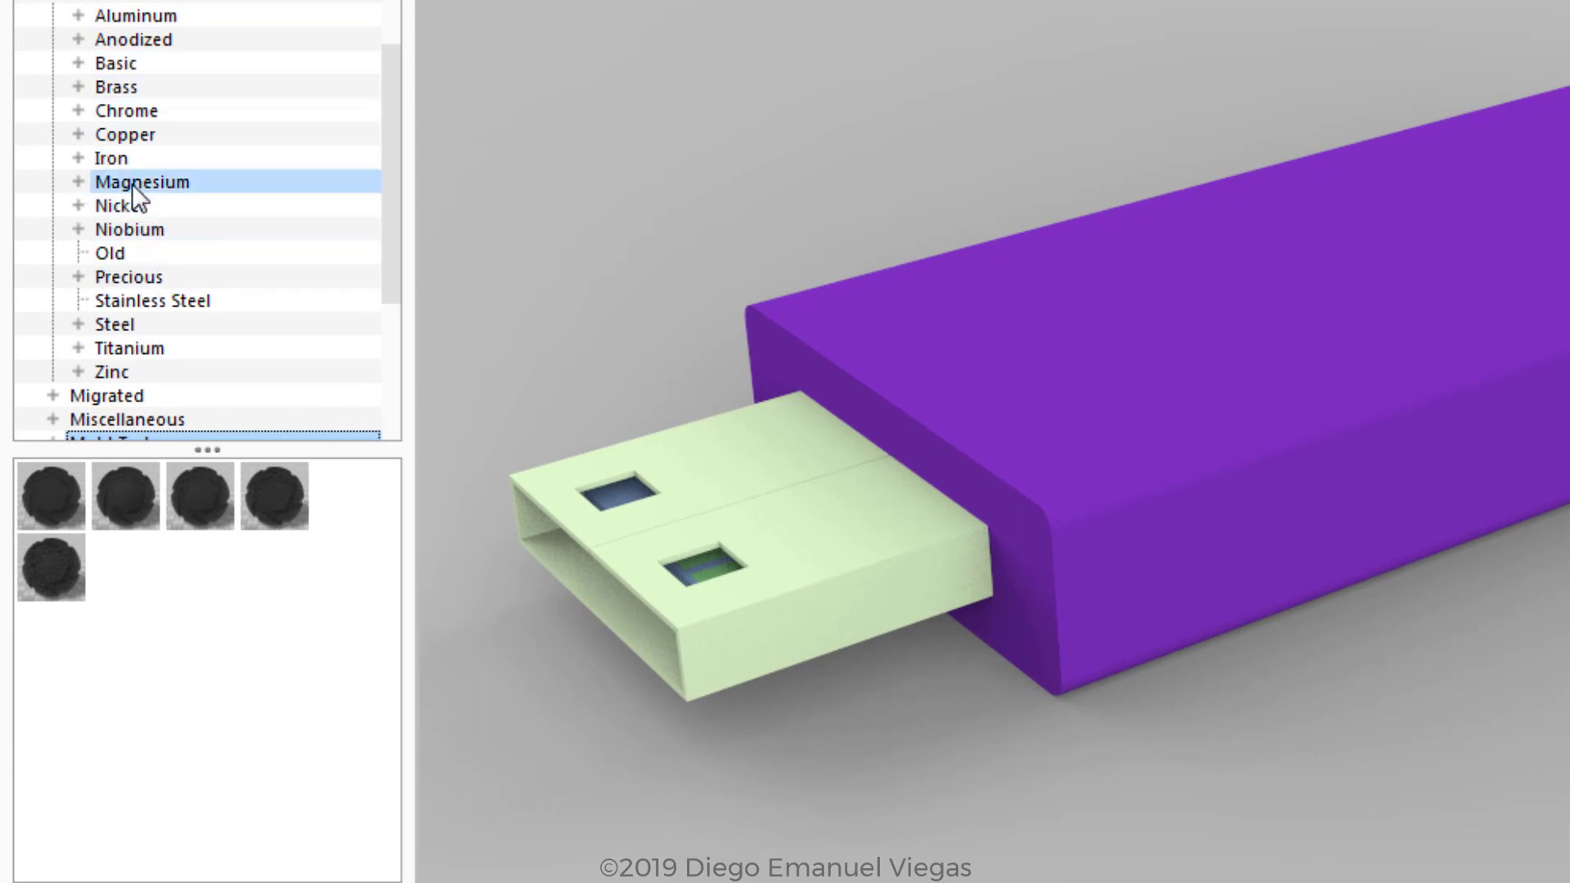
left_click(134, 344)
left_click(72, 341)
scroll(72, 342, "down", 2)
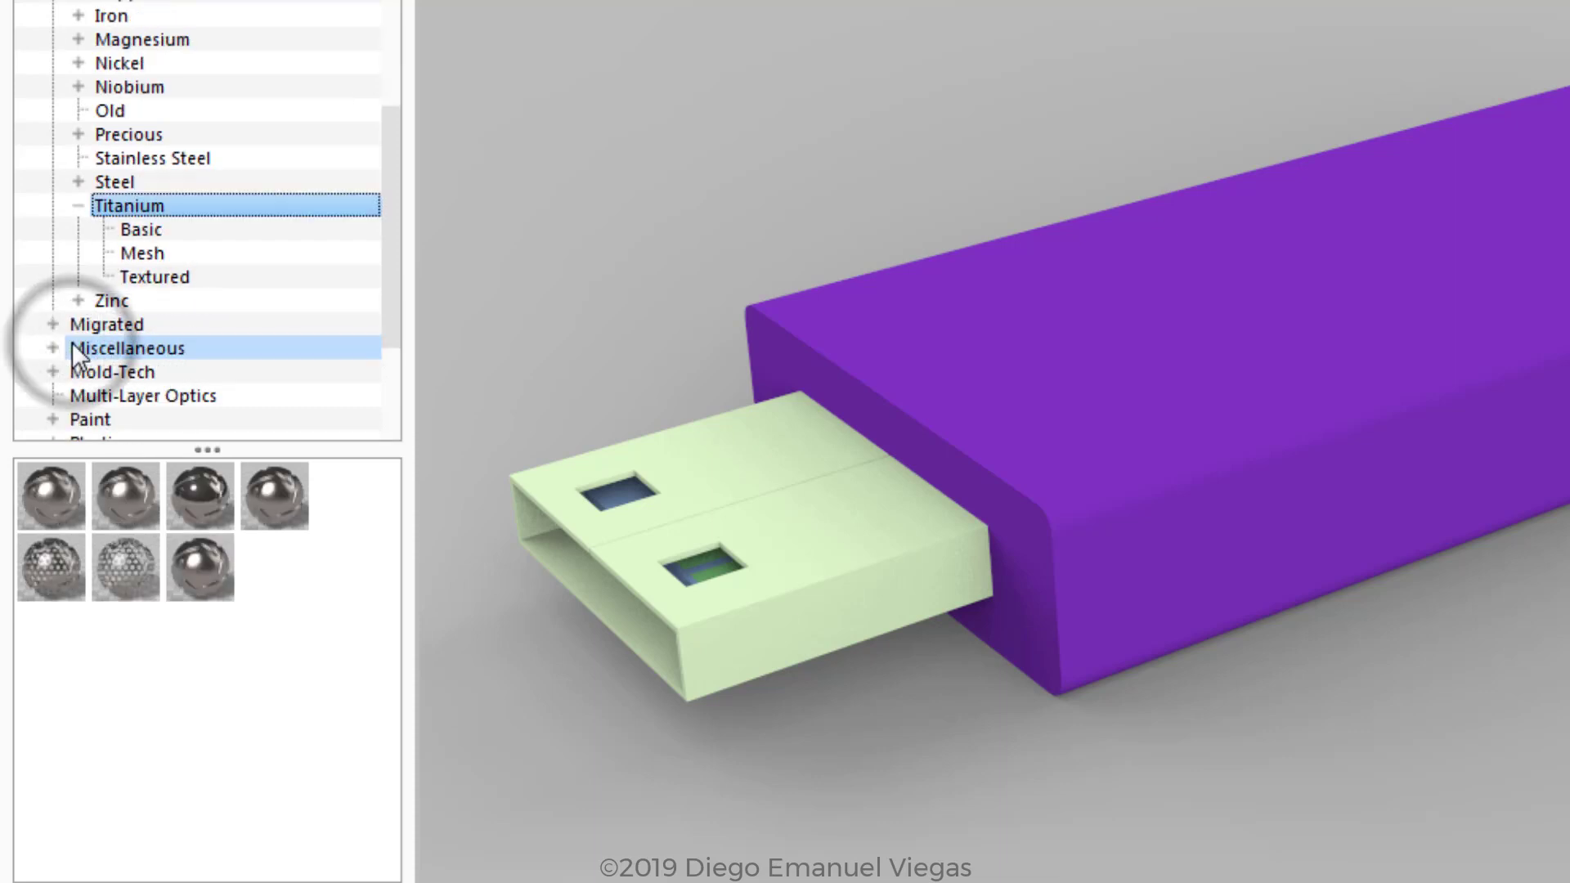
left_click(144, 229)
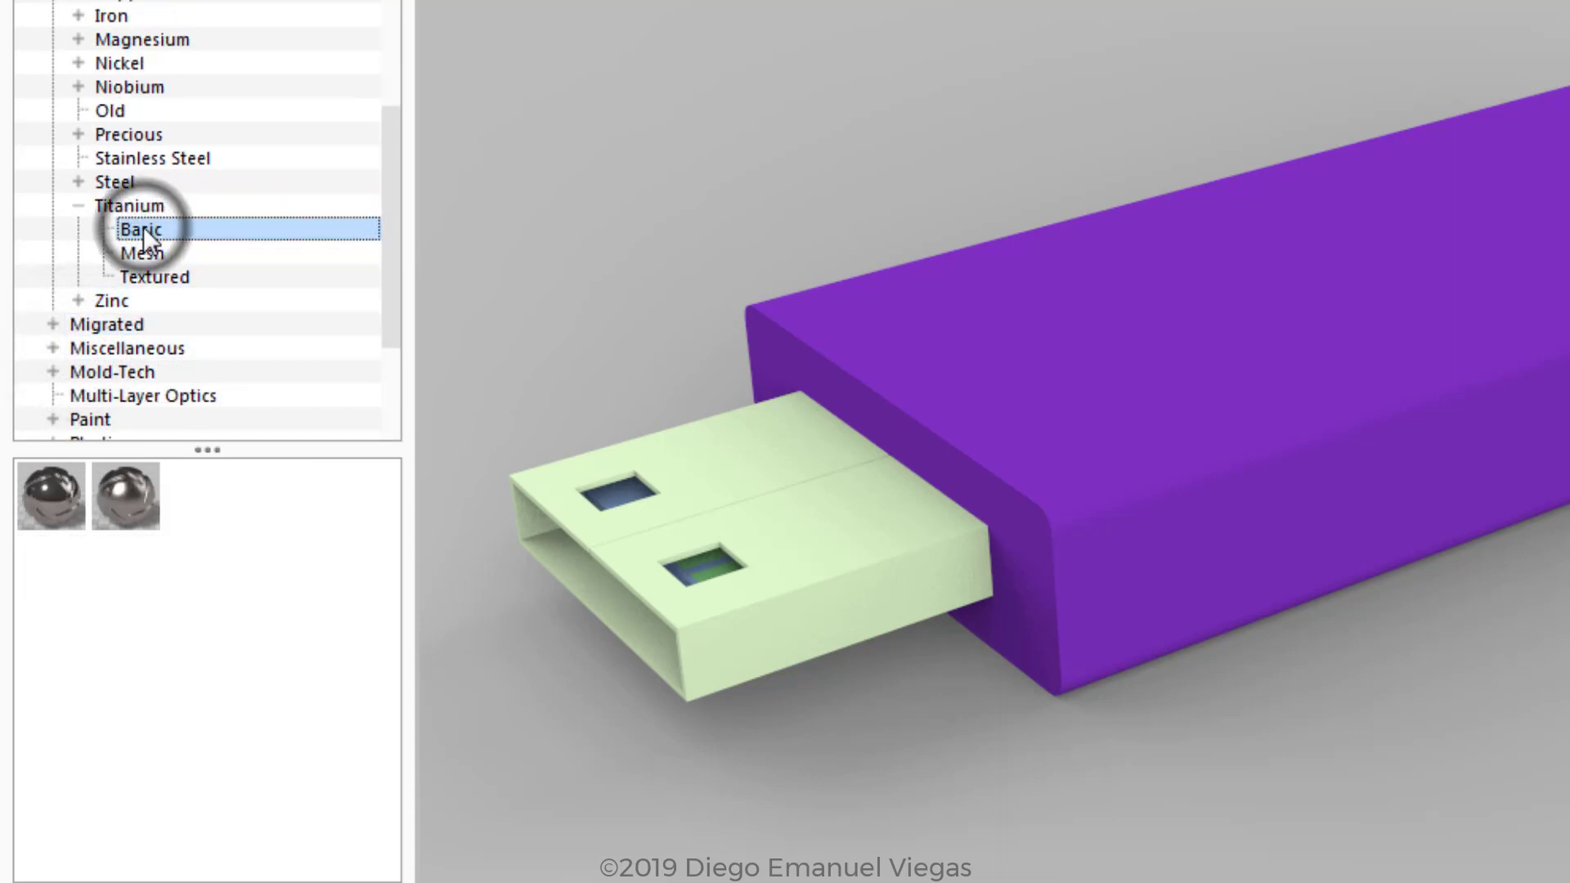
left_click_drag(139, 503, 1259, 301)
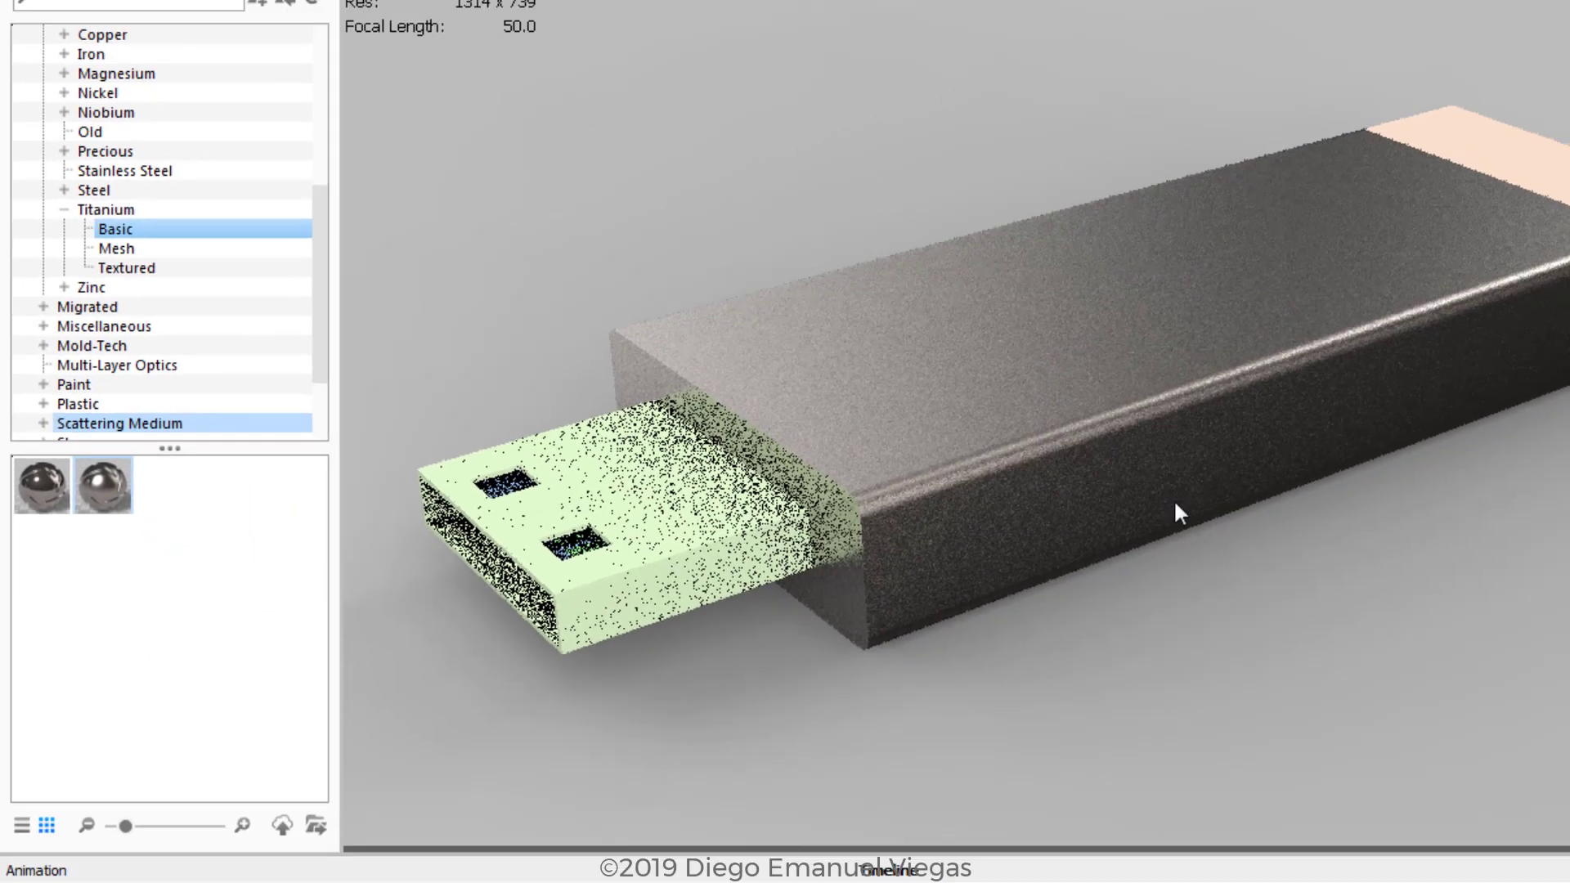
- Open the body's Titanium Rough material for editing and switch its metal type from Measured to Color
left_click_drag(1569, 637, 1119, 673)
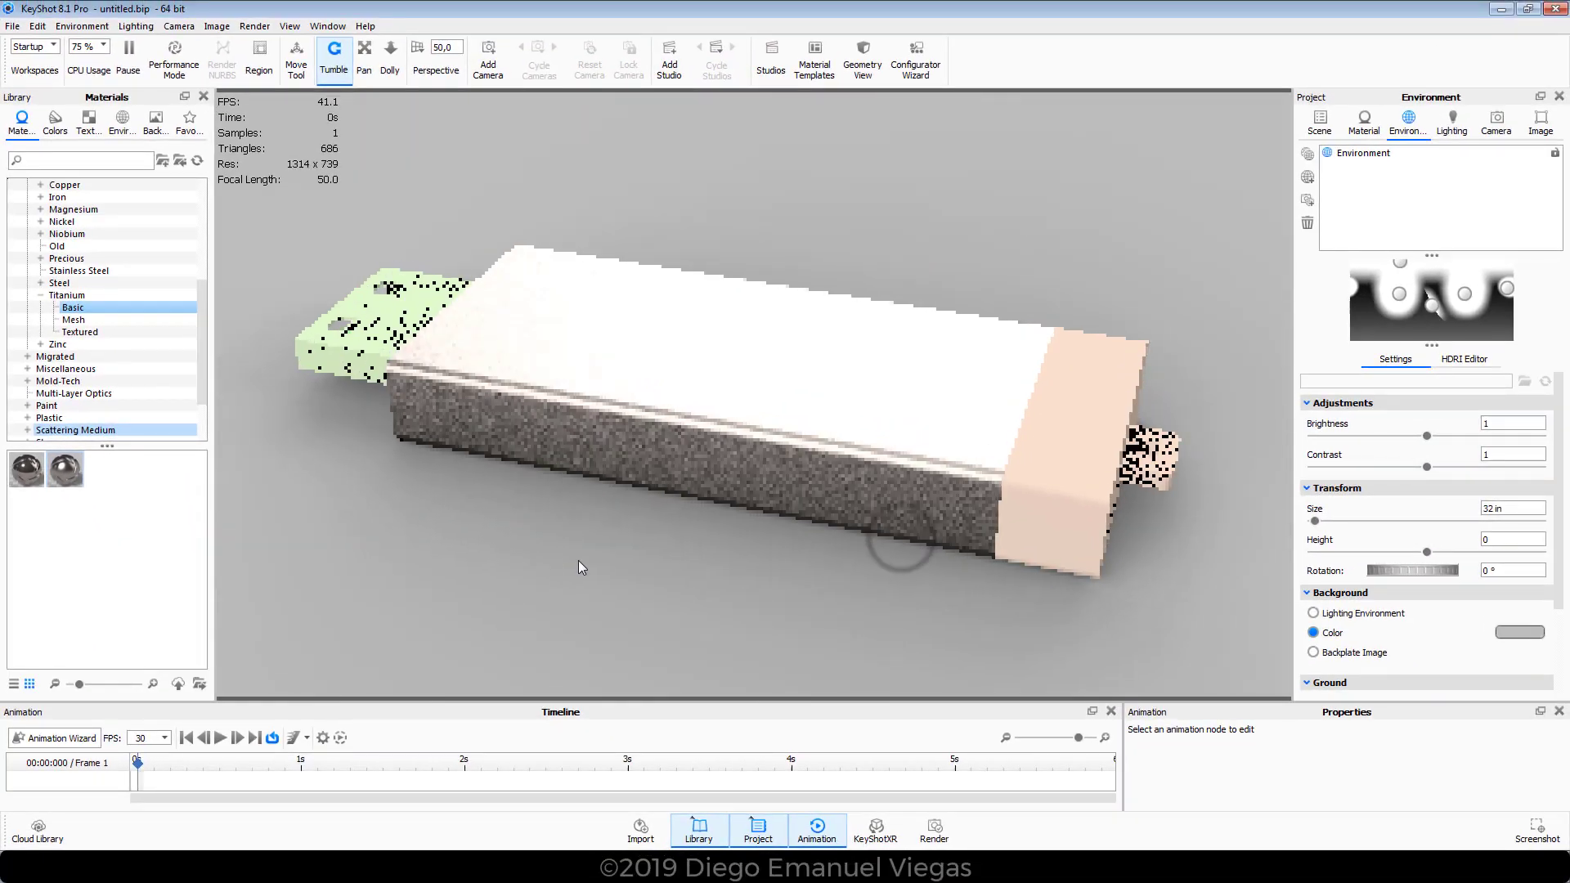
mouse_move(578, 561)
left_mouse_down()
mouse_move(715, 591)
mouse_move(822, 529)
mouse_move(772, 587)
mouse_move(849, 581)
mouse_move(793, 571)
mouse_move(687, 415)
left_mouse_up()
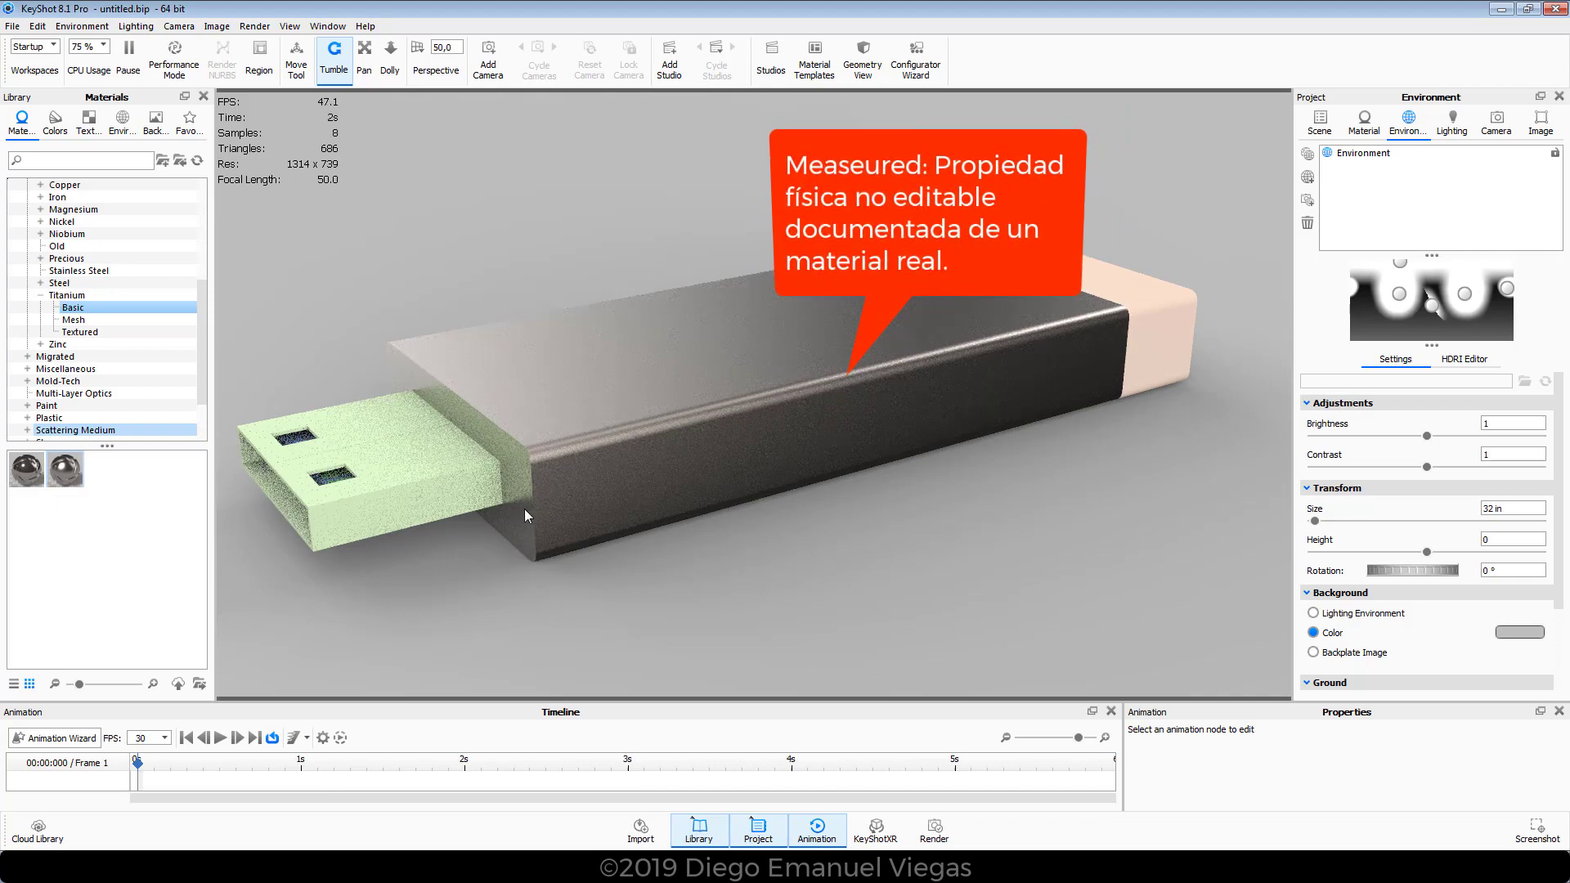
left_click_drag(424, 606, 516, 596)
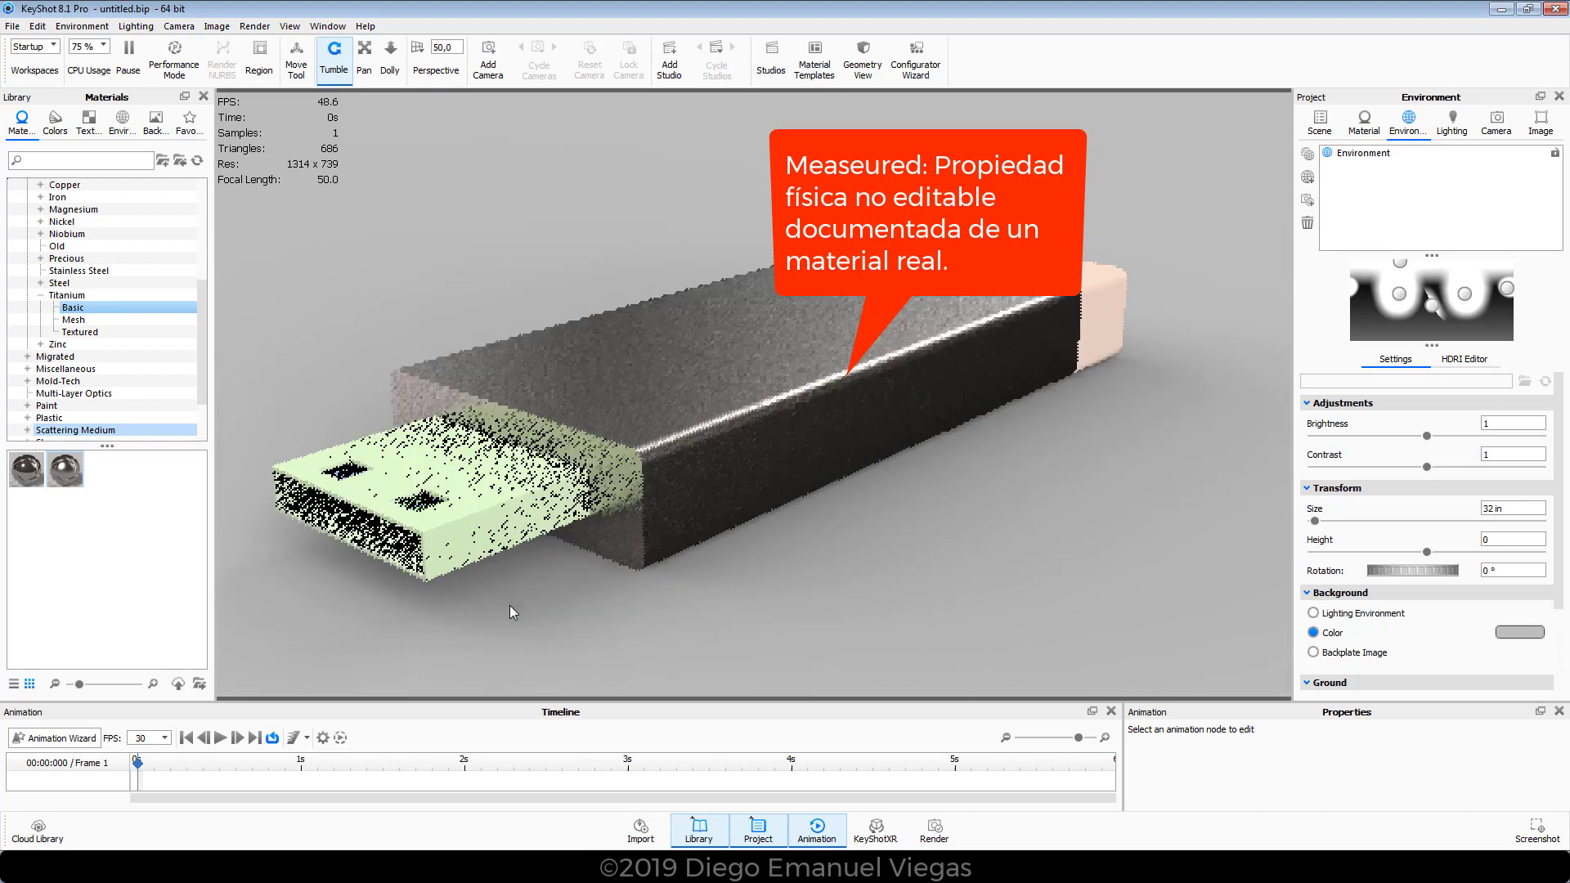
left_click_drag(885, 583, 957, 573)
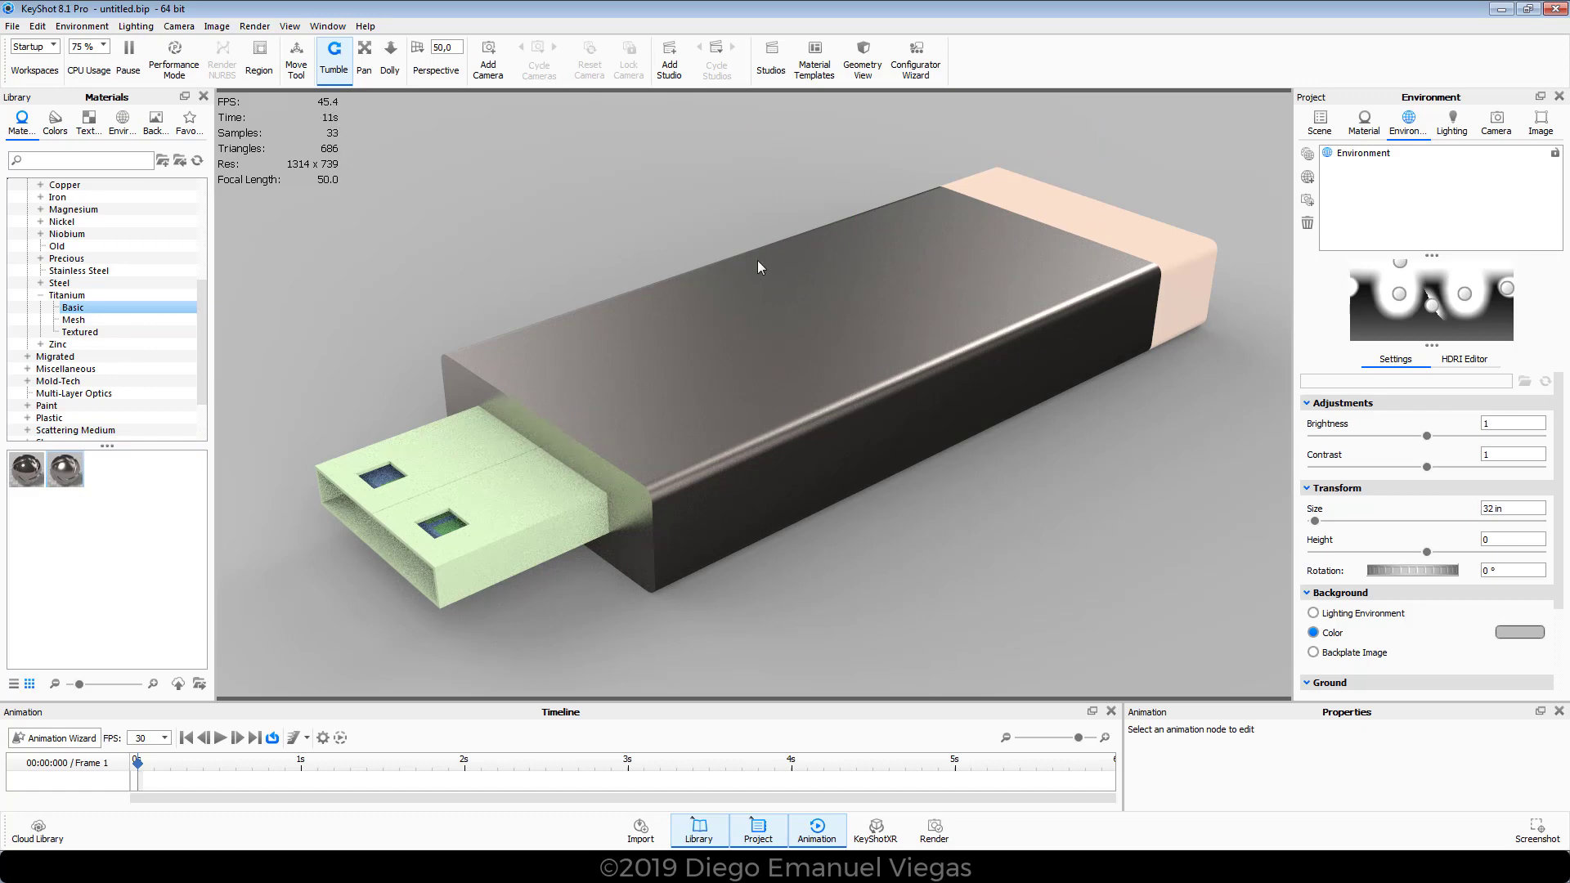
double_click(807, 304)
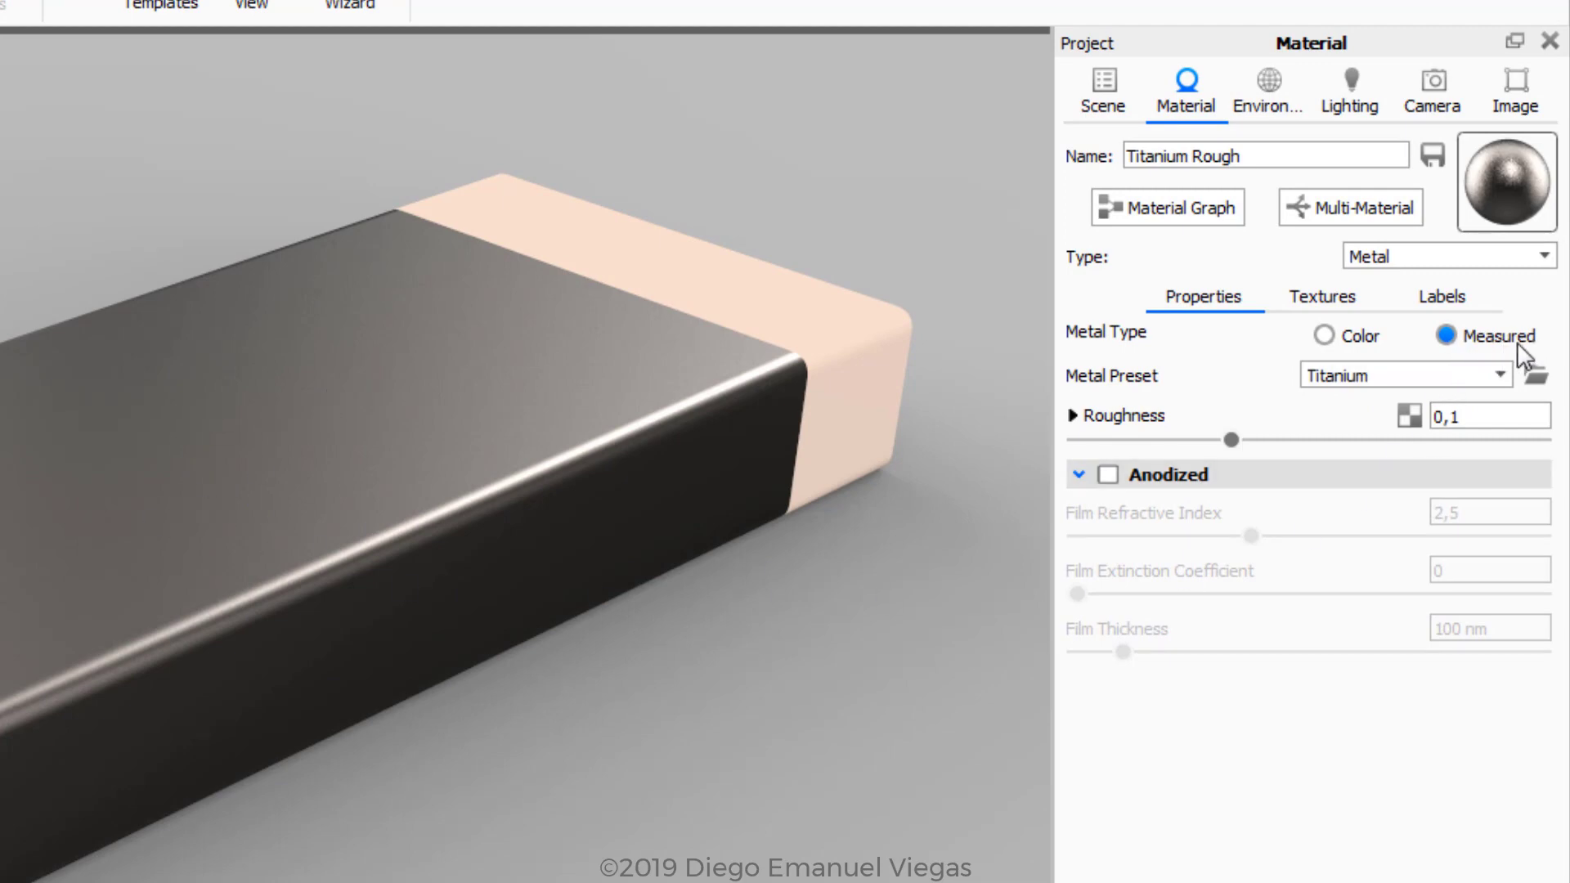
left_click(1325, 337)
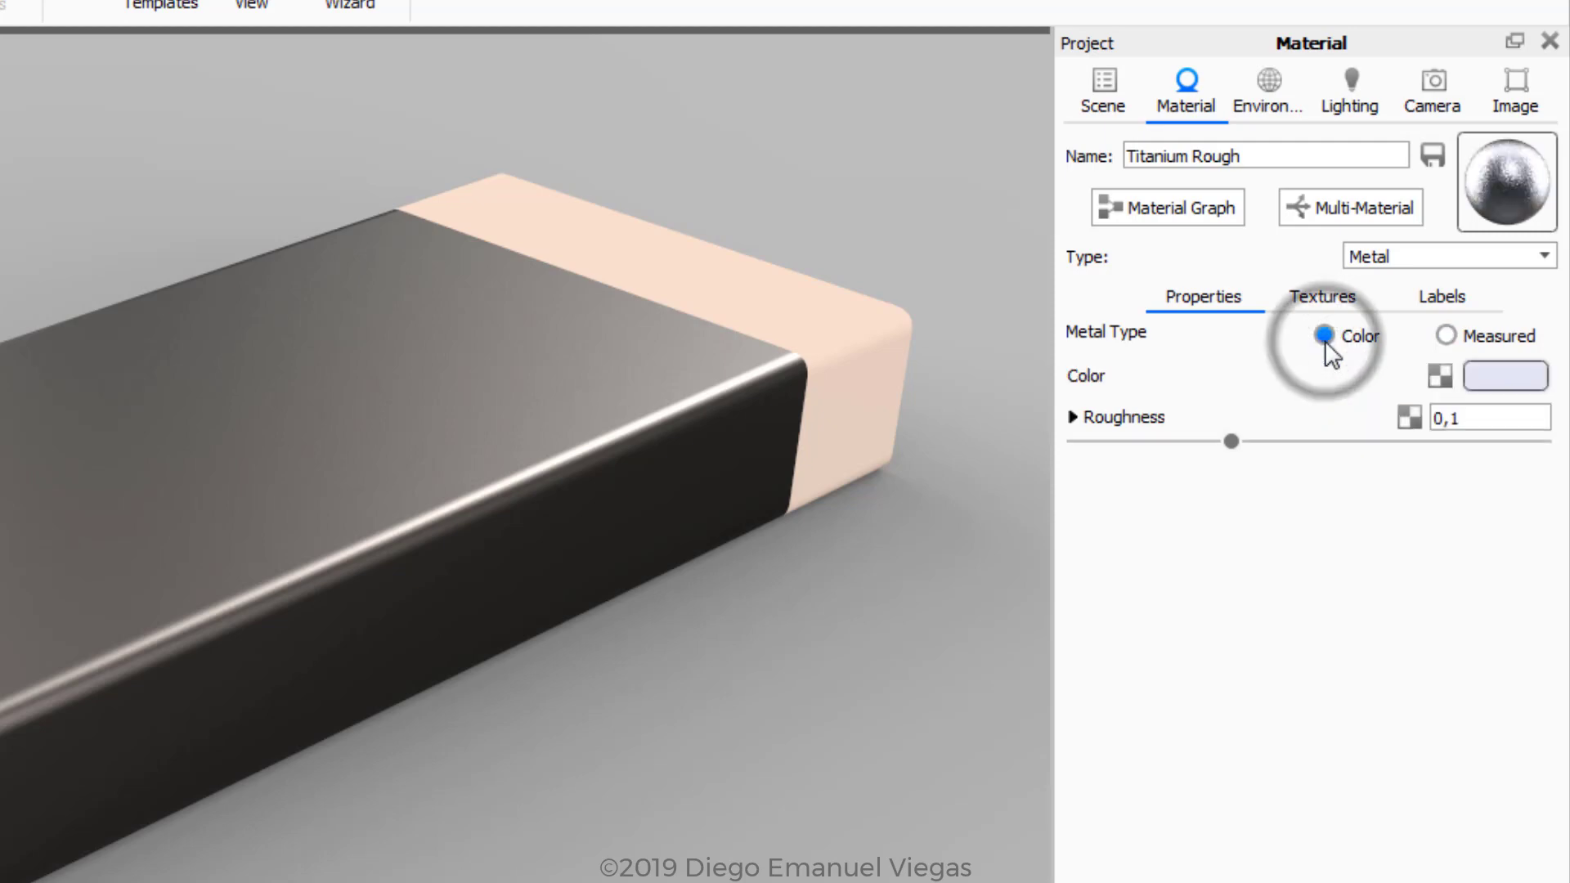
- Try blue and green tints on the body's metal, and settle on the neutral grey #C1C1C1
left_click(1494, 376)
left_click_drag(939, 333, 1128, 267)
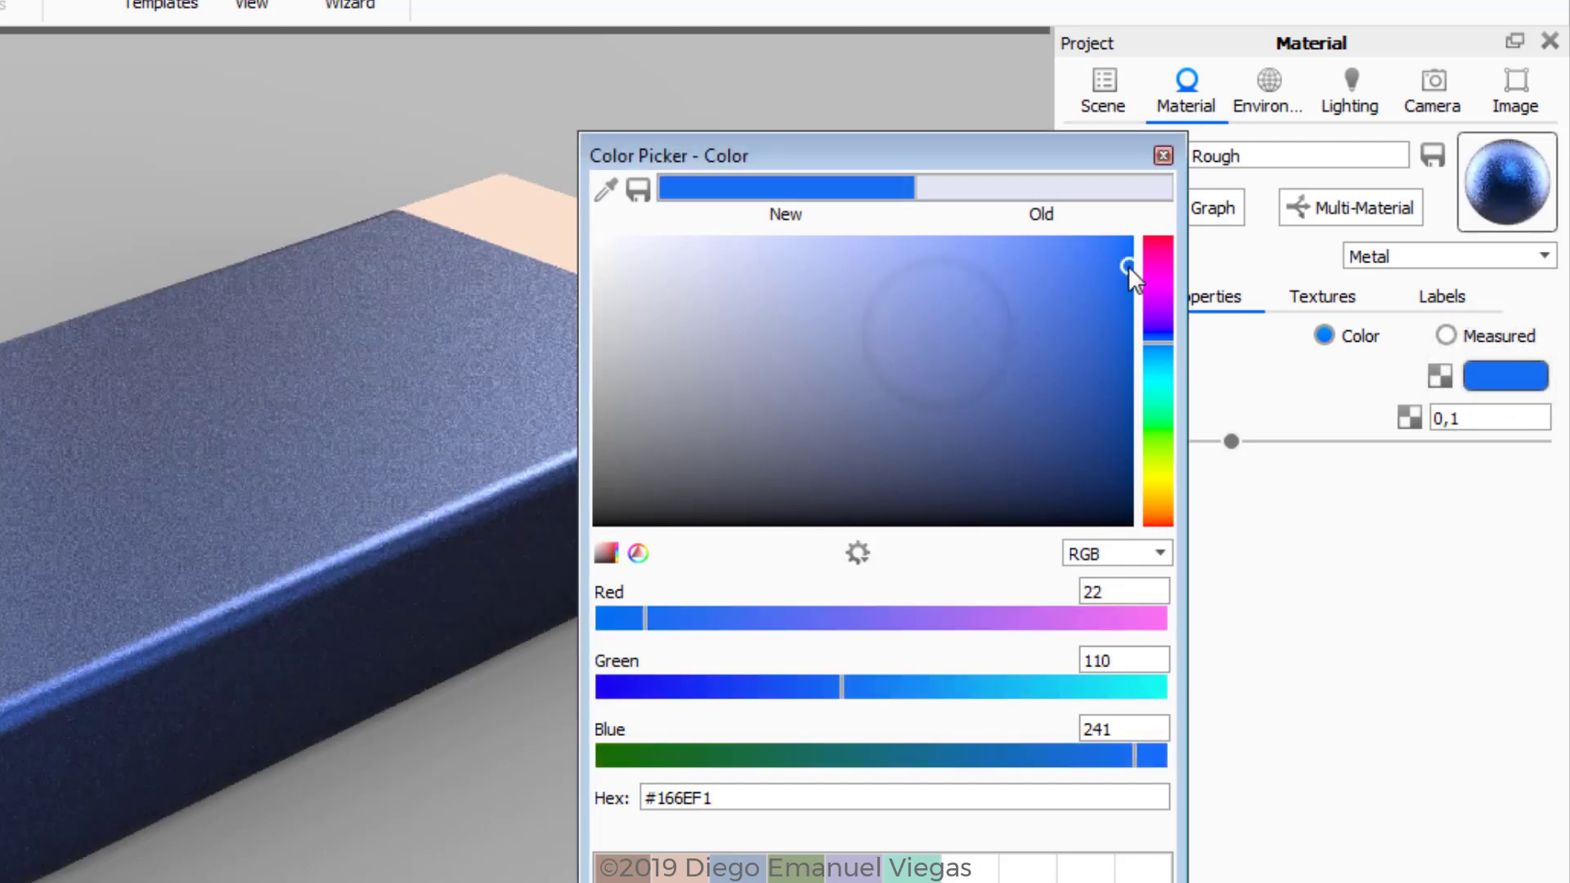
left_click(1158, 416)
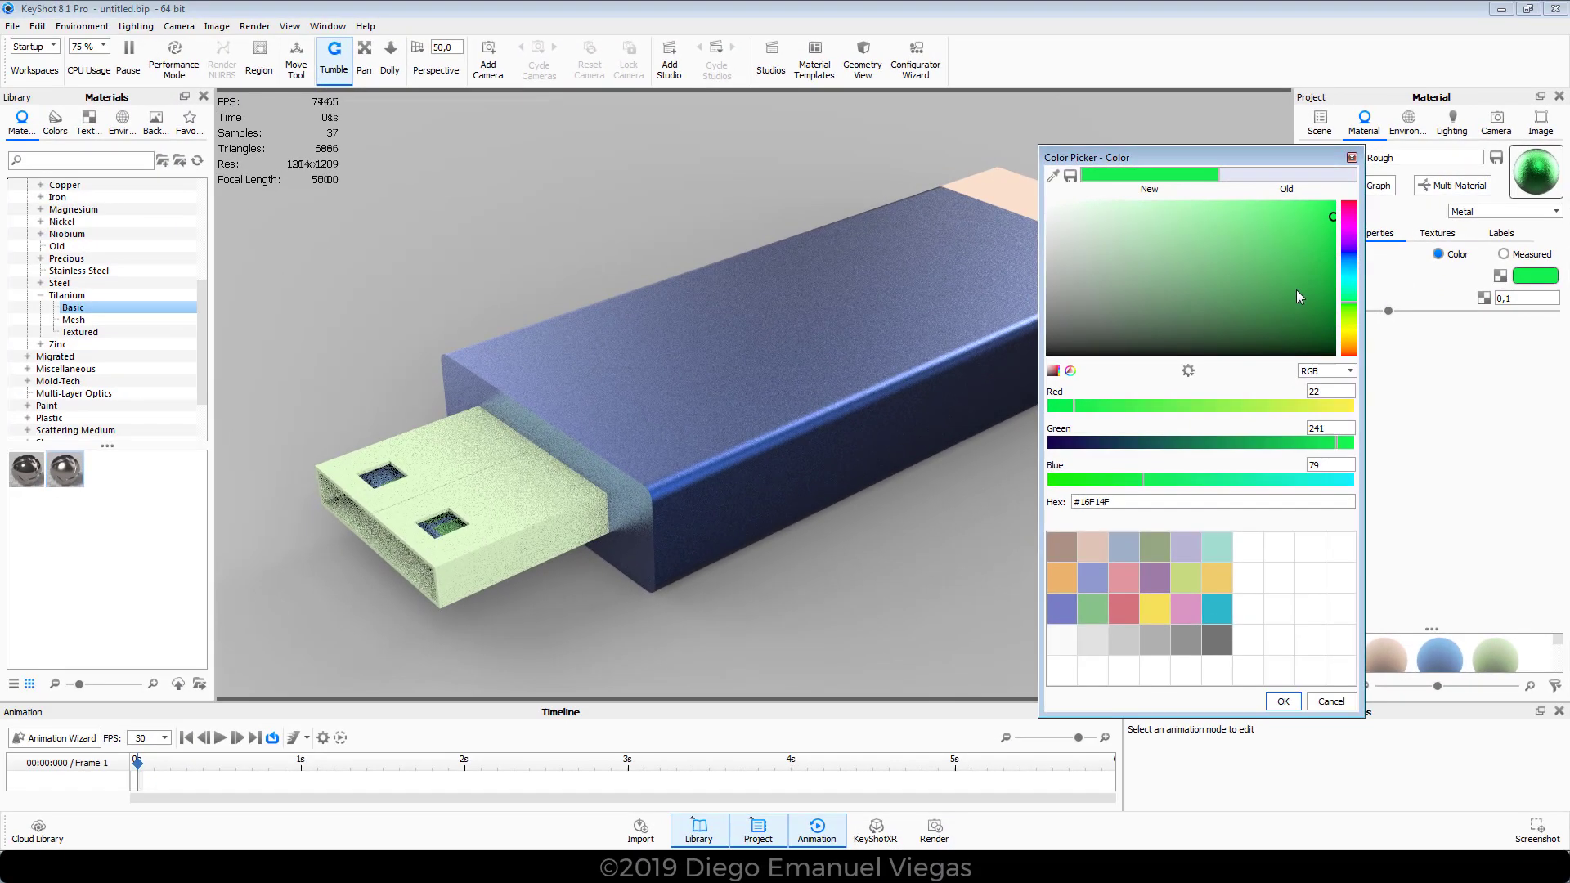
left_click(1295, 277)
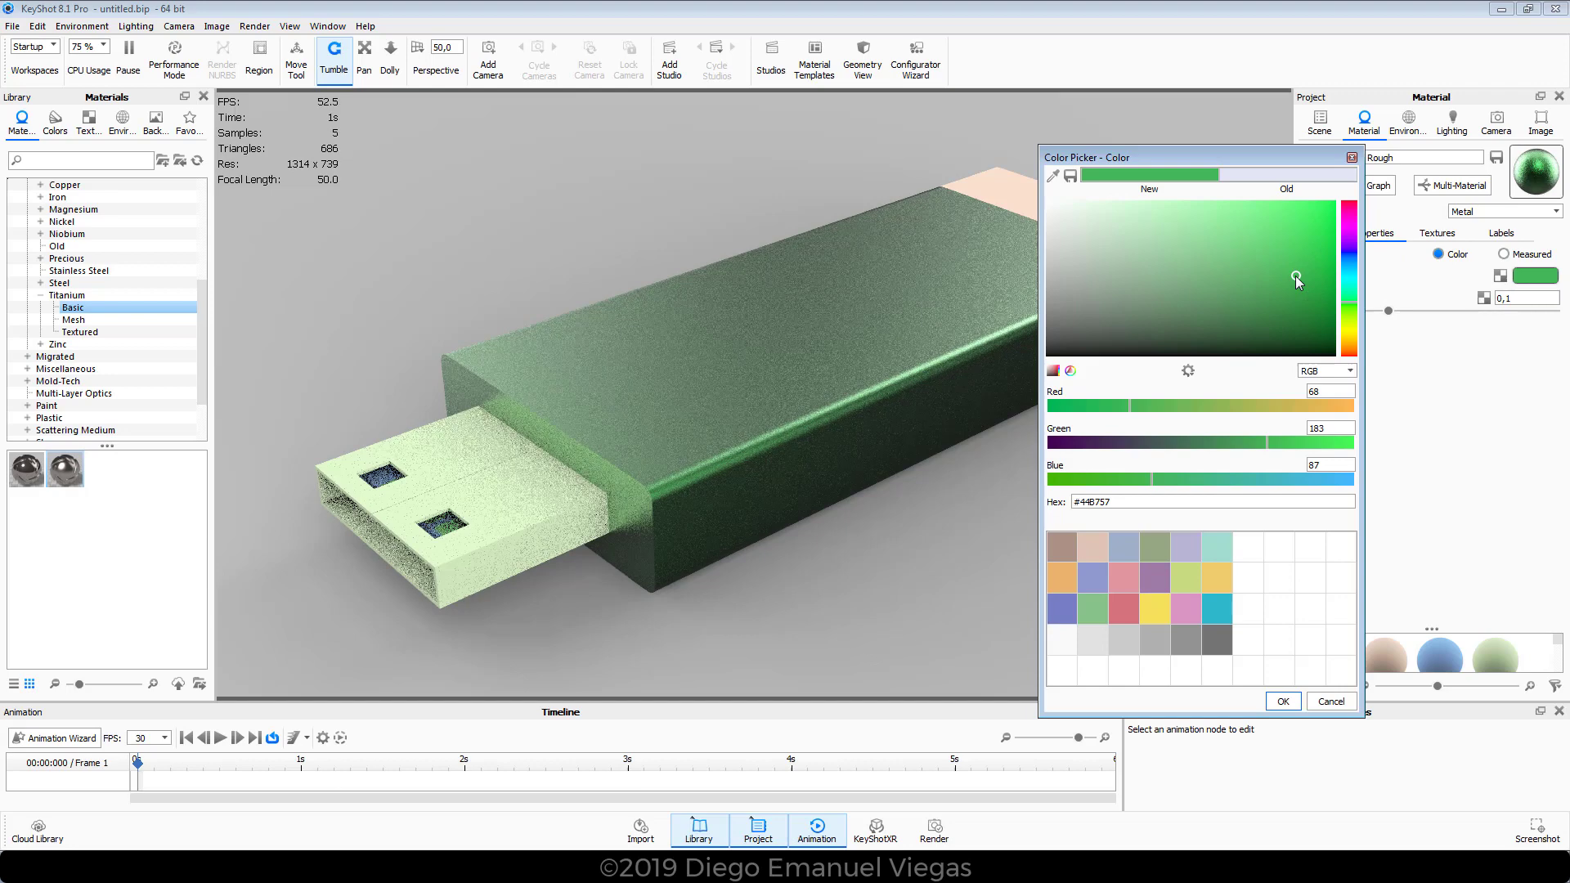
mouse_move(1295, 276)
left_mouse_down()
mouse_move(989, 254)
mouse_move(988, 267)
left_mouse_up()
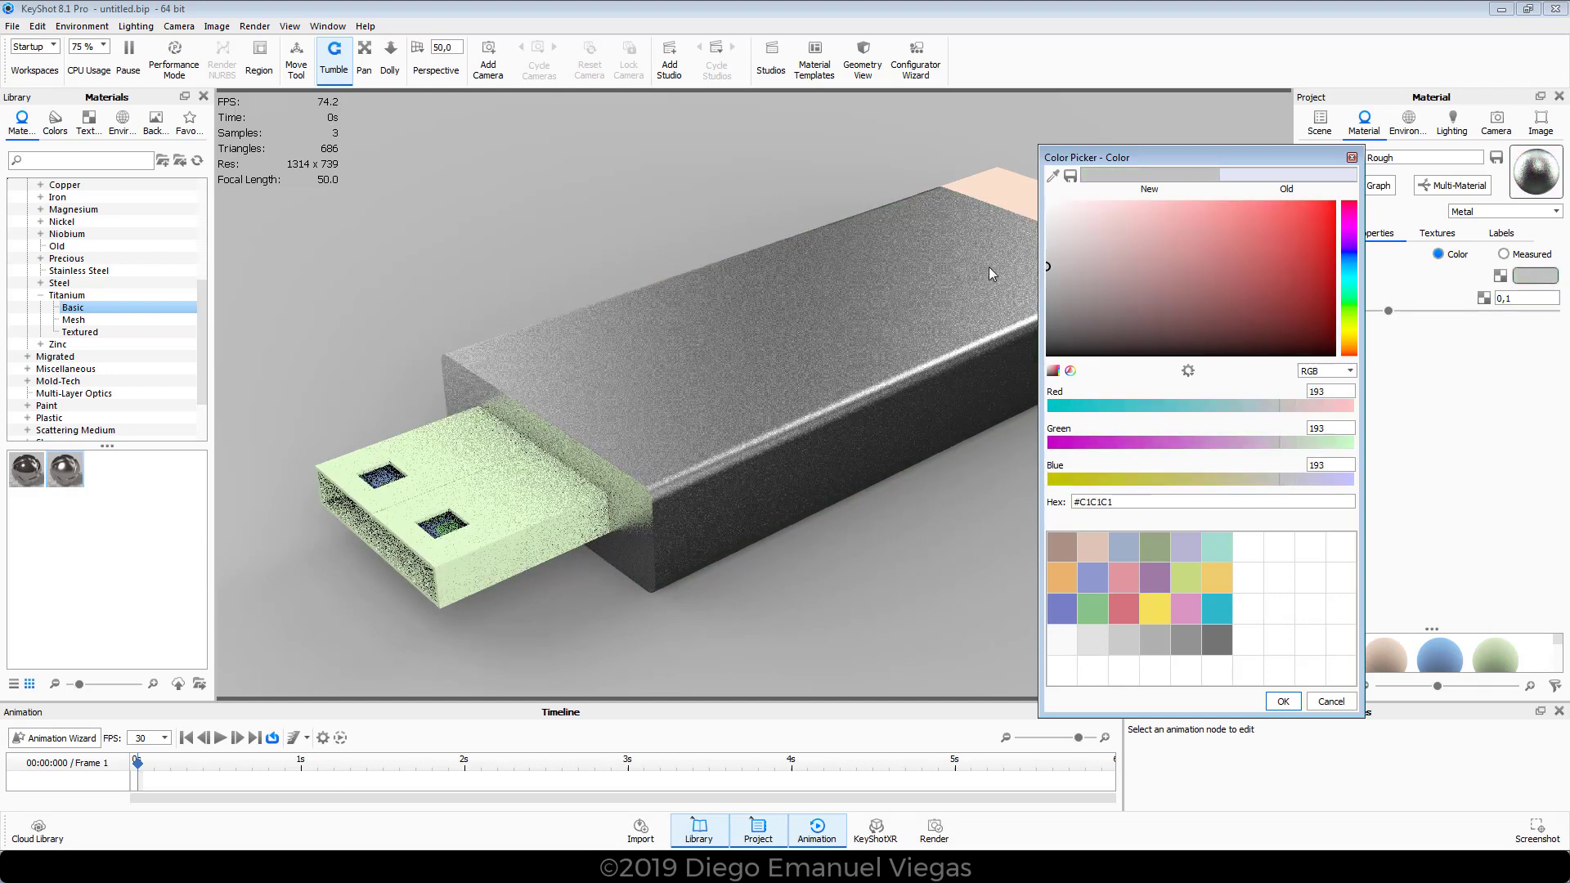
left_click(1283, 701)
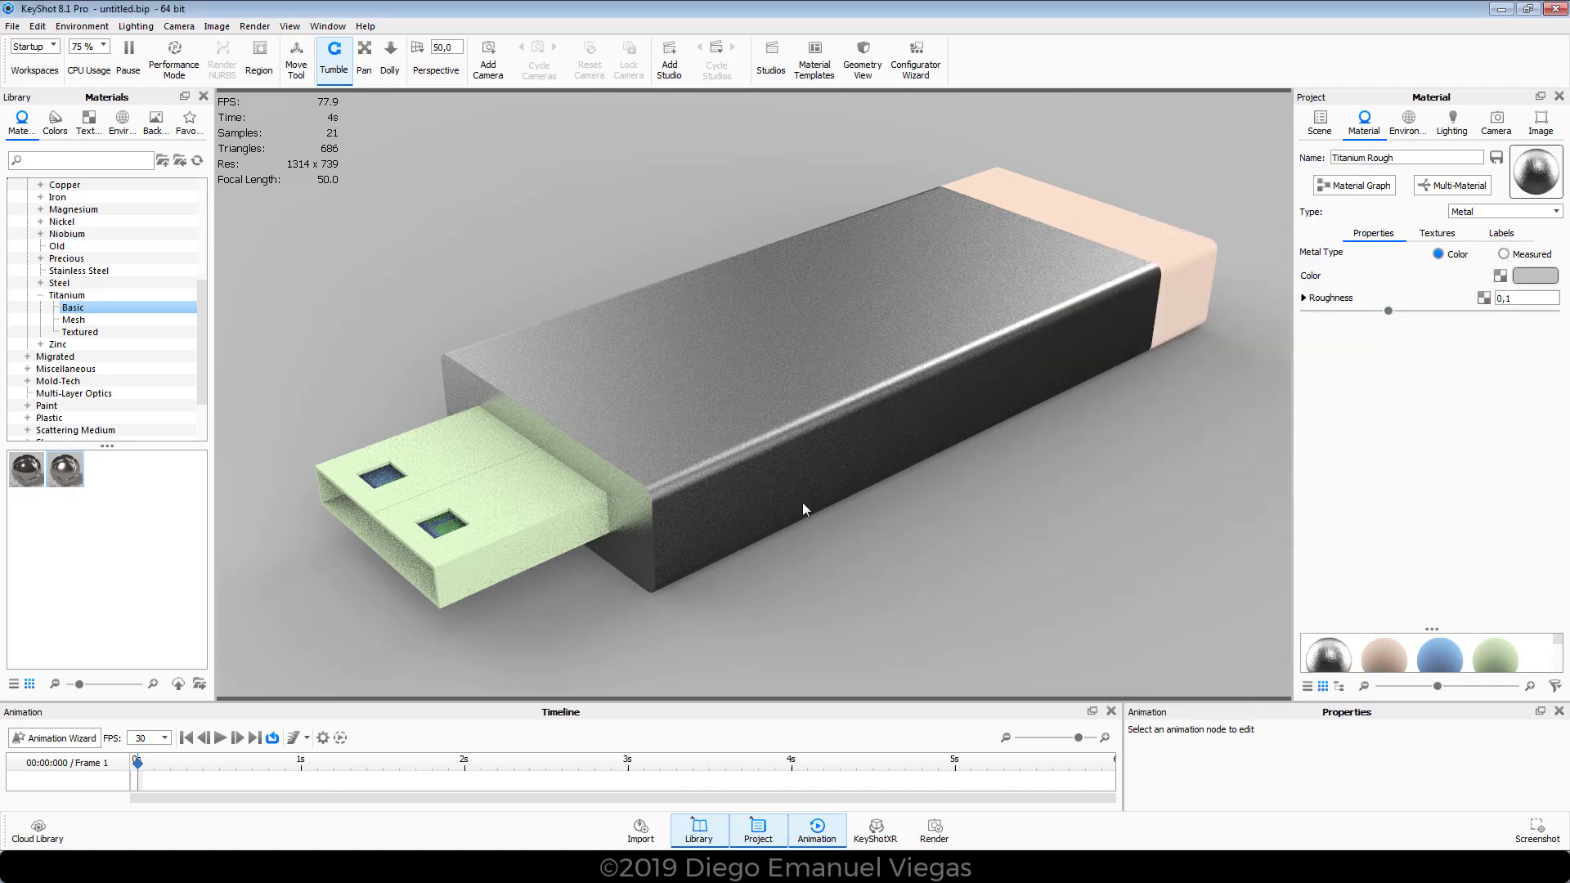
- Lower the roughness of the body's metal material to about 0.0759
left_click_drag(976, 530, 914, 529)
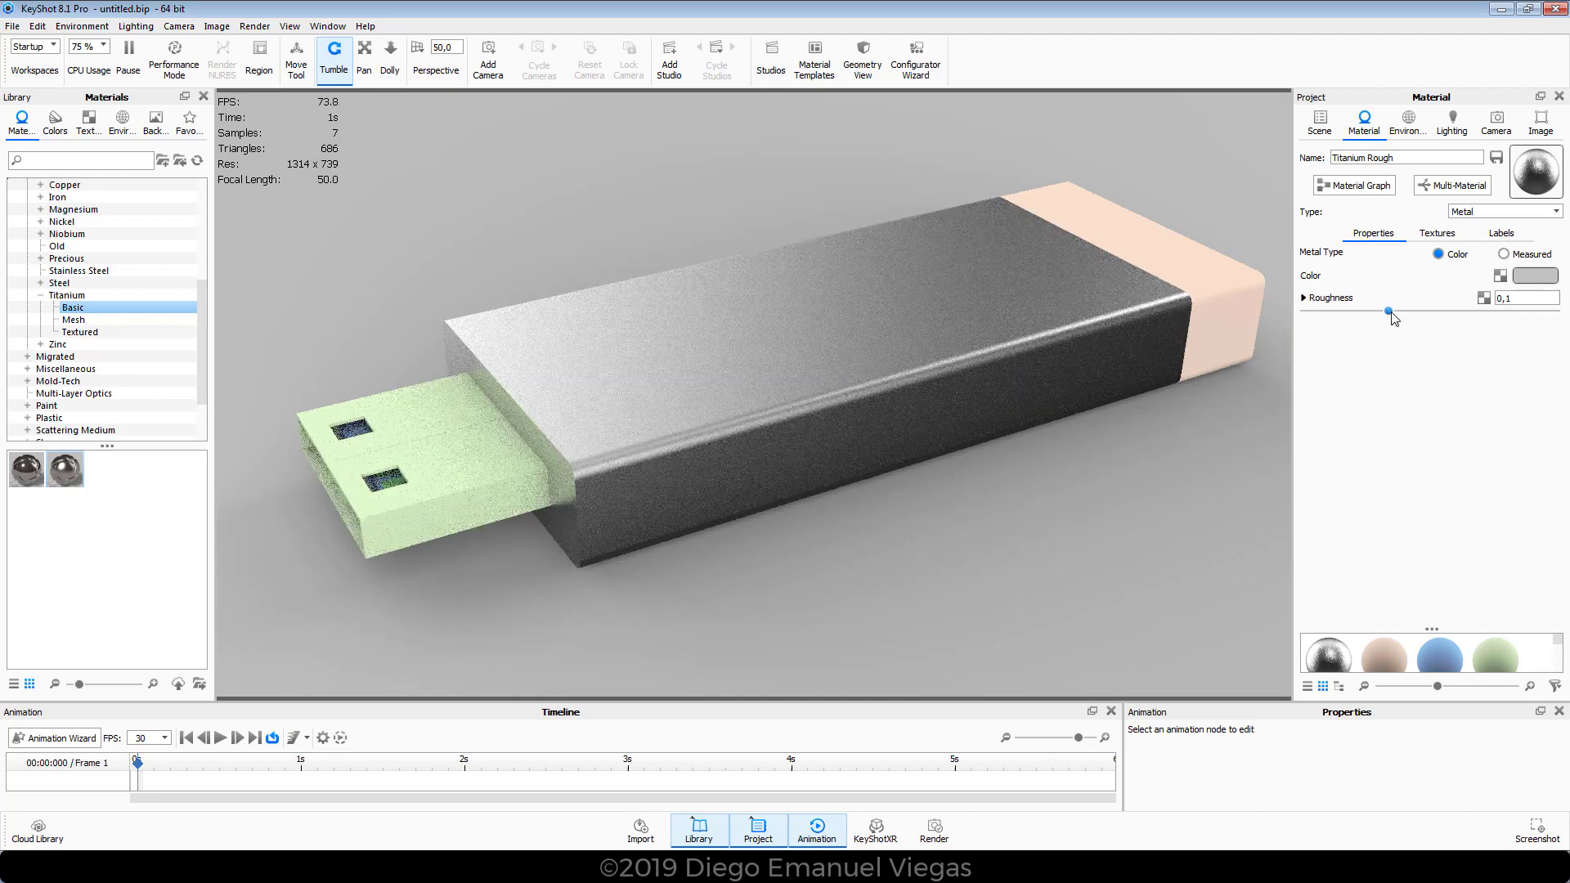
mouse_move(1391, 311)
left_mouse_down()
mouse_move(1466, 322)
mouse_move(1370, 323)
left_mouse_up()
- Select the Cuerpo body part in the scene and open its rounded edges radius for editing
left_click_drag(940, 601, 1042, 566)
scroll(1039, 565, "up", 5)
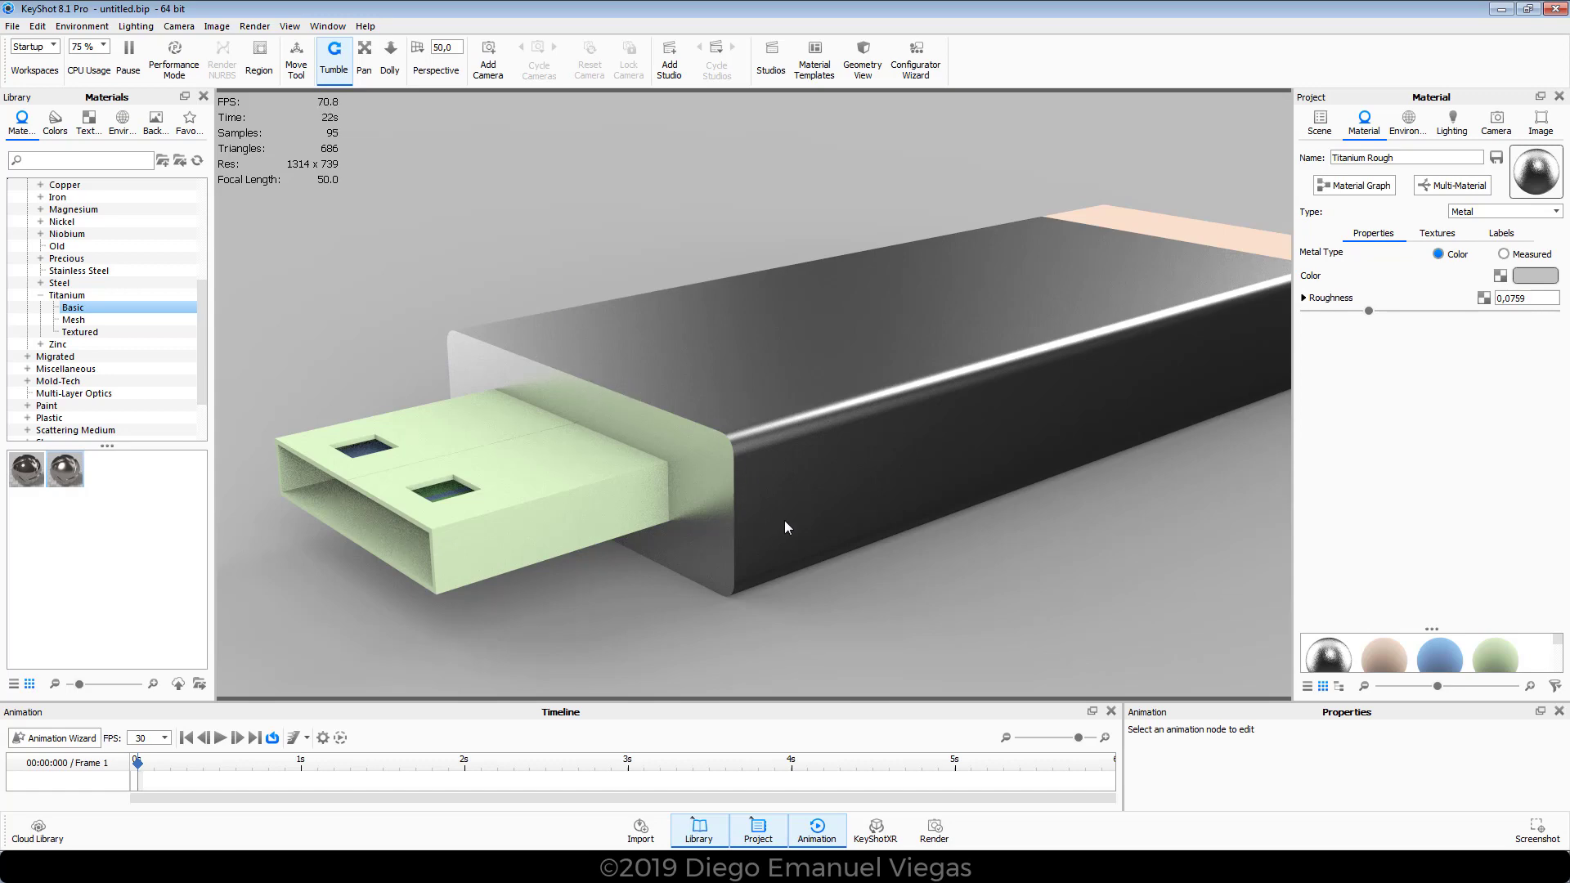
left_click(1320, 126)
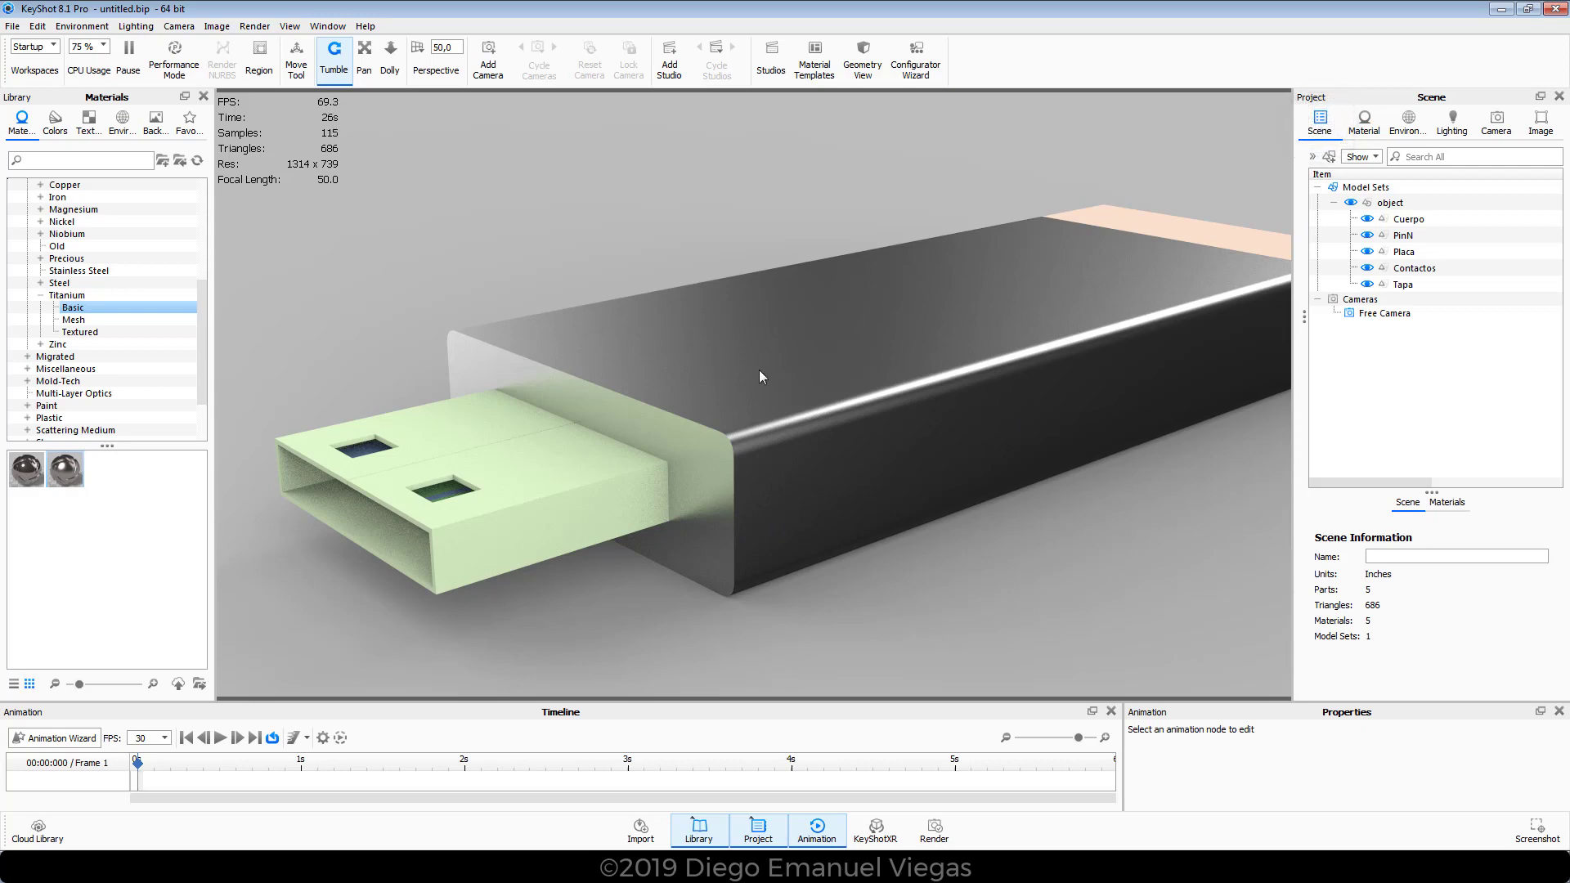
left_click(733, 396)
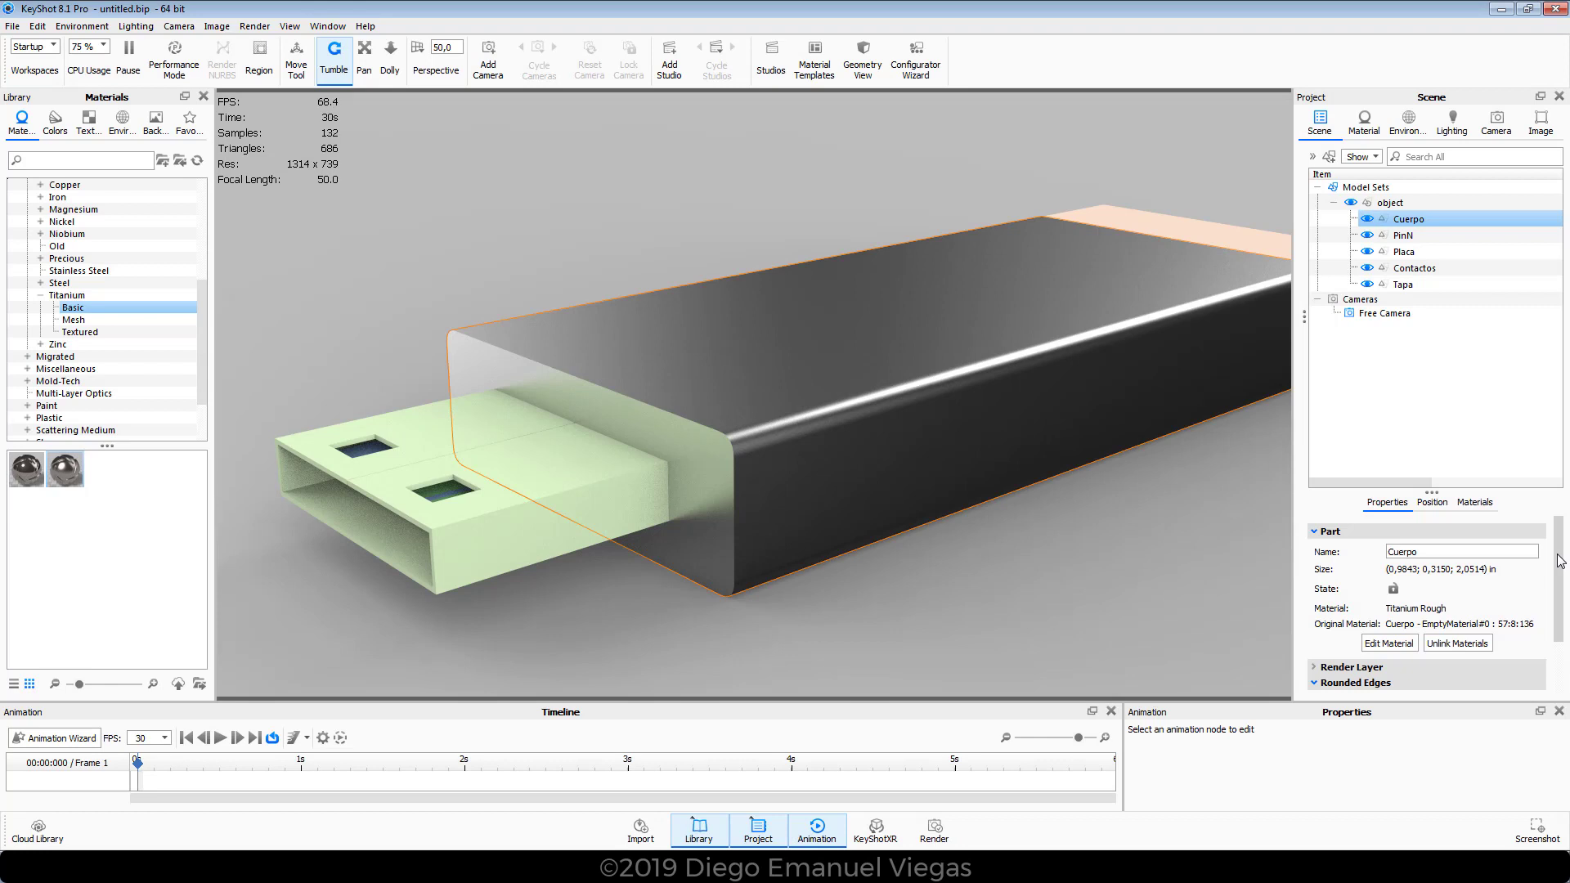
left_click_drag(1557, 558, 1562, 607)
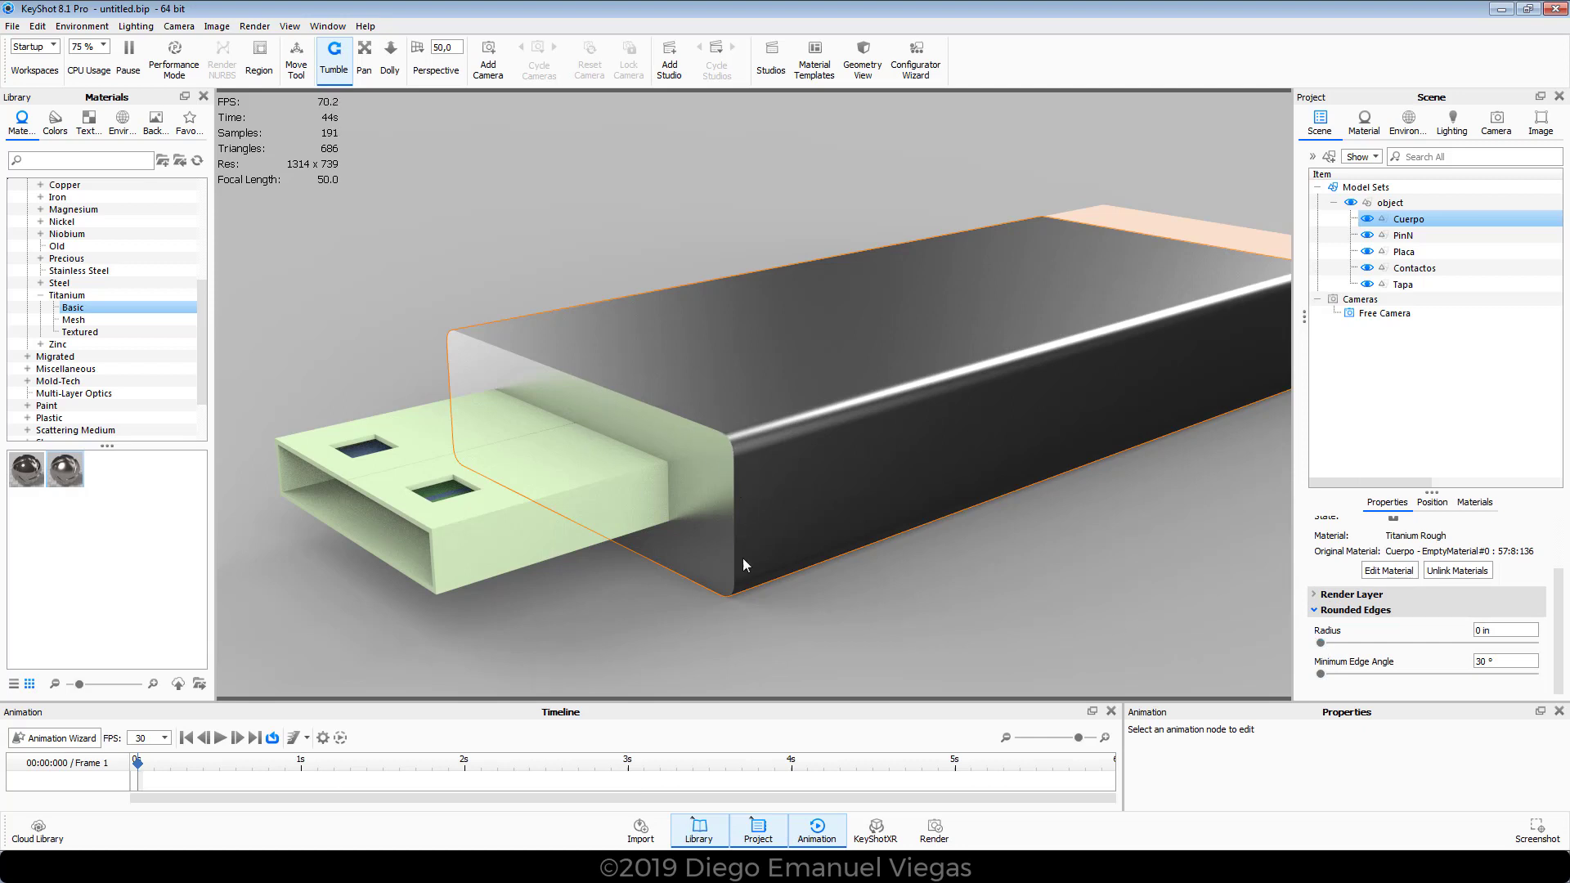
left_click(1506, 634)
- Change the scene units to millimeters while keeping the scene size
left_click(37, 25)
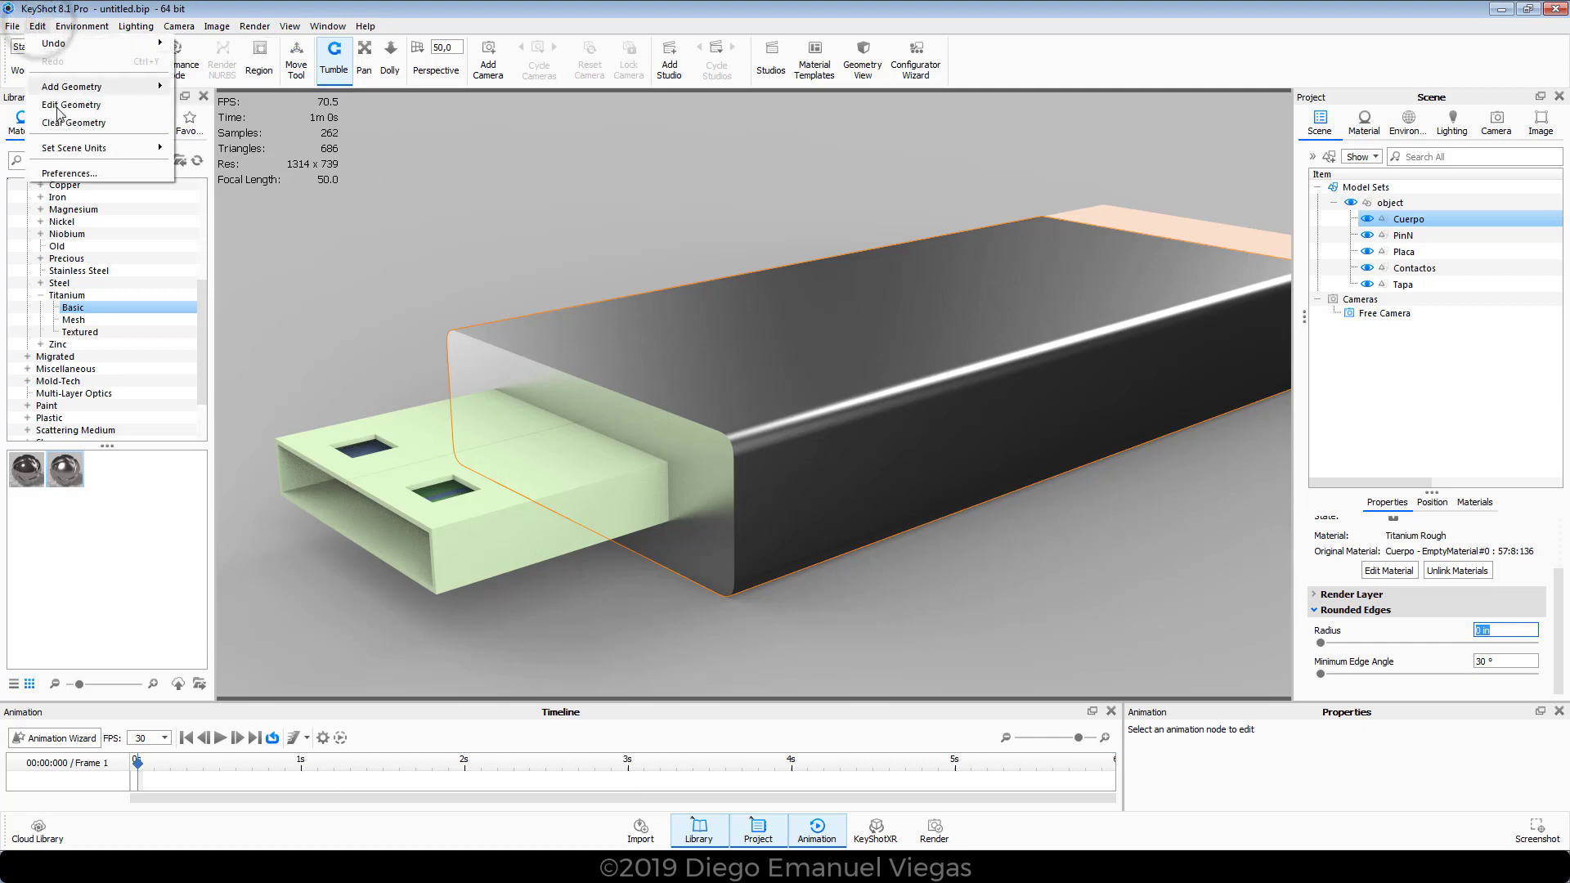
mouse_move(47, 153)
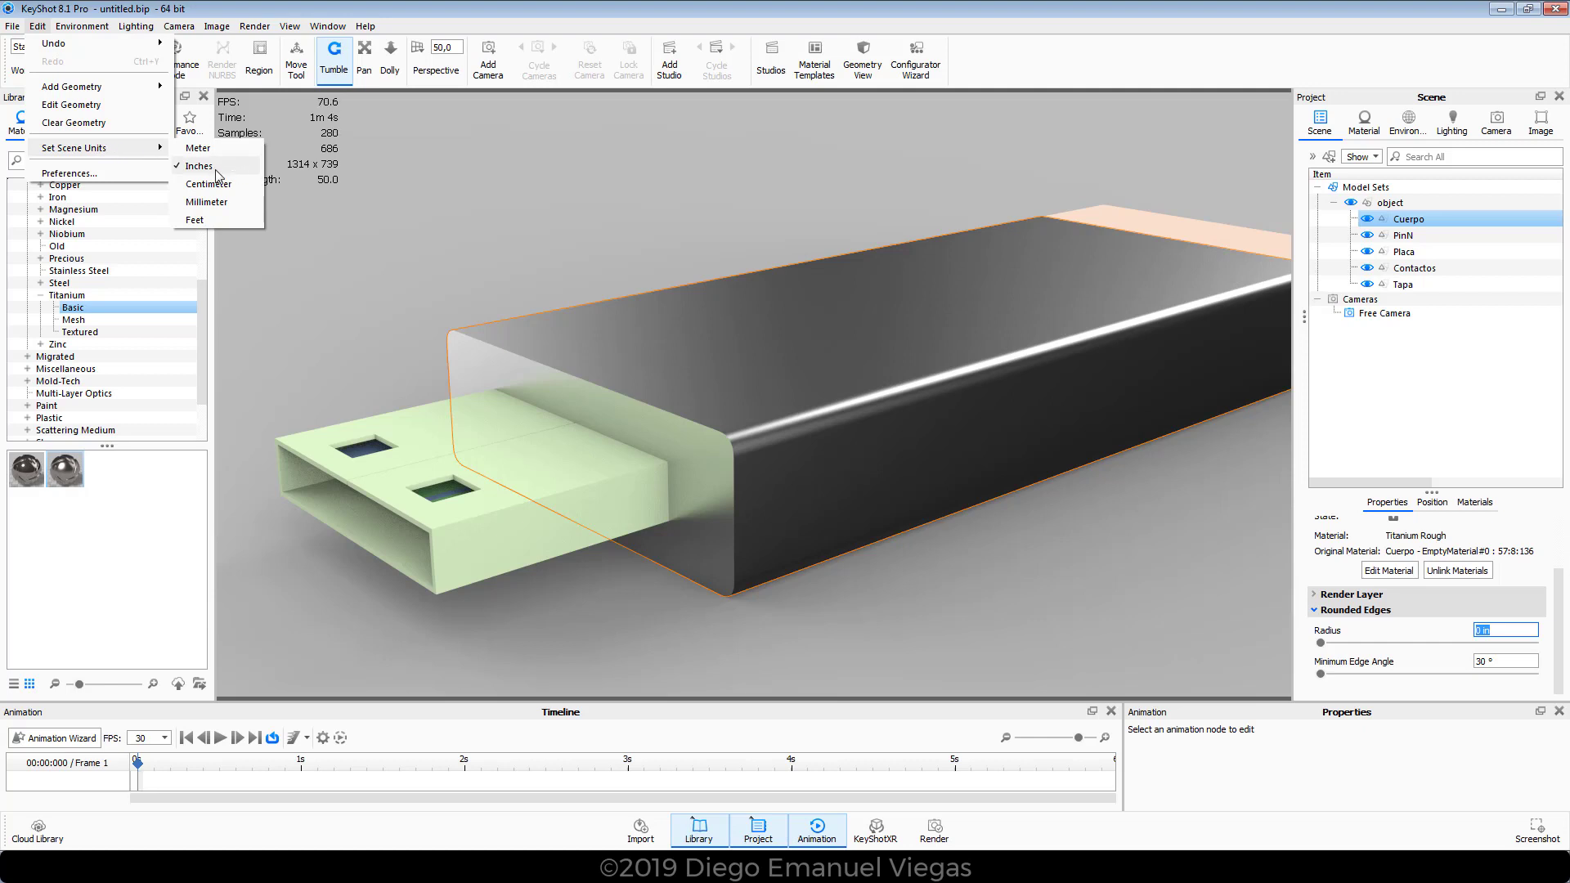
left_click(237, 204)
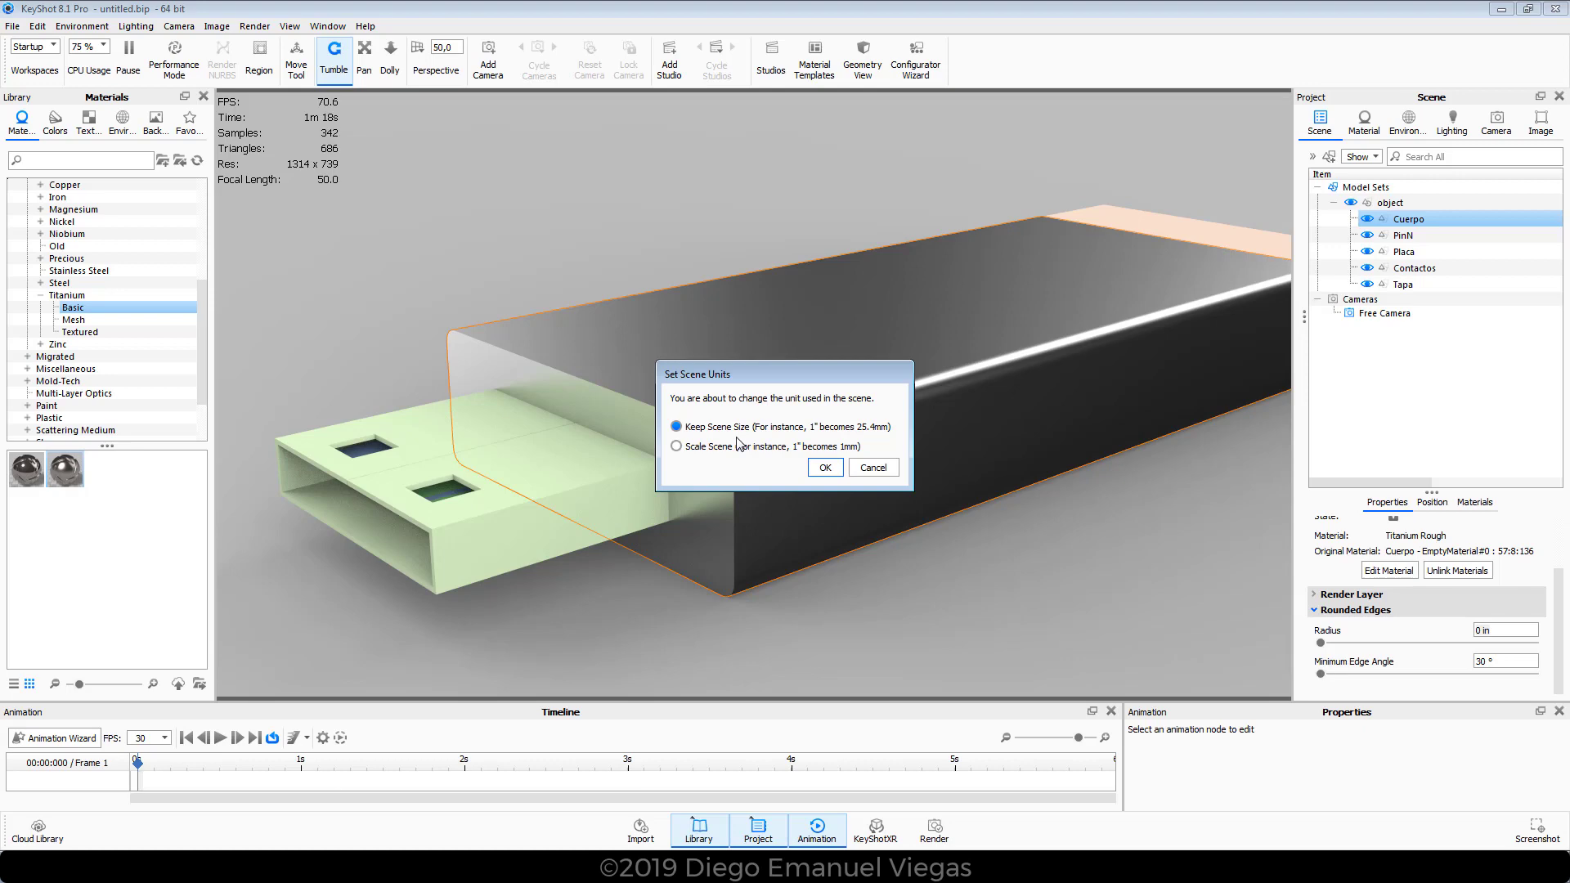
left_click(825, 468)
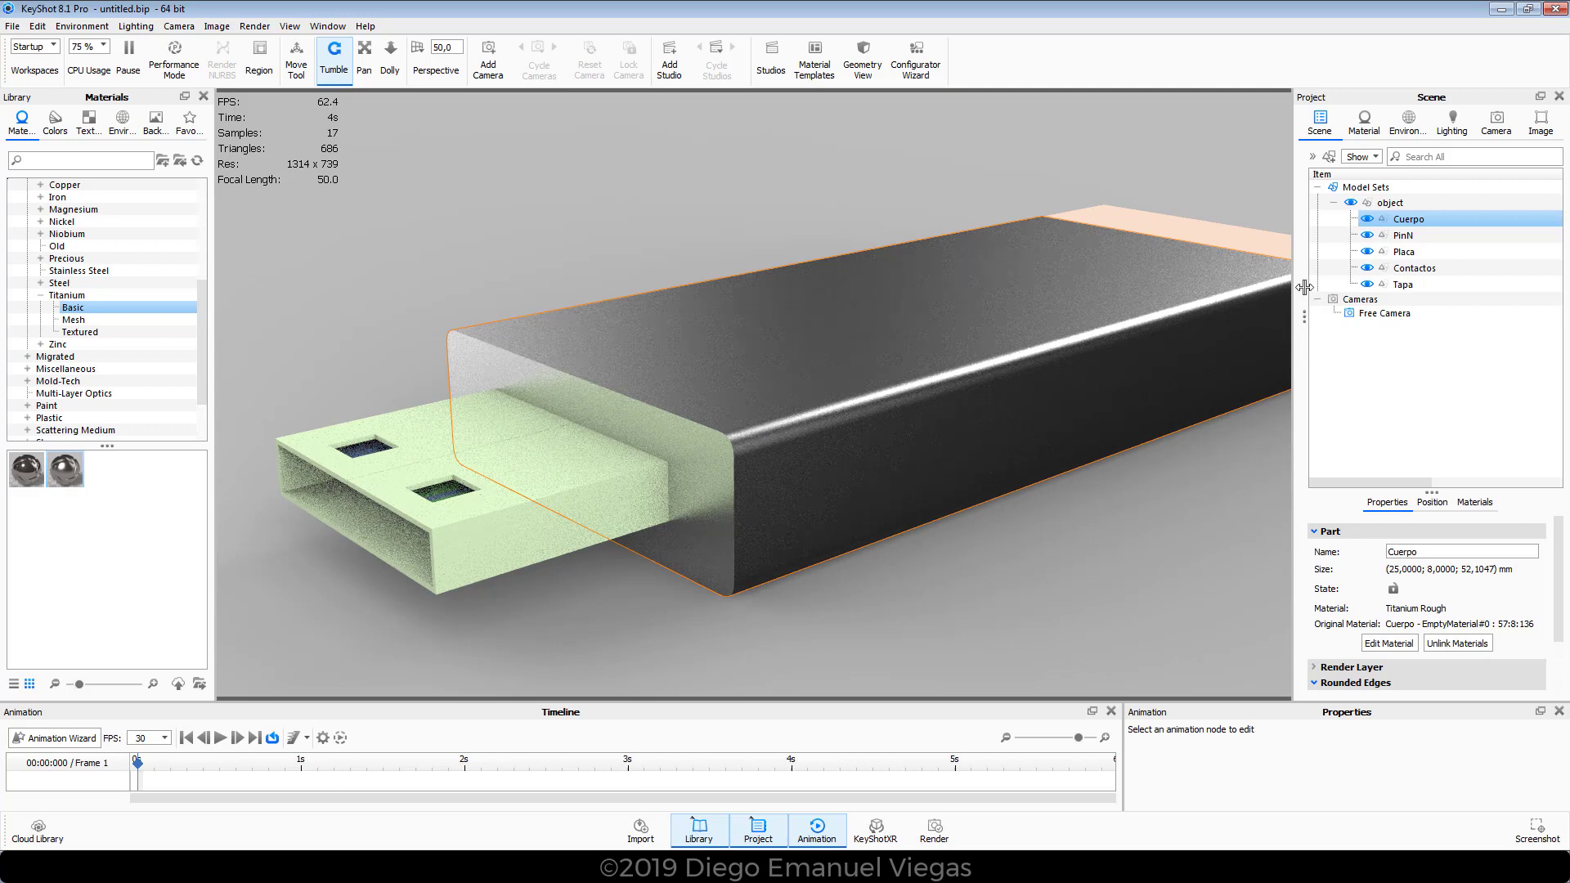
- Set the rounded edges radius of the Cuerpo body to 0.2 mm and deselect the part
left_click_drag(1560, 599, 1568, 672)
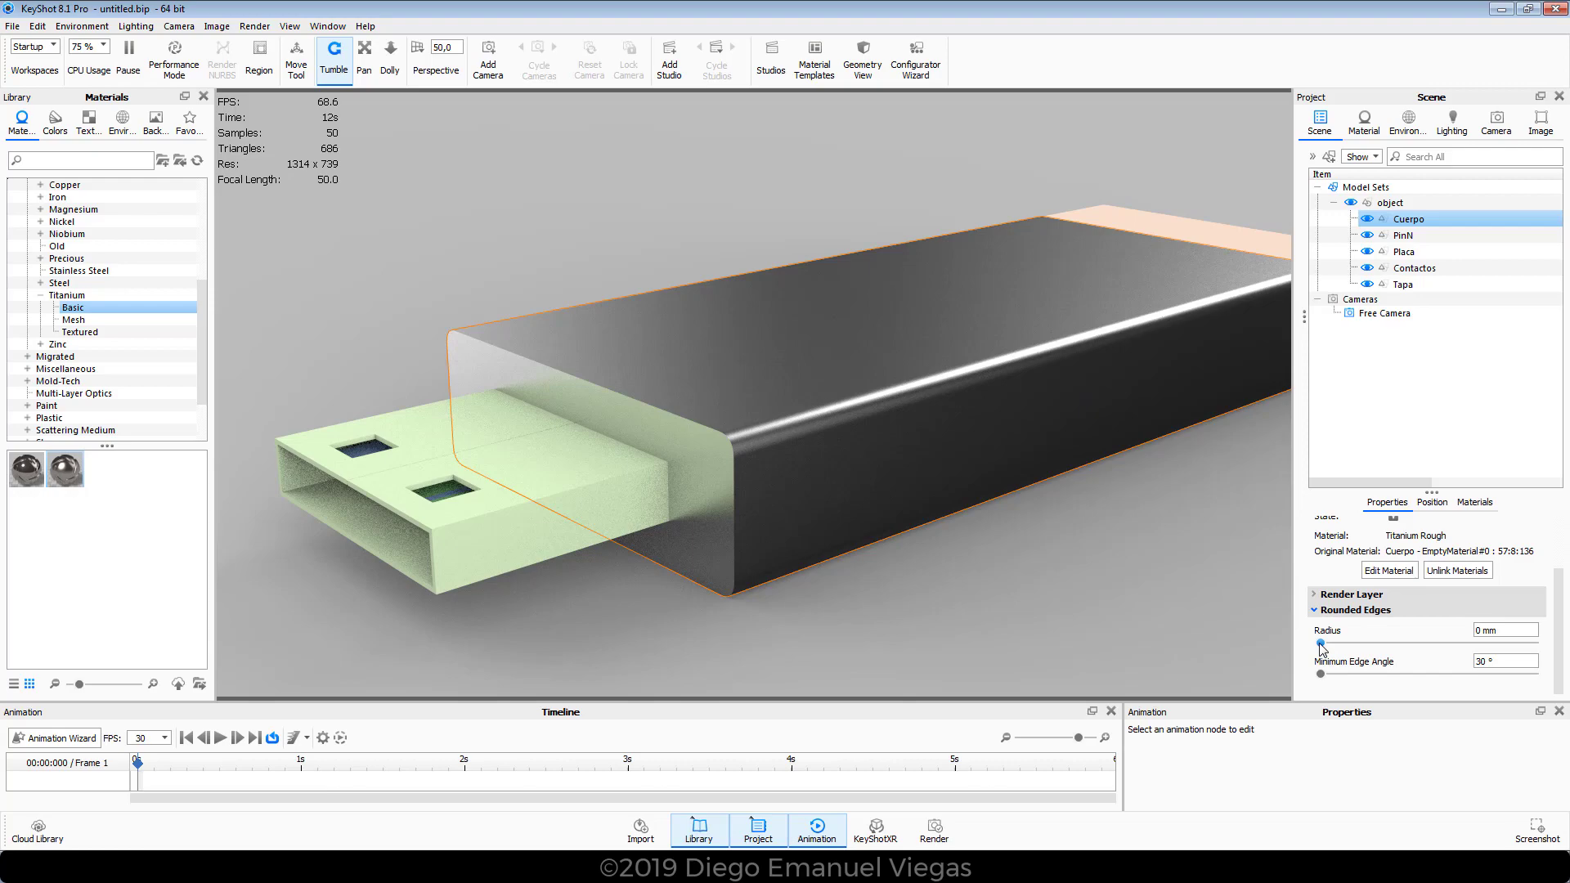
left_click_drag(1319, 643, 1358, 652)
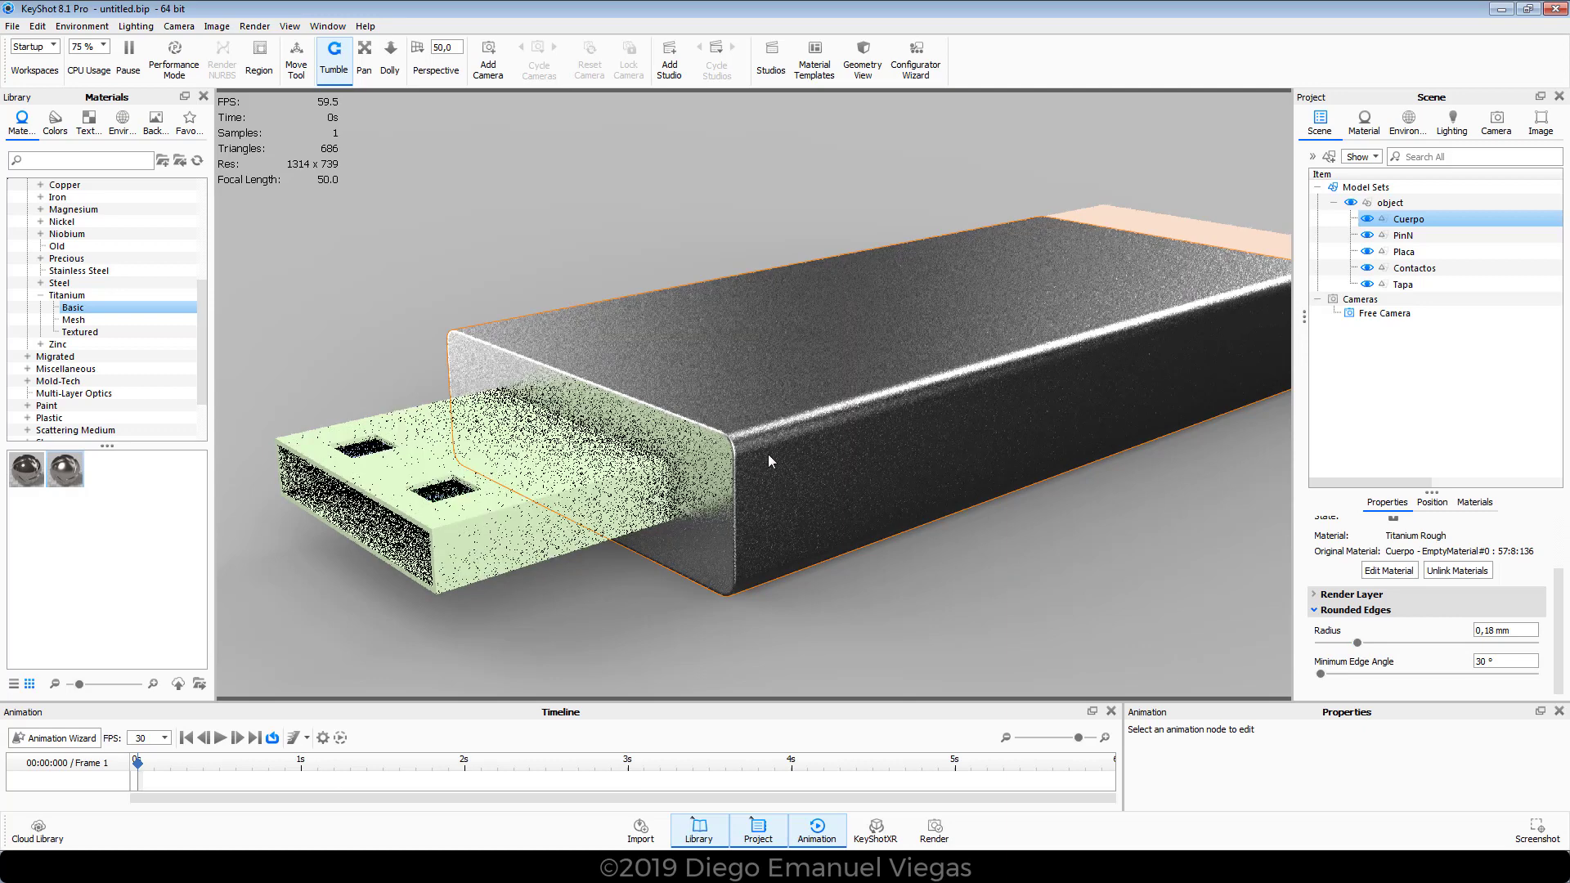
left_click_drag(1487, 631, 1542, 644)
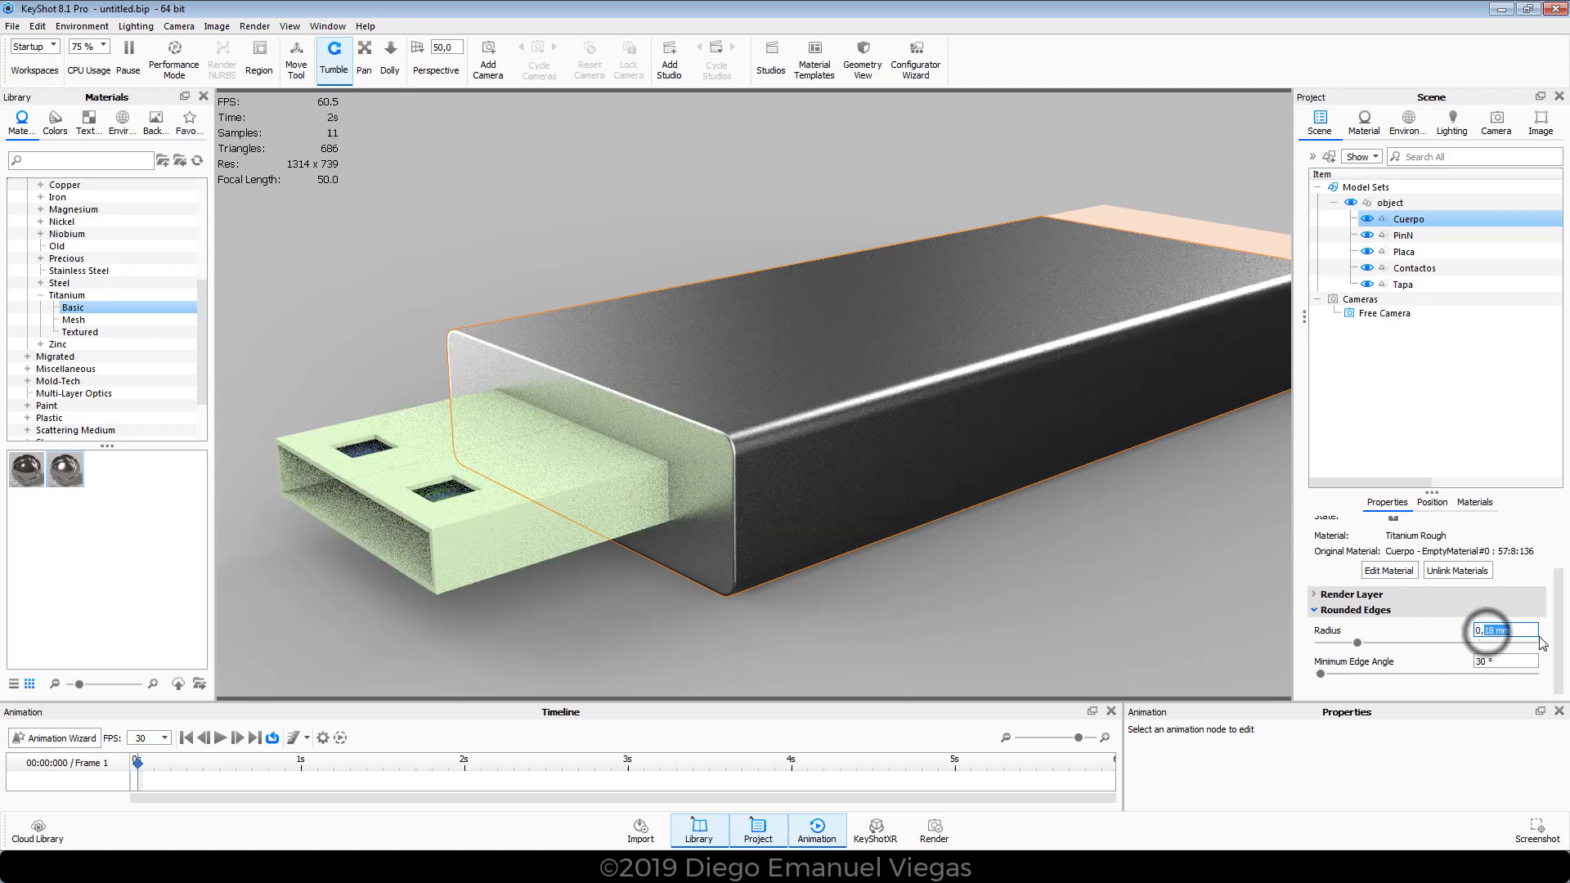
type("2")
key("Return")
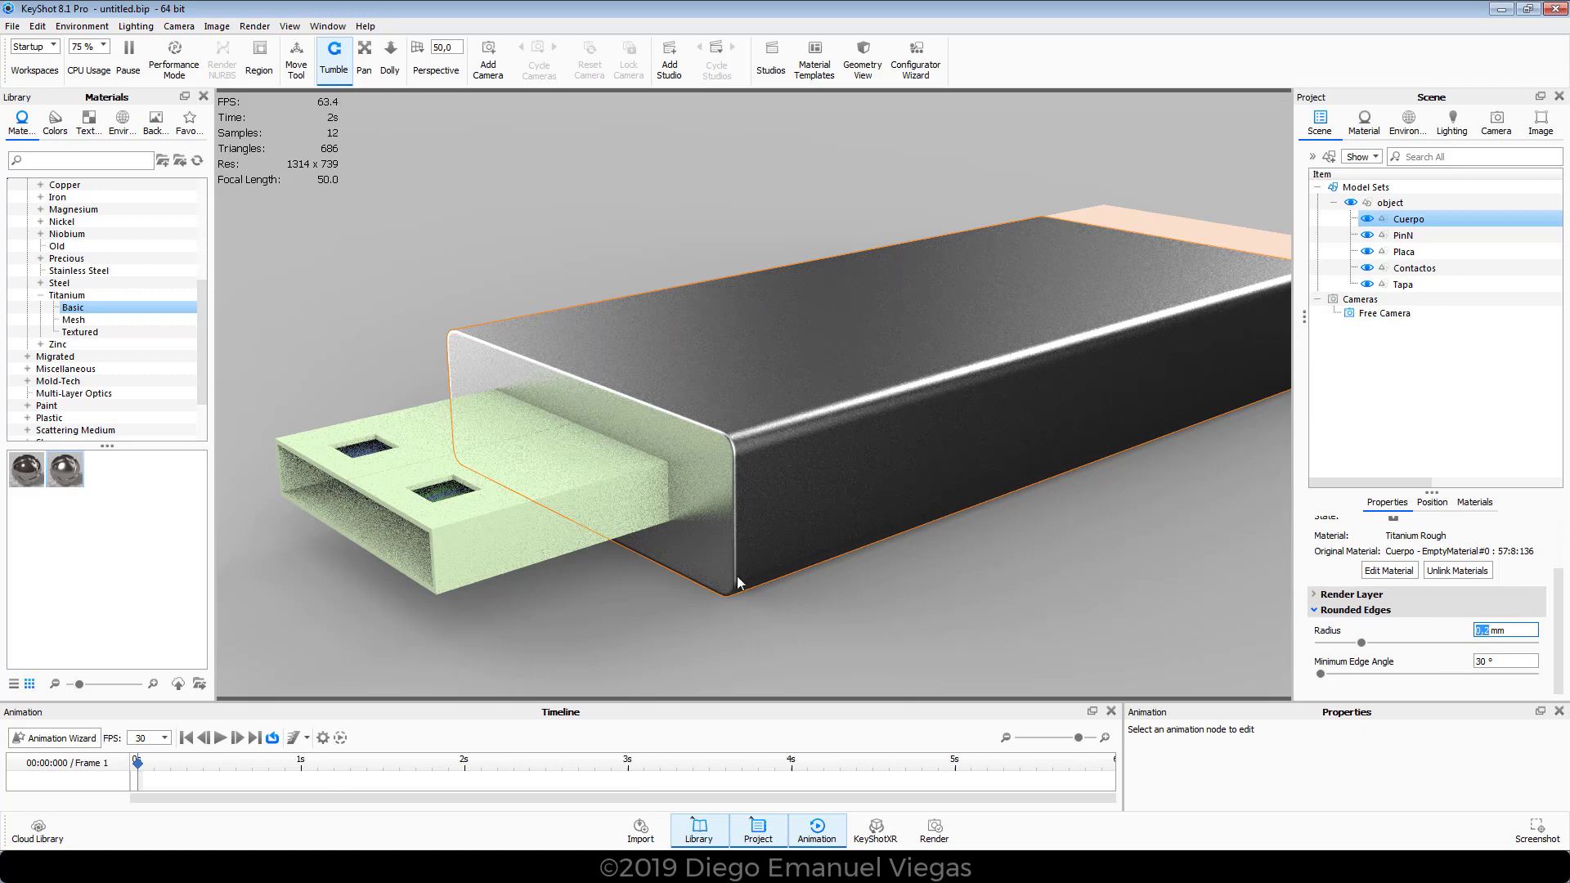
left_click(739, 605)
left_click_drag(739, 605, 756, 576)
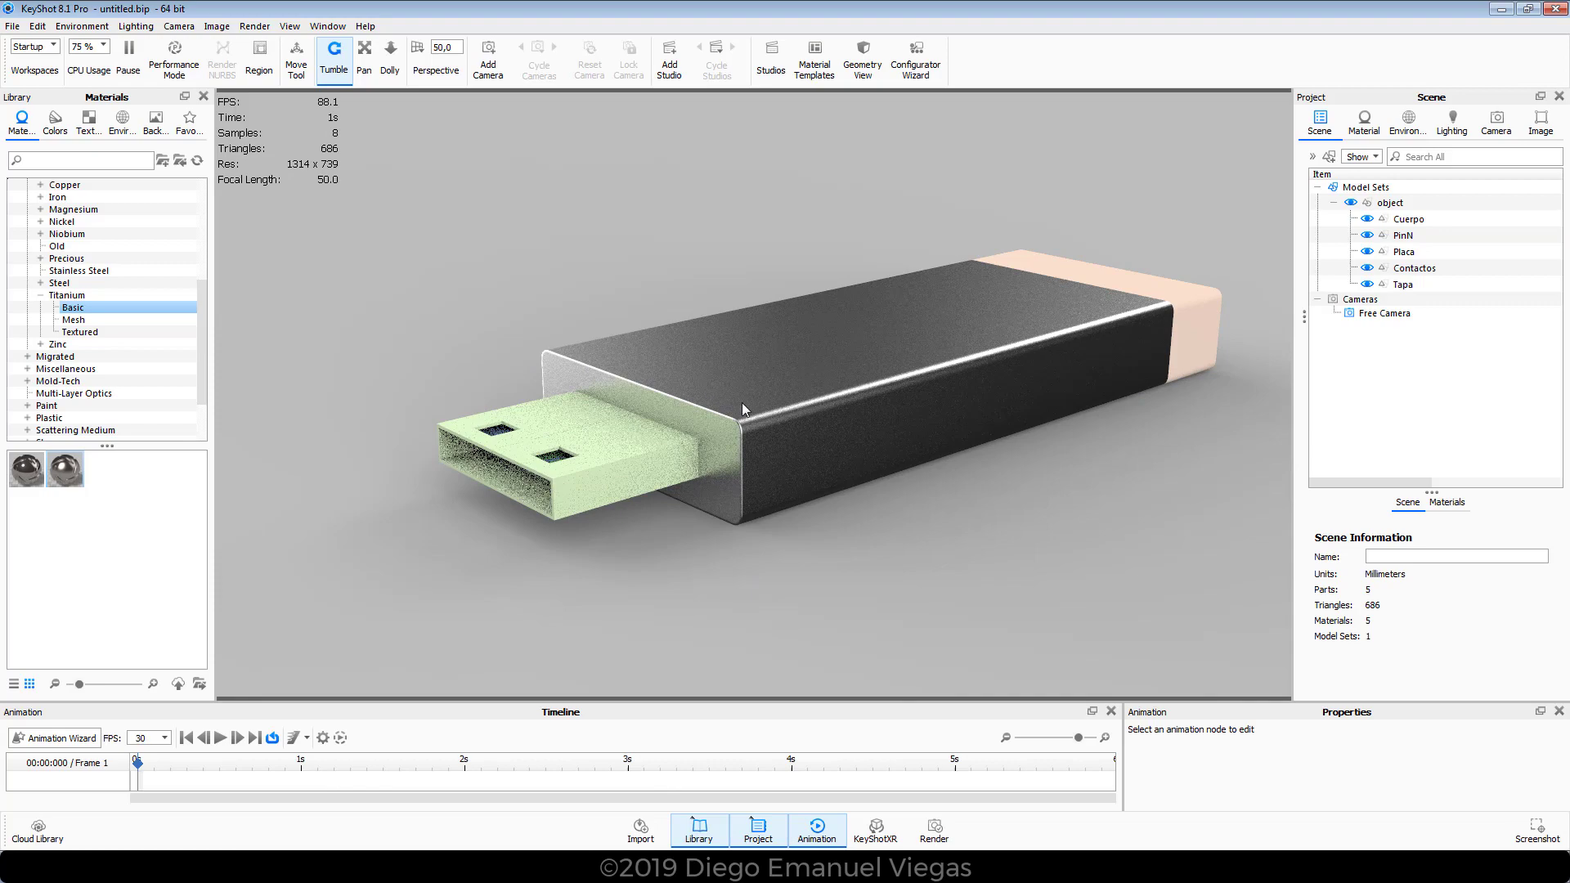
- Expand the Axalta Paint category in the material library and browse its paints for the pendrive's rear cap
left_click_drag(929, 567, 698, 529)
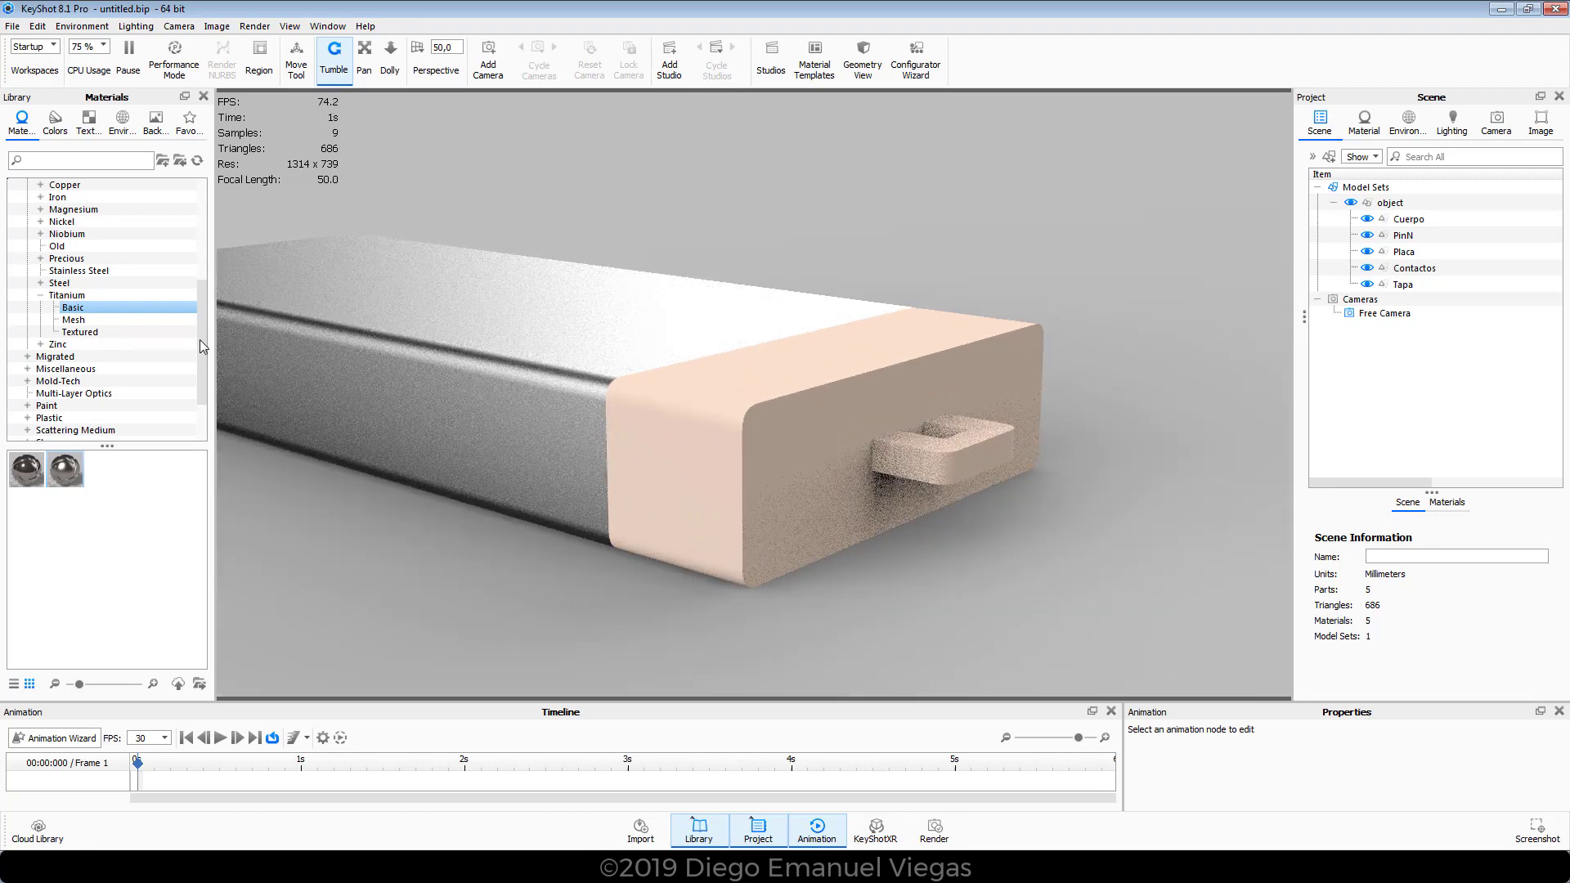
scroll(142, 318, "up", 6)
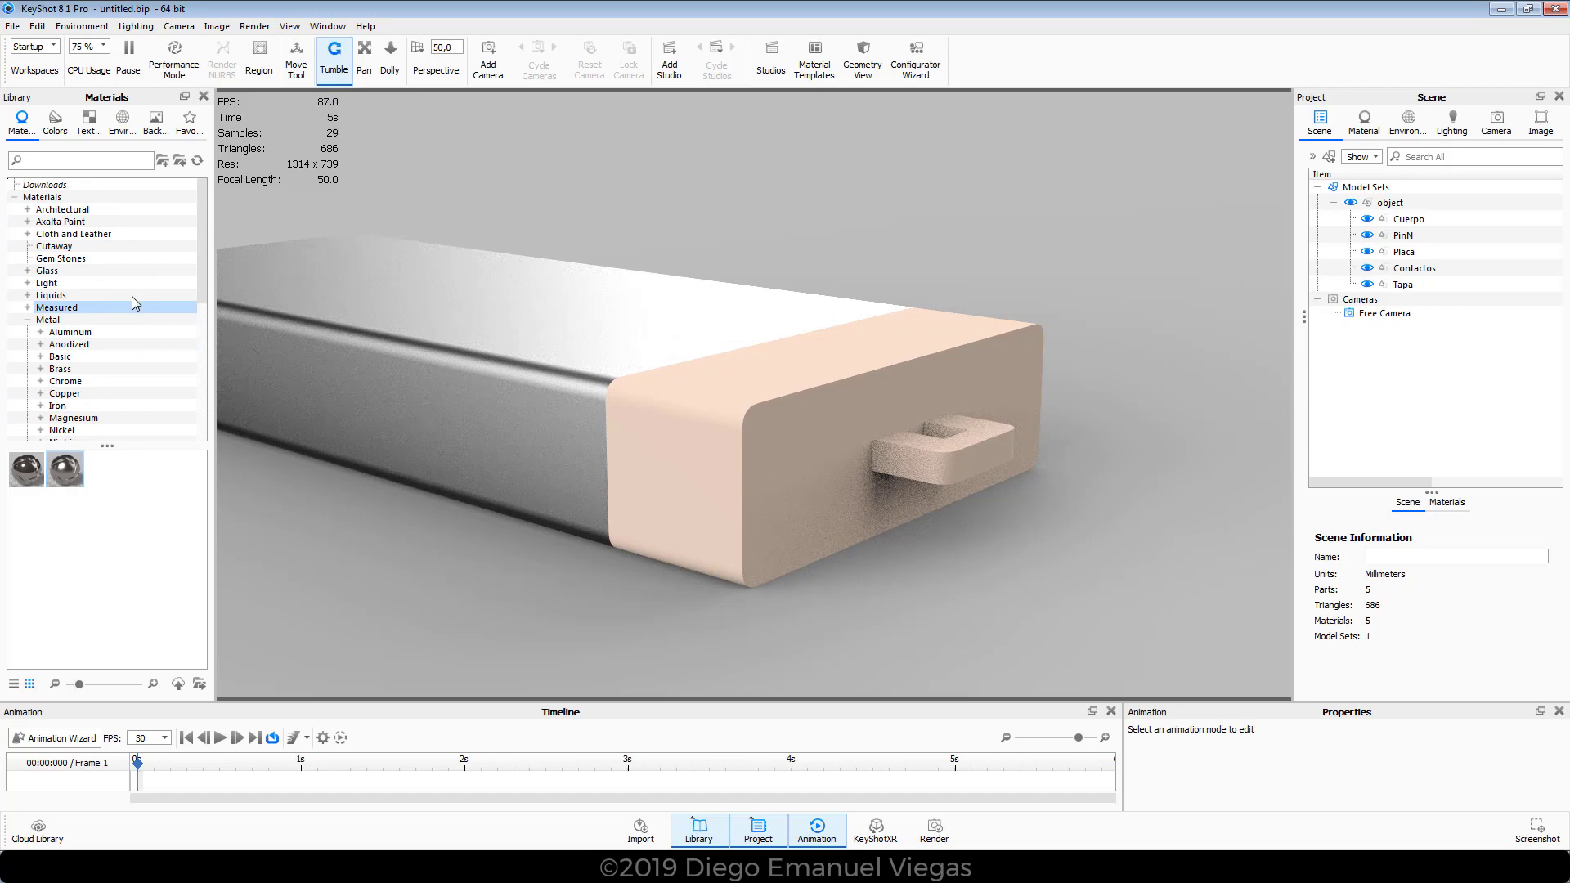
double_click(53, 224)
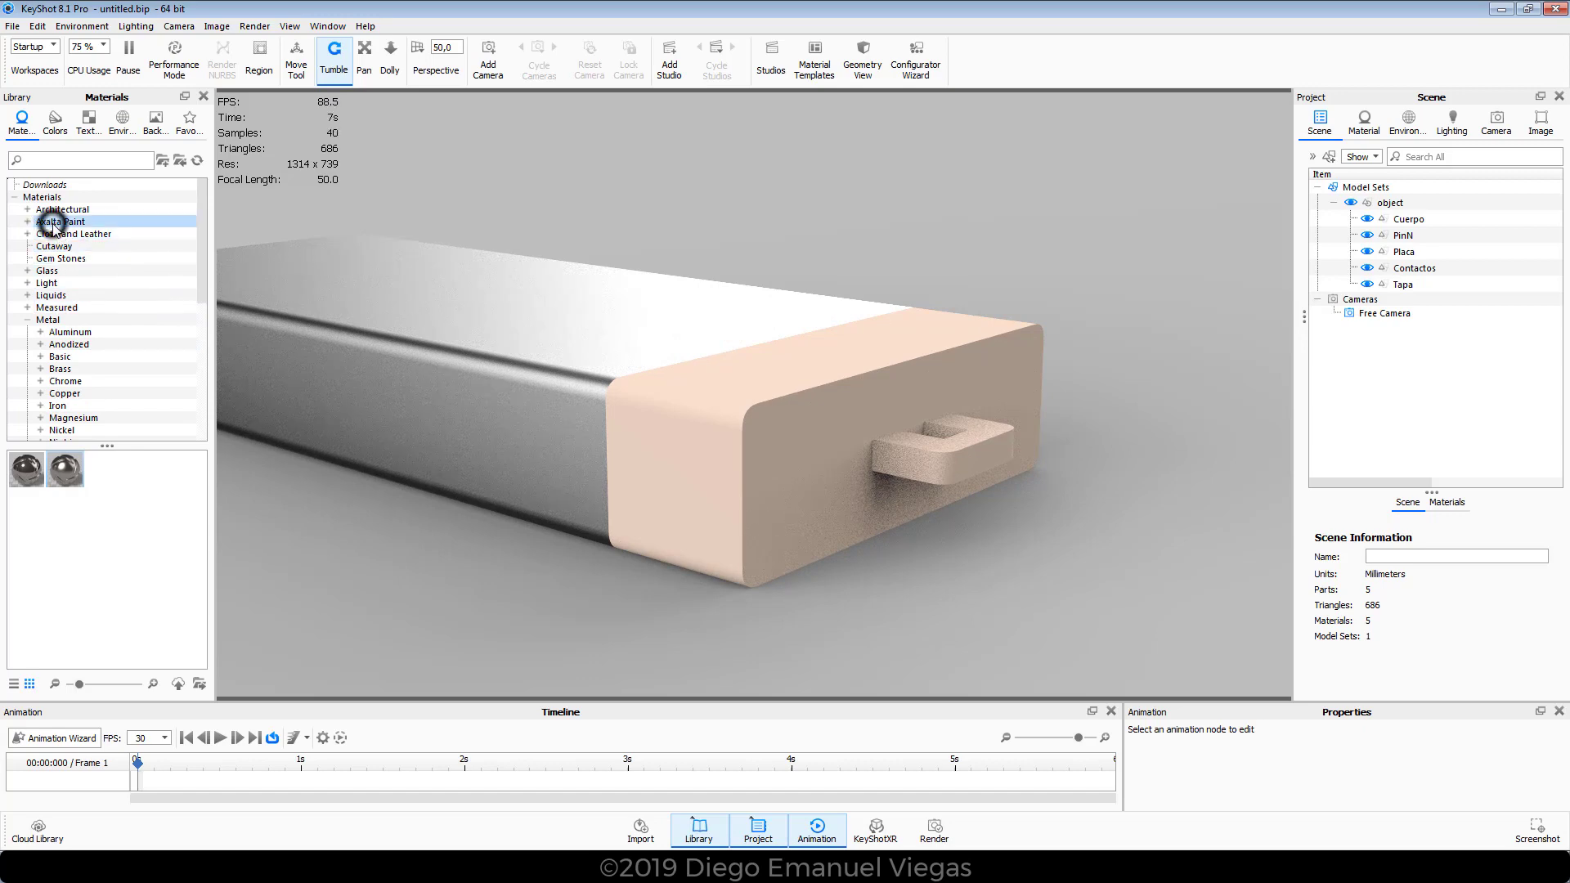
left_click(71, 219)
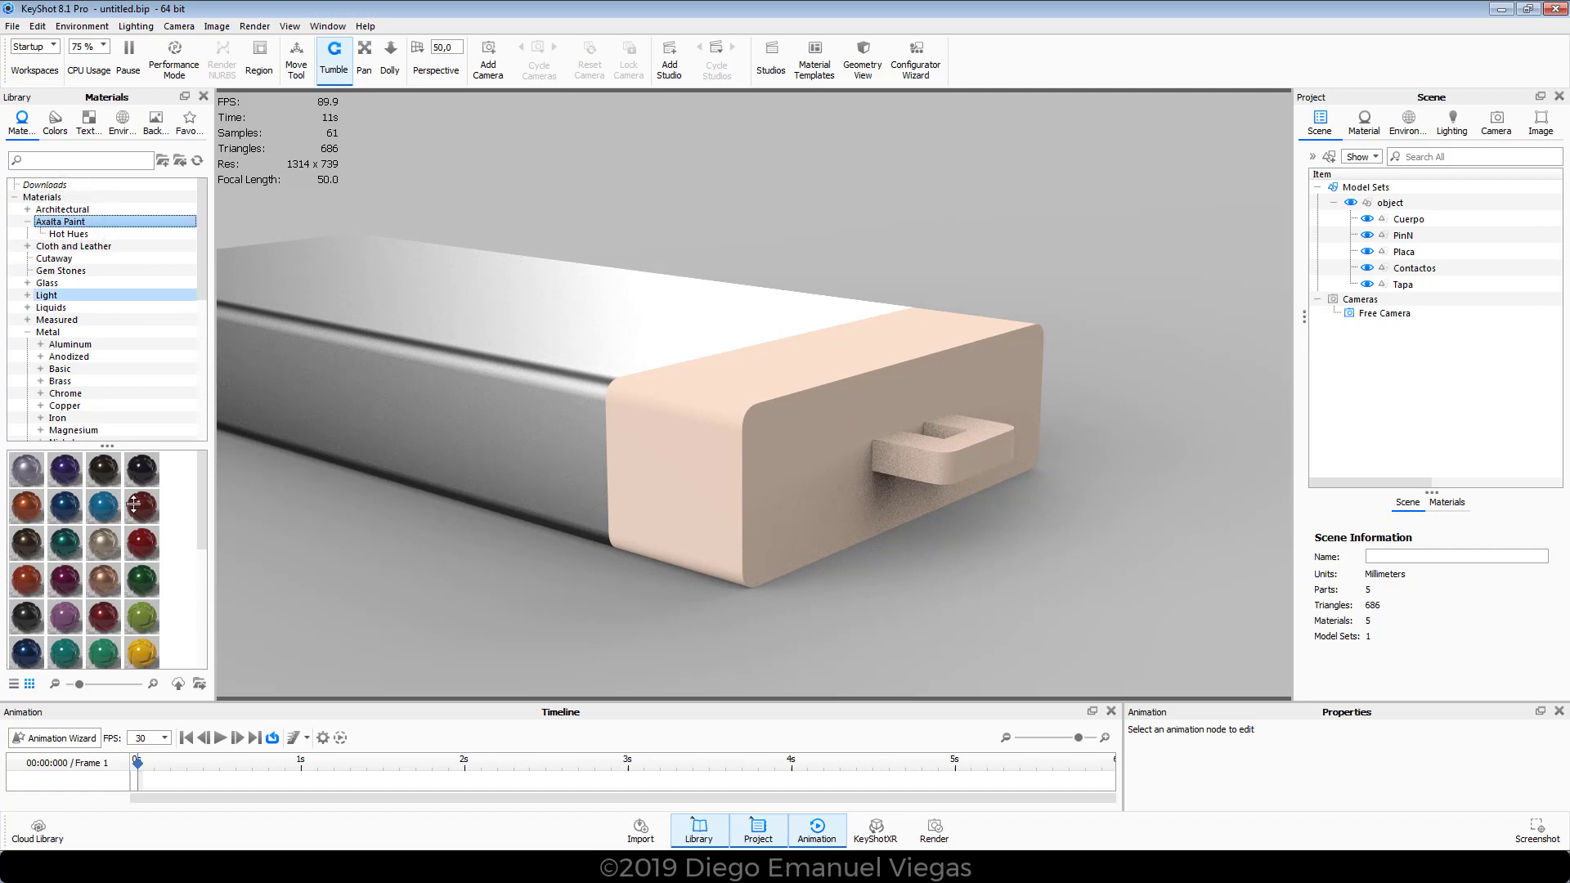
left_click_drag(201, 496, 169, 507)
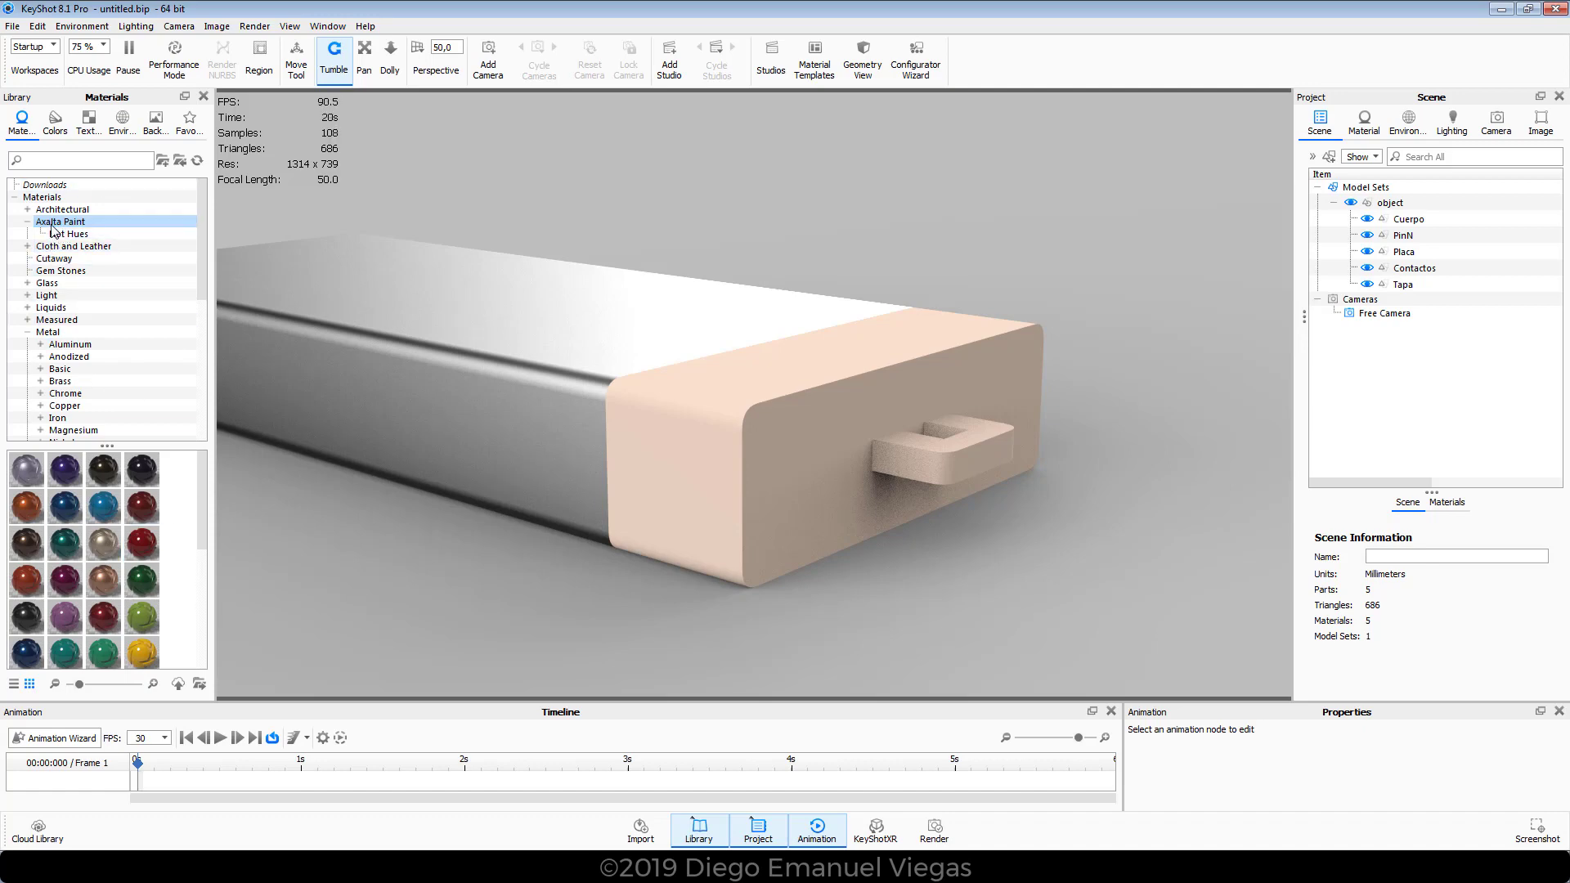
mouse_move(202, 512)
left_mouse_down()
mouse_move(222, 620)
mouse_move(211, 509)
left_mouse_up()
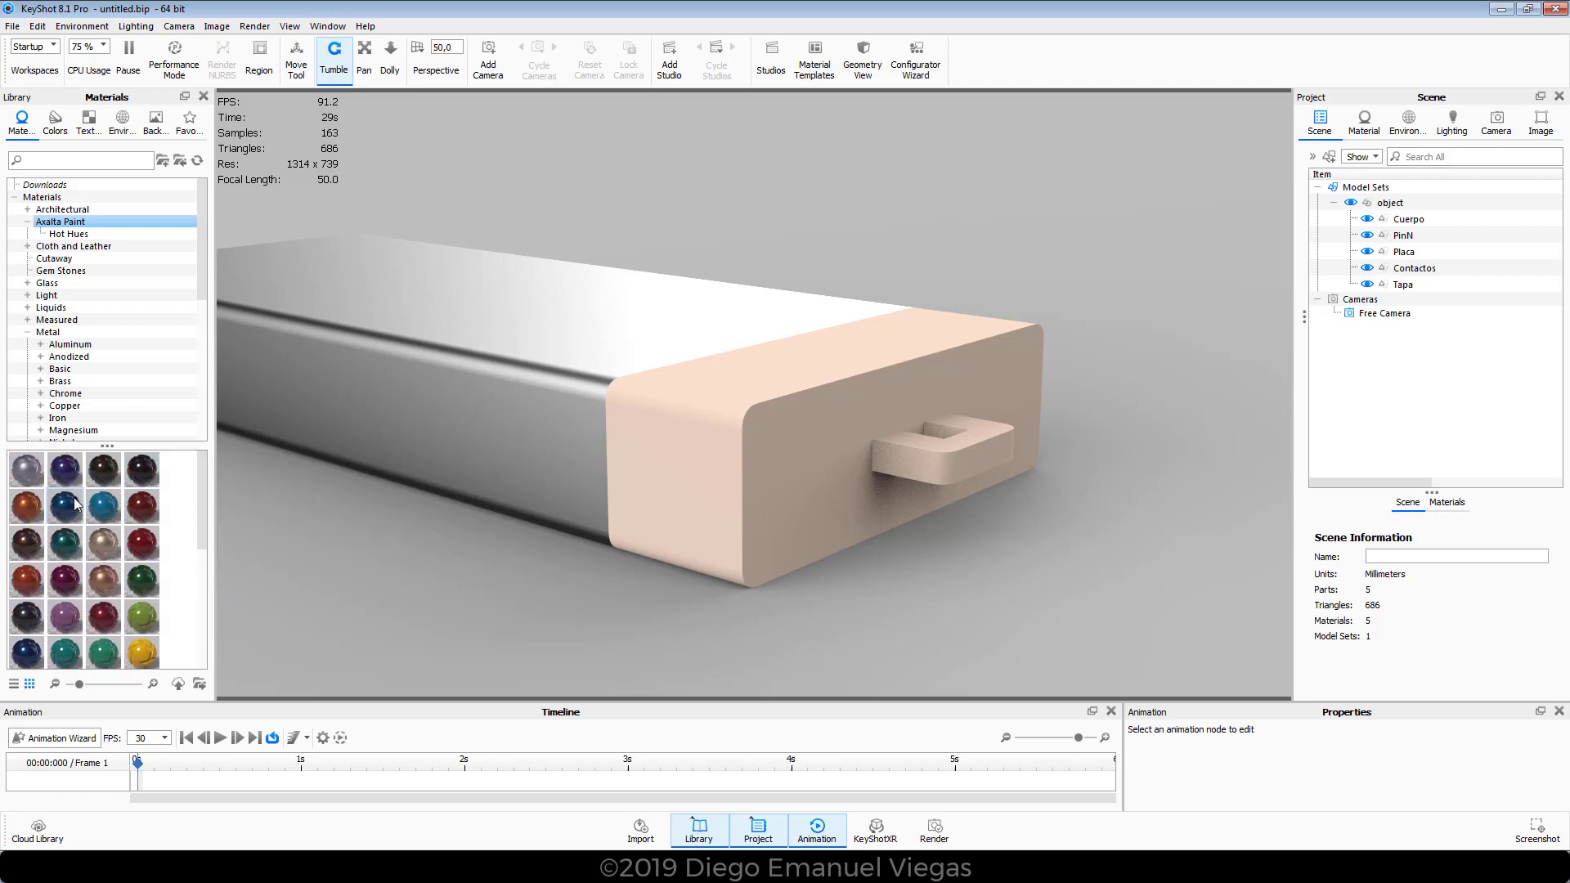
mouse_move(70, 507)
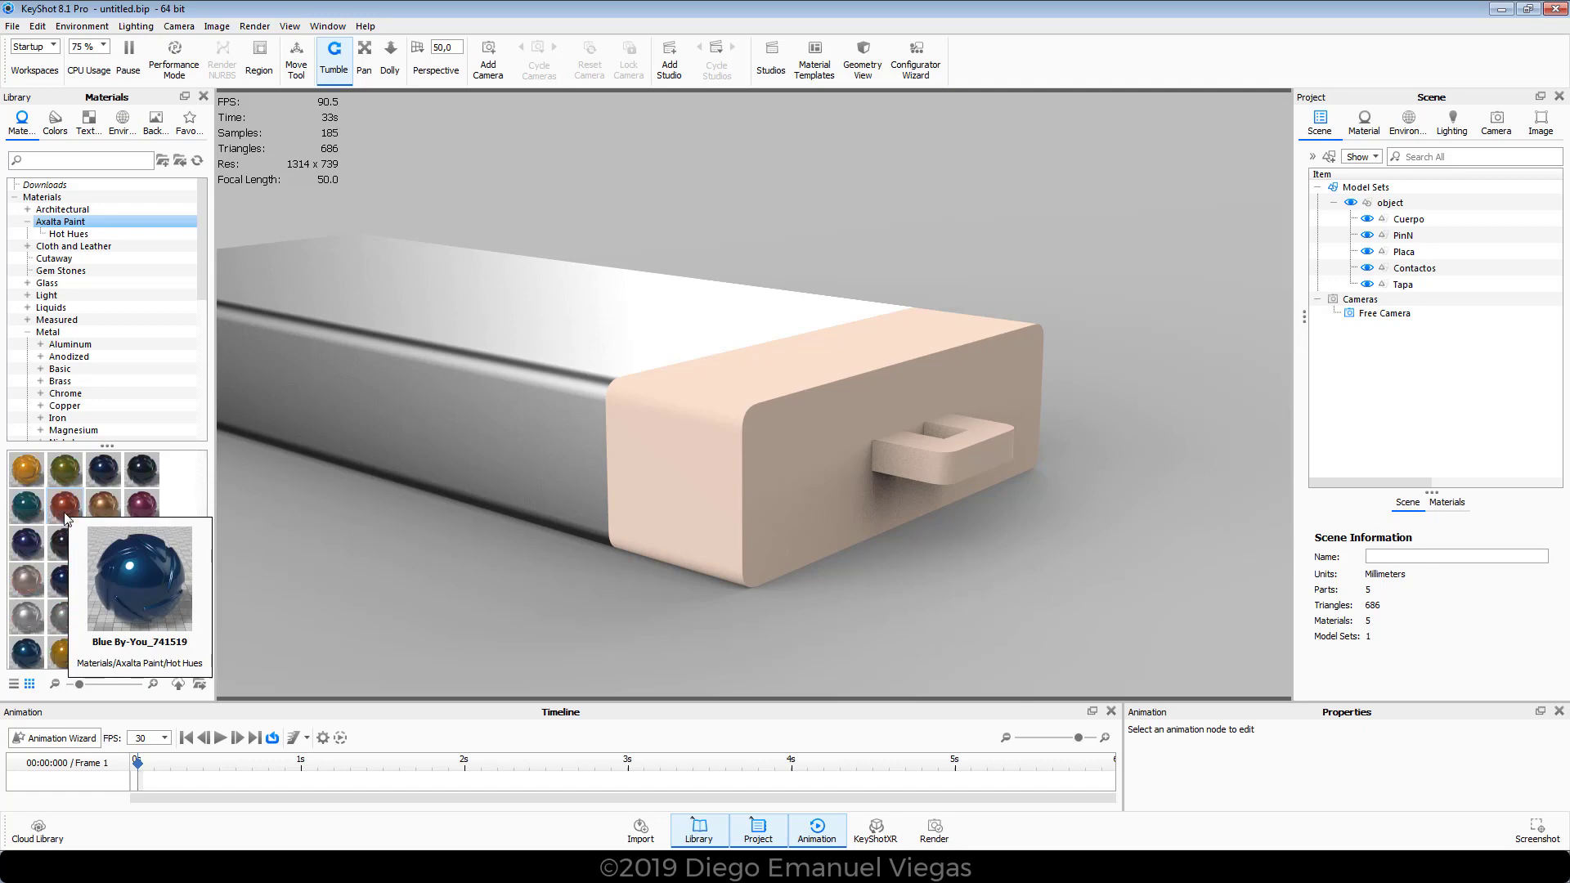
scroll(21, 619, "down", 5)
- Try the Sonic Boom_745655 paint on the pendrive's rear cap
mouse_move(21, 619)
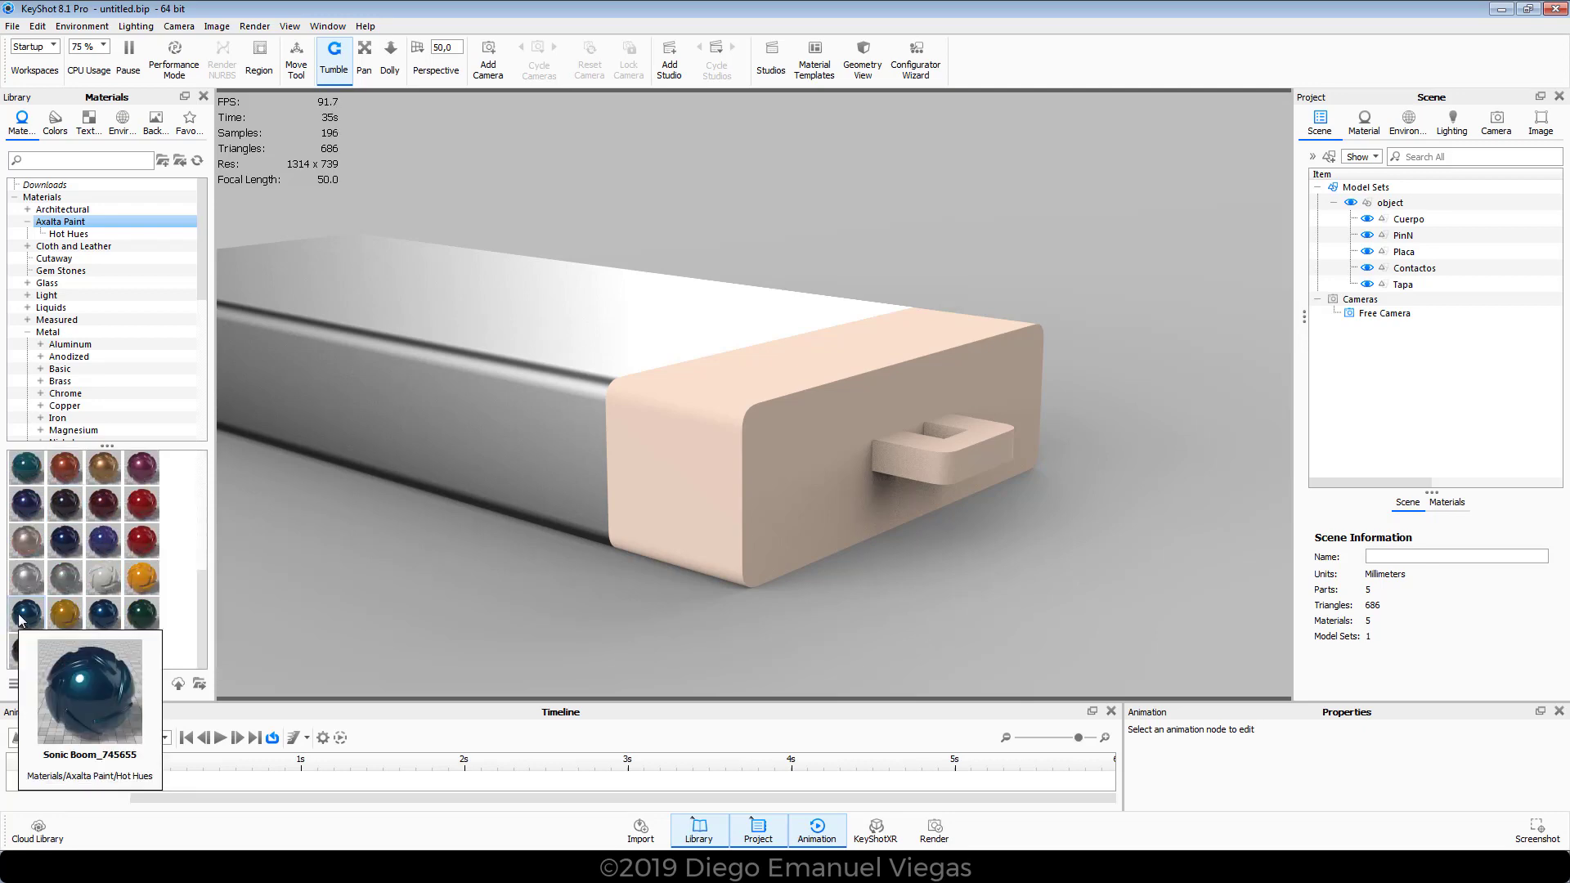
left_click_drag(22, 619, 665, 439)
left_click_drag(645, 494, 617, 659)
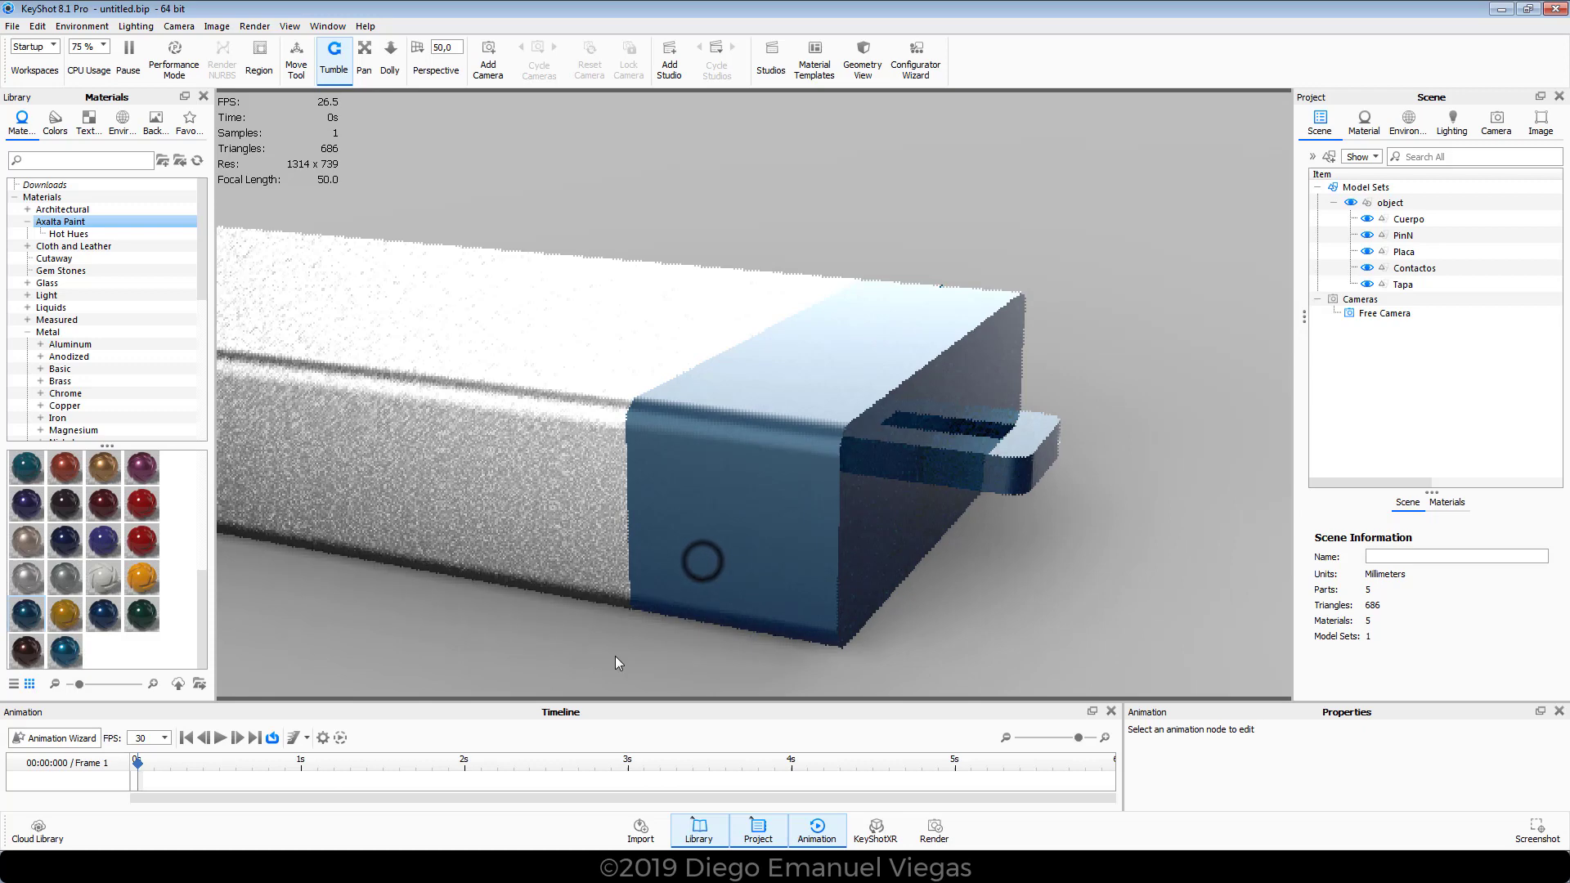
- Apply the Warped Speed Blue_745656 Axalta paint to the pendrive's rear cap and check it up close
left_click_drag(65, 650, 901, 465)
scroll(729, 517, "down", 5)
scroll(901, 465, "up", 10)
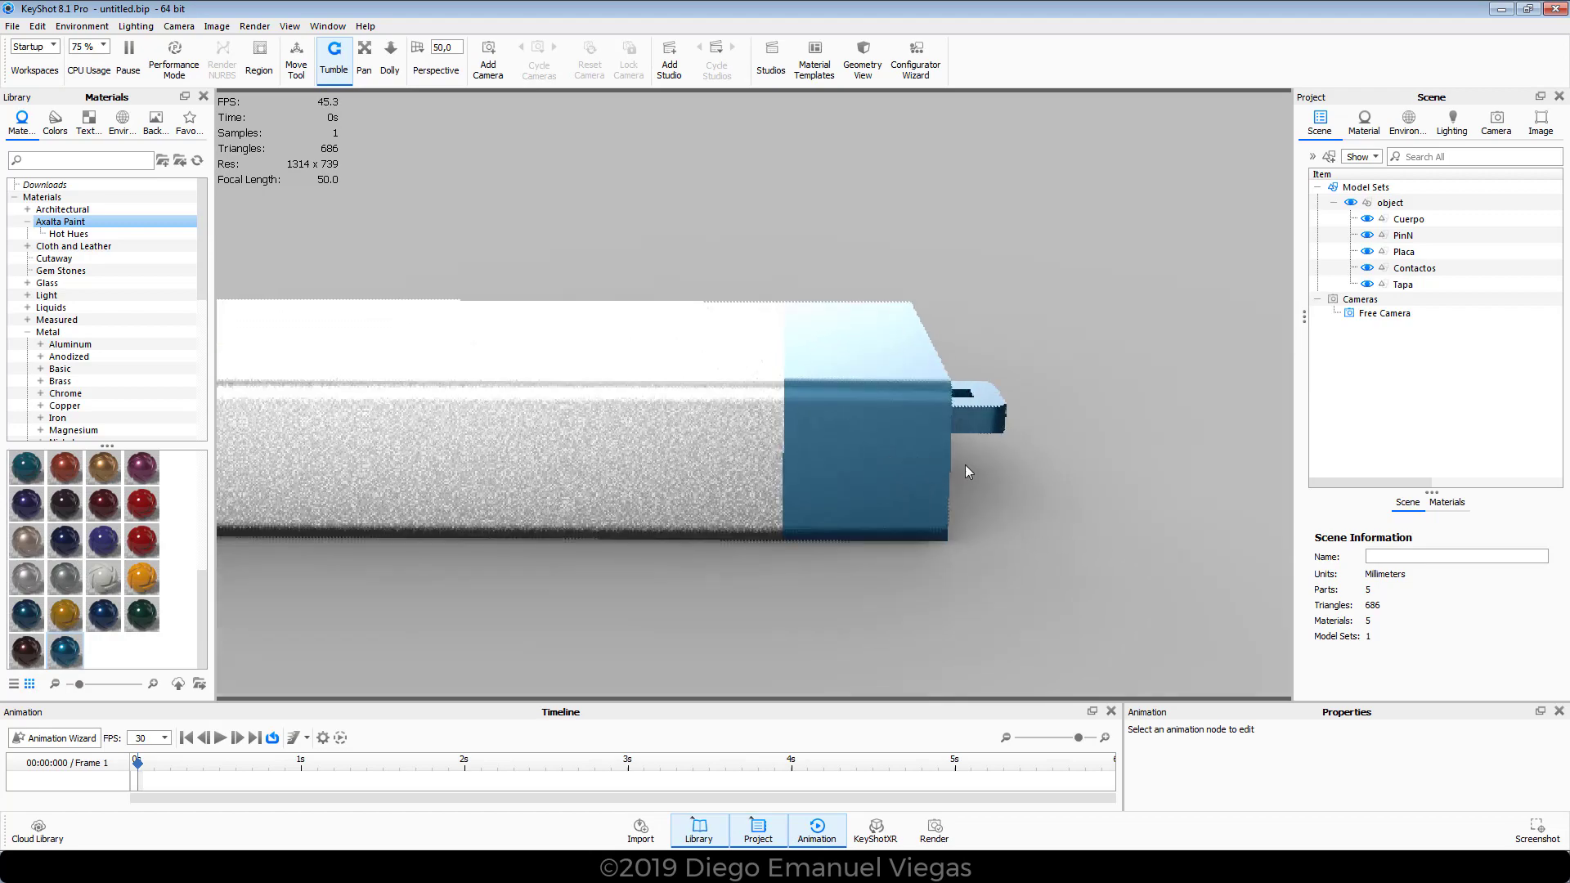
left_click_drag(788, 471, 843, 495)
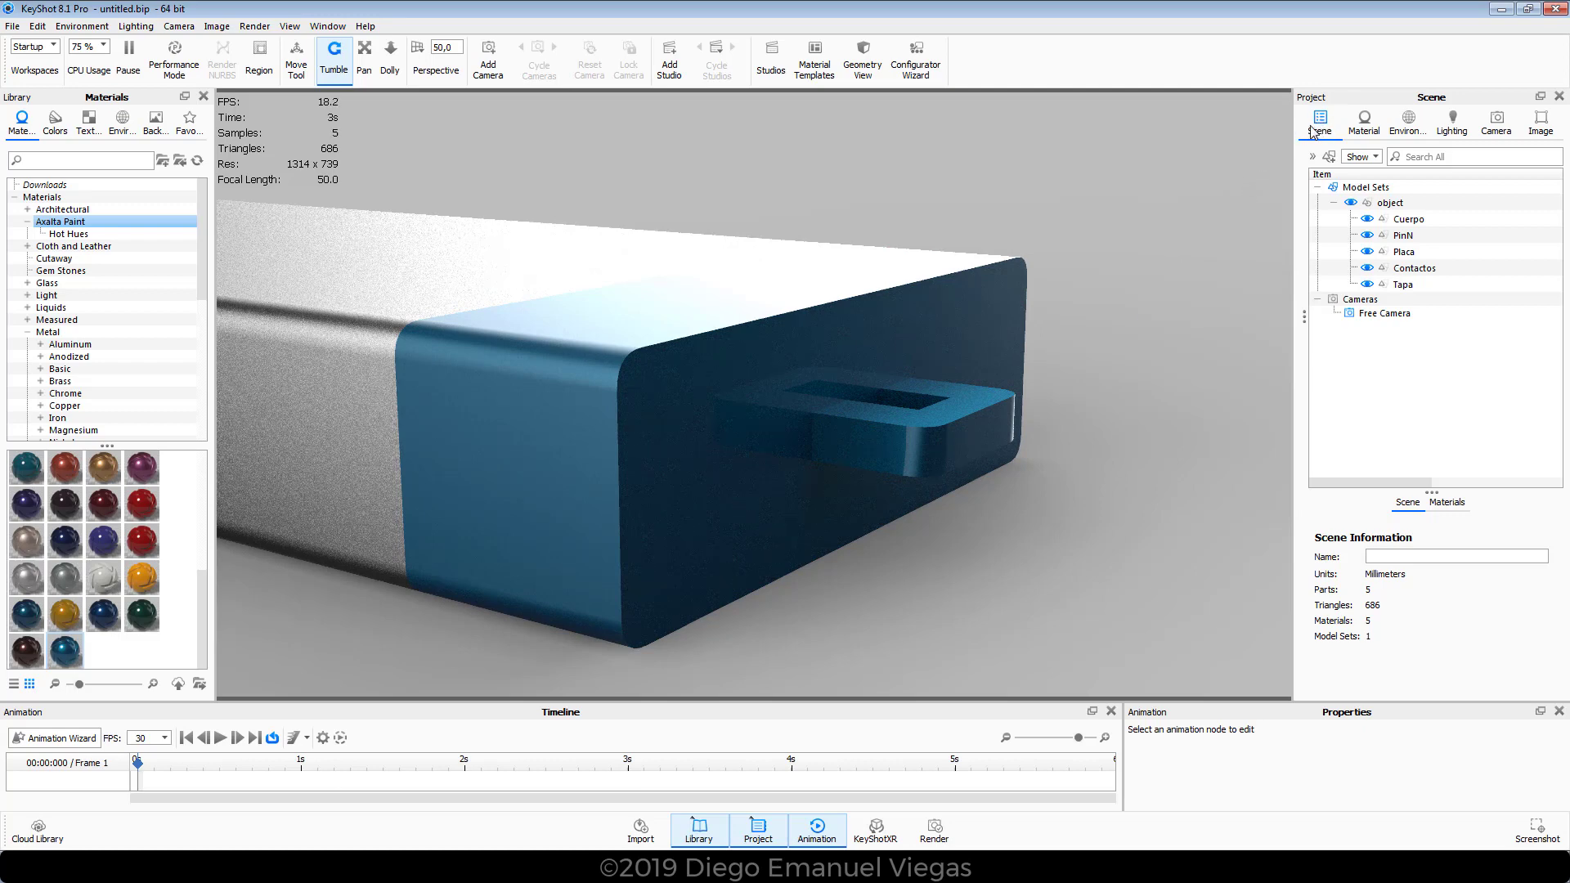
- Give the Tapa cap a small rounded edges radius and inspect its edges and loop
left_click(652, 332)
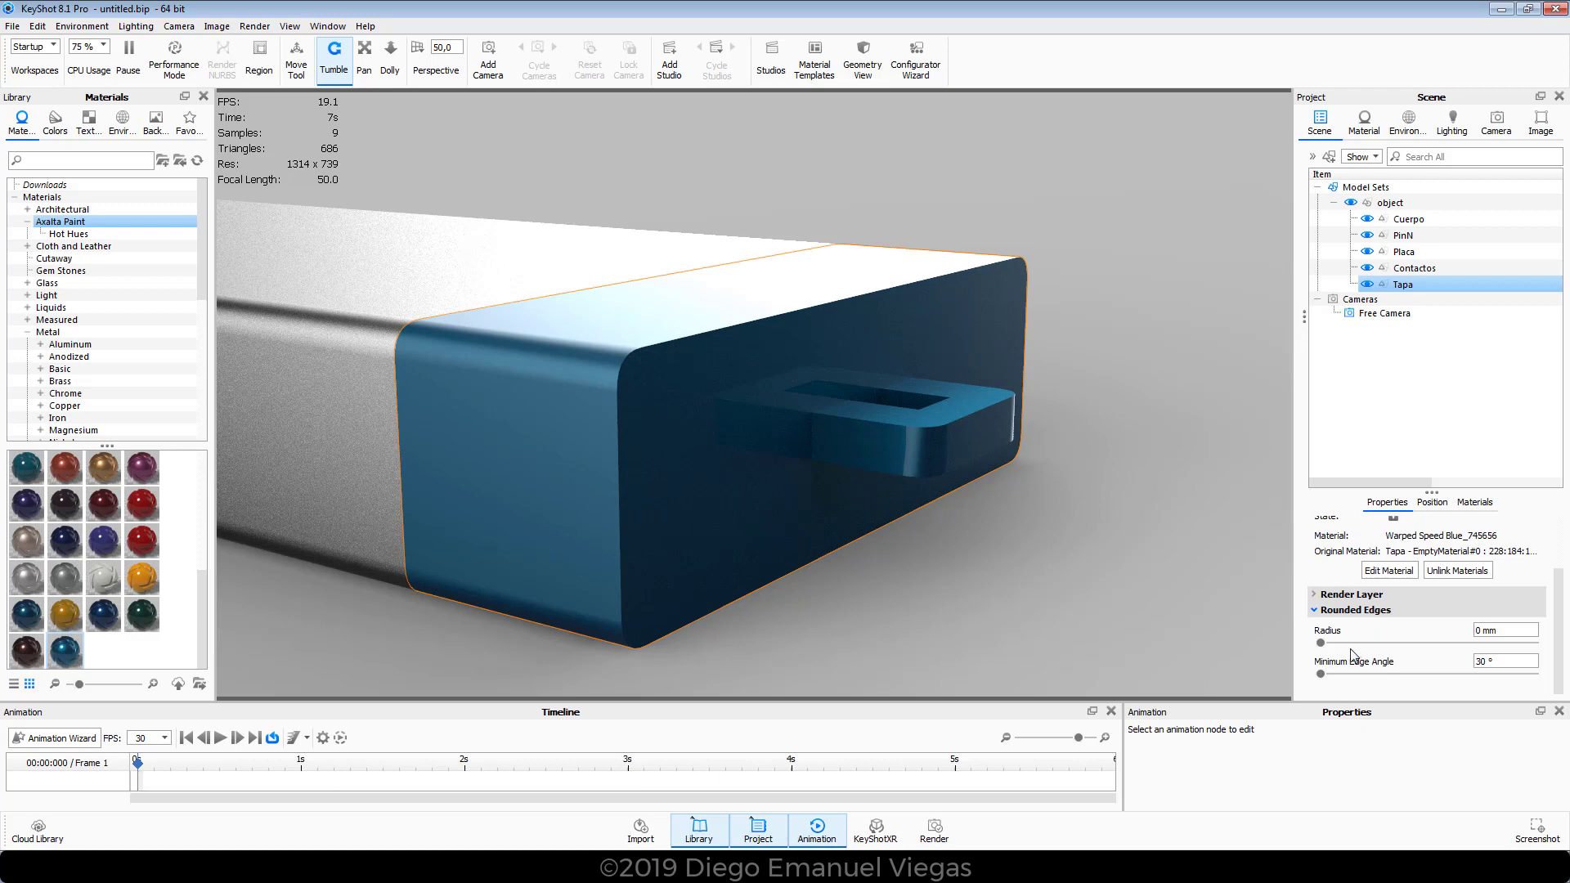
left_click_drag(1320, 643, 1364, 643)
double_click(1486, 630)
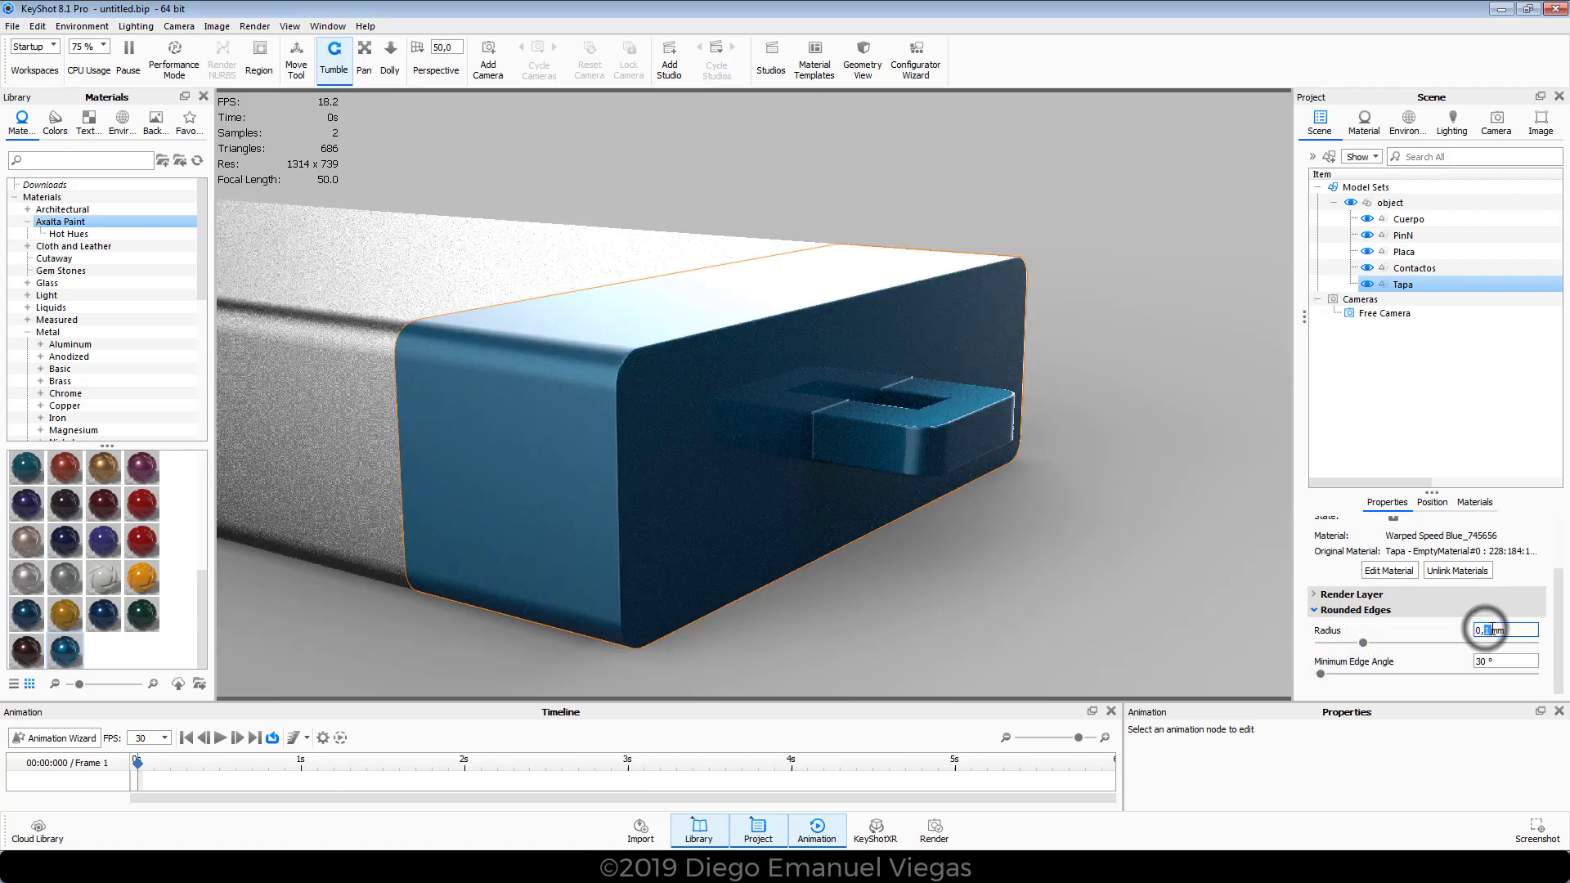
key("Return")
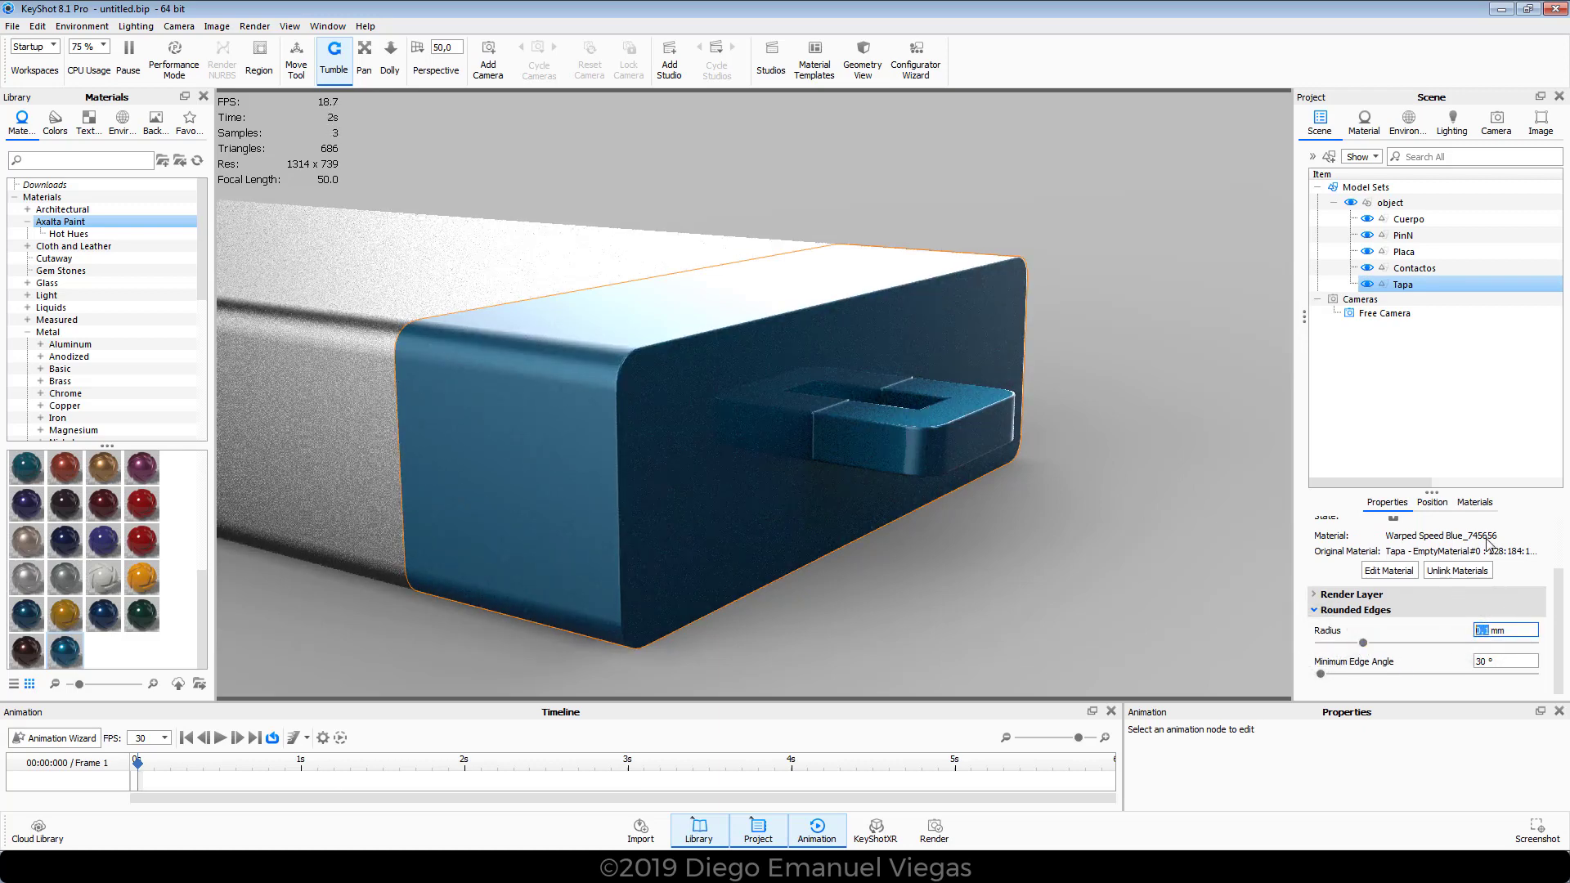
left_click(940, 542)
left_click_drag(952, 529, 631, 430)
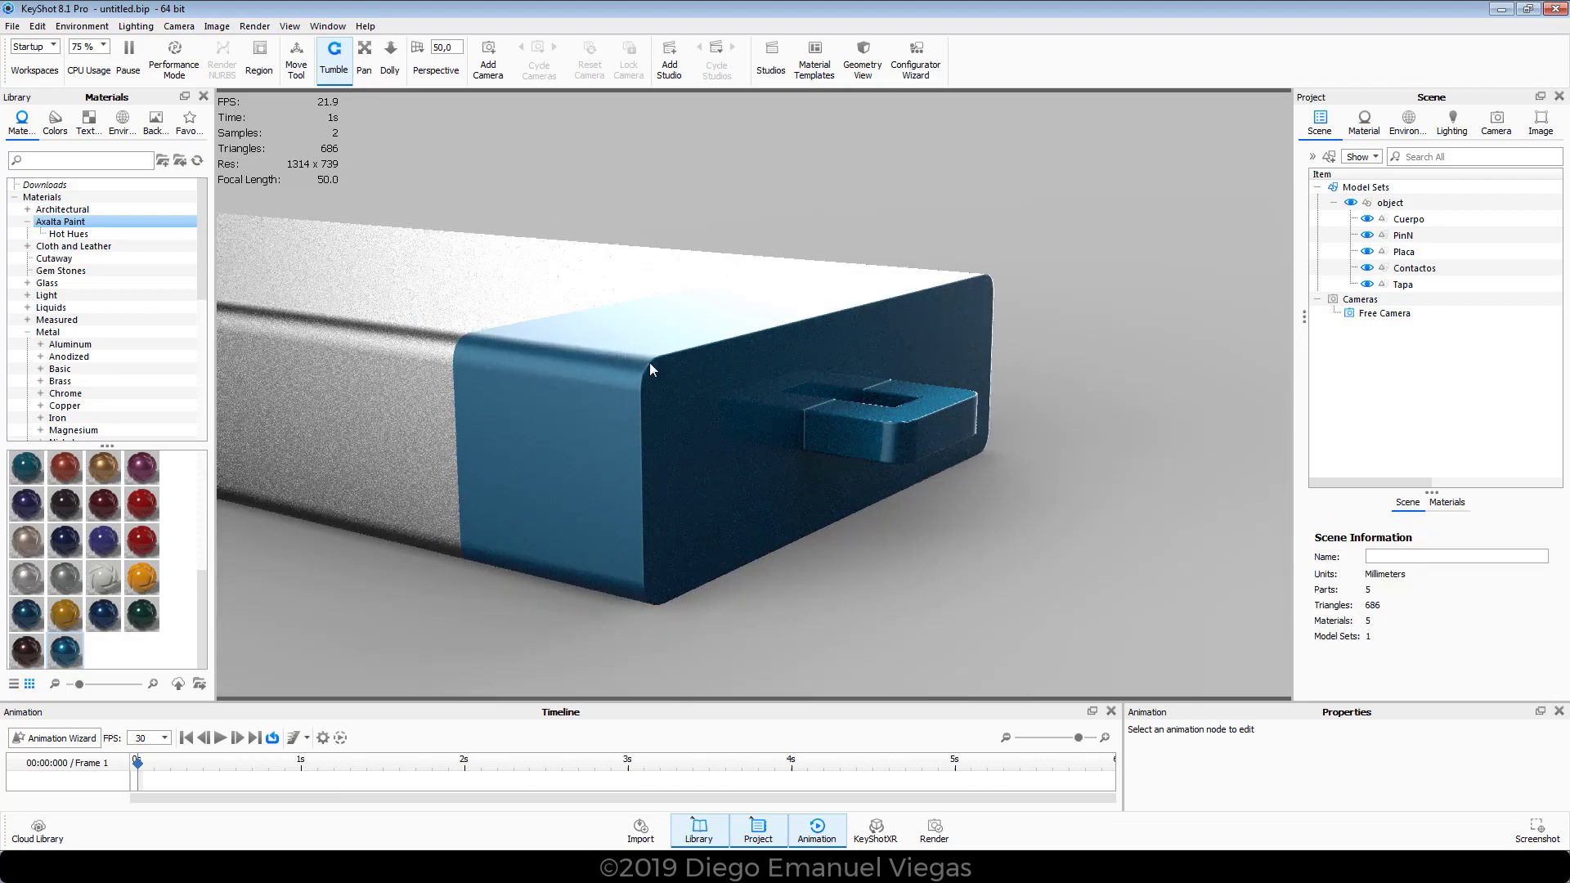
left_click_drag(830, 441, 875, 563)
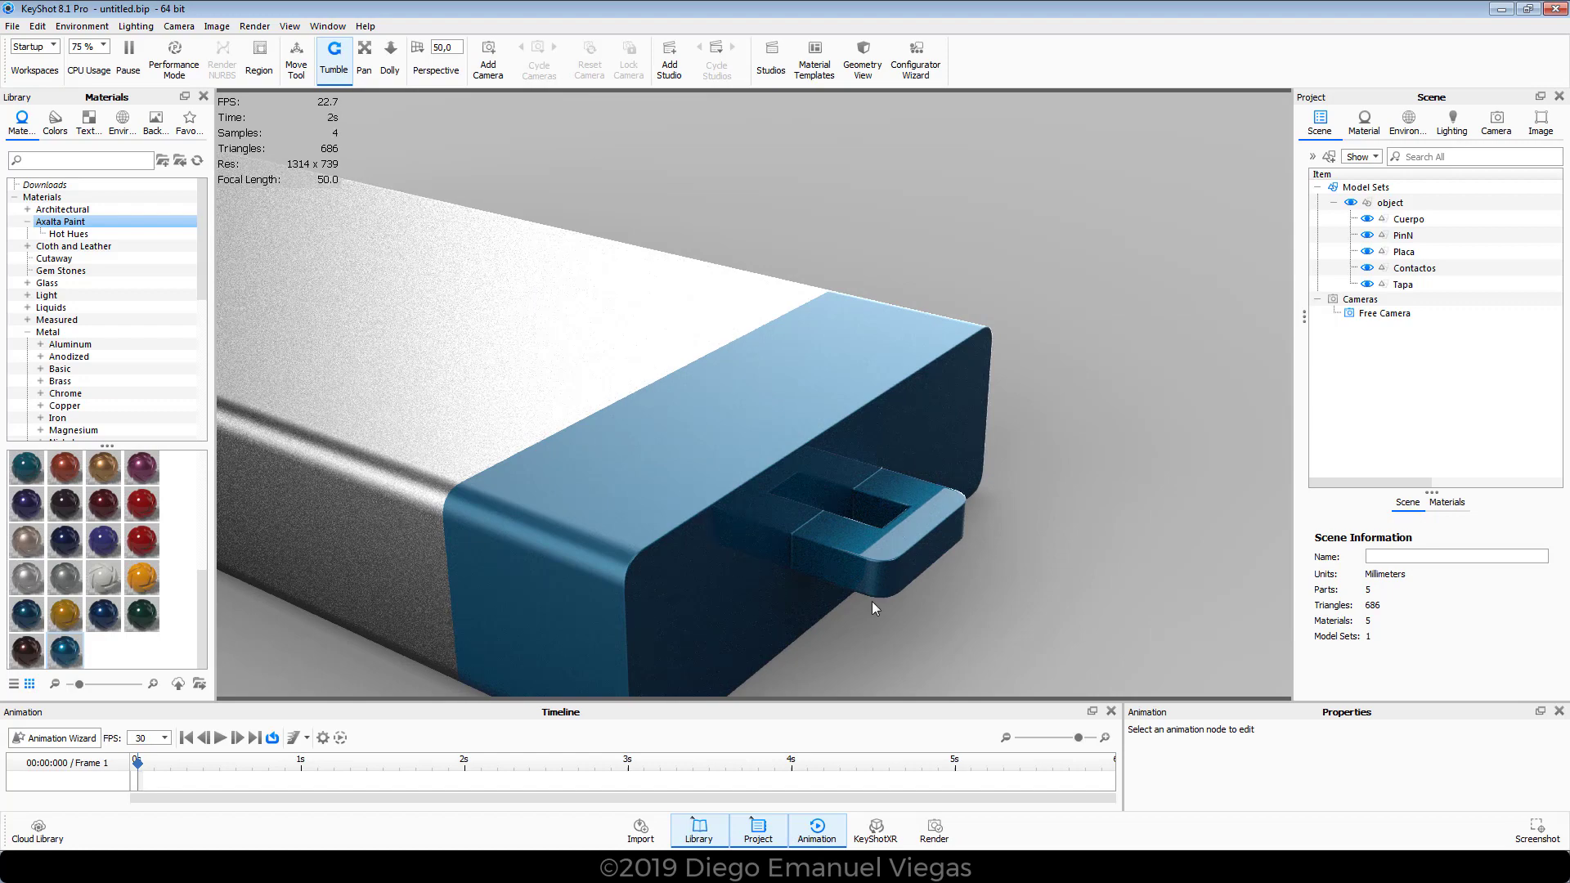
- Apply the Aluminum Rough material from the basic aluminum metals to the pendrive's USB connector and check it up close
scroll(865, 602, "down", 10)
left_click_drag(483, 537, 894, 499)
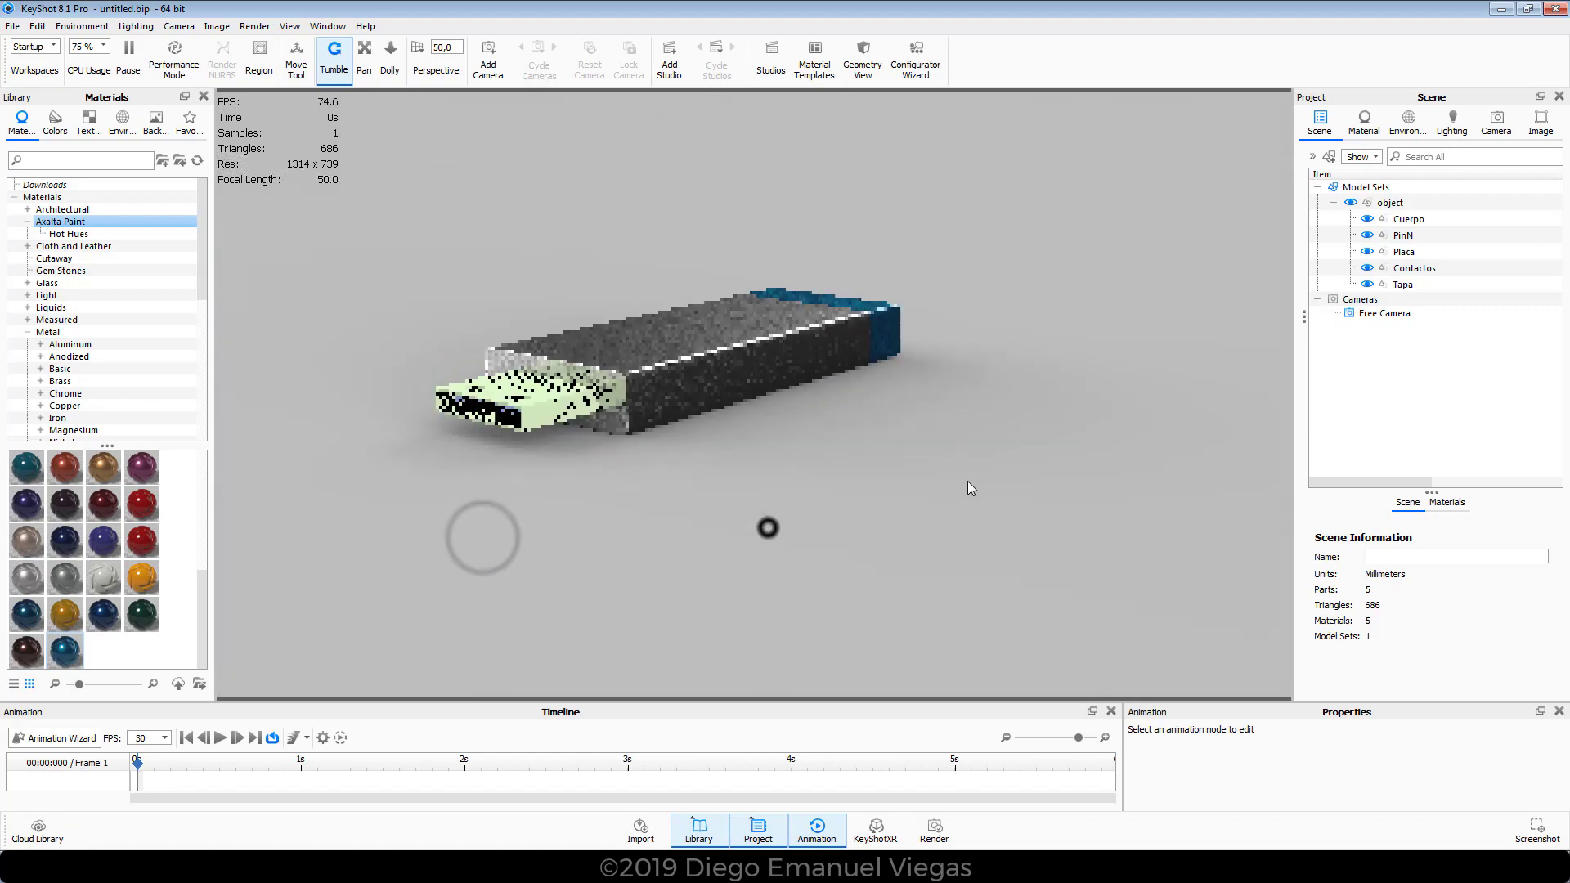
scroll(695, 515, "up", 5)
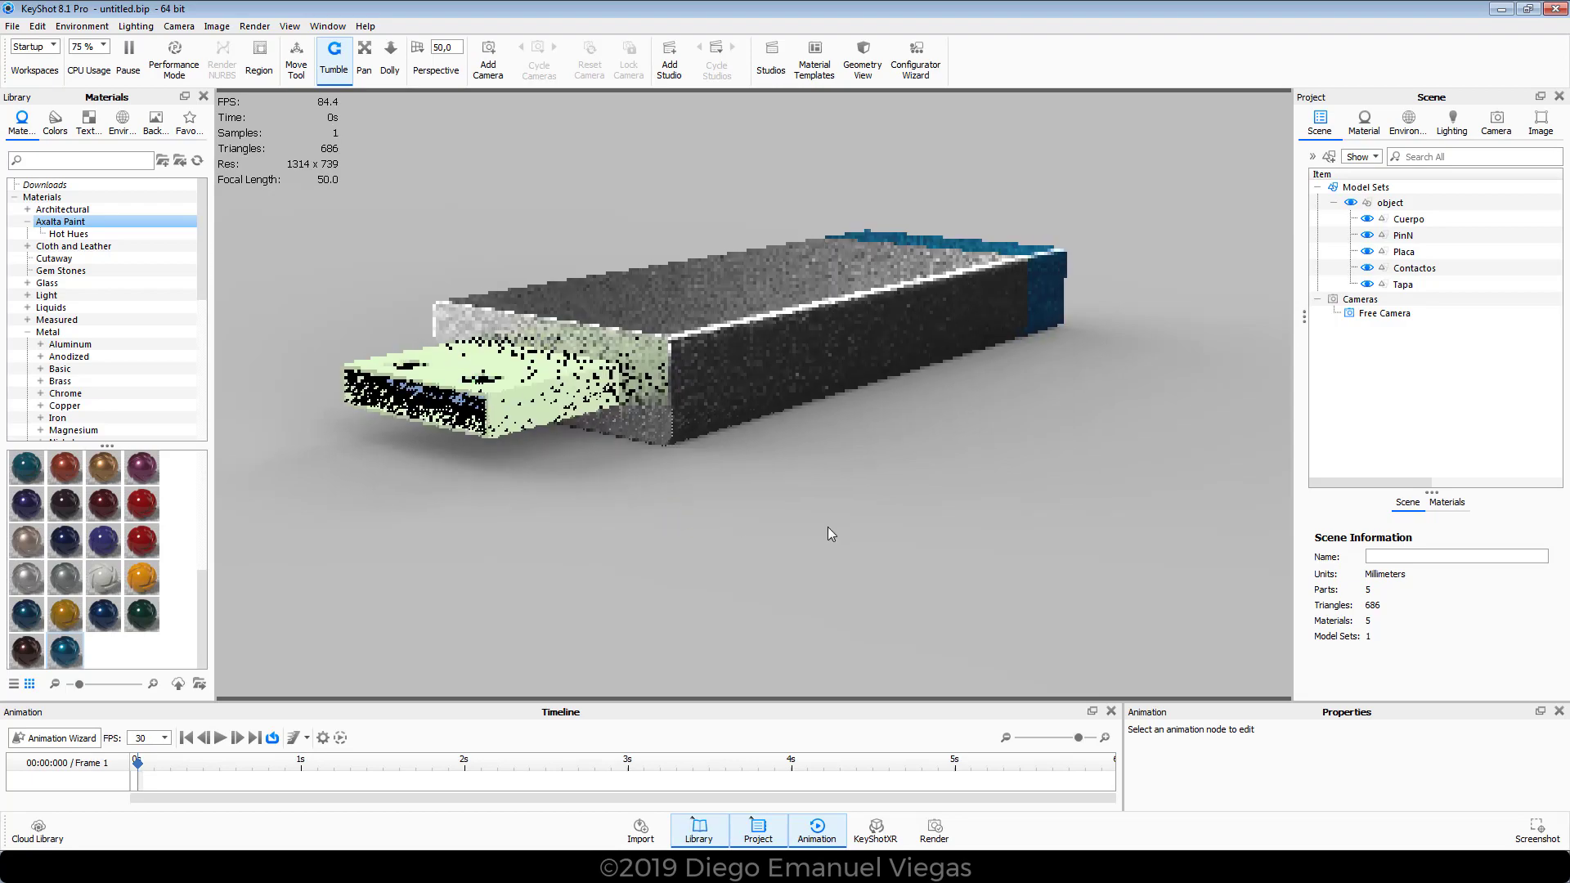
scroll(744, 522, "up", 8)
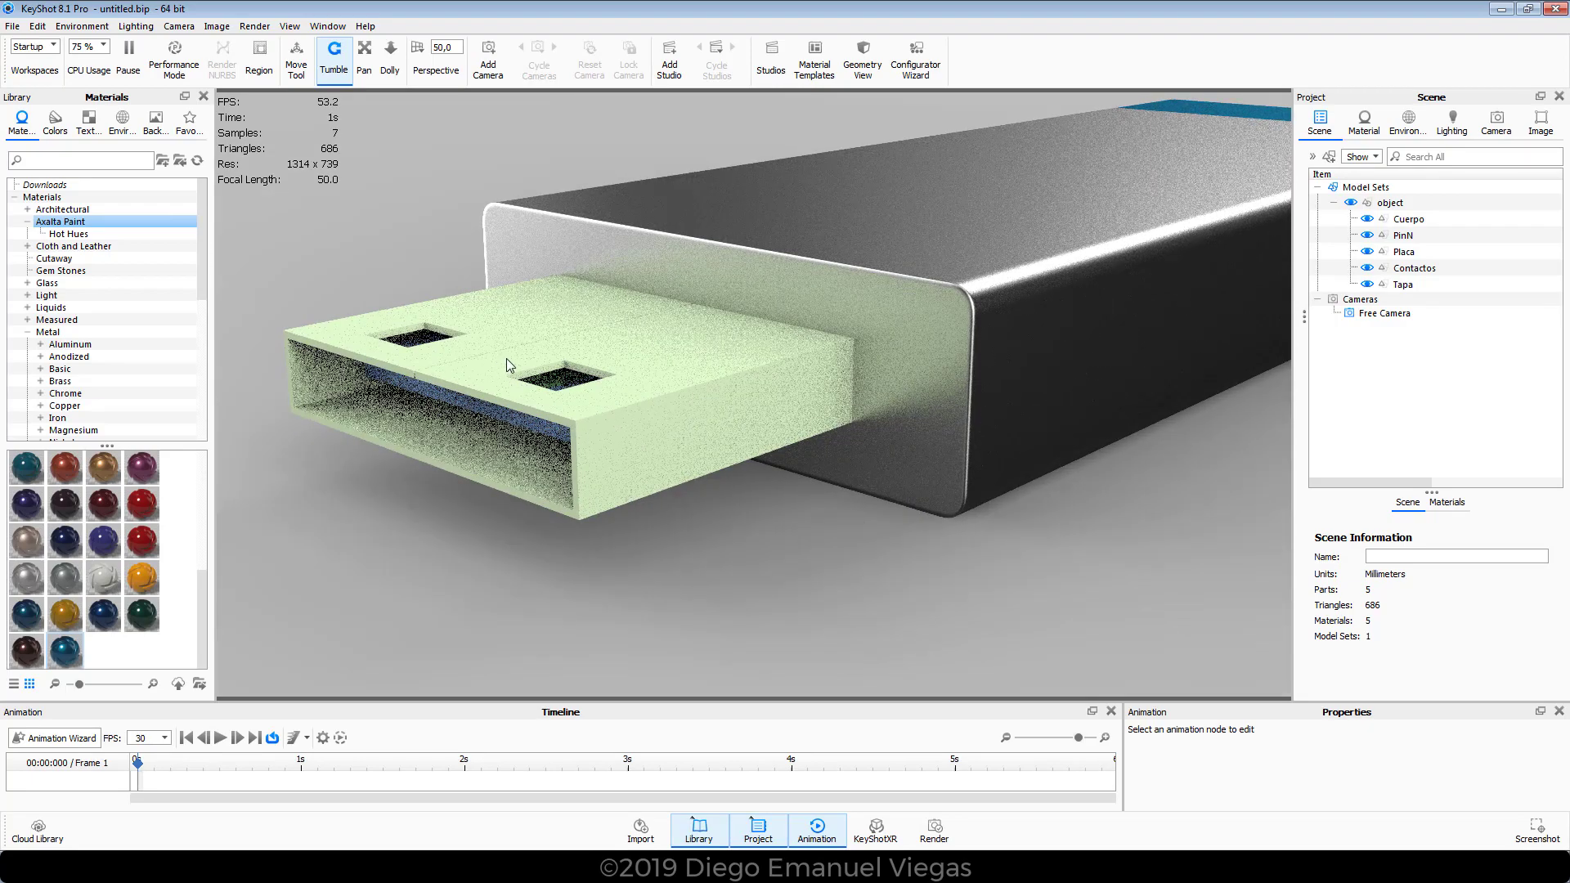
scroll(546, 351, "down", 2)
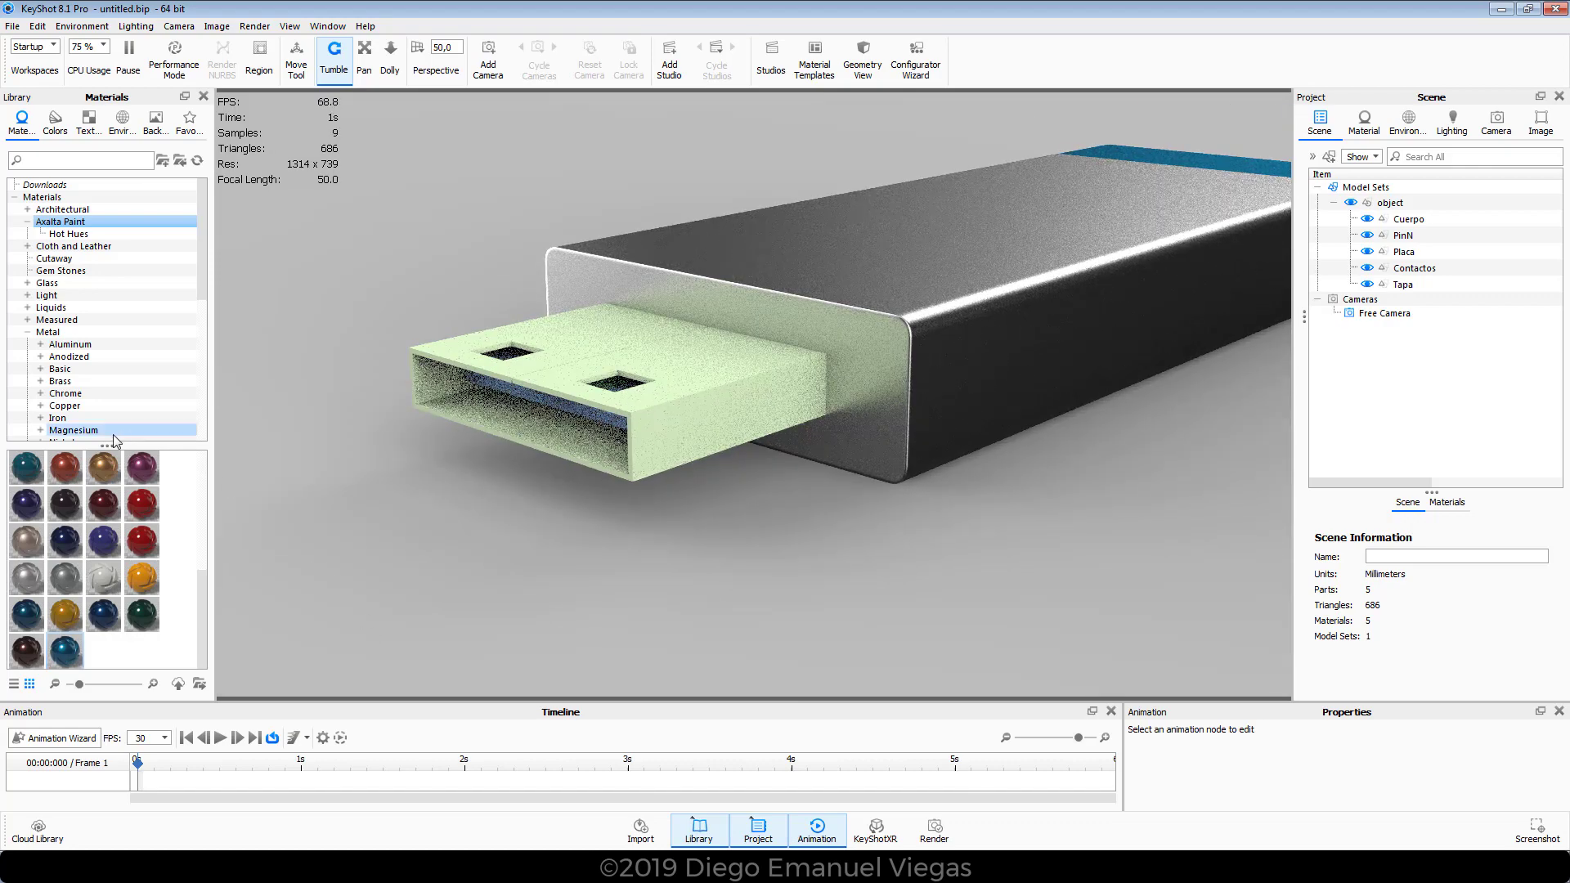
scroll(50, 331, "down", 2)
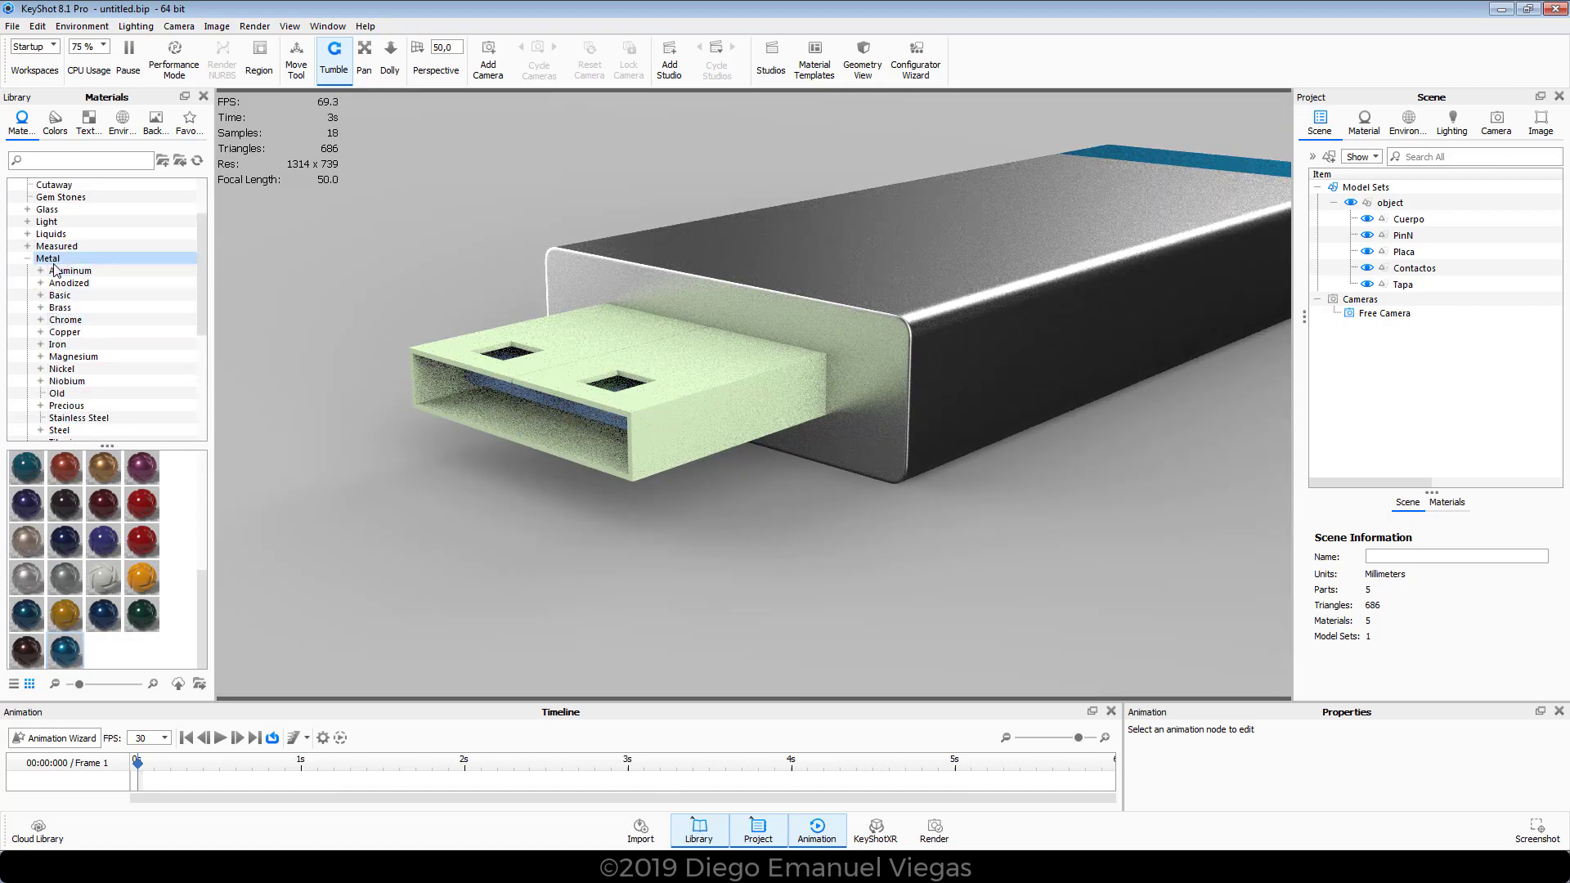
scroll(201, 286, "down", 1)
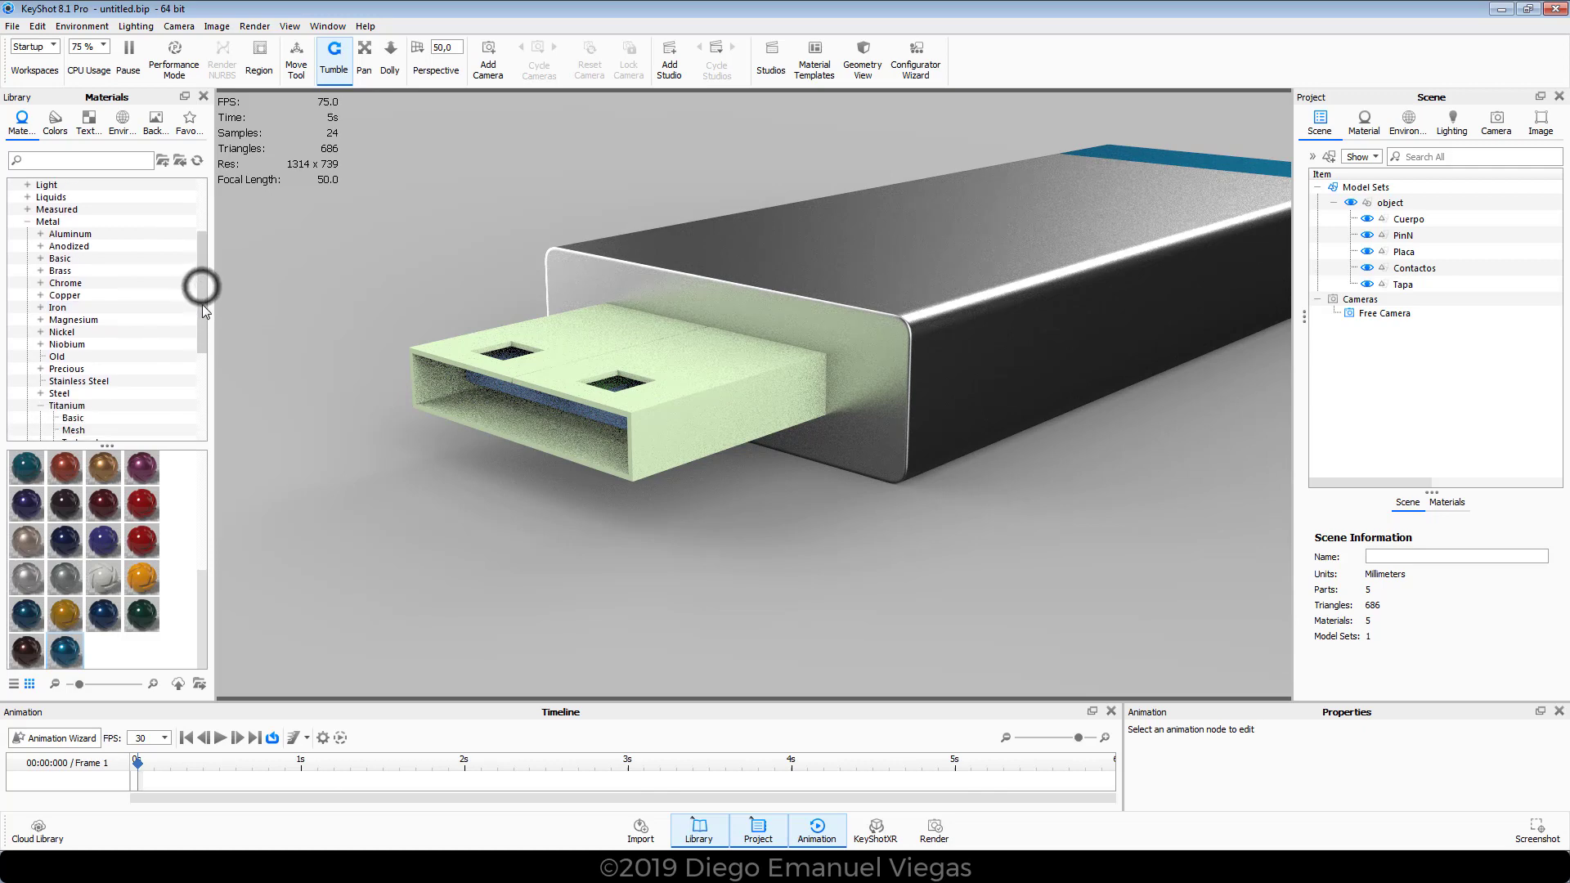
left_click(40, 233)
left_click(72, 247)
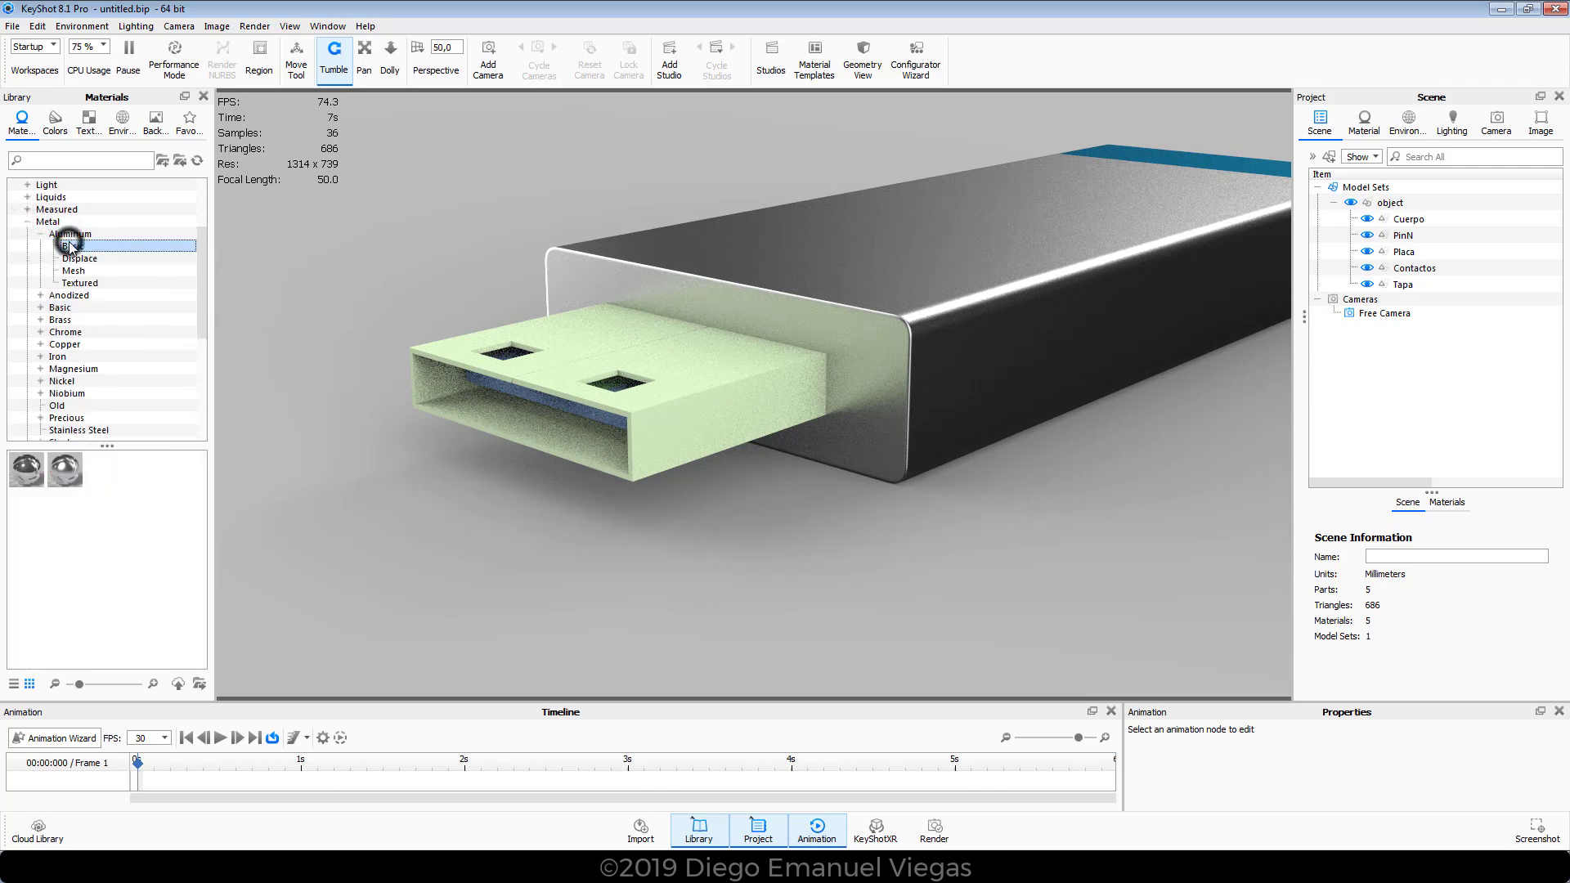
left_click_drag(72, 471, 694, 442)
left_click_drag(639, 552, 616, 311)
scroll(623, 561, "up", 3)
scroll(713, 357, "down", 2)
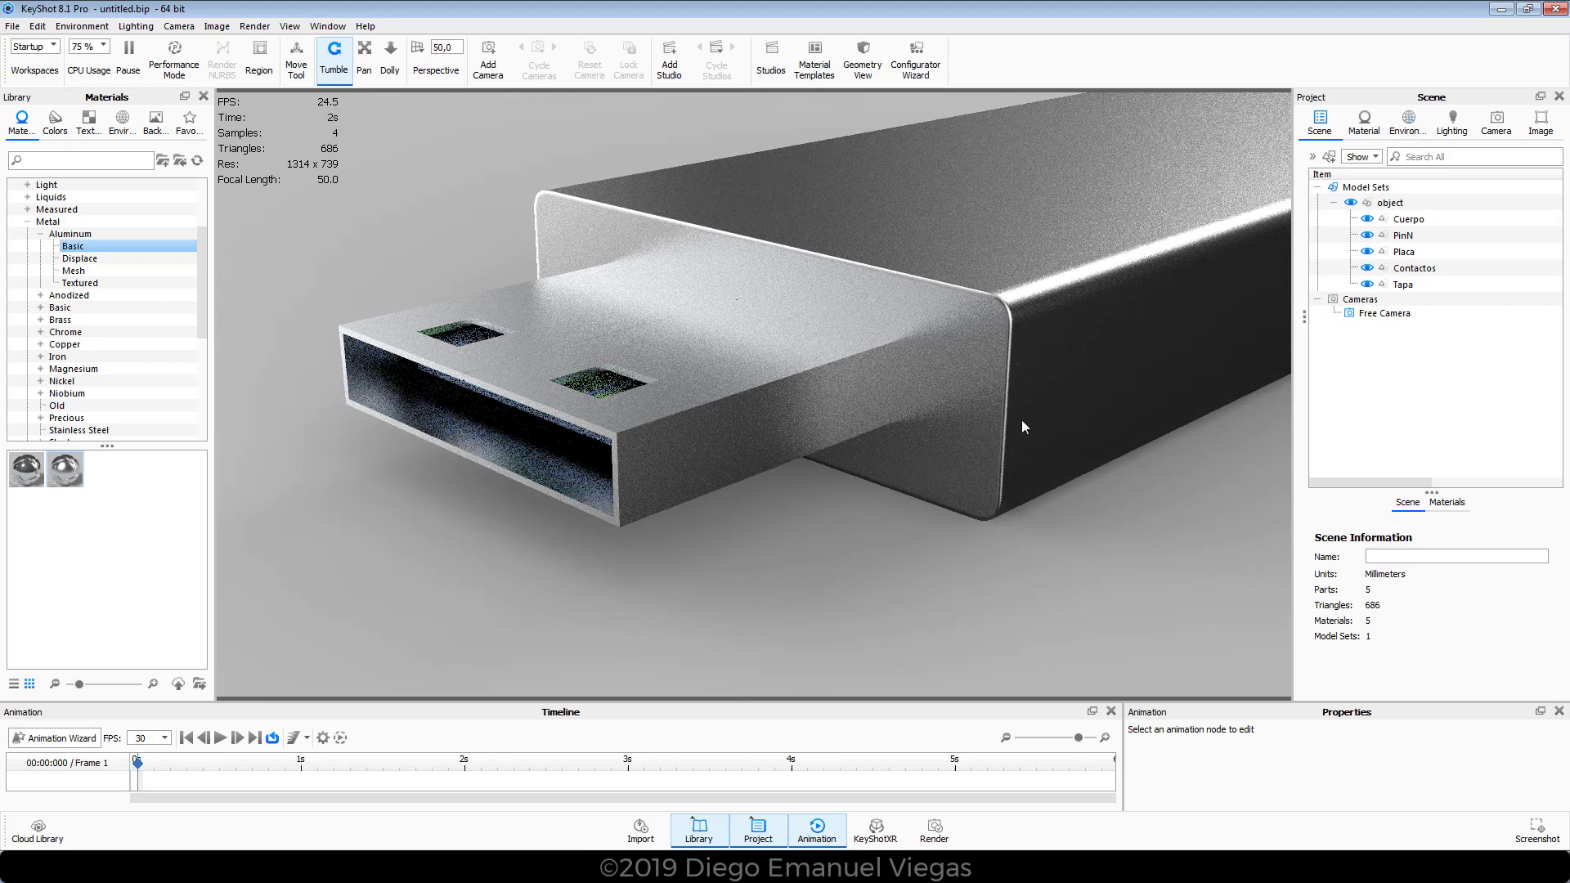
- Set the rounded edges radius of the PinN connector to 0,05 mm and inspect its edges from several angles
left_click(656, 419)
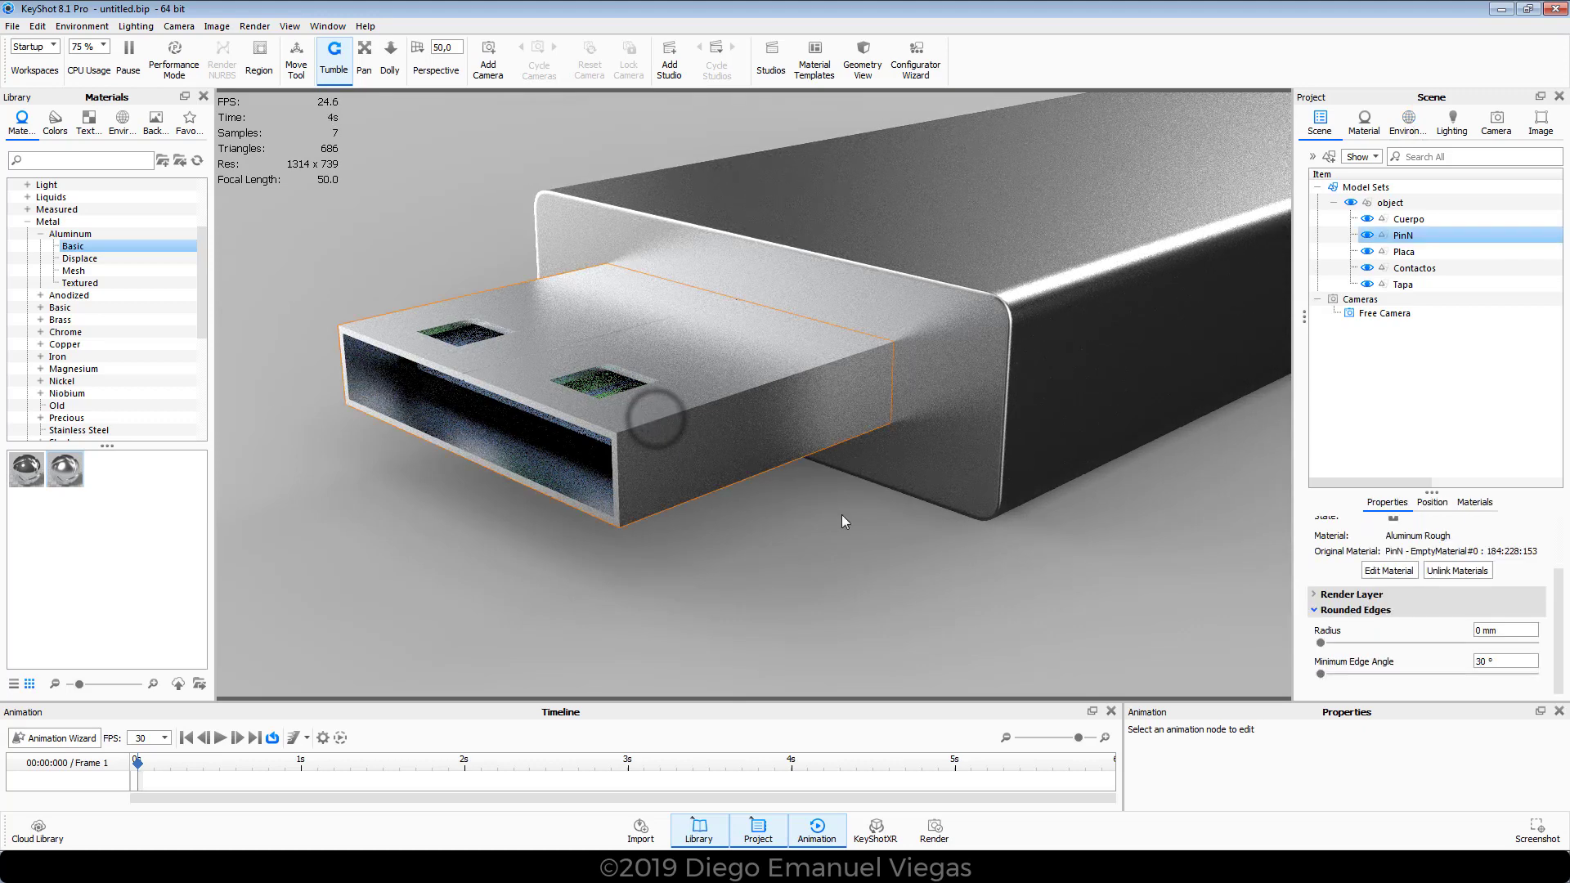
left_click_drag(1325, 643, 1334, 644)
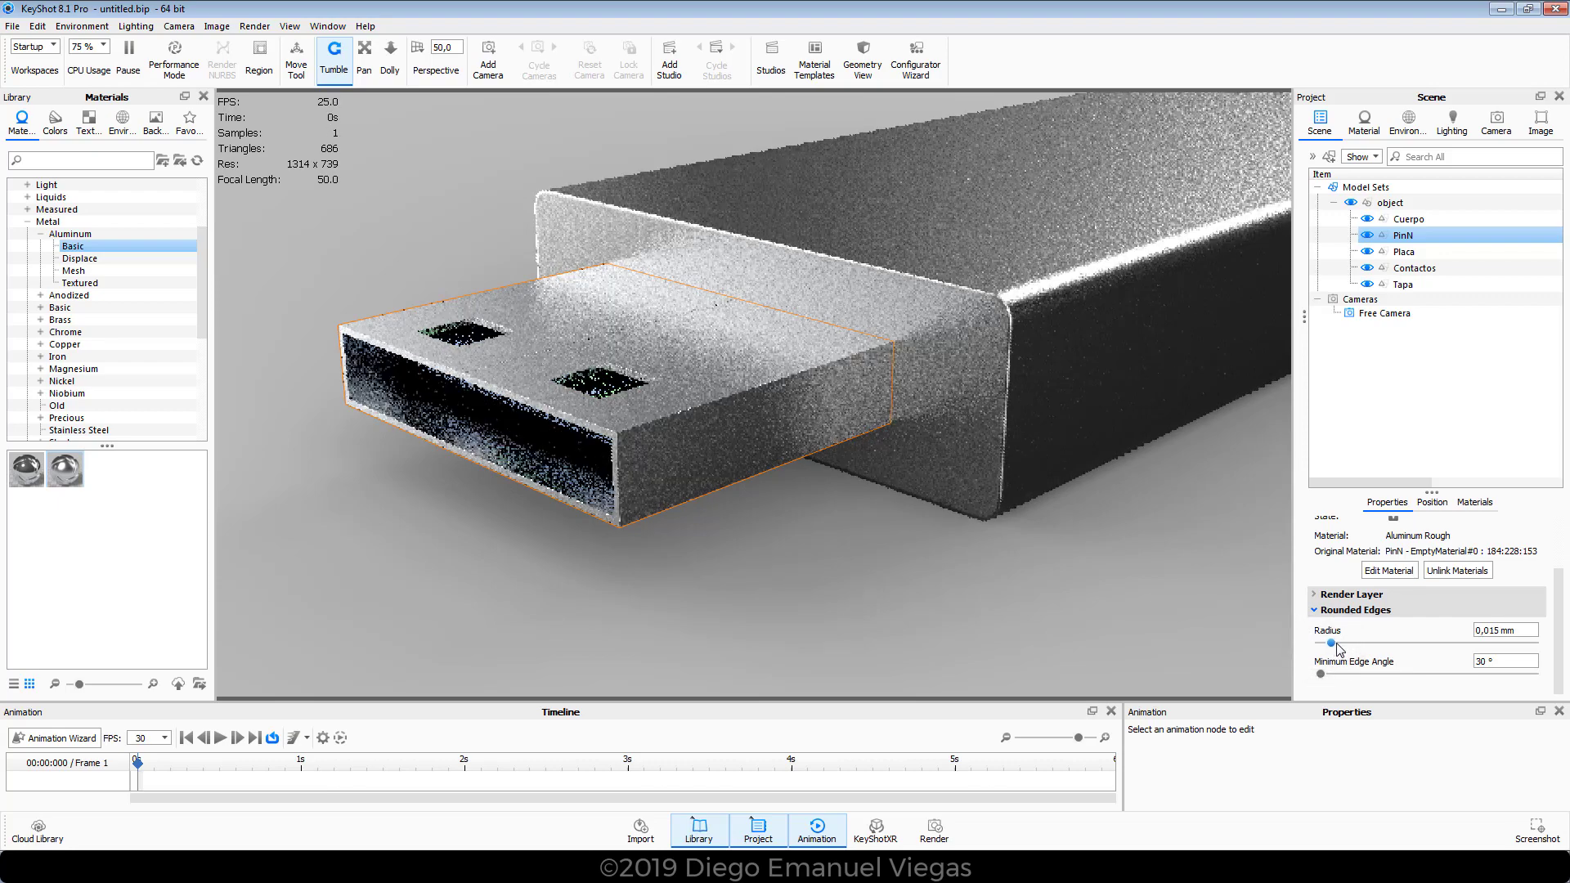
left_click_drag(1336, 644, 1350, 647)
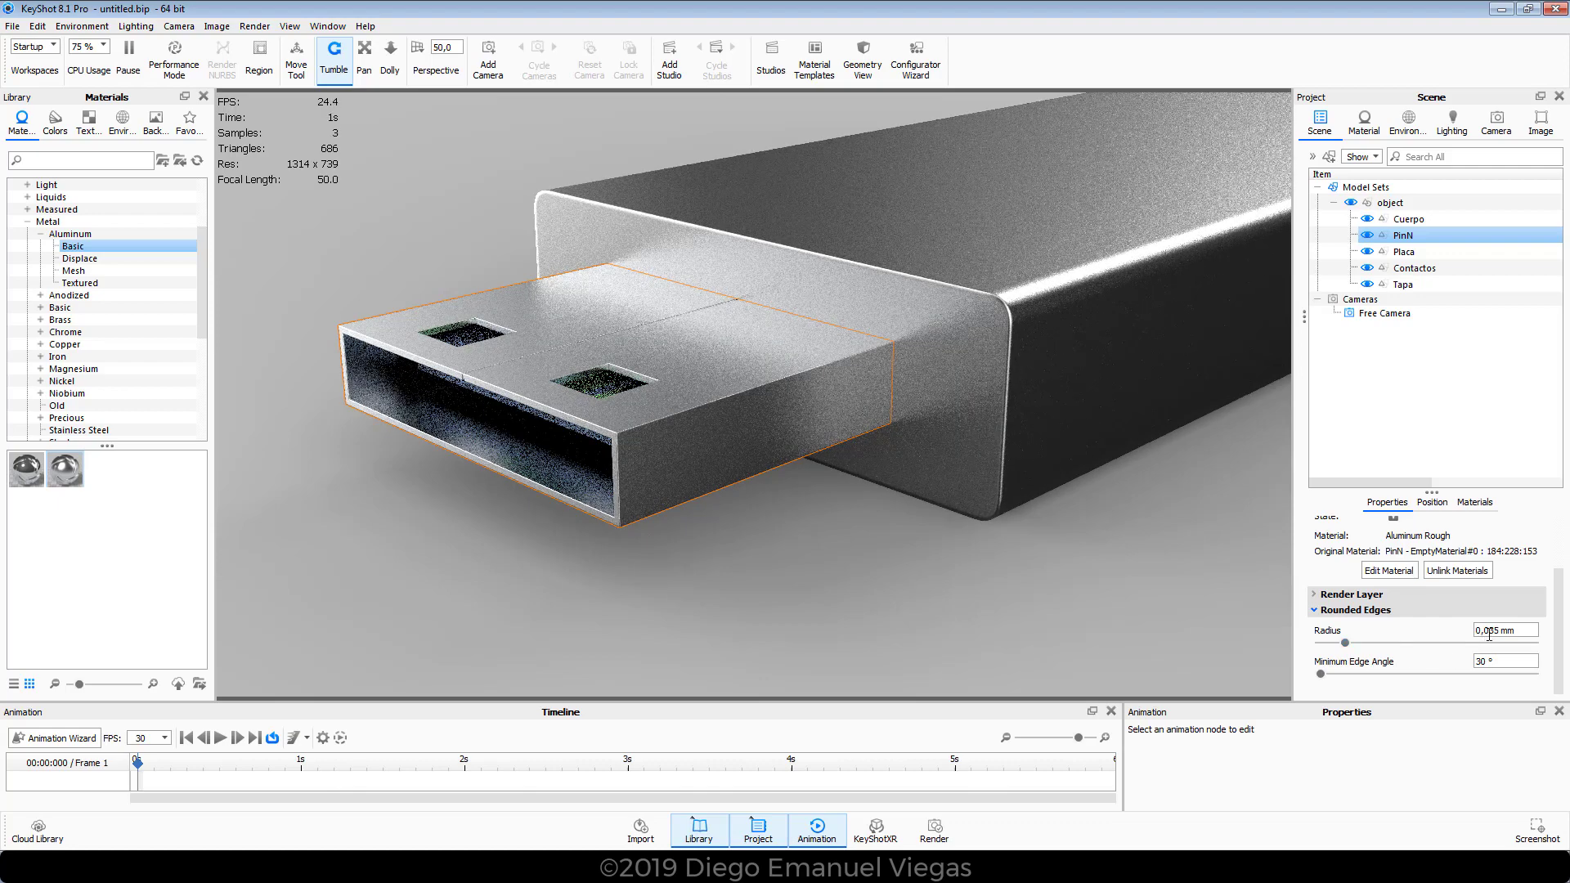
left_click_drag(1488, 636, 1567, 632)
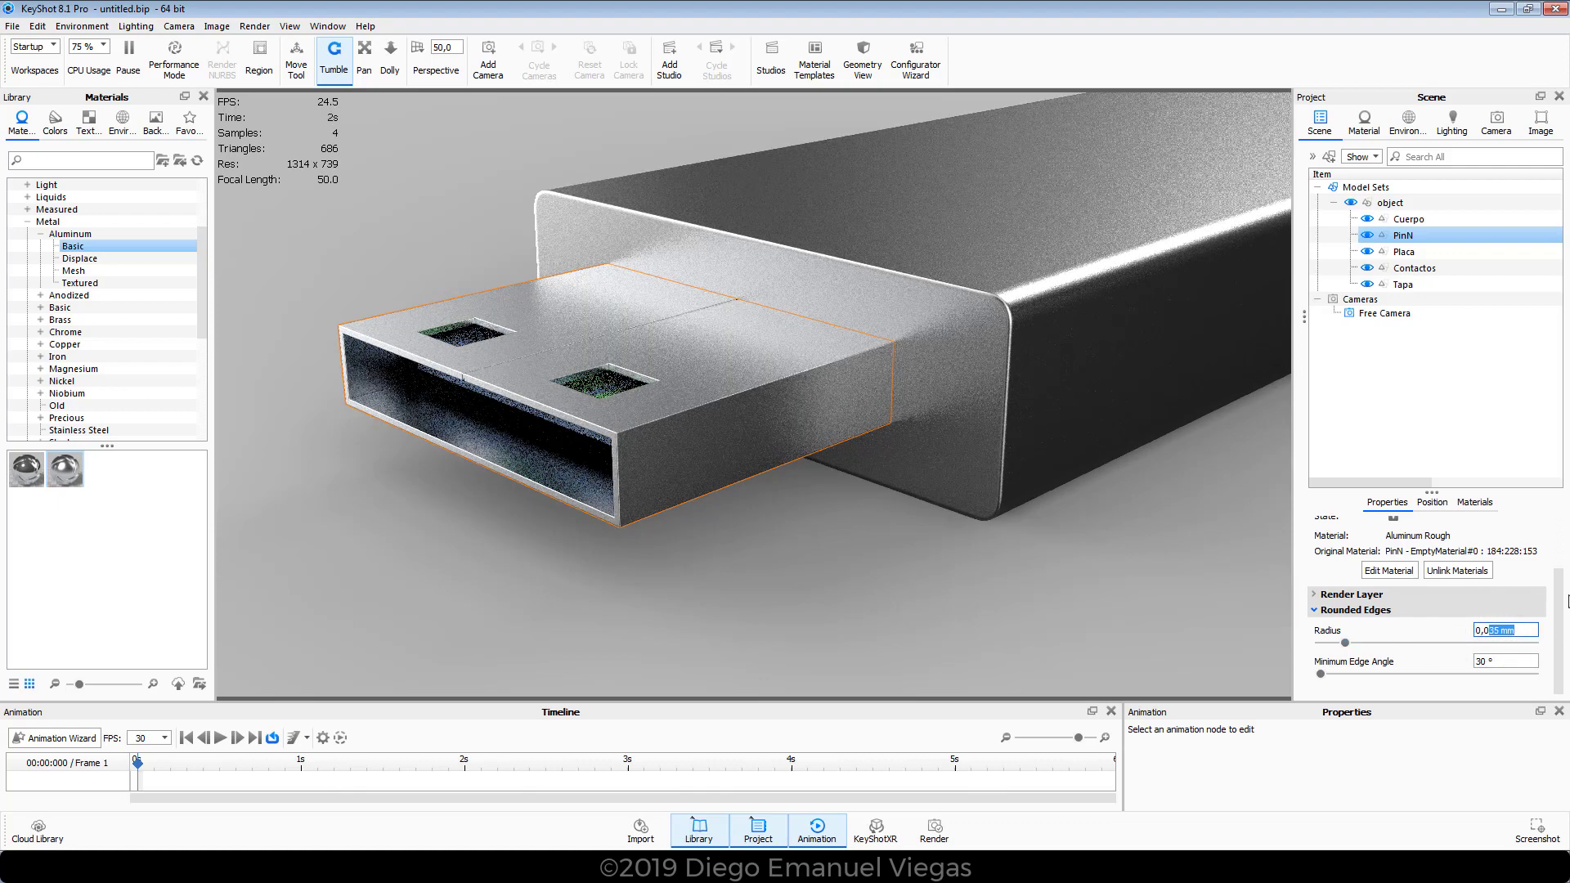
type("5")
key("Return")
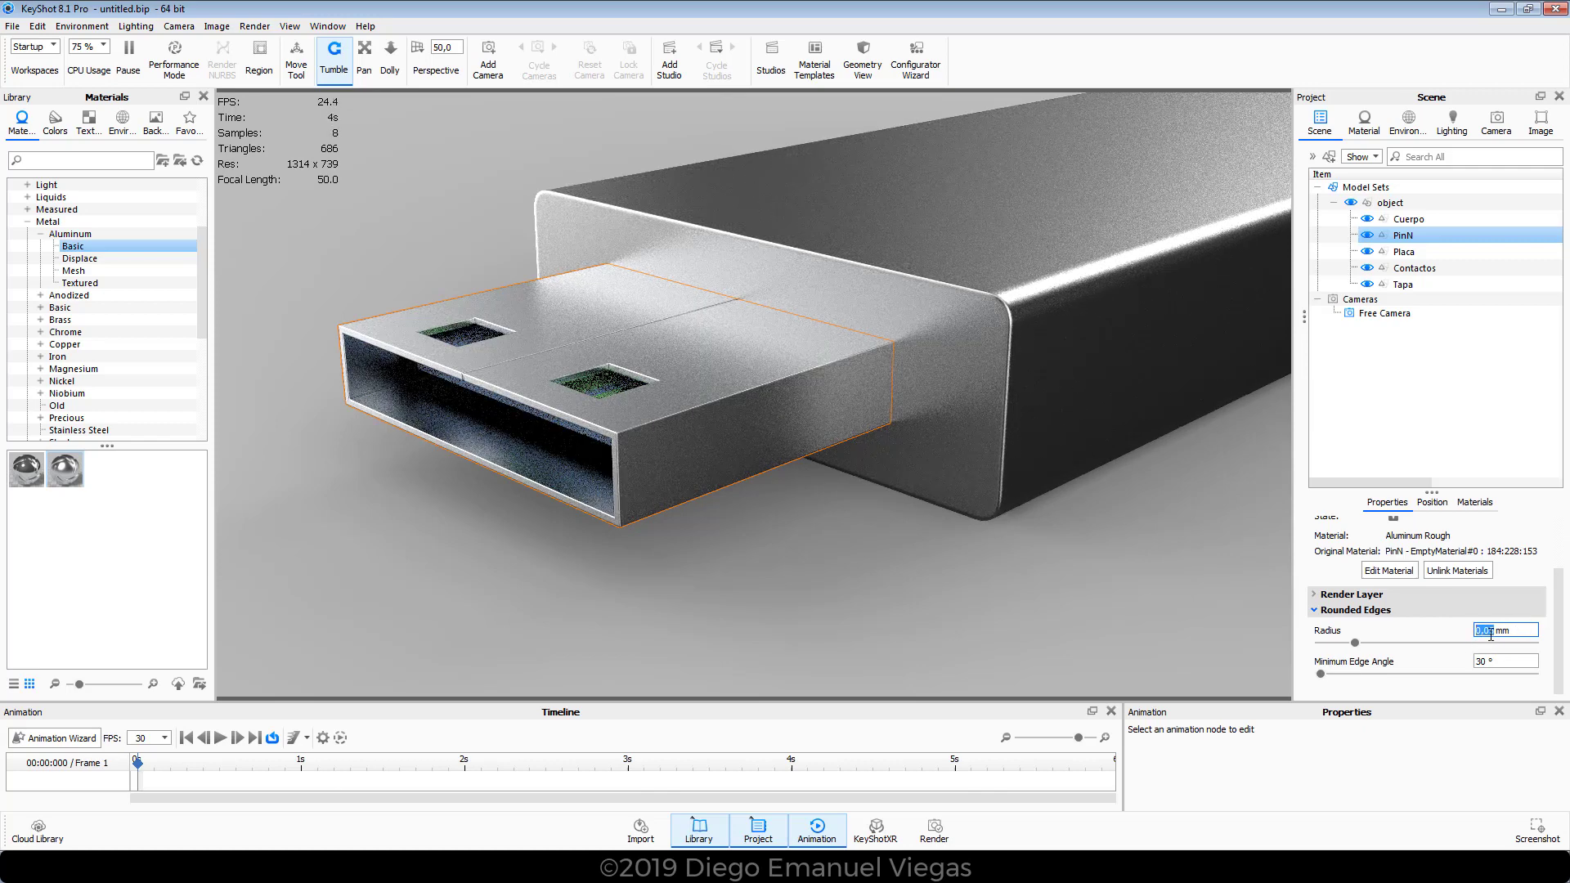
left_click(1067, 543)
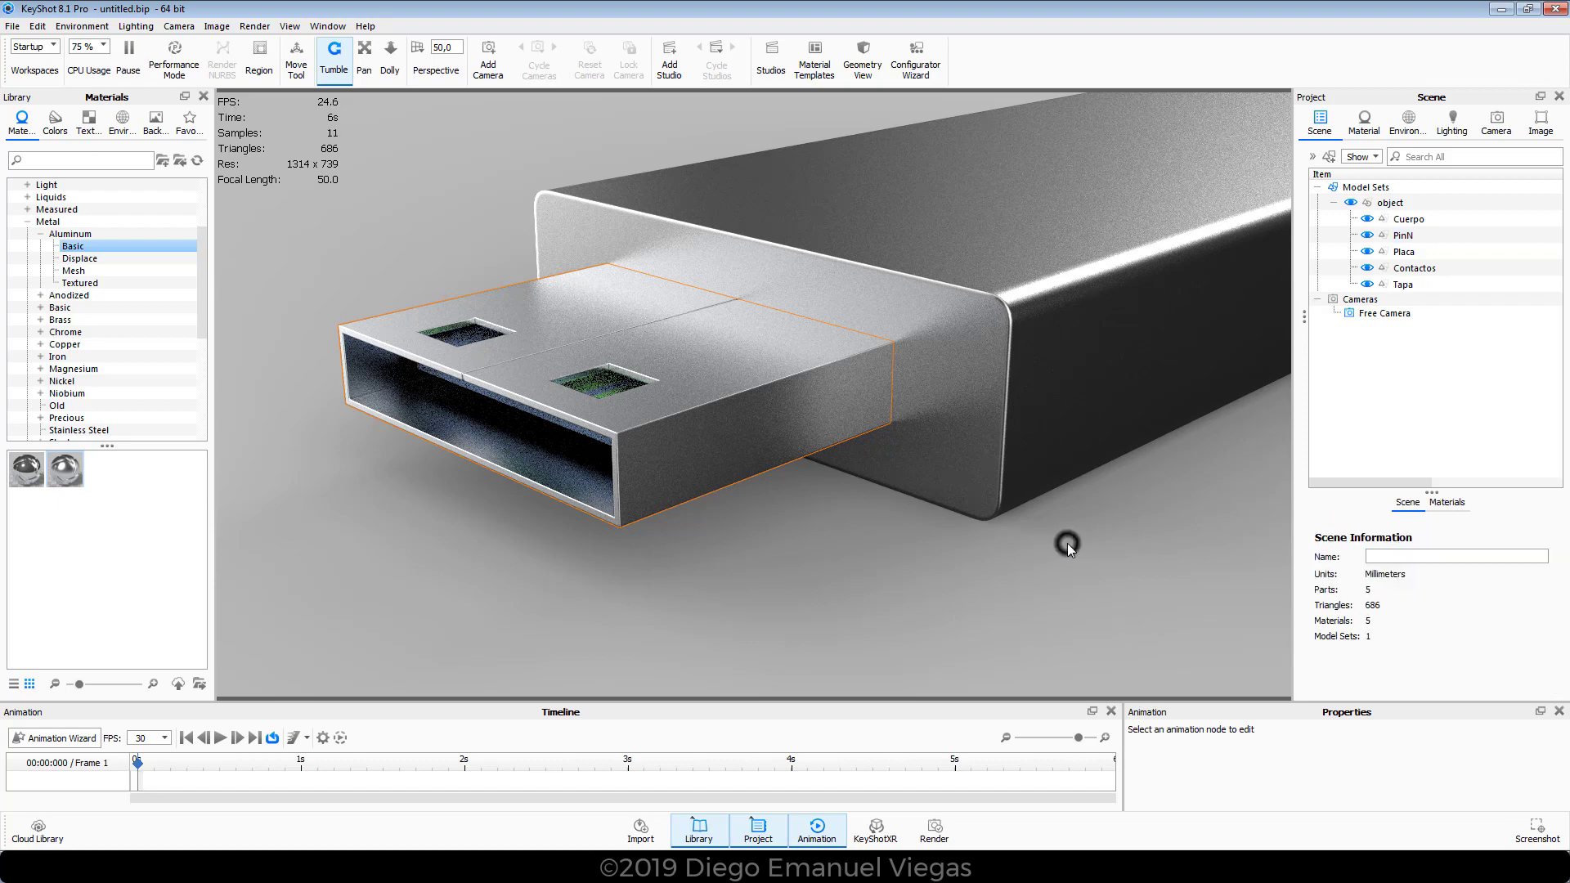
left_click_drag(826, 492, 723, 642)
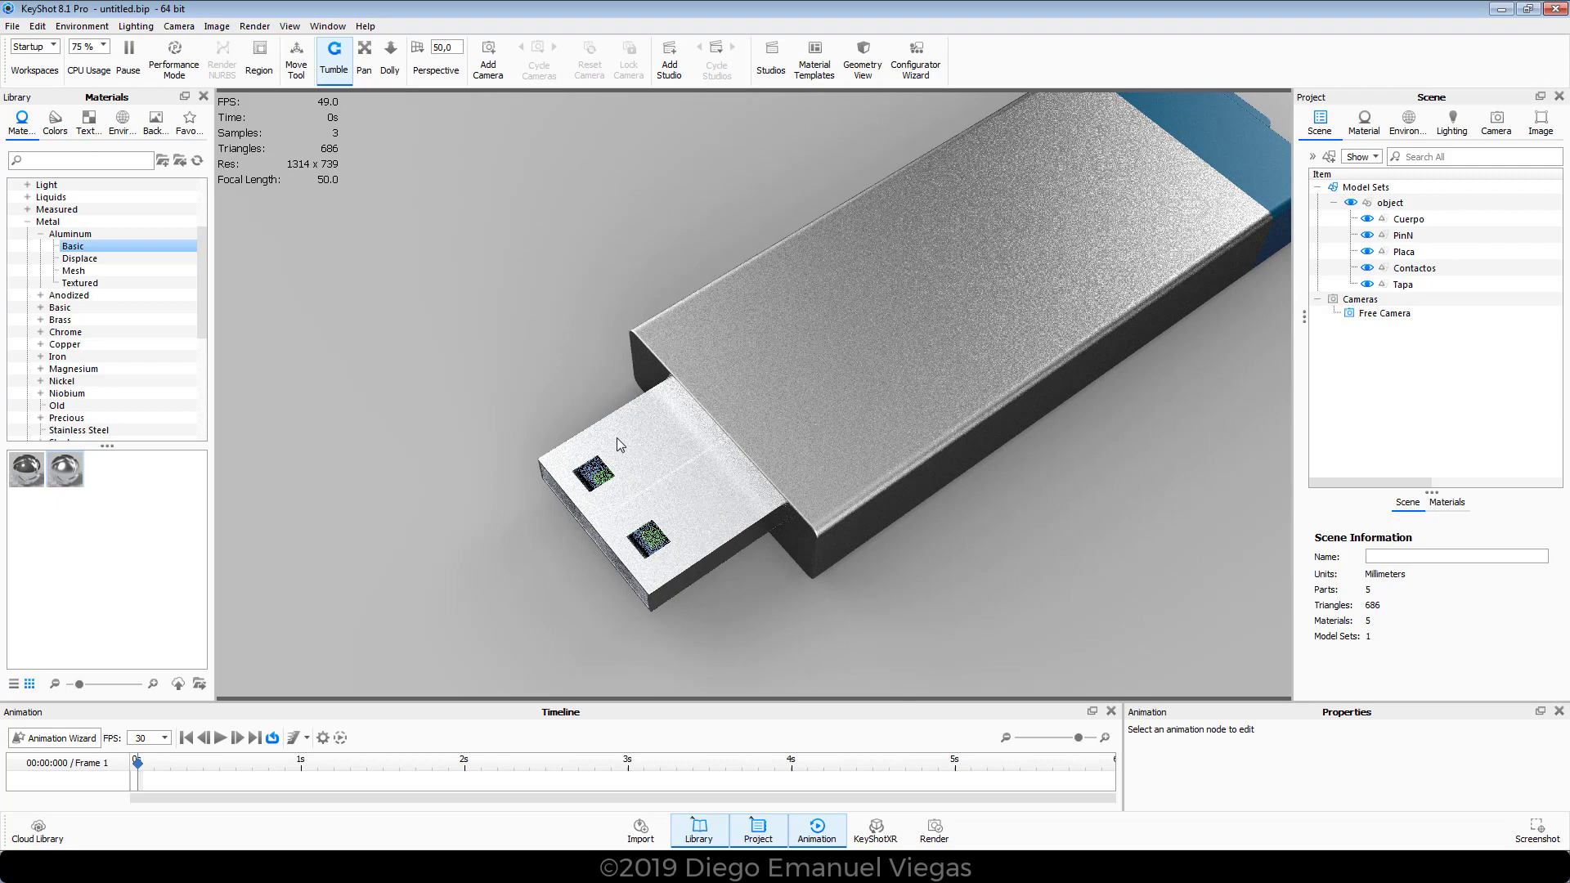
mouse_move(483, 363)
left_mouse_down()
mouse_move(496, 365)
mouse_move(486, 353)
left_mouse_up()
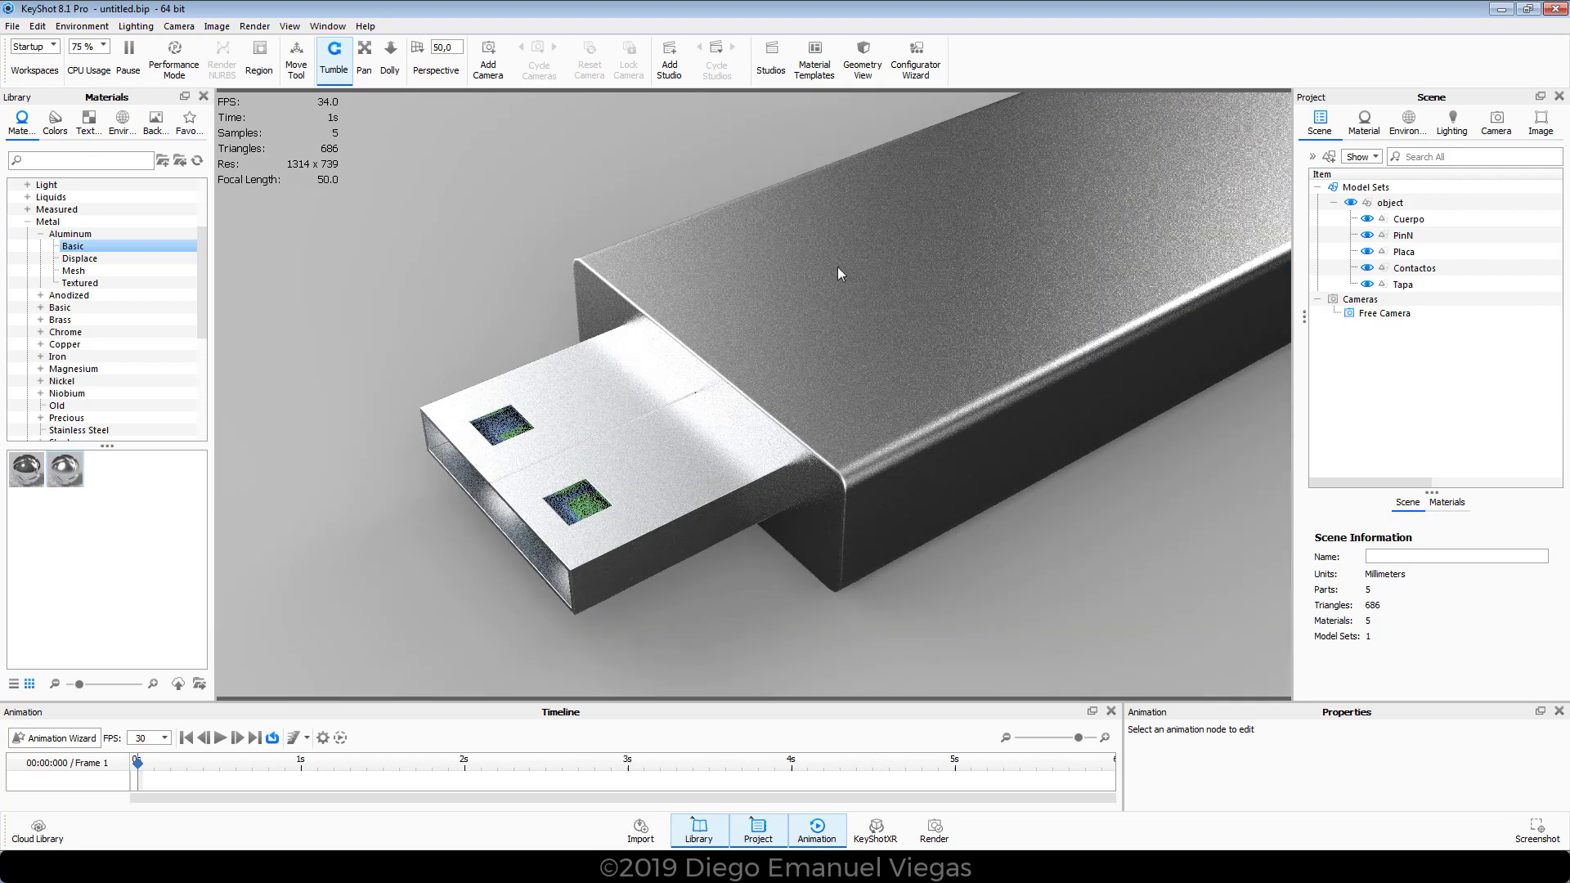
mouse_move(985, 597)
left_mouse_down()
mouse_move(1009, 562)
mouse_move(994, 569)
left_mouse_up()
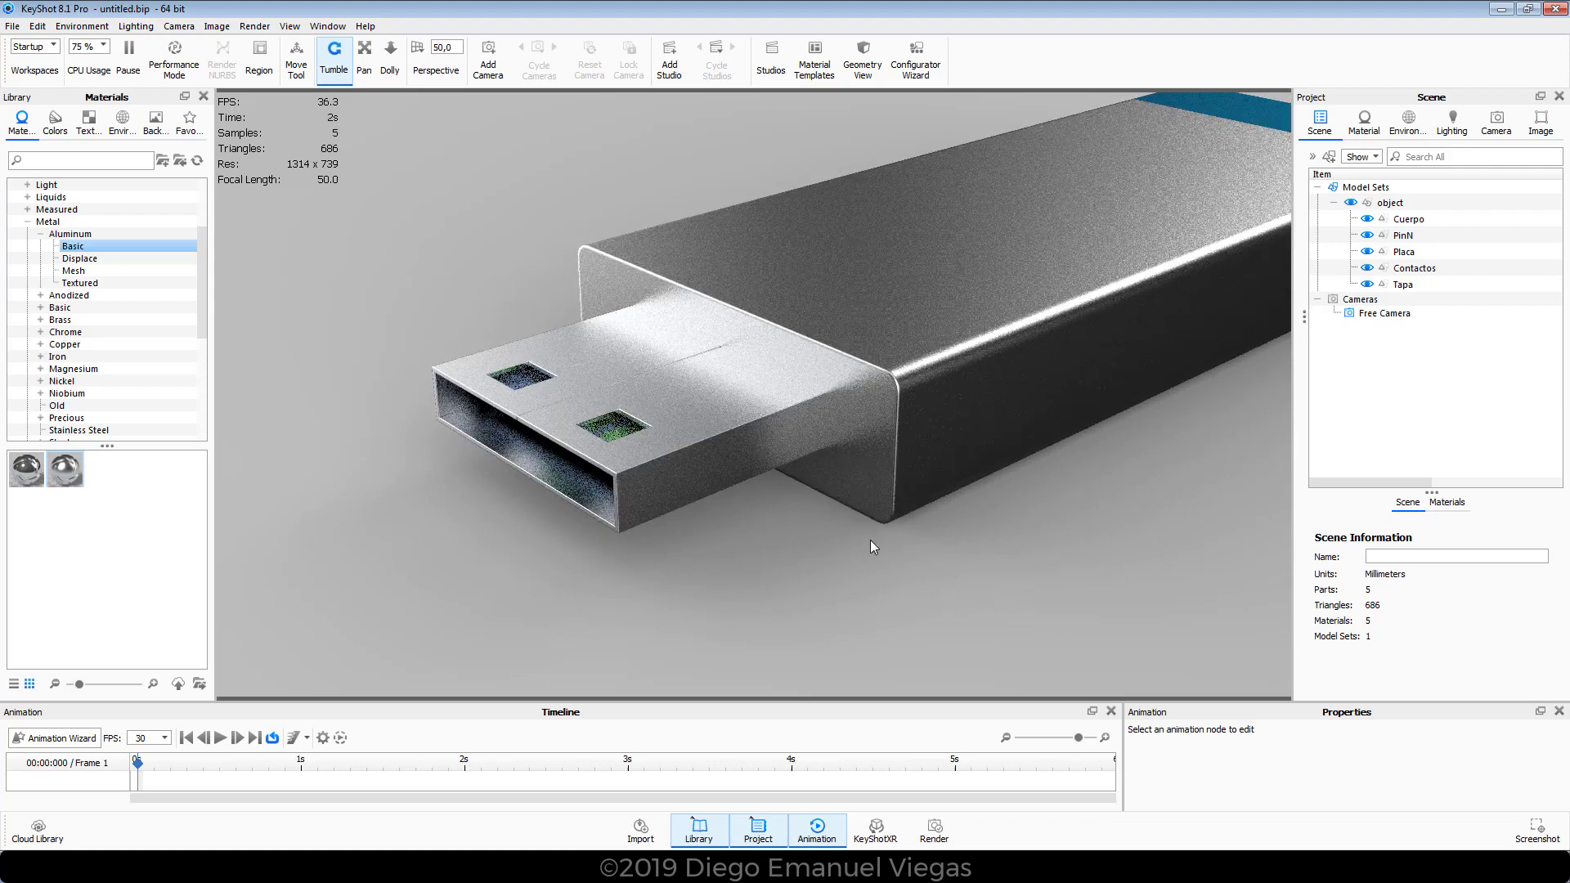
scroll(871, 533, "up", 3)
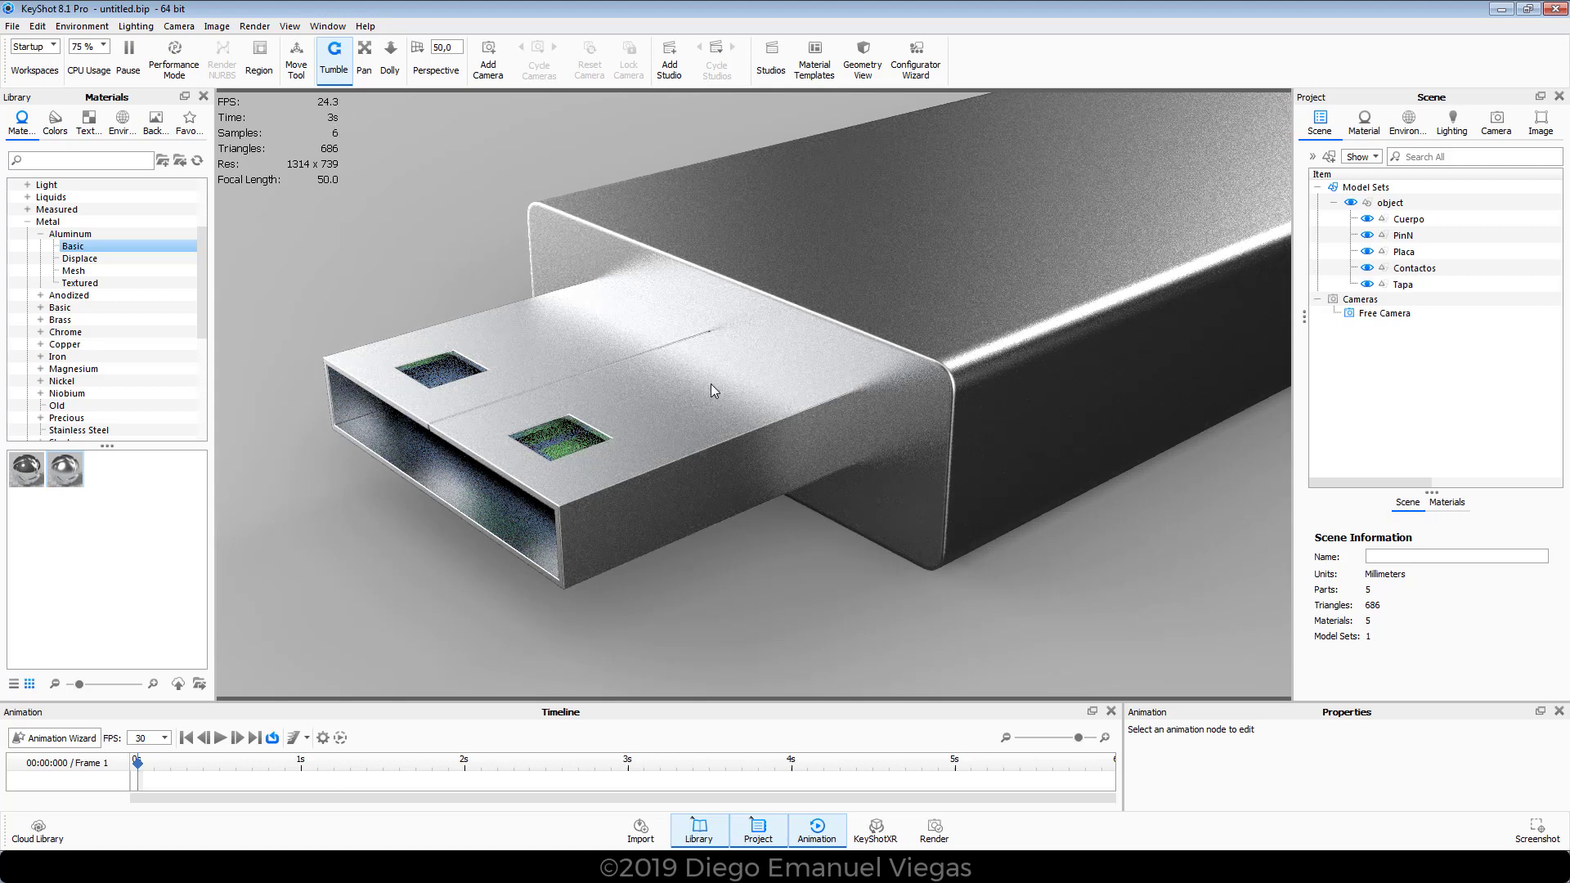
- Change the metal type of the connector's Aluminum Rough material to Color and check the look on the pendrive
double_click(490, 415)
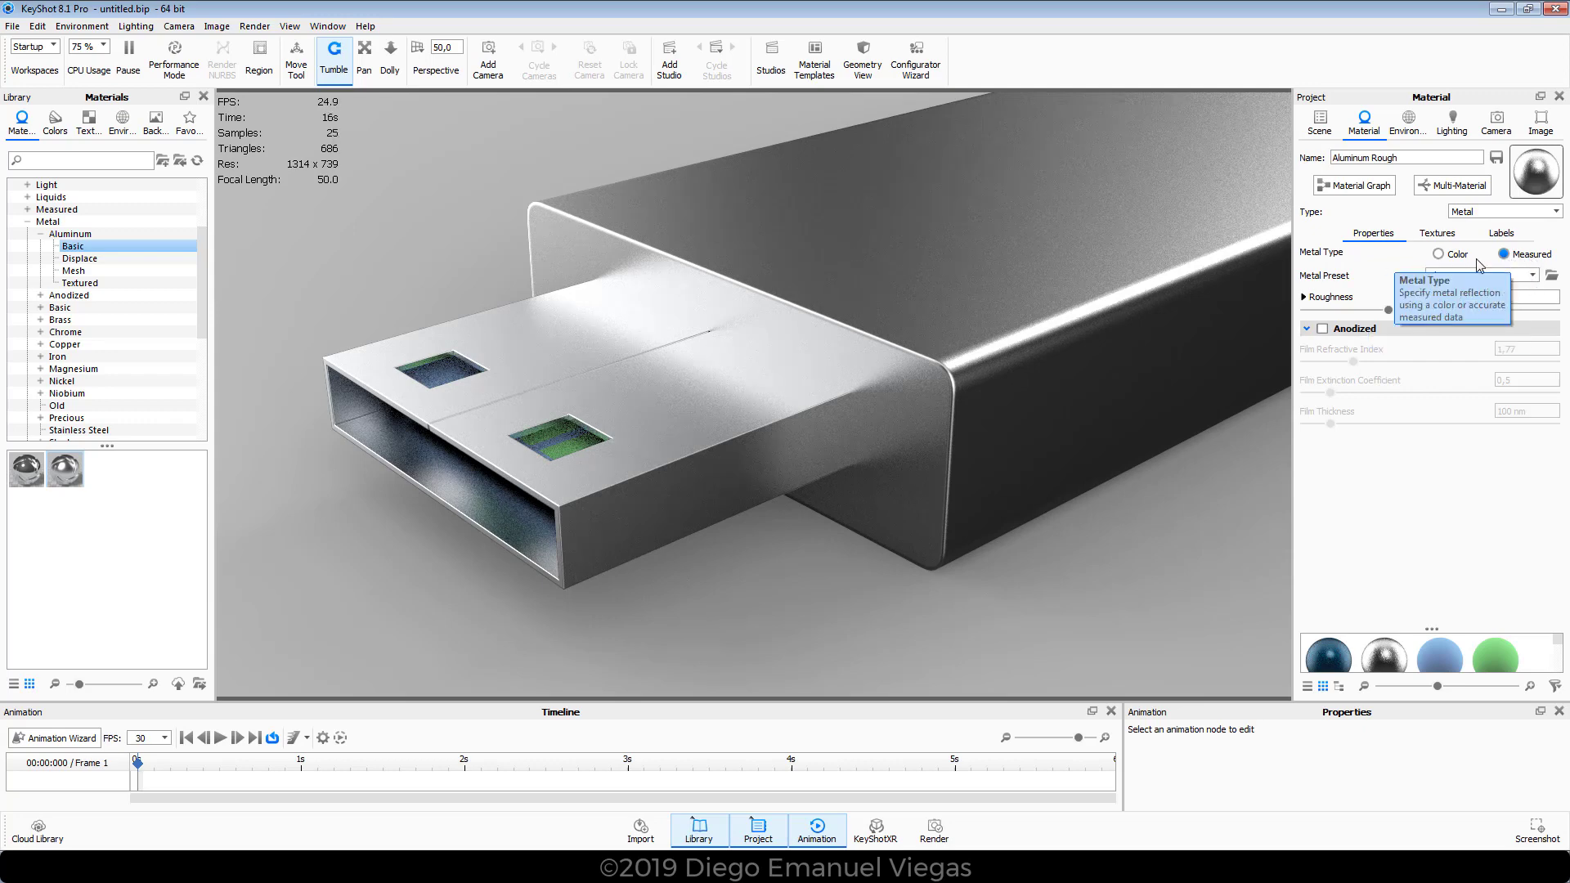
left_click(1440, 255)
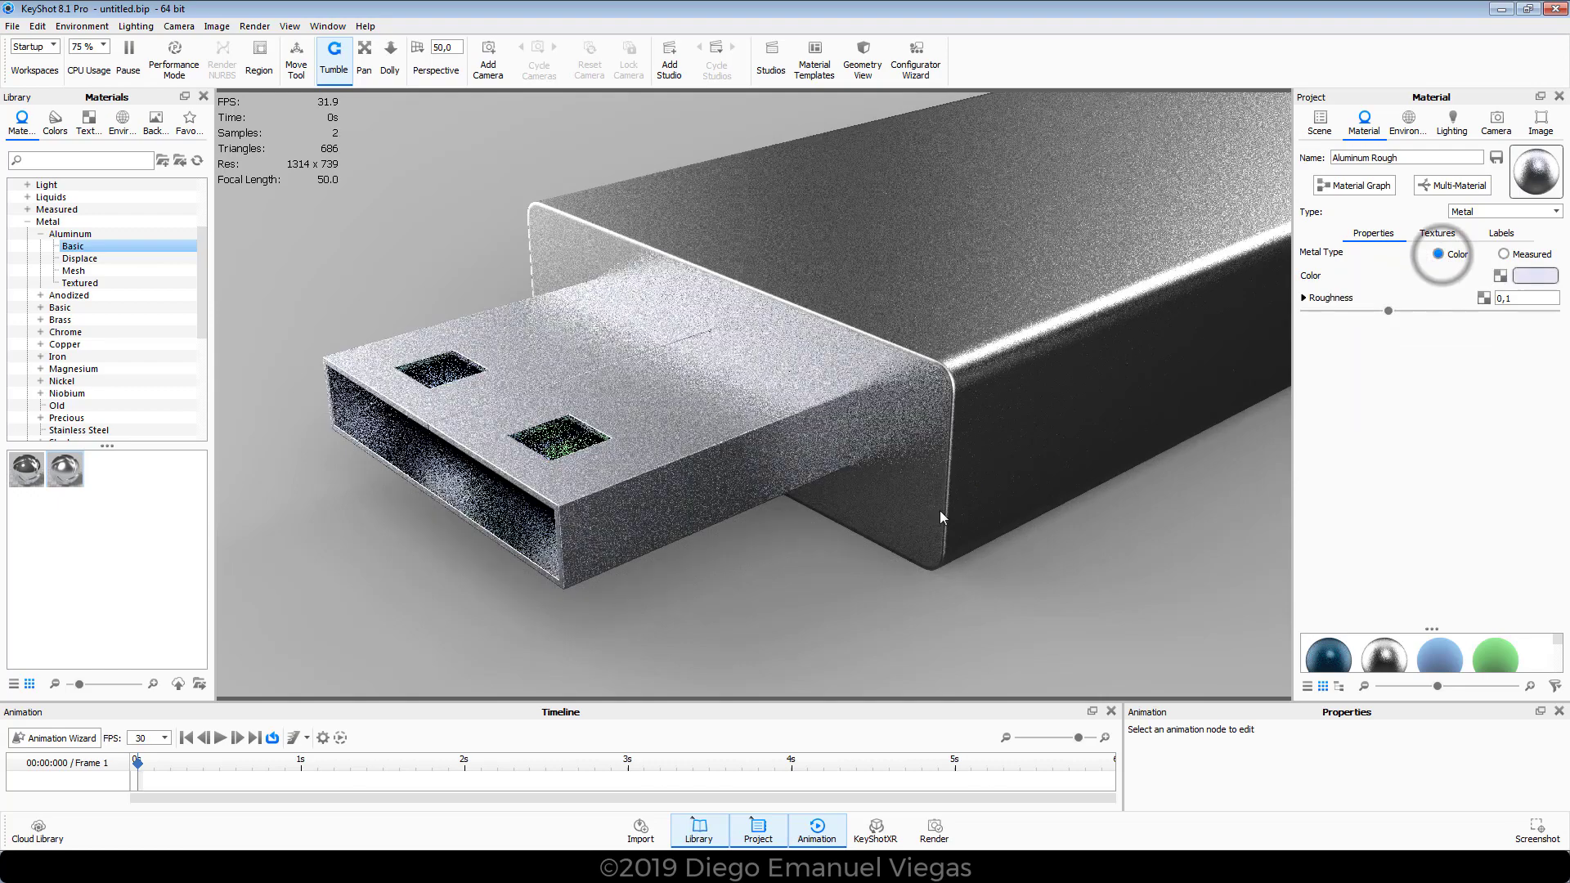
left_click_drag(939, 510, 664, 572)
scroll(832, 539, "down", 2)
scroll(838, 541, "up", 4)
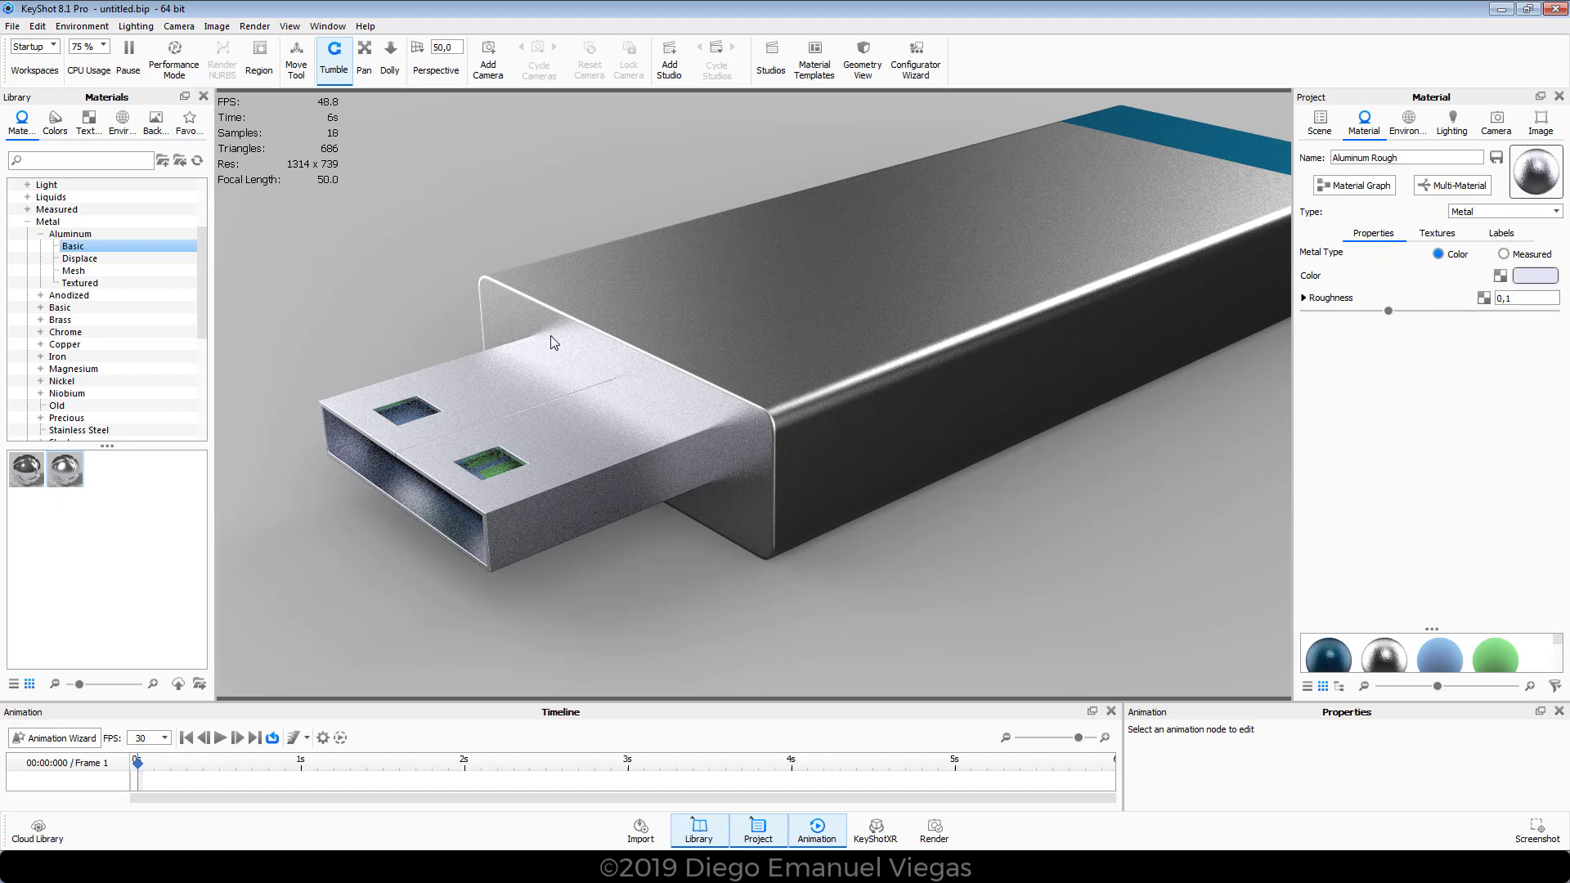
left_click_drag(695, 610, 672, 595)
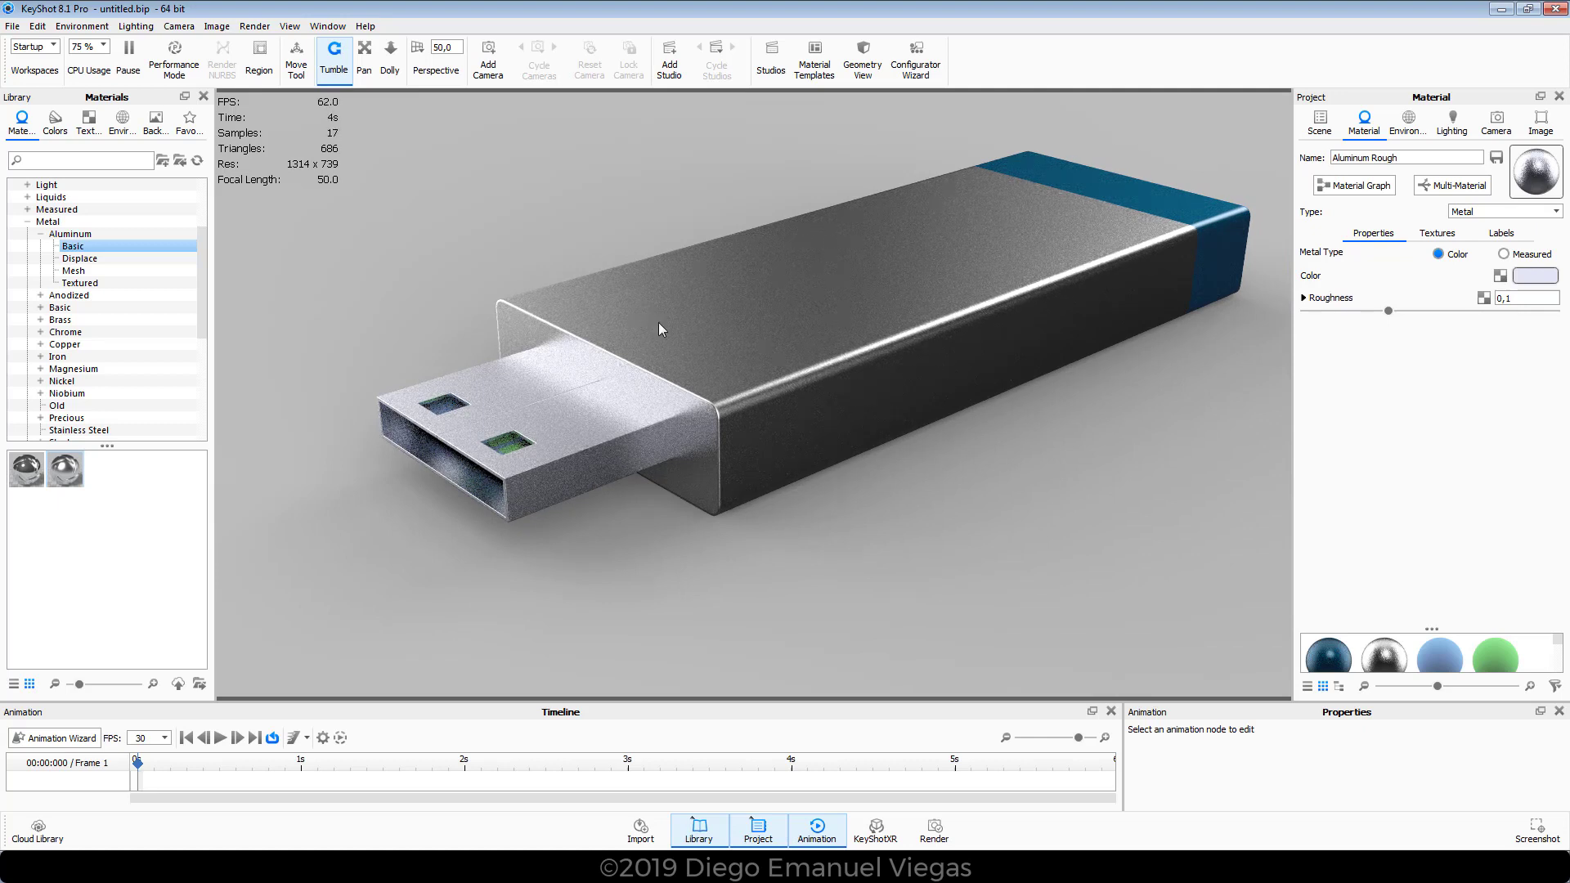
- Open the pendrive body's Titanium Rough material in the Material Graph and move the graph window fully into view
double_click(685, 319)
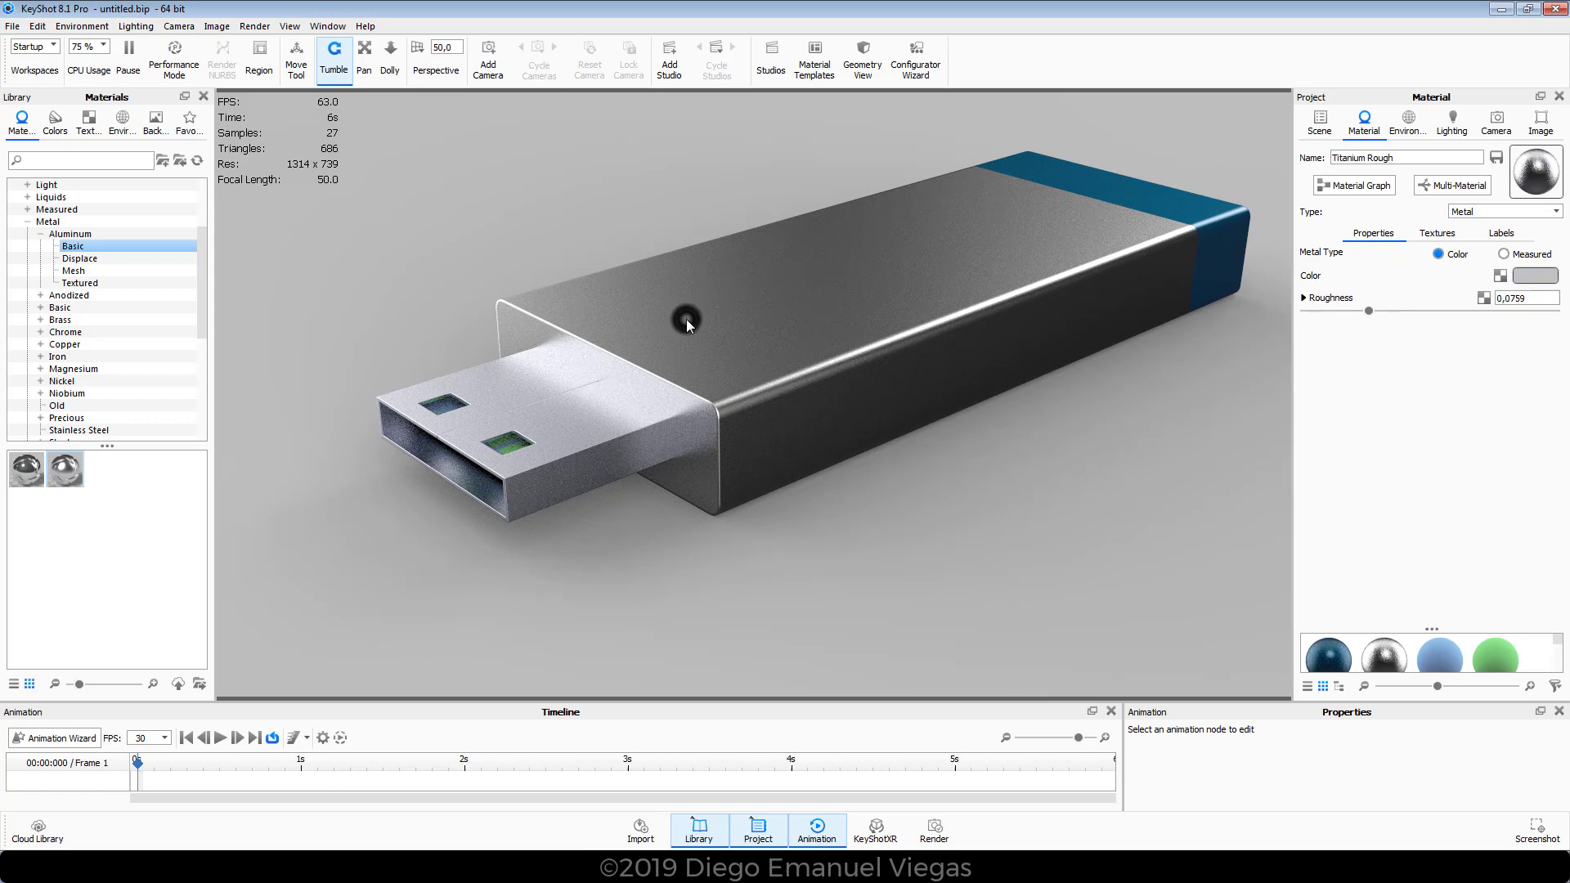
left_click(1362, 185)
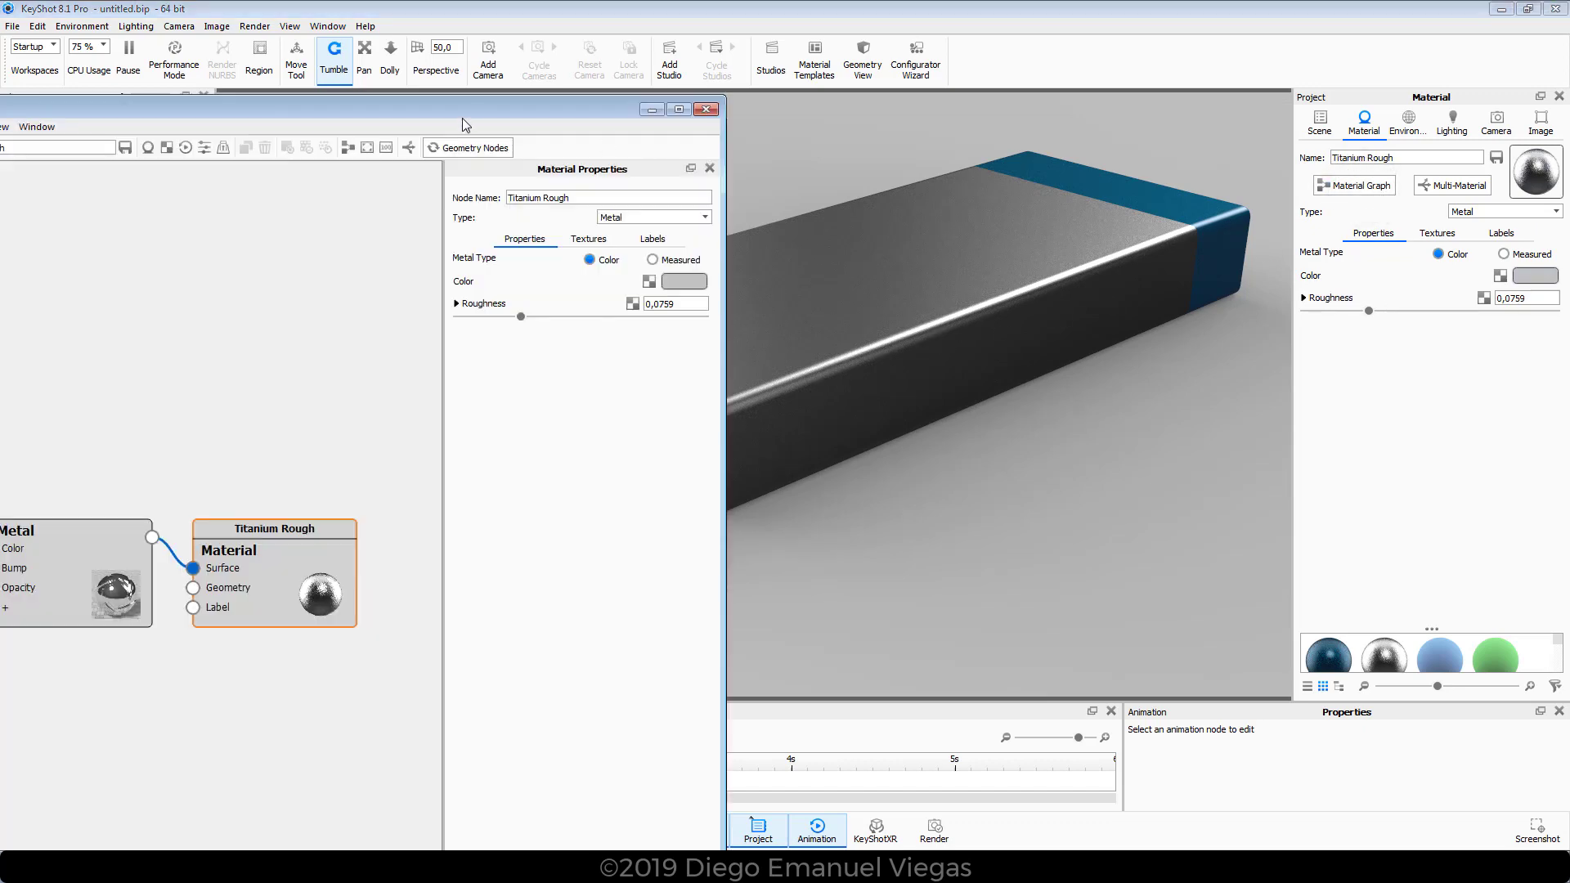
left_click_drag(858, 33, 773, 147)
left_click_drag(773, 147, 680, 58)
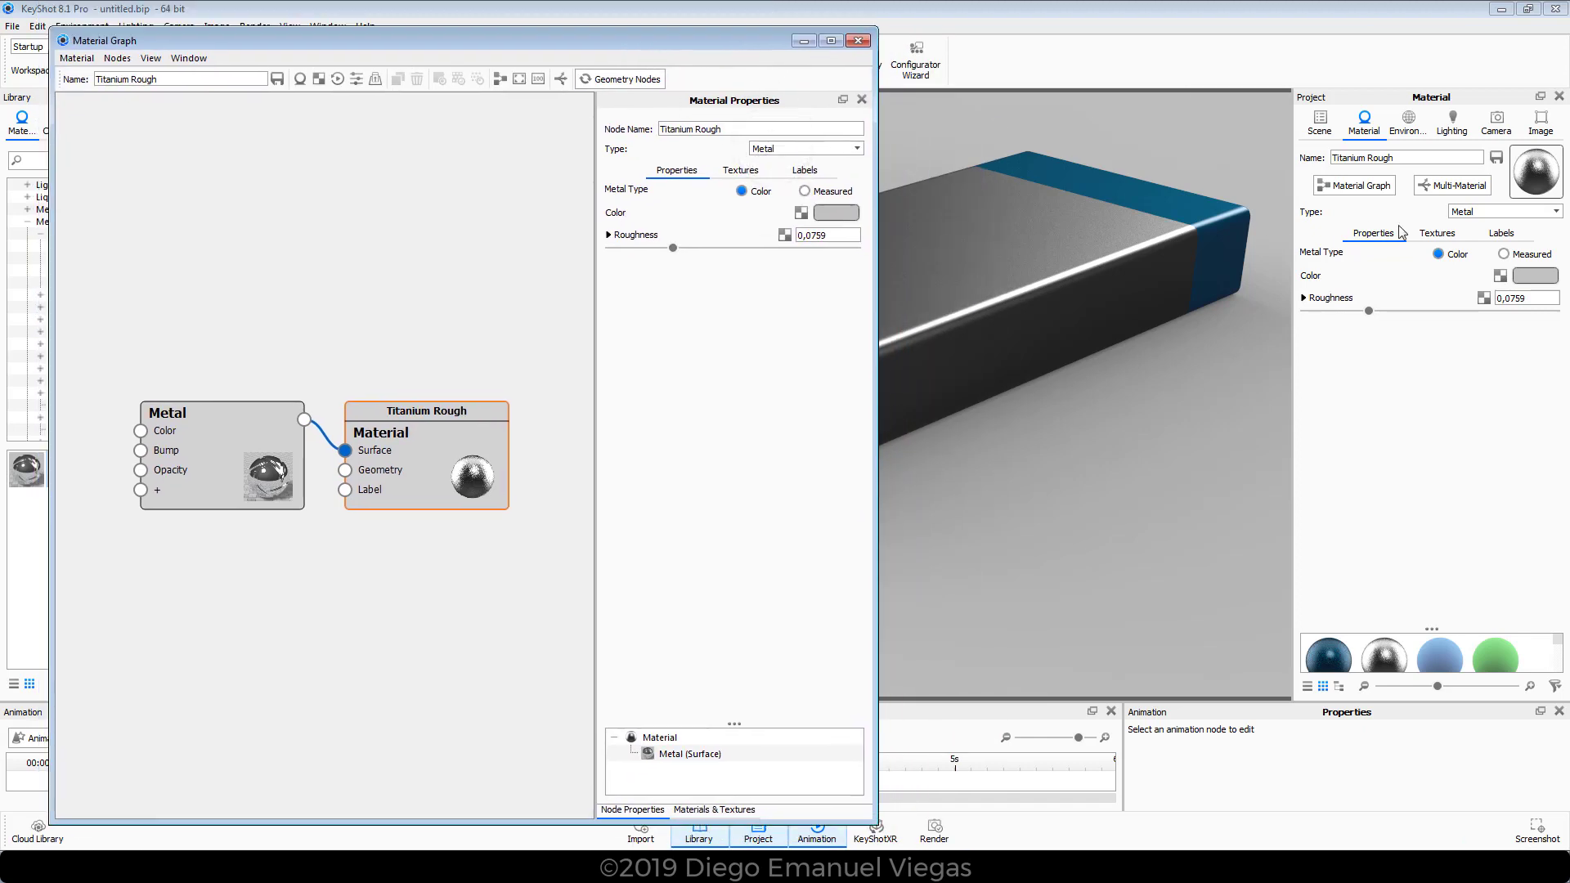
- Hide the project settings and shrink the Material Graph window so the pendrive stays visible beside it
left_click(1559, 96)
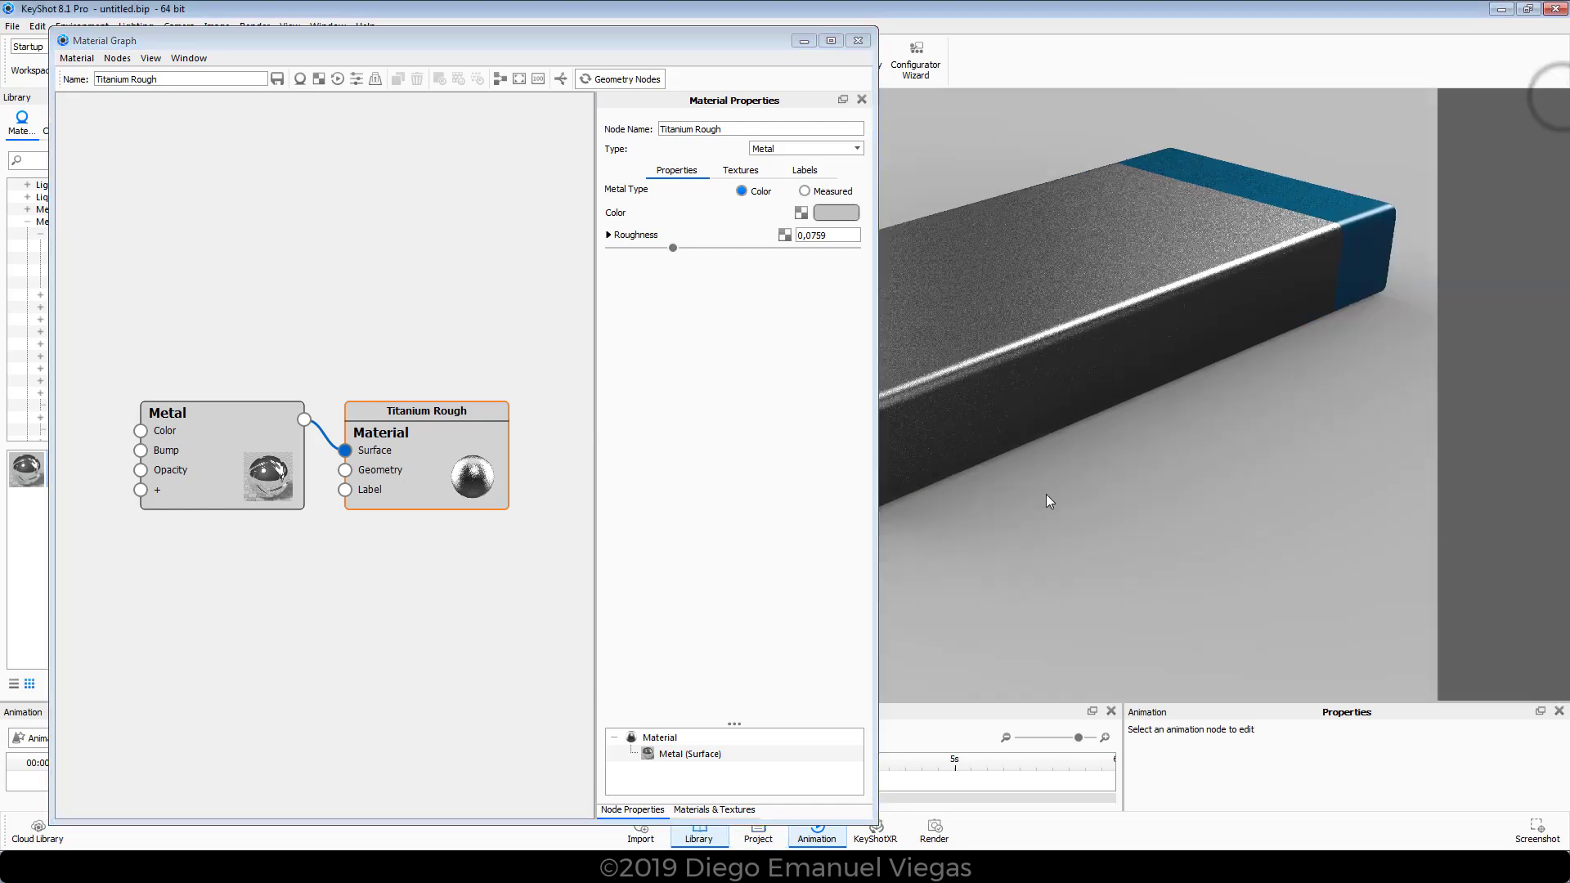
left_click_drag(876, 29, 952, 229)
left_click_drag(763, 249, 741, 71)
left_click_drag(904, 218, 746, 219)
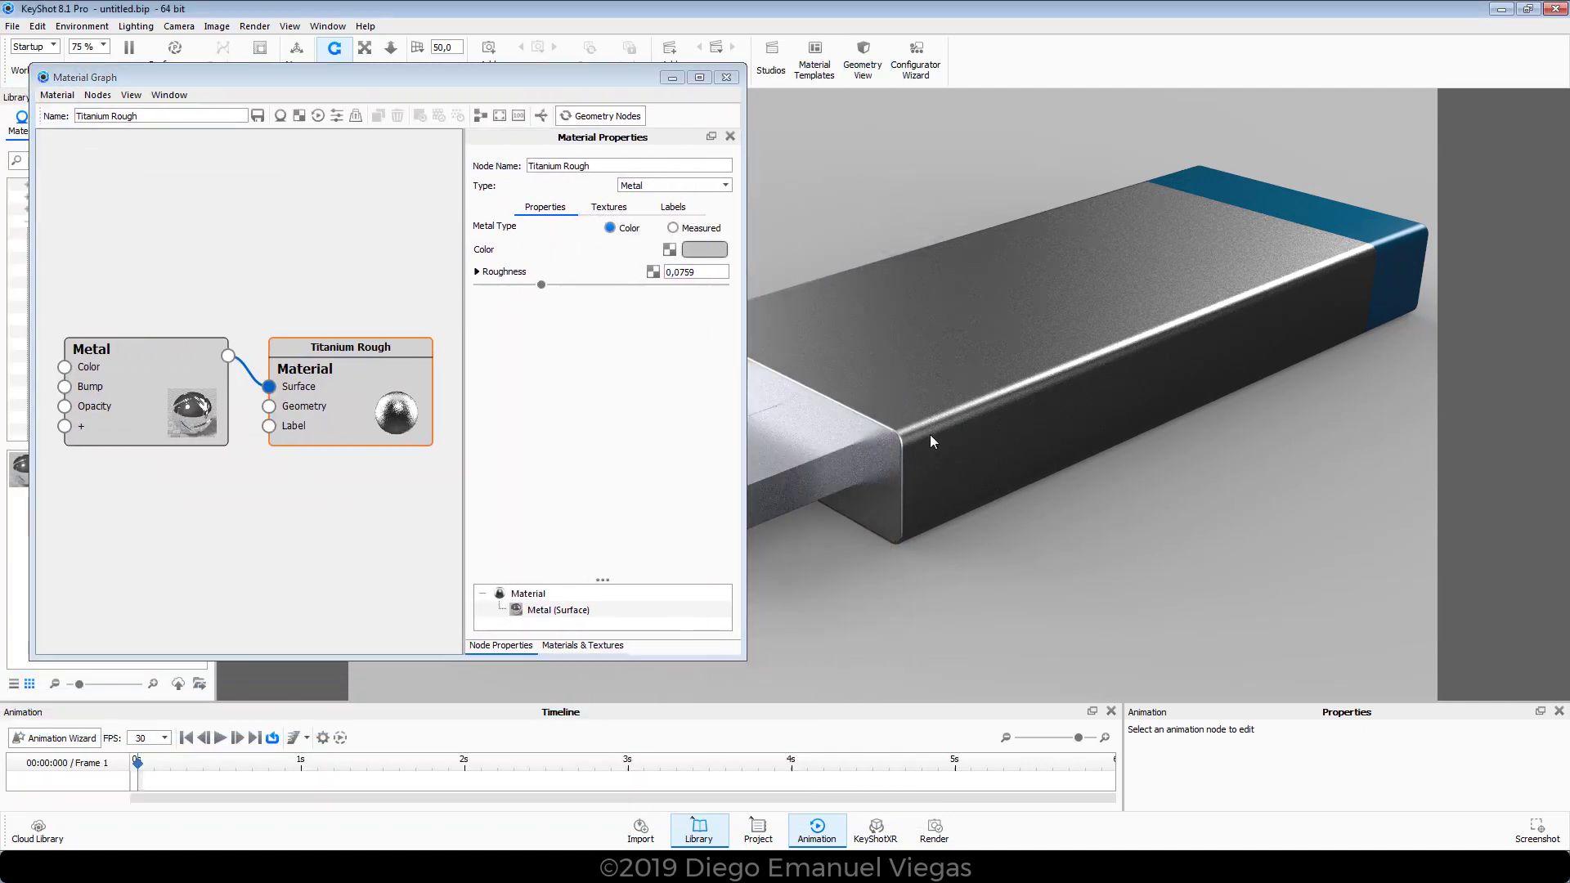
scroll(924, 431, "down", 5)
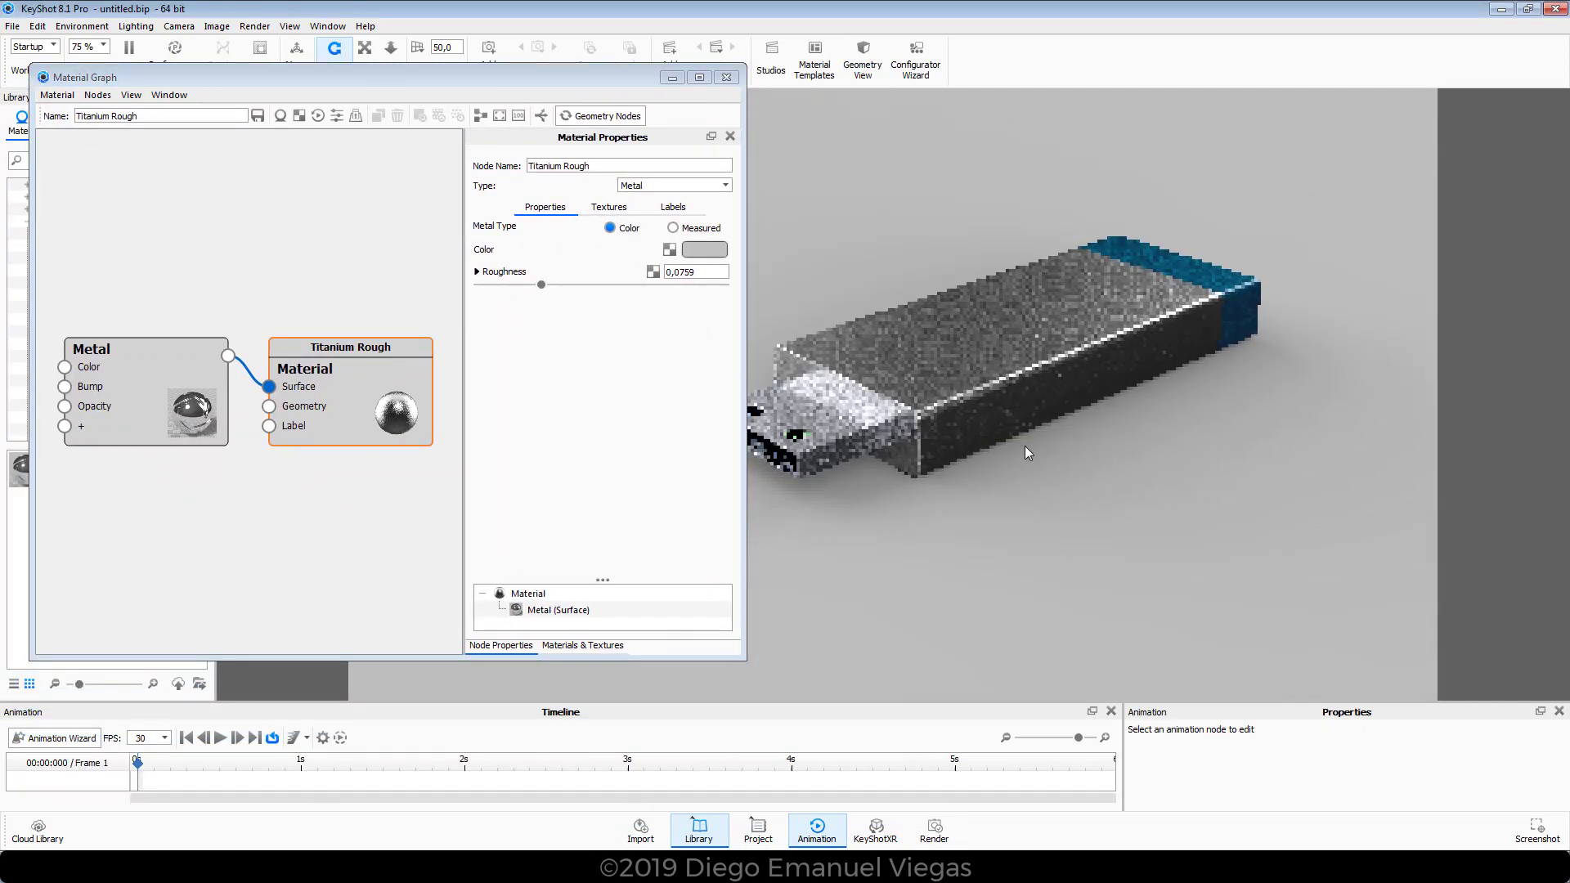
scroll(1024, 445, "up", 5)
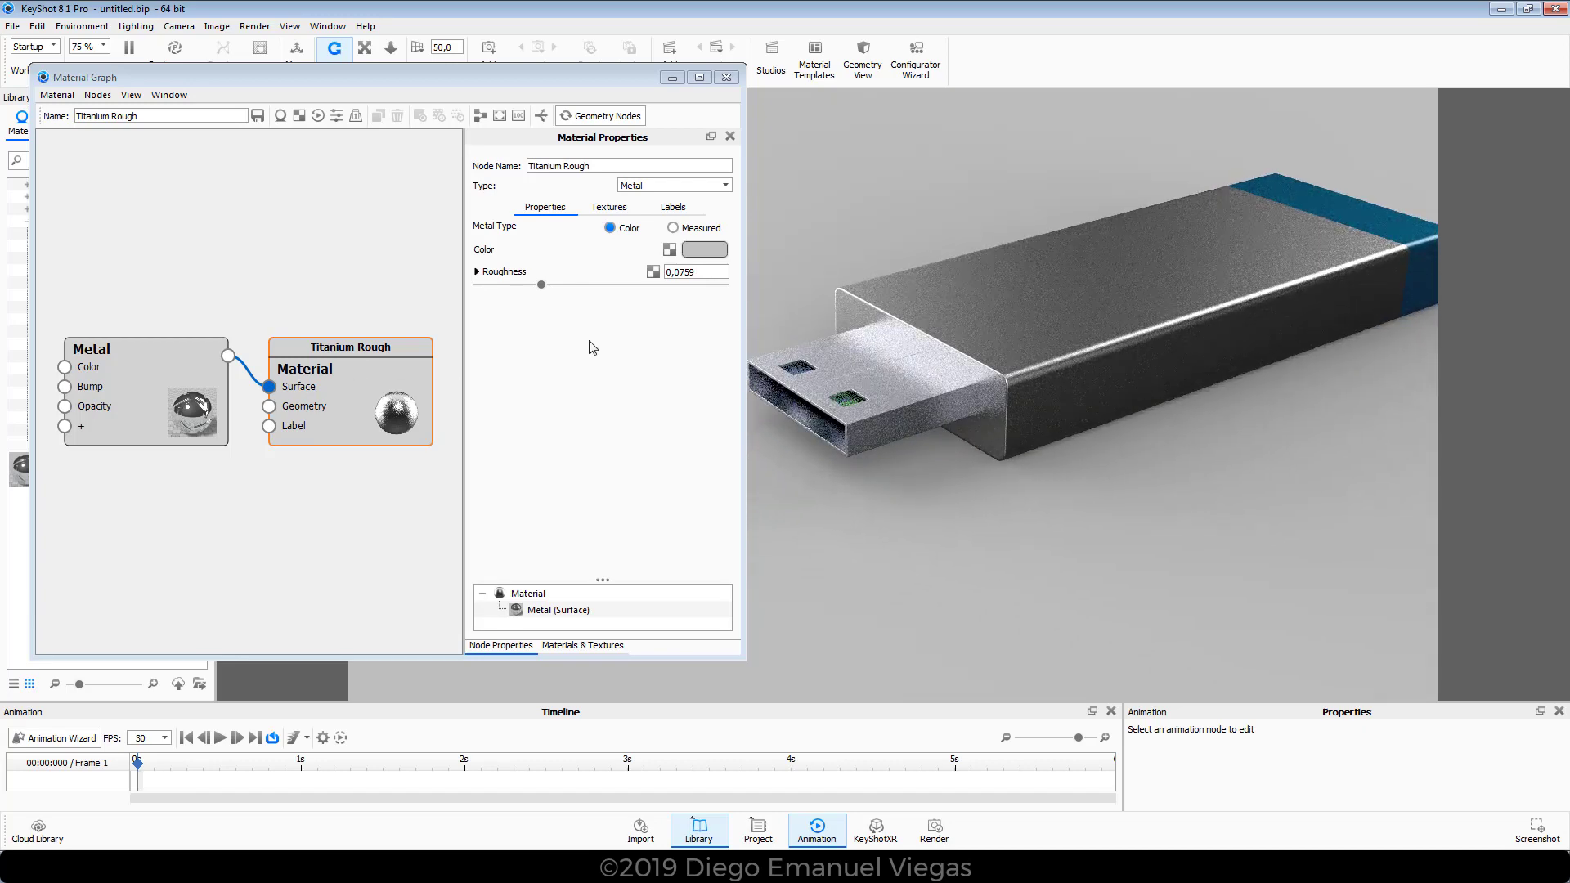
- Add an Occlusion texture node above the Metal node in the Titanium Rough graph and arrange the nodes with more space
left_click_drag(342, 349, 353, 350)
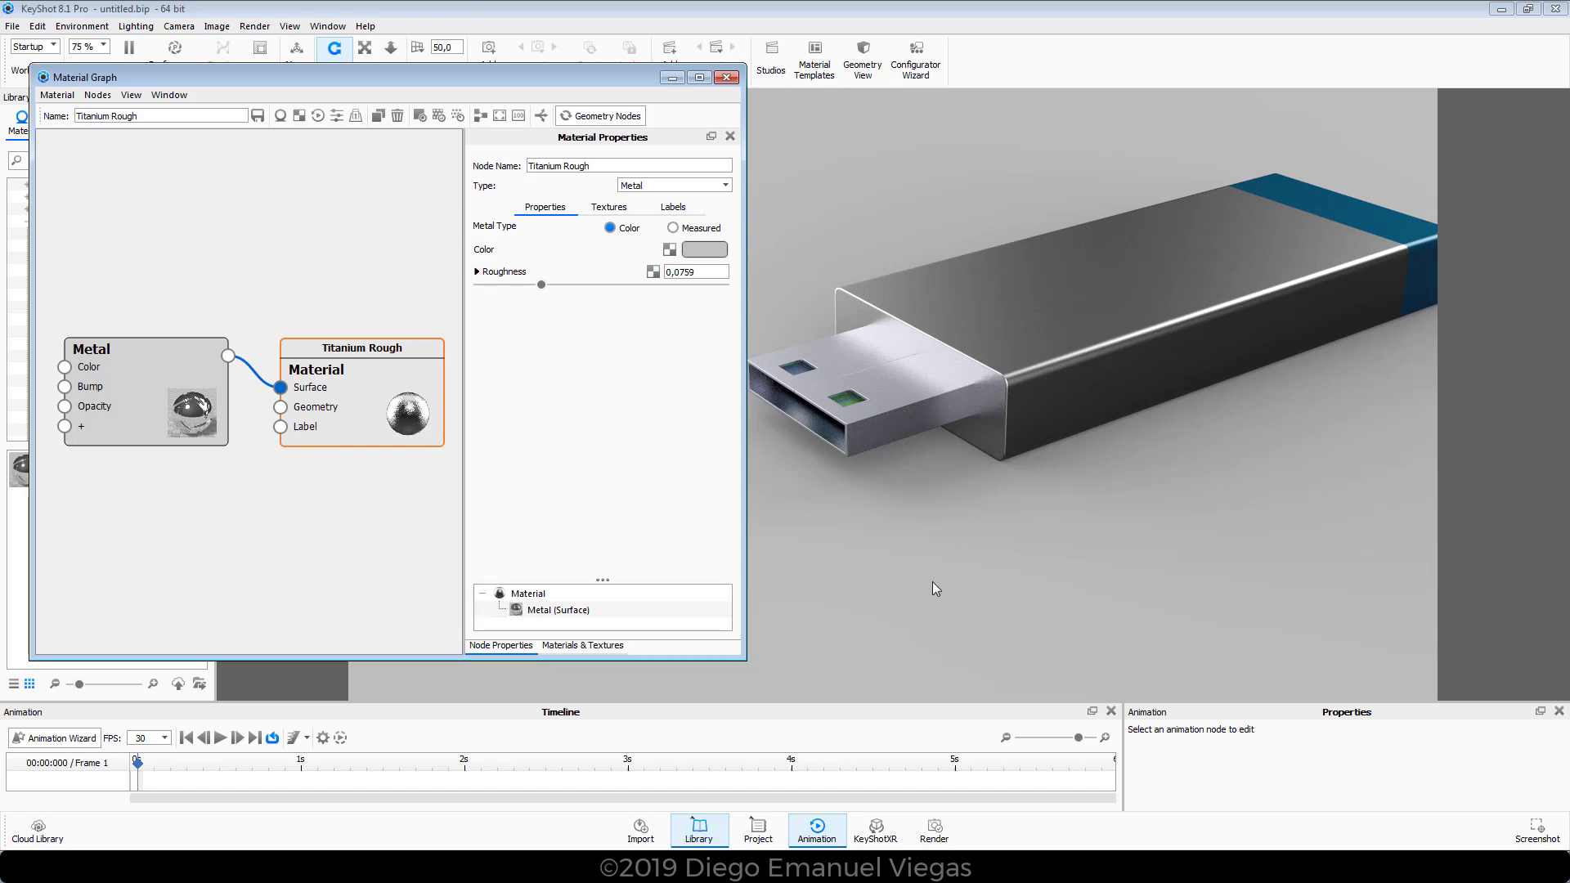
left_click_drag(142, 356, 153, 351)
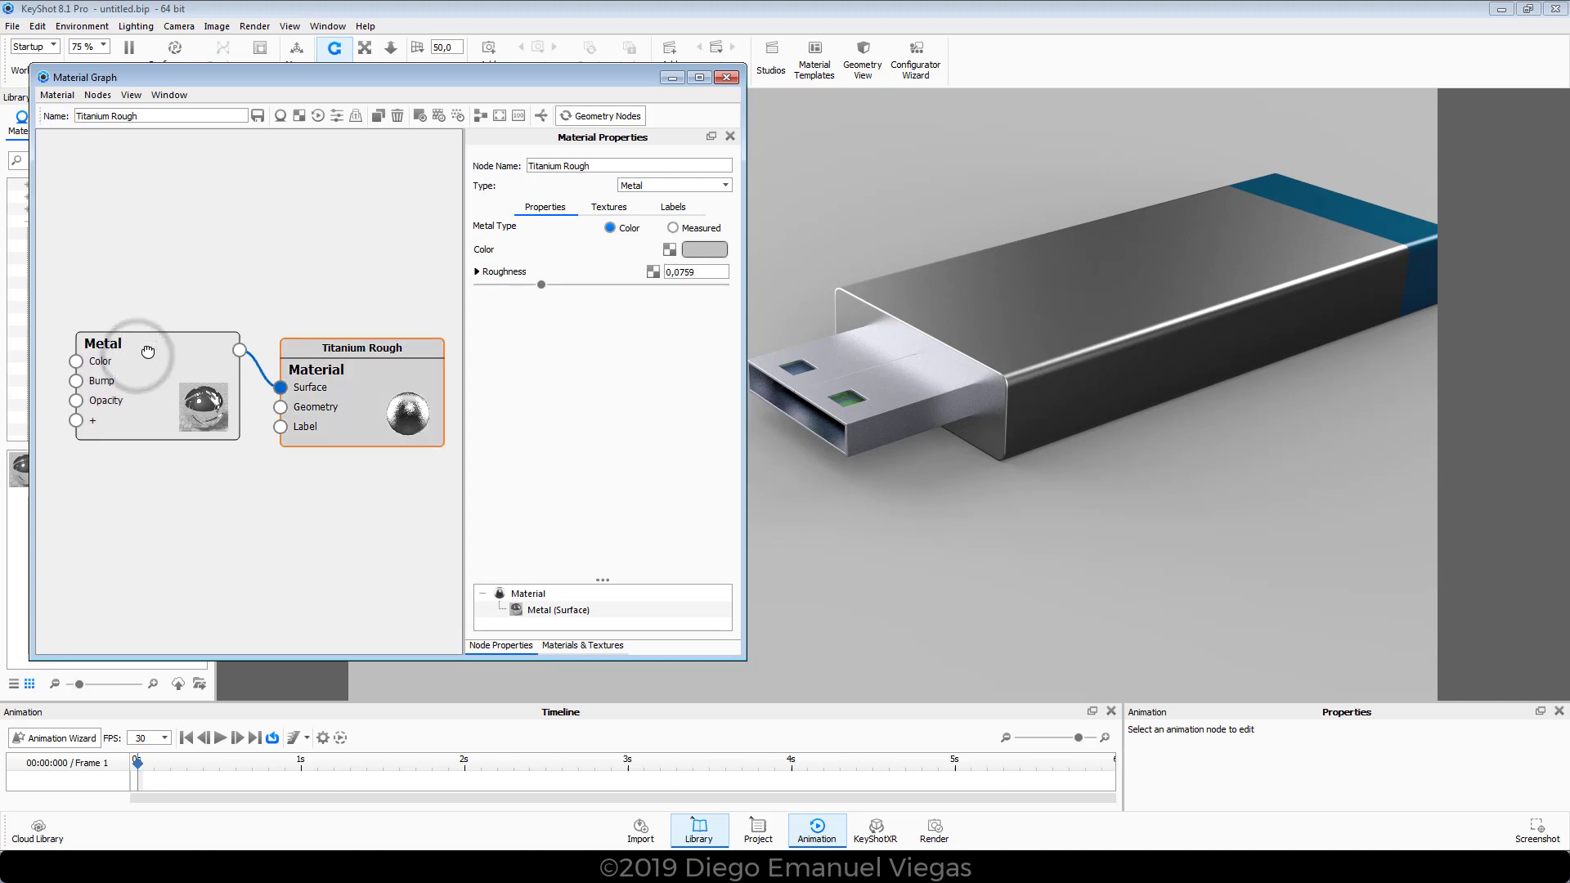
right_click(149, 167)
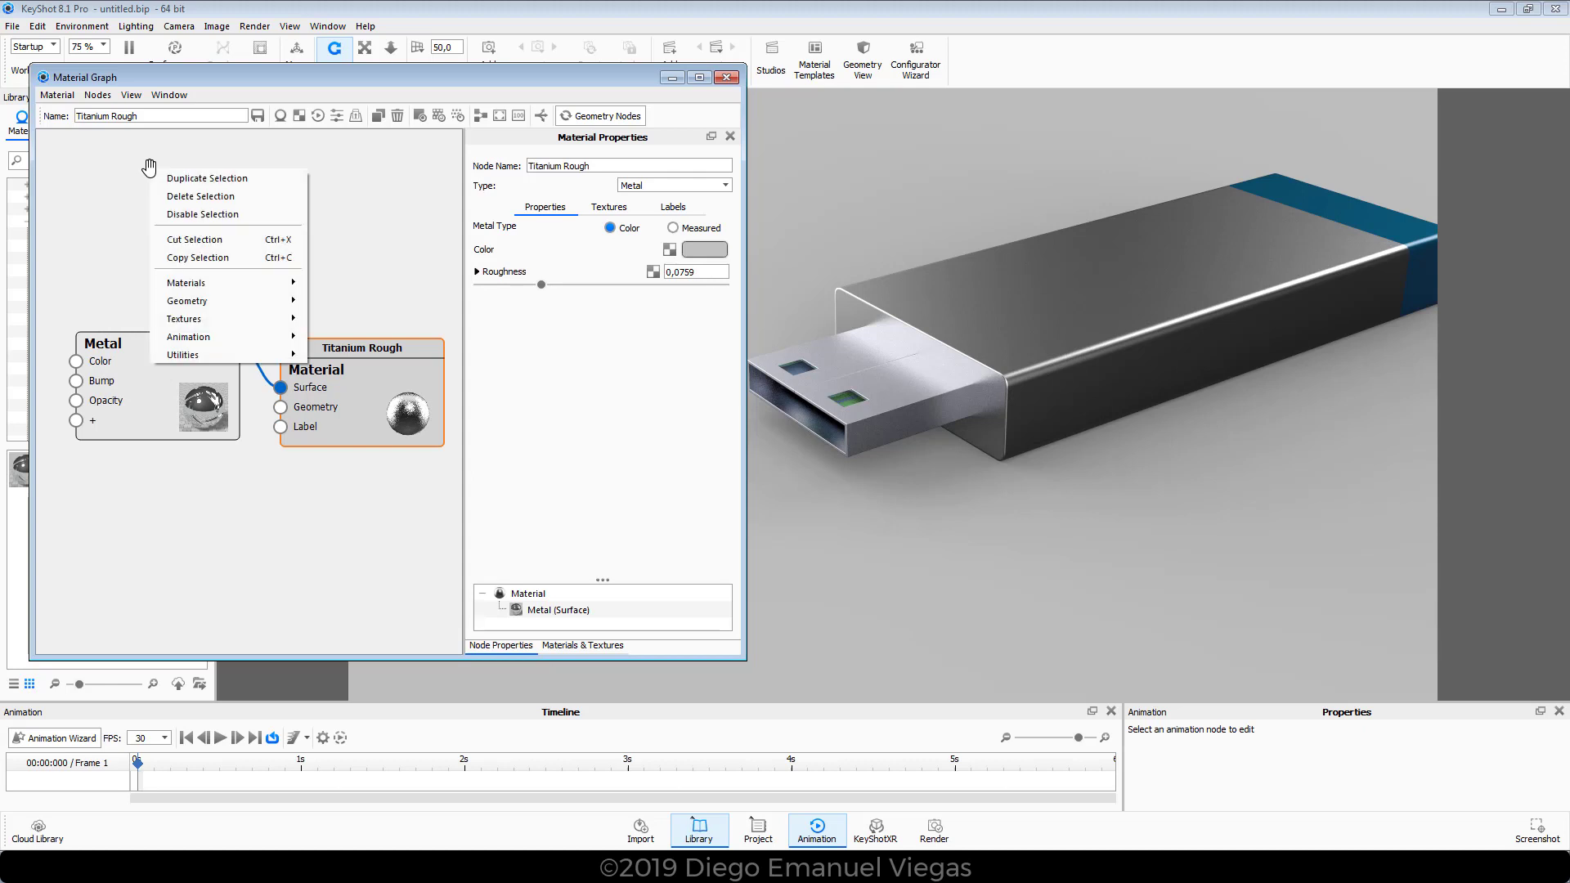
left_click(176, 319)
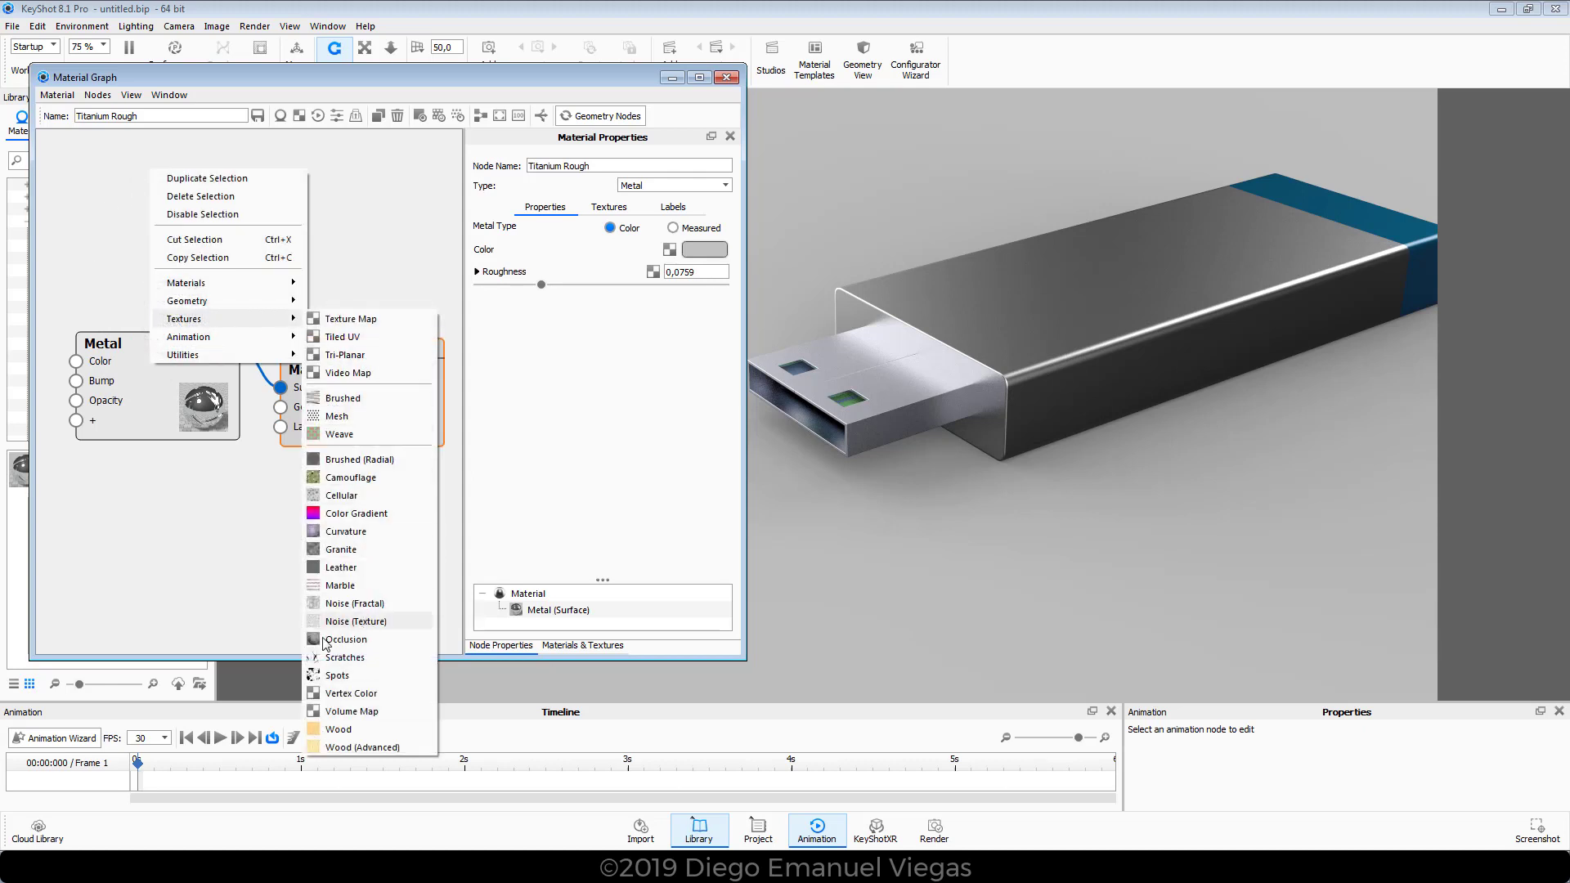
left_click(346, 639)
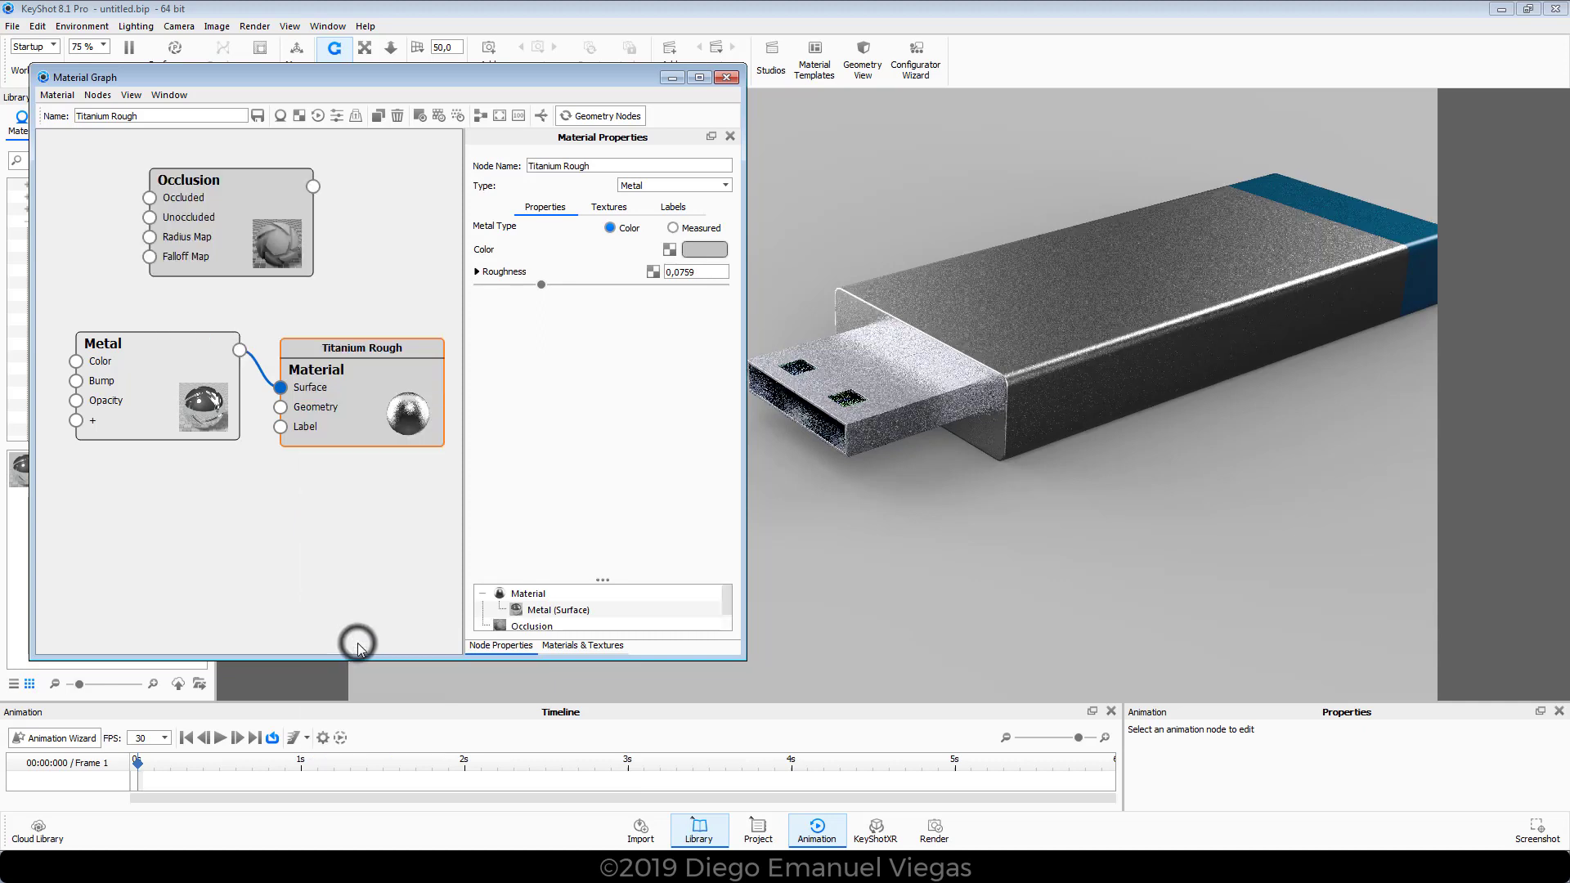
left_click_drag(239, 238, 215, 264)
scroll(215, 261, "up", 3)
scroll(214, 260, "down", 4)
scroll(215, 262, "up", 2)
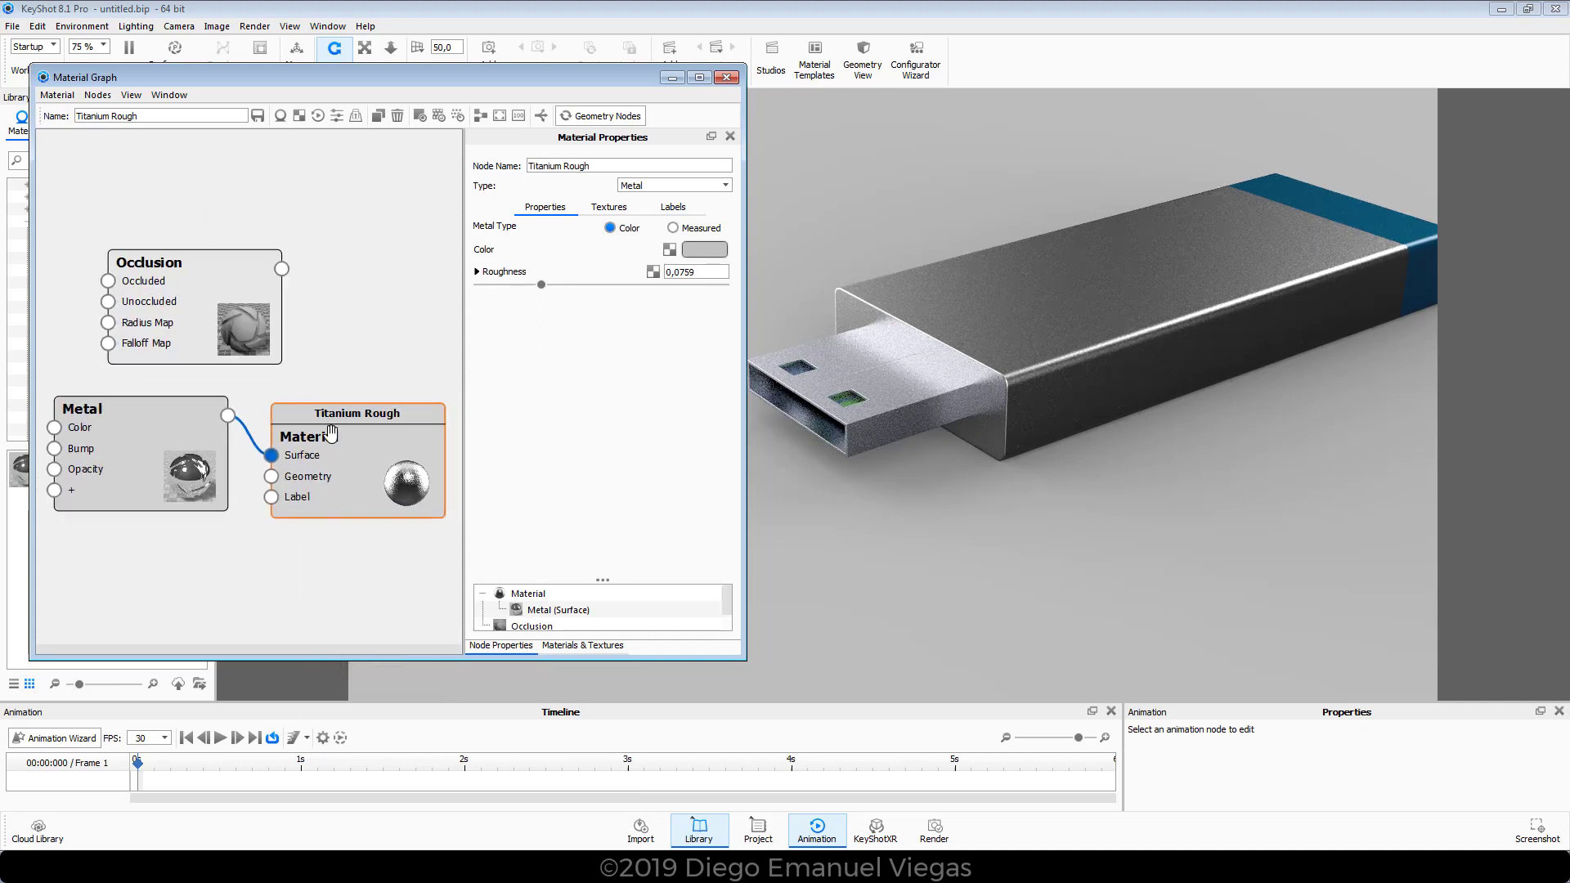
- Reposition the Metal, Titanium Rough and Occlusion nodes so they do not overlap, and shift the Material Graph window slightly
left_click_drag(330, 430, 354, 381)
left_click_drag(179, 420, 206, 380)
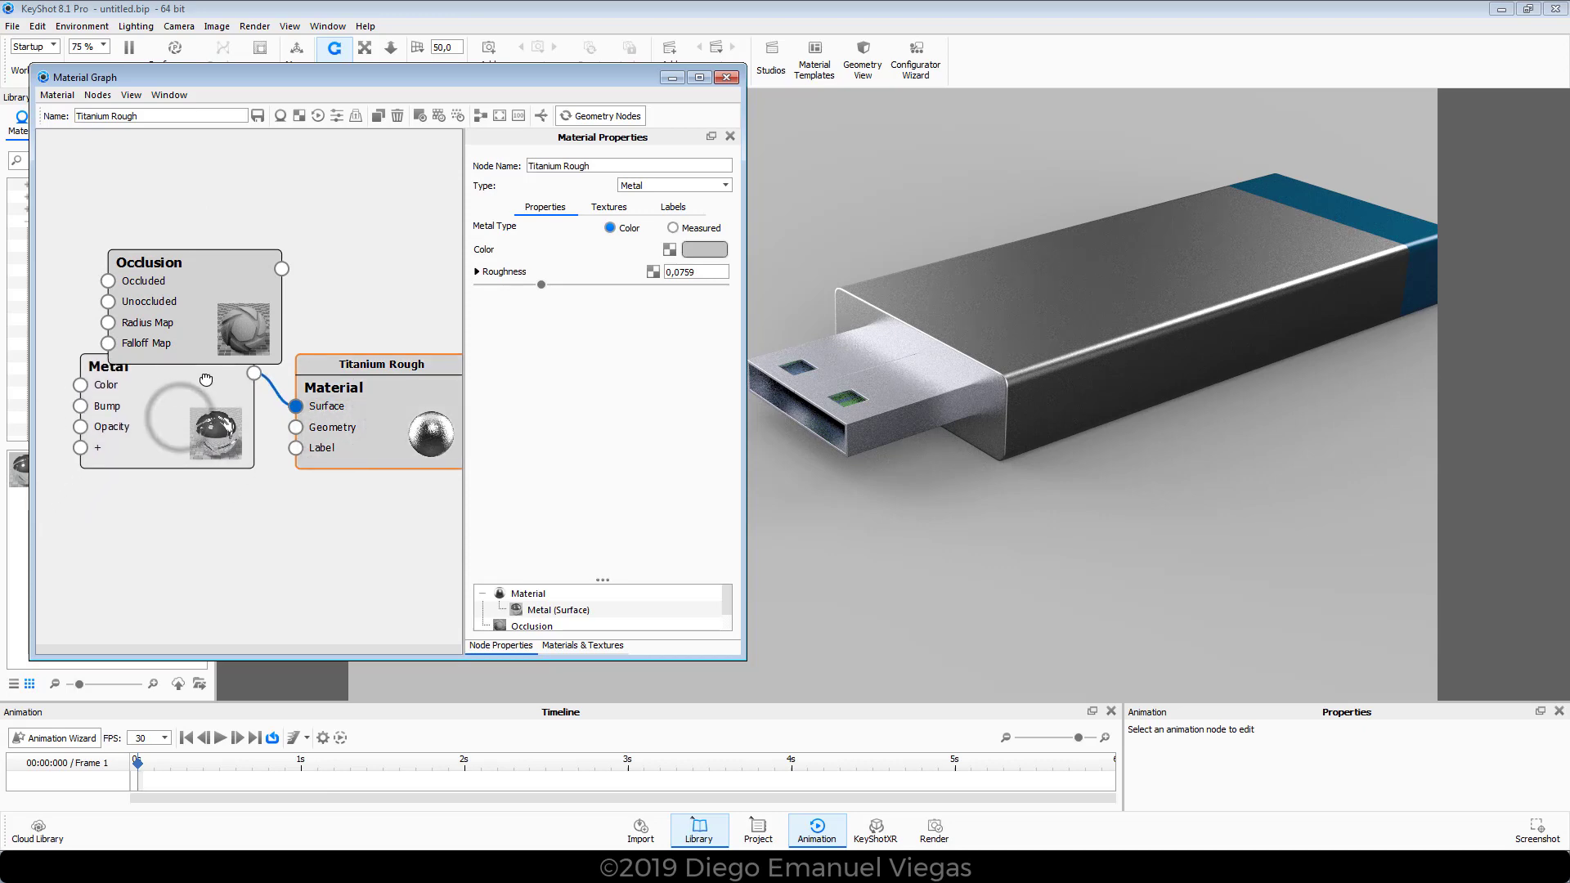
left_click_drag(185, 278, 210, 243)
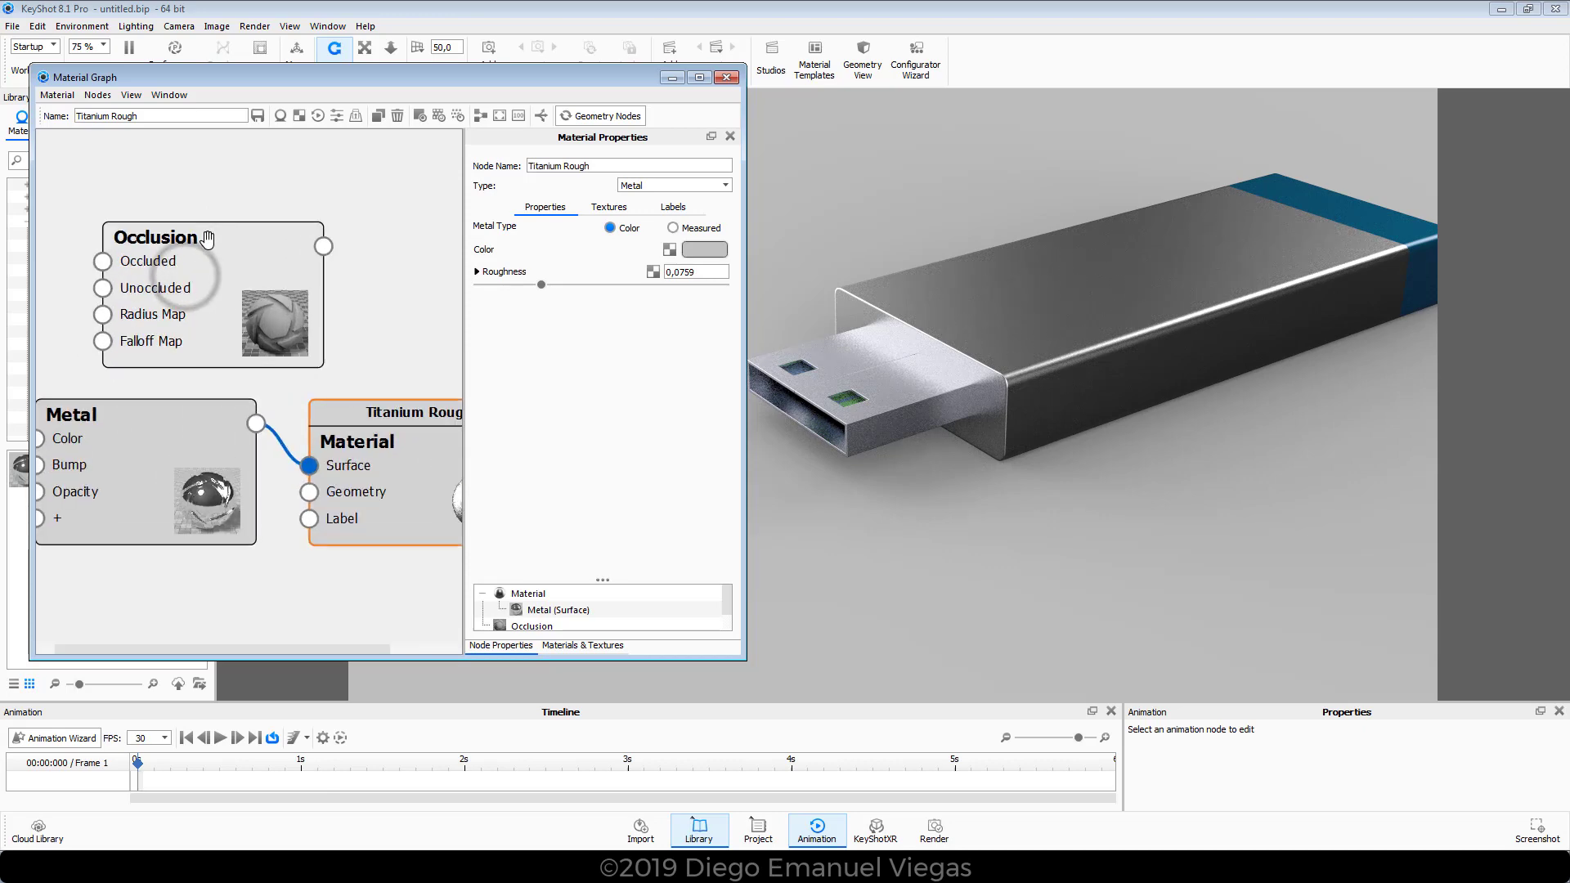
scroll(210, 249, "down", 1)
left_click_drag(388, 82, 415, 59)
scroll(301, 277, "down", 1)
scroll(302, 278, "up", 1)
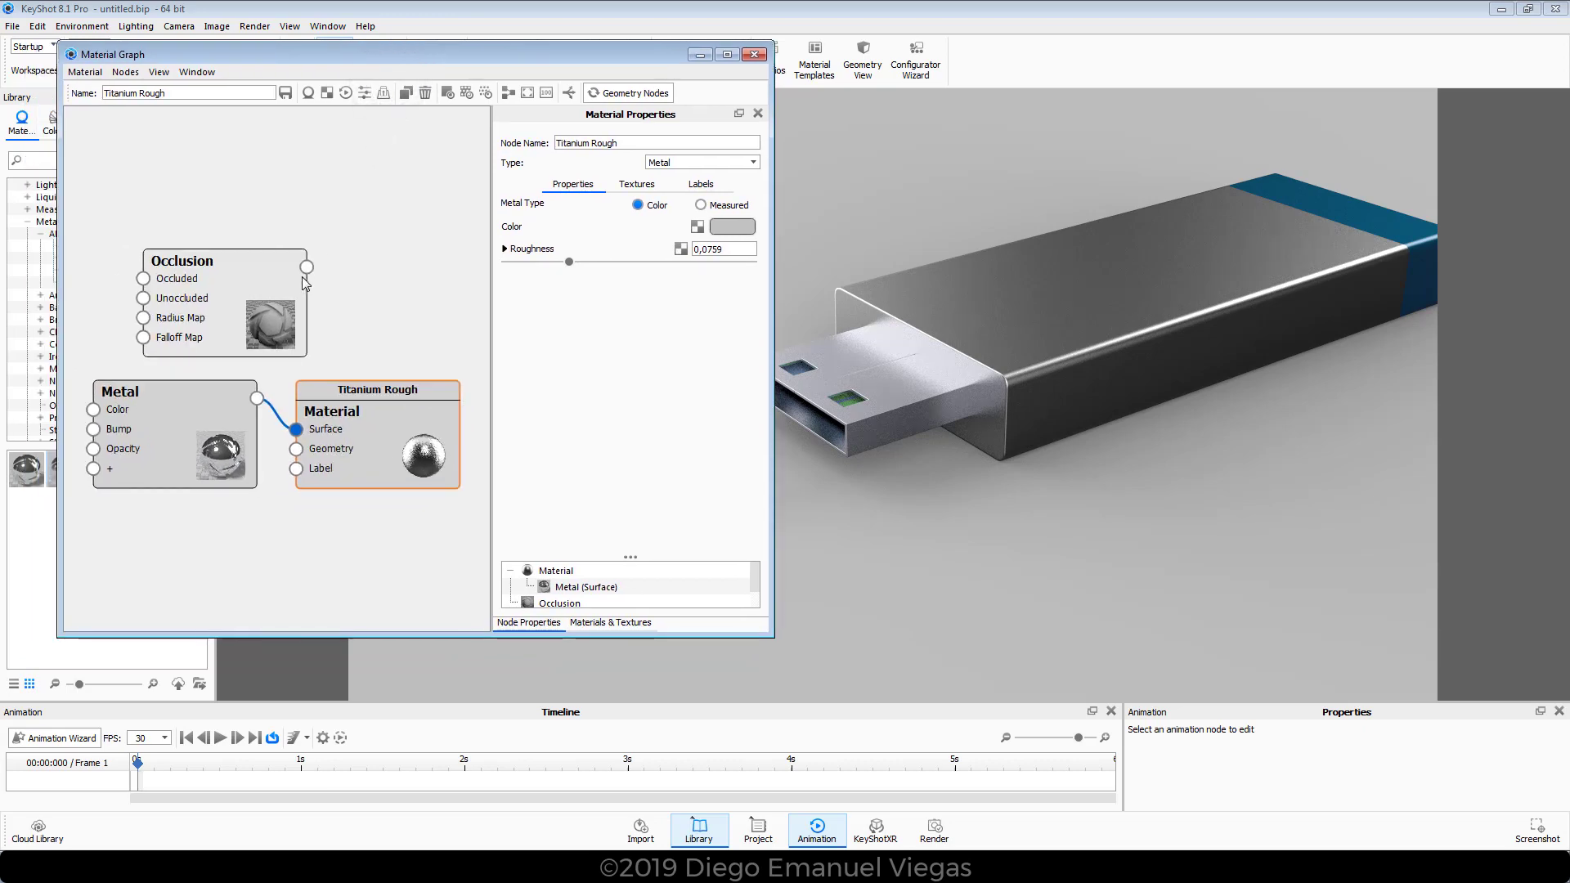
scroll(304, 282, "down", 1)
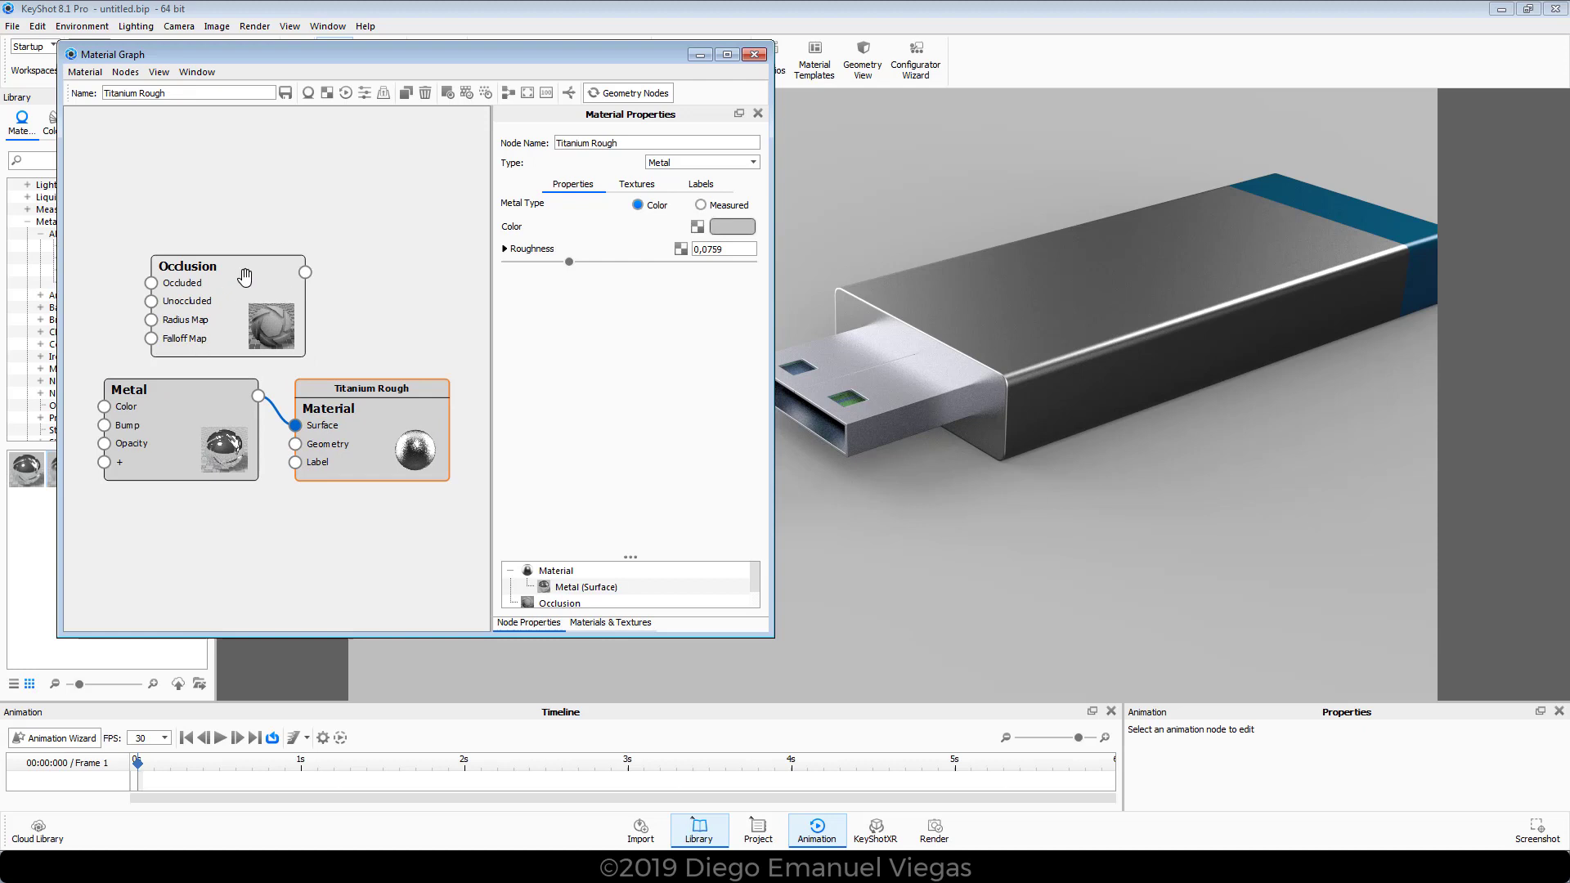
mouse_move(245, 278)
left_mouse_down()
mouse_move(269, 250)
mouse_move(223, 262)
left_mouse_up()
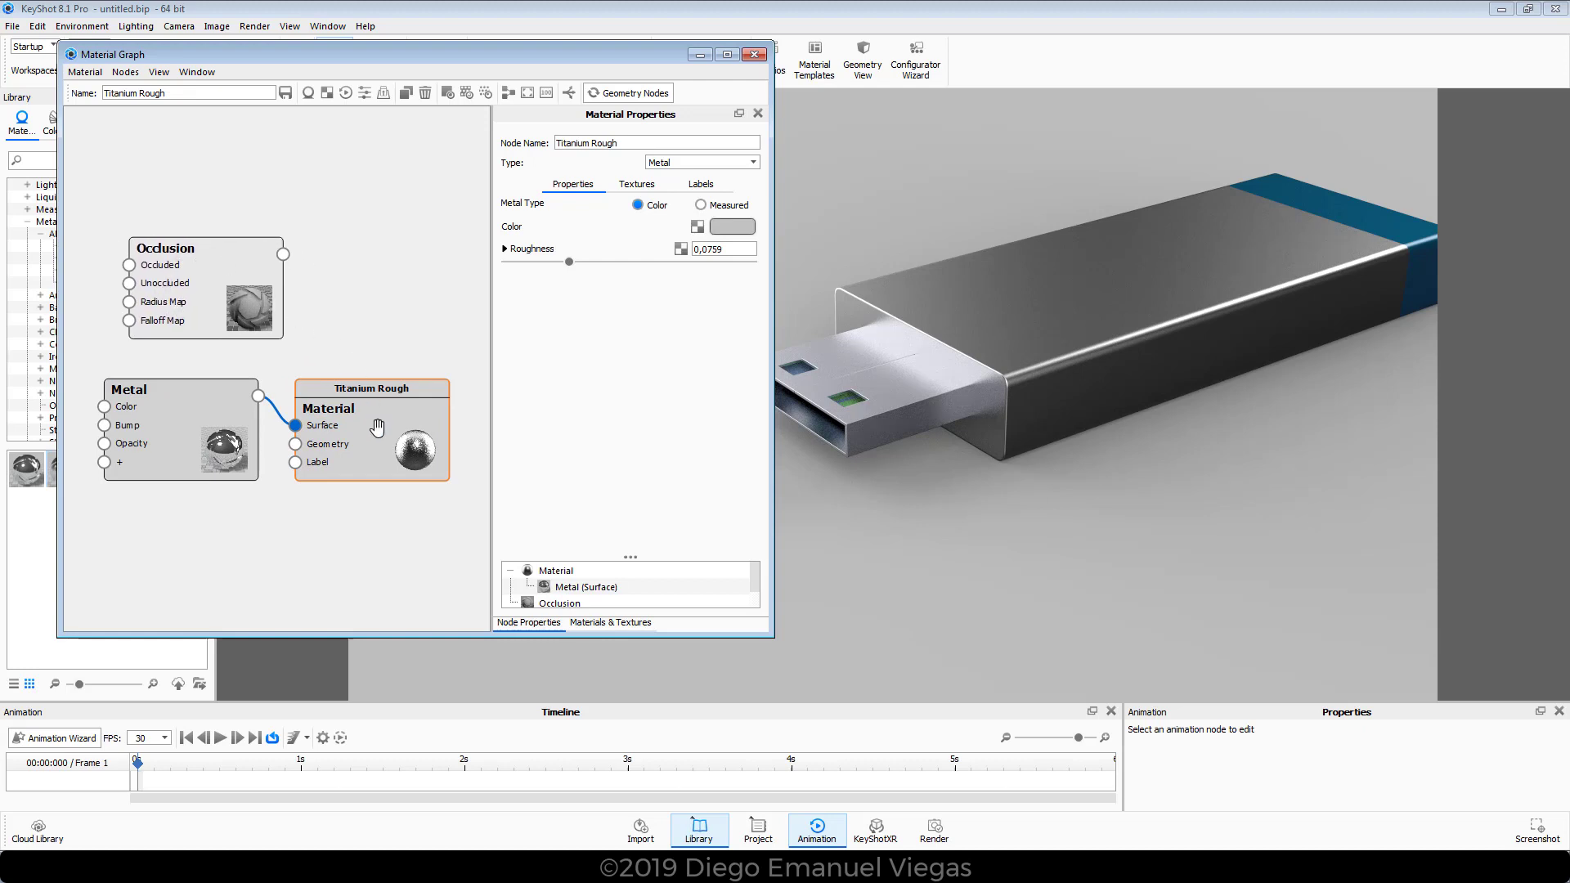
- Line up the Titanium Rough nodes with Occlusion before Metal, and connect the Occlusion output to Metal's Color input
left_click_drag(379, 428, 532, 398)
left_click_drag(222, 414, 314, 412)
left_click_drag(233, 309, 127, 472)
left_click_drag(194, 409, 211, 404)
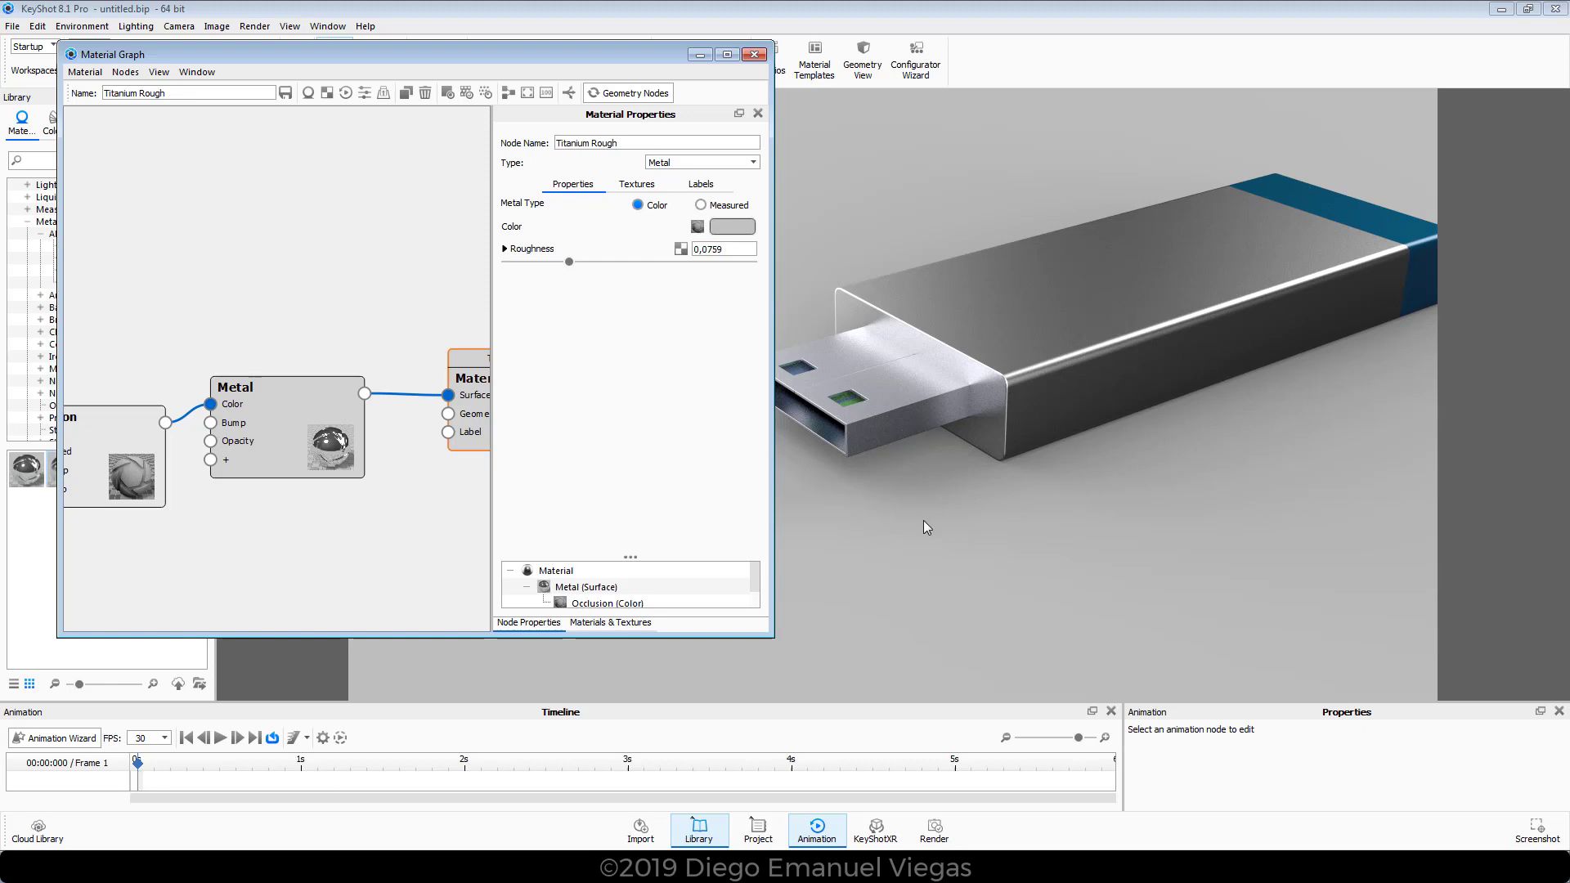
- Set the radius of the body's Occlusion node to 3 mm and close the Material Graph
left_click(111, 422)
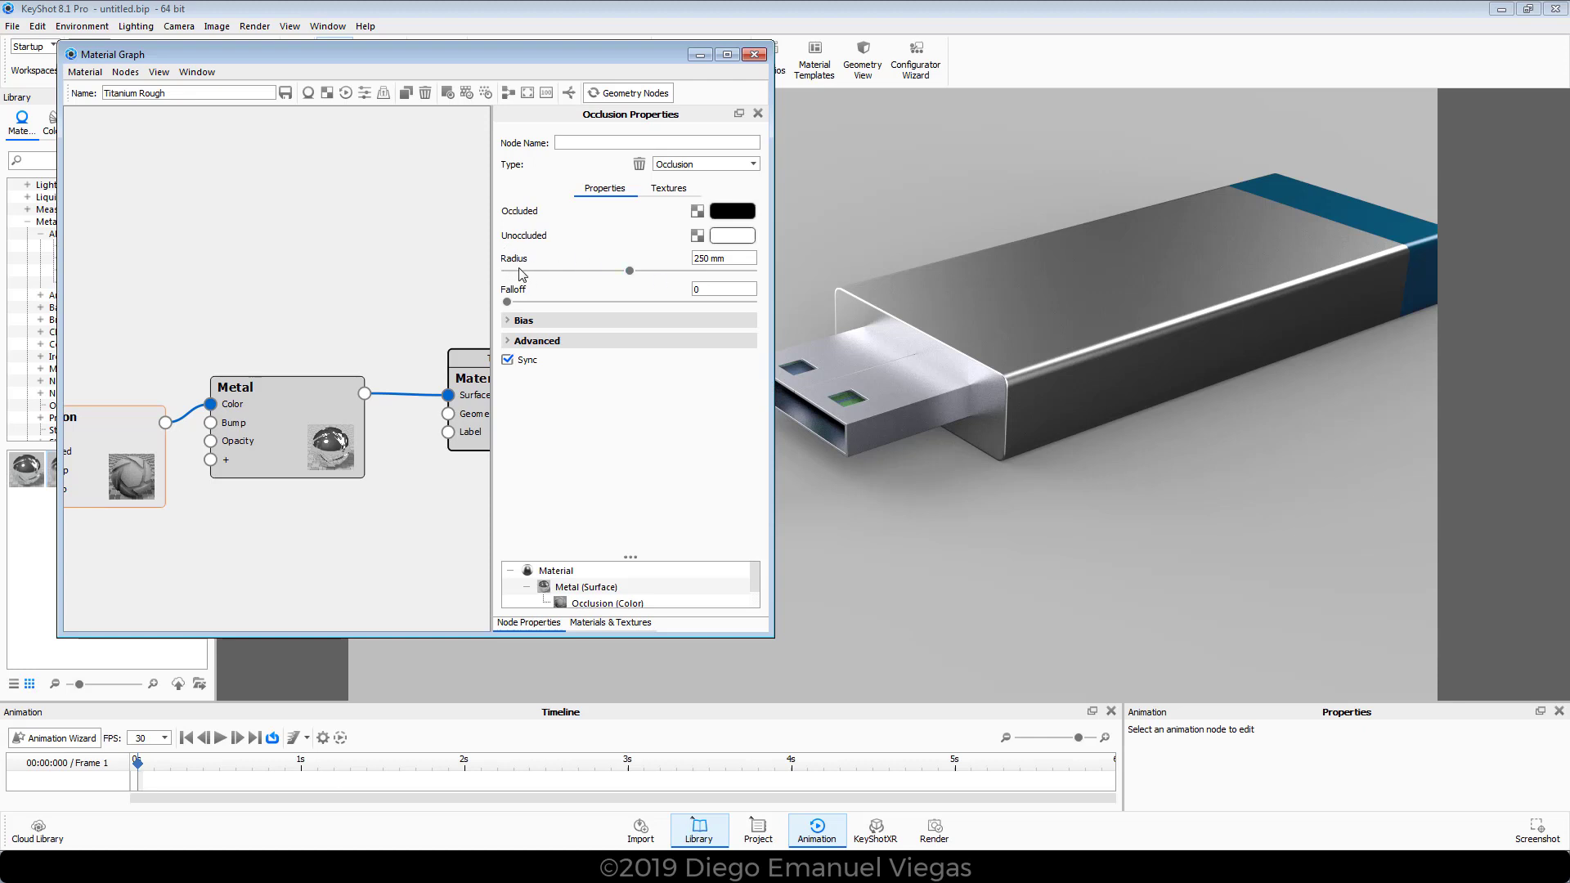
left_click(745, 259)
left_click_drag(630, 270, 529, 273)
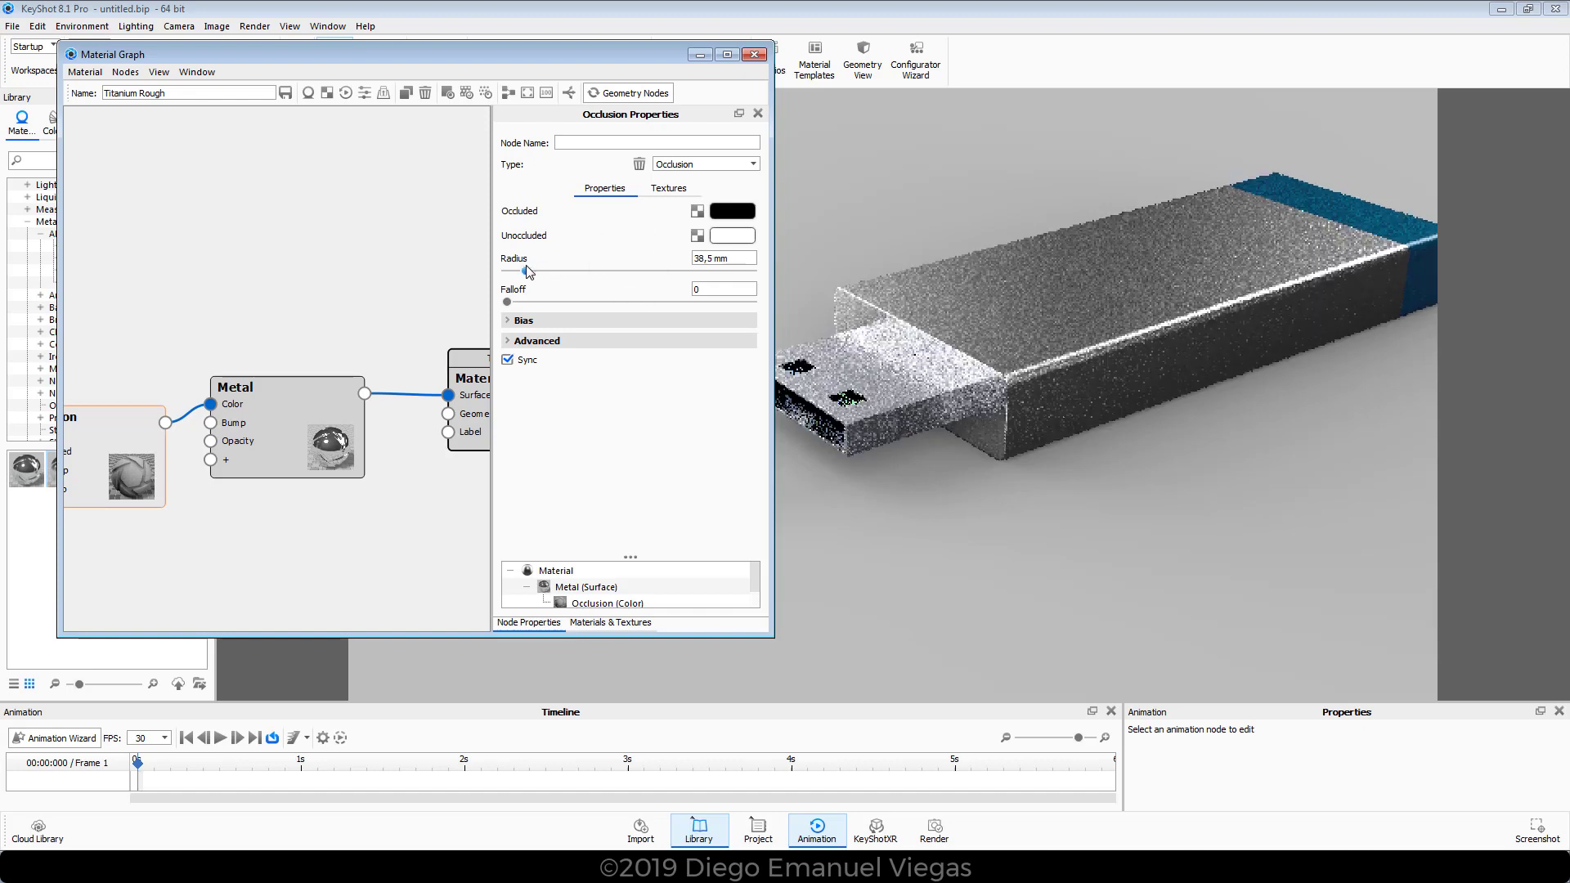
left_click(746, 259)
type("3")
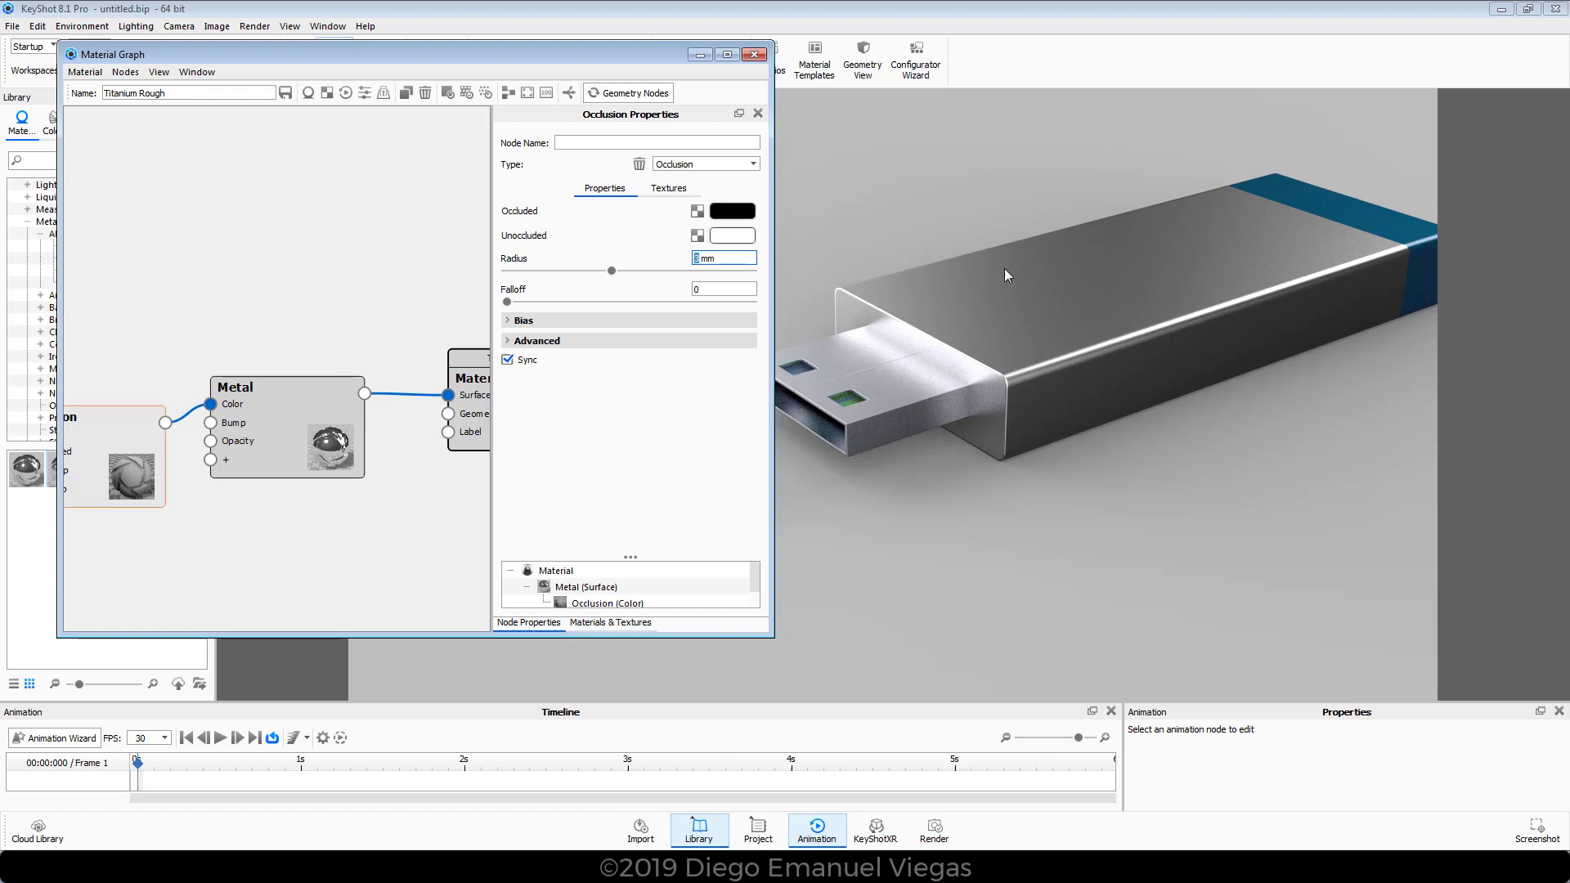
left_click(754, 57)
- Open the connector's Aluminum Rough material in the Material Graph and hide the project settings
mouse_move(846, 491)
left_mouse_down()
mouse_move(801, 492)
mouse_move(839, 519)
left_mouse_up()
scroll(803, 494, "up", 2)
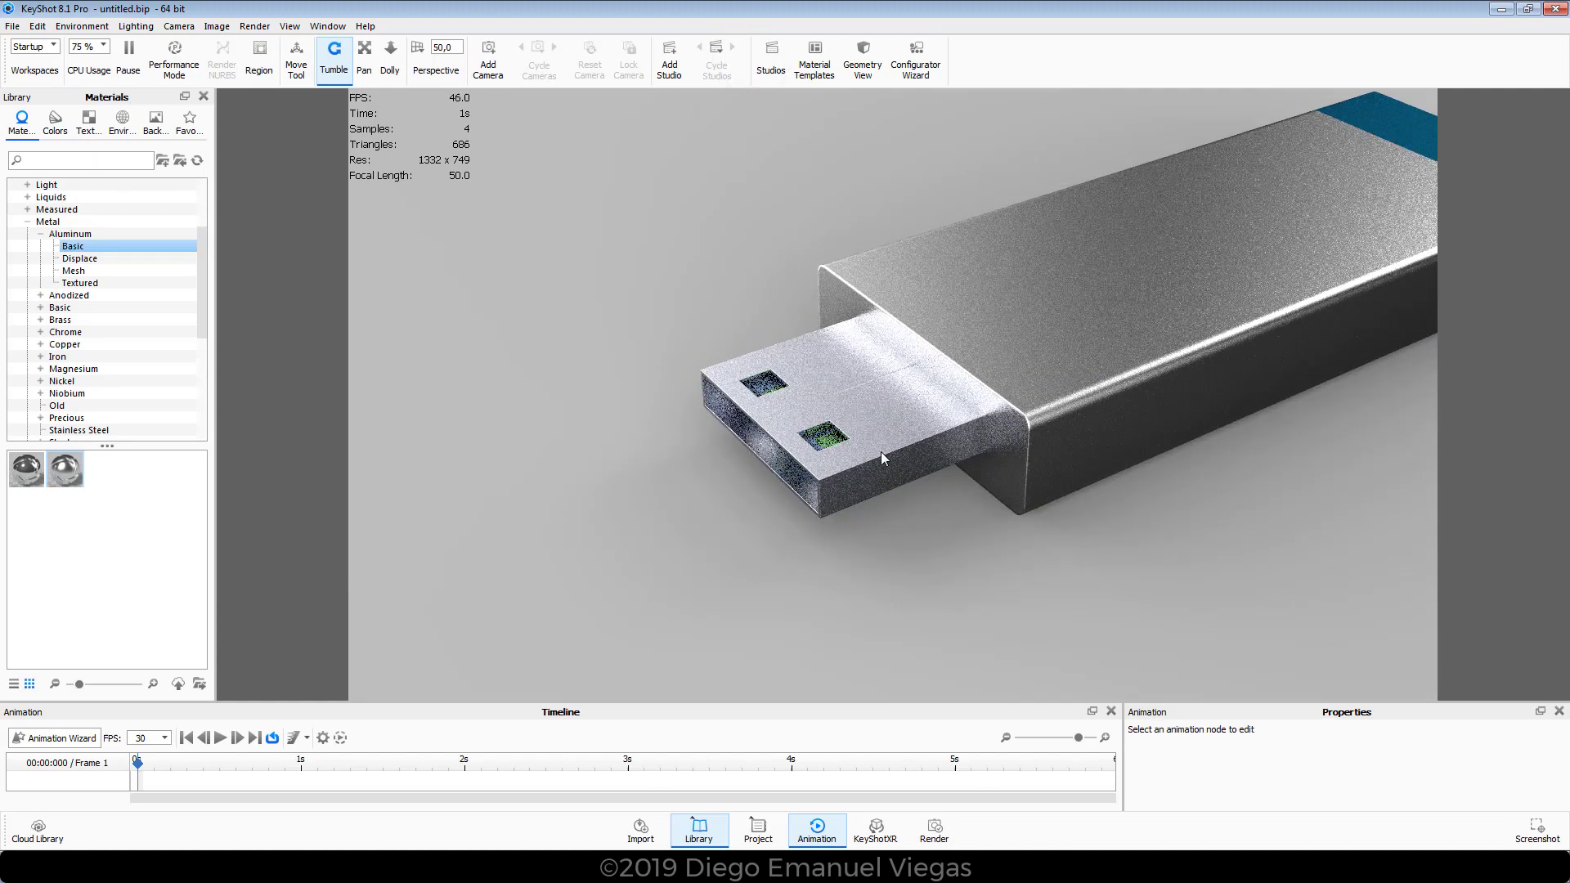
double_click(886, 400)
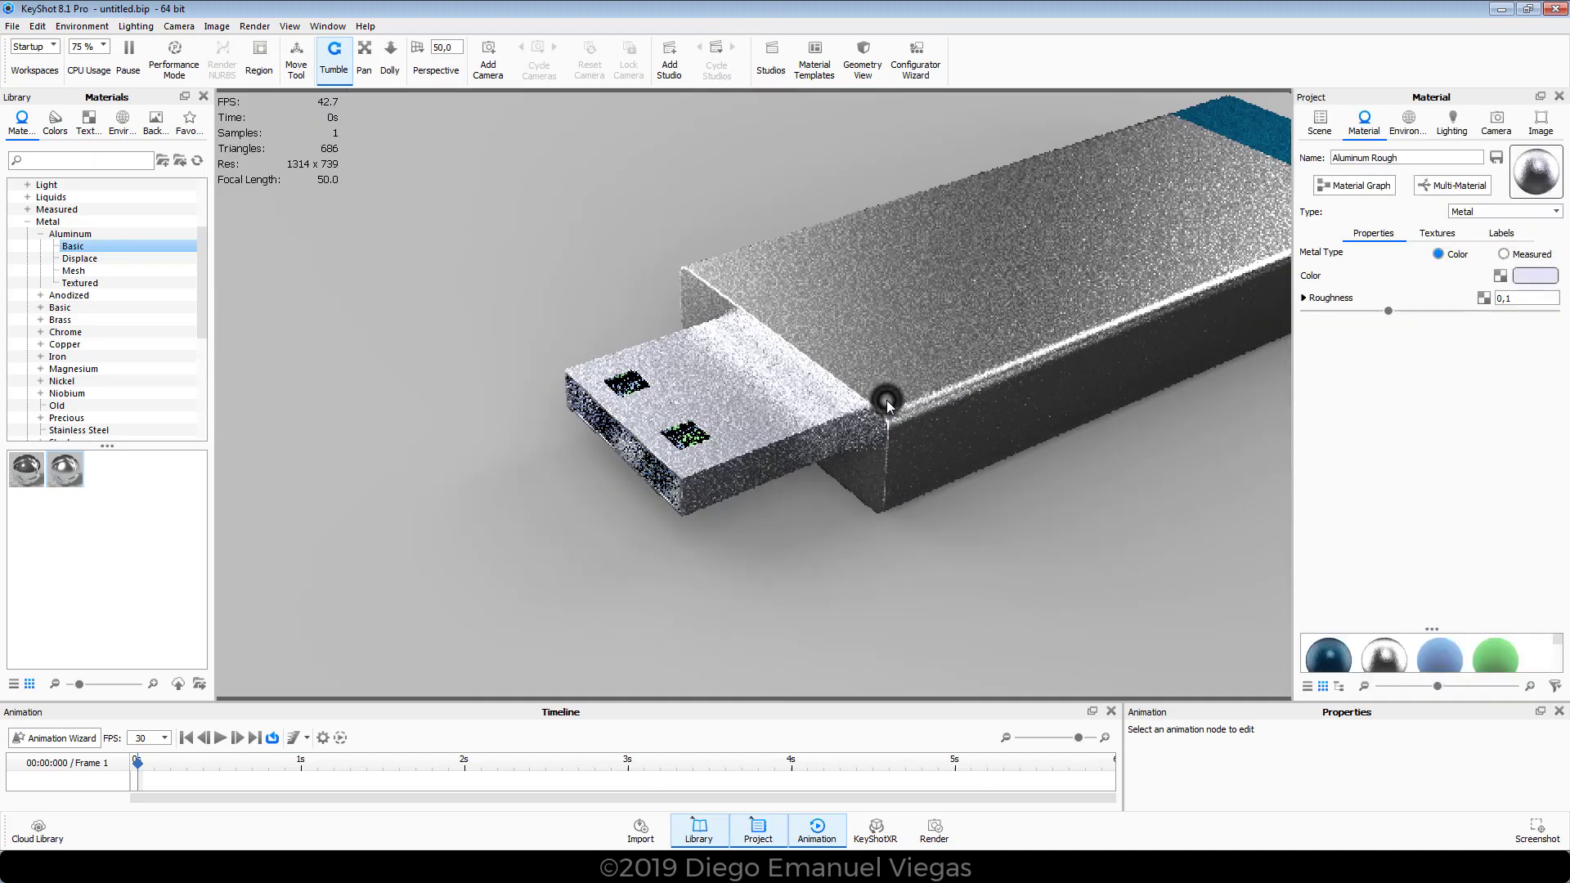
left_click(1348, 187)
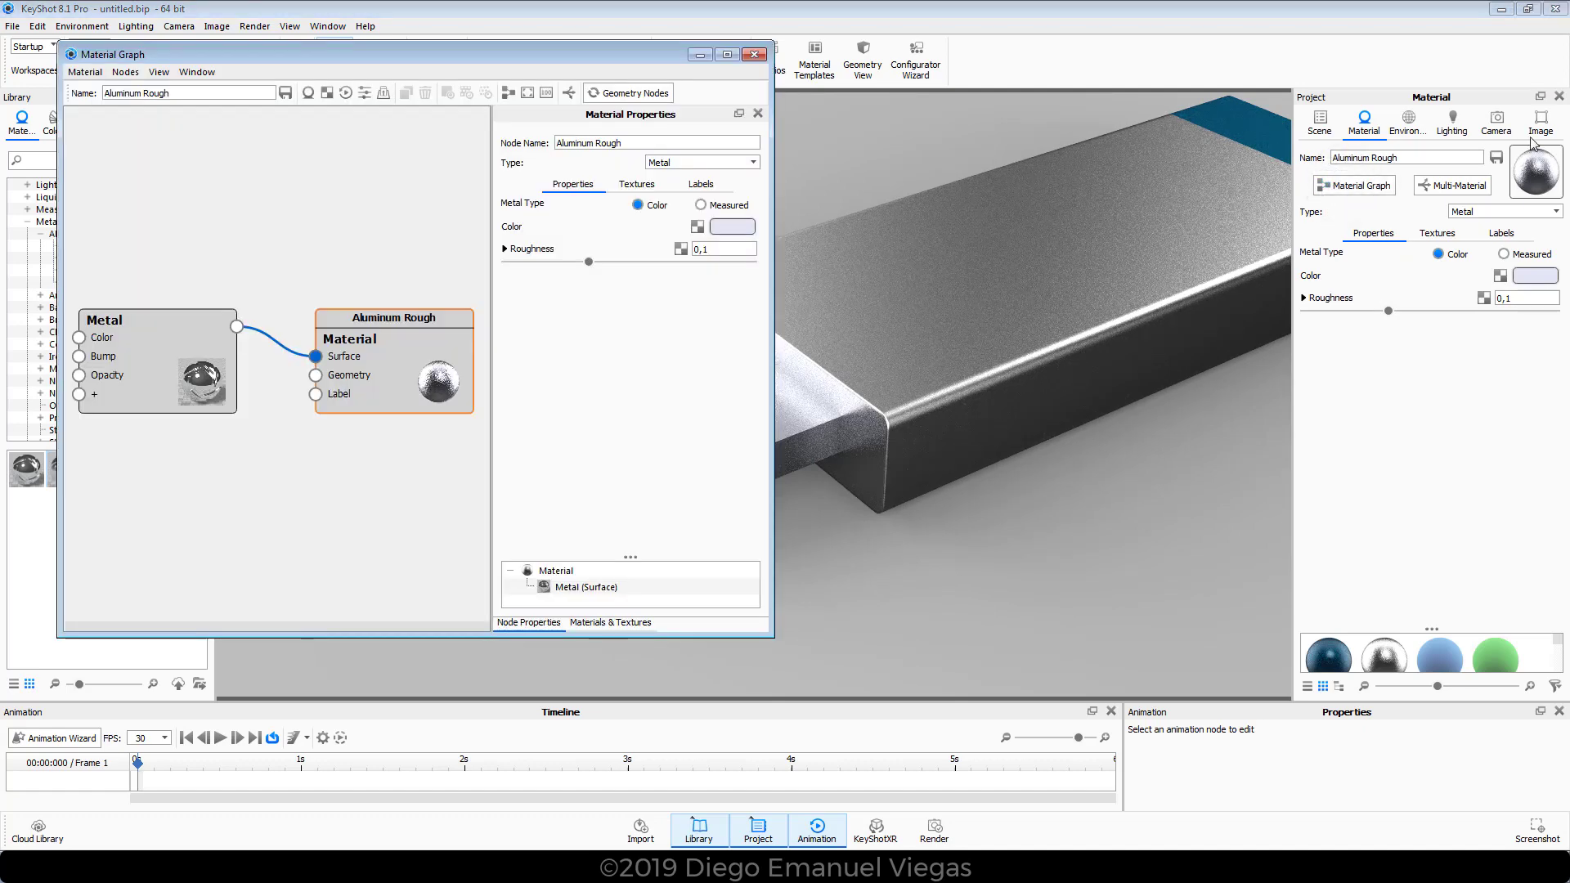
left_click(1559, 96)
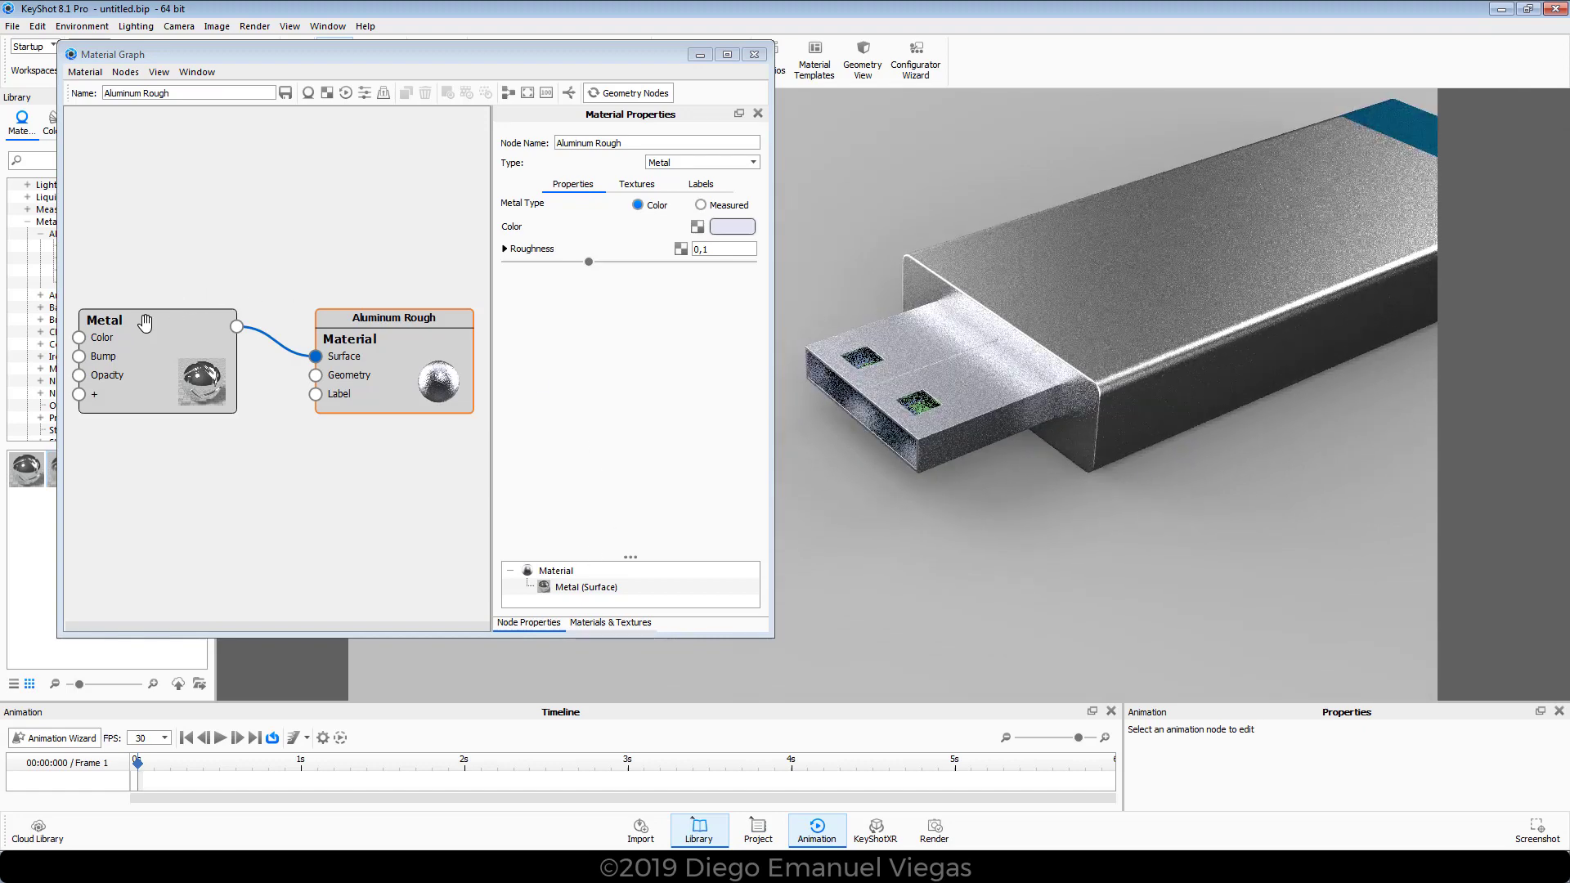
- Add an Occlusion texture node to the Aluminum Rough graph and connect its output to the Metal node's Color input
left_click_drag(141, 331, 138, 323)
left_click(403, 331)
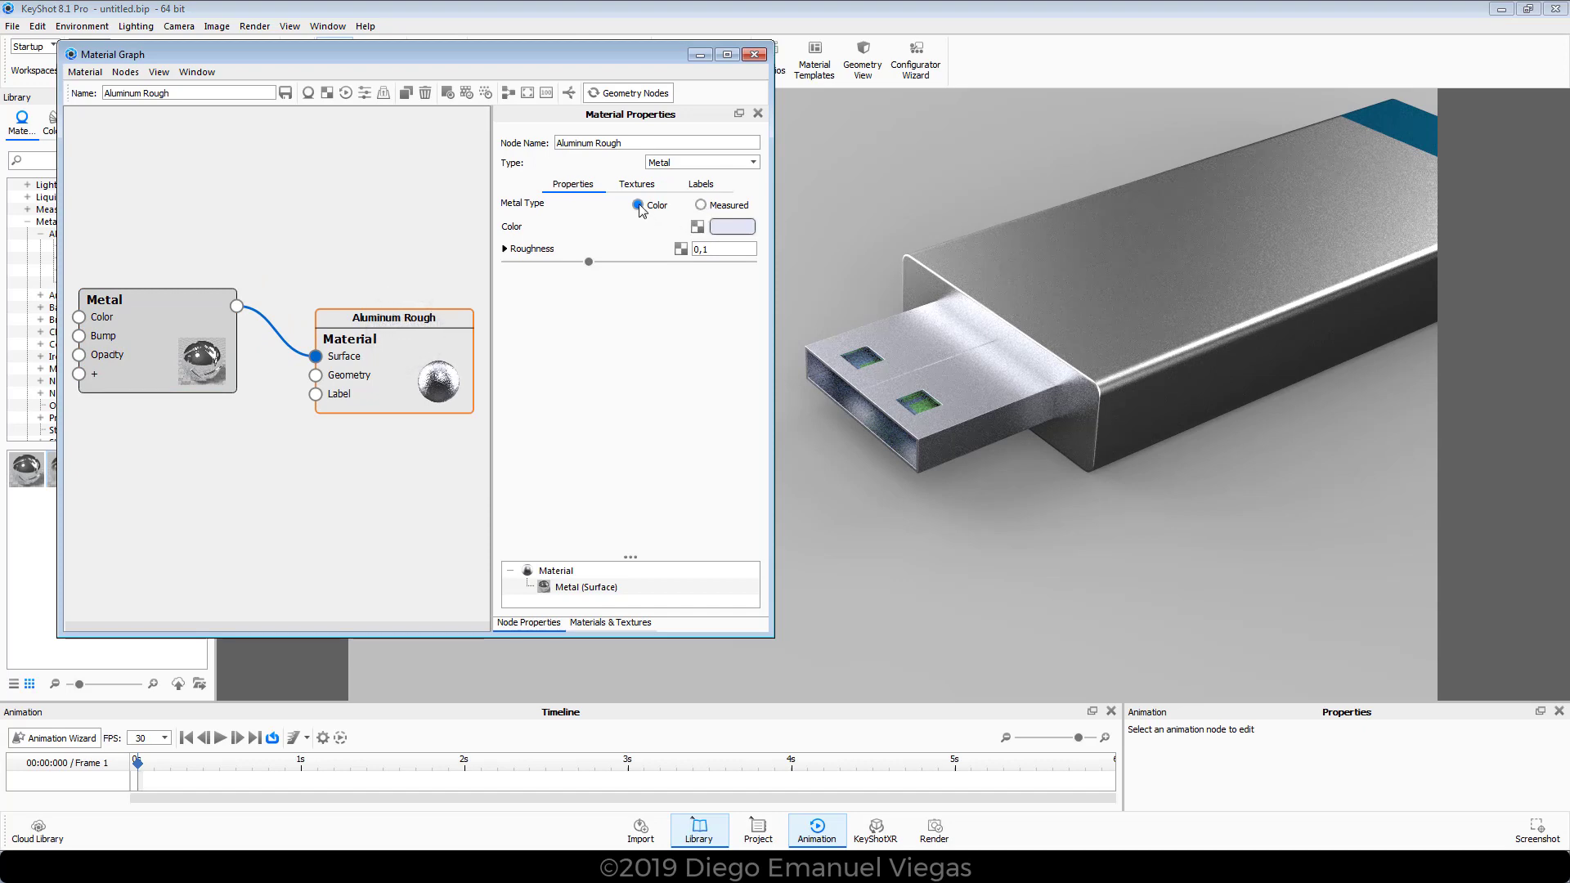
left_click(135, 304)
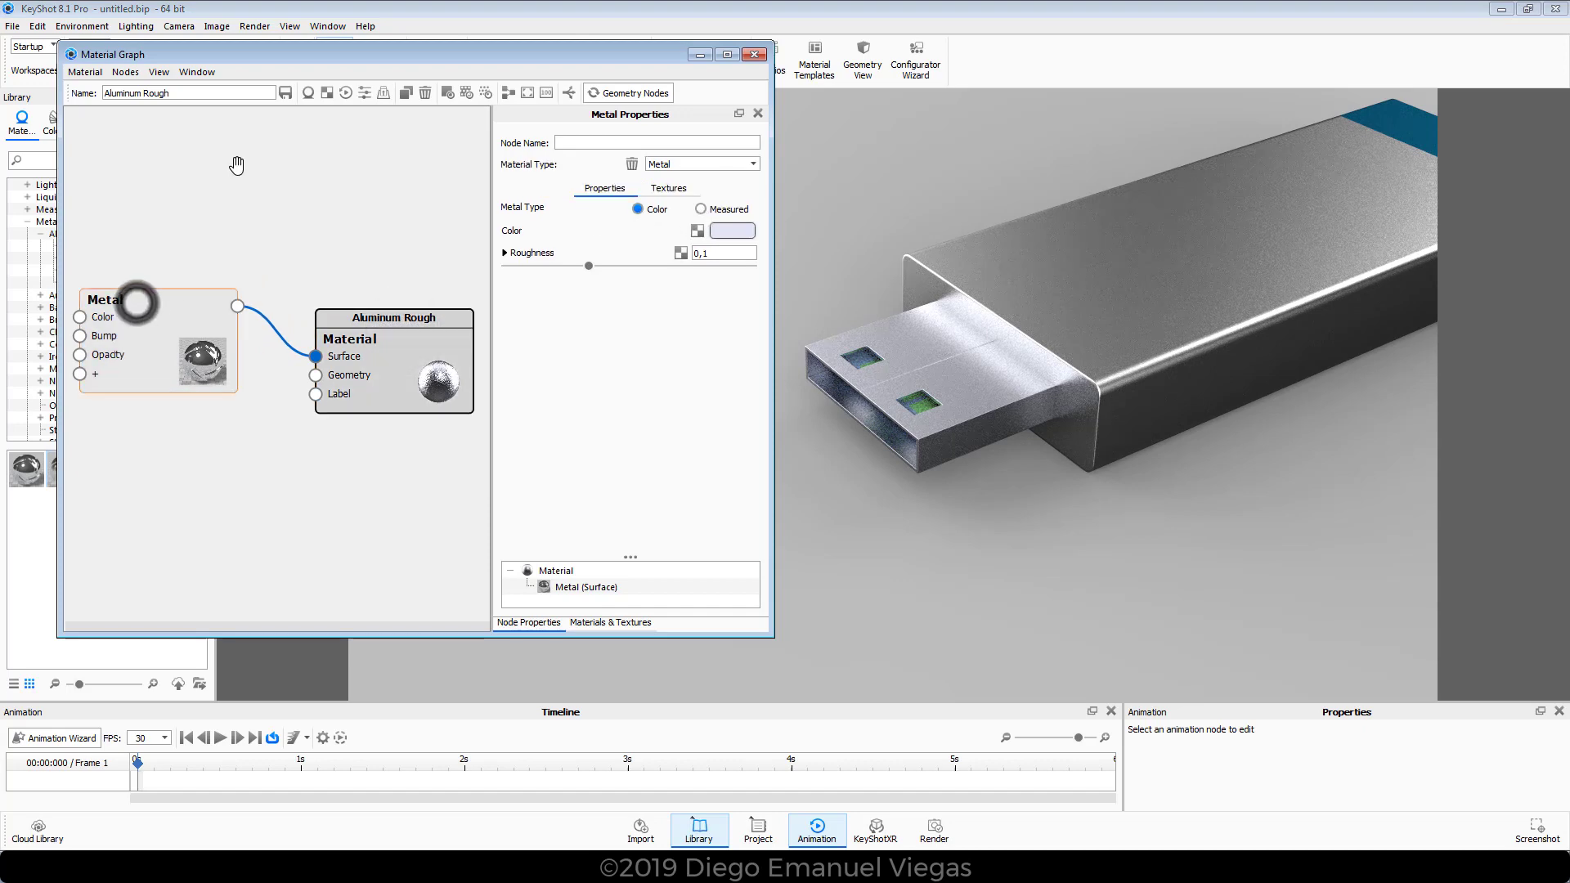
right_click(214, 136)
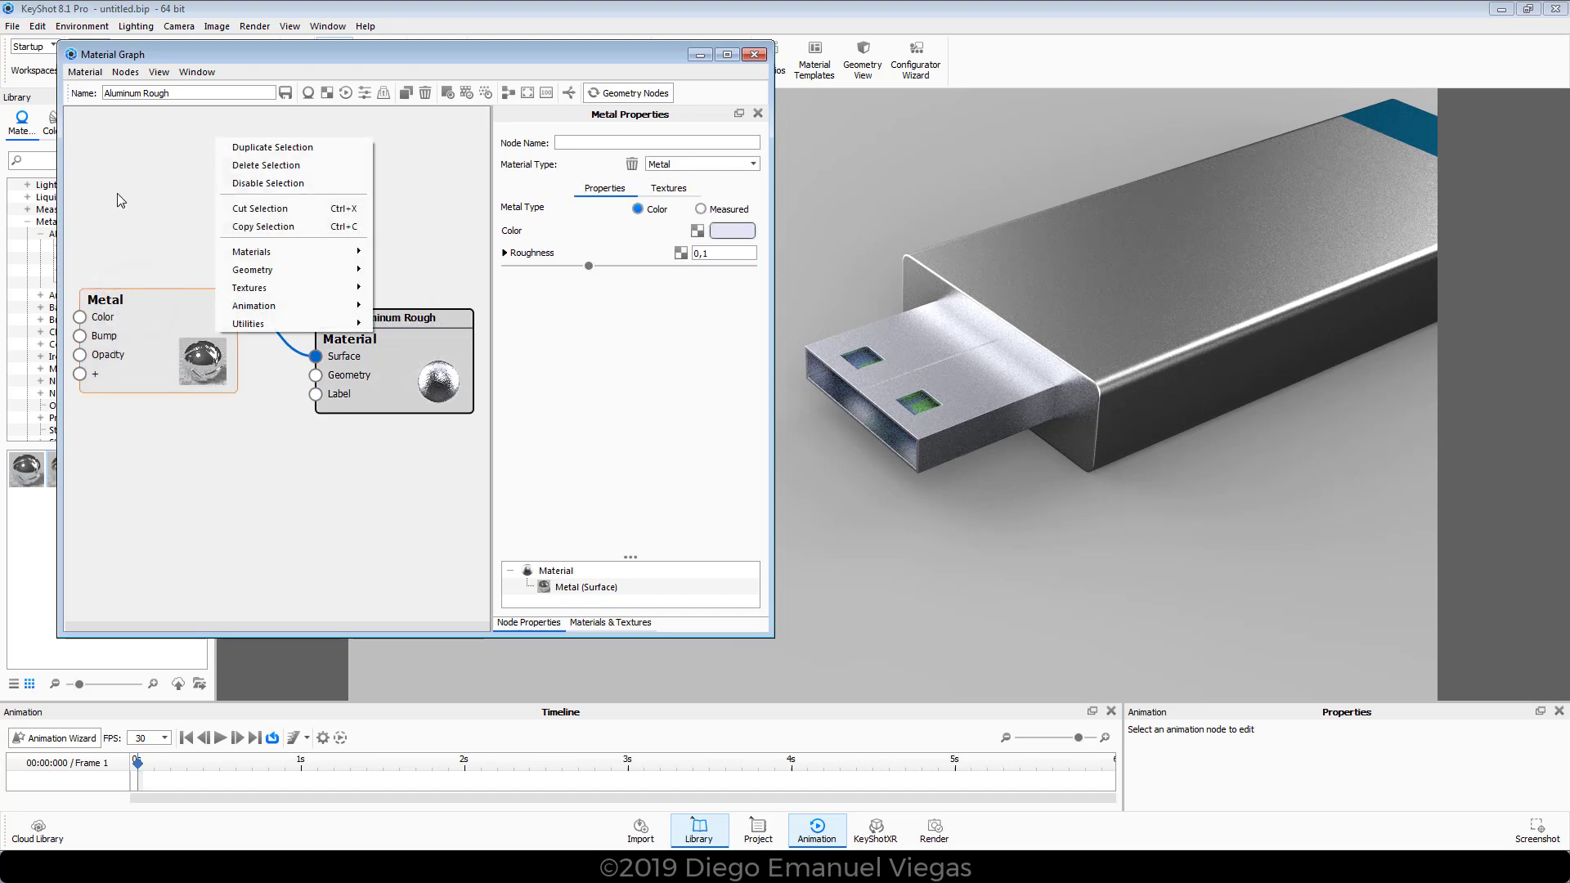
left_click(278, 288)
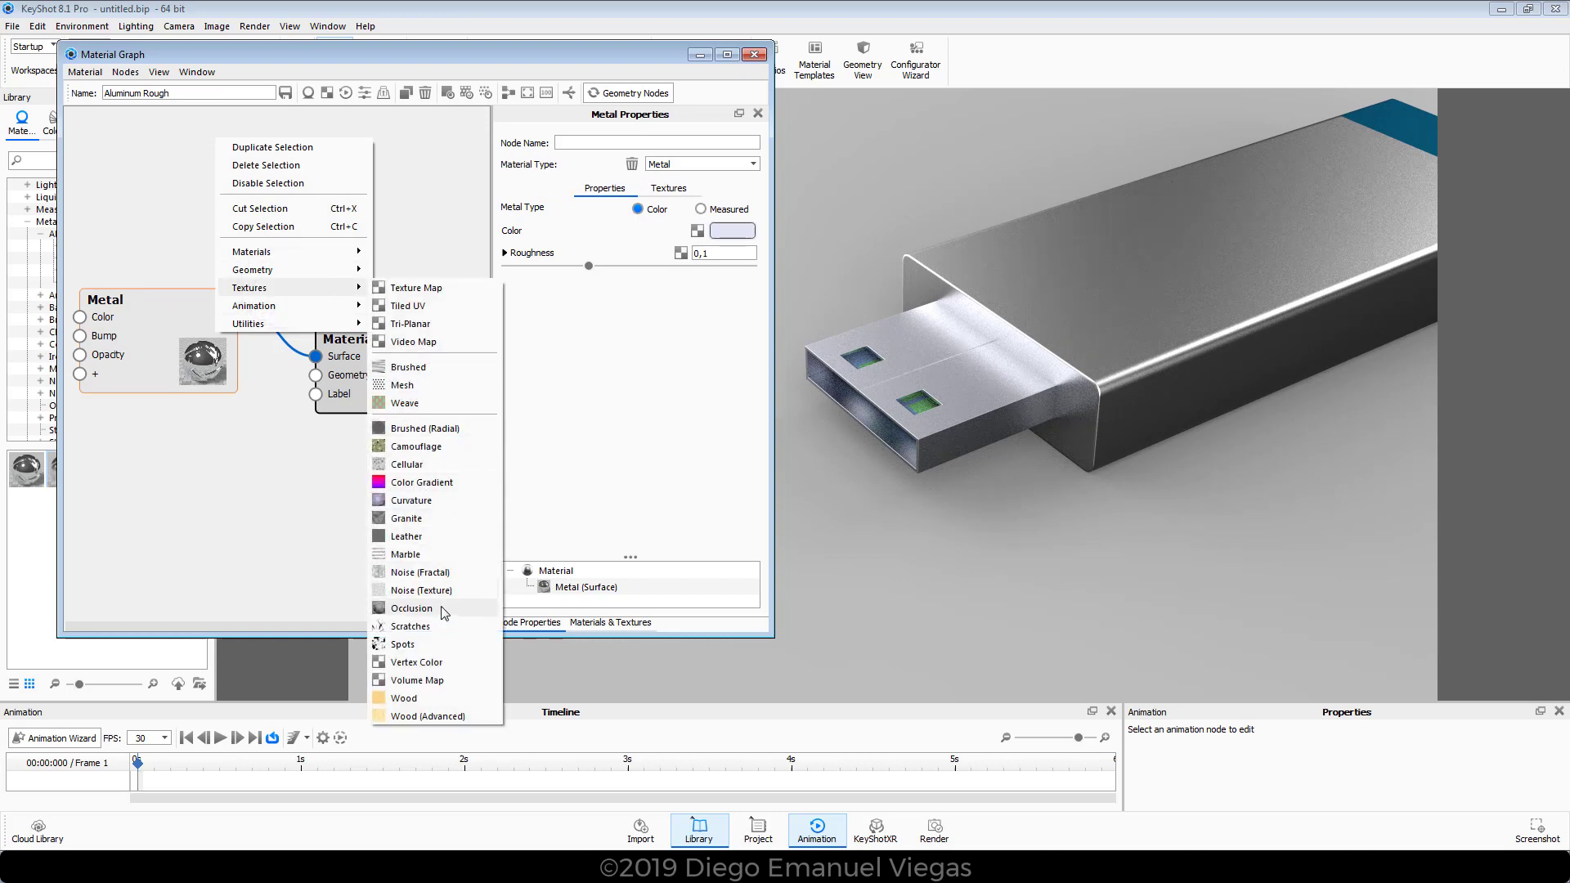
left_click(417, 609)
left_click_drag(189, 336, 317, 360)
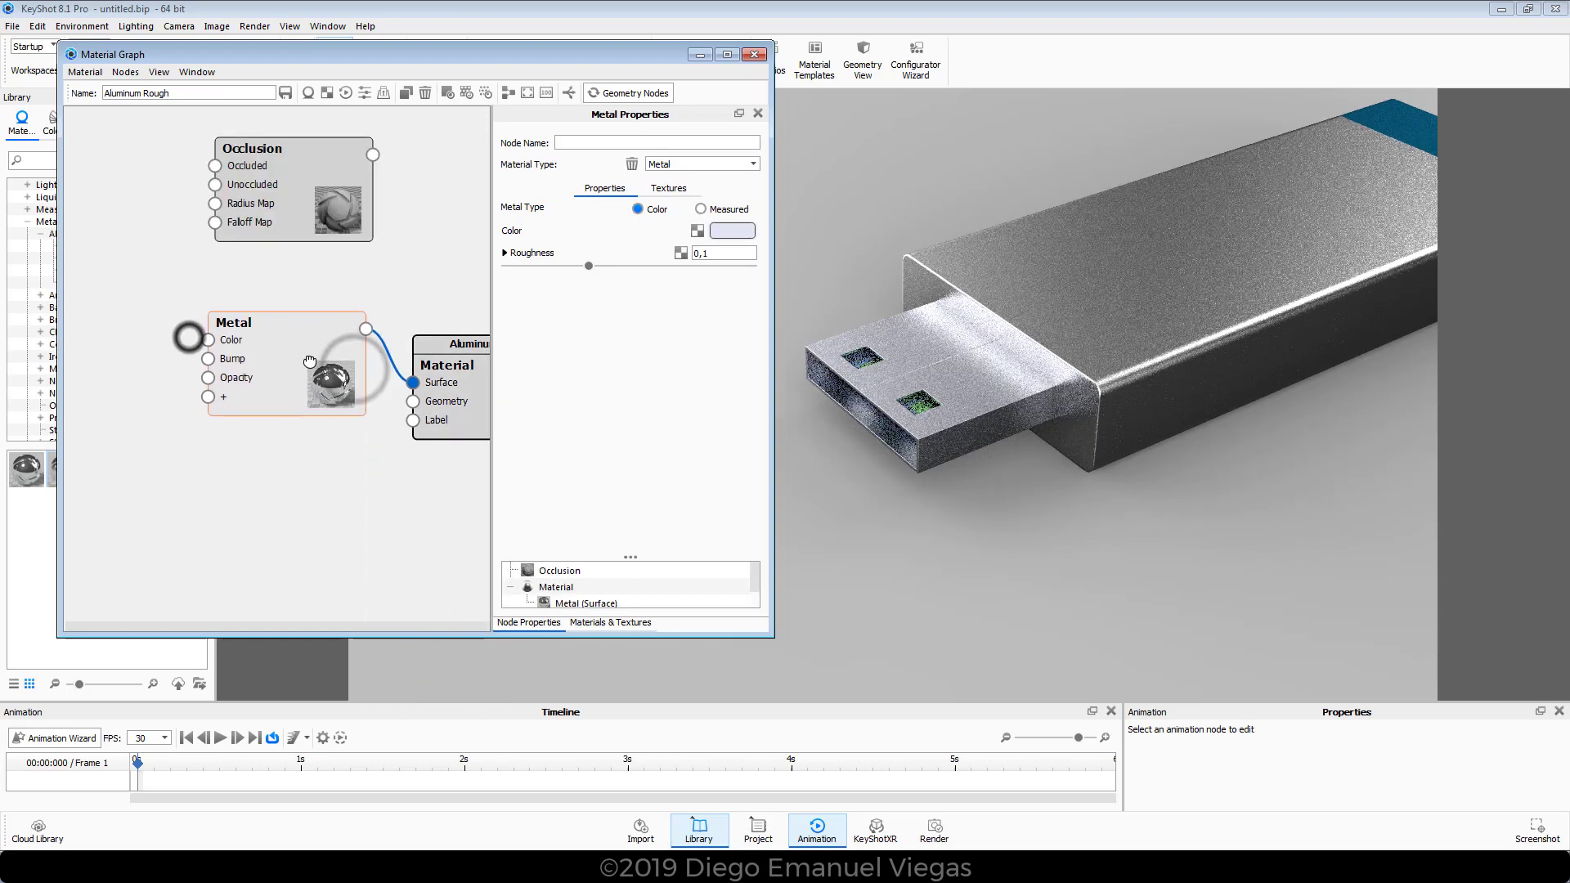
left_click_drag(320, 210, 117, 400)
left_click_drag(169, 343, 208, 340)
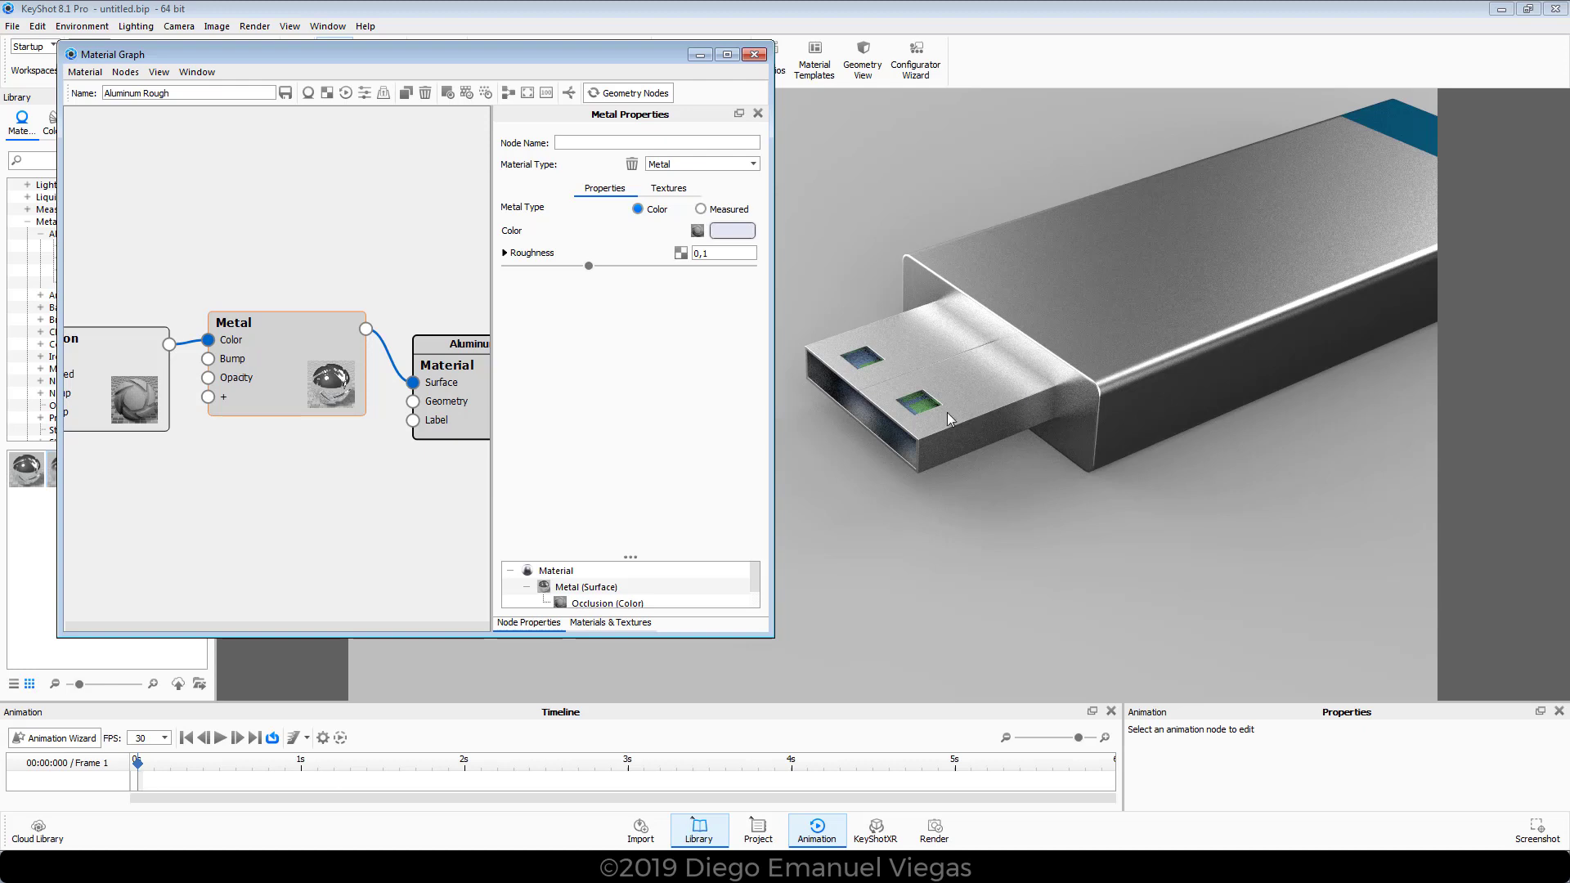
- Reduce the radius of the connector's Occlusion node to a few millimetres and close the Material Graph
left_click(139, 352)
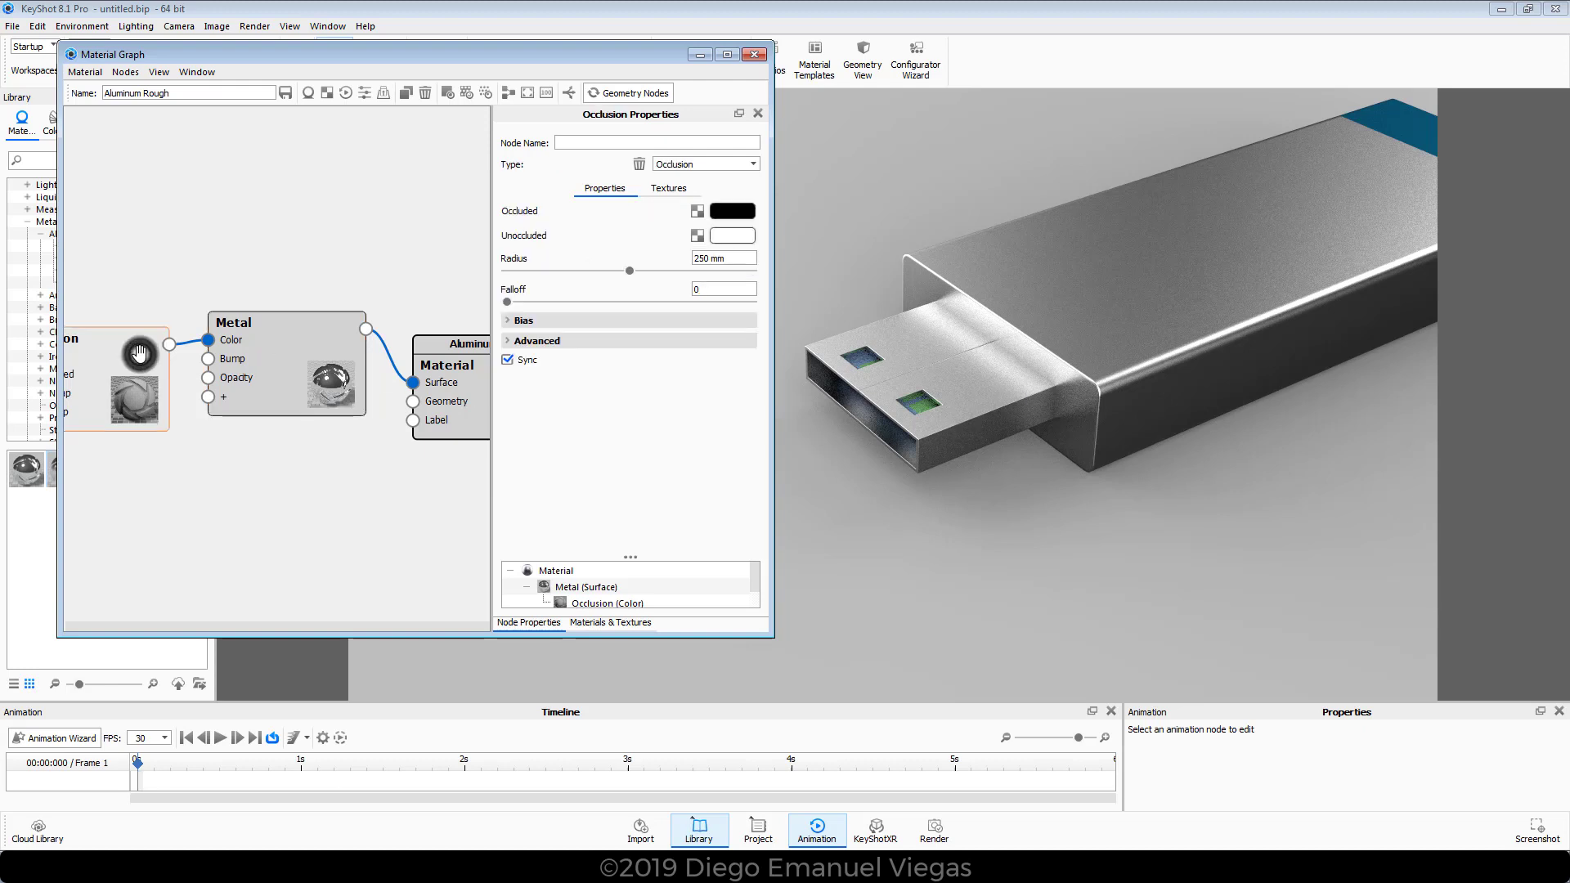
left_click_drag(163, 317, 151, 267)
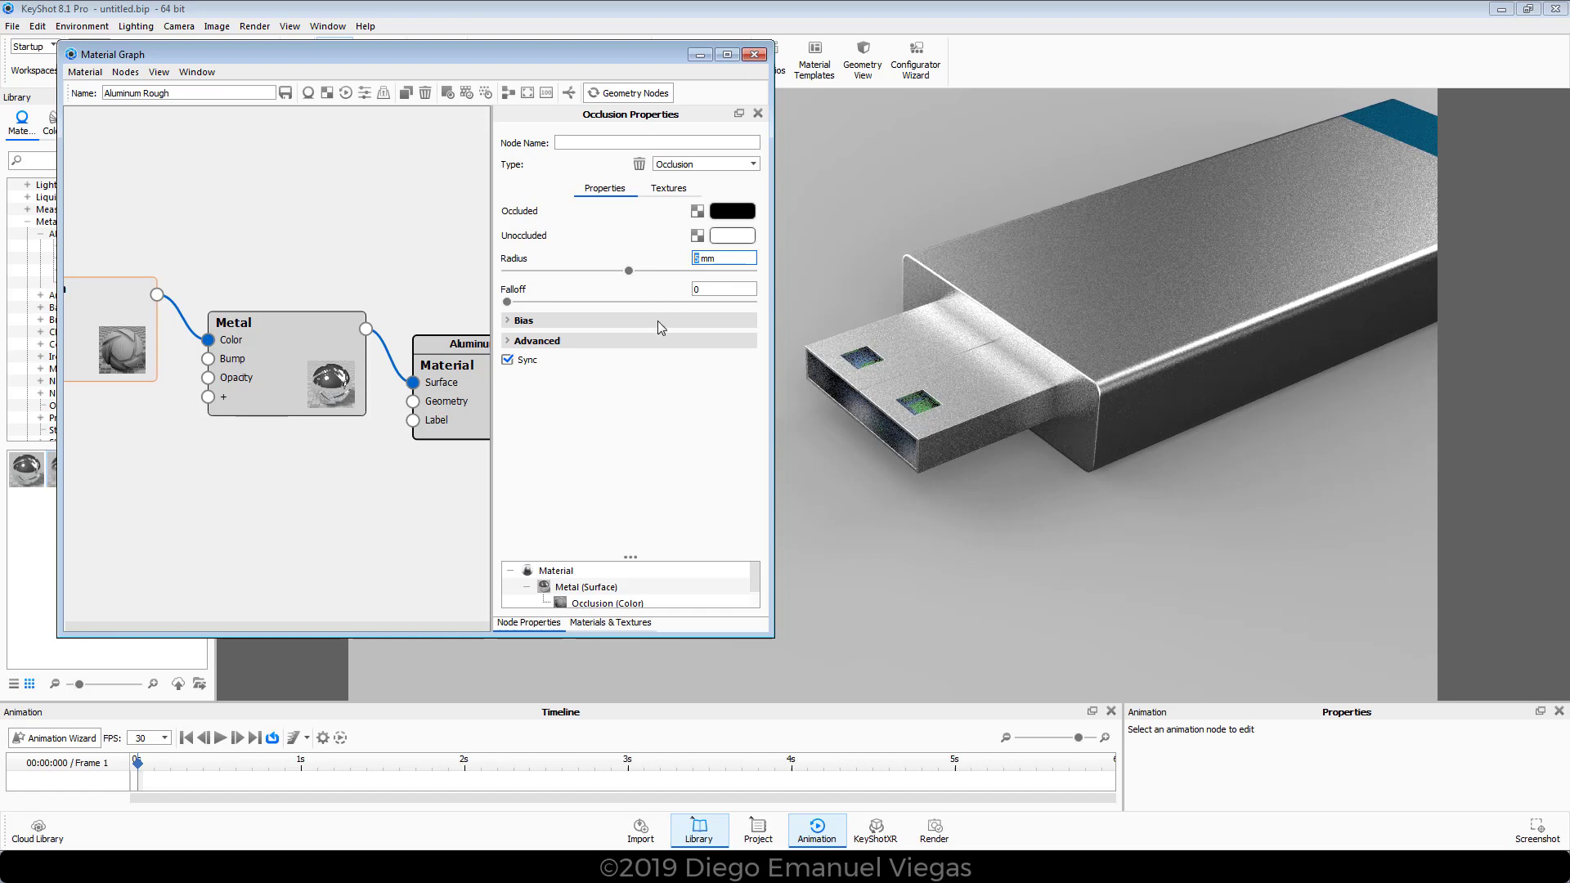
left_click(755, 55)
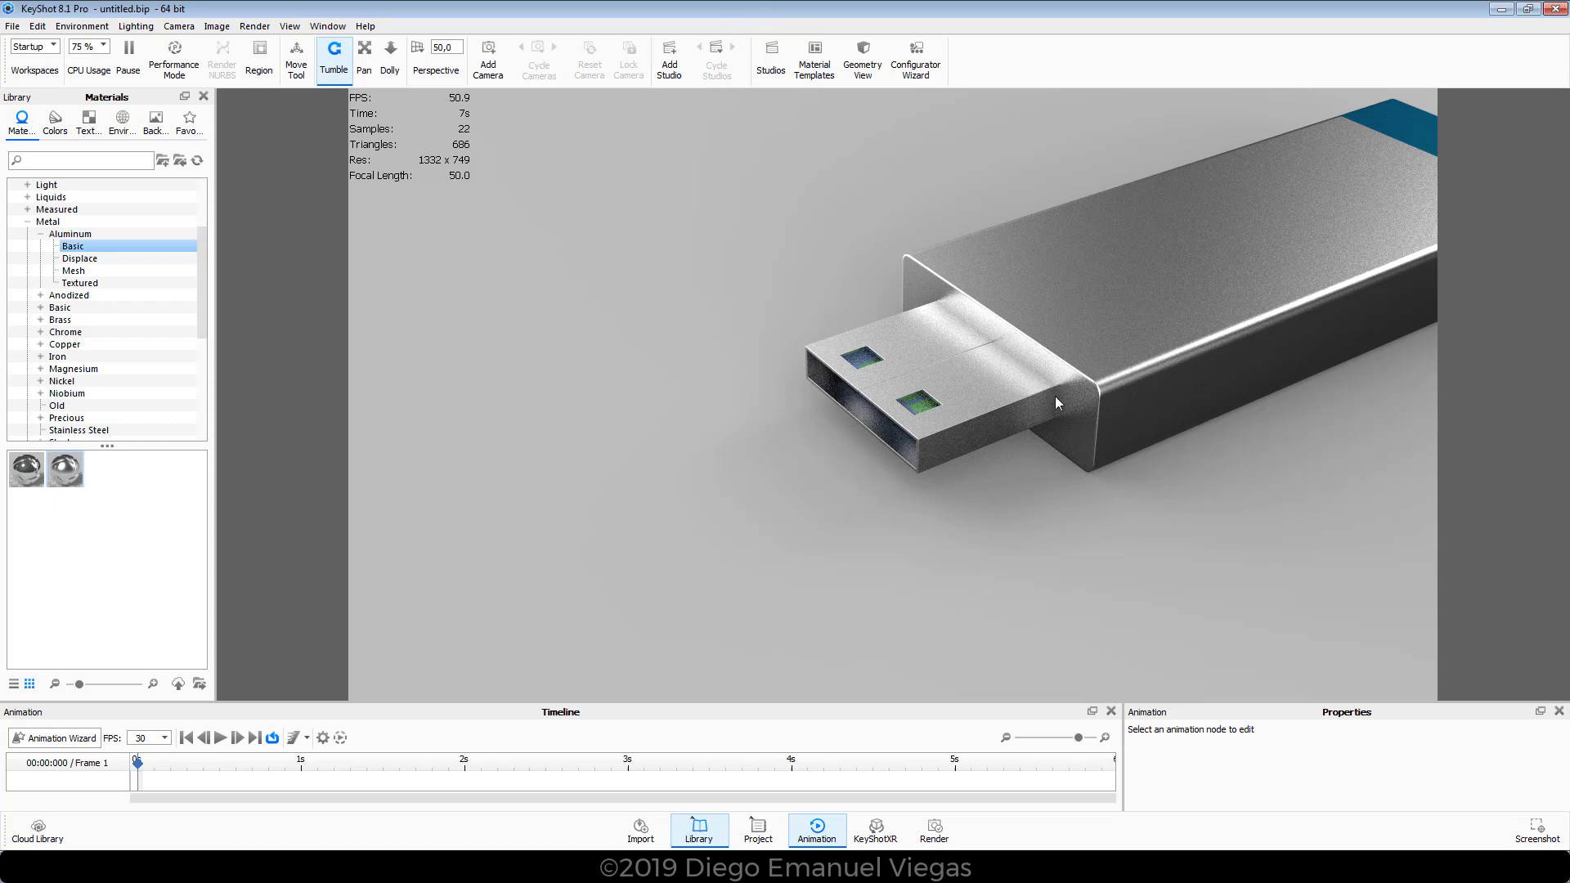
- Hide the connector's metal shell to expose the board and contact strips inside
left_click_drag(1120, 500, 873, 485)
scroll(768, 452, "up", 3)
scroll(865, 497, "up", 4)
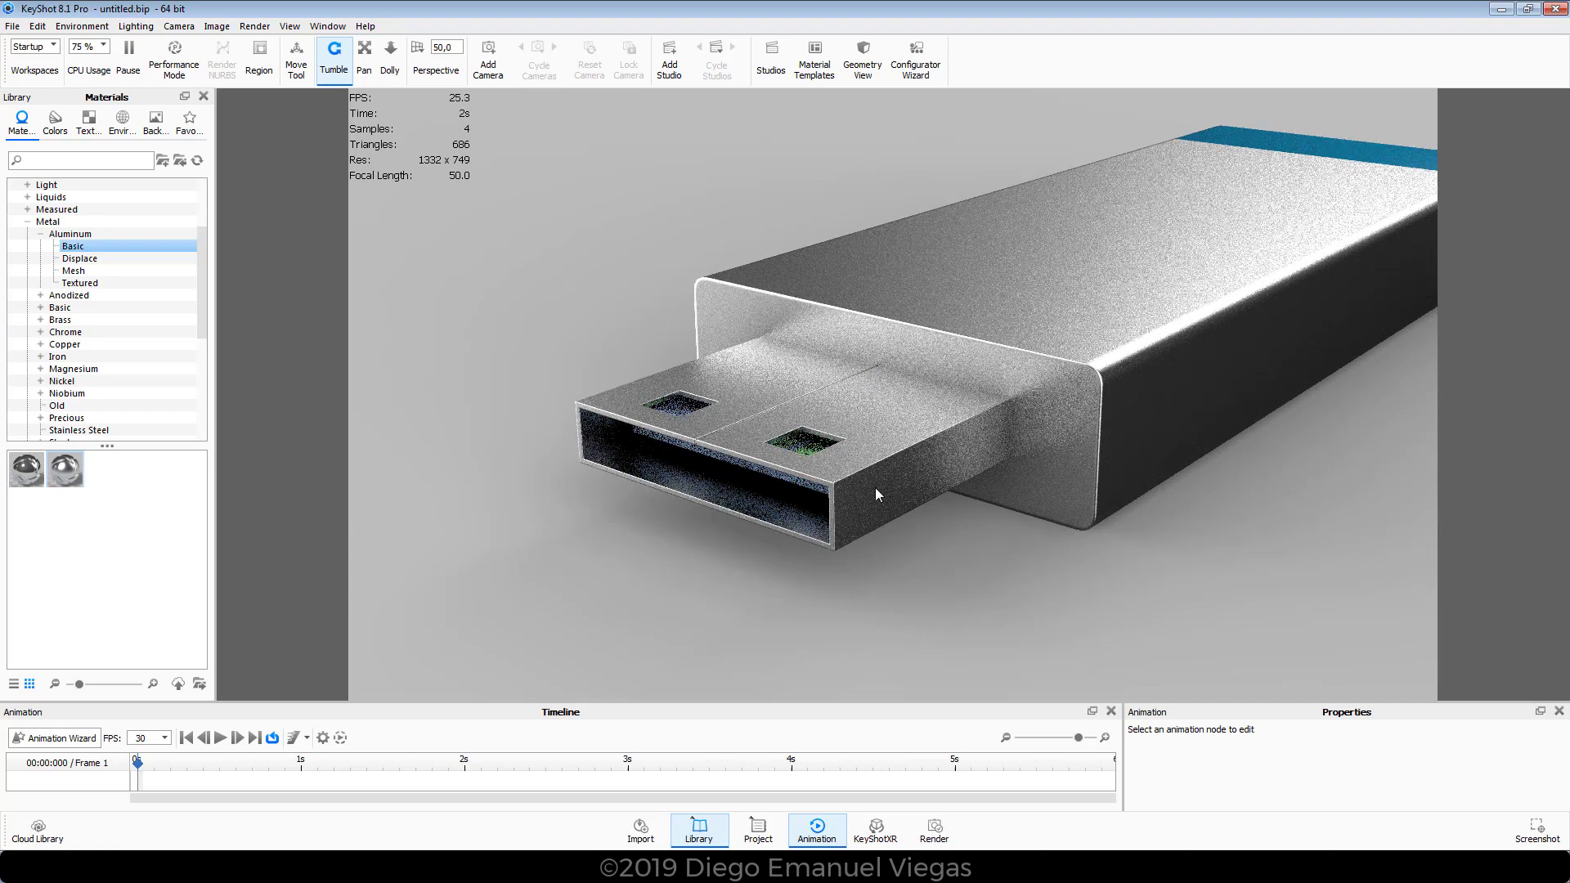
scroll(881, 487, "up", 3)
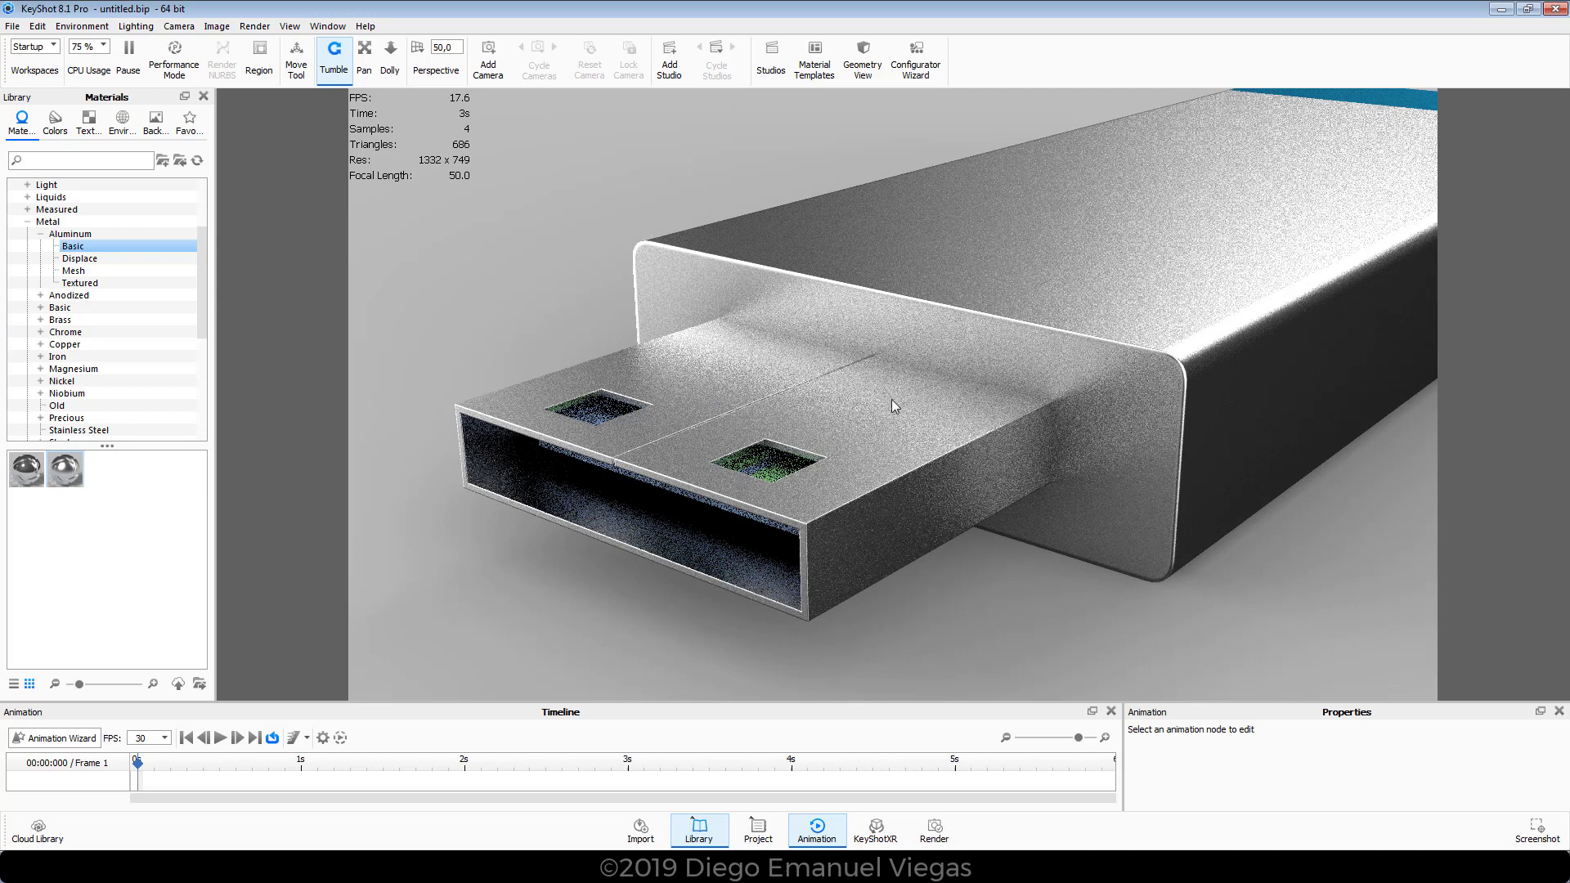
right_click(872, 474)
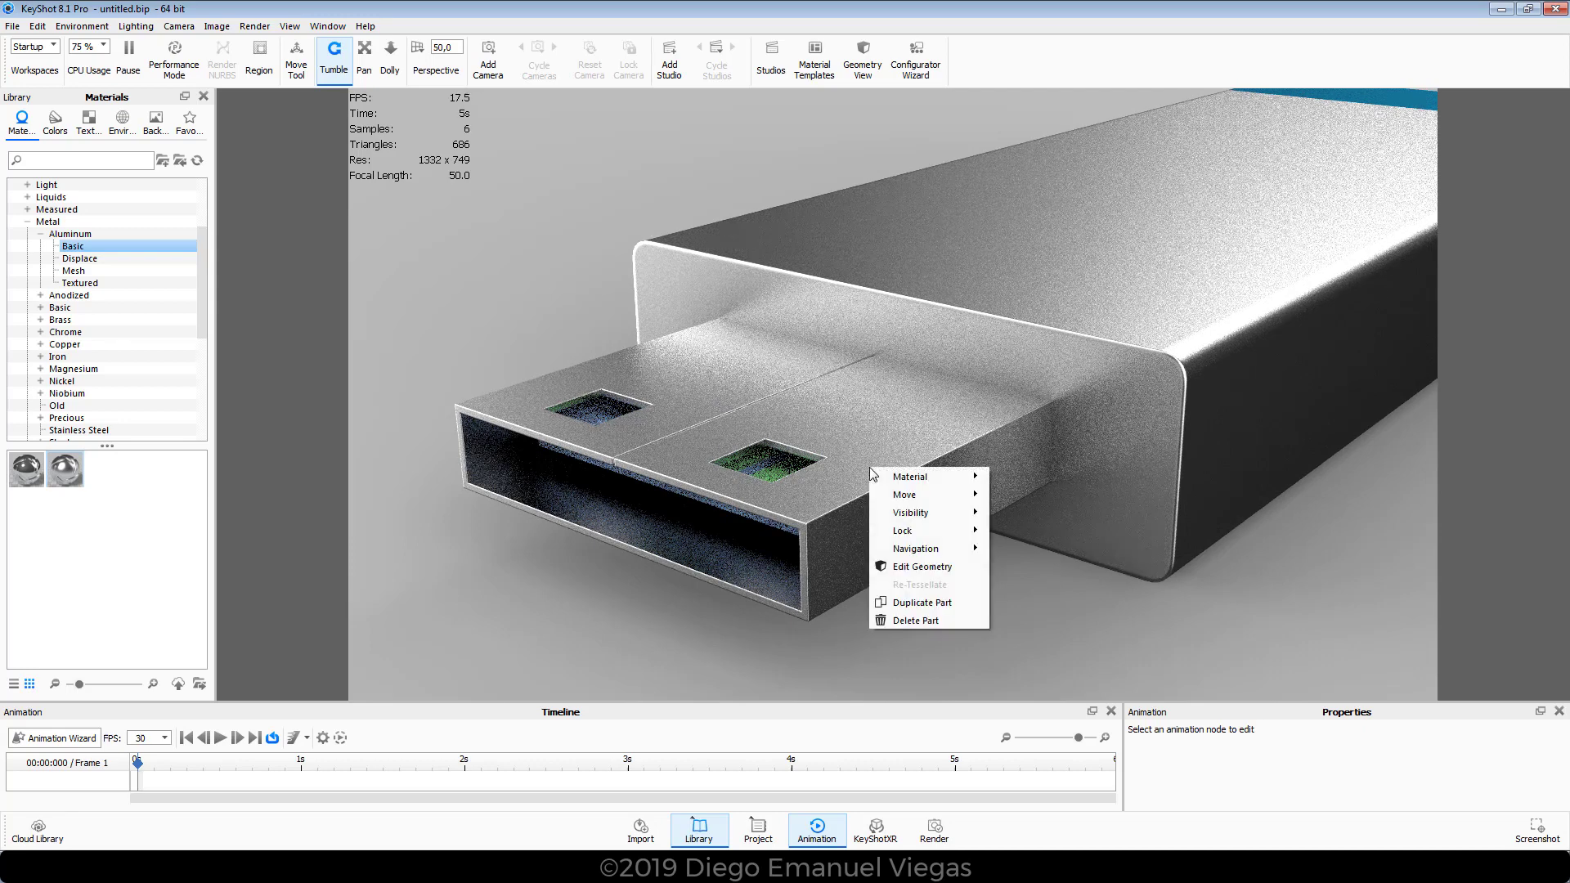
left_click(912, 512)
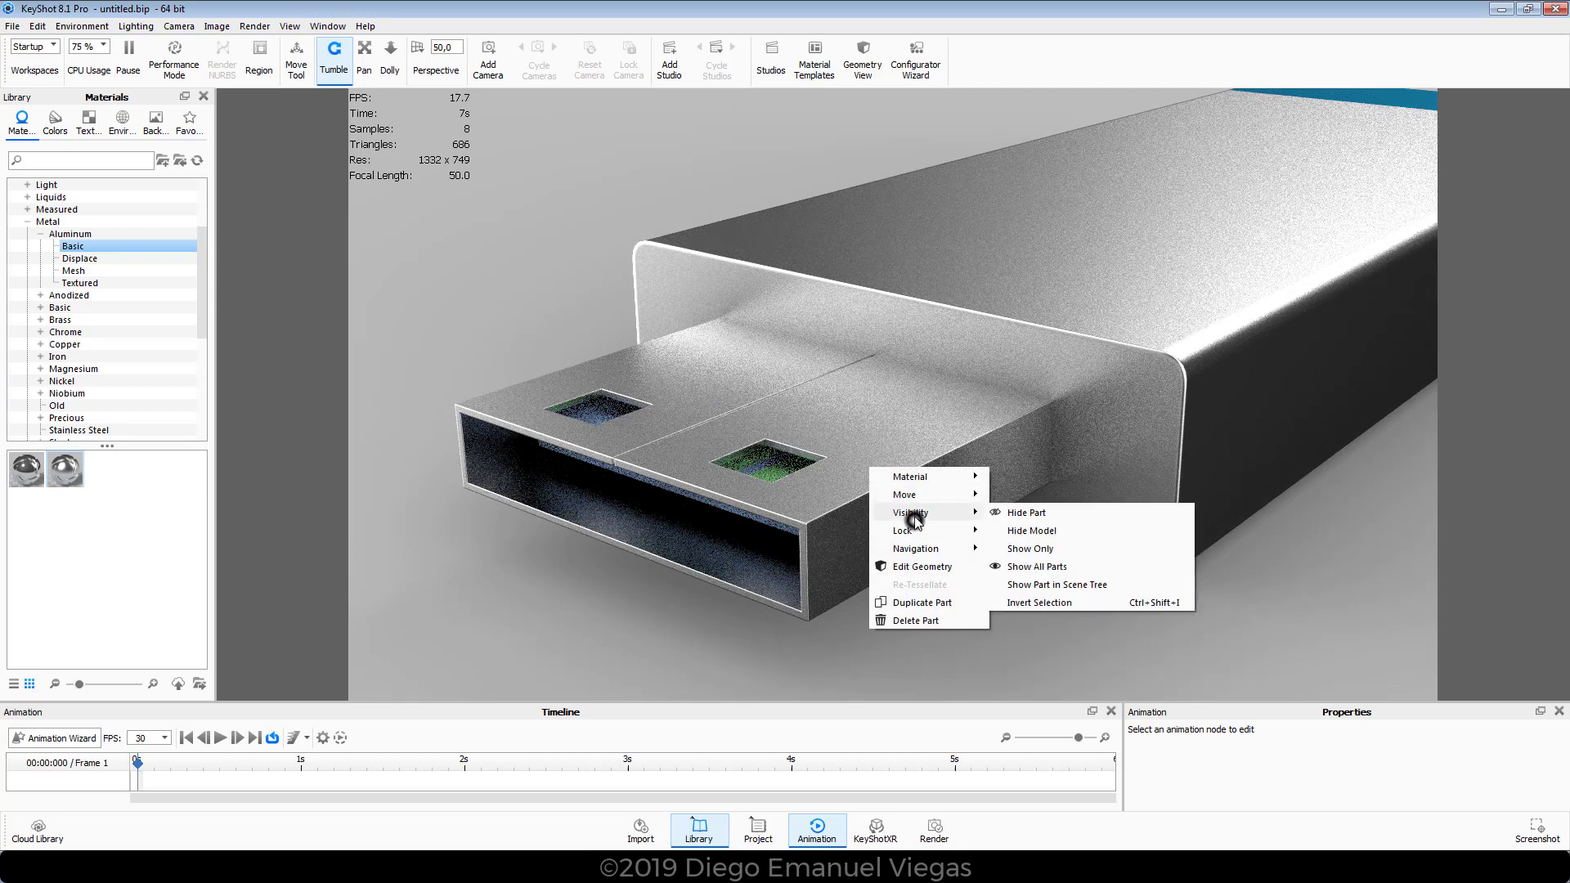
left_click(1047, 515)
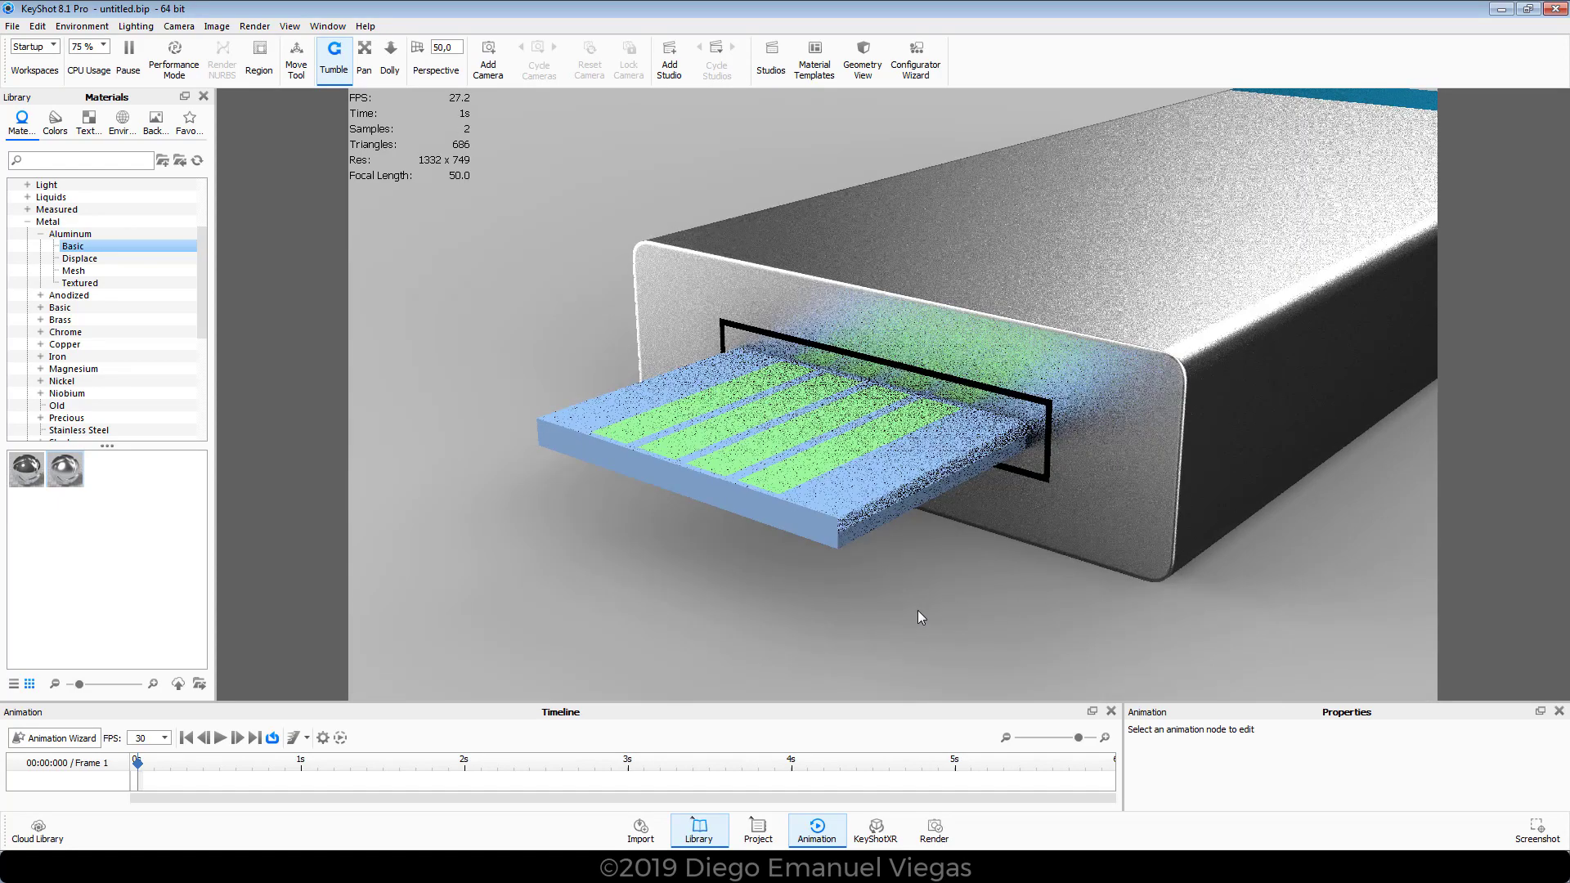
- Apply the blue Rough material from the Hard plastics to the board inside the connector
left_click_drag(918, 610, 451, 598)
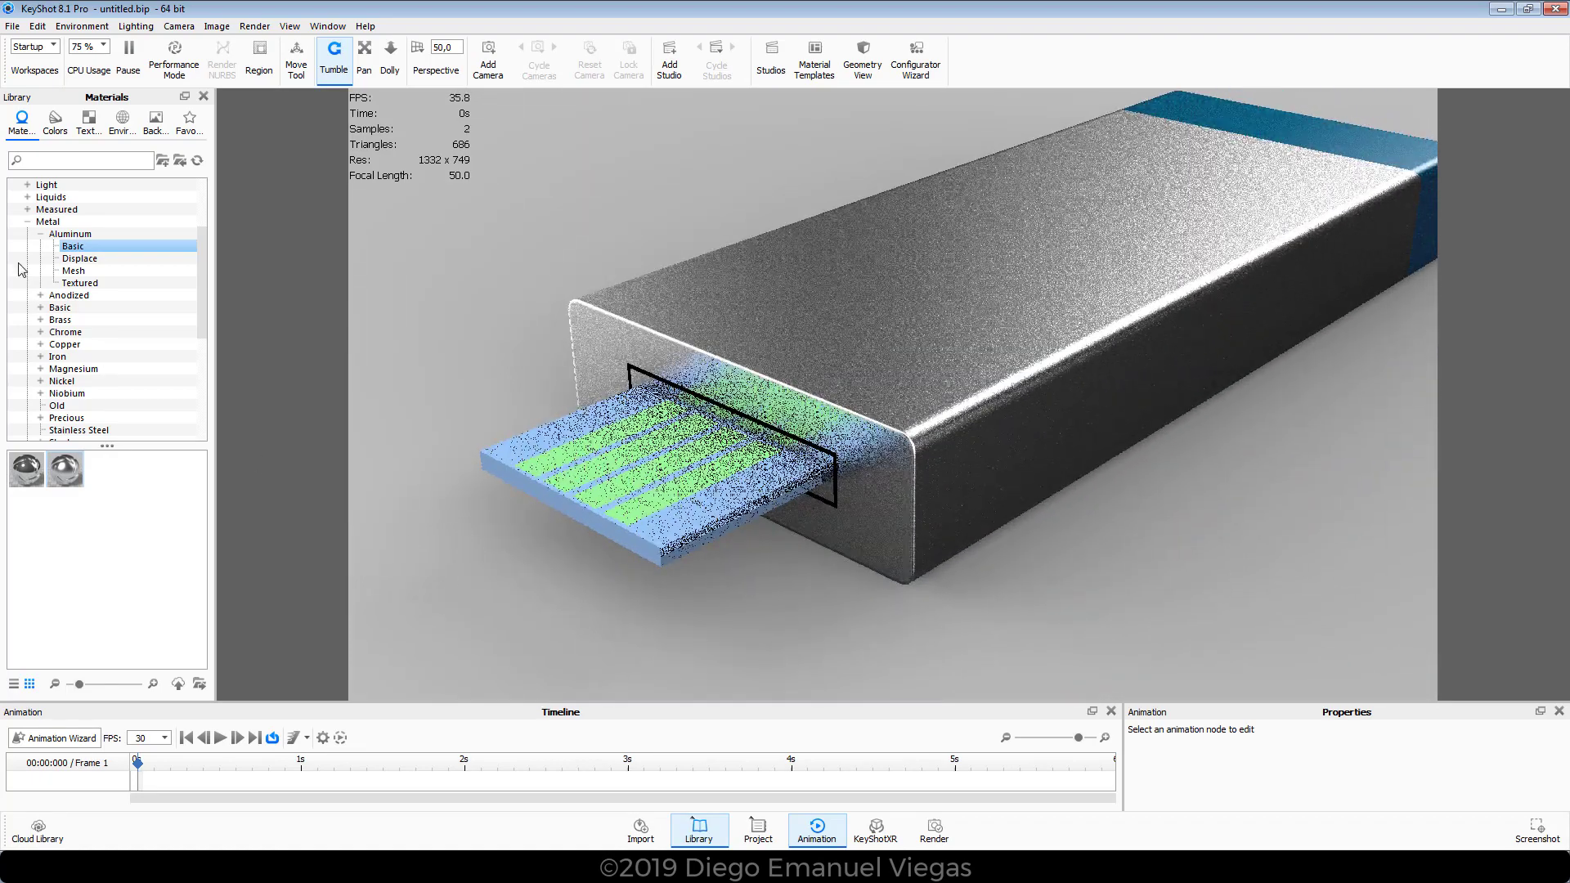
scroll(27, 261, "down", 2)
left_click(43, 382)
scroll(49, 384, "down", 3)
left_click(27, 357)
scroll(26, 357, "down", 2)
left_click(40, 333)
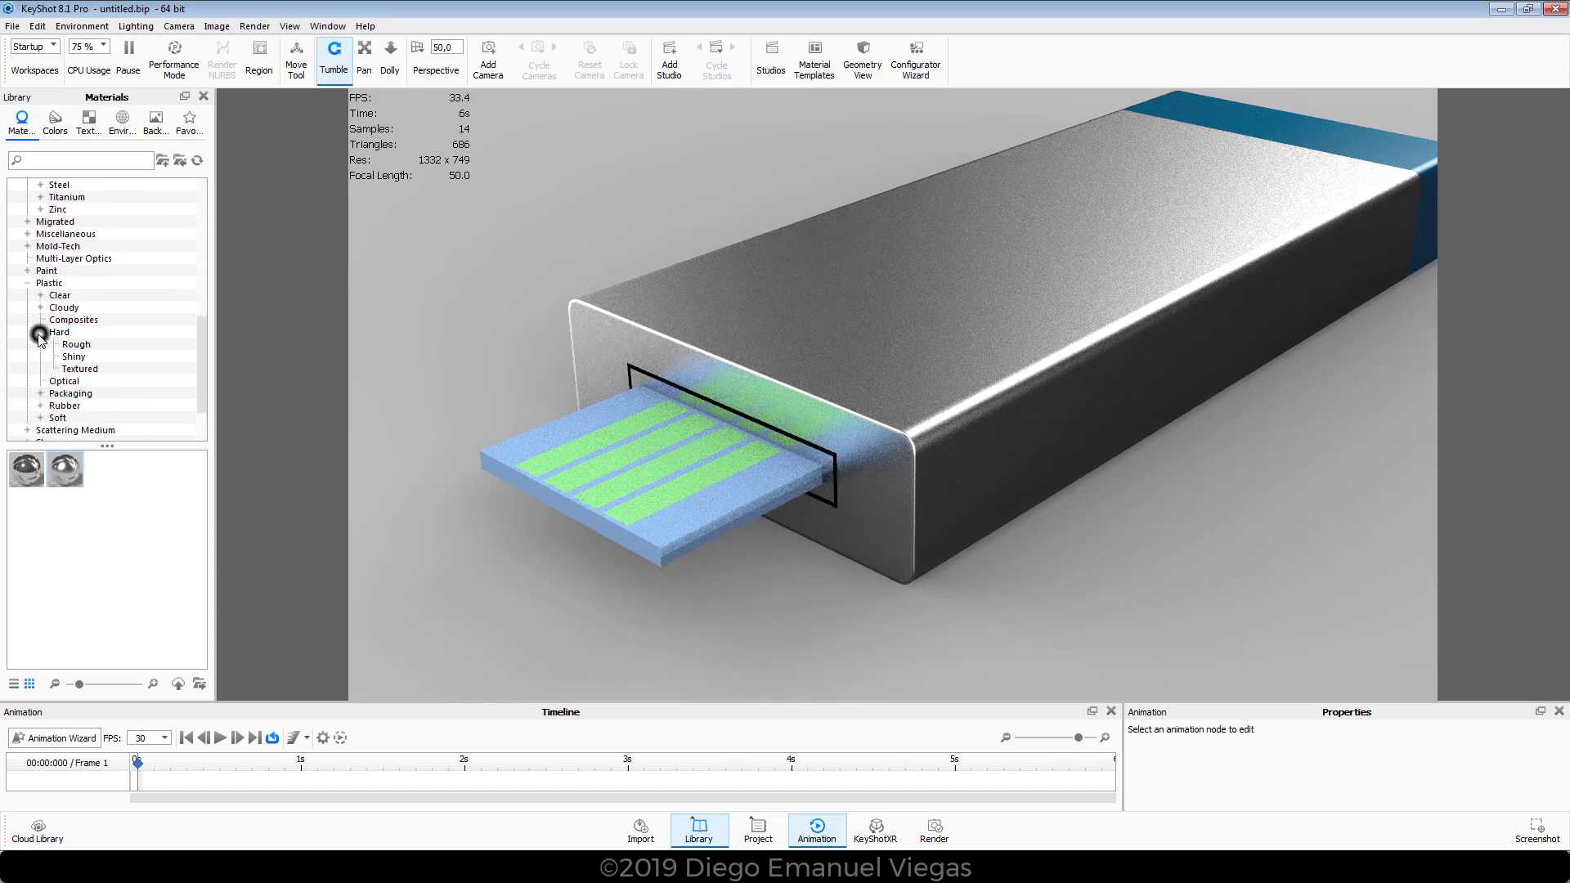
left_click(73, 345)
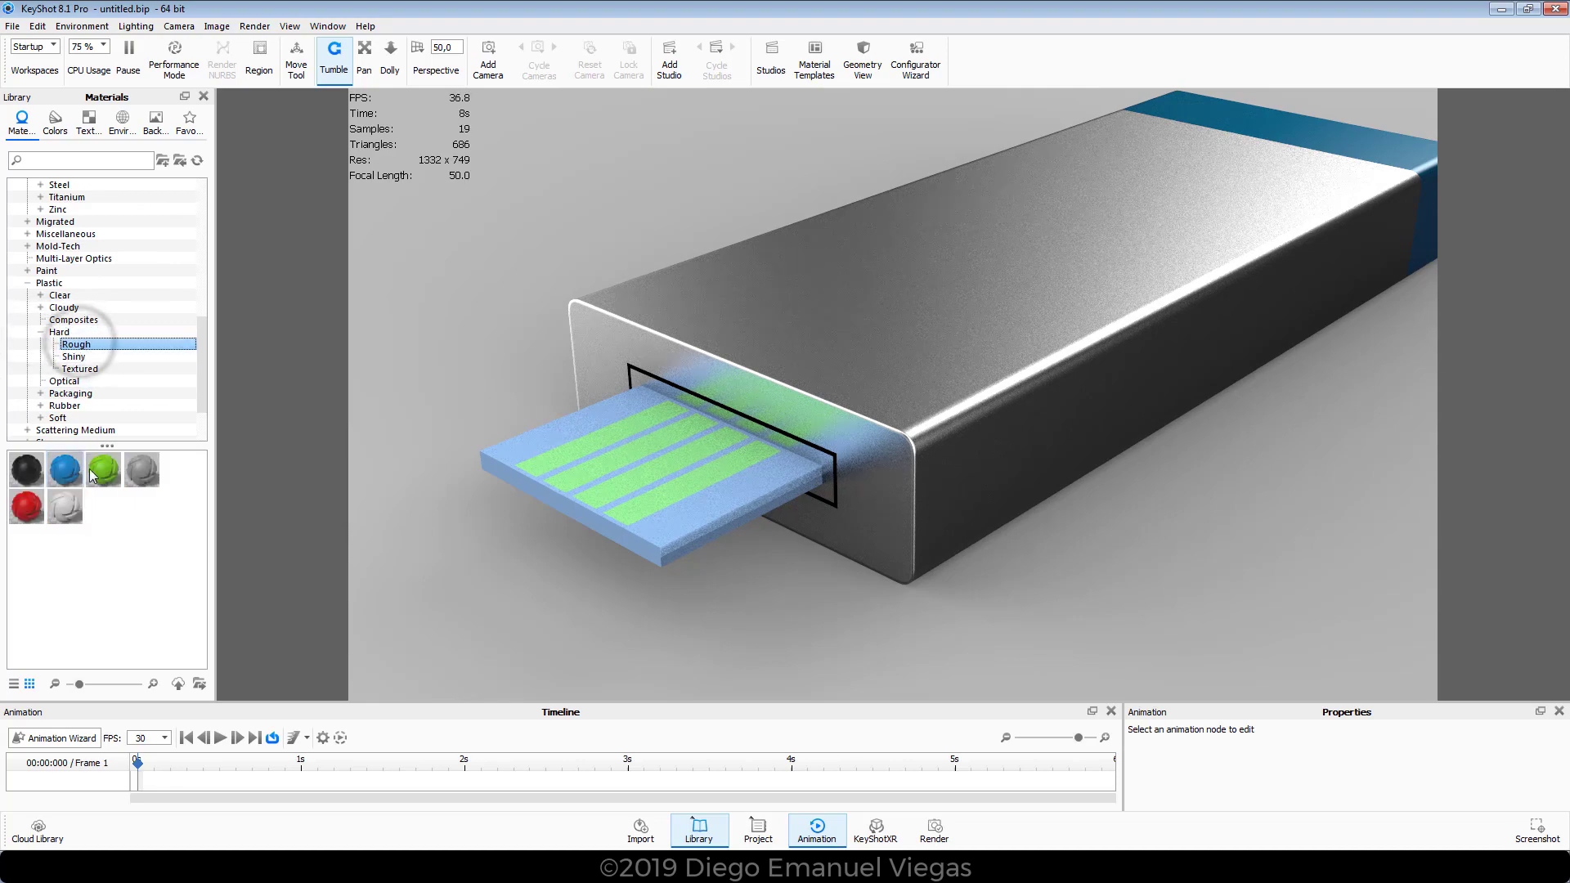
left_click_drag(66, 473, 484, 482)
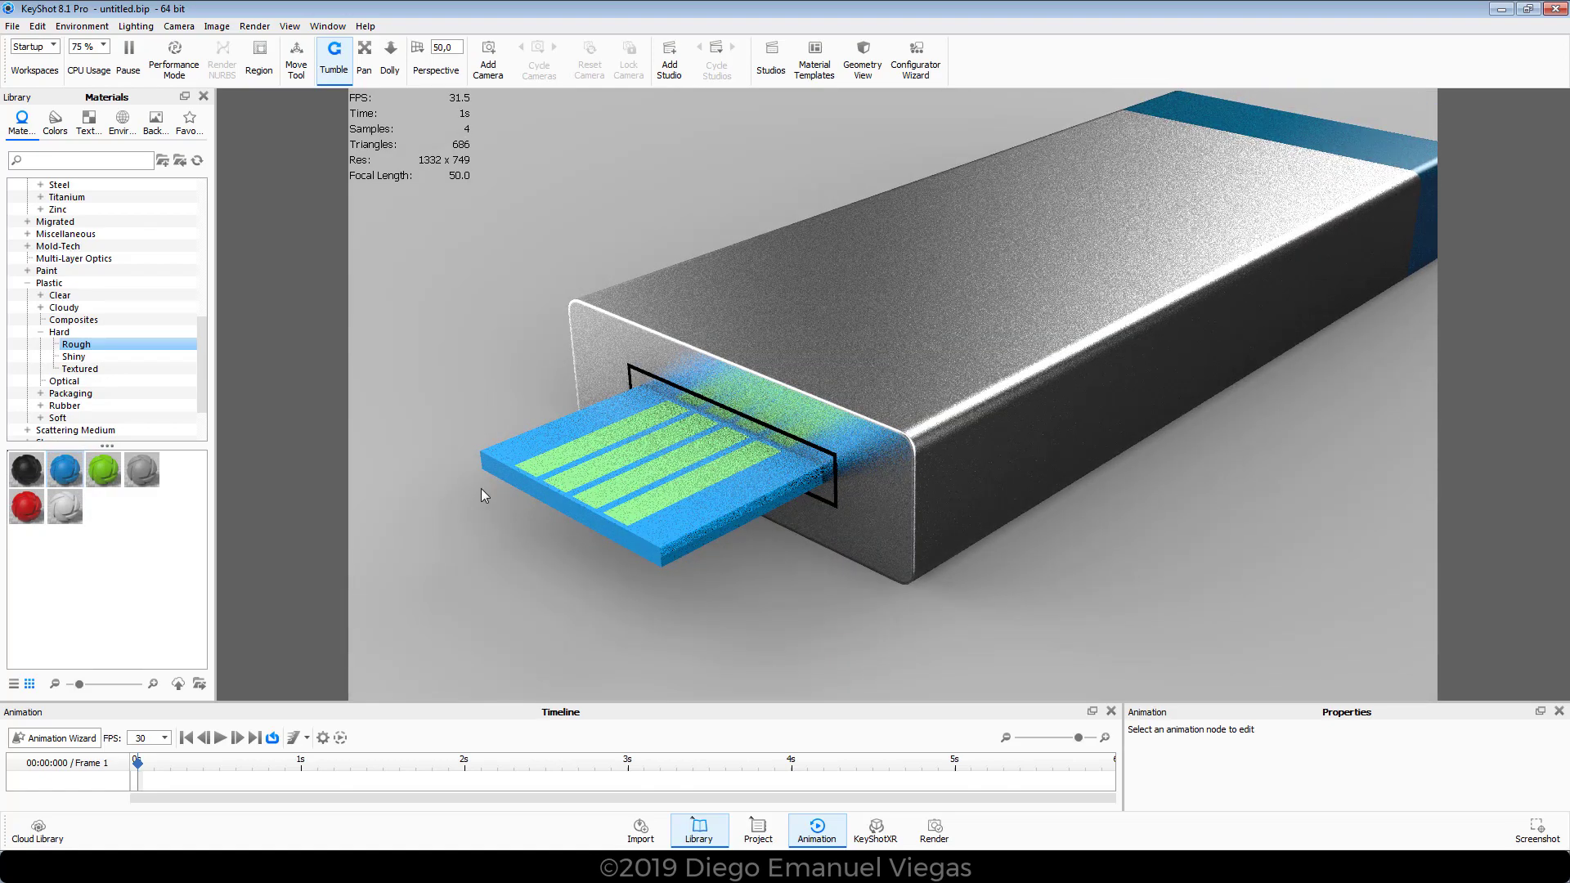
- Apply the second Basic copper material from the Metal library to the contact strips on the connector's board
scroll(478, 492, "up", 3)
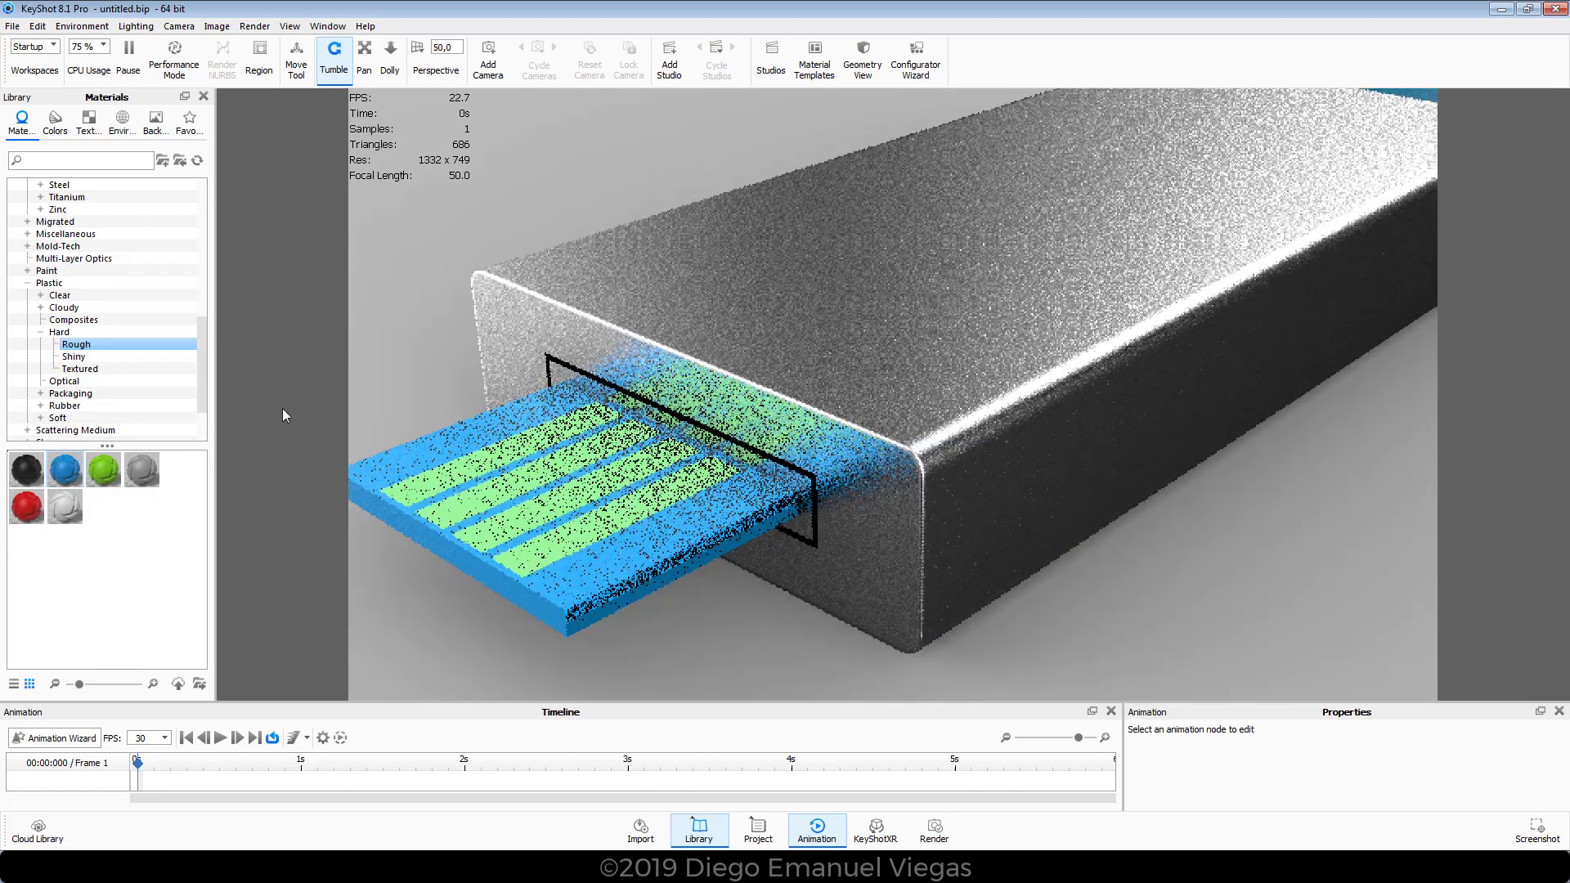
scroll(60, 320, "up", 8)
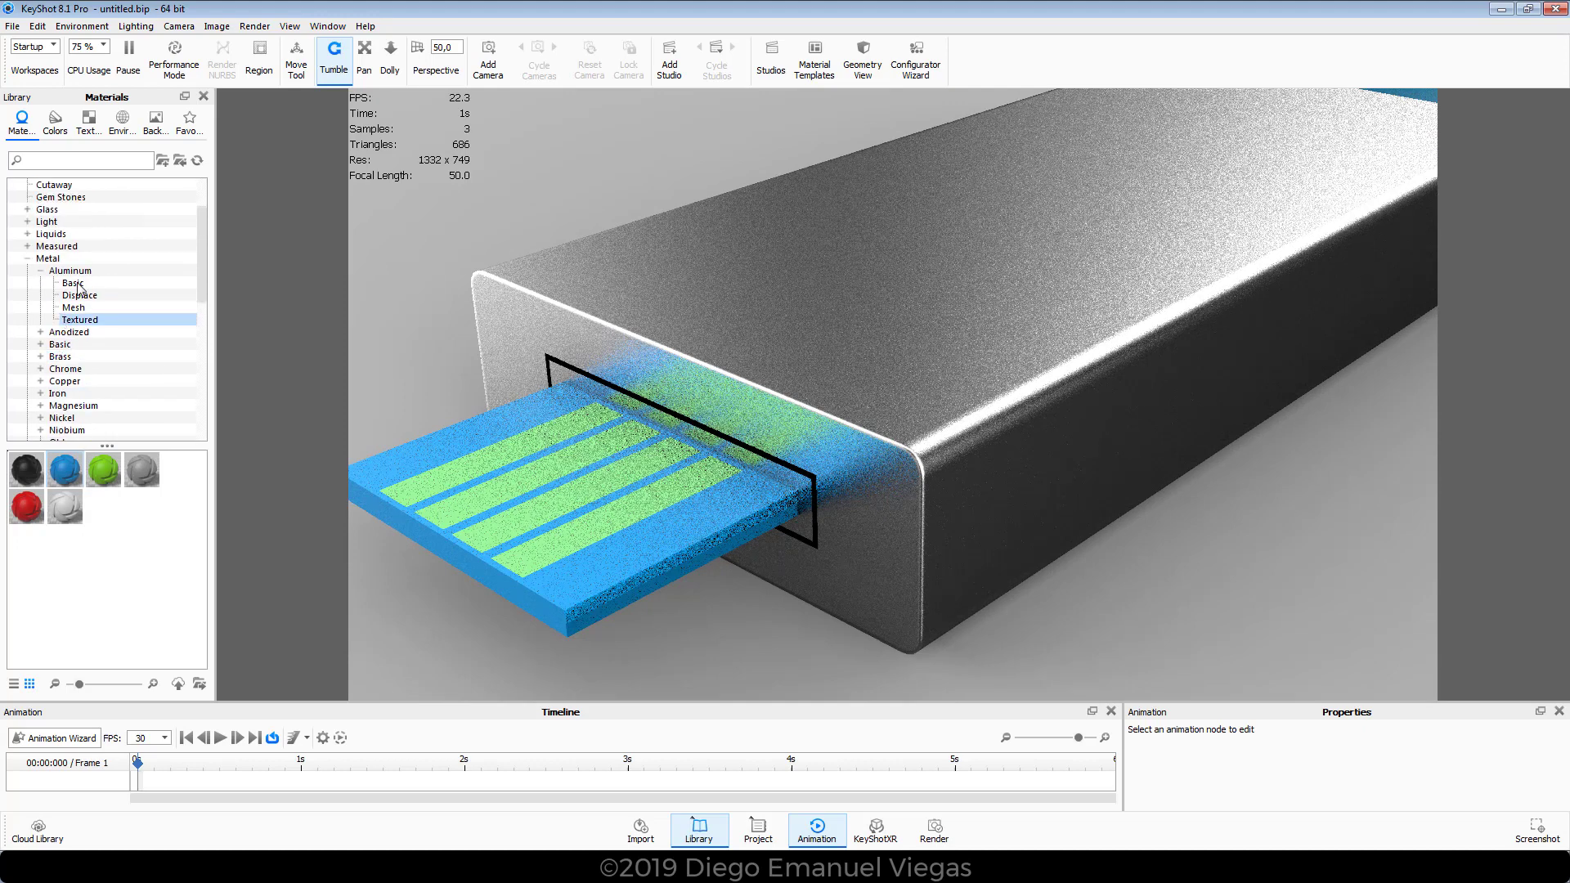
left_click(40, 271)
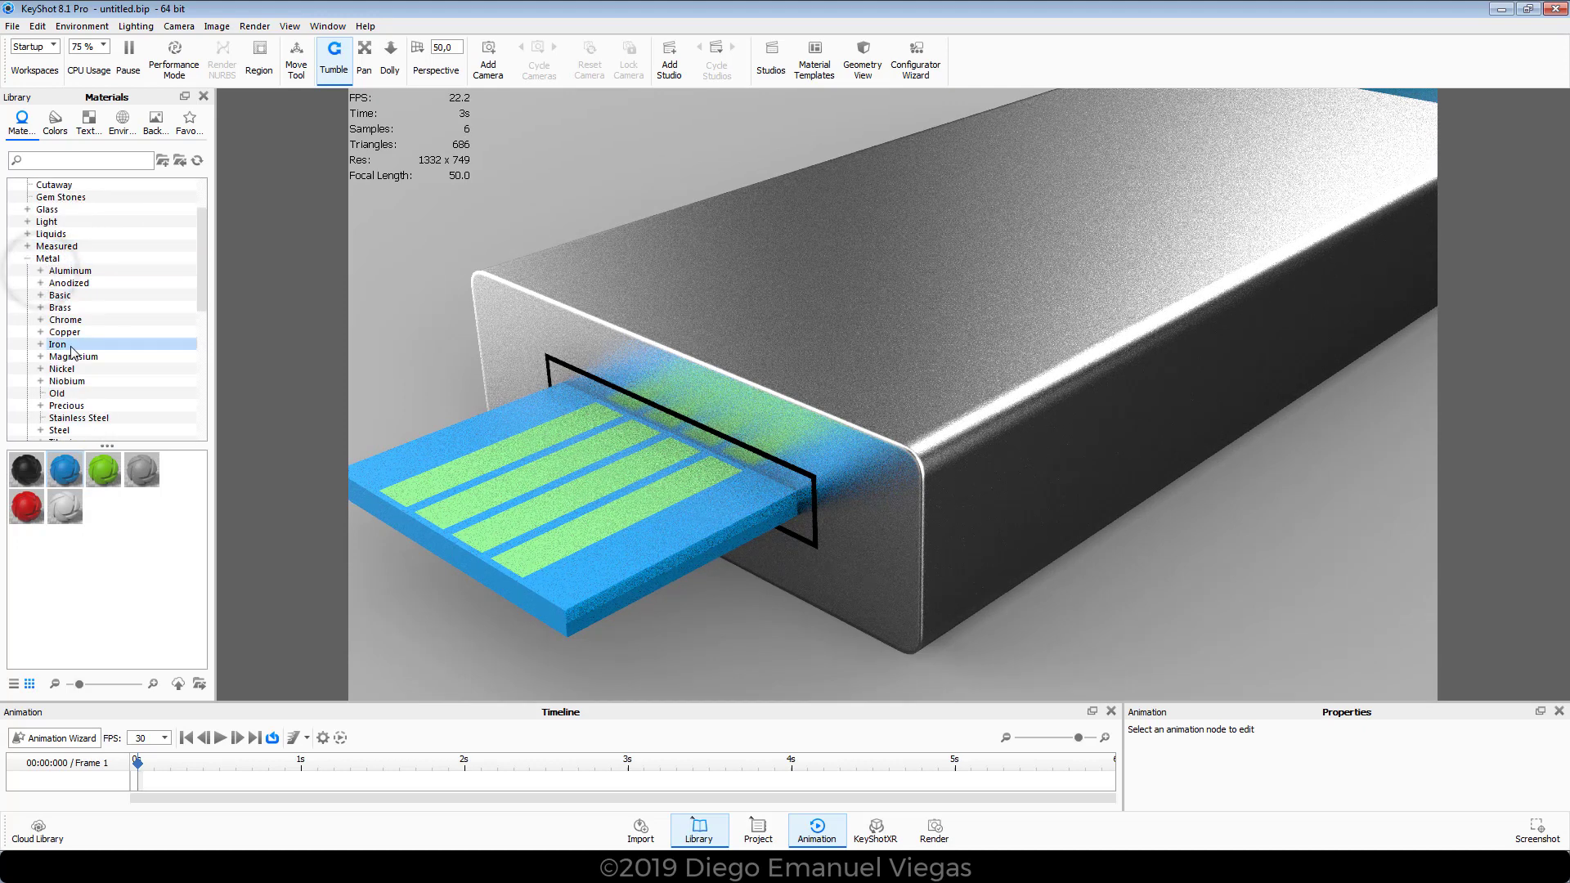
left_click(40, 332)
left_click(65, 344)
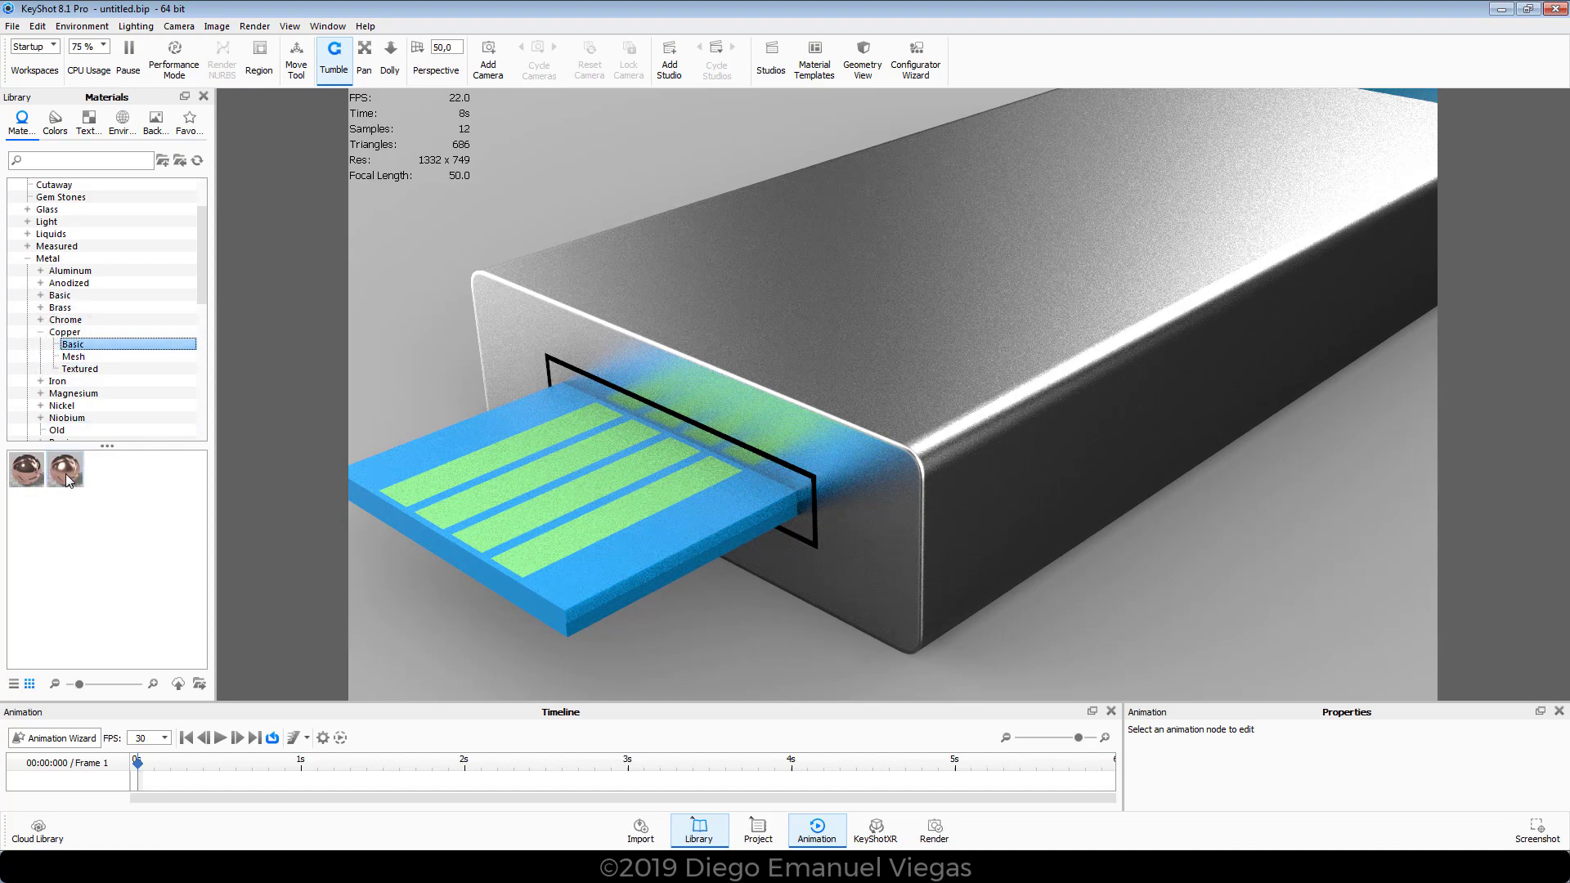
left_click_drag(67, 474, 446, 513)
scroll(438, 517, "down", 5)
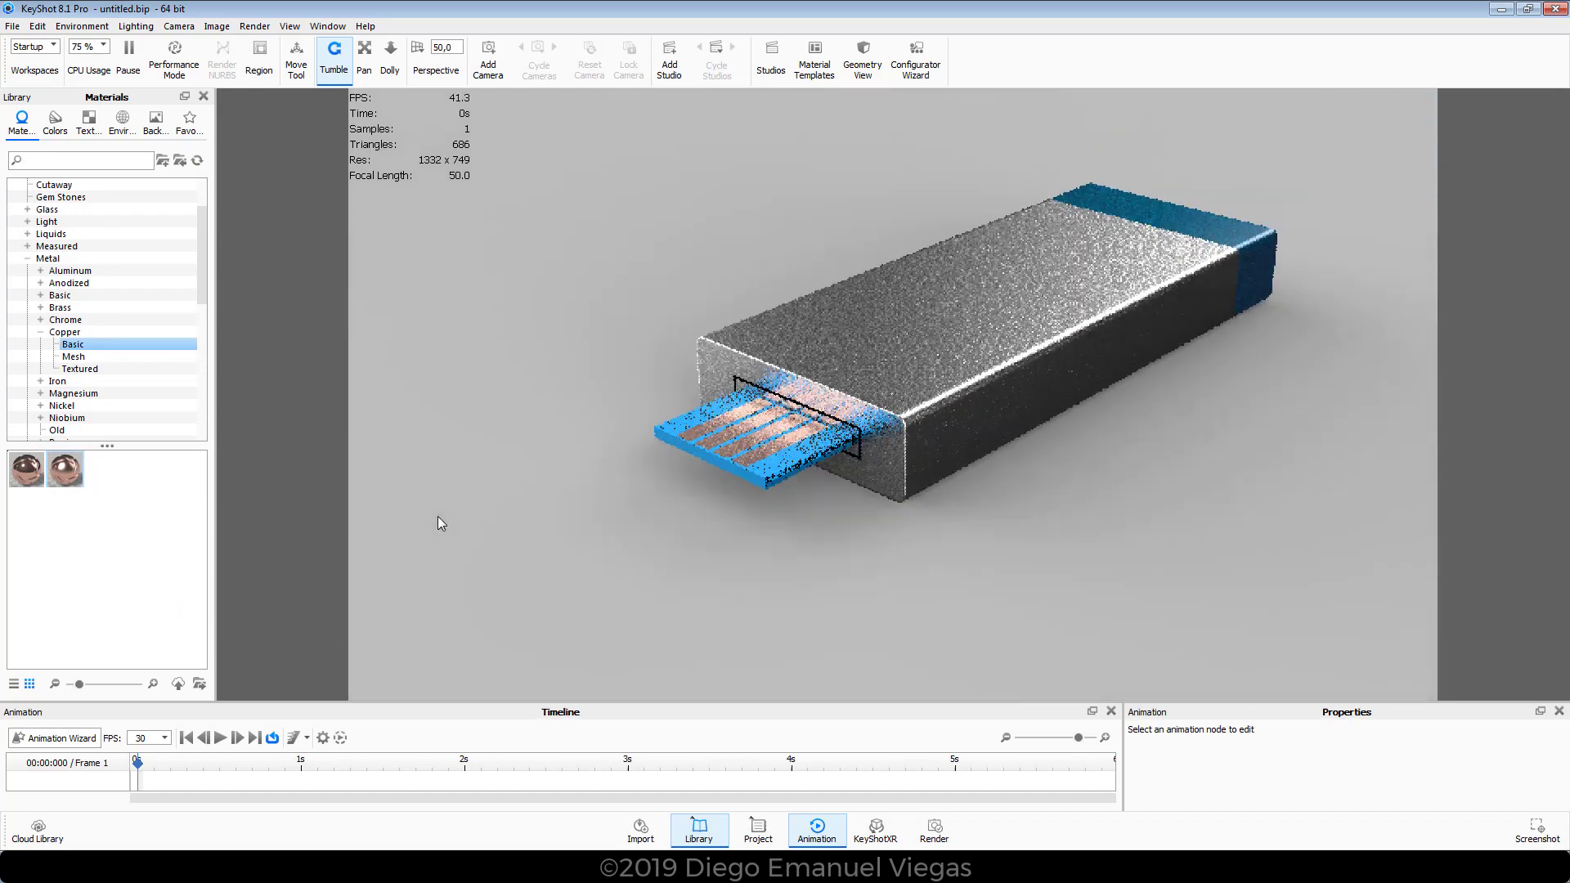
- Show the hidden metal shell of the connector again
left_click_drag(1072, 499, 643, 356)
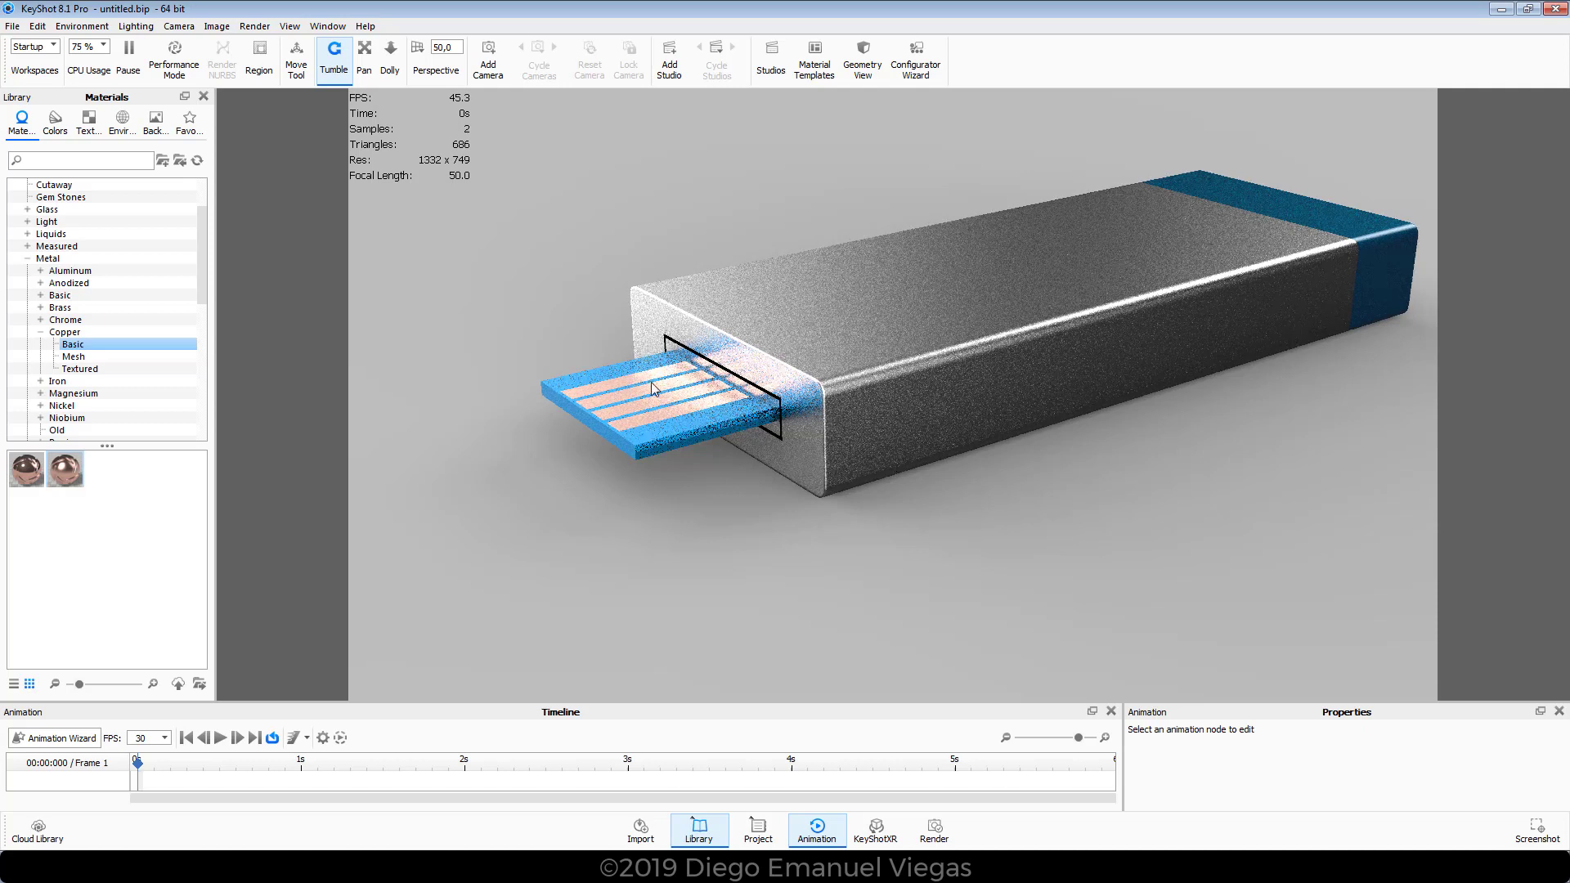
right_click(568, 492)
left_click(646, 516)
scroll(647, 516, "down", 4)
middle_click_drag(674, 517, 635, 543)
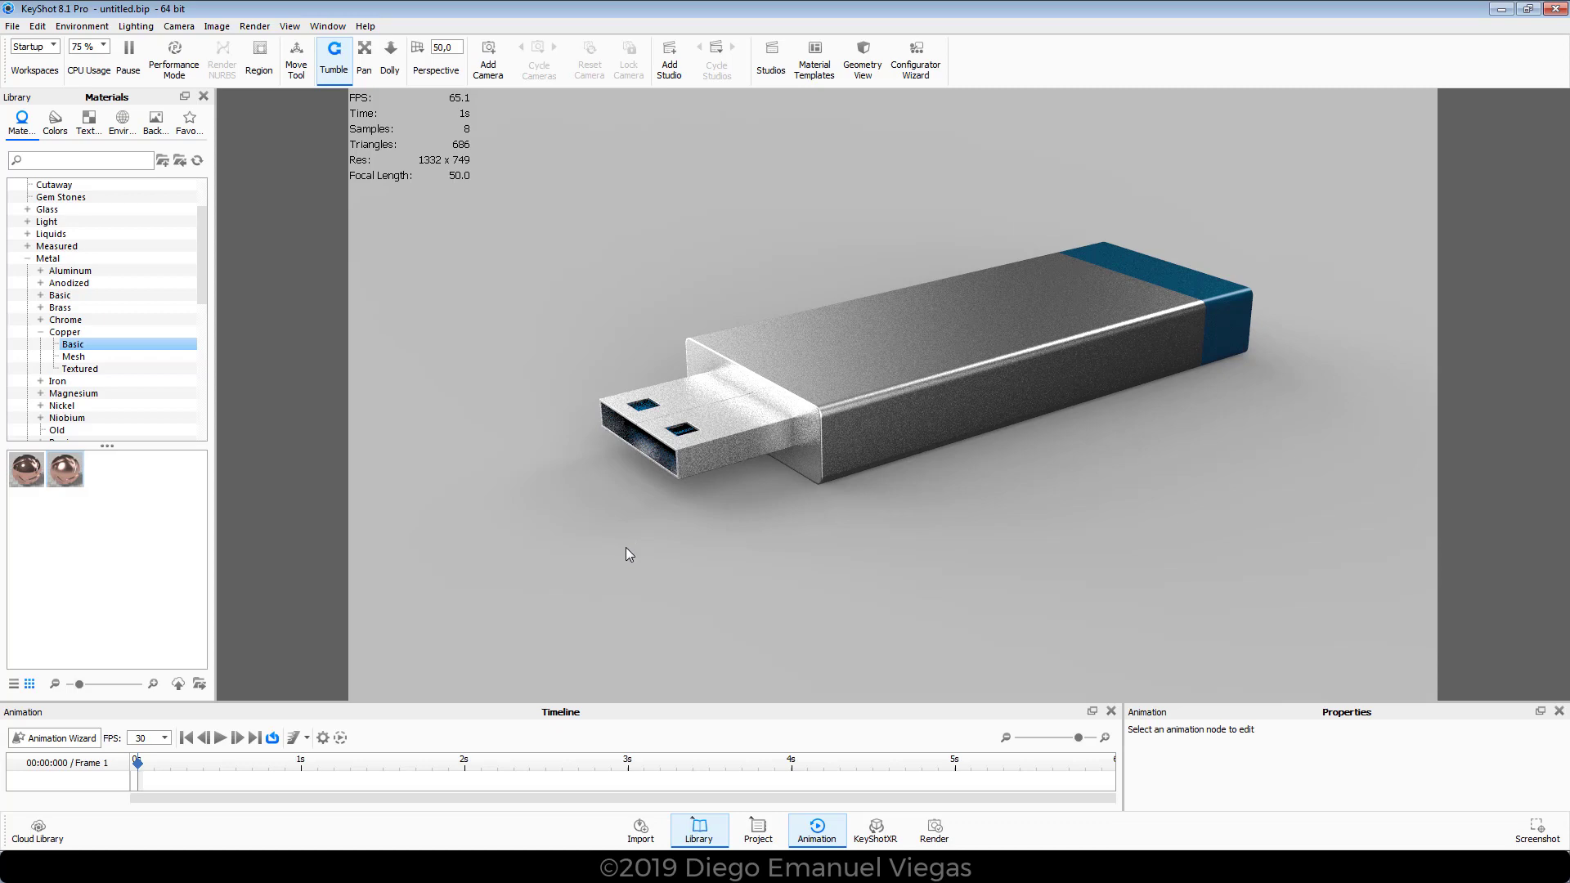
- Save the scene to the desktop as a regular BIP file named Pendrive128, without making a package
key("ctrl+s")
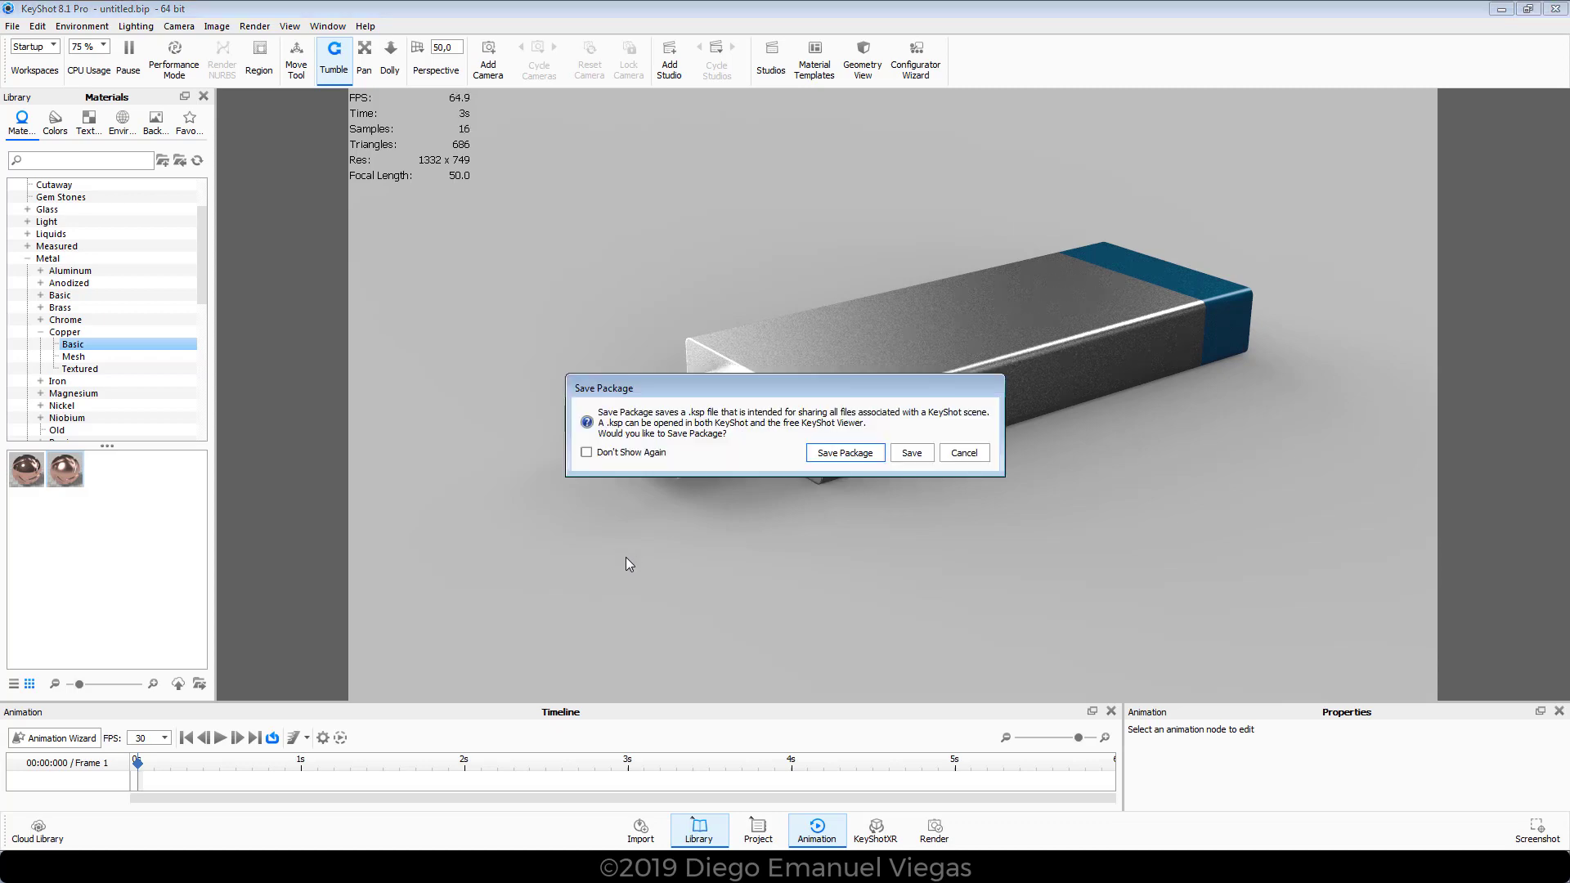
left_click(911, 453)
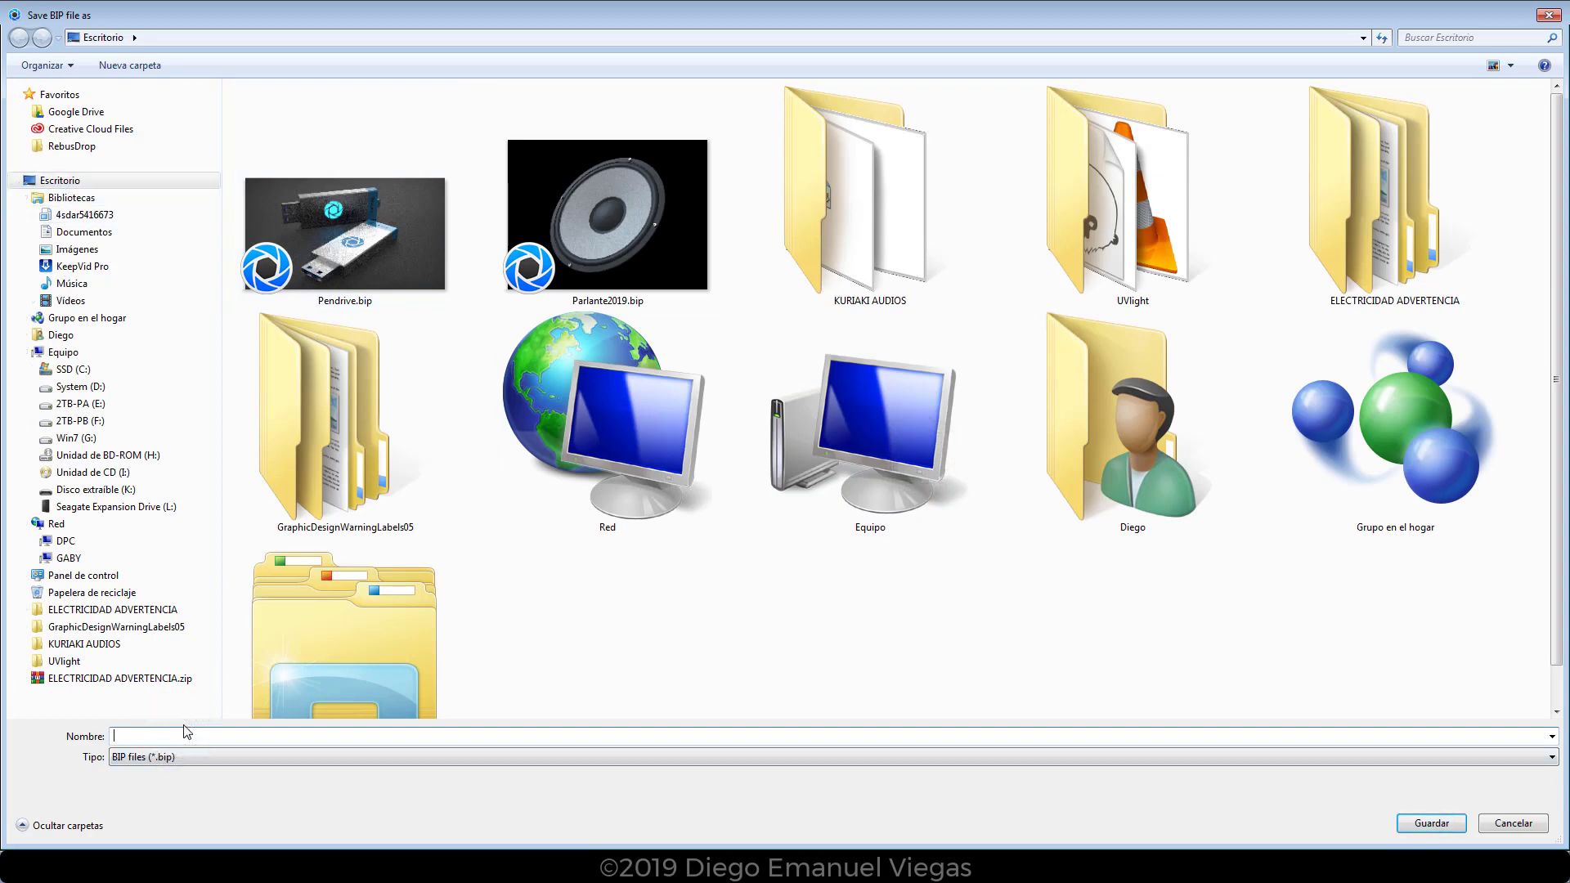
type("Pendrive128")
key("Return")
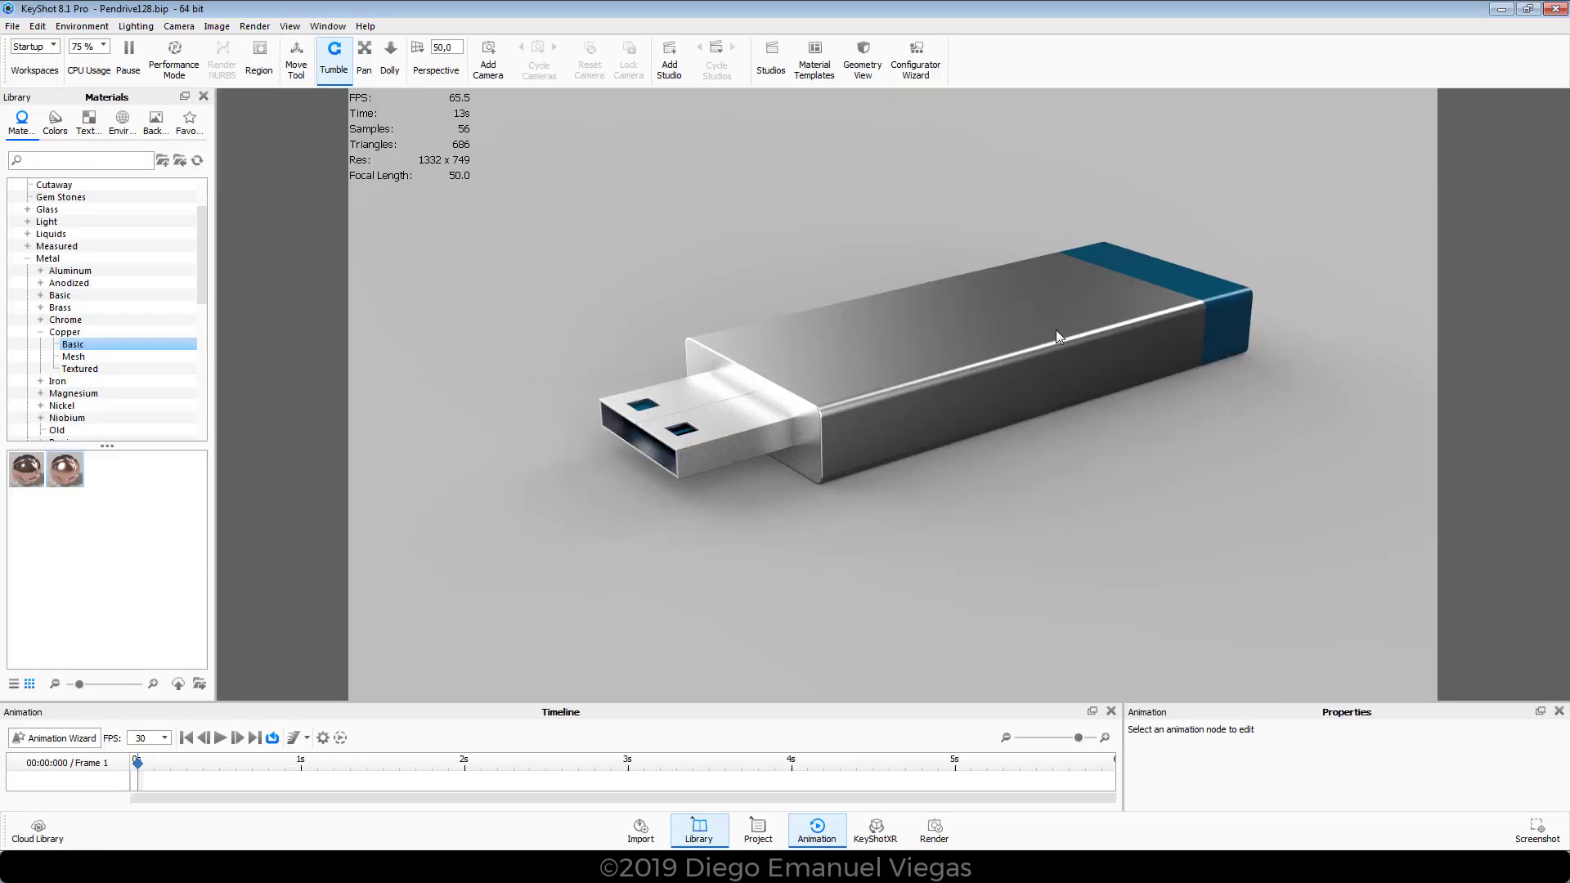
- Open the Titanium Rough material of the pendrive's body for editing and check its labels
double_click(896, 356)
left_click_drag(918, 392, 944, 433)
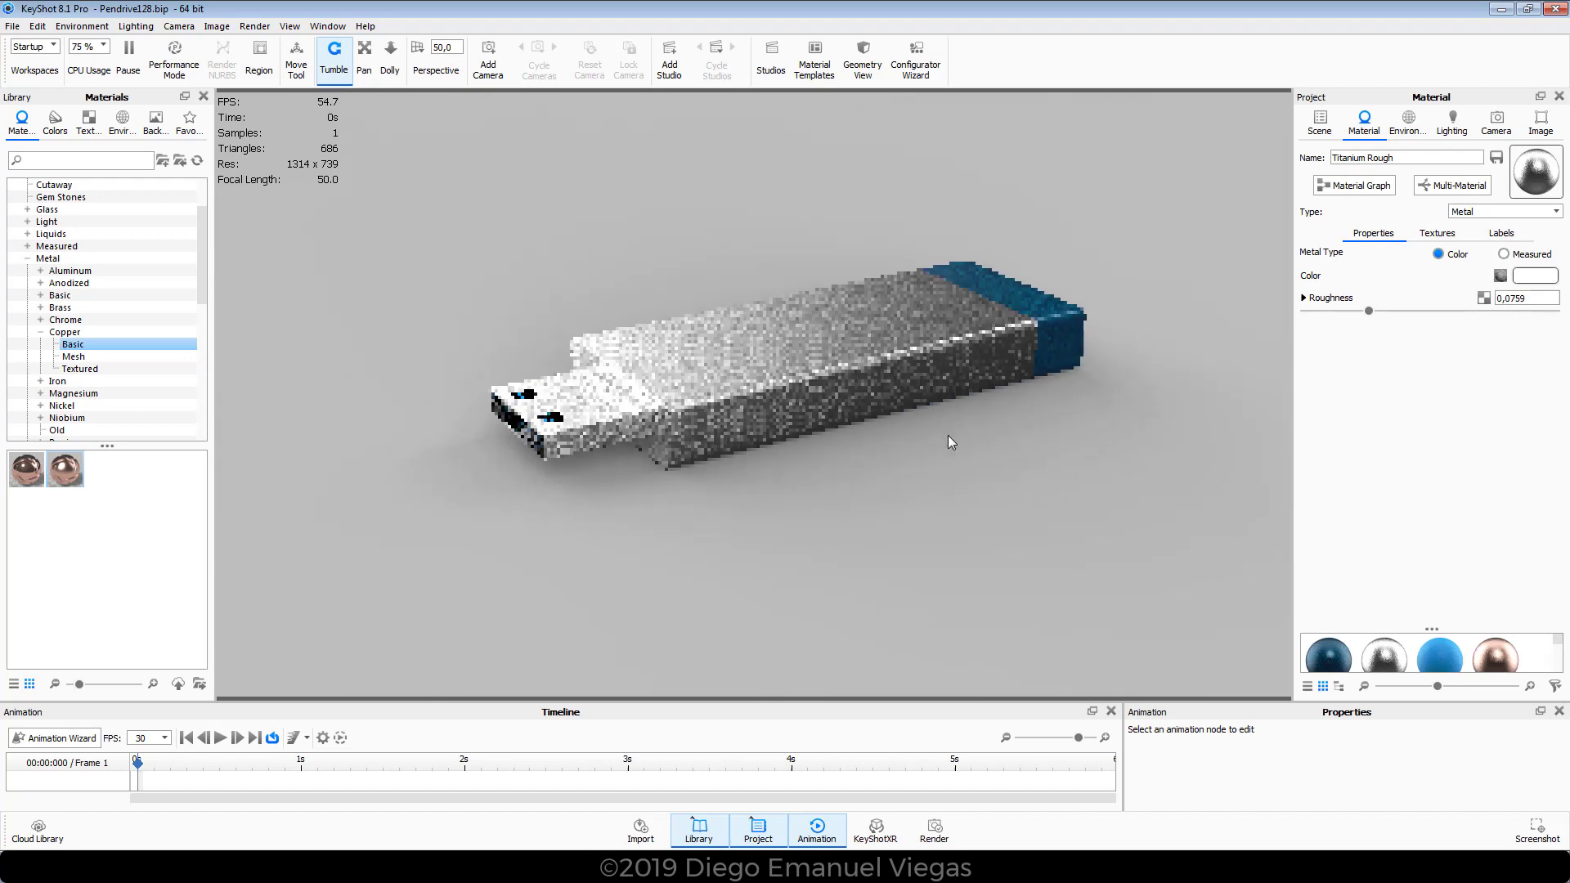
left_click(1497, 234)
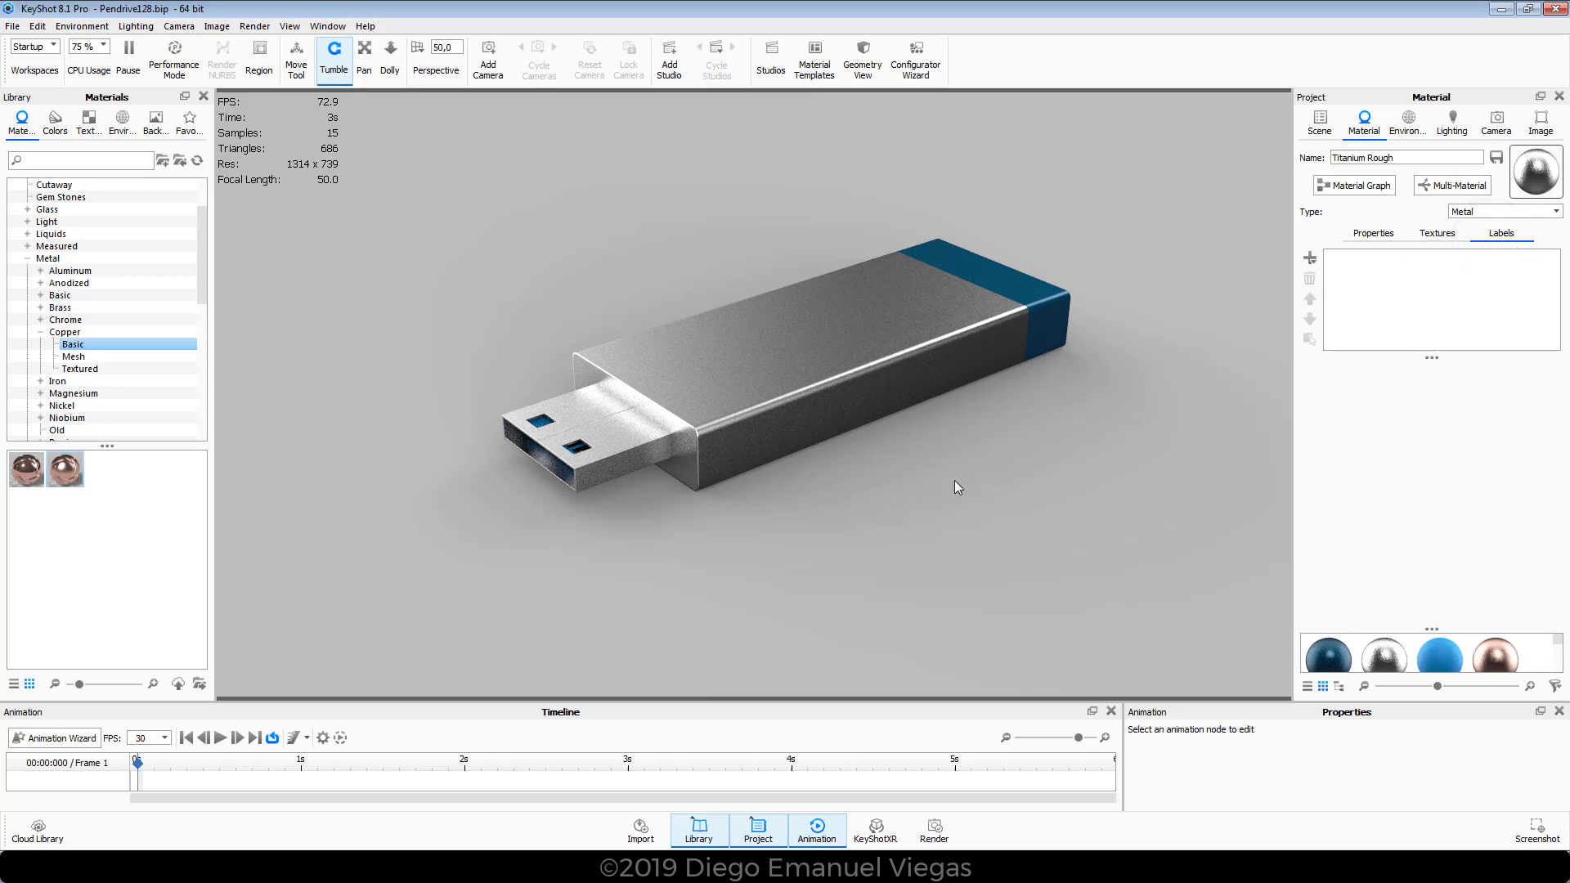
double_click(788, 337)
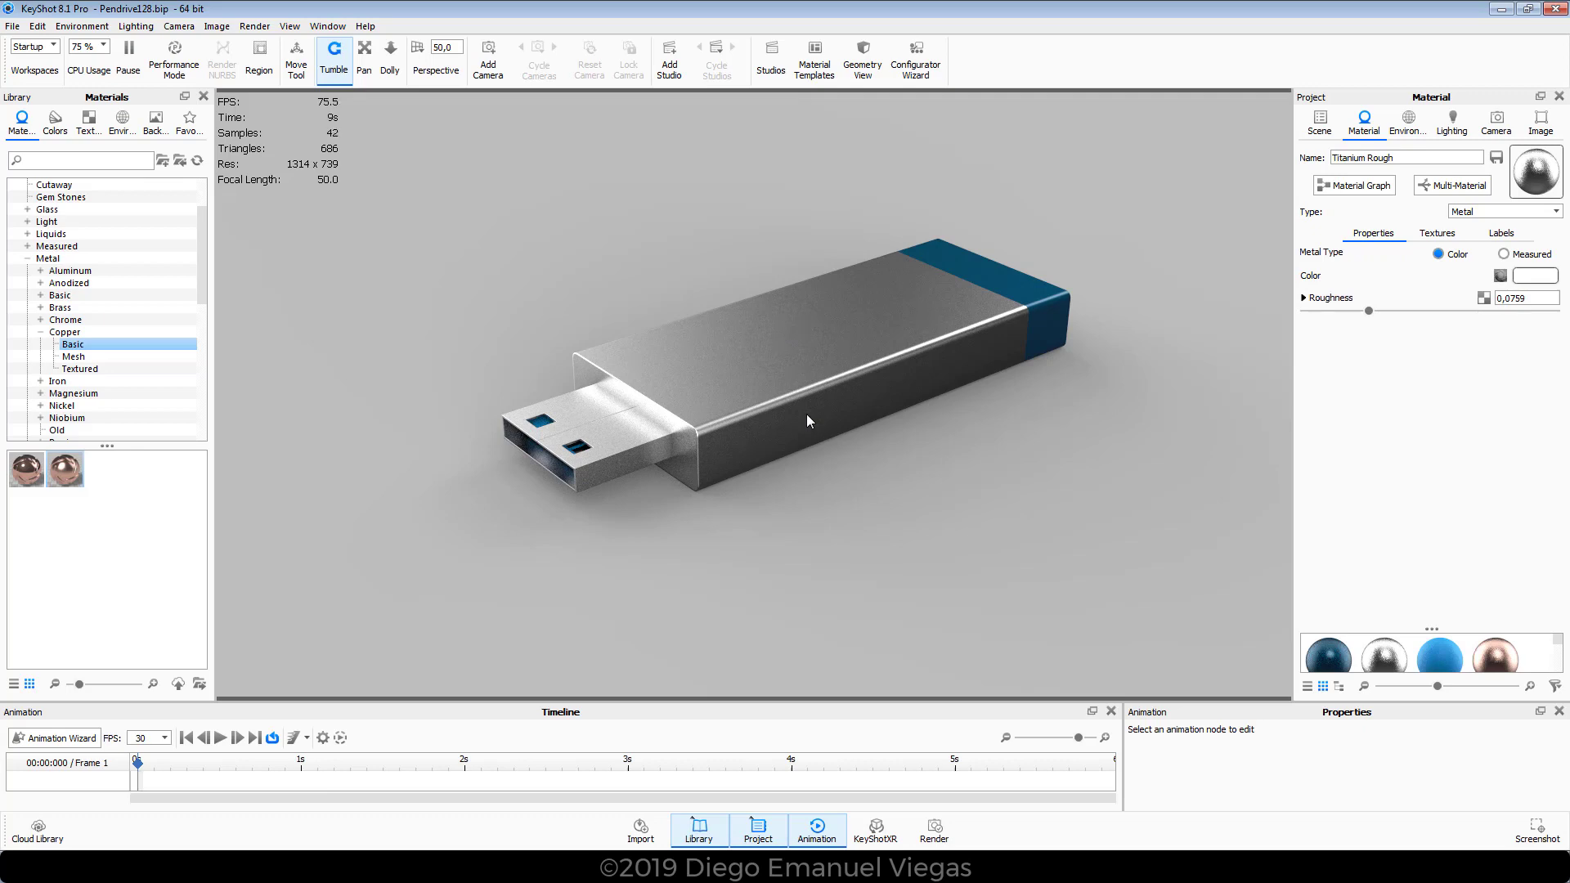
left_click_drag(838, 445, 774, 476)
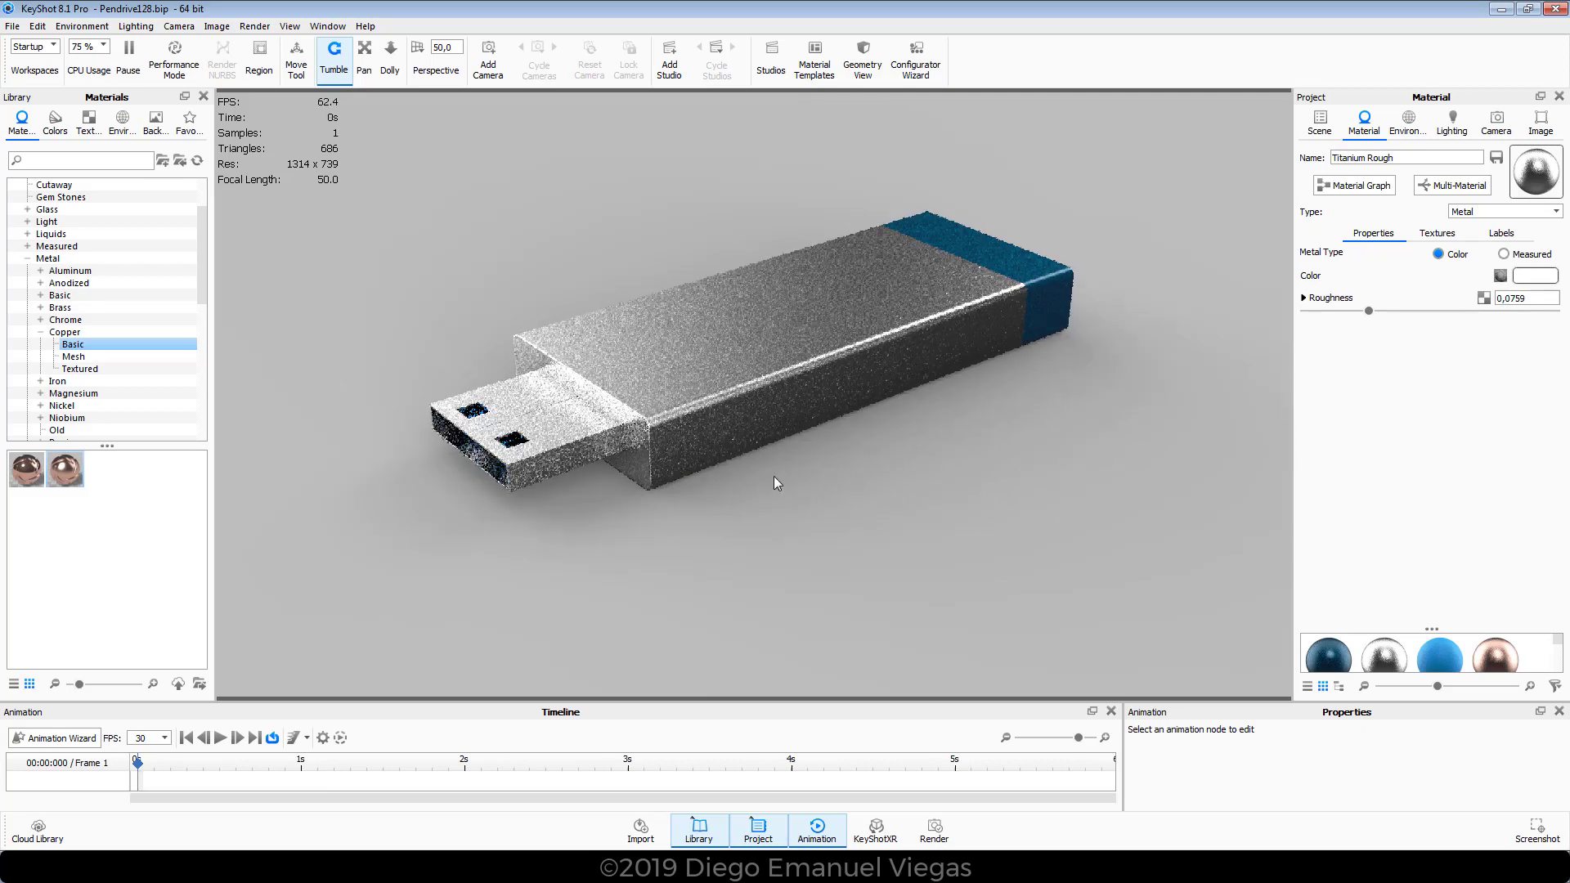
scroll(784, 499, "up", 2)
left_click_drag(784, 499, 790, 494)
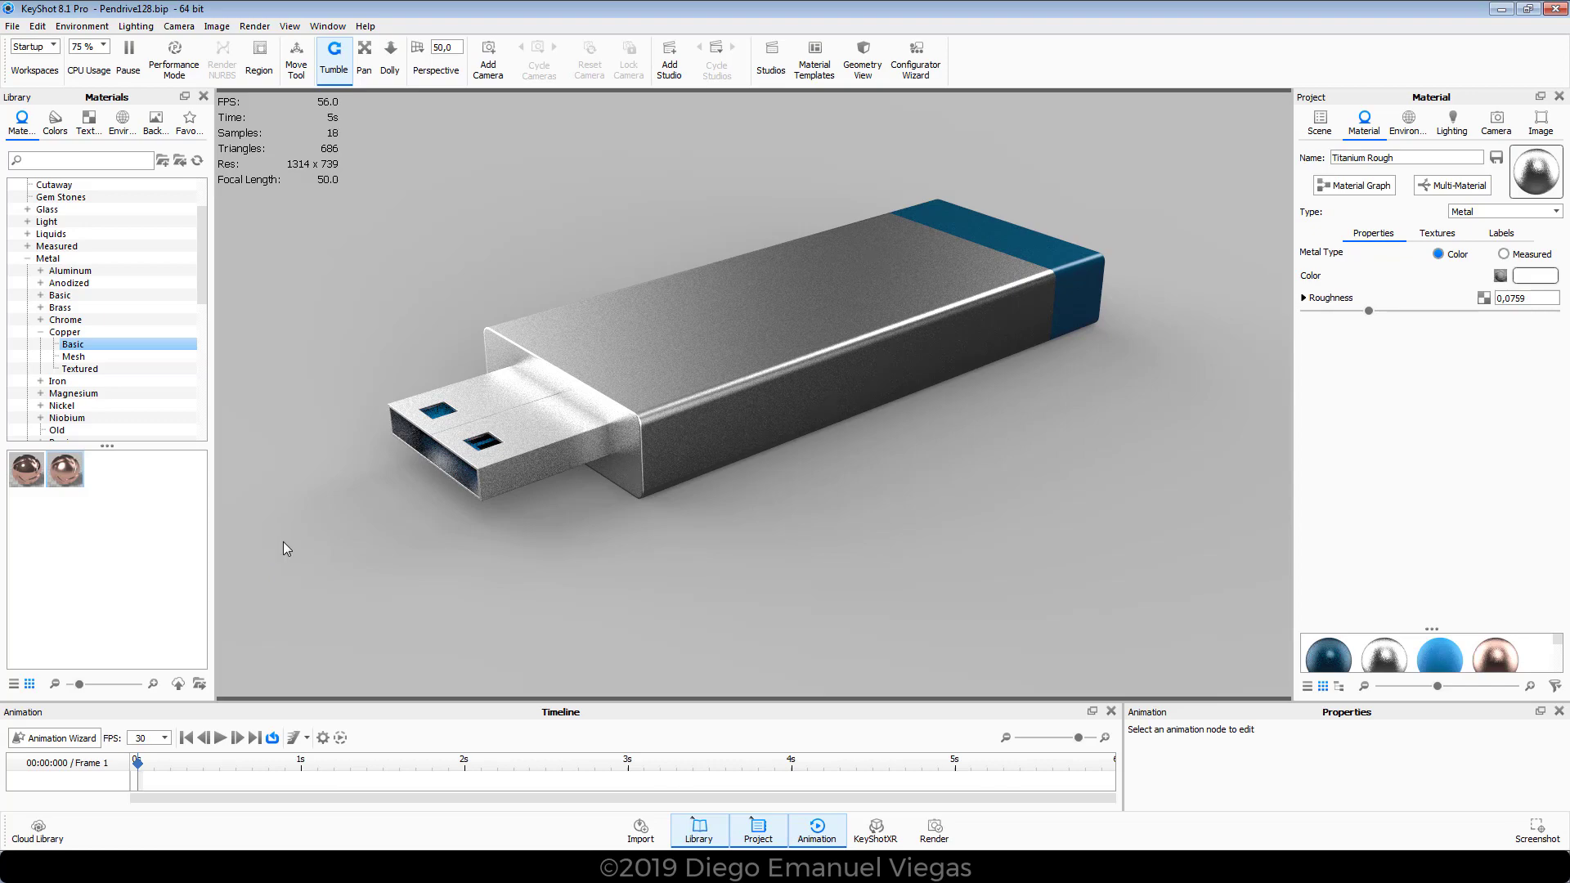
left_click_drag(824, 460, 772, 494)
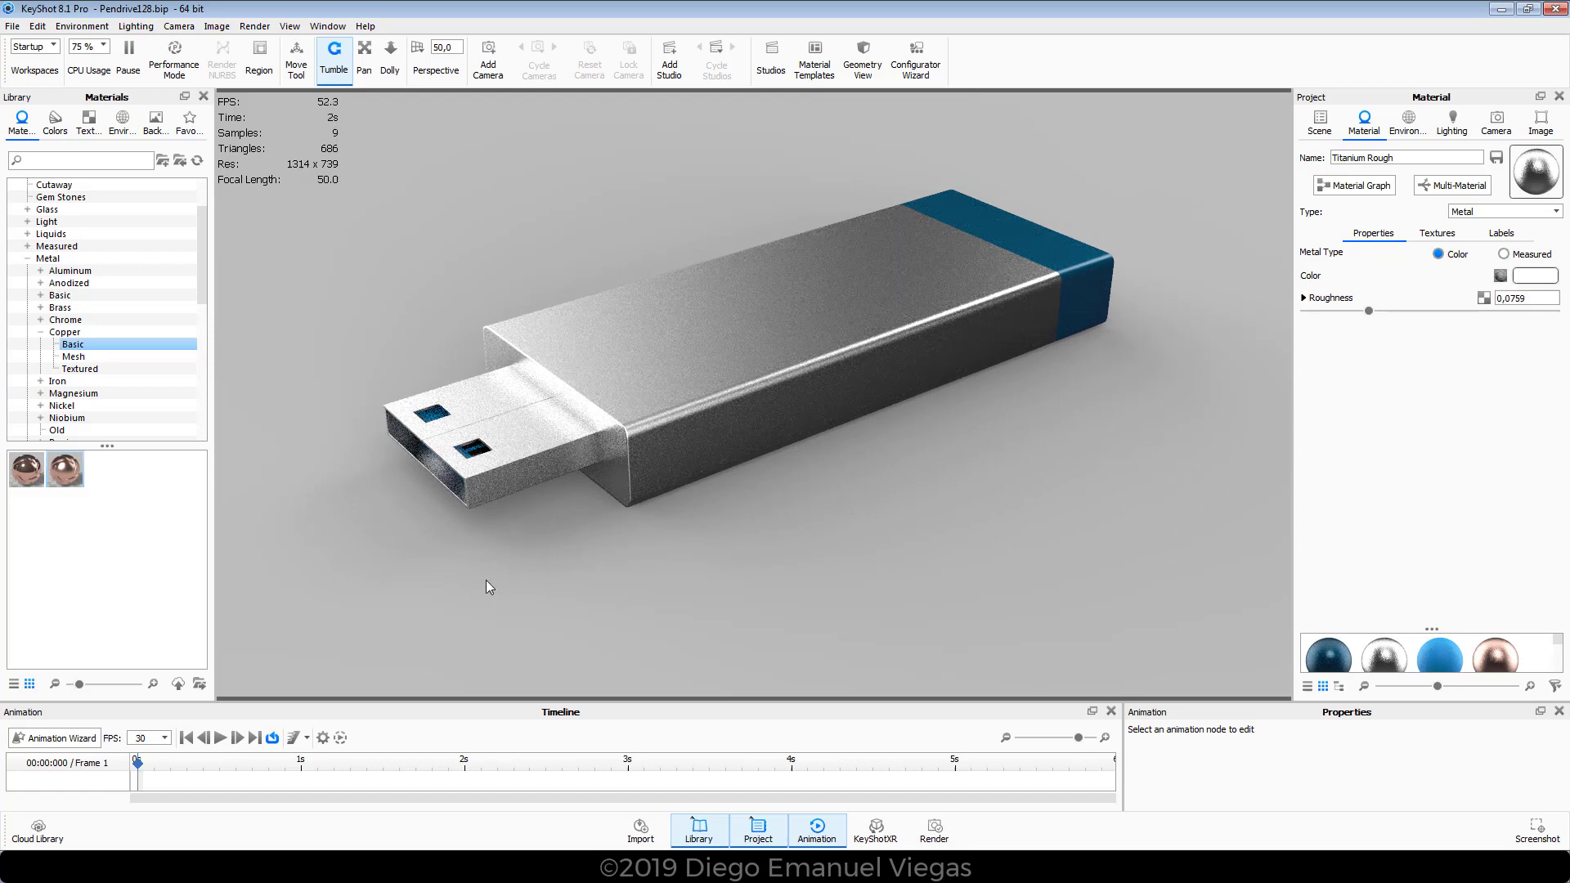
key("super")
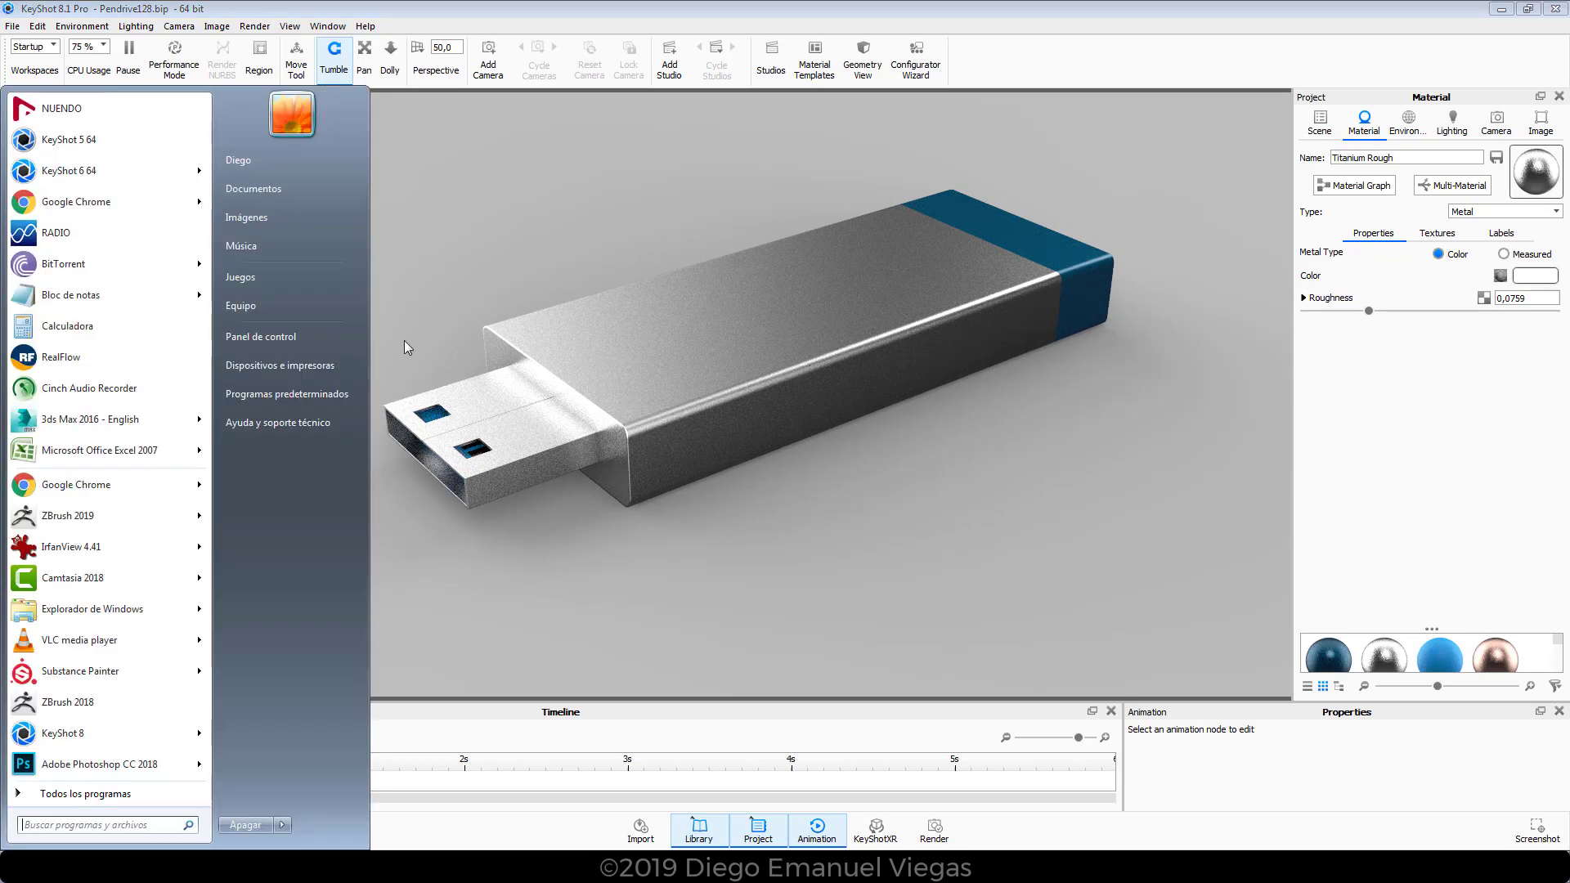
left_click(249, 312)
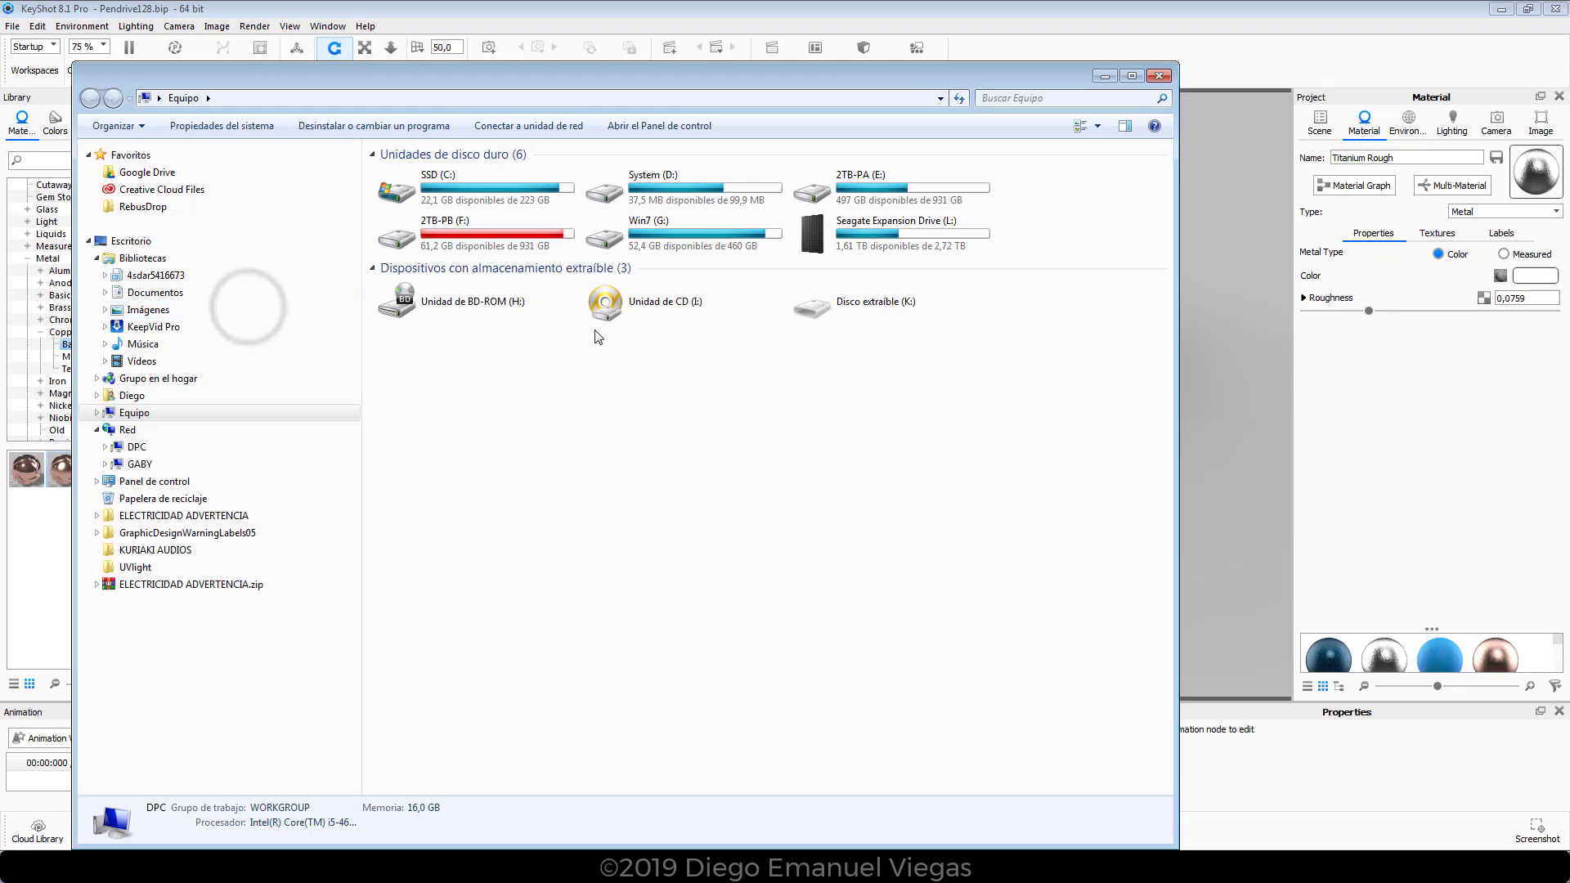
left_click_drag(615, 85, 767, 571)
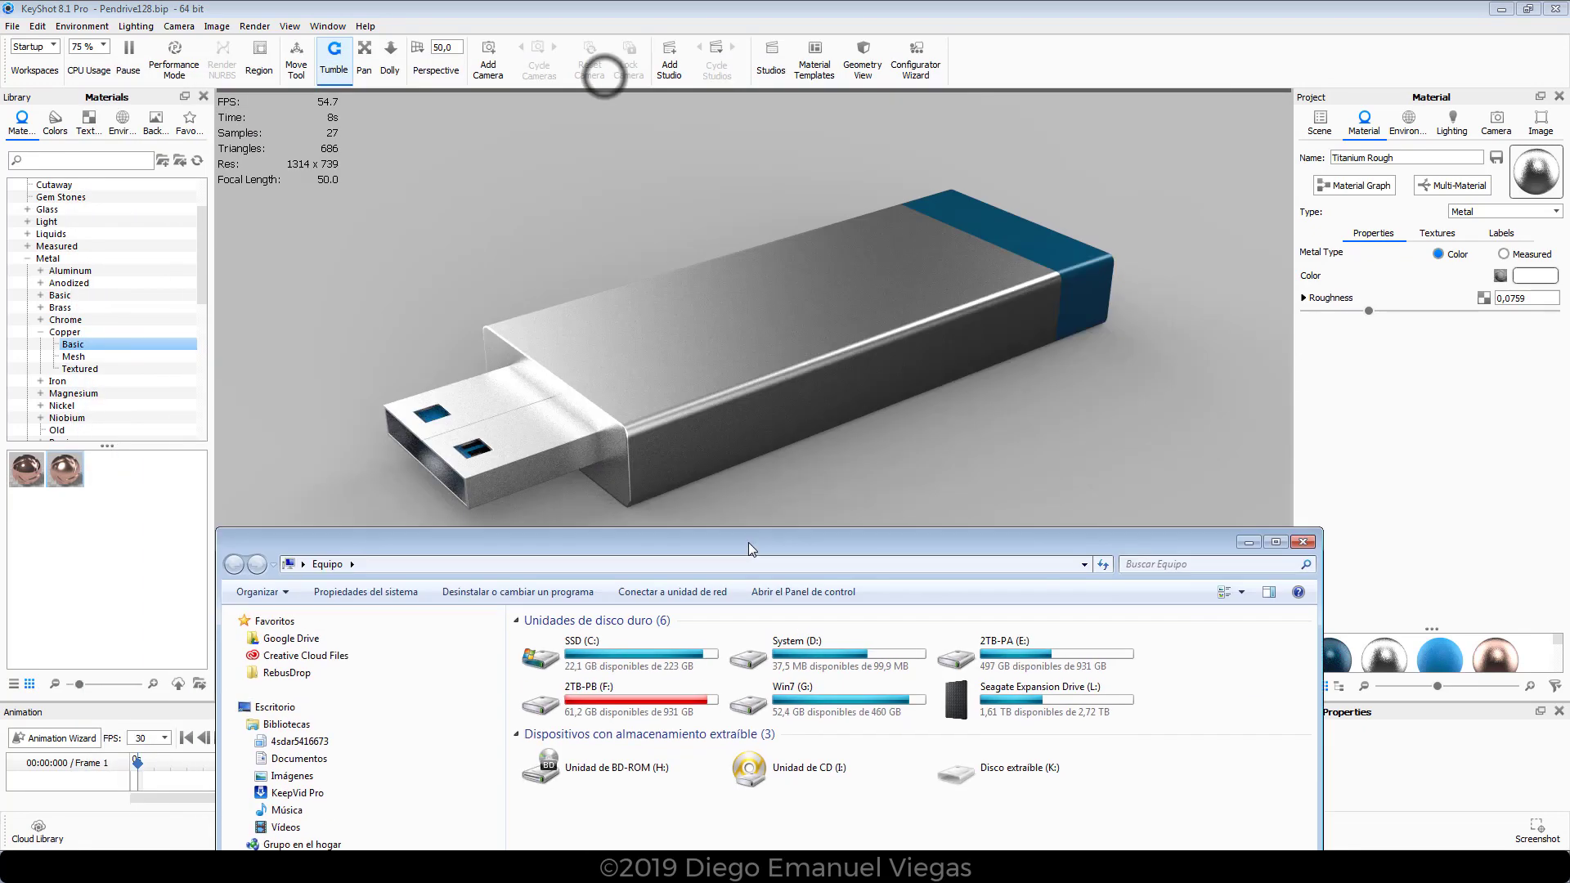
left_click(1311, 548)
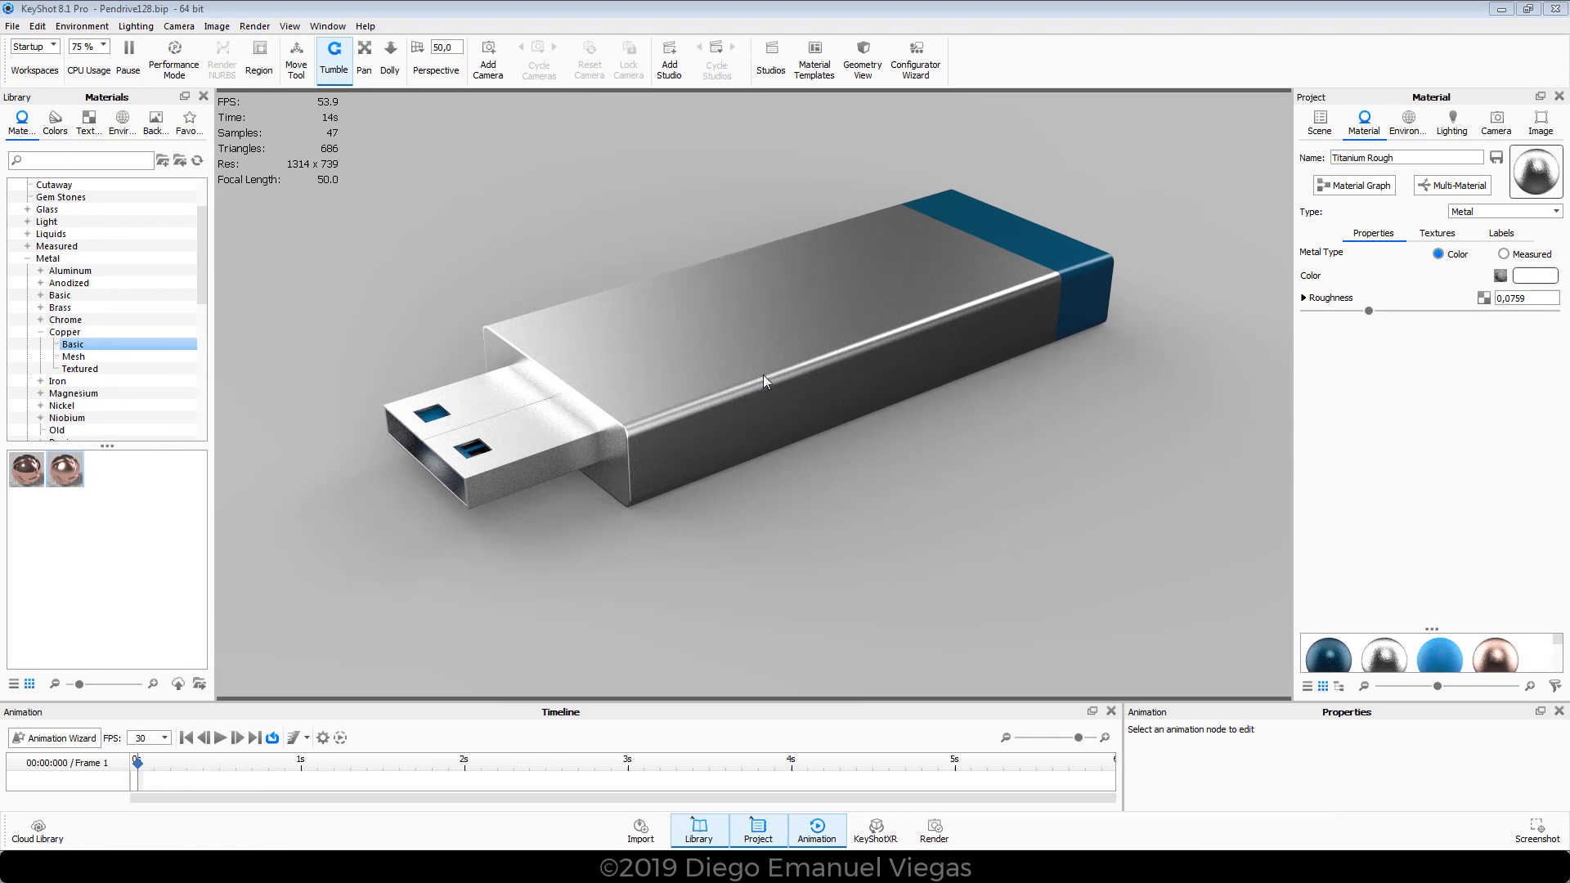
left_click(774, 307)
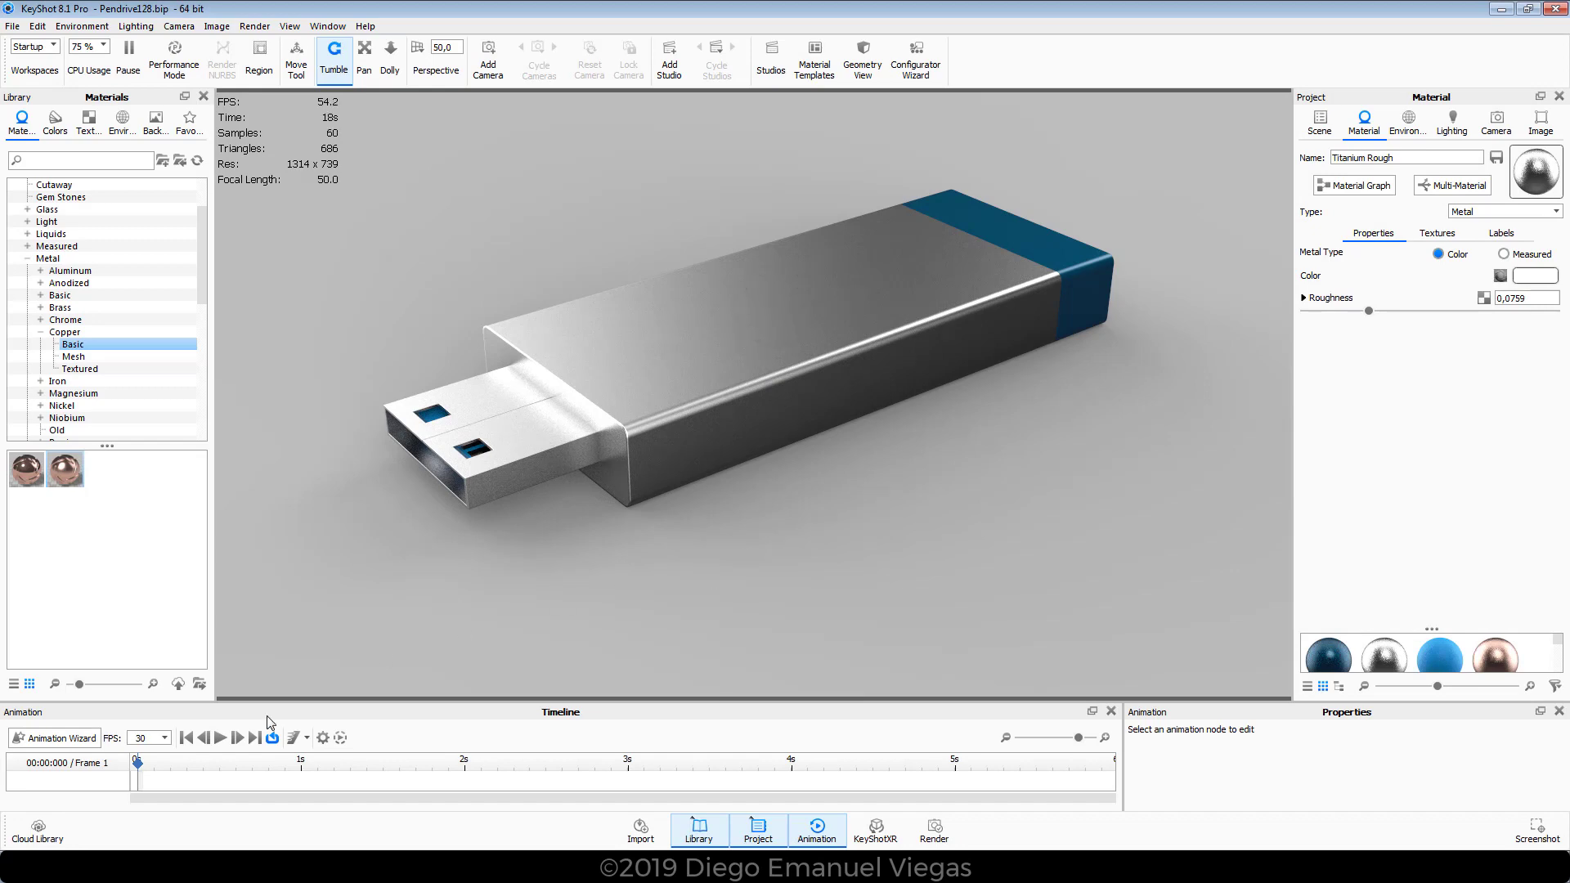
- Switch to Windows Explorer, open Textures > Labels in the KeyShot 8 documents folder and select KeyShot Icon Black.png
key("super")
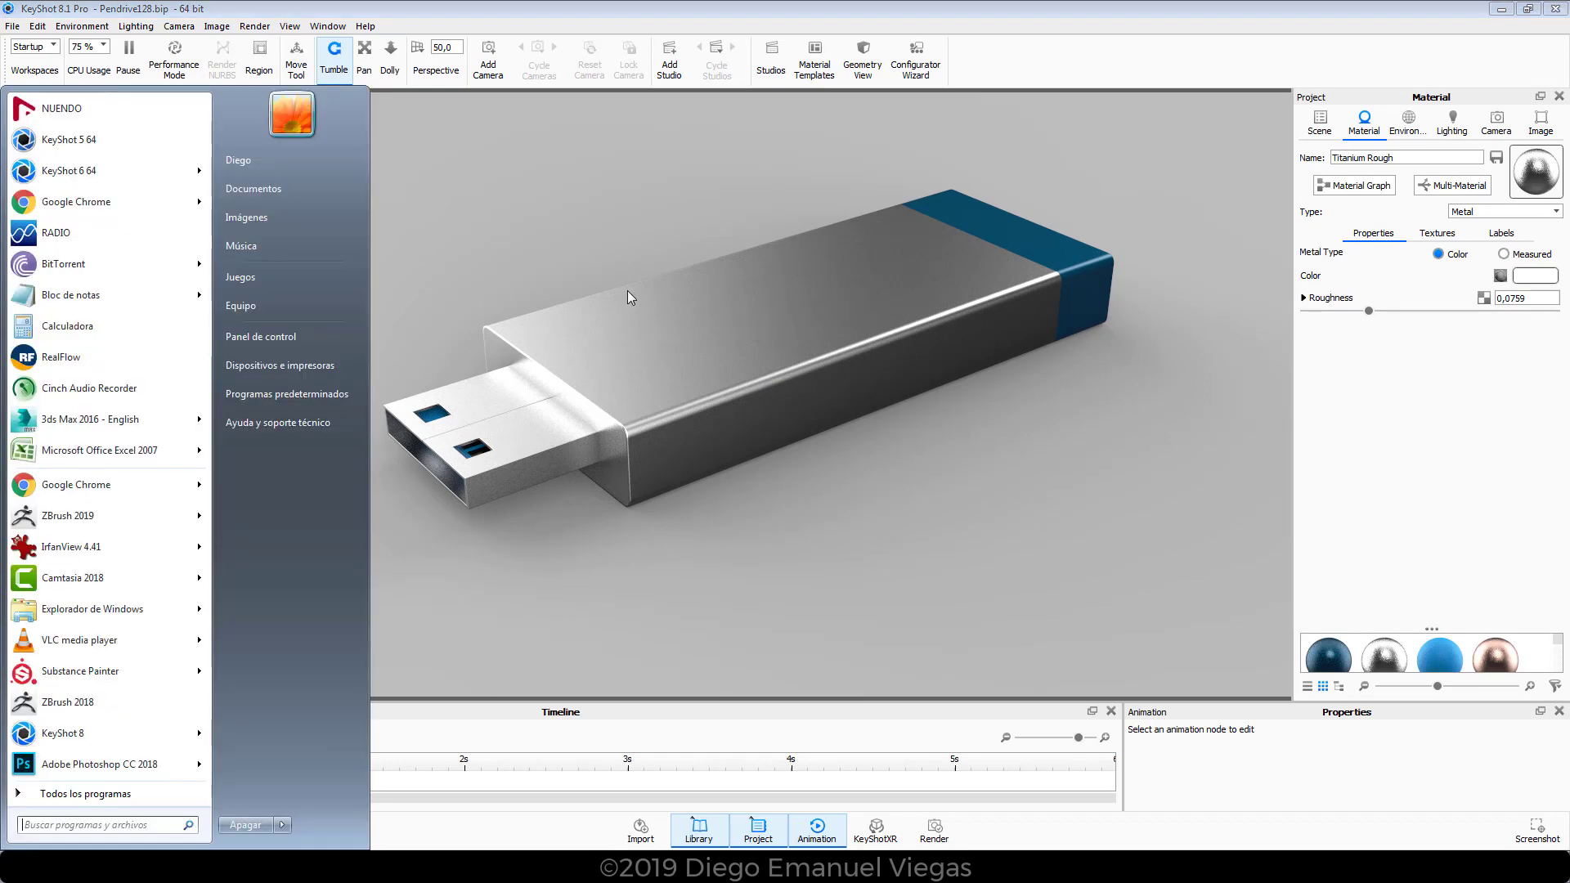
left_click(304, 187)
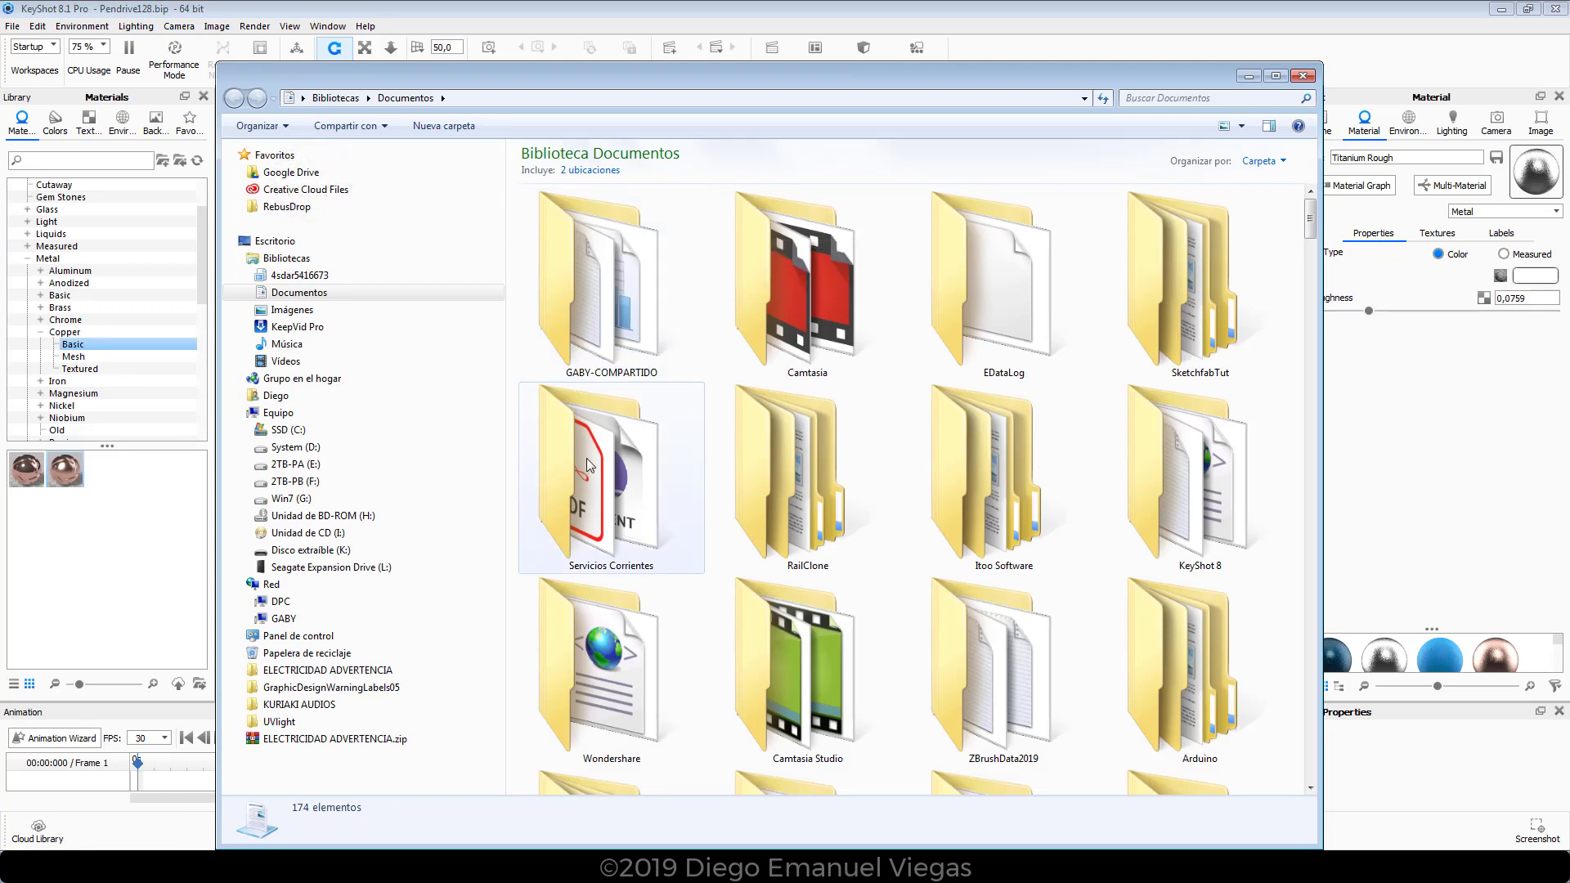
left_click_drag(1029, 73, 909, 32)
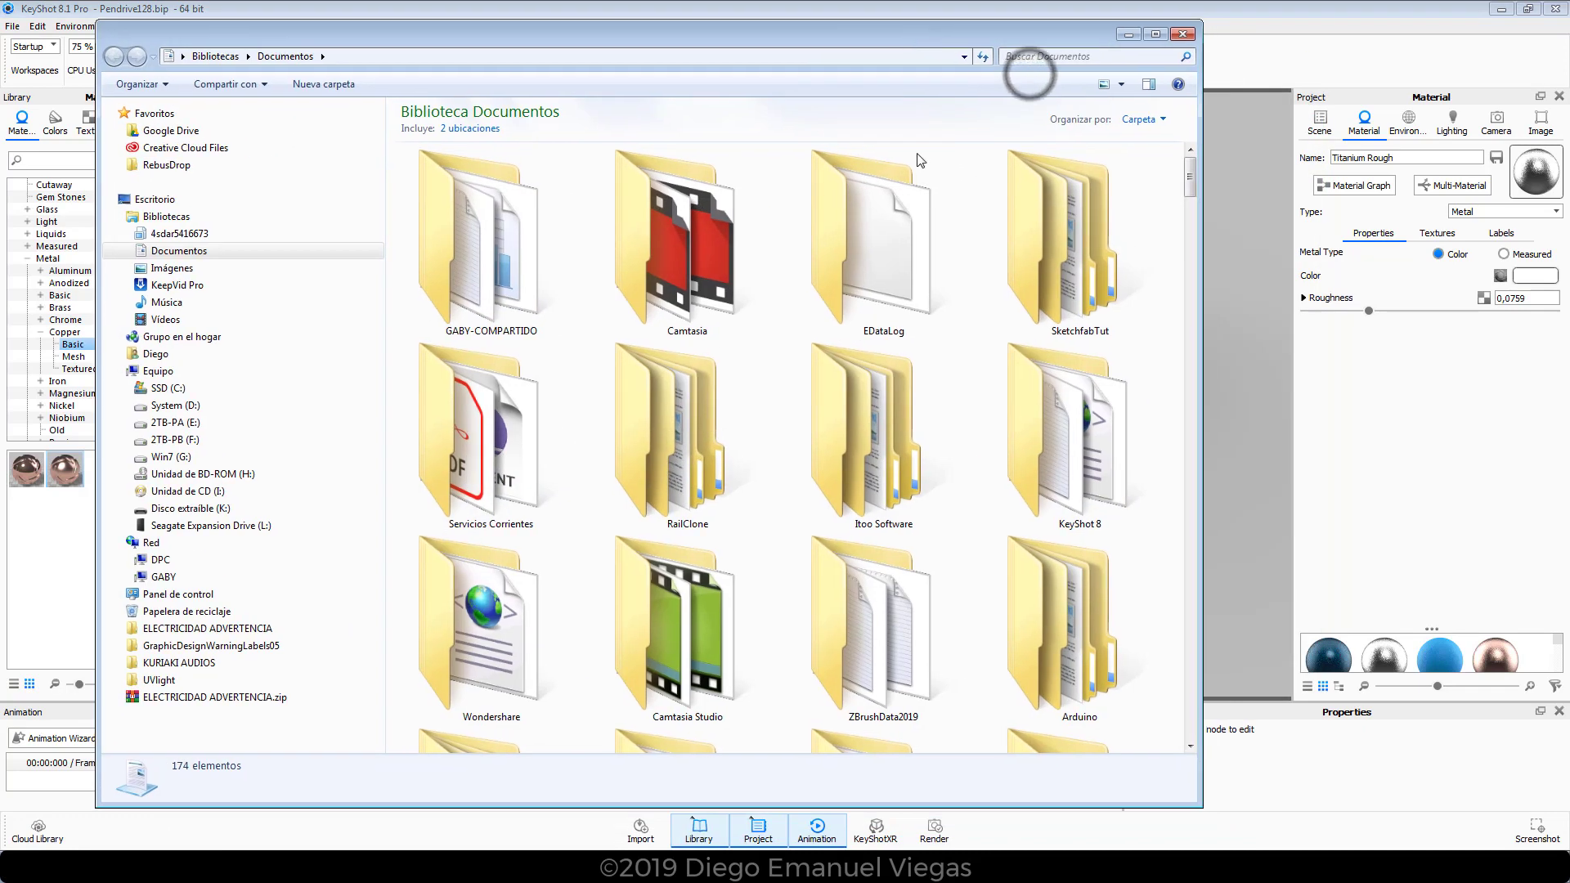
double_click(1032, 420)
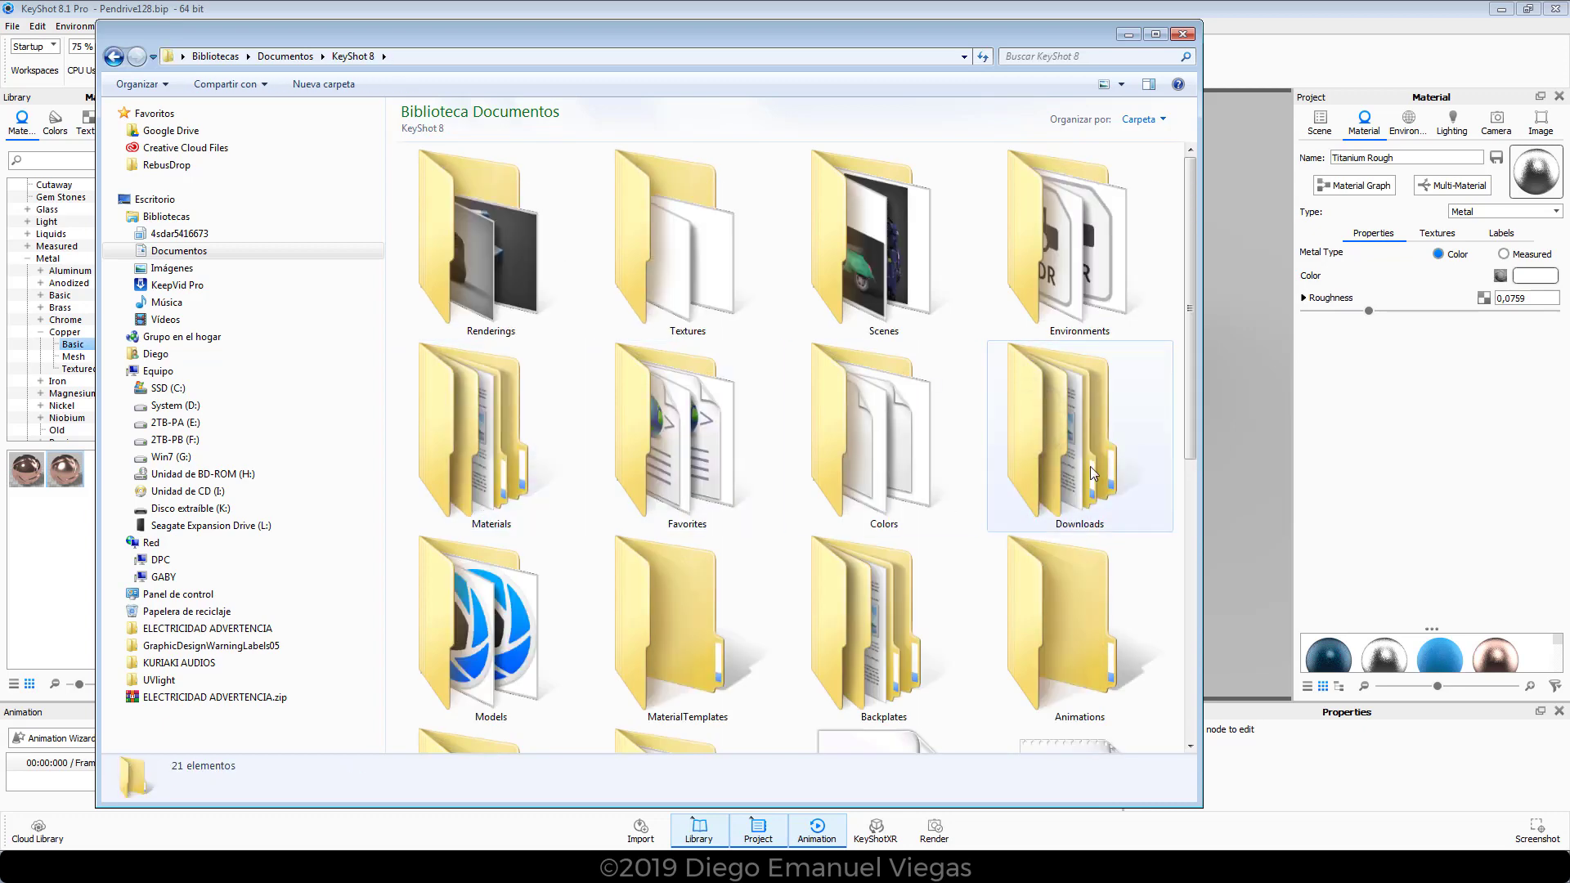
mouse_move(1192, 317)
left_mouse_down()
mouse_move(1173, 462)
mouse_move(1165, 304)
left_mouse_up()
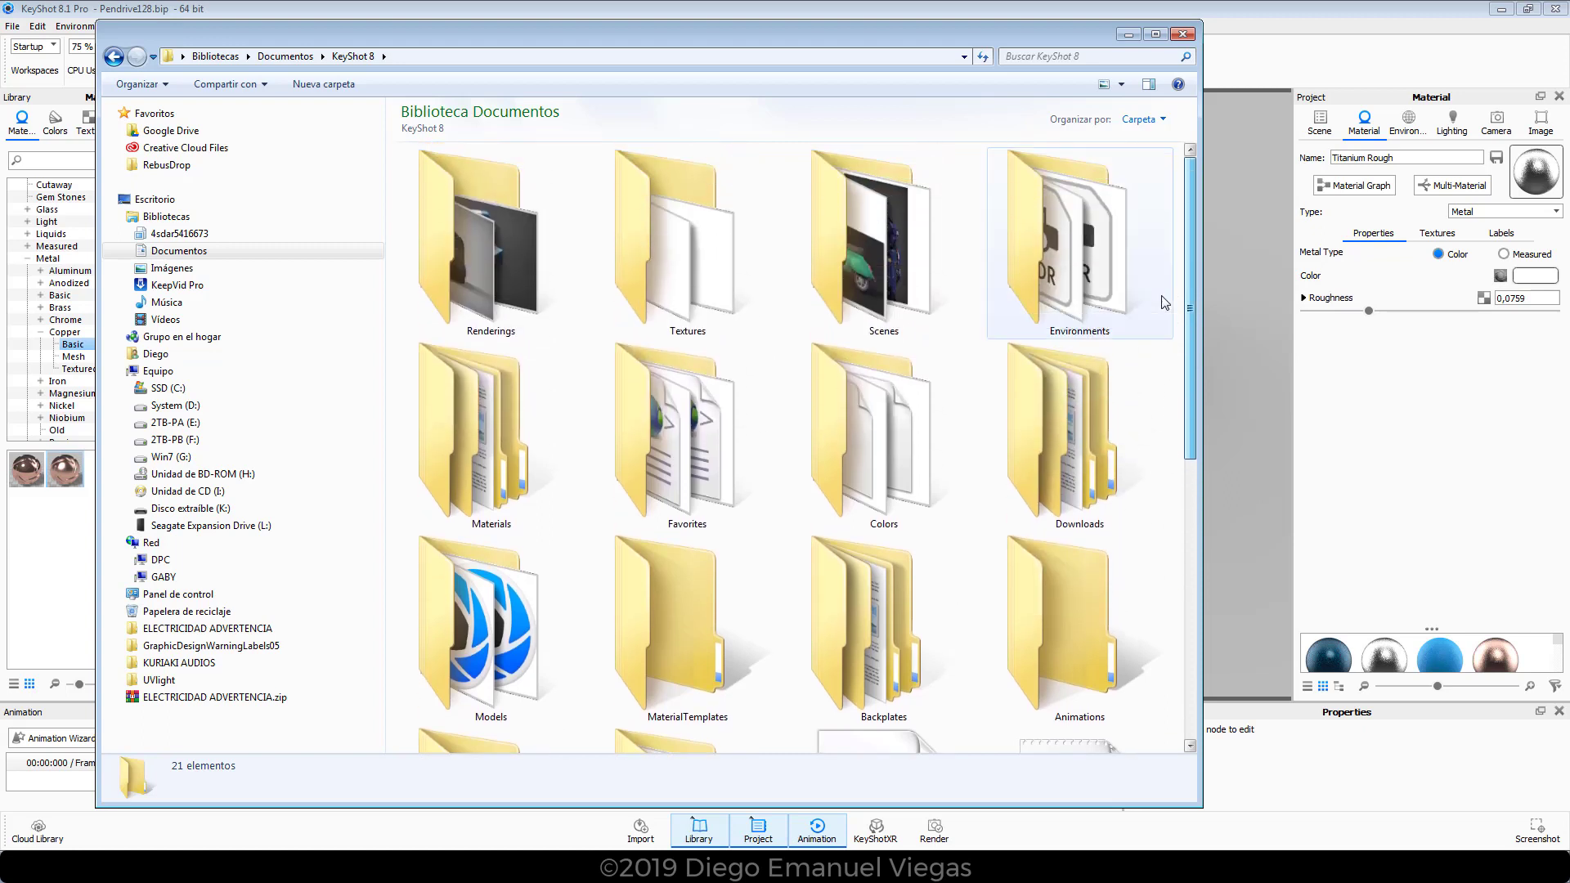
left_click(508, 308)
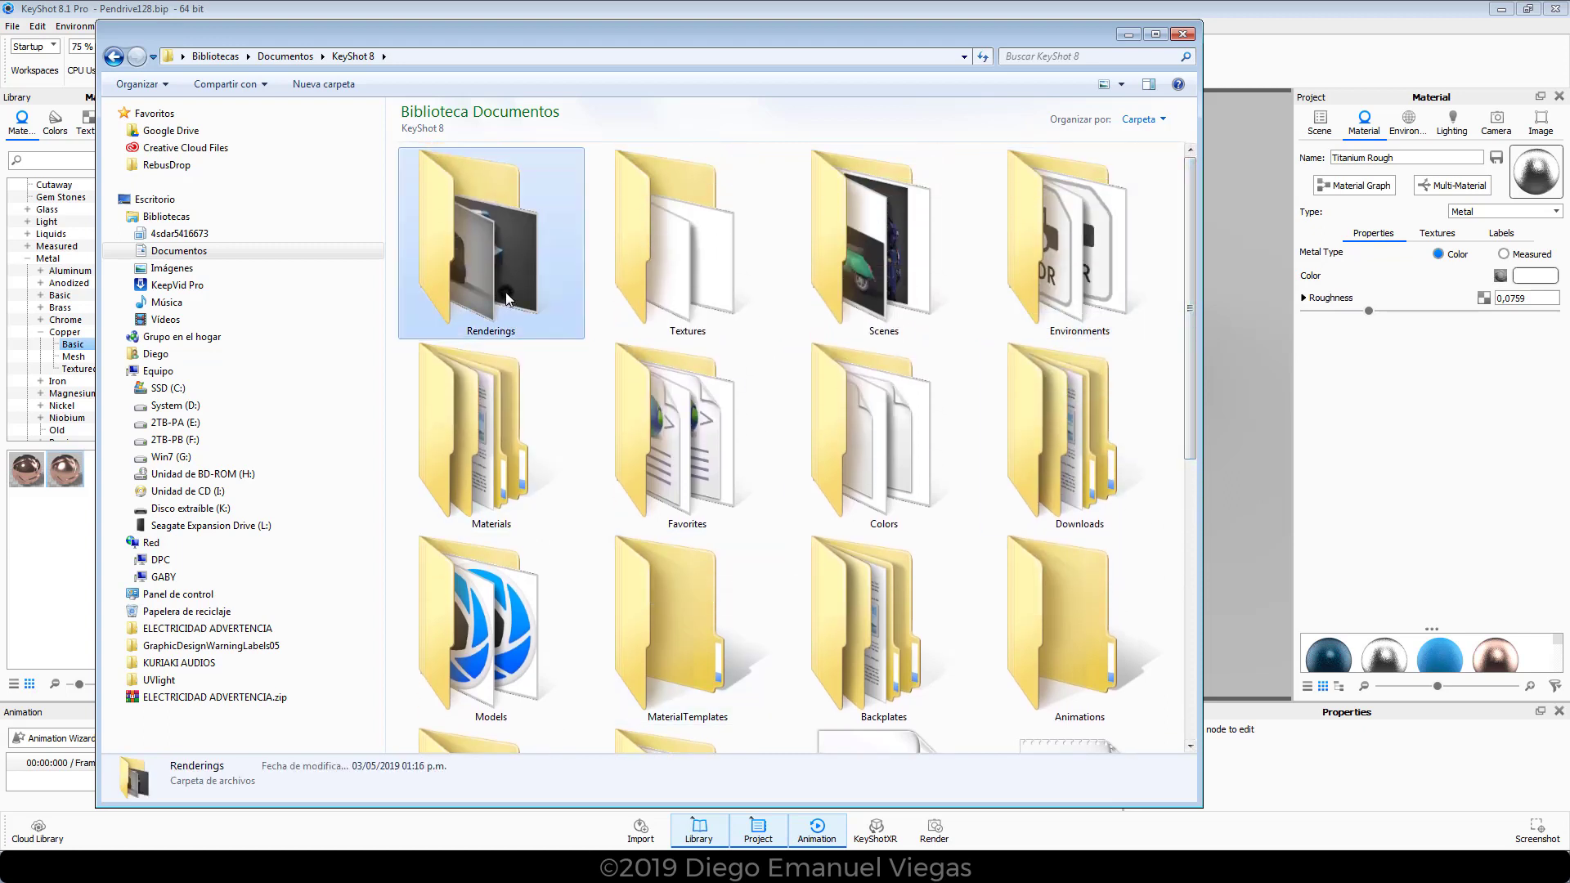
left_click(720, 302)
double_click(709, 231)
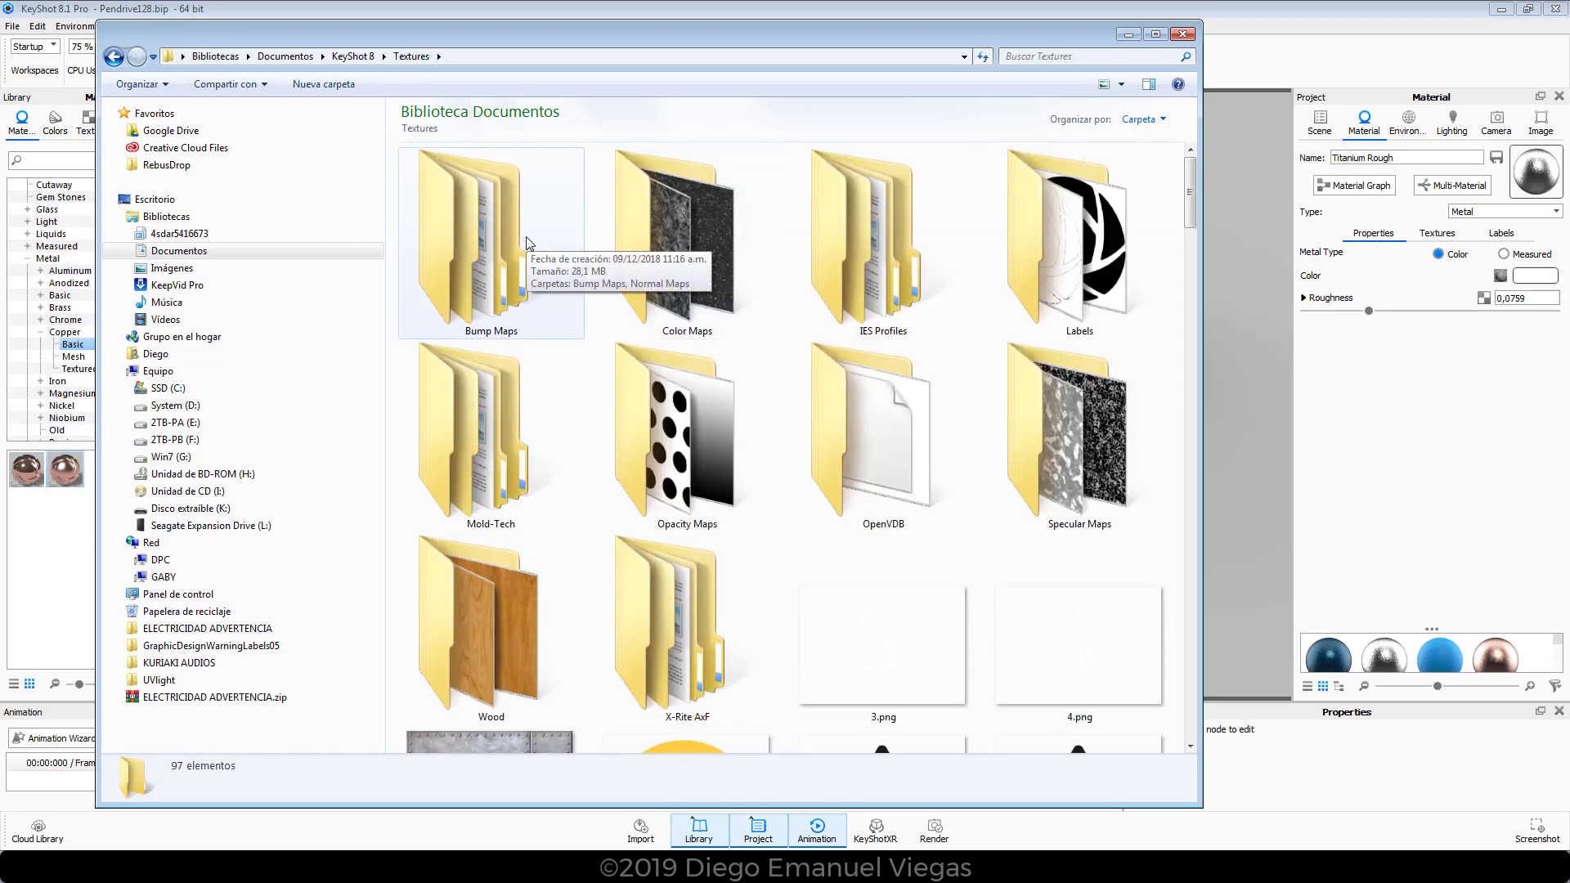
double_click(1072, 246)
left_click(537, 248)
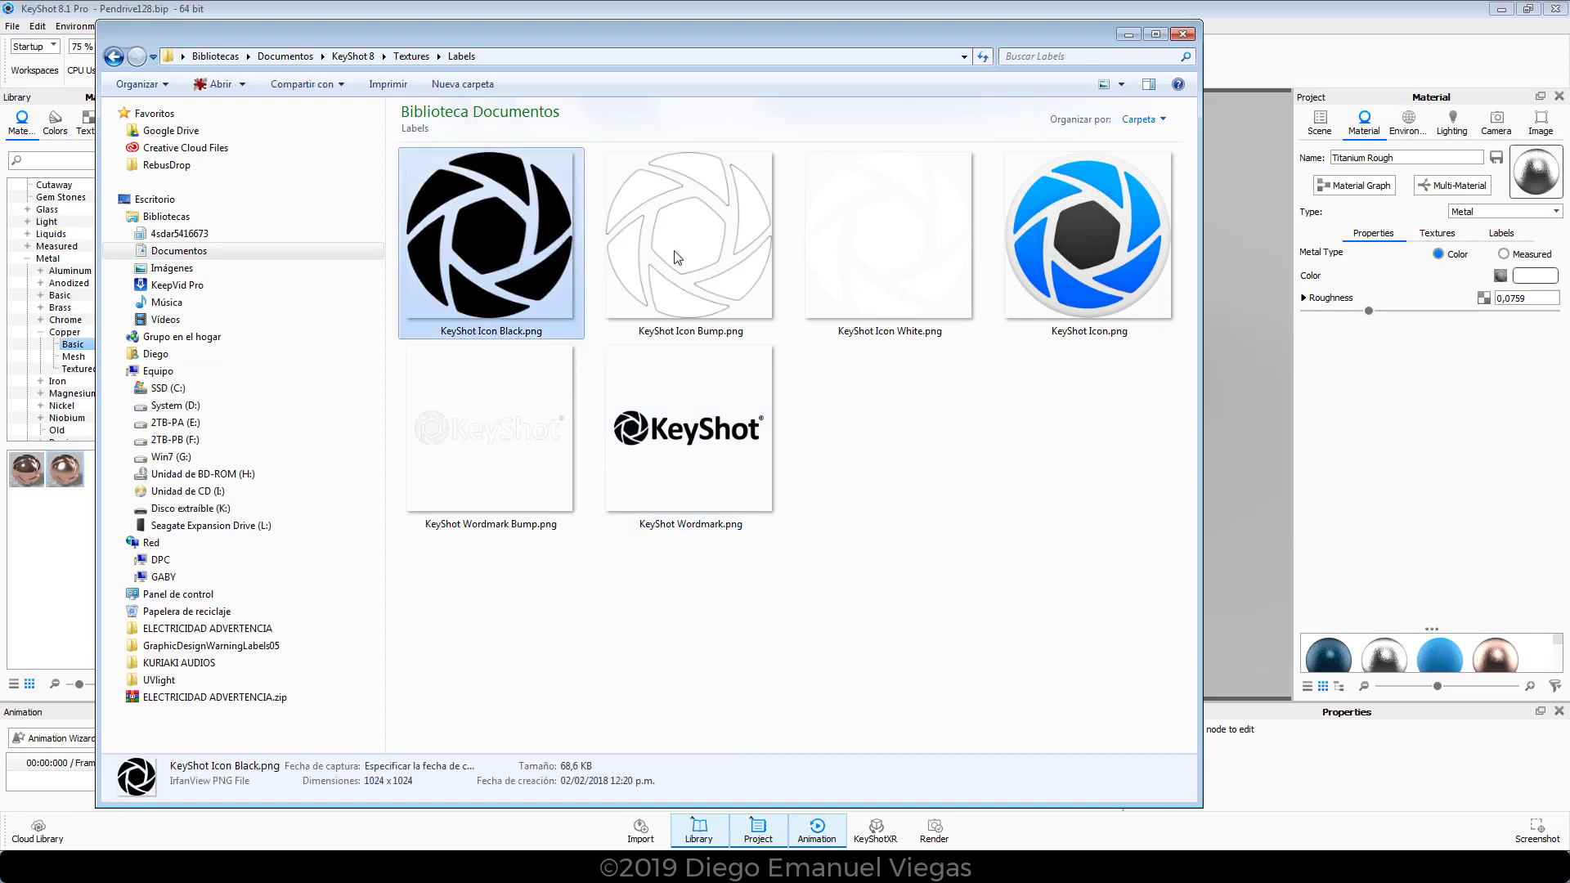
- Add KeyShot Icon Black.png from the Labels folder to the pendrive's metal body as a label
left_click_drag(805, 25, 989, 519)
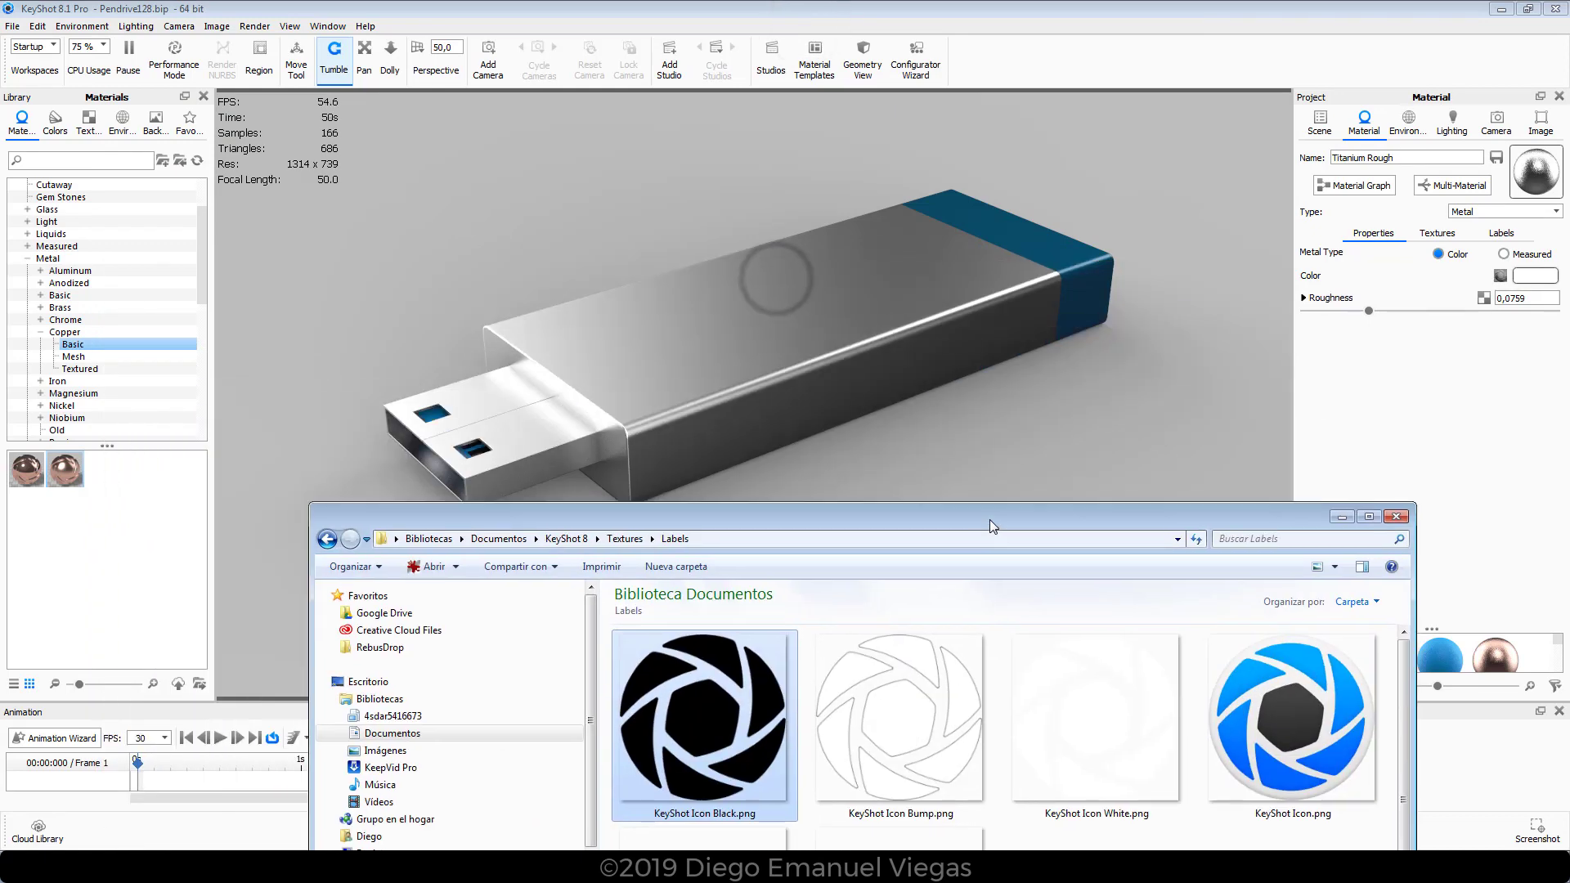
left_click_drag(767, 512, 809, 298)
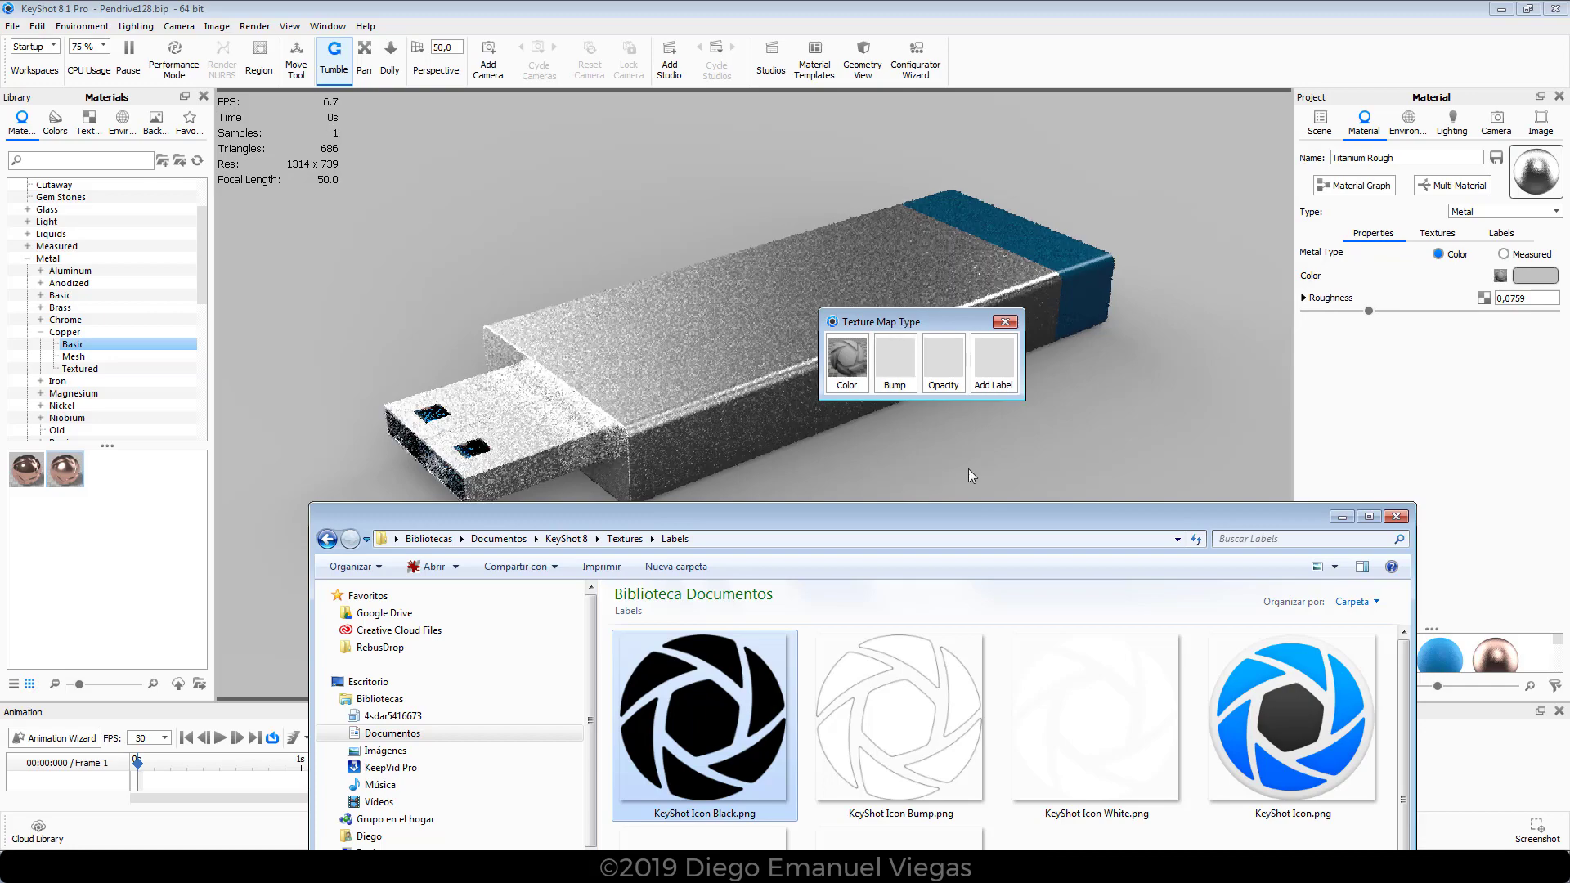
left_click(995, 364)
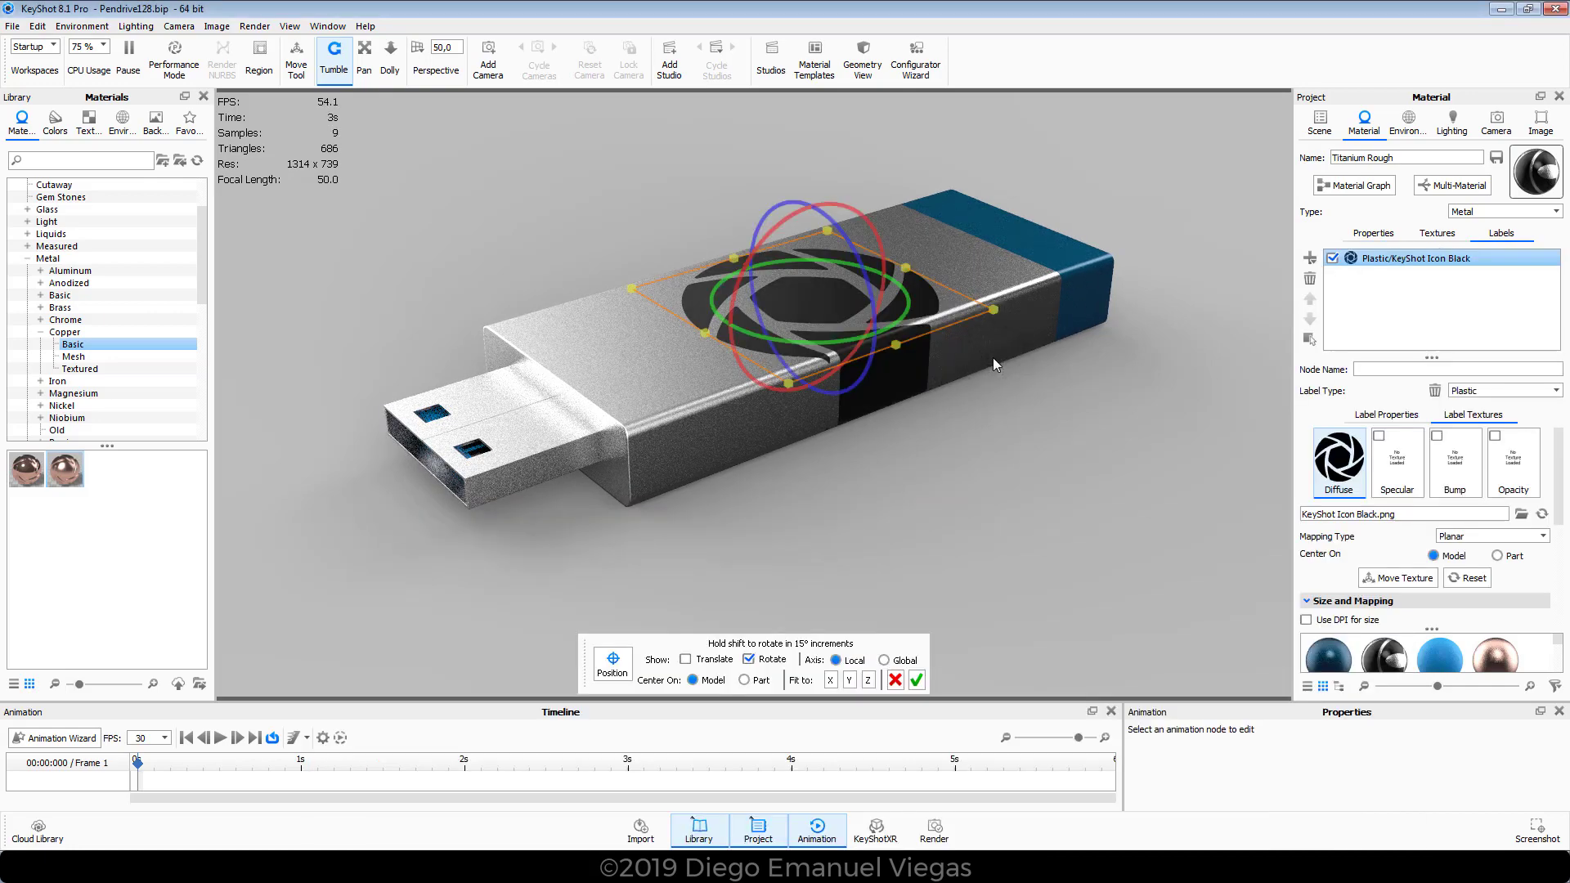
- Enable the translate handles for the black KeyShot icon label and scale the label down on the pendrive's body
left_click_drag(978, 455, 997, 521)
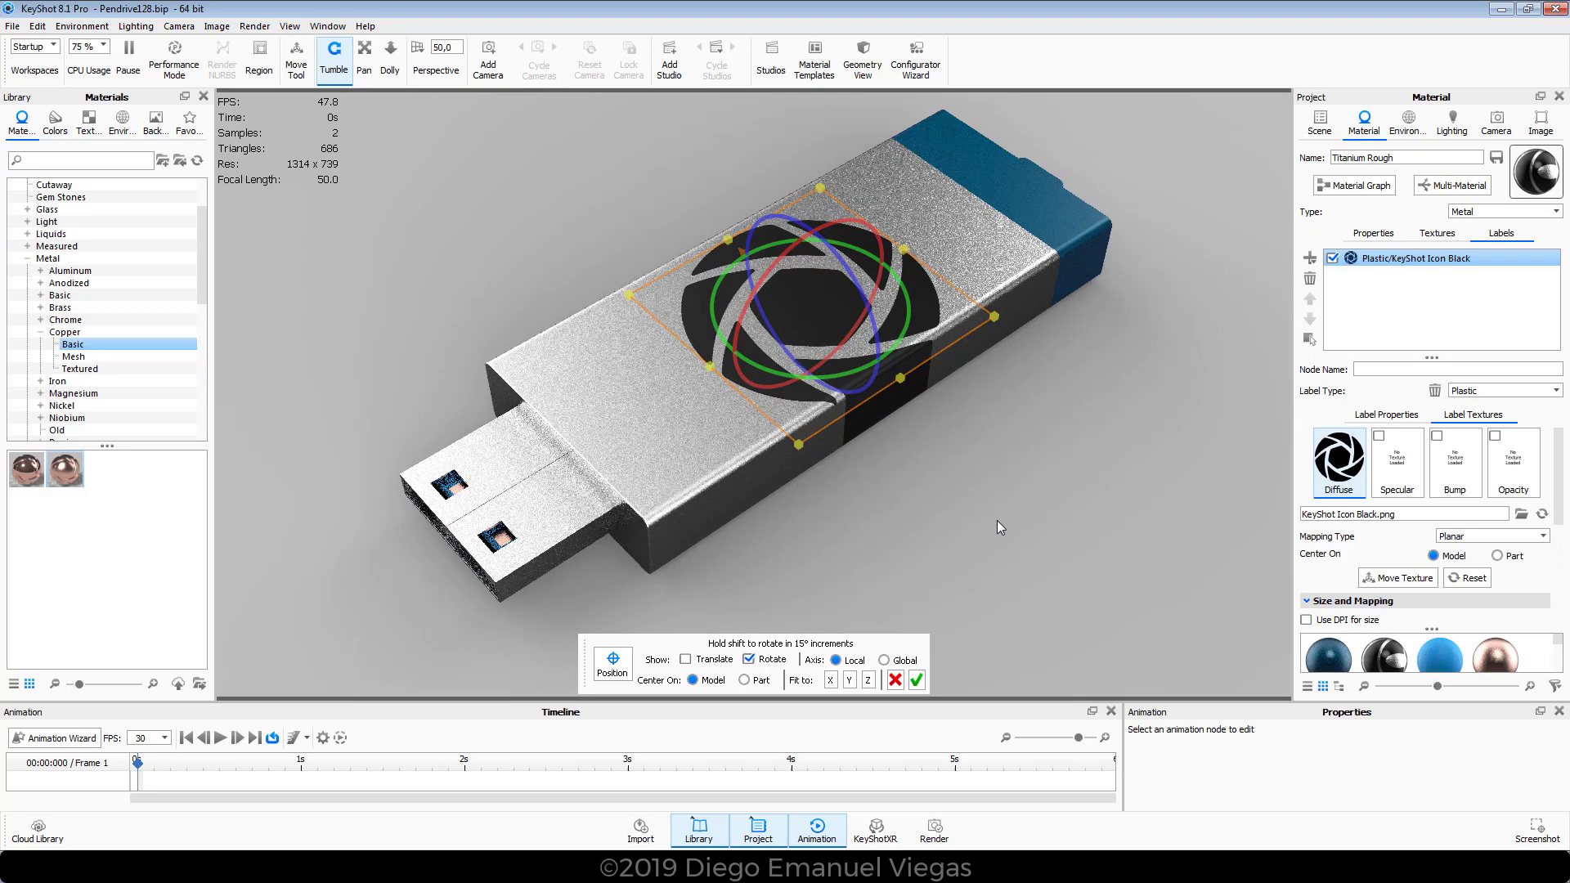
left_click(686, 660)
mouse_move(902, 260)
left_mouse_down()
mouse_move(878, 278)
mouse_move(920, 254)
left_mouse_up()
left_click_drag(764, 248, 757, 249)
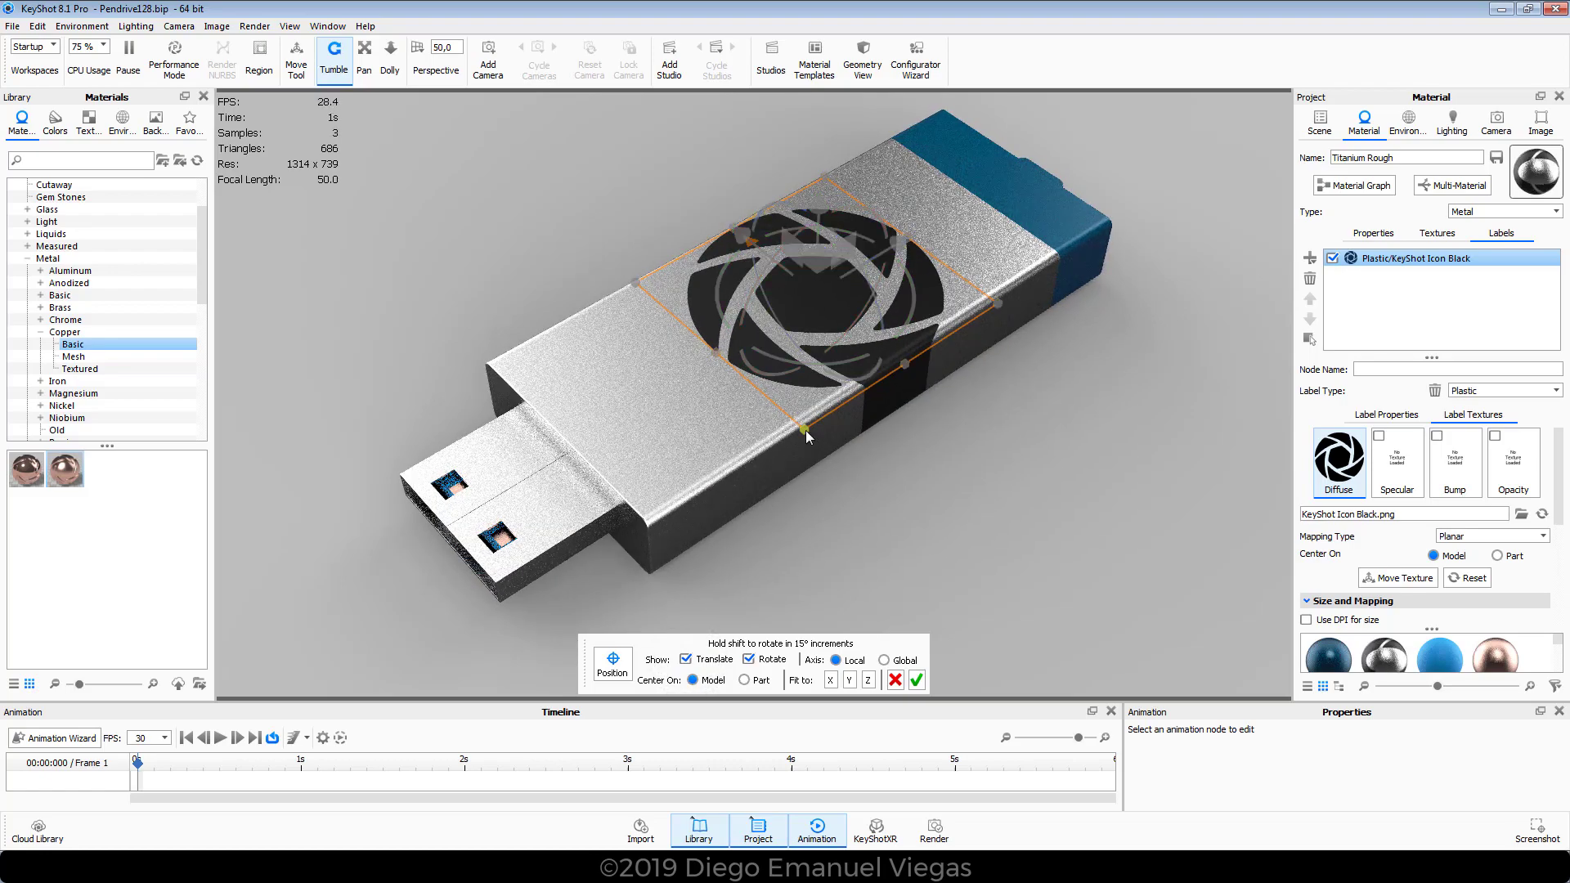
left_click_drag(806, 428, 816, 248)
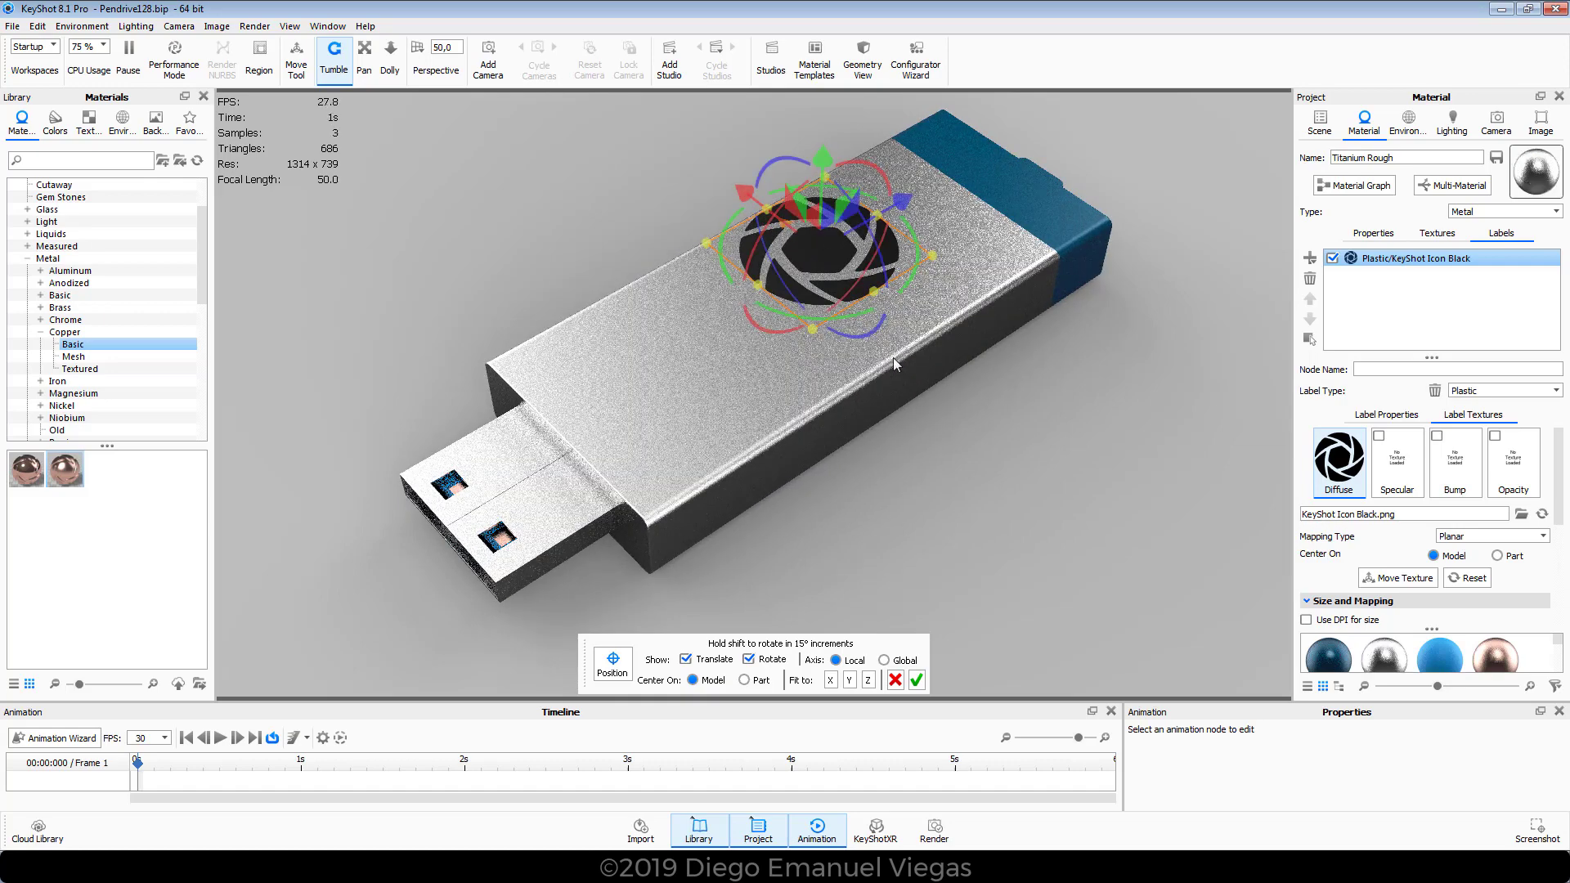
- Move the black icon label to the middle of the body's upper face and accept its placement
left_click_drag(929, 424, 891, 554)
left_click_drag(763, 150, 773, 162)
left_click_drag(914, 236, 466, 365)
mouse_move(861, 317)
left_mouse_down()
mouse_move(891, 294)
mouse_move(791, 294)
mouse_move(847, 322)
mouse_move(830, 318)
left_mouse_up()
left_click_drag(1036, 320, 1100, 563)
left_click_drag(902, 282, 933, 360)
left_click_drag(1000, 469, 890, 331)
left_click_drag(890, 396, 900, 491)
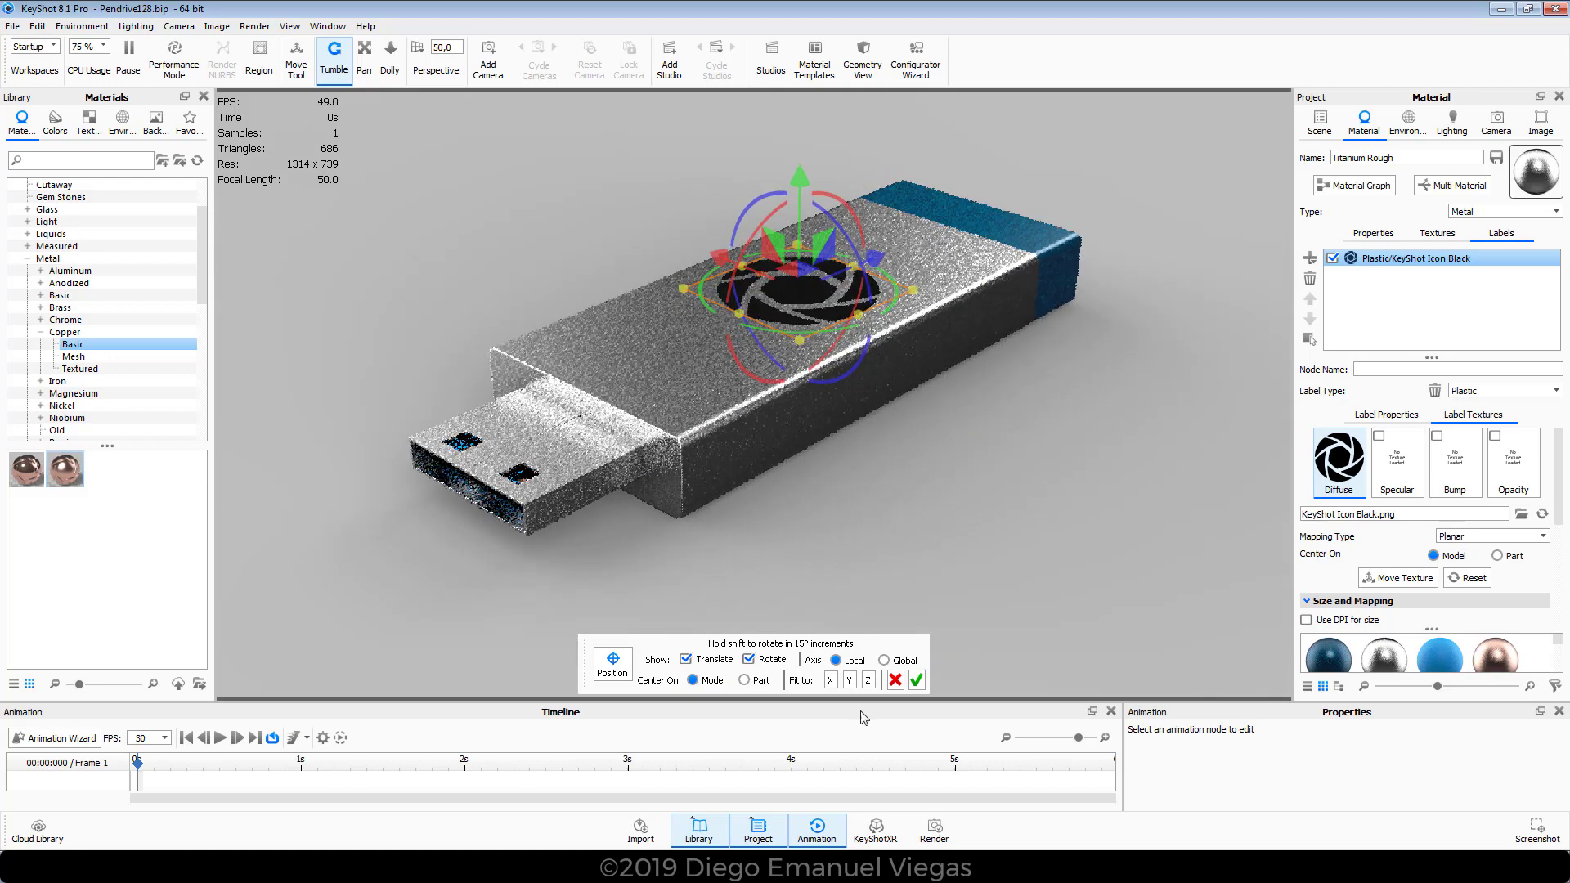
left_click(917, 680)
left_click_drag(959, 401, 896, 410)
left_click_drag(1009, 525, 953, 448)
scroll(850, 495, "up", 3)
scroll(866, 493, "down", 2)
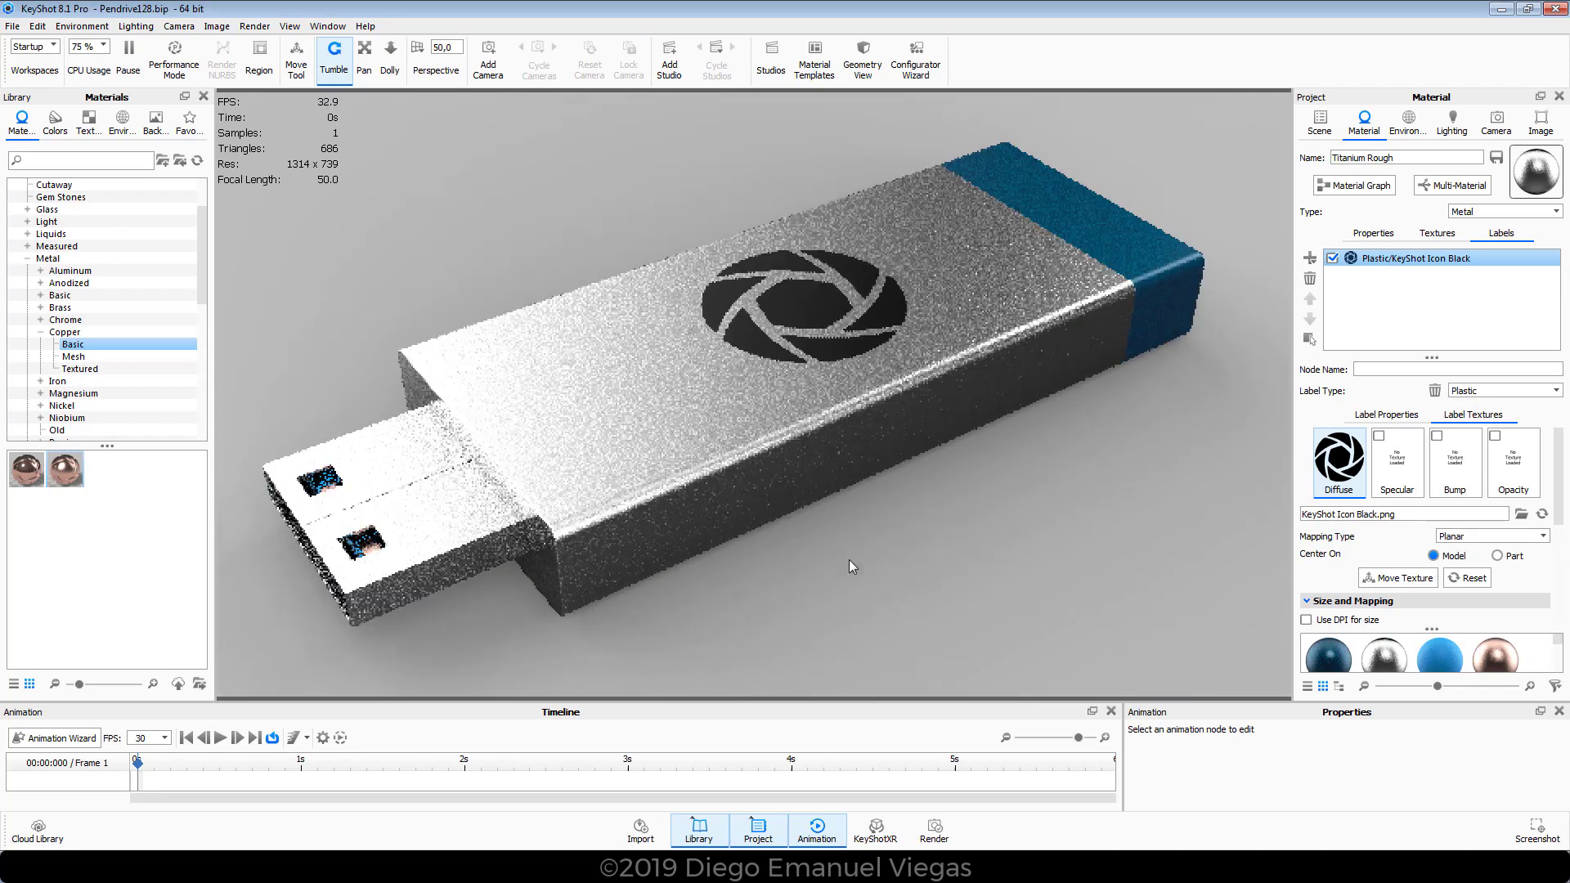
- Open the Titanium Rough material graph in a widened window and spread out the Occlusion, Metal, Plastic and Material nodes
left_click(1357, 187)
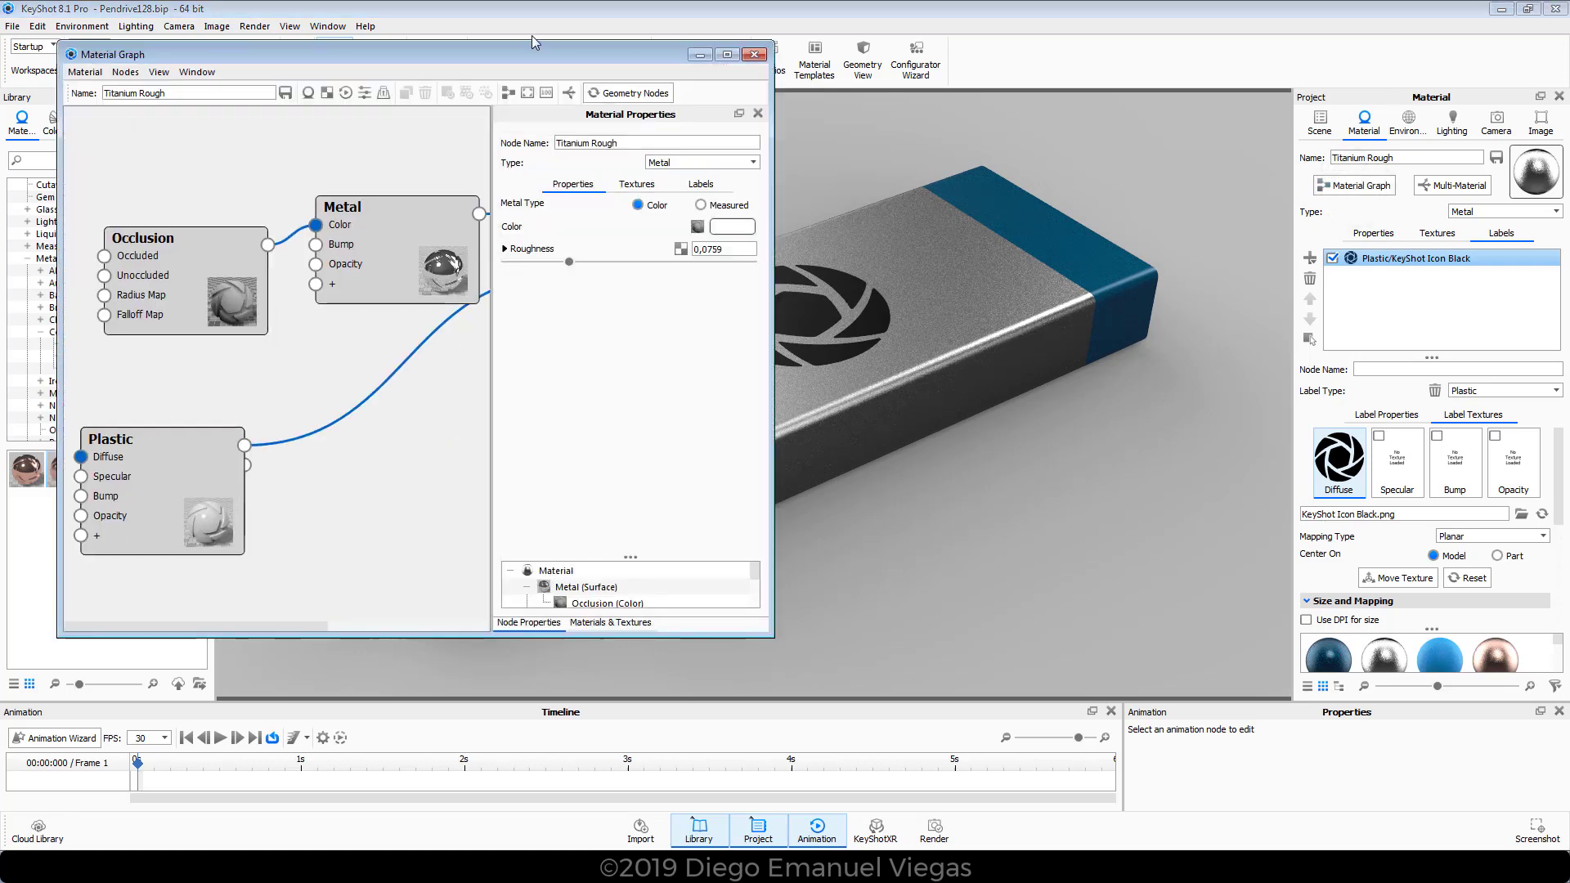
left_click_drag(774, 180, 1301, 179)
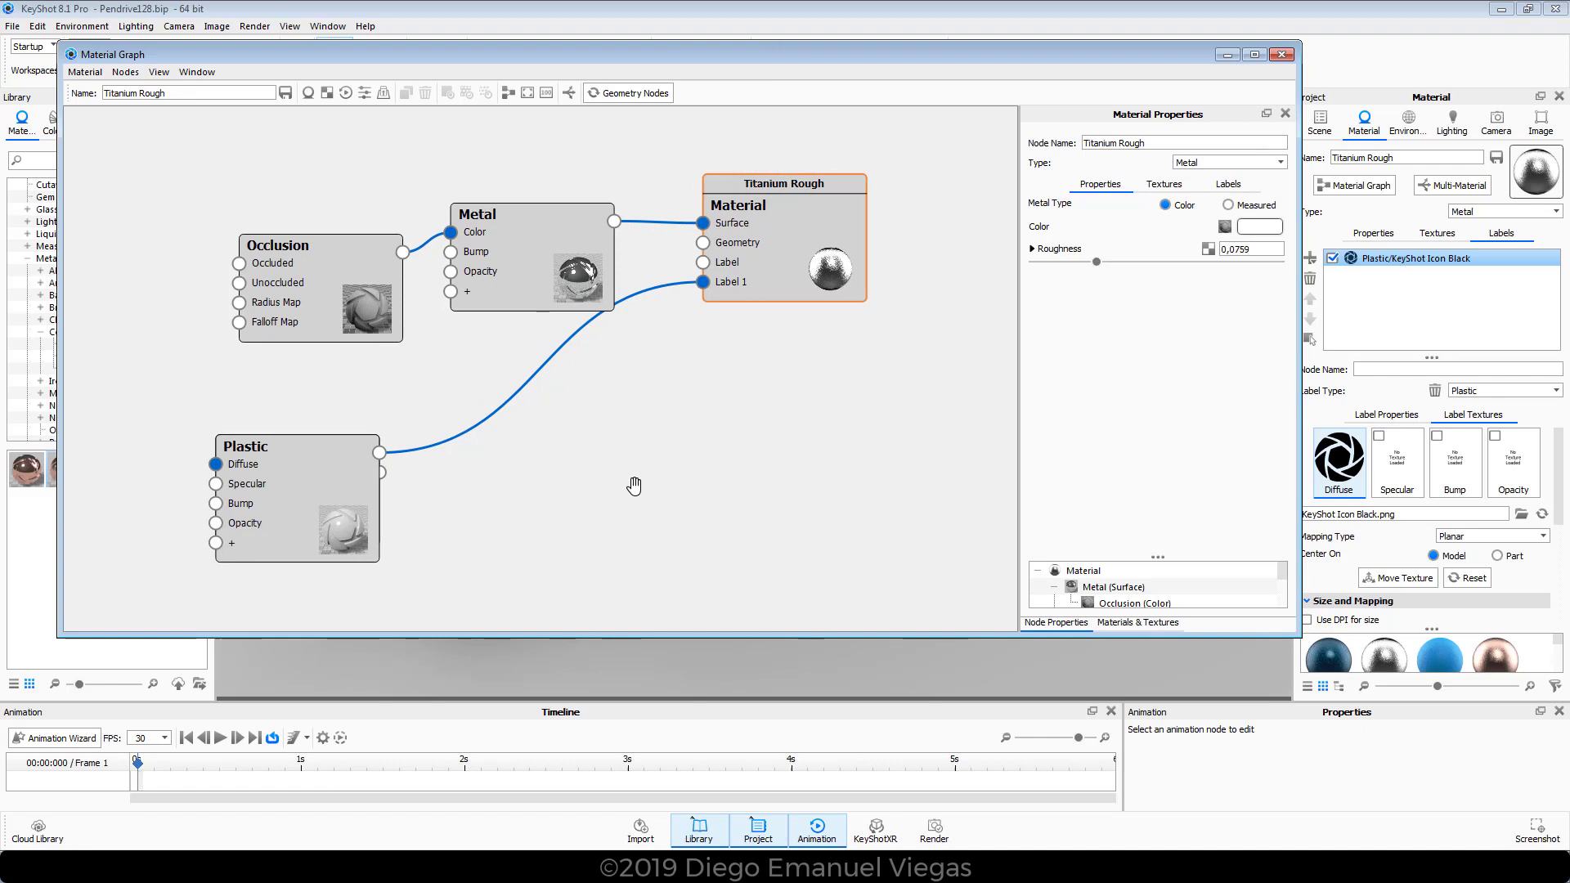
left_click_drag(788, 251, 830, 343)
scroll(804, 294, "up", 1)
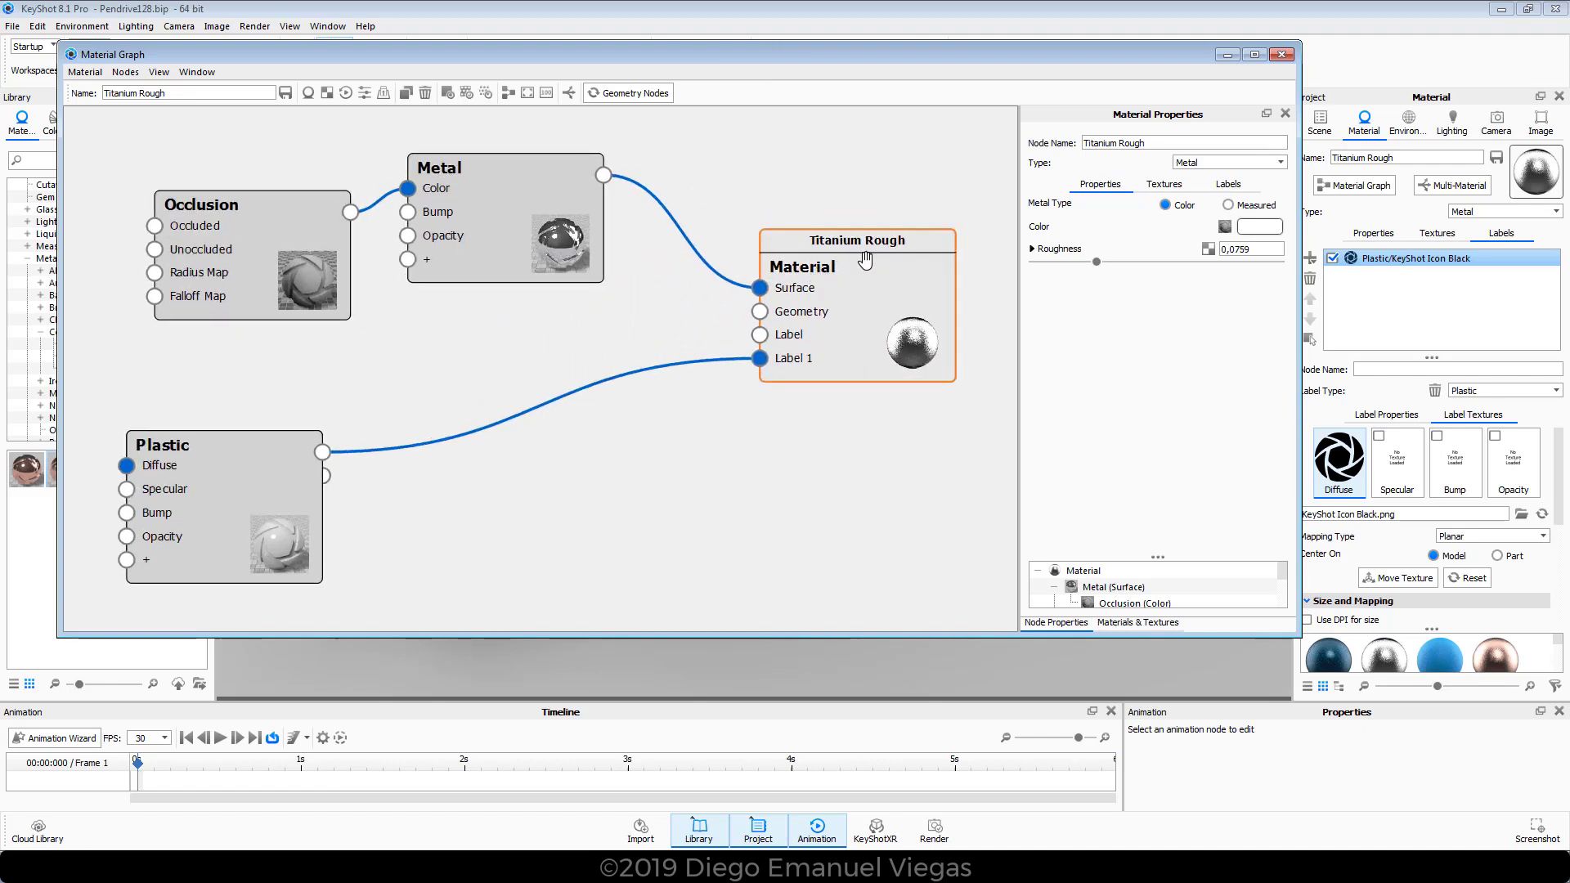
scroll(884, 278, "down", 1)
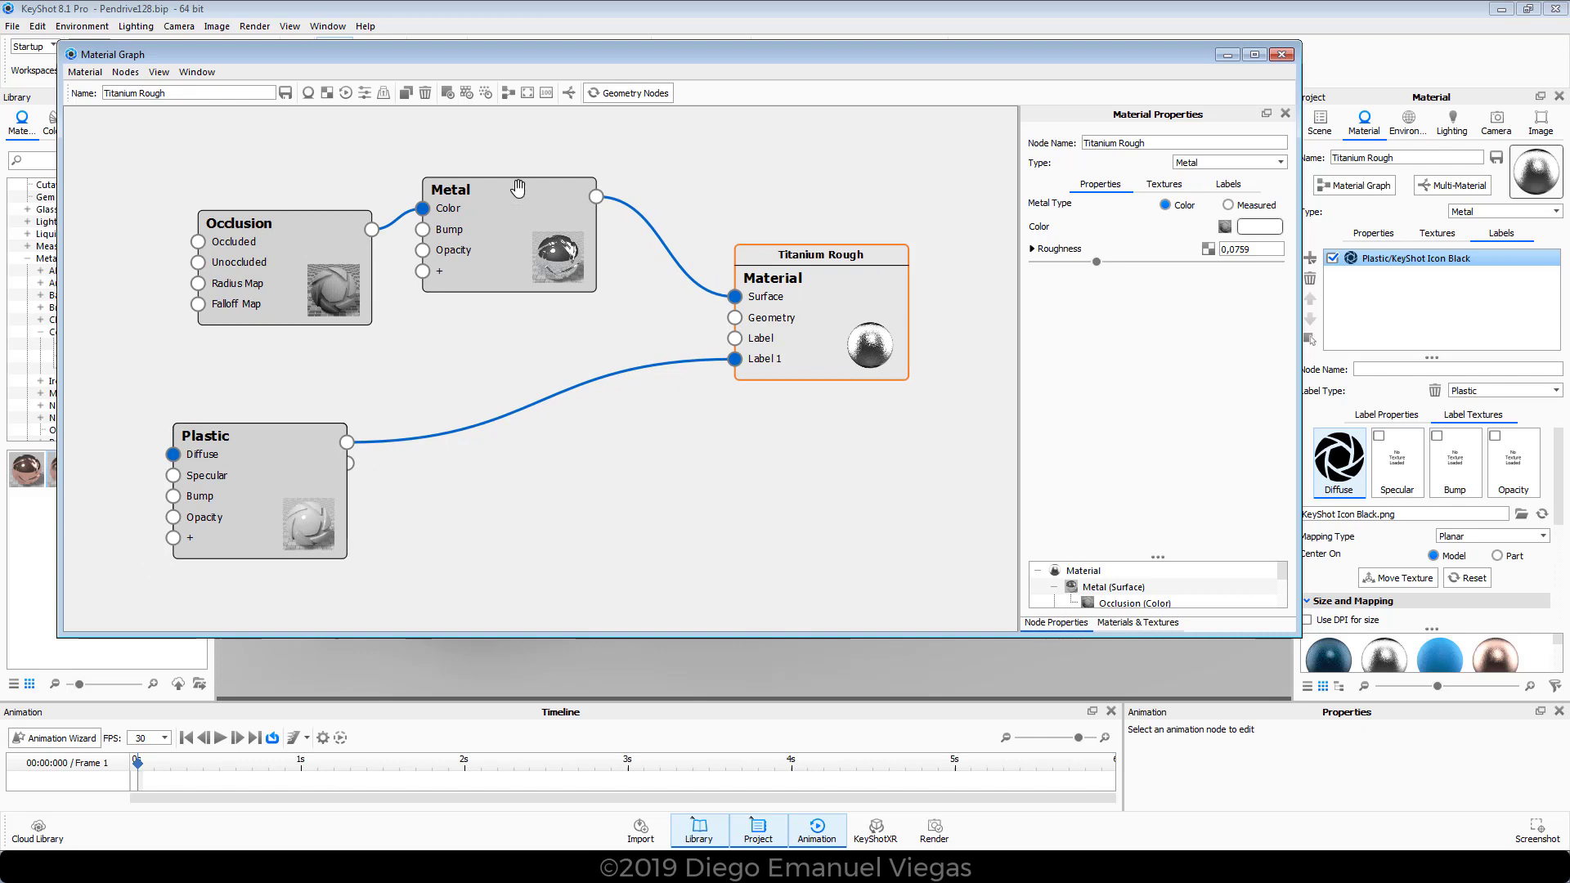
left_click_drag(518, 190, 567, 185)
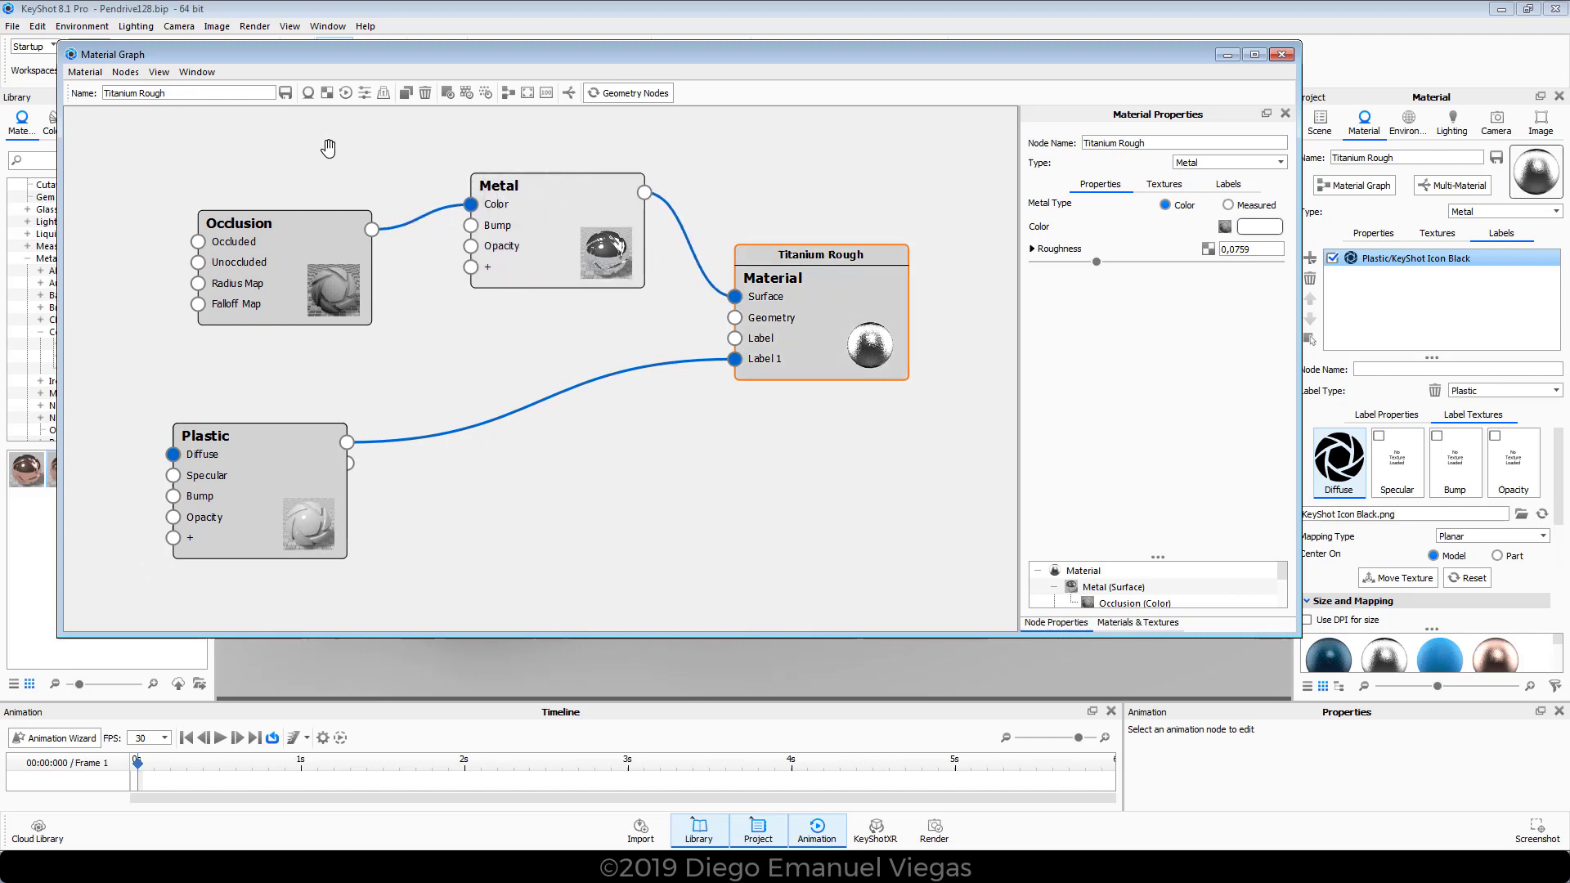
left_click_drag(299, 226, 317, 228)
left_click_drag(236, 454, 535, 395)
left_click_drag(307, 440, 359, 387)
scroll(326, 404, "up", 3)
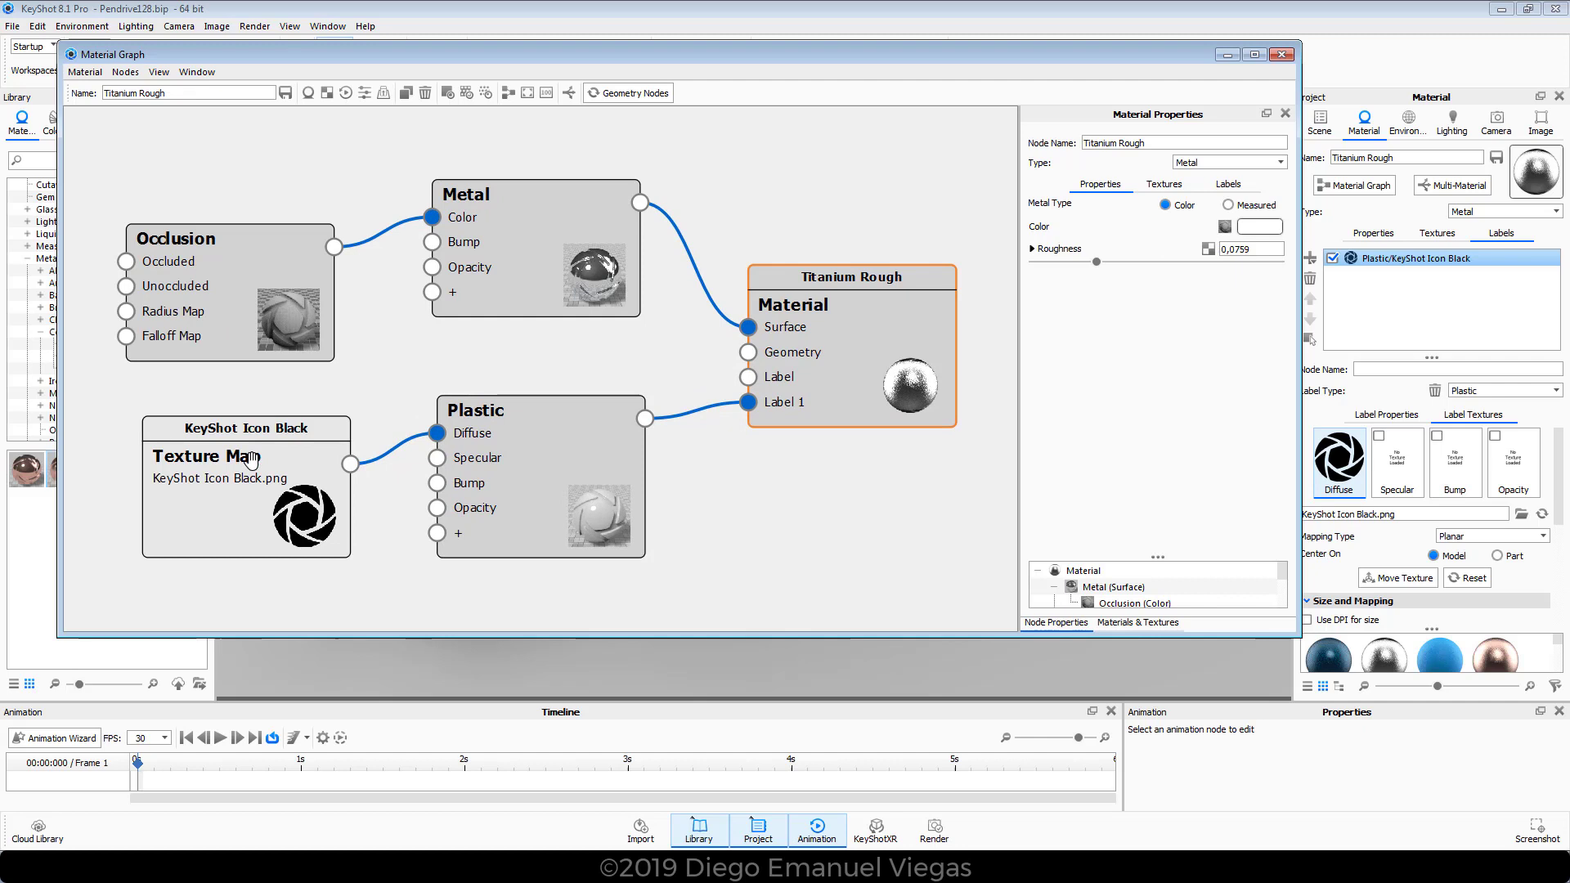
- Select the label's Plastic node and change its material type to Metal, keeping the logo in view beside the graph
left_click(538, 418)
left_click_drag(1164, 57, 516, 130)
left_click_drag(941, 292, 855, 352)
scroll(856, 352, "up", 4)
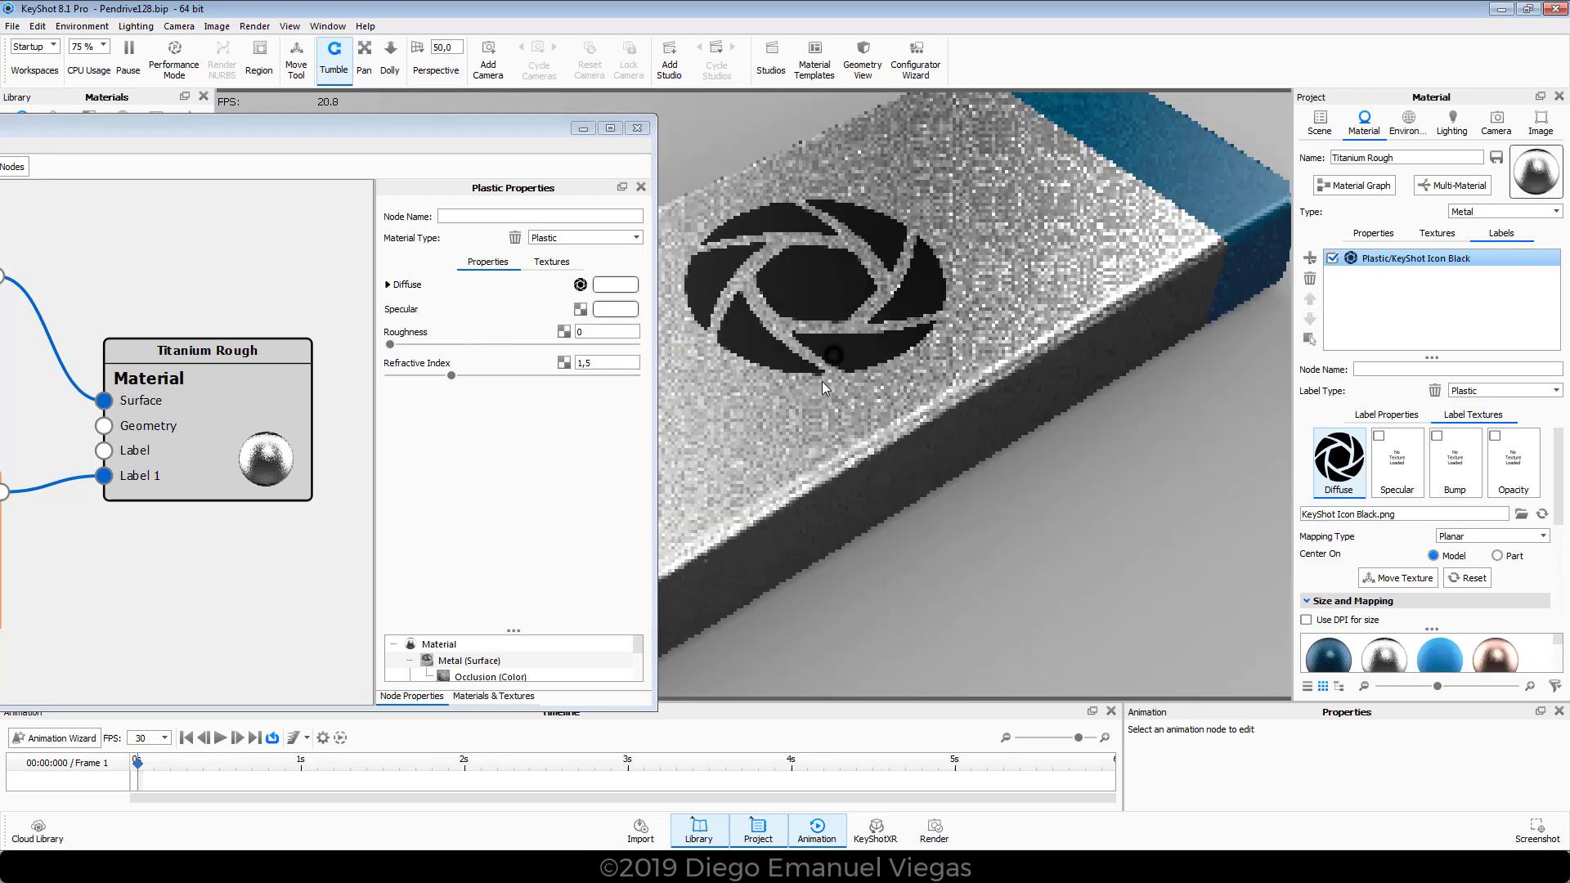
left_click(560, 238)
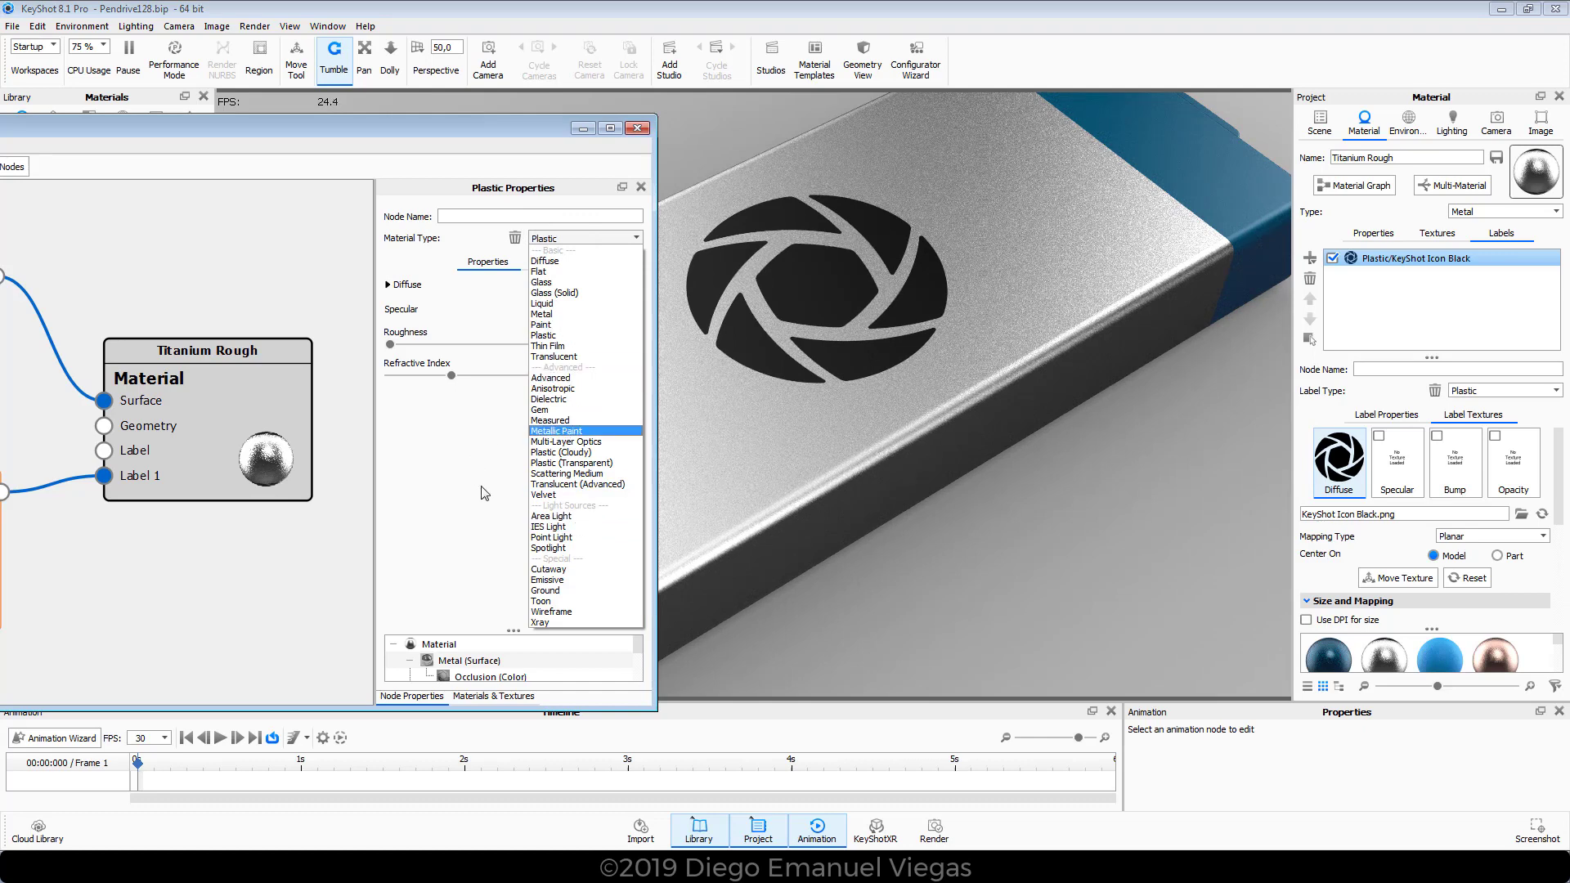
left_click(566, 315)
left_click_drag(1063, 544, 1022, 463)
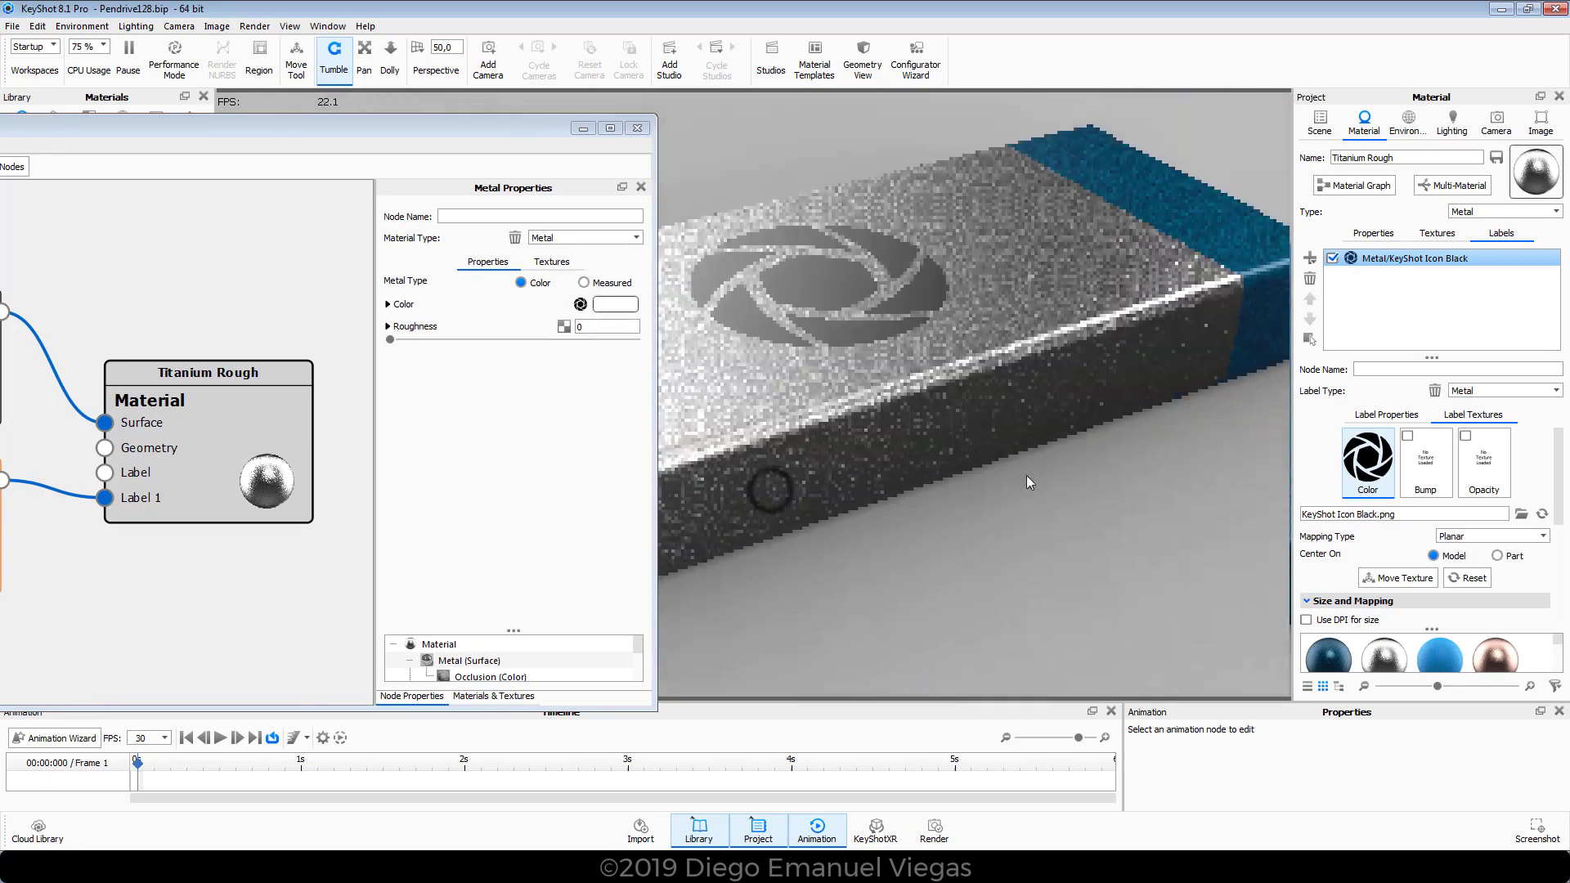
- Try Metallic Paint as the logo label's material type and return it to Plastic
left_click(599, 242)
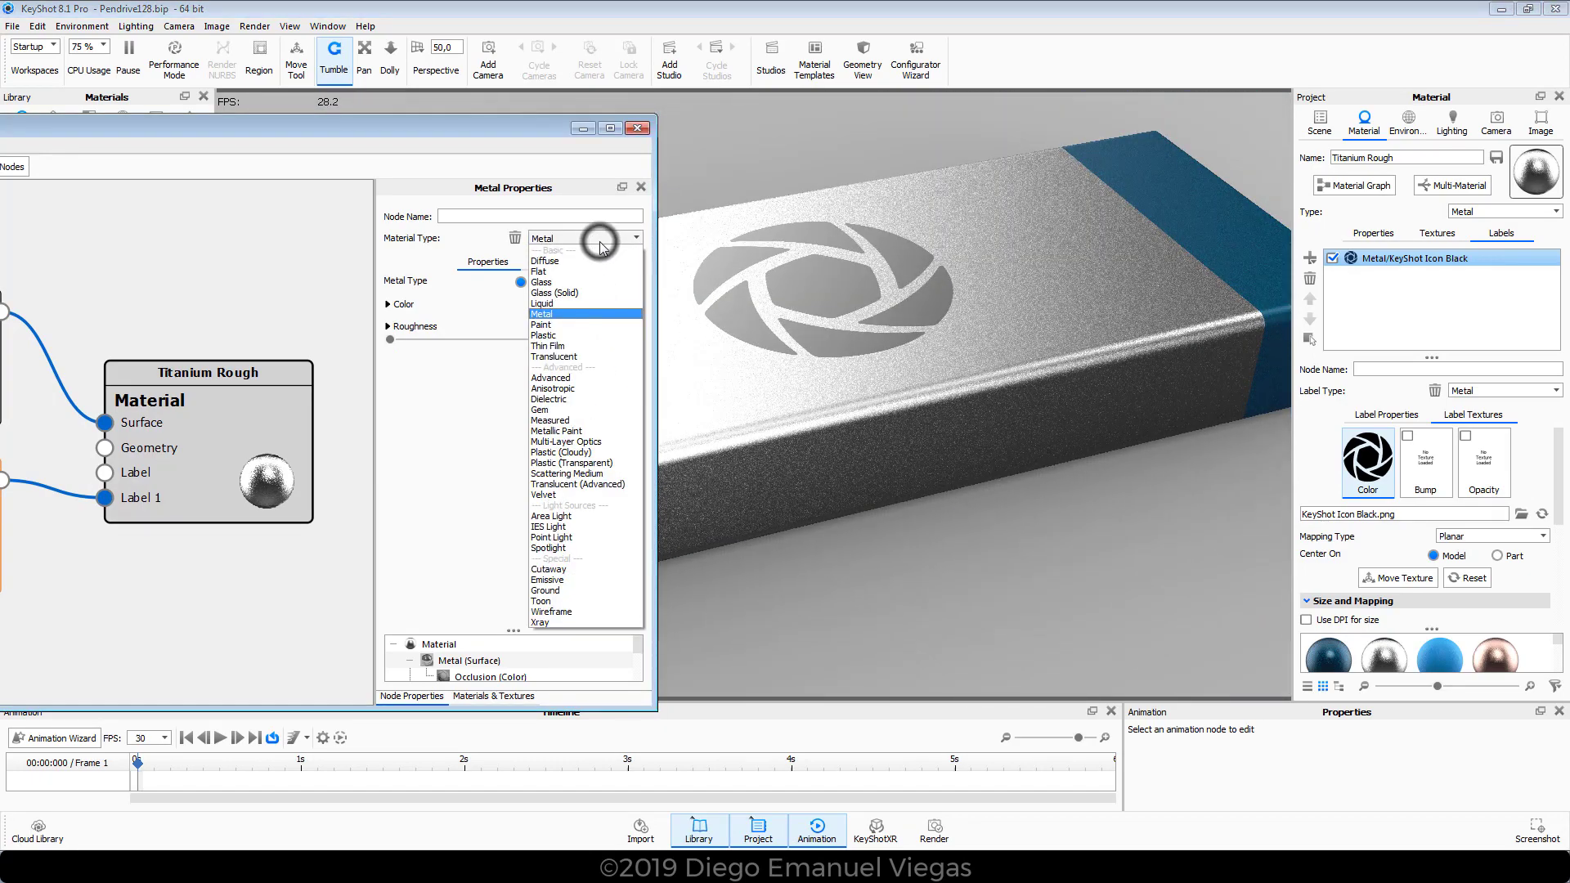
left_click(599, 431)
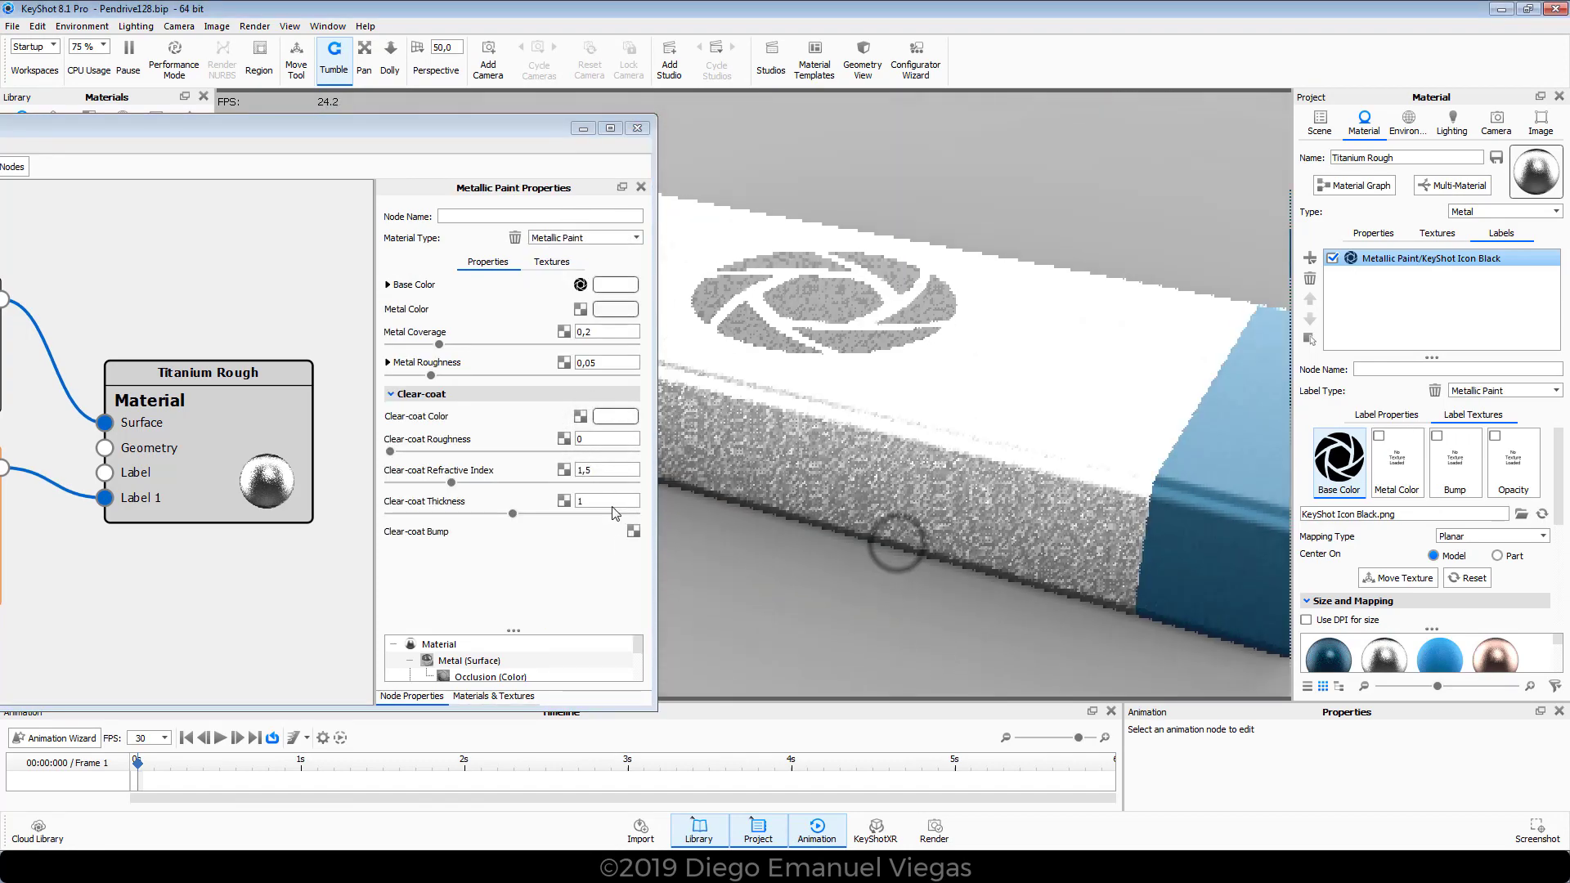
left_click_drag(717, 540, 1033, 596)
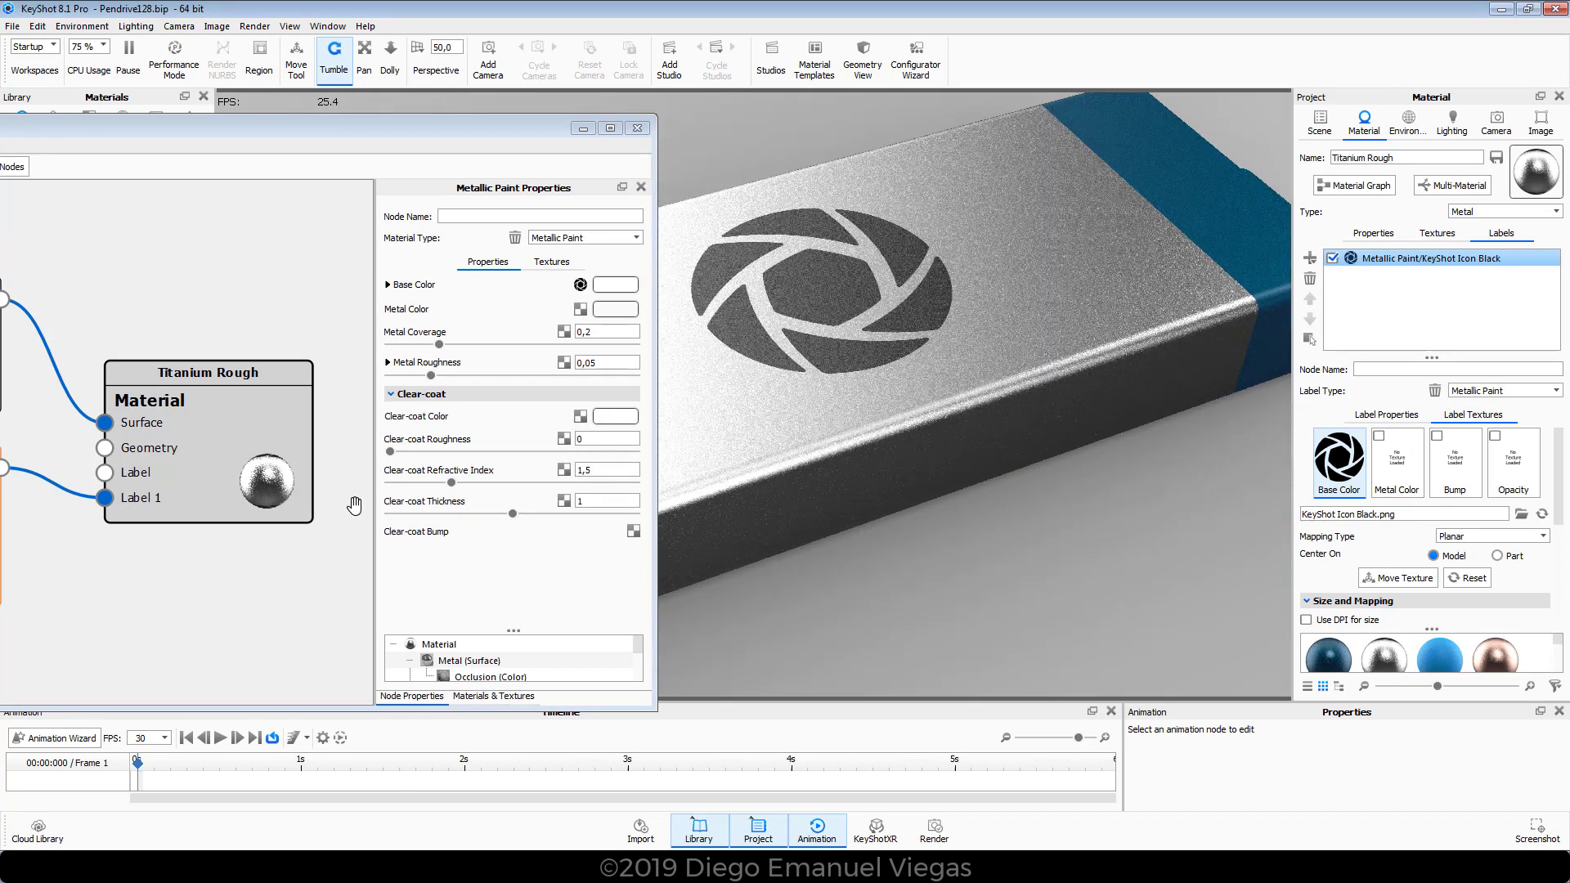
left_click(561, 238)
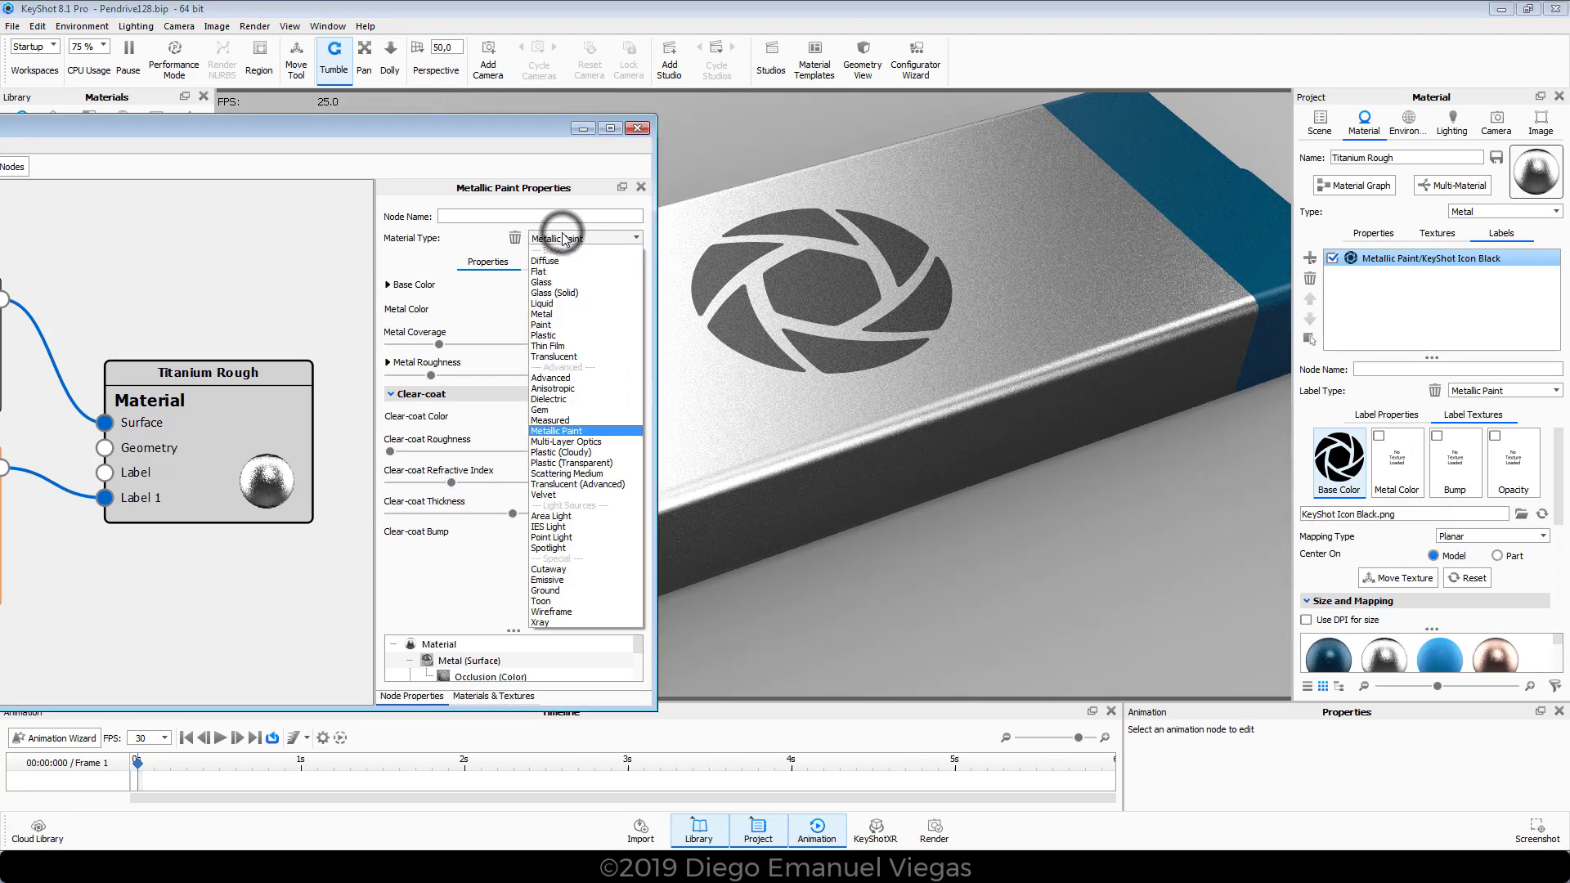
left_click(564, 335)
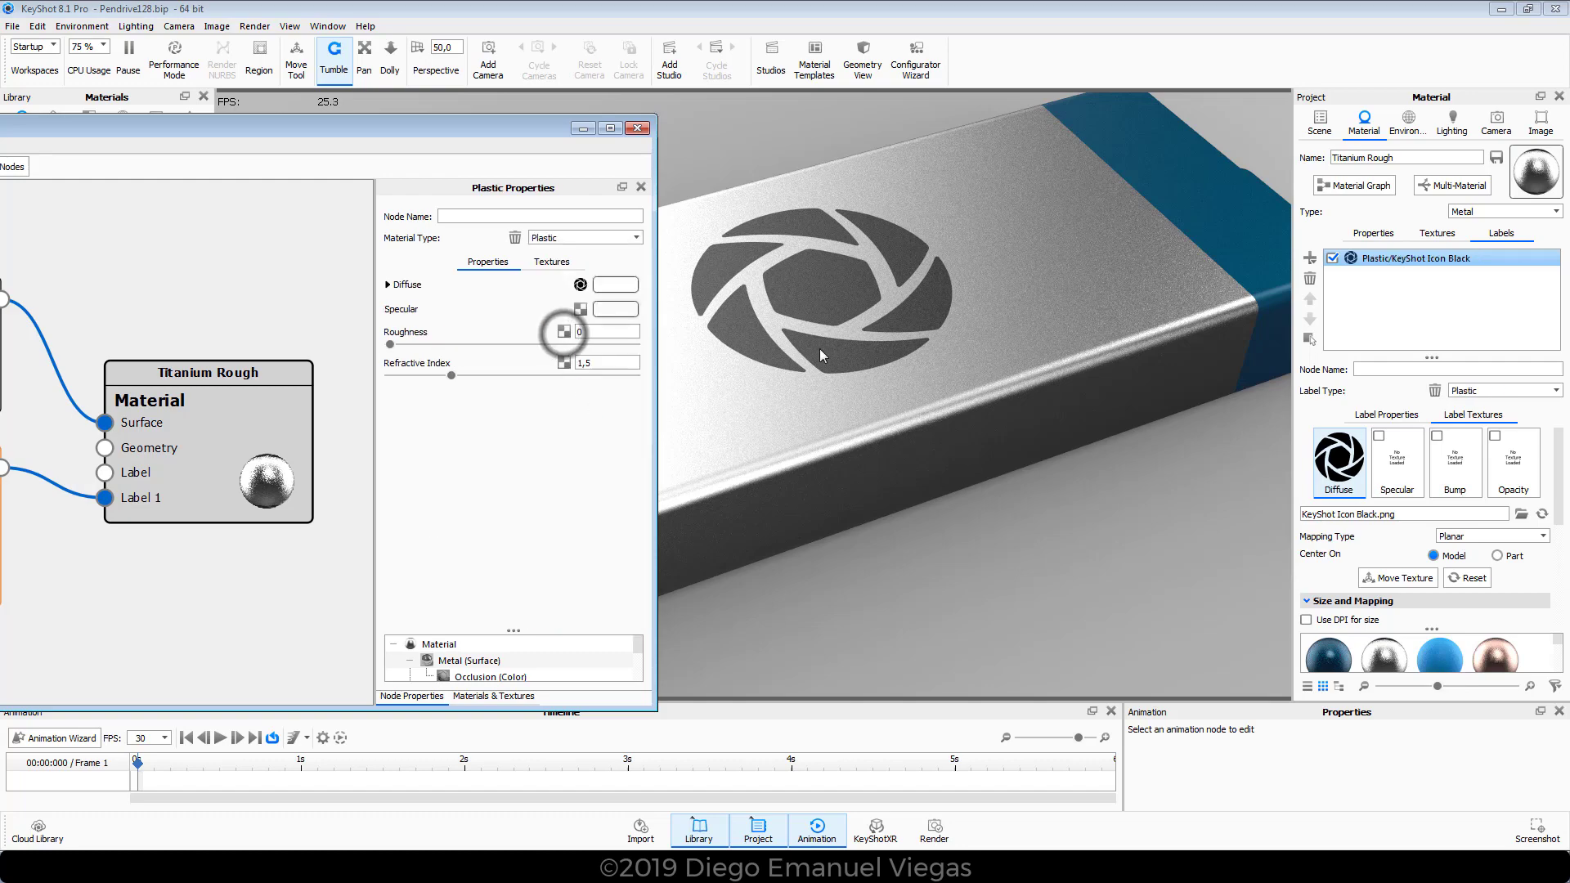
left_click_drag(872, 527, 724, 501)
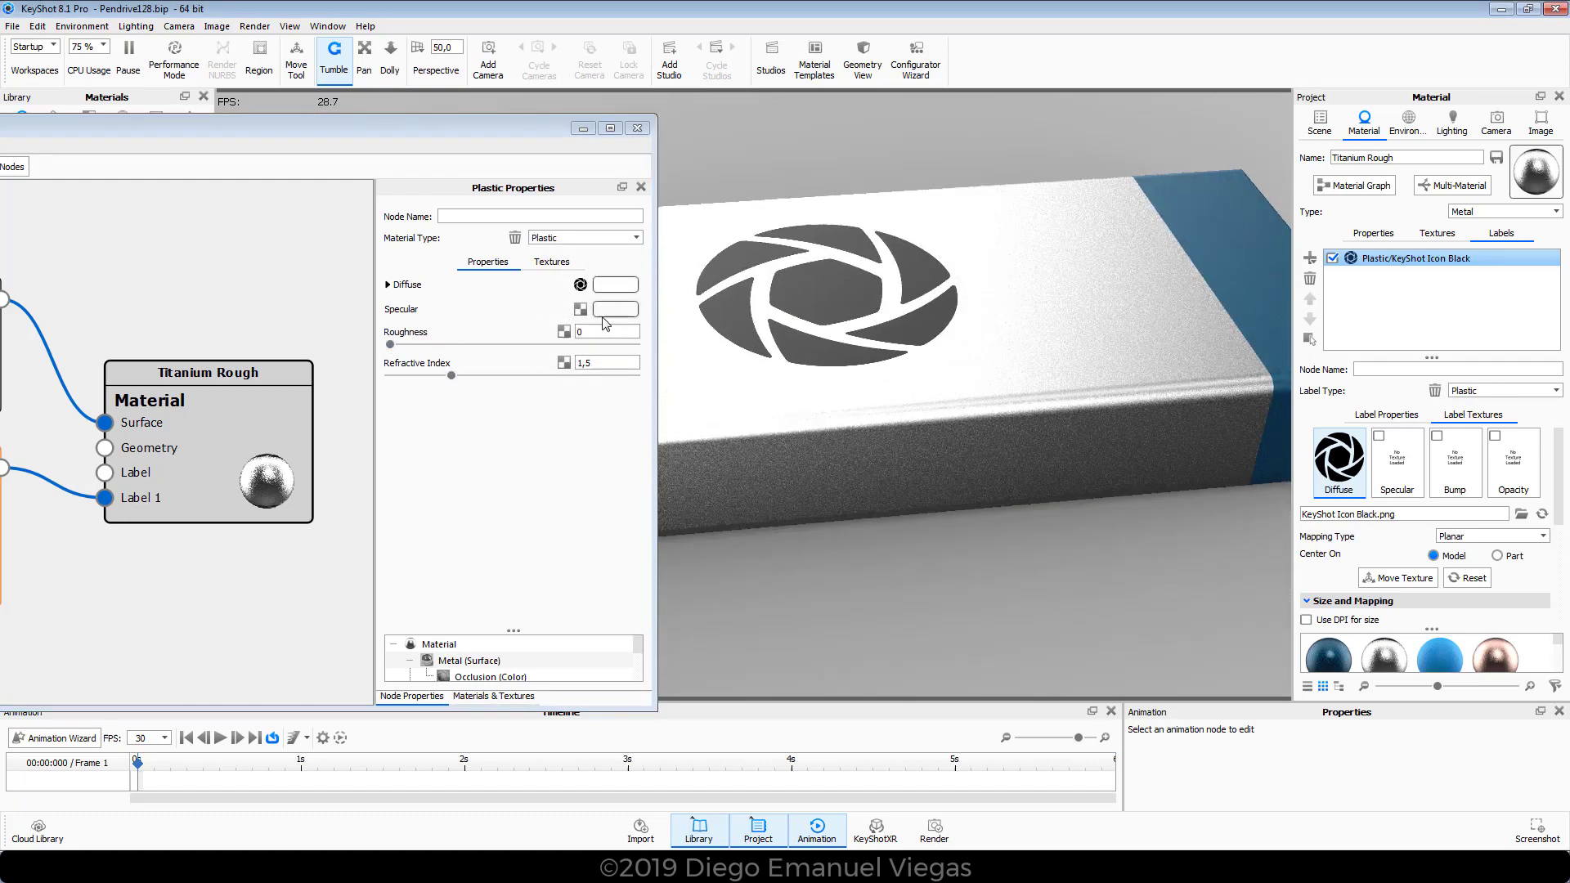
- Try a rougher finish on the label's plastic, return its roughness to 0 and set its refractive index to 1,428
mouse_move(391, 345)
left_mouse_down()
mouse_move(532, 355)
mouse_move(371, 352)
mouse_move(407, 352)
left_mouse_up()
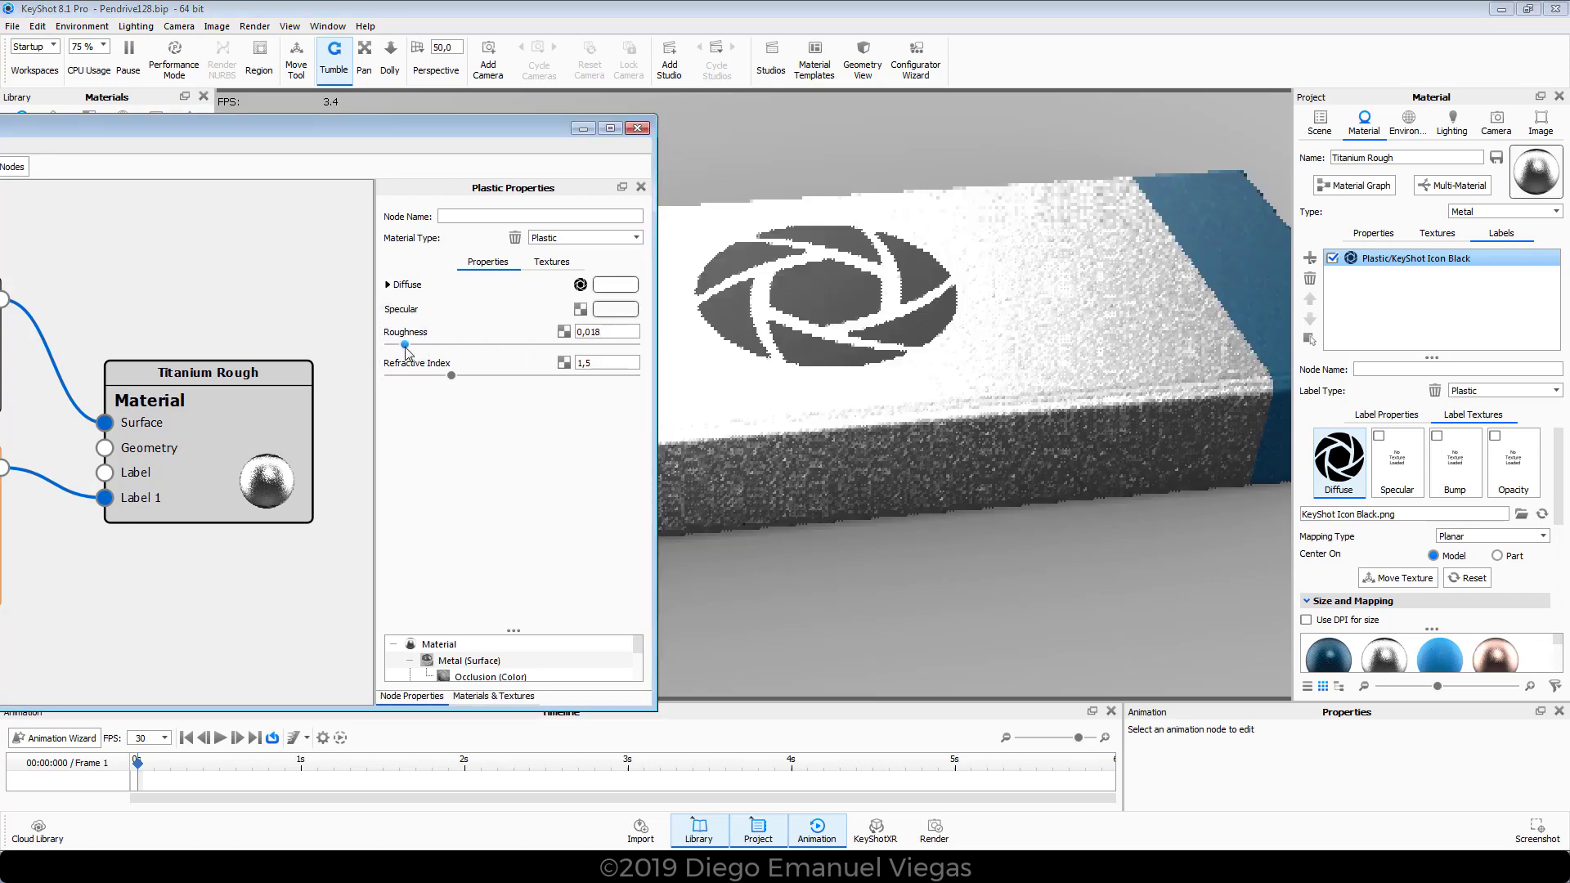
mouse_move(791, 459)
left_mouse_down()
mouse_move(906, 564)
mouse_move(788, 442)
left_mouse_up()
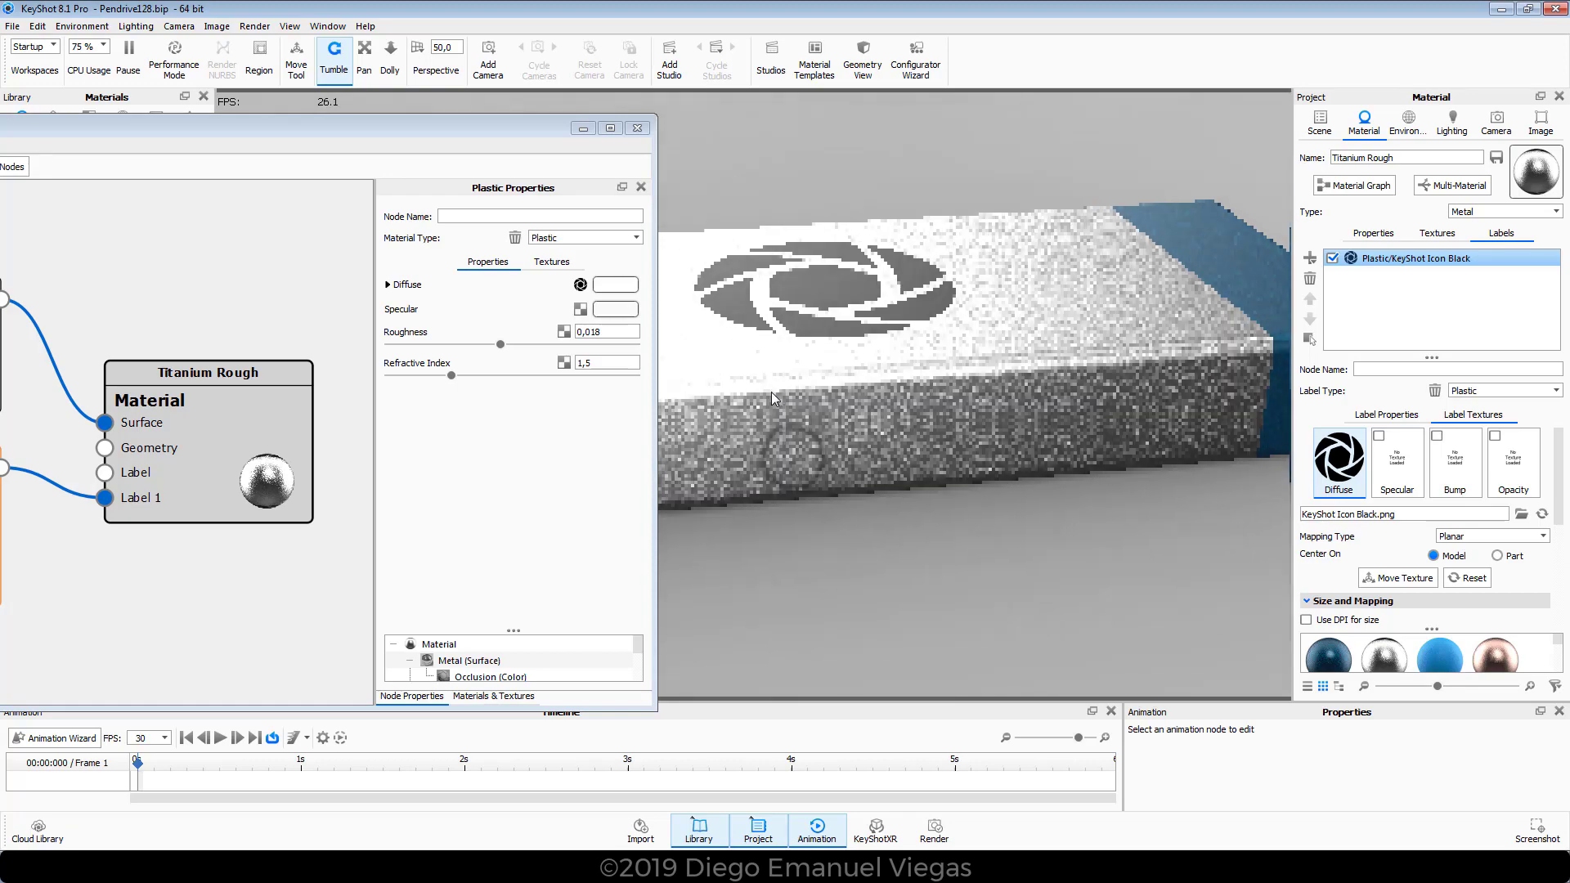
left_click_drag(500, 344, 517, 376)
mouse_move(758, 388)
left_mouse_down()
mouse_move(836, 421)
mouse_move(751, 408)
left_mouse_up()
left_click_drag(522, 373, 443, 378)
left_click_drag(842, 491, 947, 482)
scroll(918, 493, "down", 5)
scroll(918, 494, "up", 3)
- Close the material graph and delete the KeyShot Icon Black label from the Titanium Rough material
left_click(442, 133)
left_click_drag(518, 140, 982, 168)
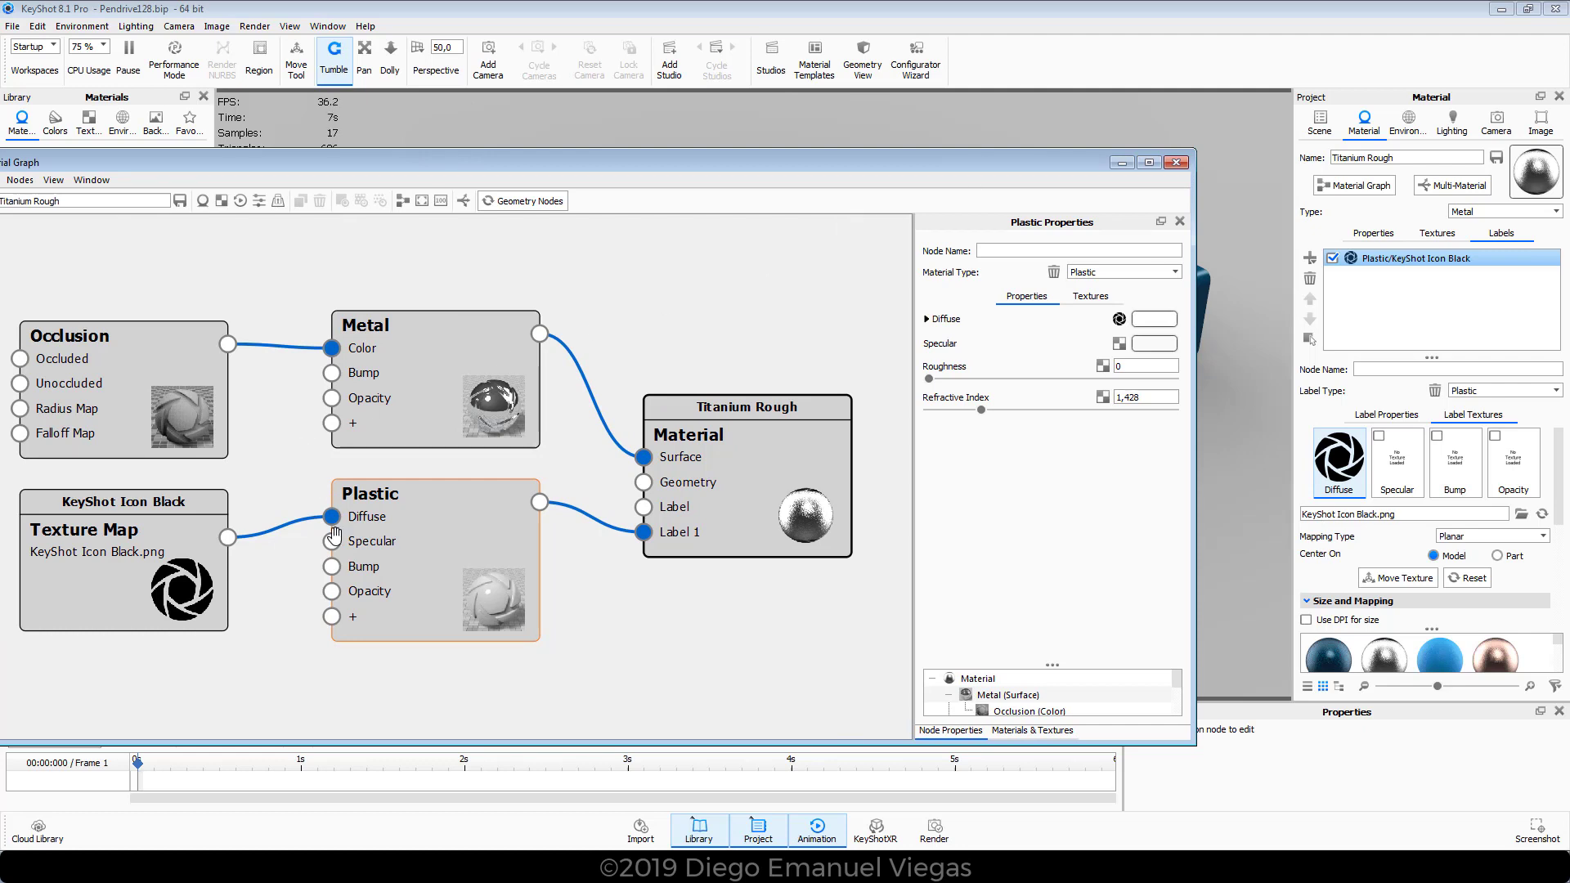
left_click(1176, 163)
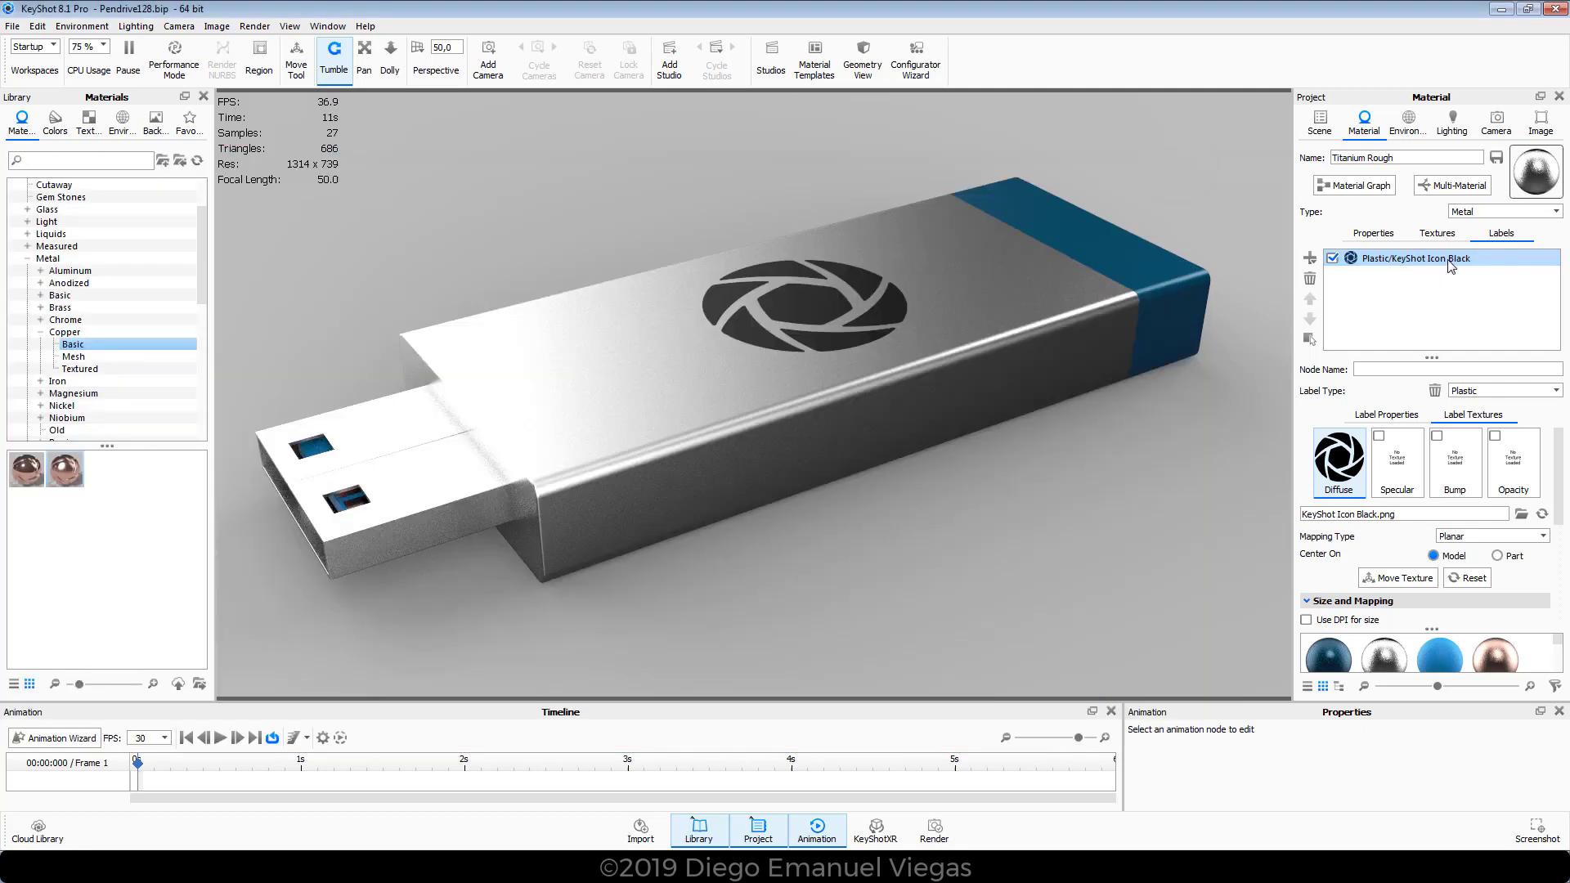
left_click(1310, 279)
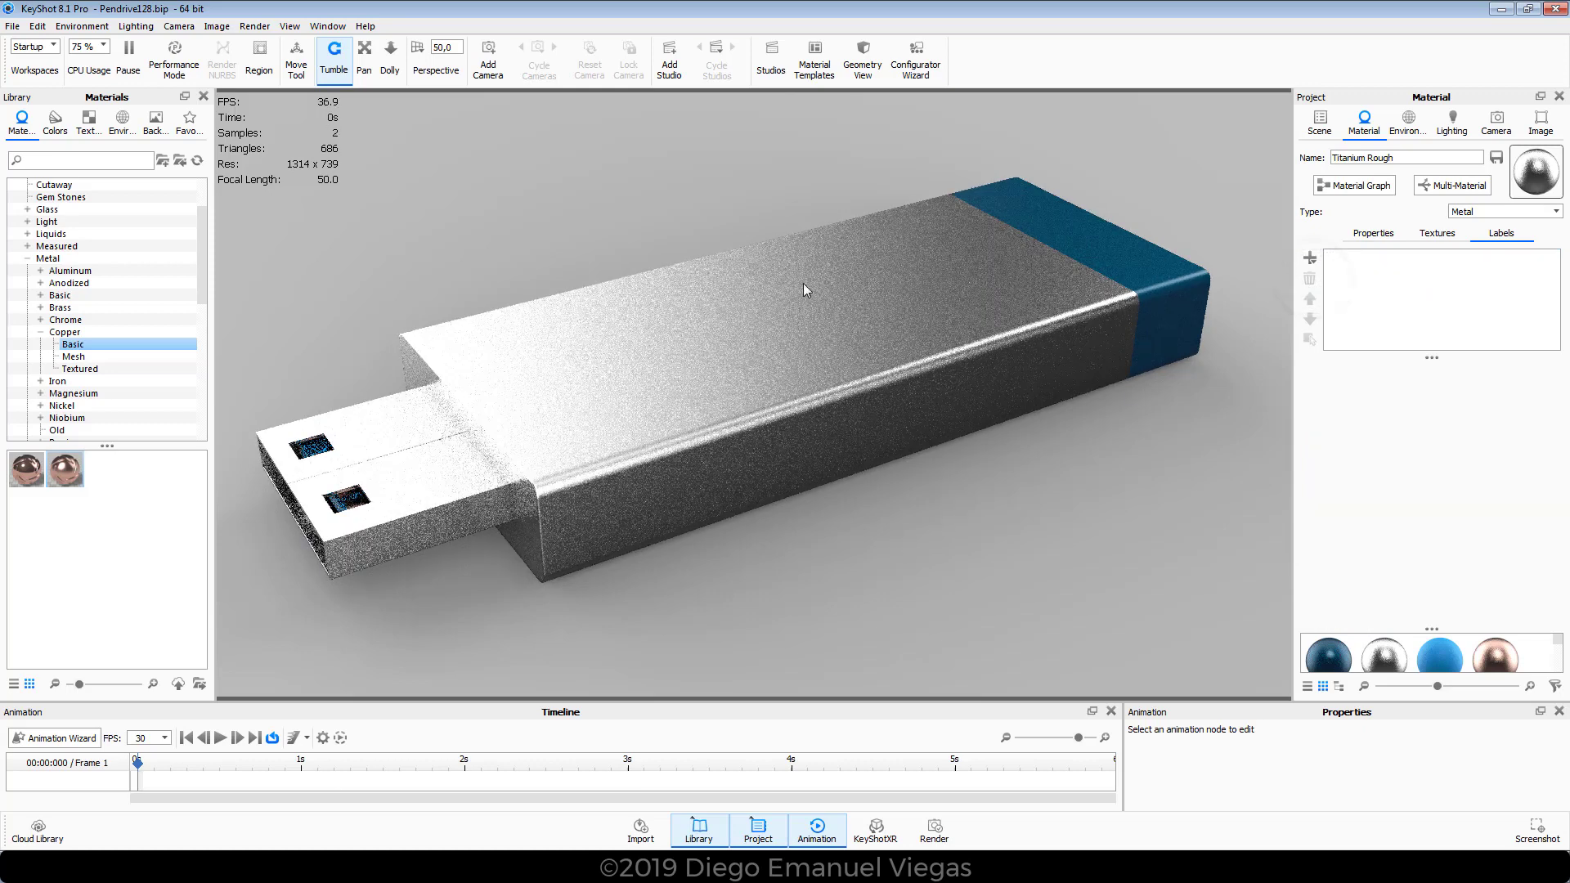
- Switch to Windows Explorer and add KeyShot Icon White.png from the Labels folder to the pendrive's metal body as a label
key("alt+Tab")
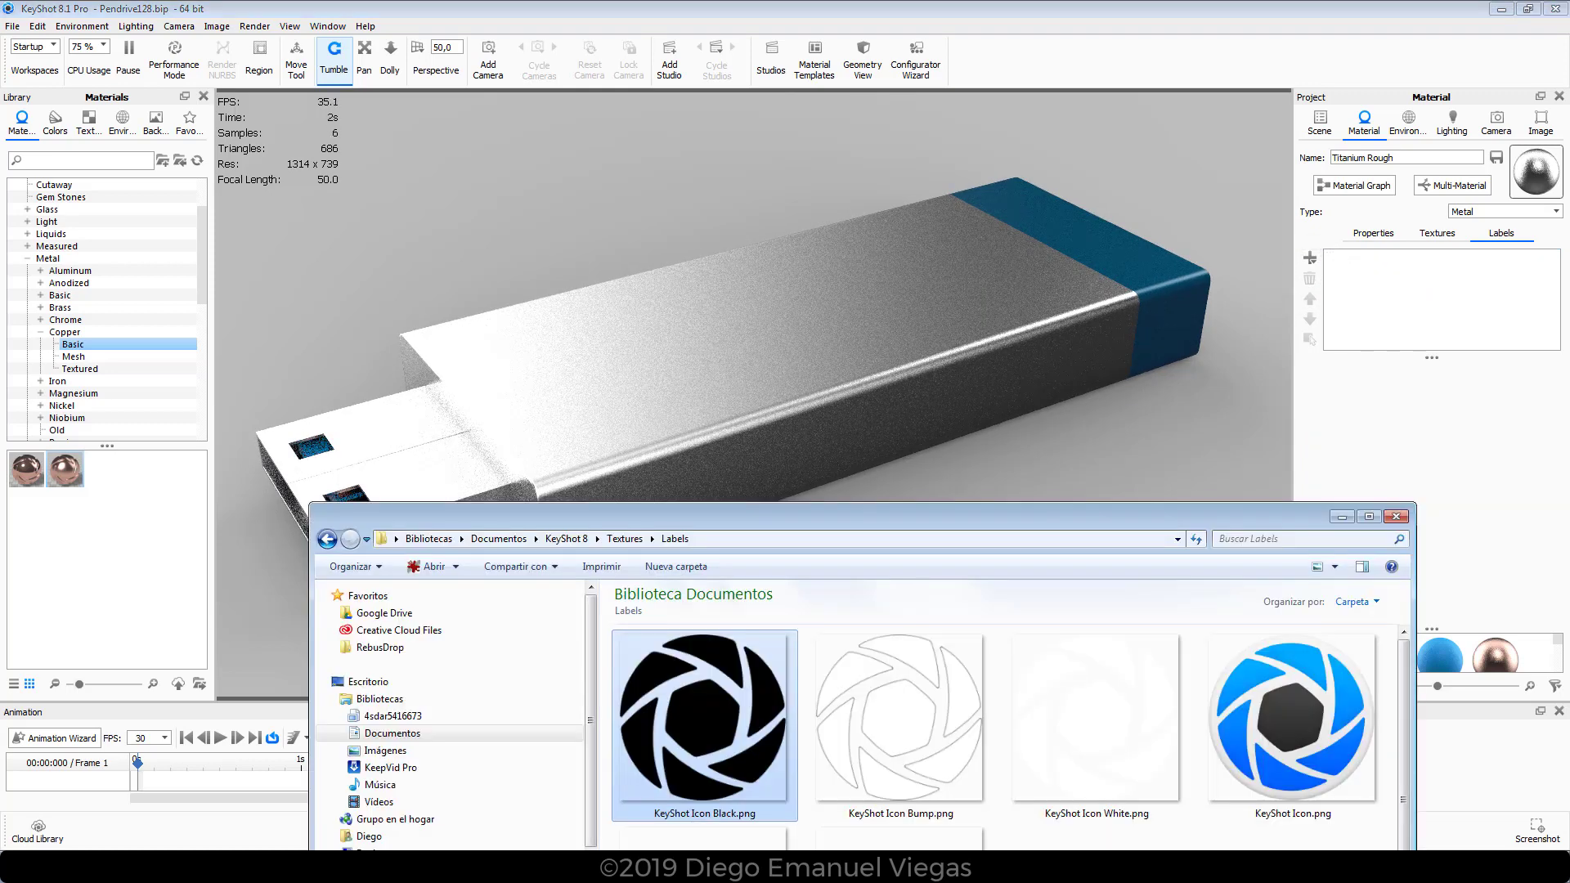
left_click(949, 711)
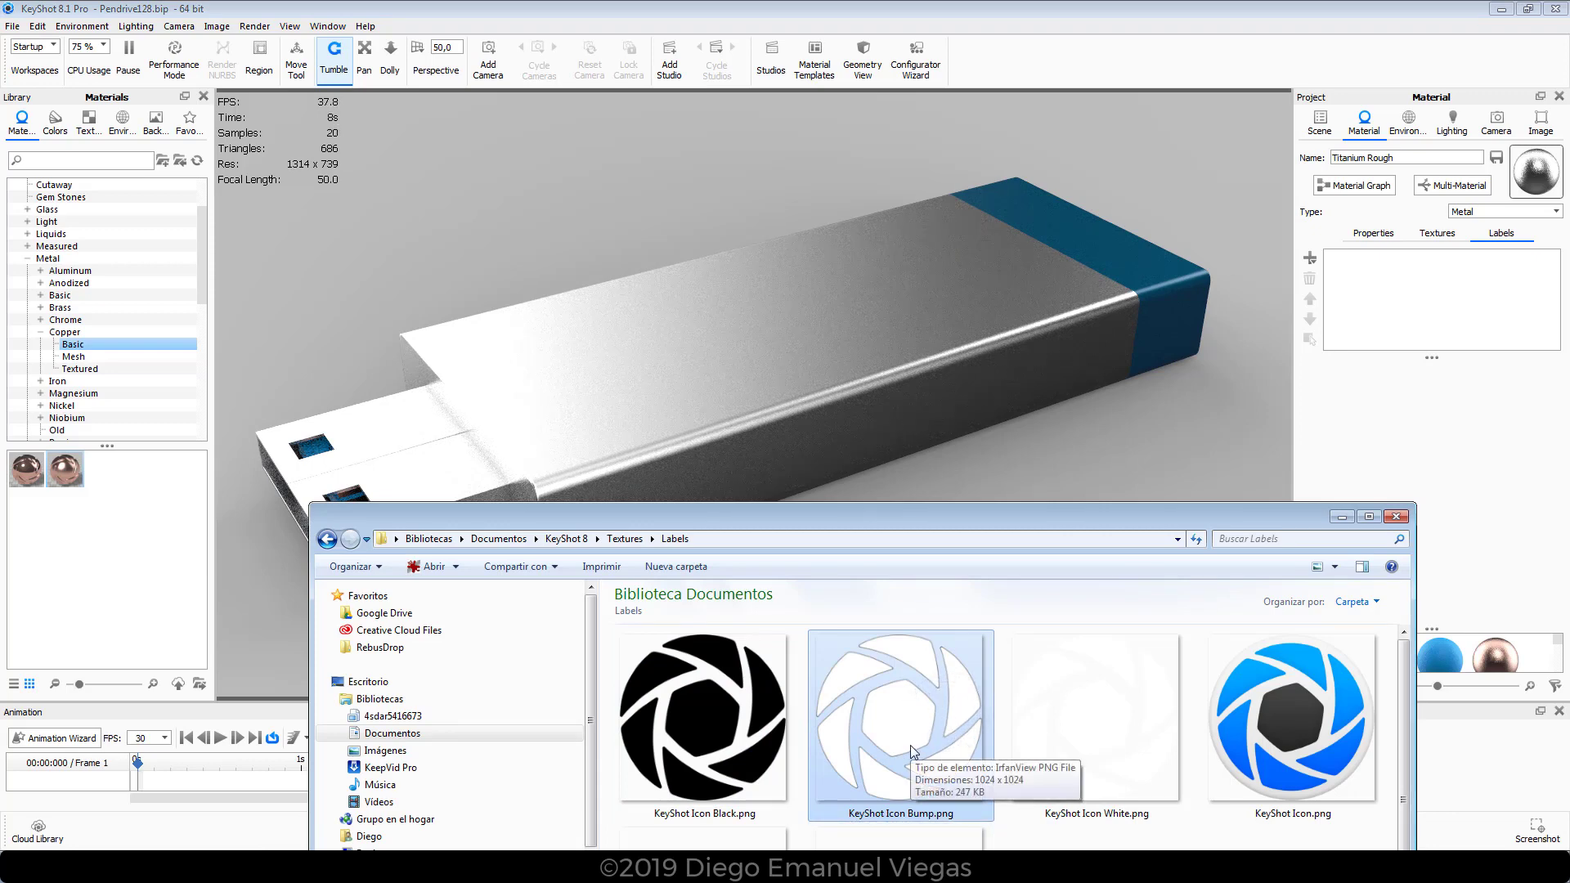
left_click(1147, 736)
left_click_drag(1176, 521, 1102, 417)
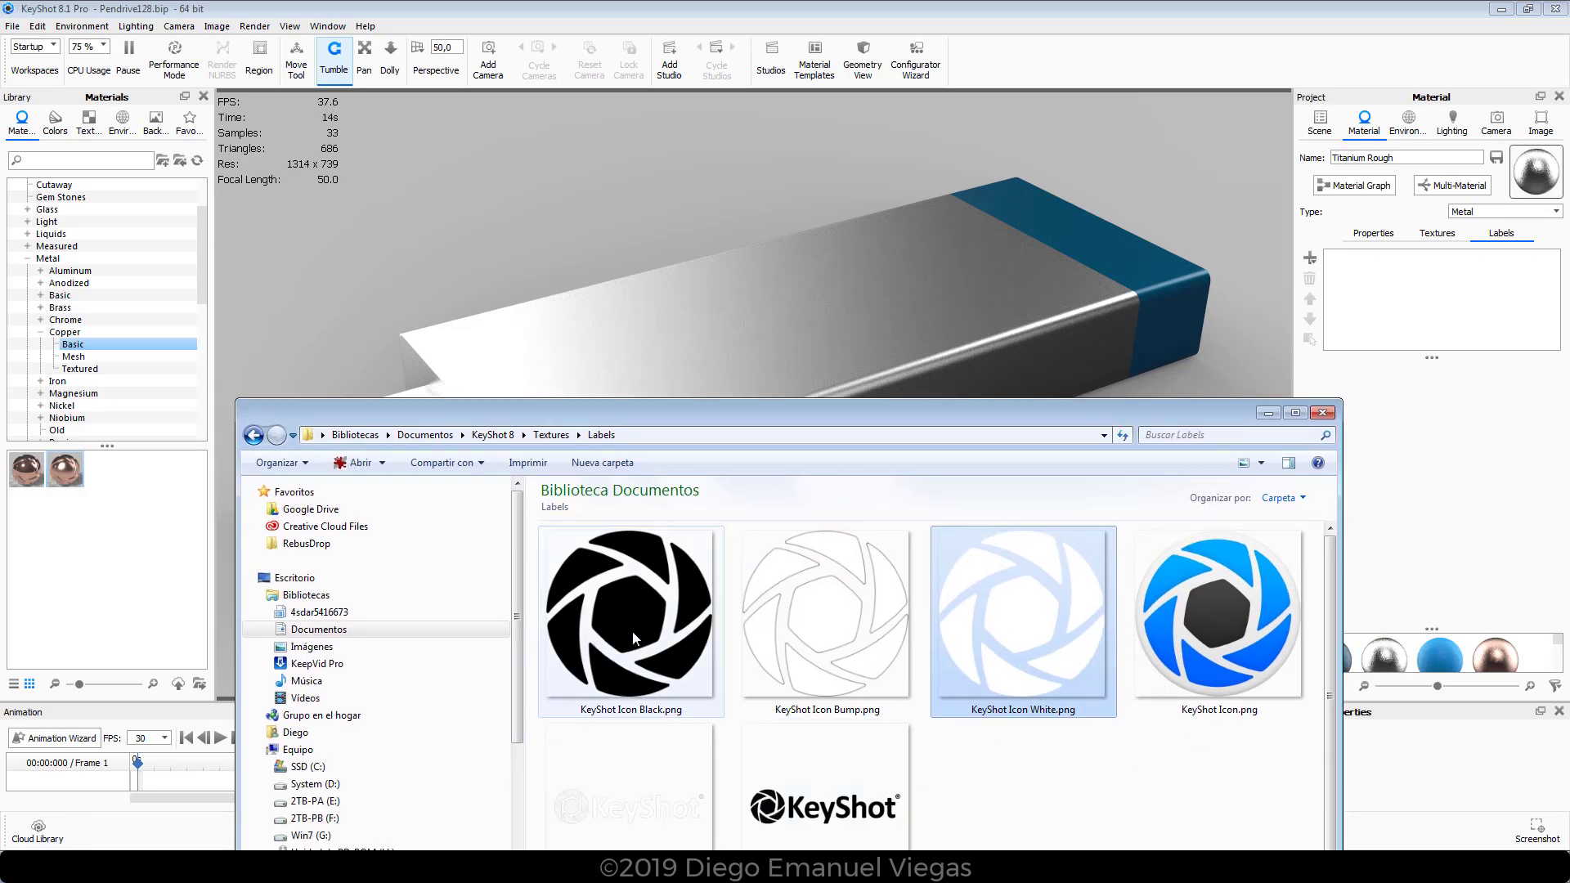
left_click_drag(1050, 627, 841, 309)
left_click(1027, 371)
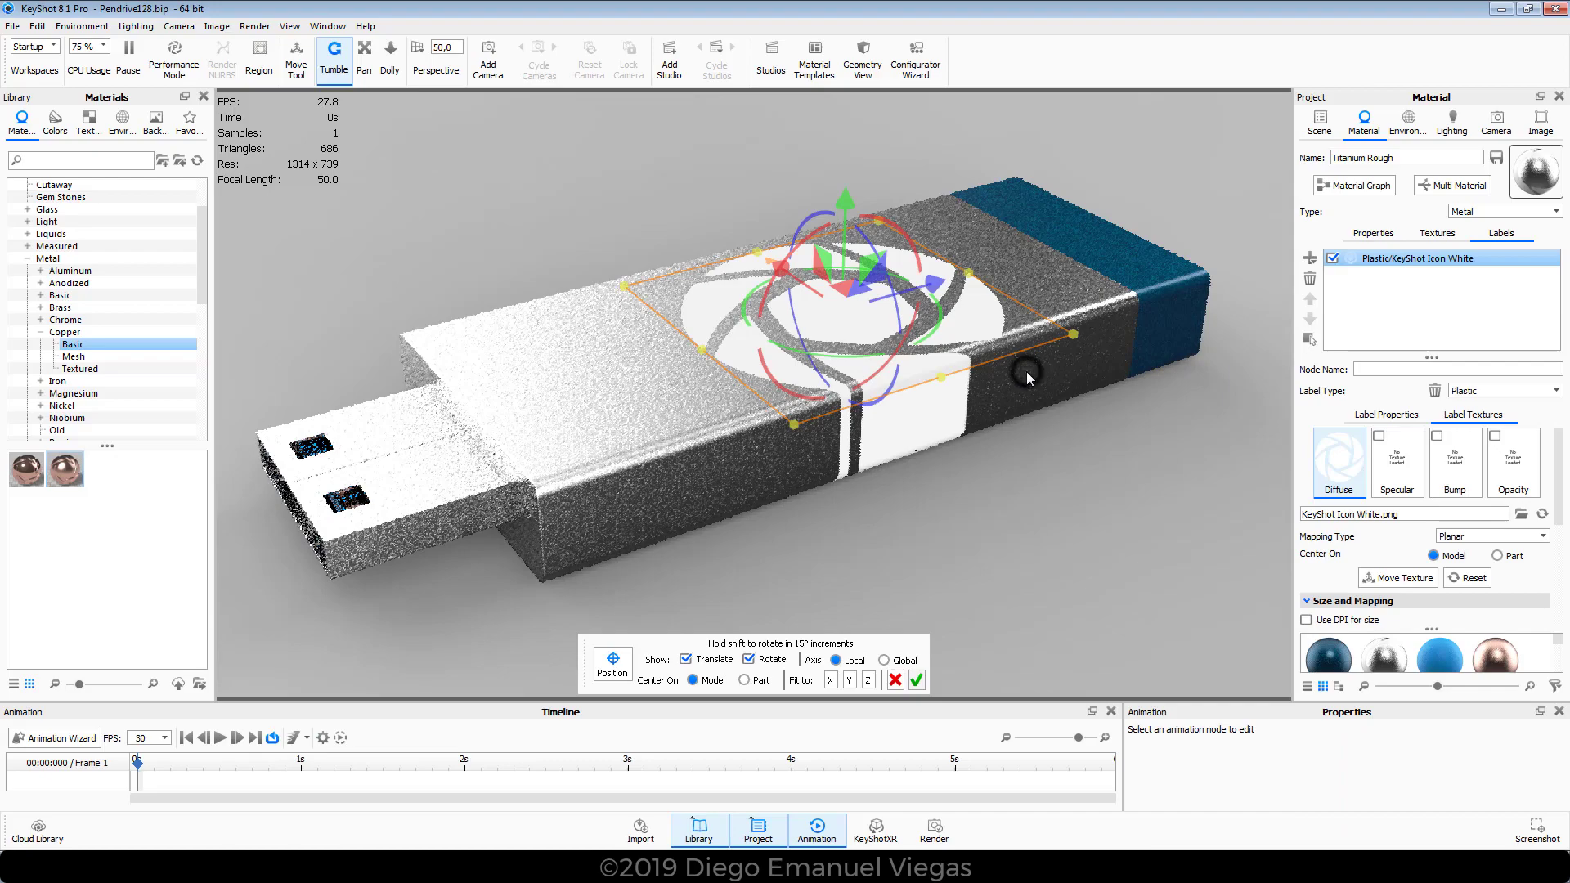
- Scale the white icon label down, position it in the middle of the body's upper face and accept the placement
left_click_drag(1073, 333, 881, 317)
left_click_drag(891, 533, 844, 537)
left_click_drag(693, 251, 707, 263)
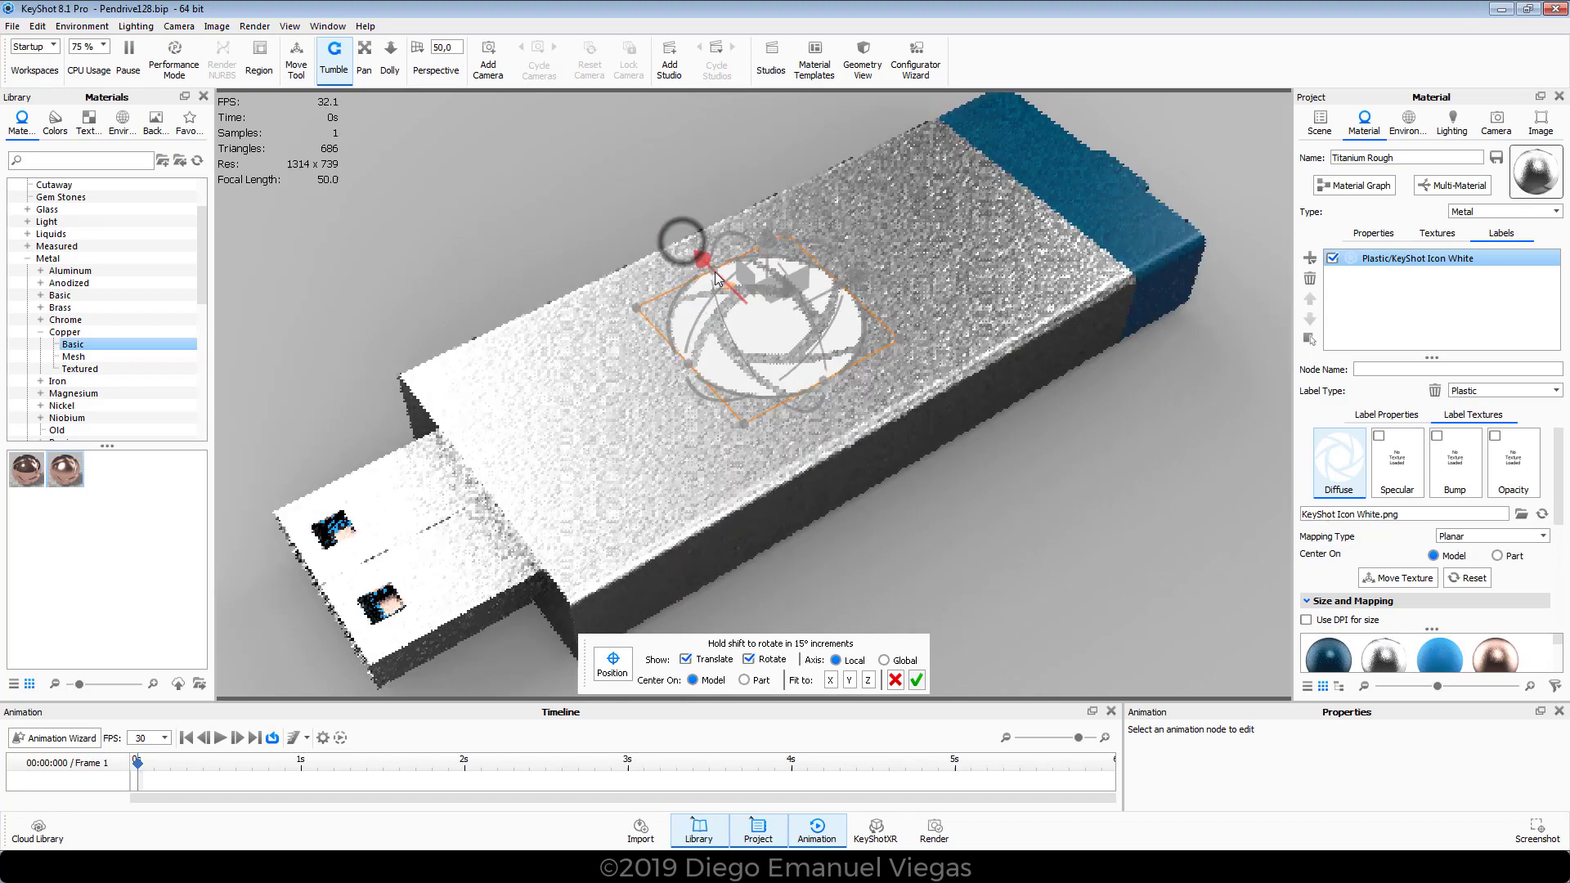
left_click_drag(841, 289, 899, 275)
left_click_drag(1069, 519, 1062, 476)
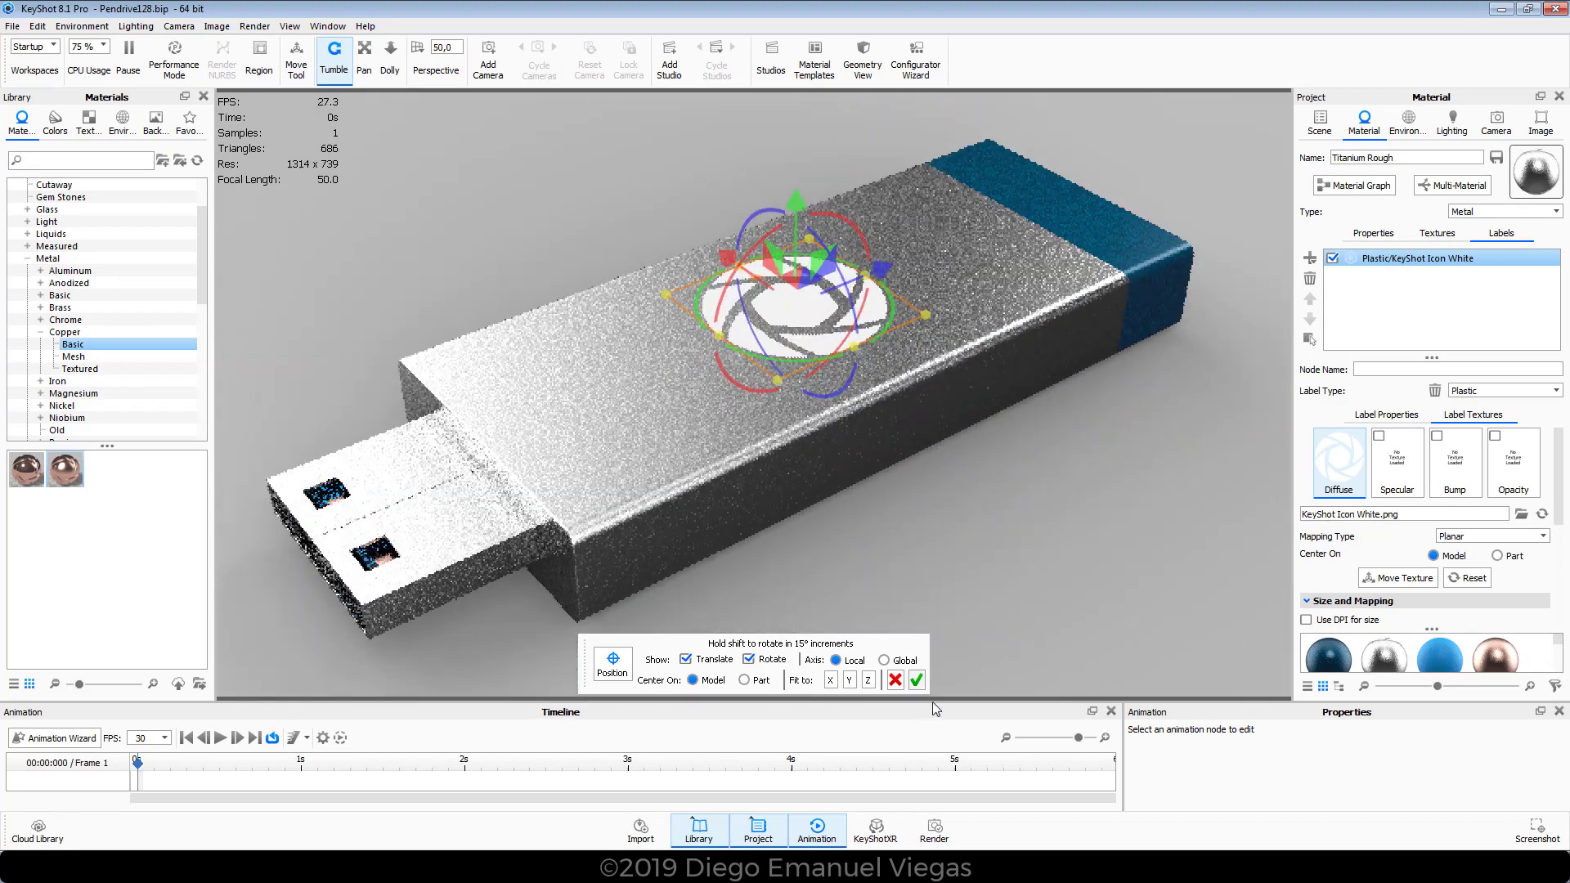
left_click(917, 680)
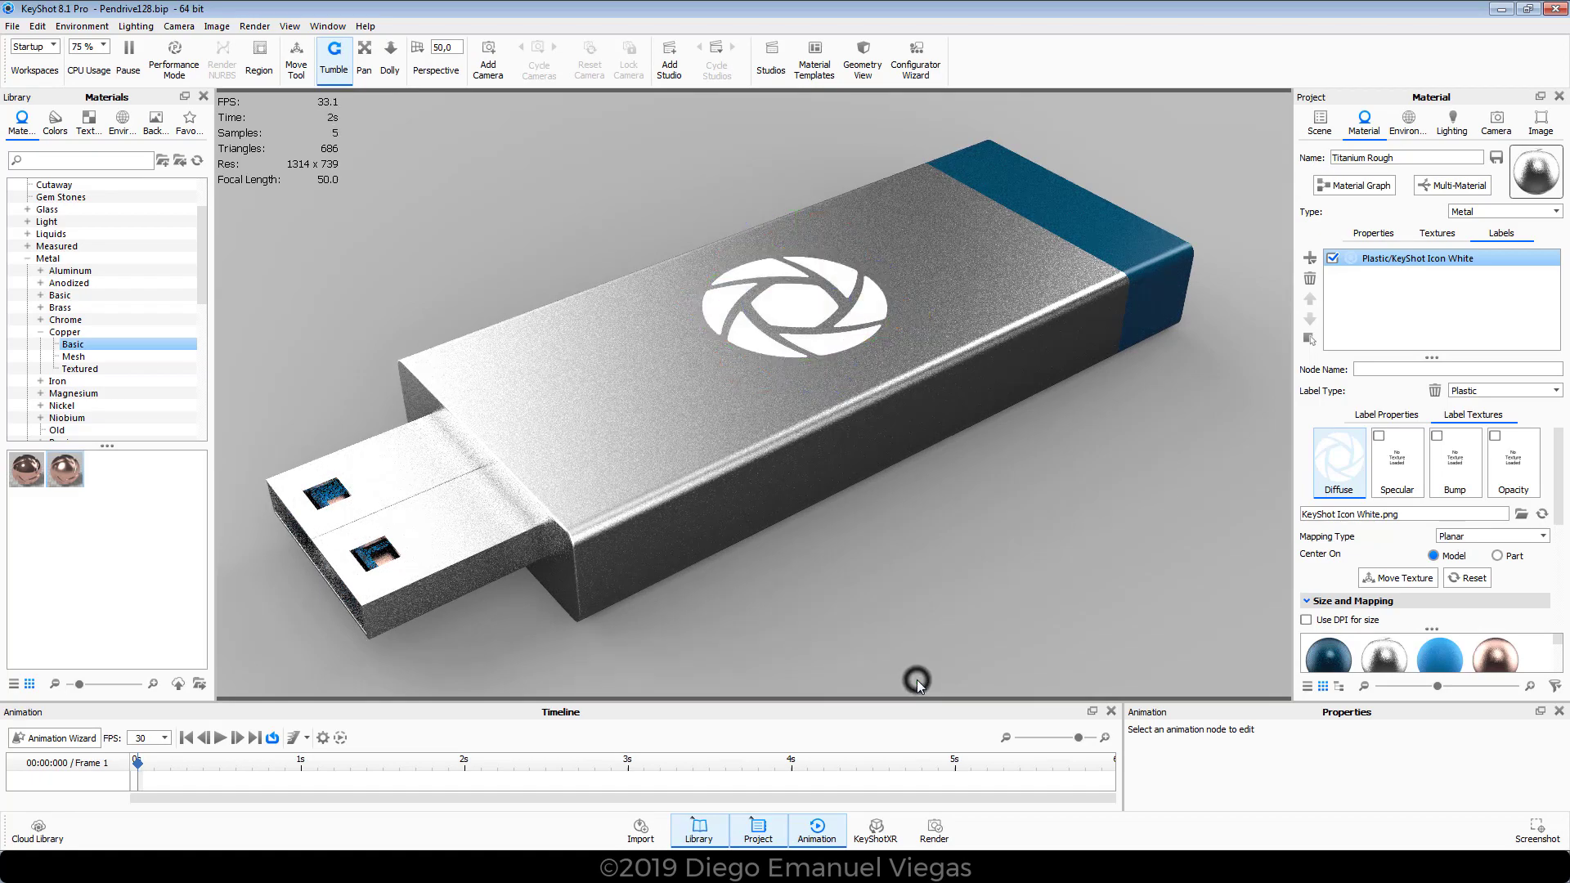
left_click_drag(1018, 477, 995, 454)
scroll(995, 456, "up", 3)
scroll(1004, 532, "down", 3)
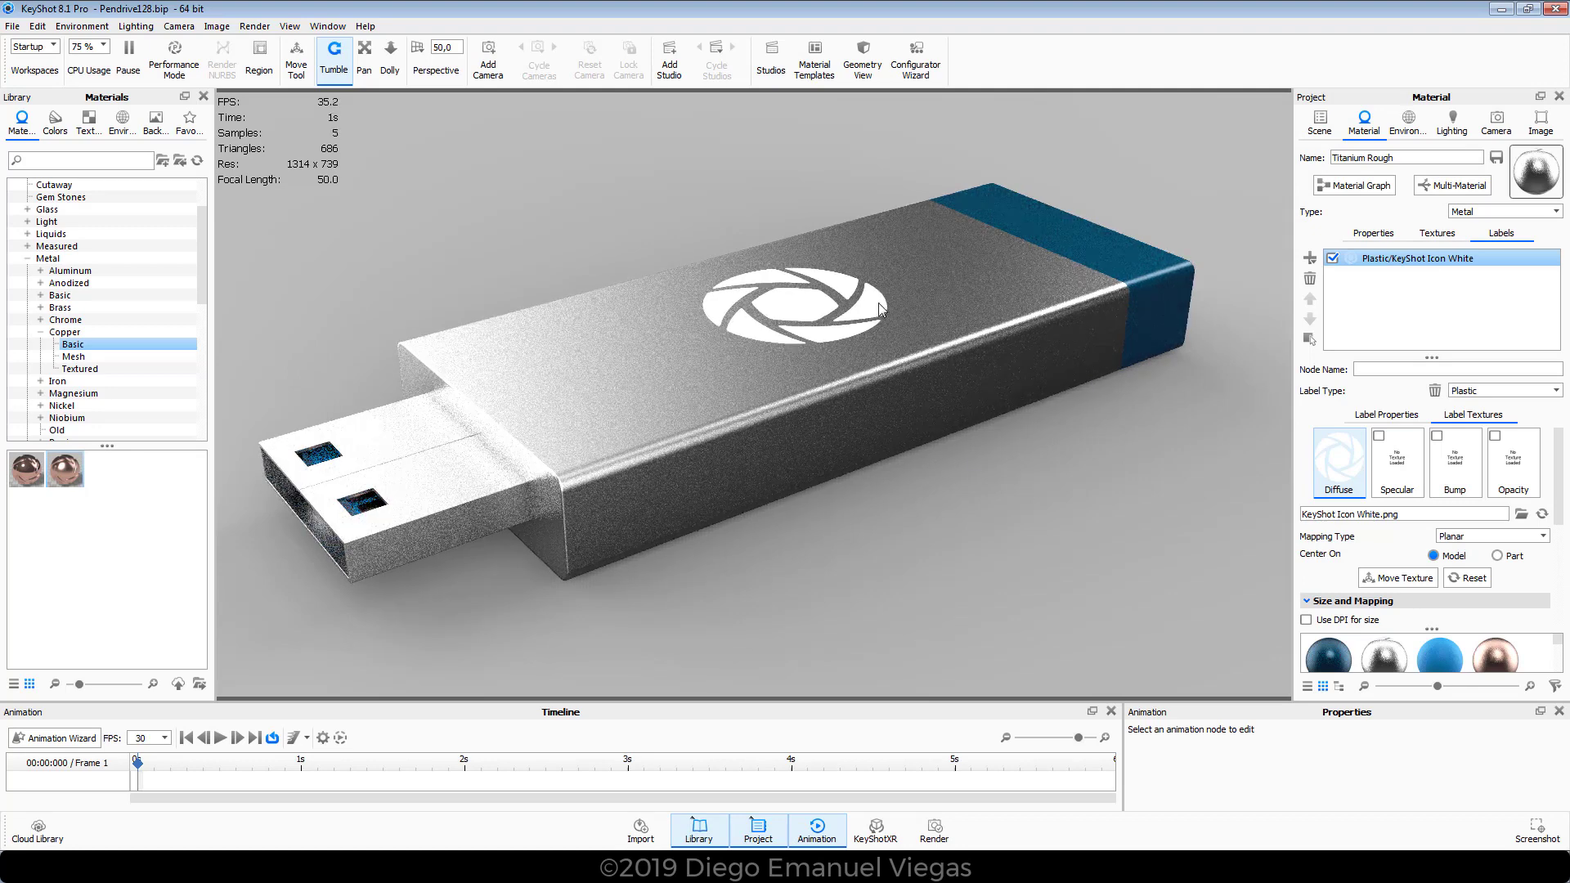
- Open the Titanium Rough material graph and hide the Project panel to keep the white logo in view beside it
left_click(1355, 188)
left_click(1560, 97)
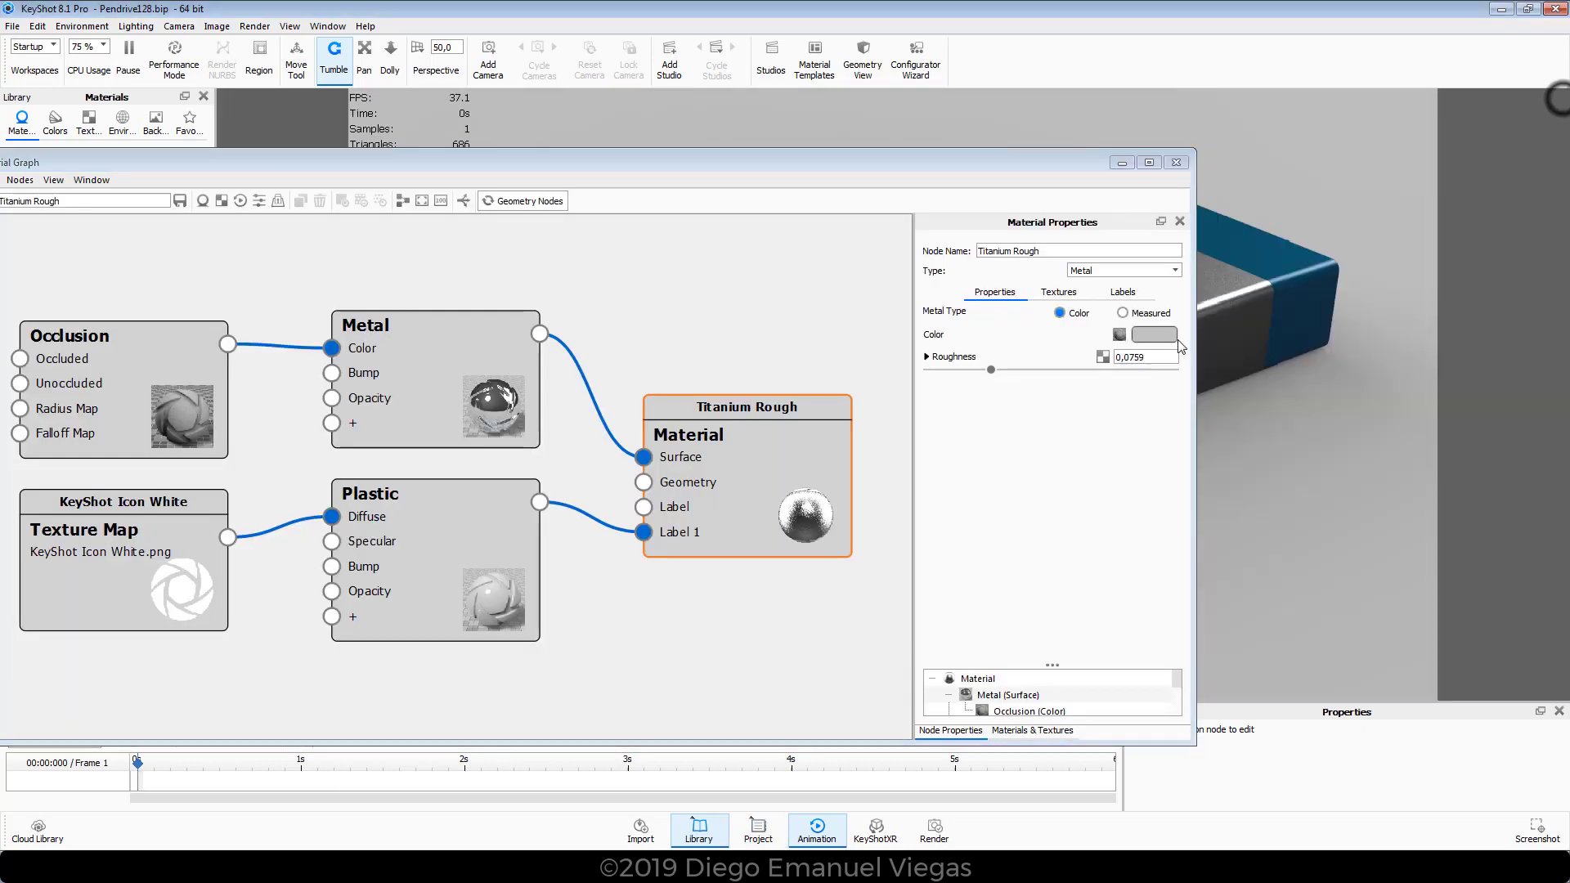
scroll(1504, 458, "up", 3)
mouse_move(1388, 511)
left_mouse_down()
mouse_move(1351, 533)
mouse_move(1418, 515)
mouse_move(1374, 523)
left_mouse_up()
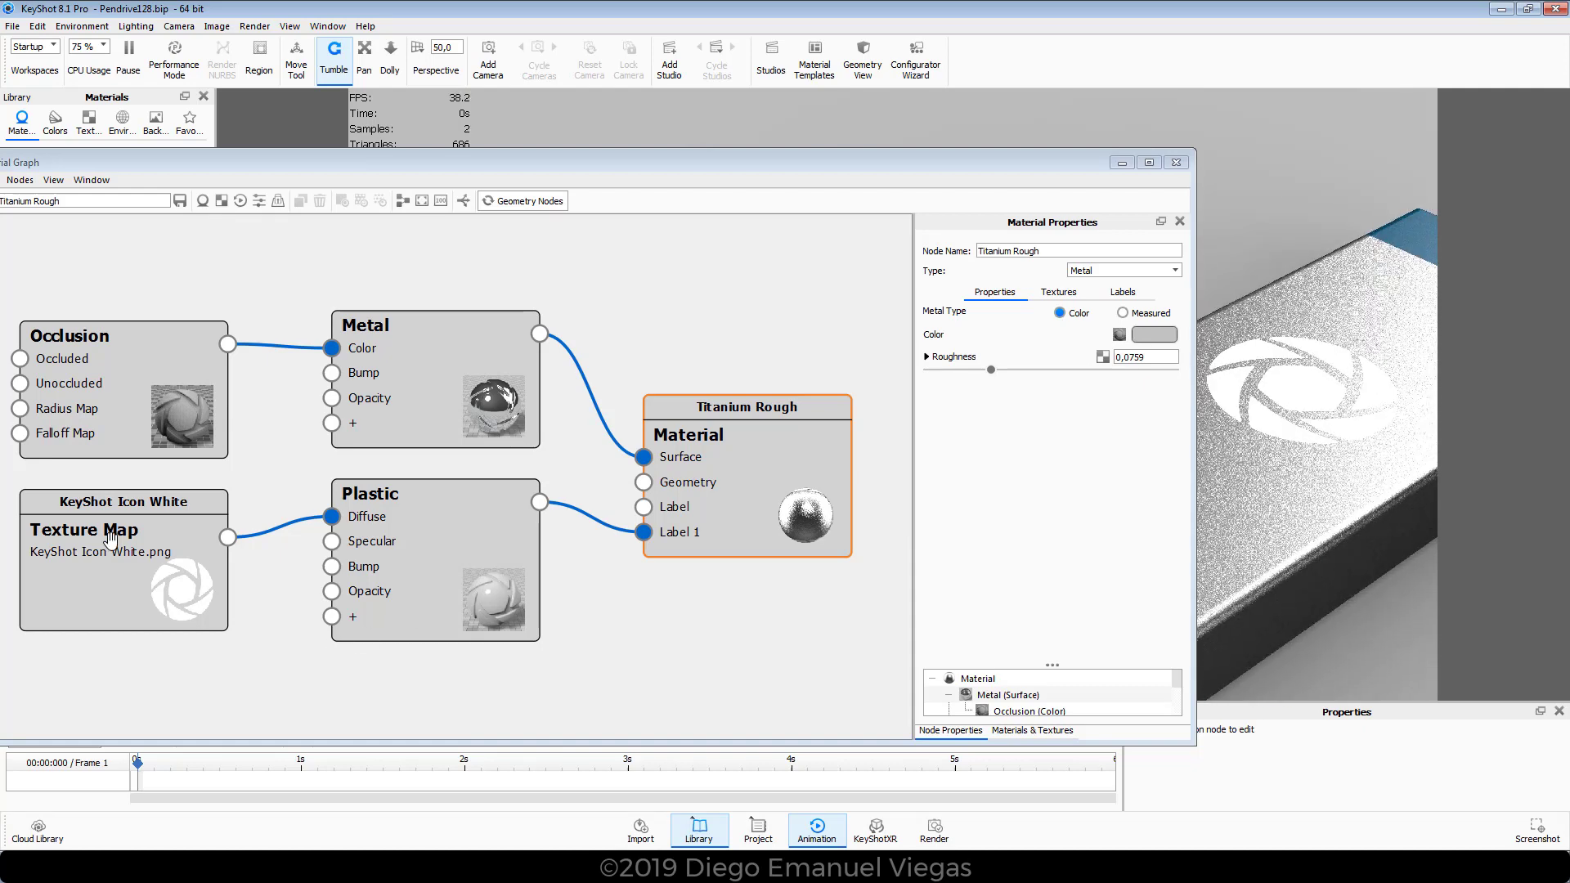
- Enable Blend with Color for the white logo label's Plastic diffuse texture and set the blend colour to blue #3D6C9D
left_click(129, 512)
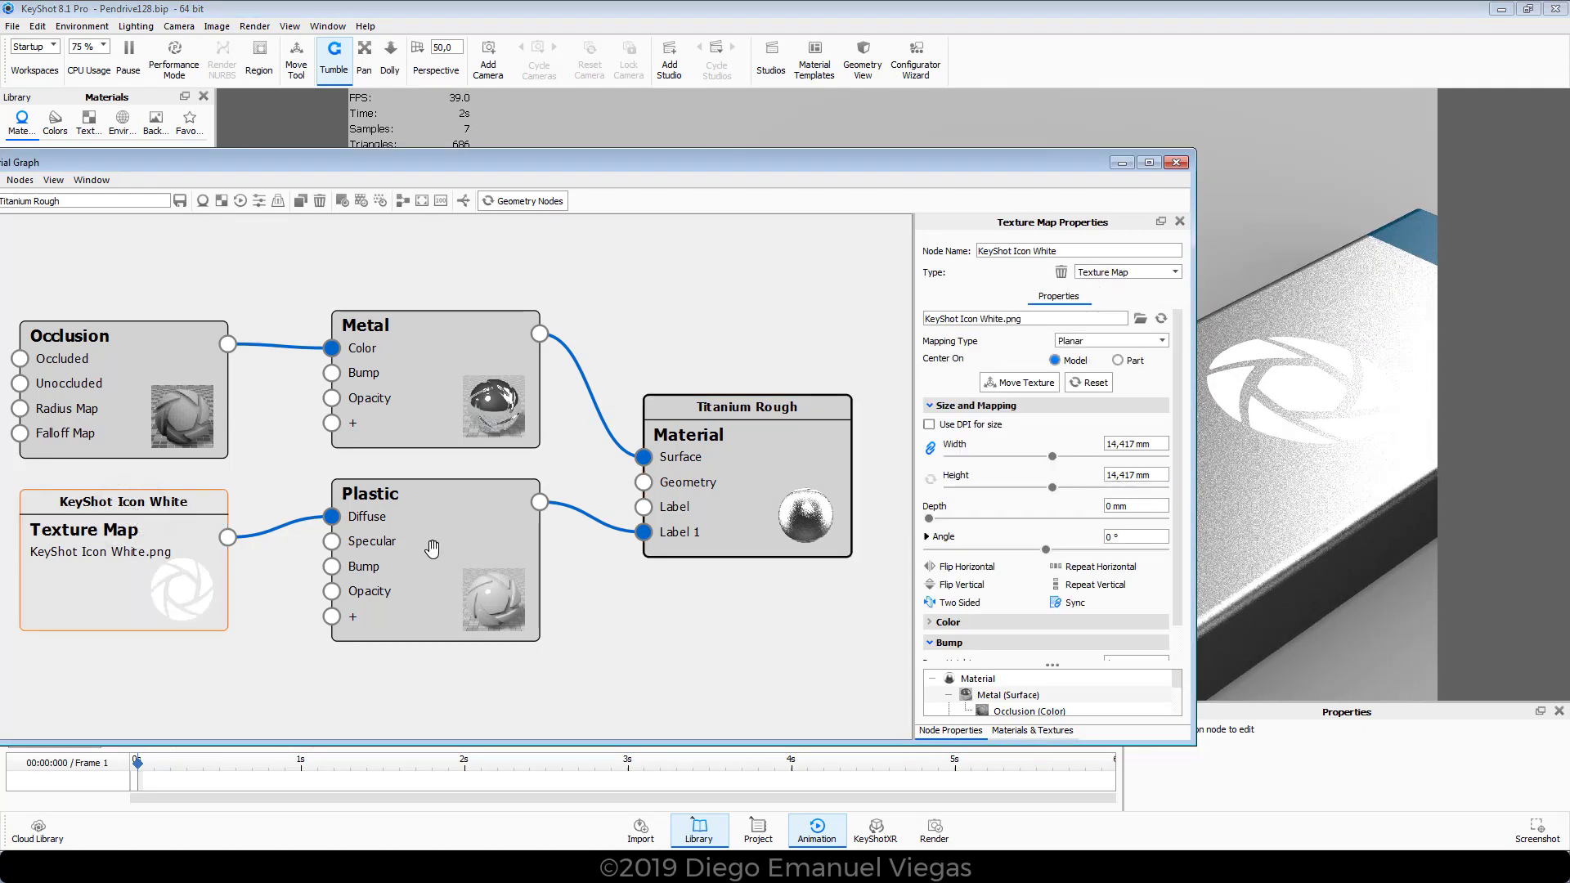
mouse_move(432, 510)
left_mouse_down()
mouse_move(494, 530)
mouse_move(501, 505)
mouse_move(435, 534)
mouse_move(427, 491)
left_mouse_up()
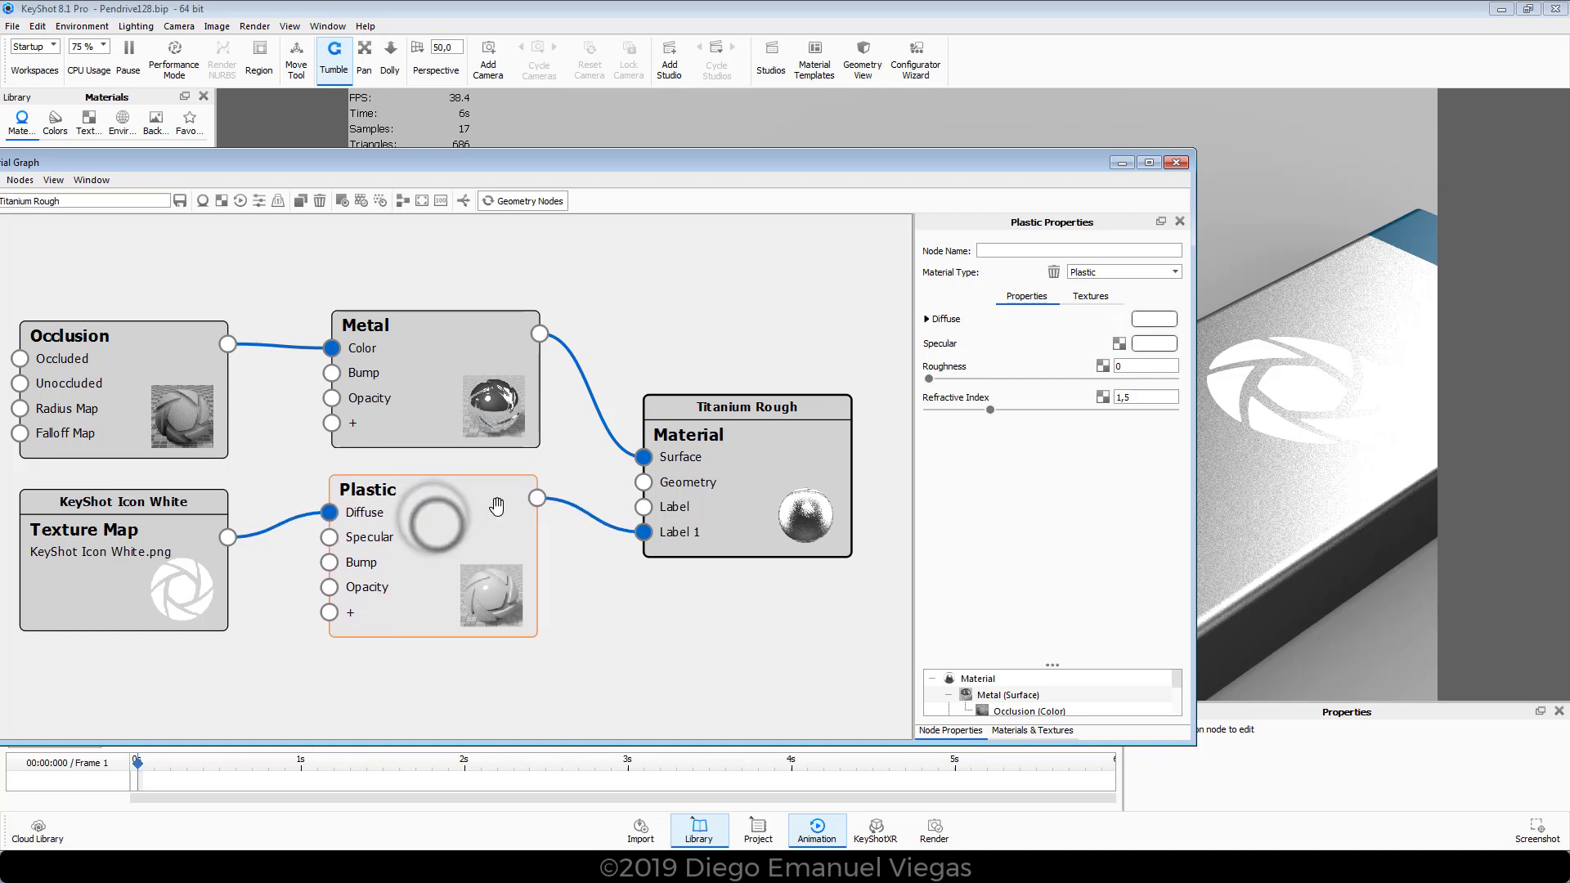
left_click(927, 319)
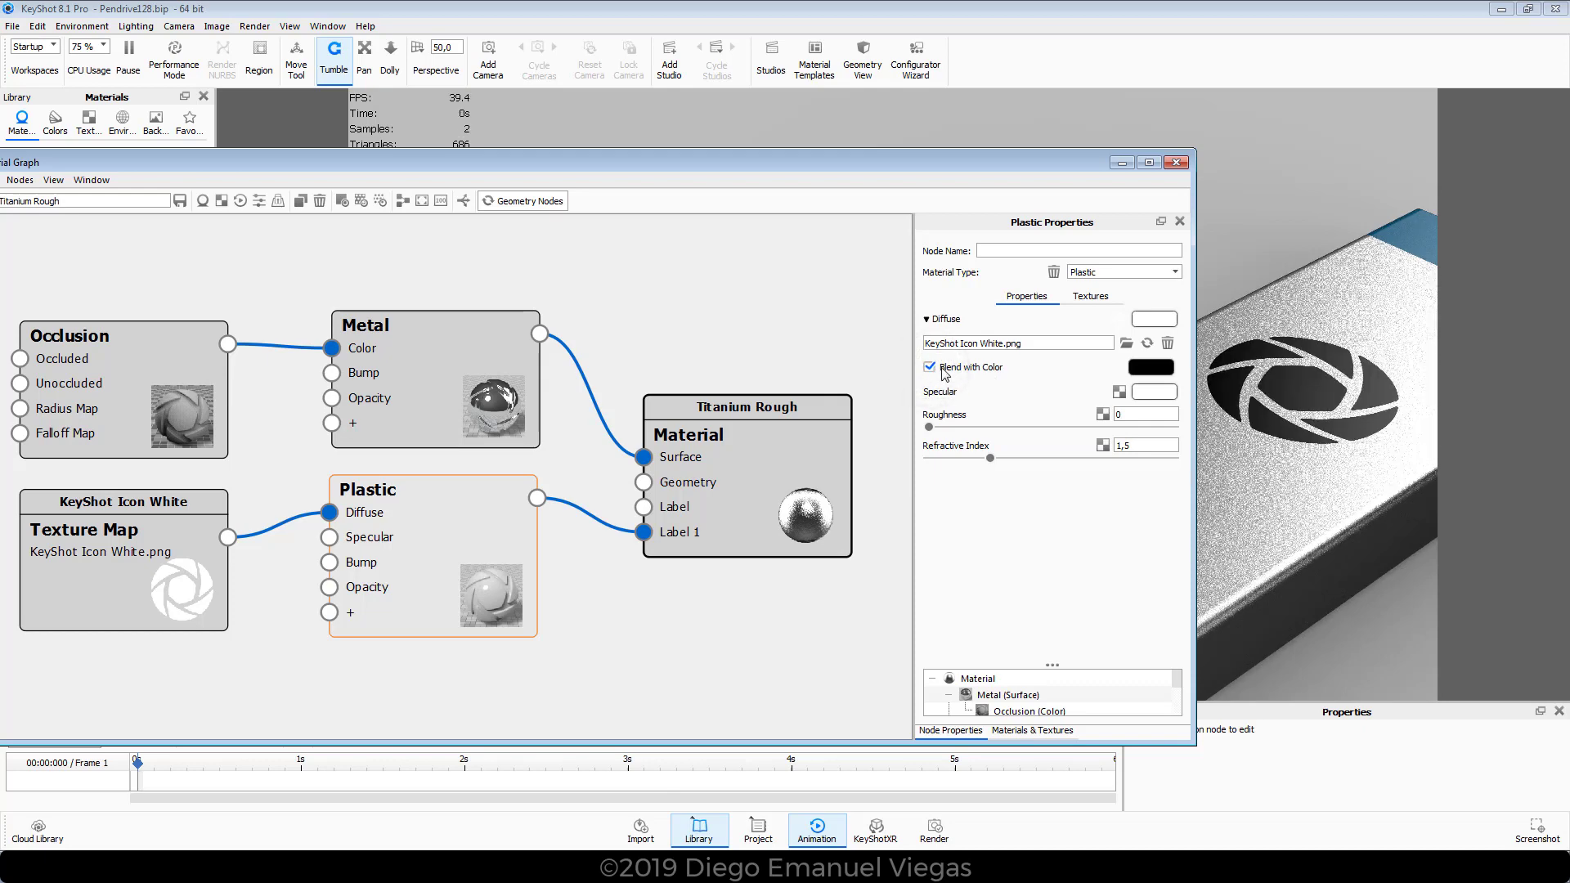
left_click(1156, 376)
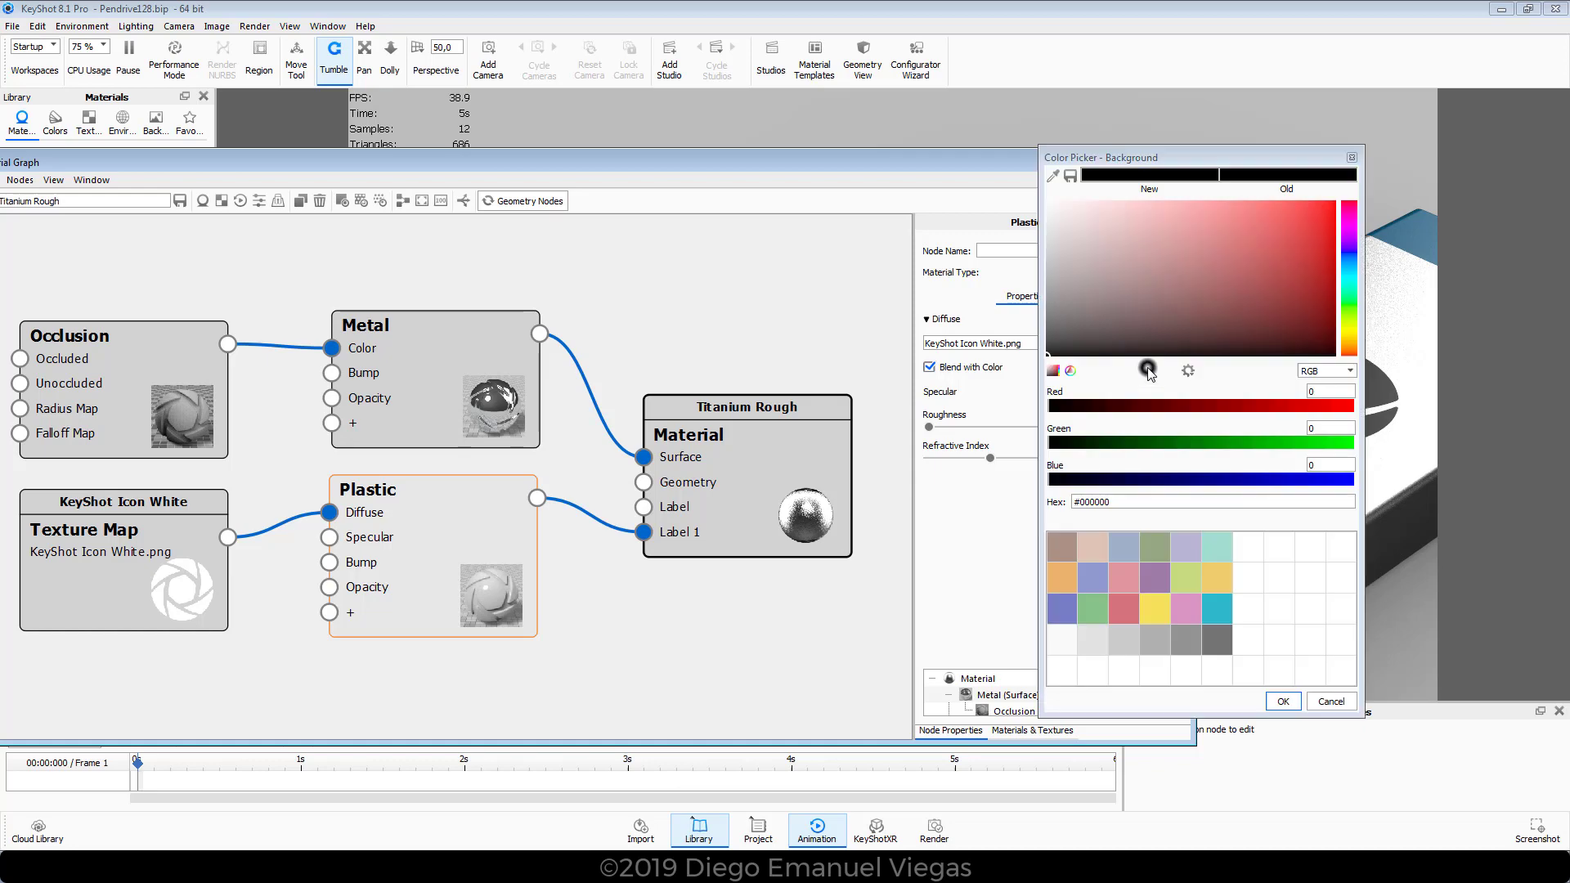
left_click_drag(1266, 155, 841, 237)
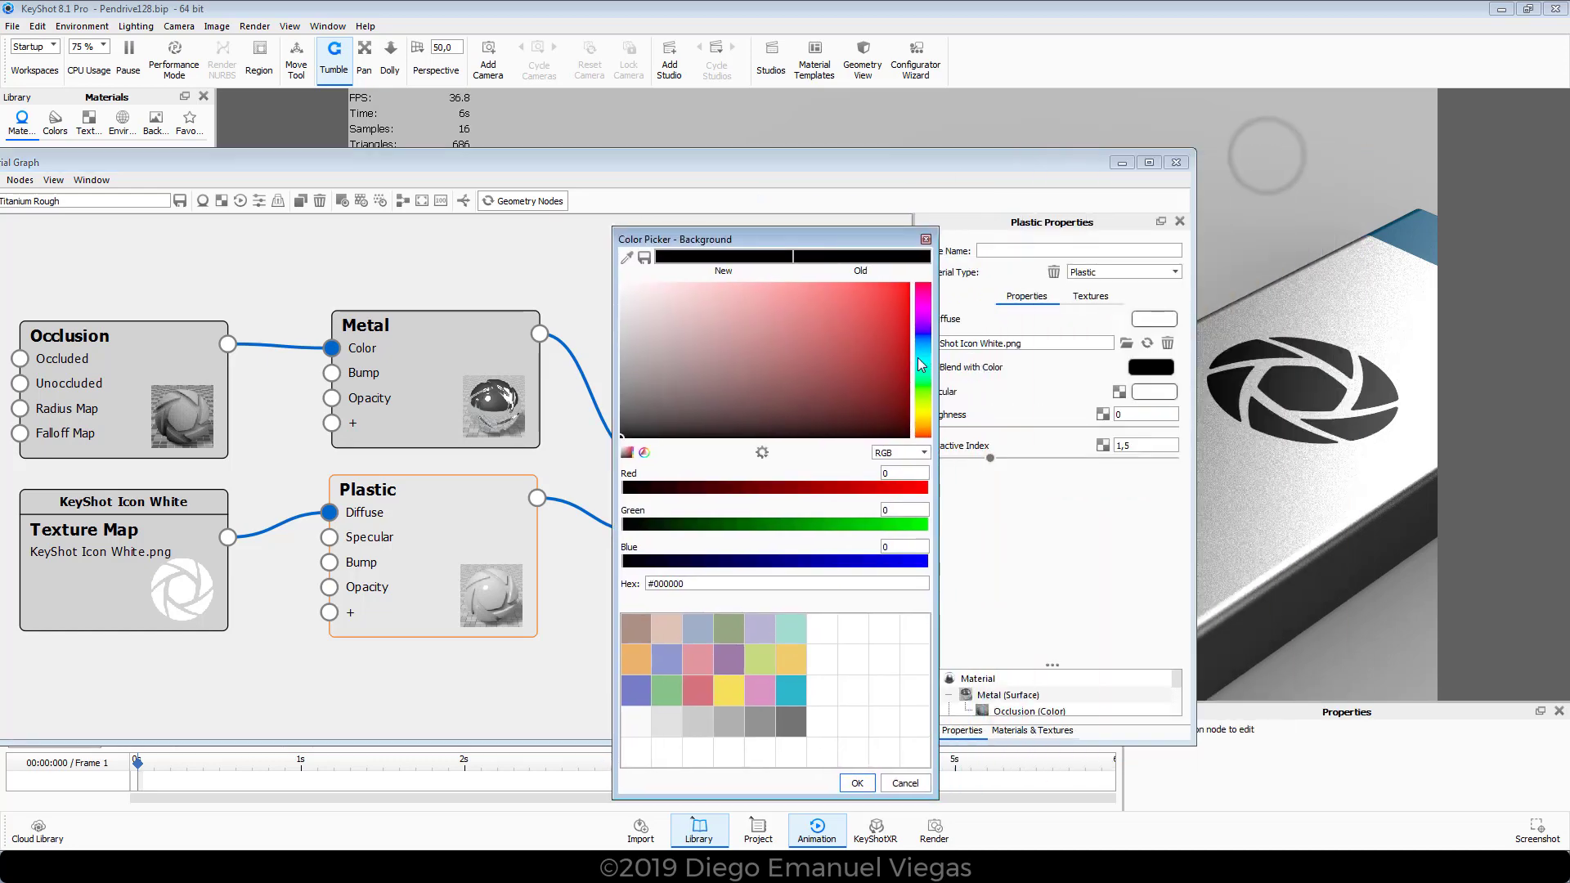
left_click(924, 345)
mouse_move(866, 321)
left_mouse_down()
mouse_move(899, 306)
mouse_move(890, 330)
mouse_move(915, 277)
mouse_move(801, 351)
mouse_move(865, 379)
left_mouse_up()
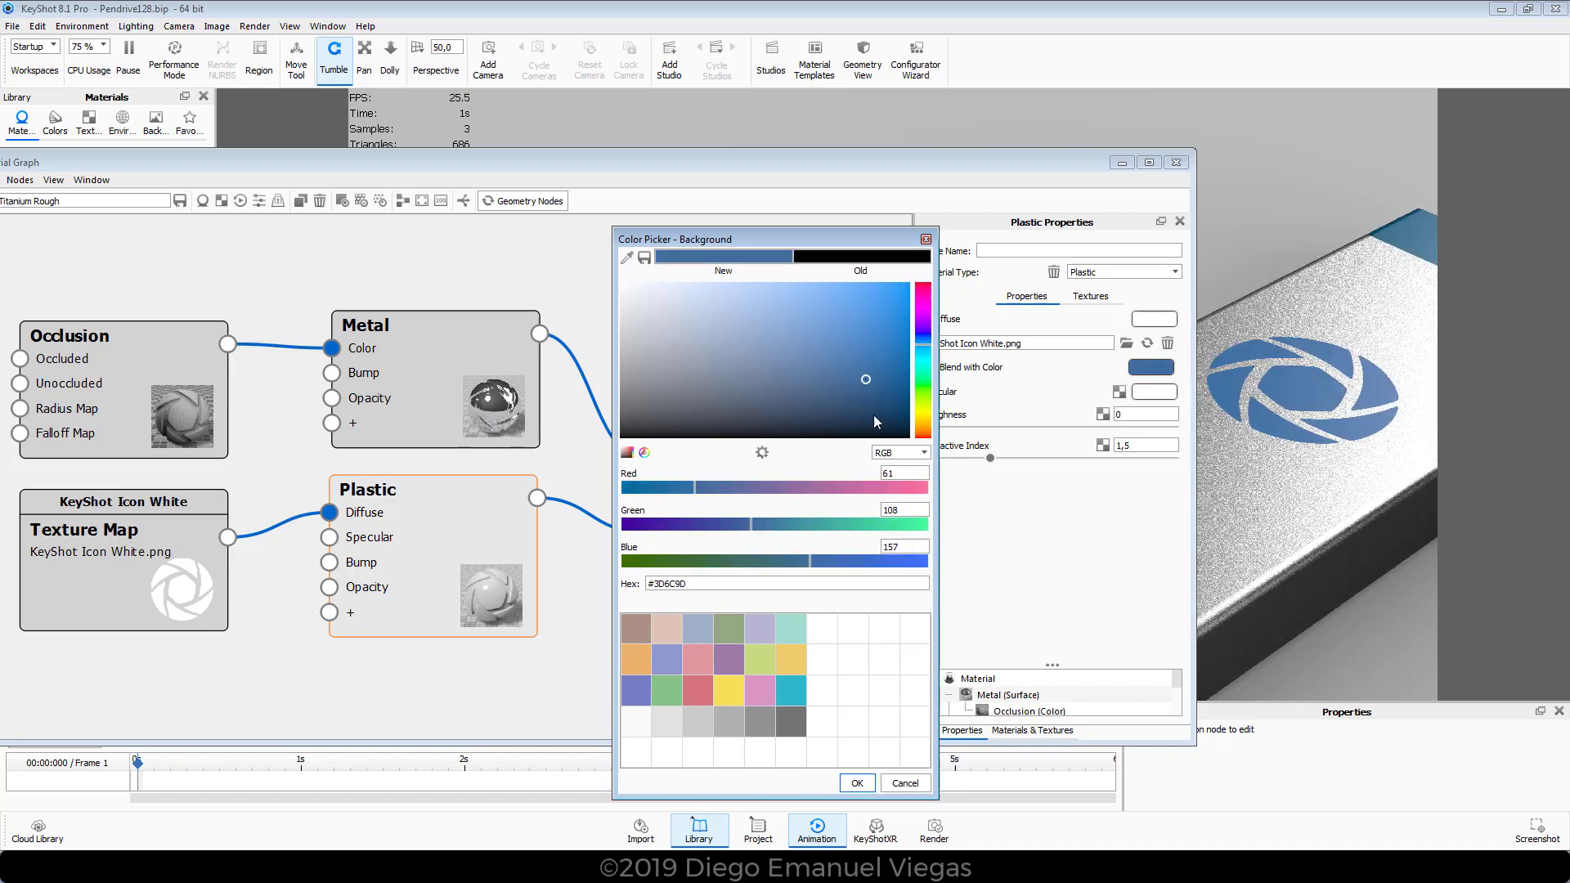
left_click(856, 784)
- Move the material graph aside and set the label's Plastic refractive index to 2,17 while checking the logo's reflections
left_click_drag(1059, 164, 777, 143)
left_click_drag(1248, 368, 1106, 409)
left_click_drag(1127, 404, 1346, 398)
left_click_drag(1246, 457, 1170, 470)
left_click_drag(644, 404, 708, 393)
left_click_drag(1062, 379, 1198, 470)
left_click_drag(704, 400, 818, 439)
left_click_drag(1068, 471, 1003, 424)
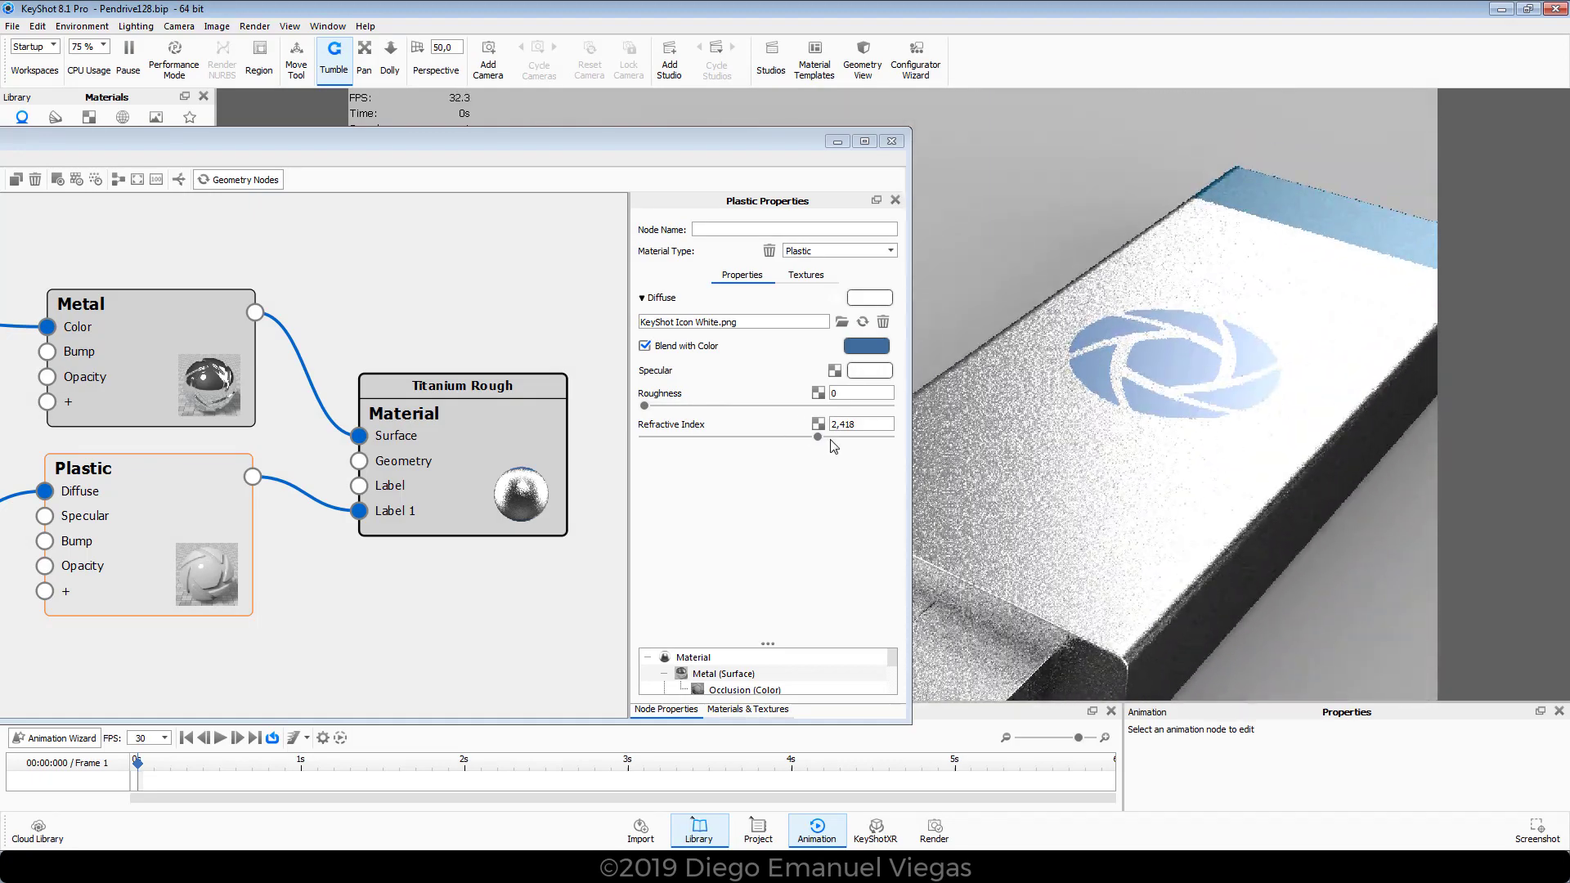
left_click_drag(818, 437, 788, 437)
left_click_drag(1135, 407, 1146, 398)
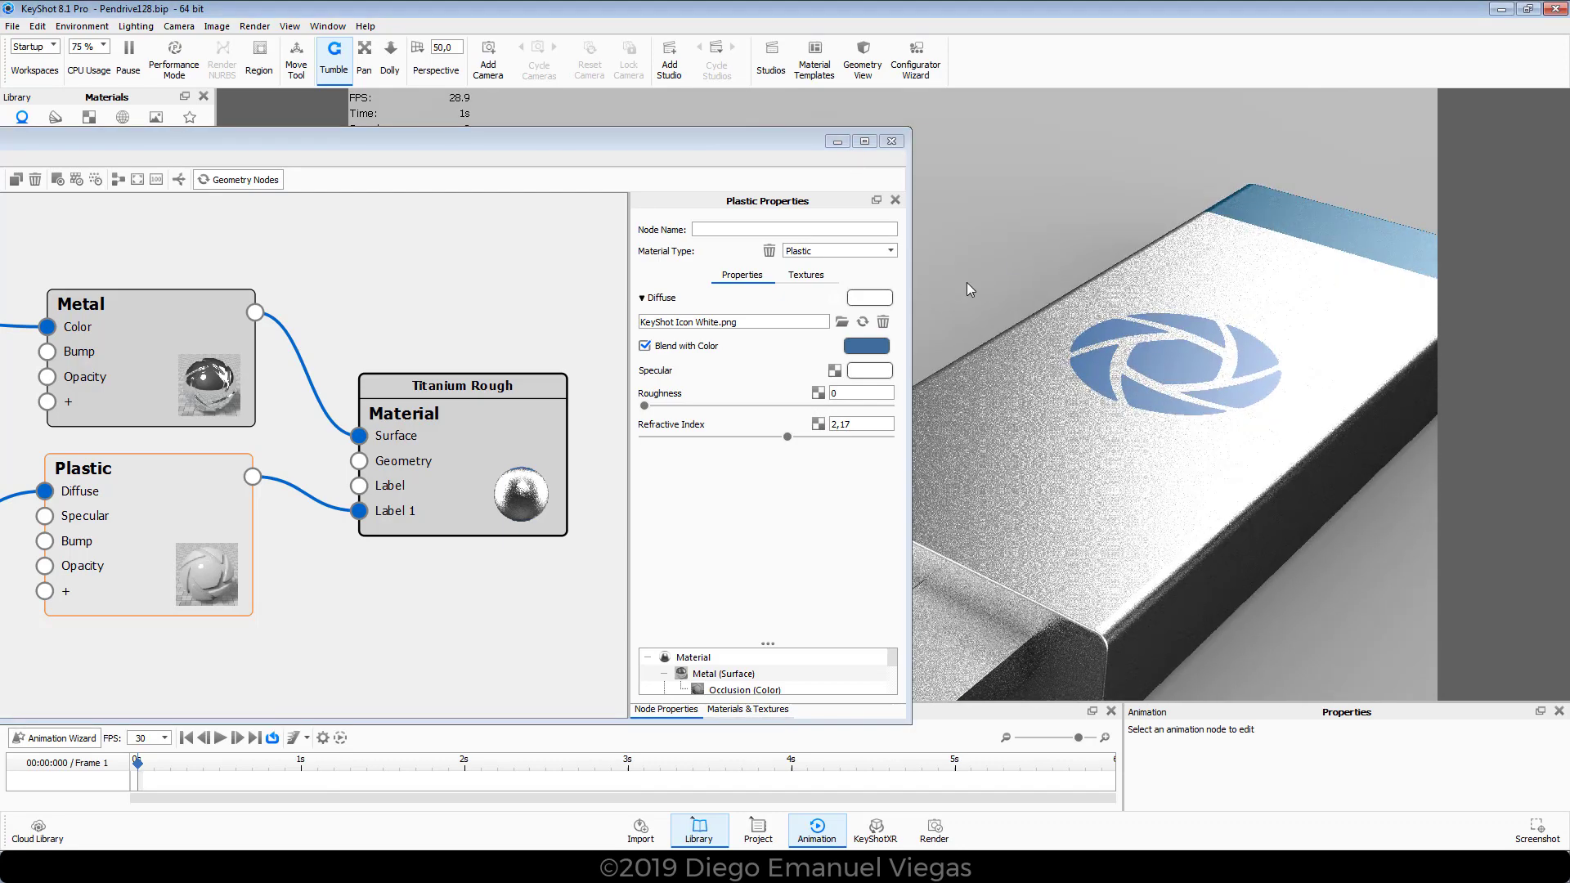
- Try the Metal material type on the logo label and check it from another angle
left_click(136, 475)
left_click(819, 252)
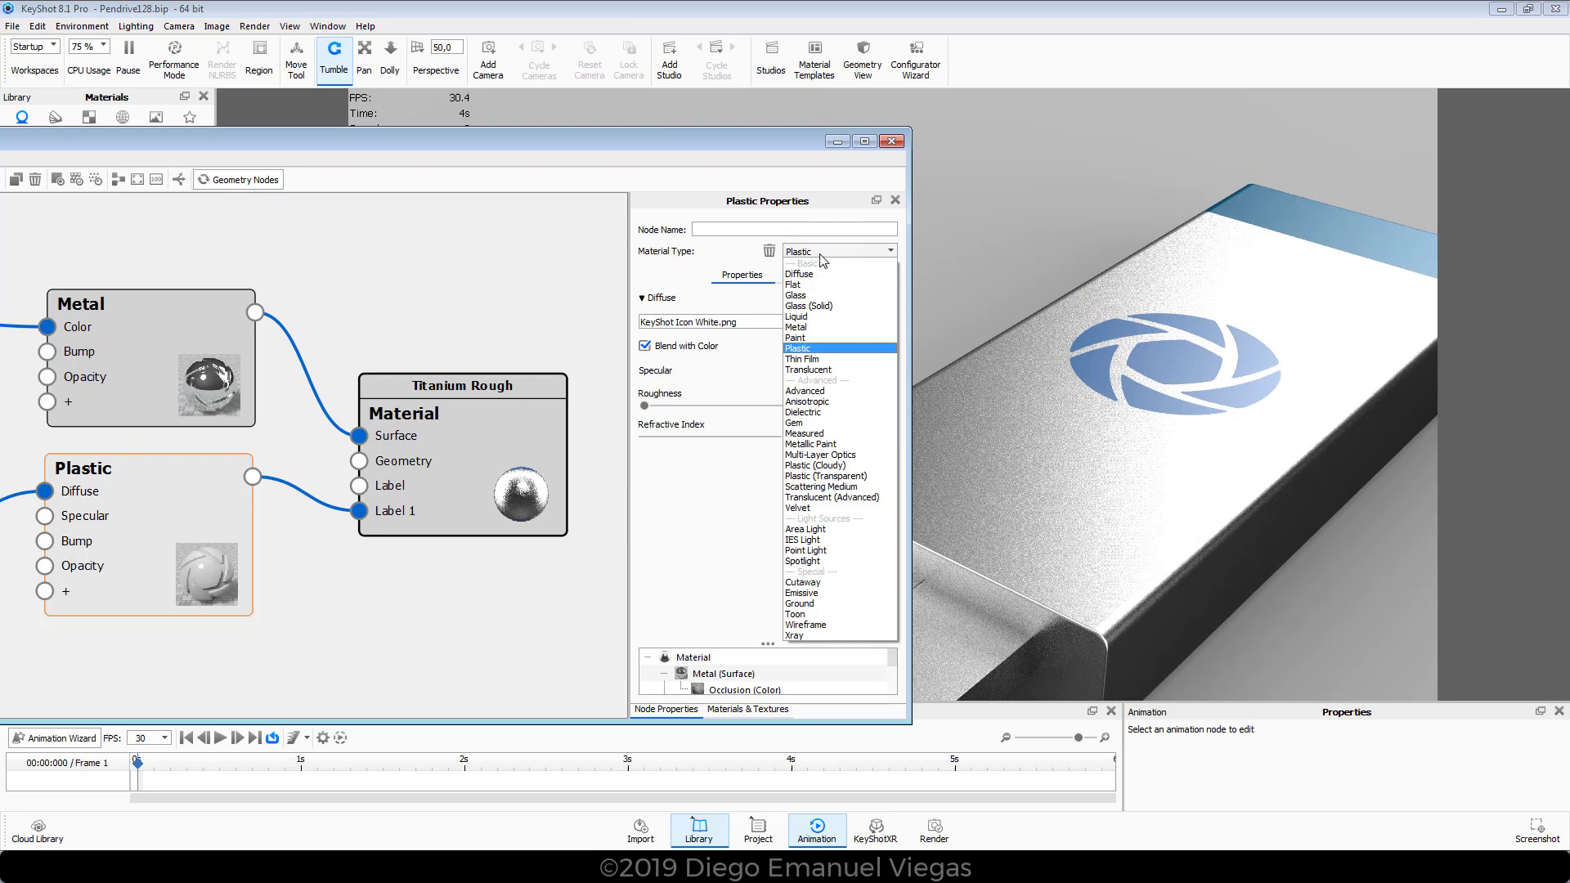
left_click(829, 327)
left_click_drag(1102, 440, 1214, 536)
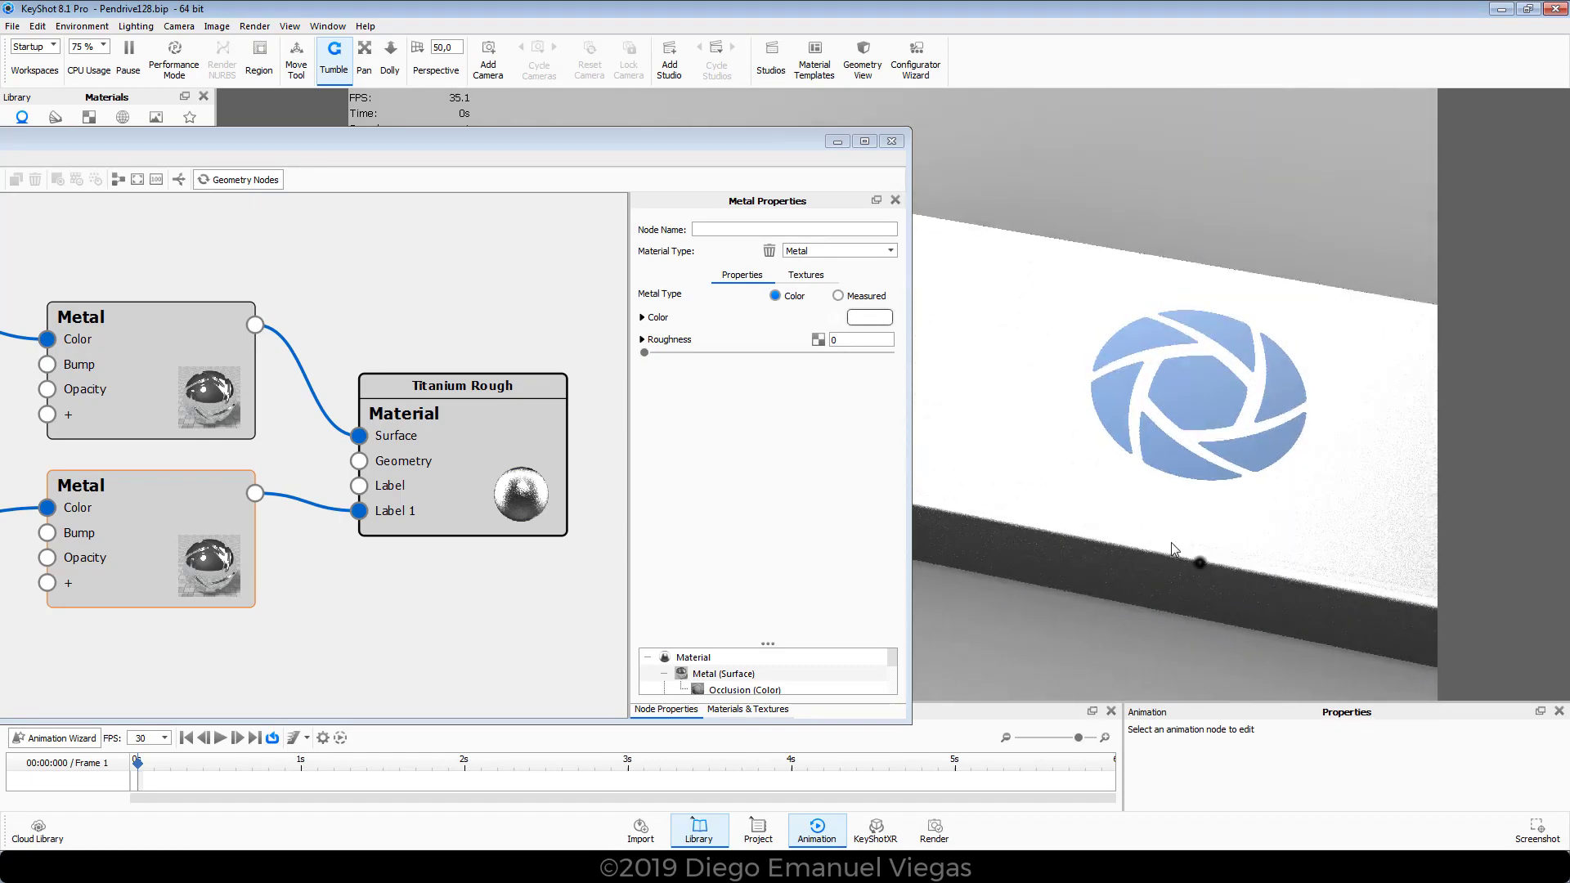
- Change the logo label's material type to Metallic Paint and examine its metal flakes up close and at an angle
left_click(831, 250)
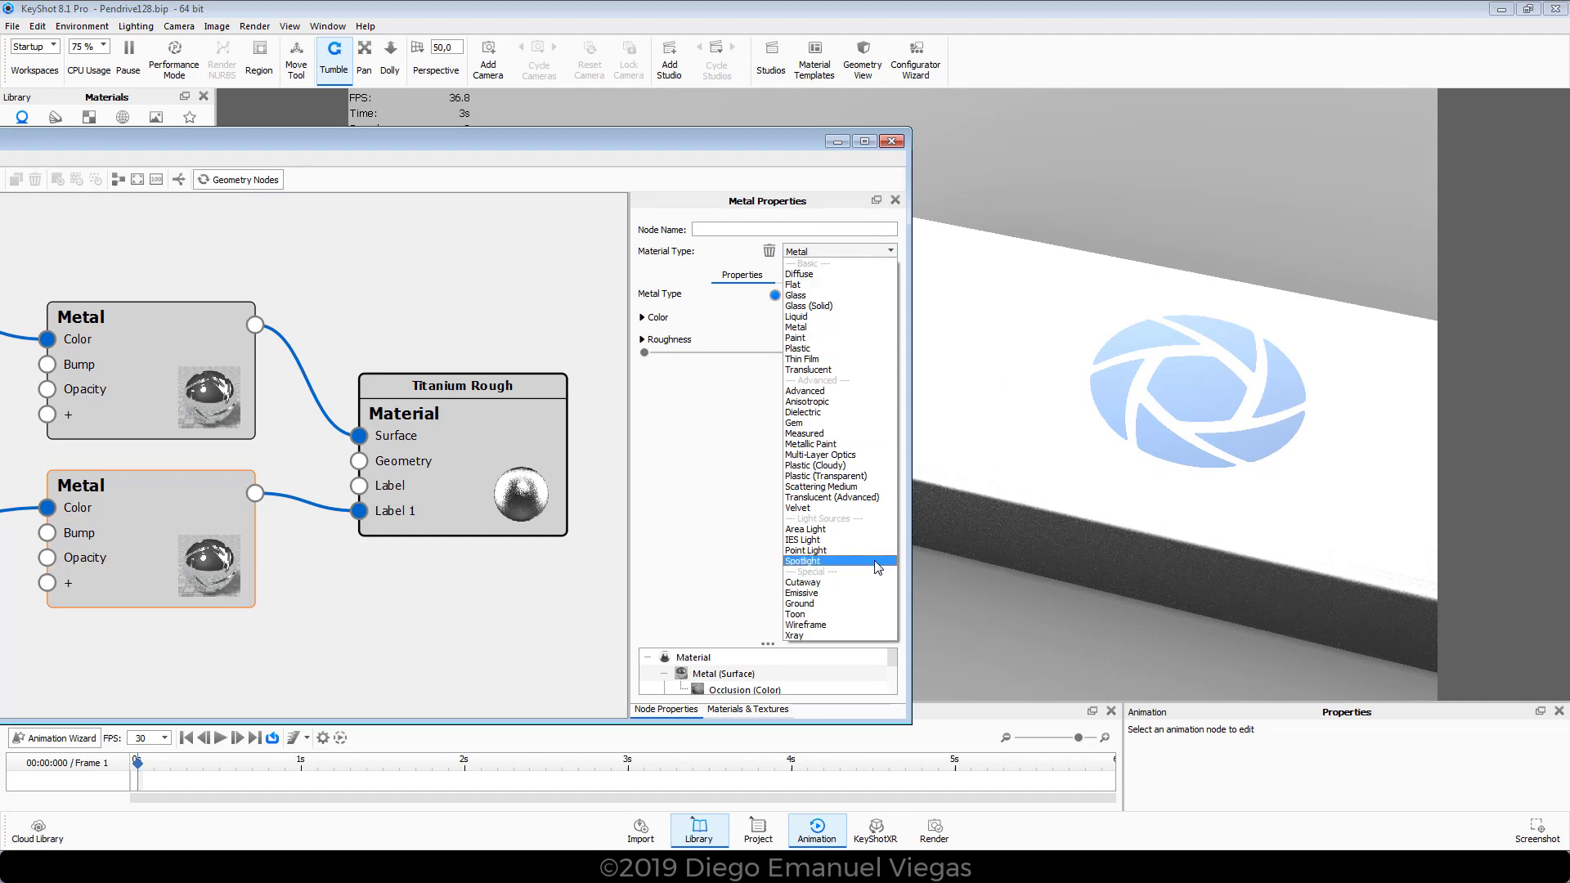
left_click(812, 446)
left_click_drag(1111, 537, 1313, 592)
left_click_drag(1189, 553, 1186, 672)
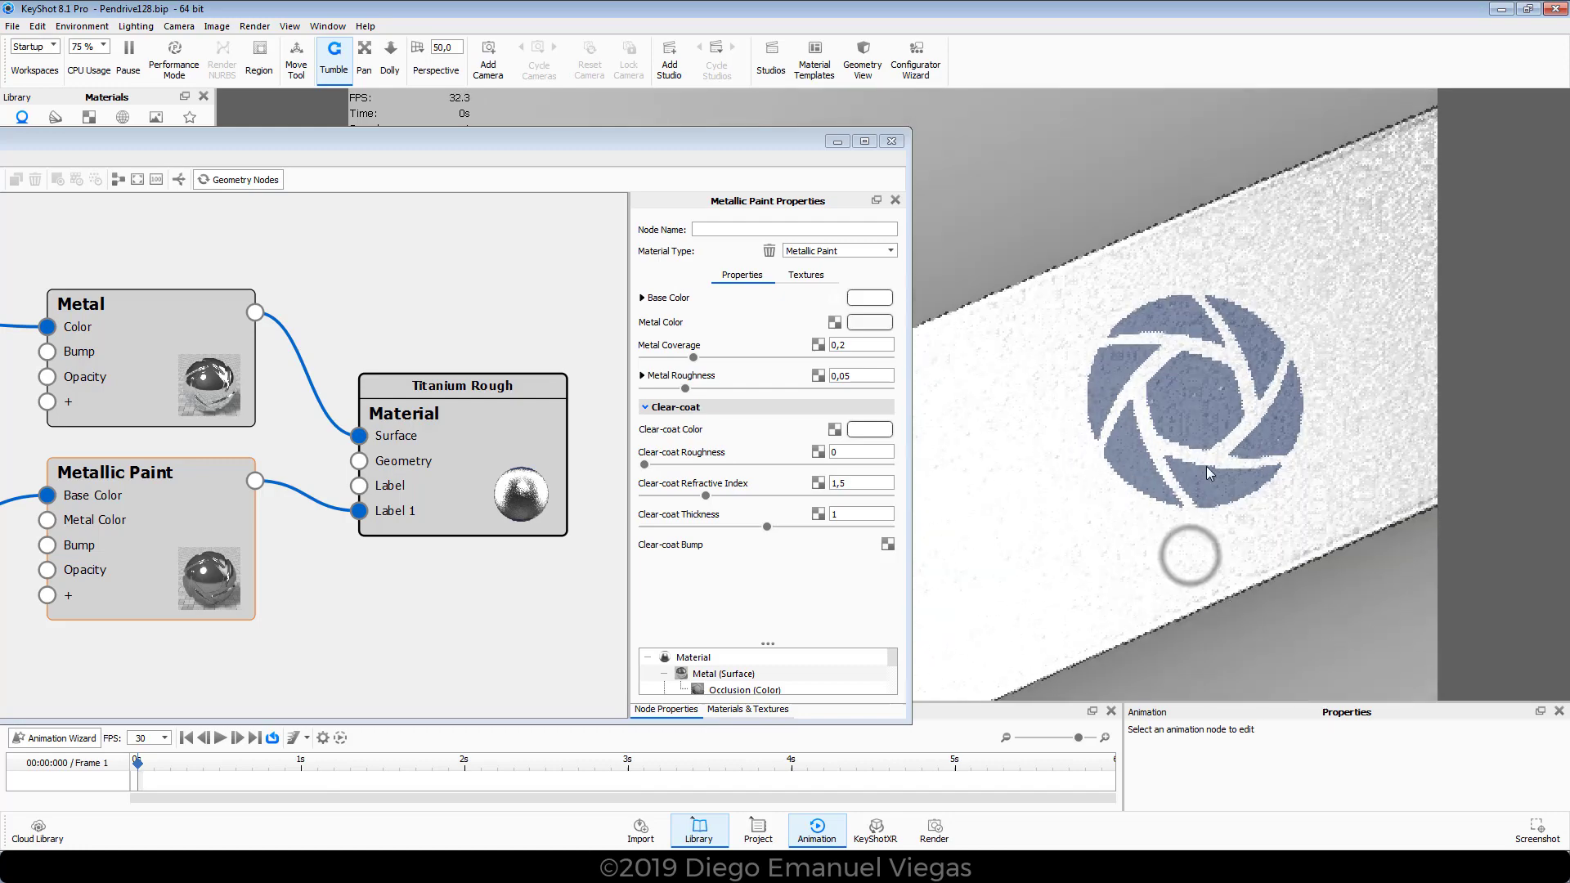
scroll(1209, 463, "up", 5)
middle_click_drag(1243, 462, 965, 436)
scroll(1274, 404, "up", 2)
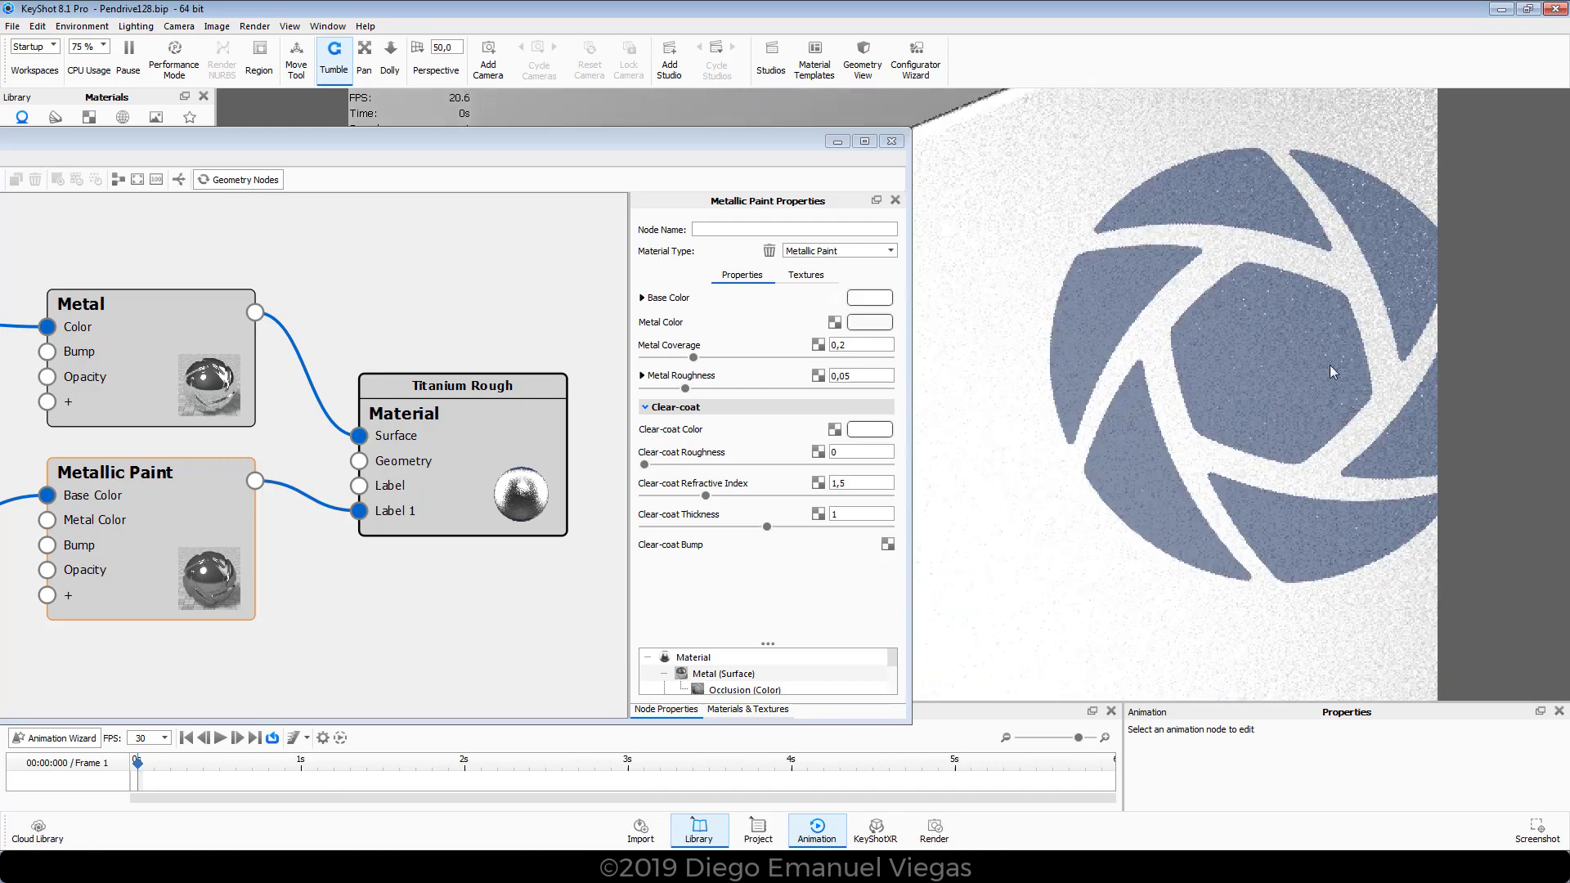
scroll(1220, 385, "down", 5)
left_click_drag(1117, 410, 1102, 281)
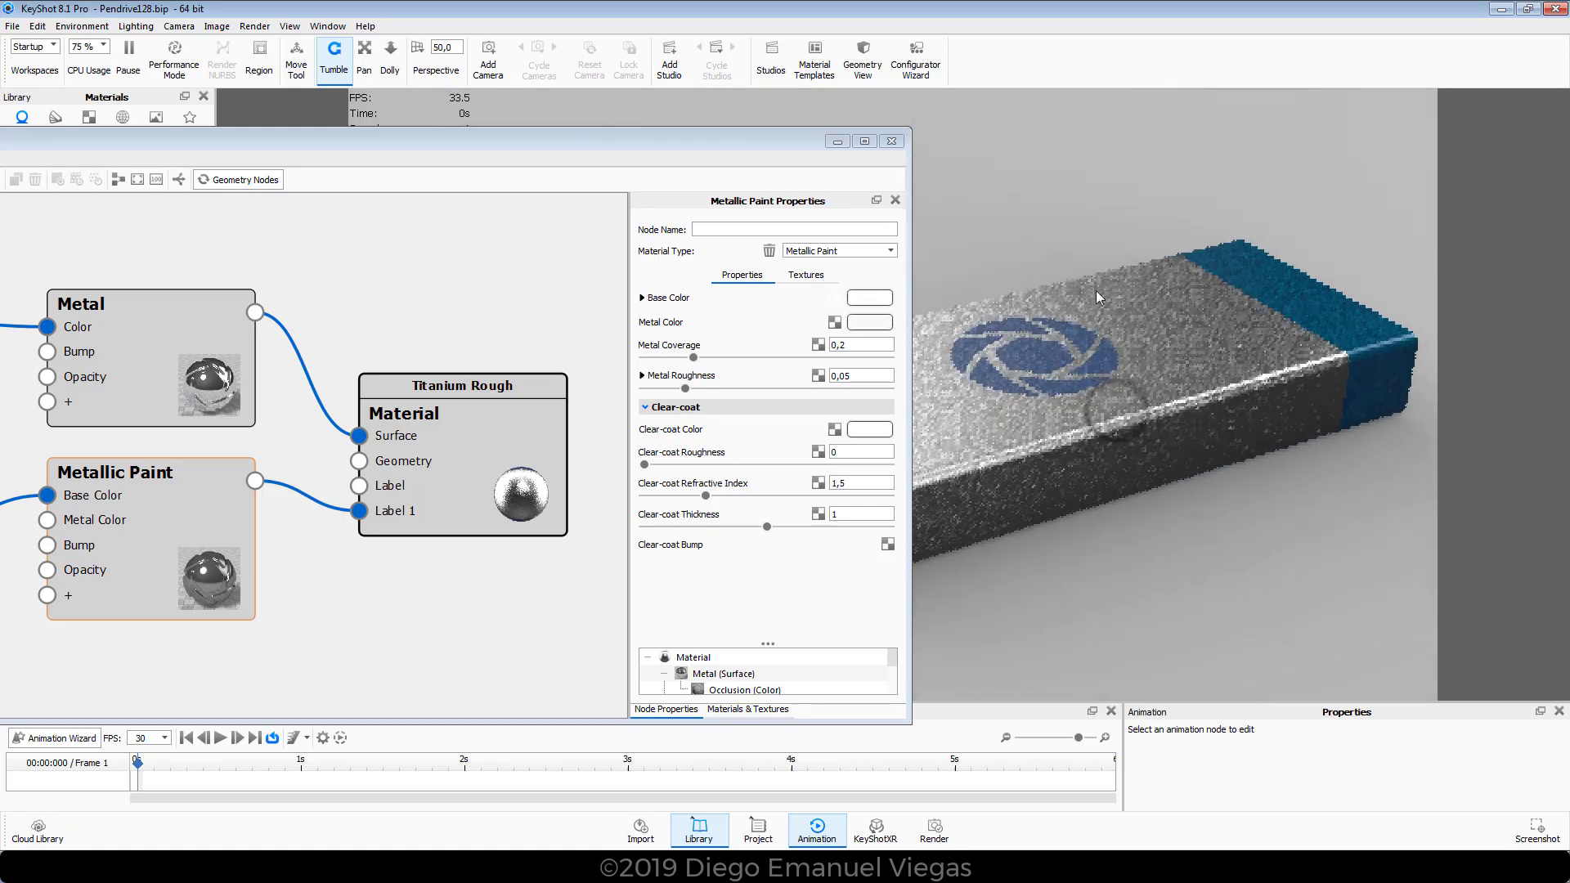
scroll(1061, 368, "up", 3)
- Set the label's Metallic Paint to metal coverage 0,555, metal roughness 0 and clear-coat roughness 0,036
left_click_drag(692, 359, 780, 358)
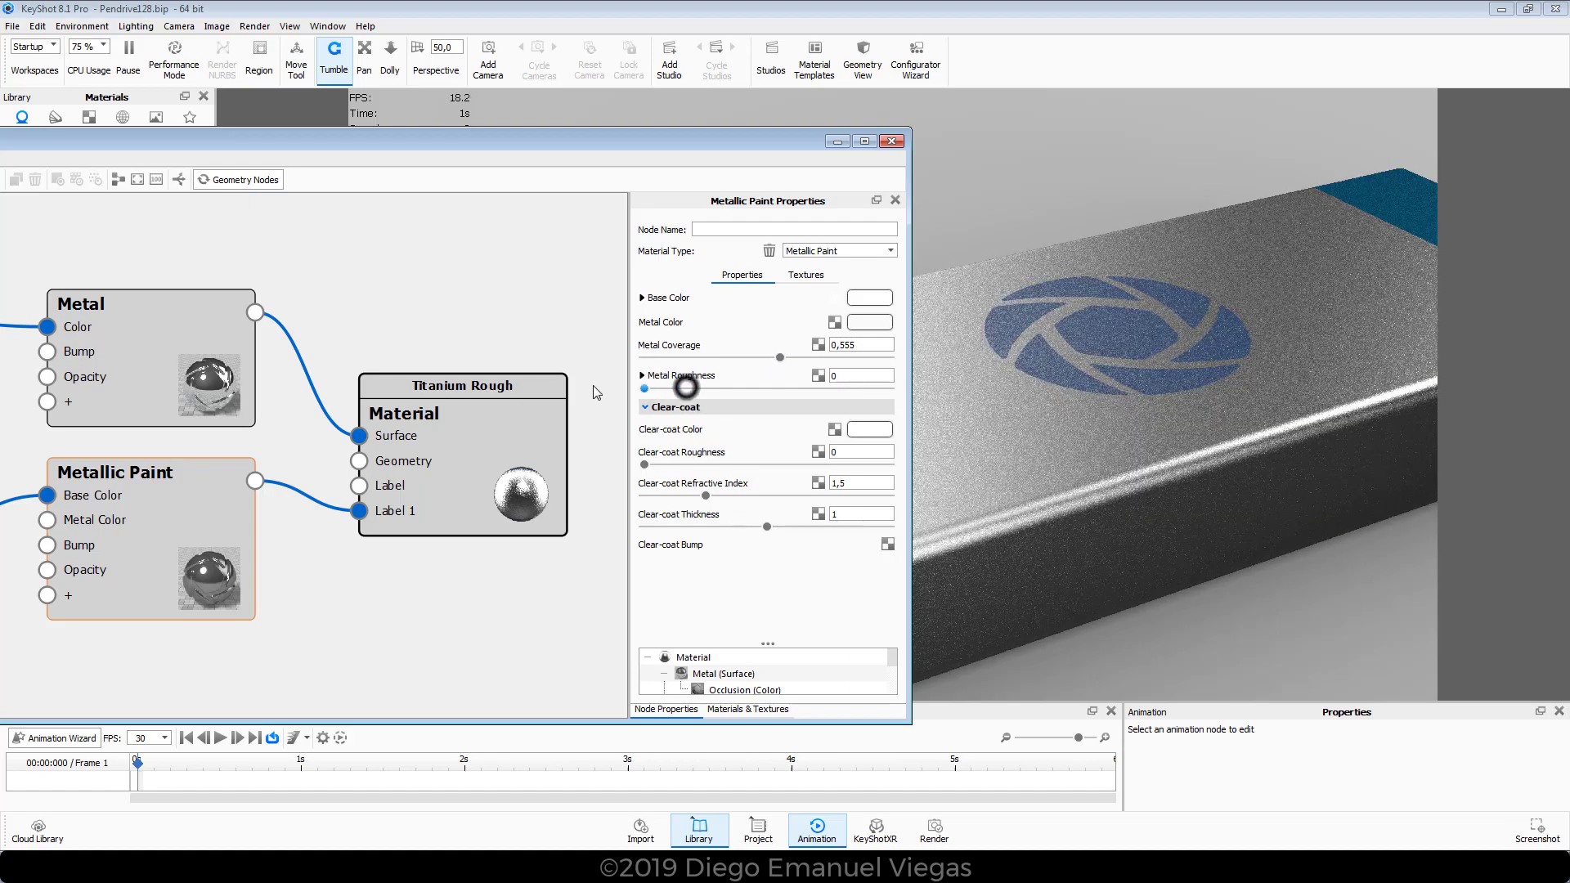
mouse_move(1128, 378)
left_mouse_down()
mouse_move(1089, 521)
mouse_move(1126, 469)
mouse_move(1132, 386)
left_mouse_up()
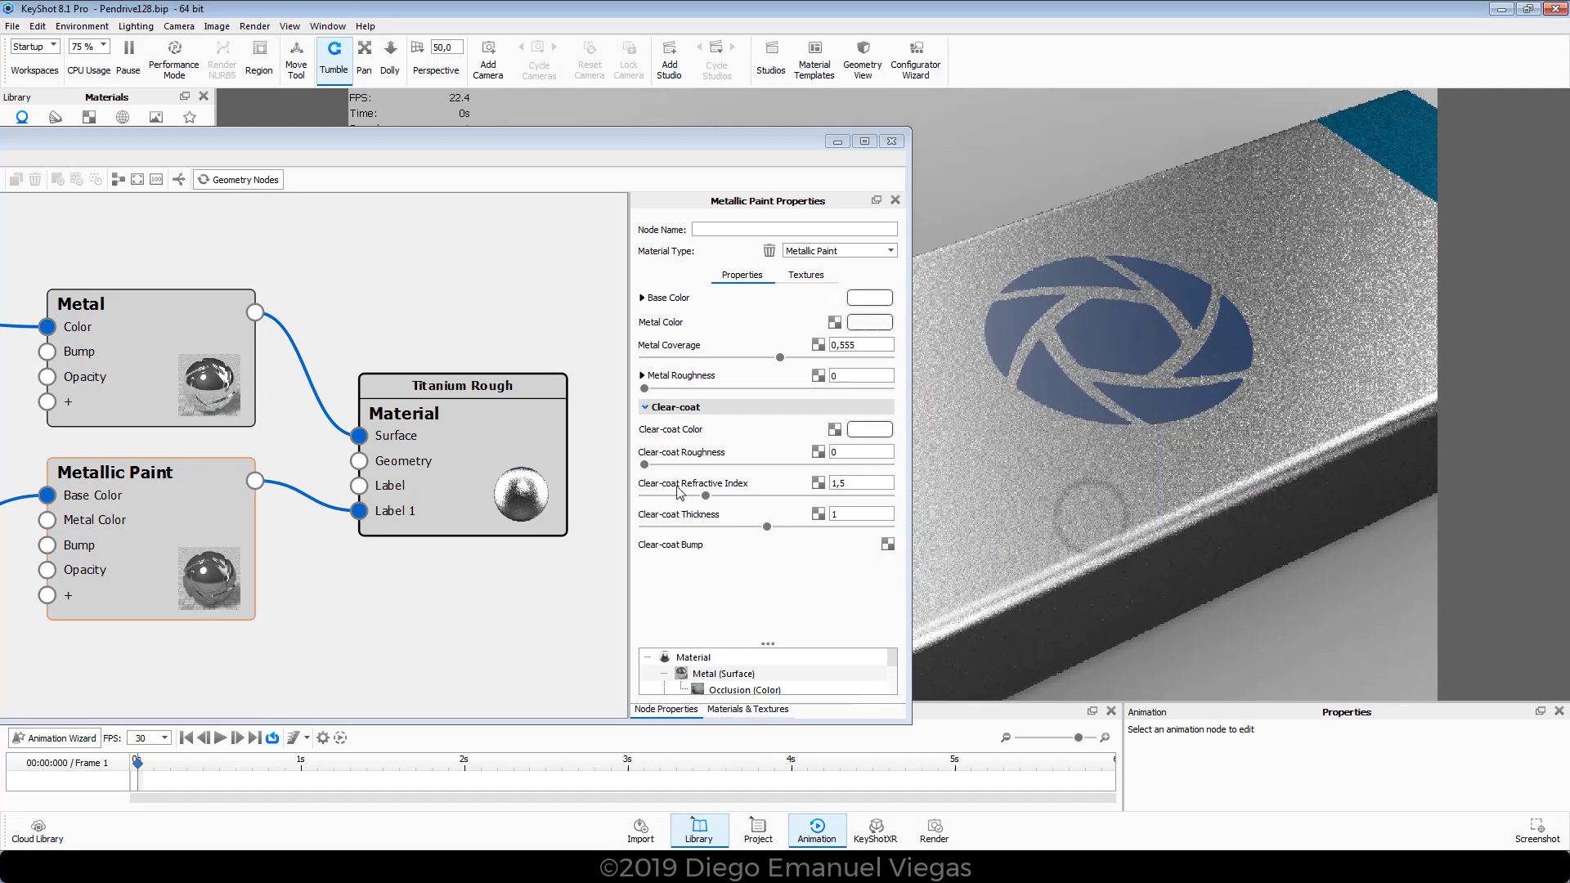
left_click_drag(643, 465, 673, 465)
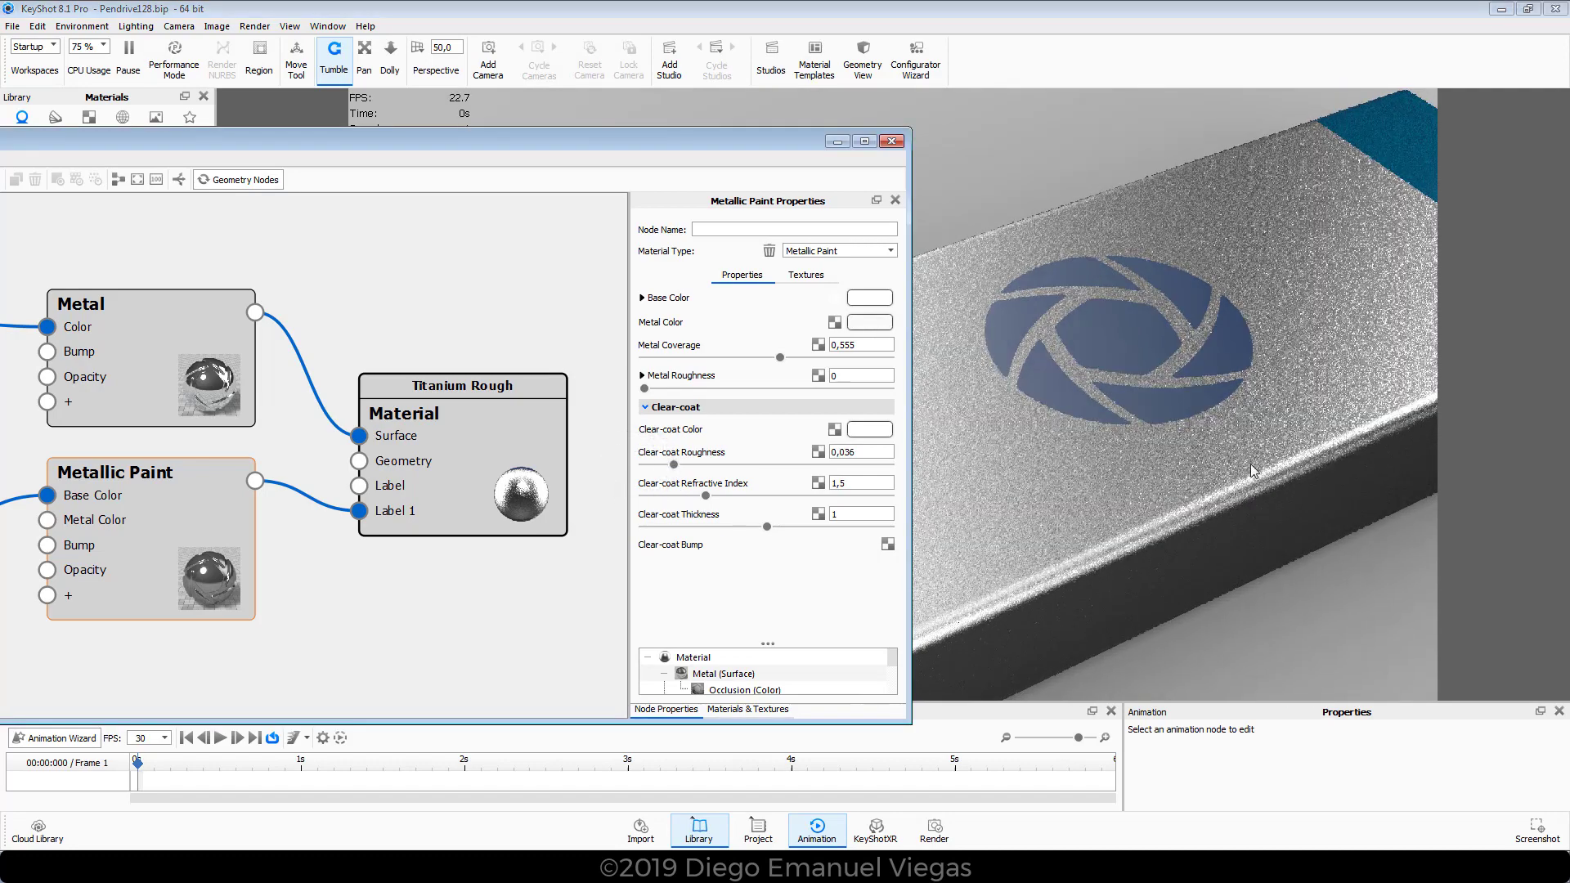
left_click_drag(1233, 464, 1220, 404)
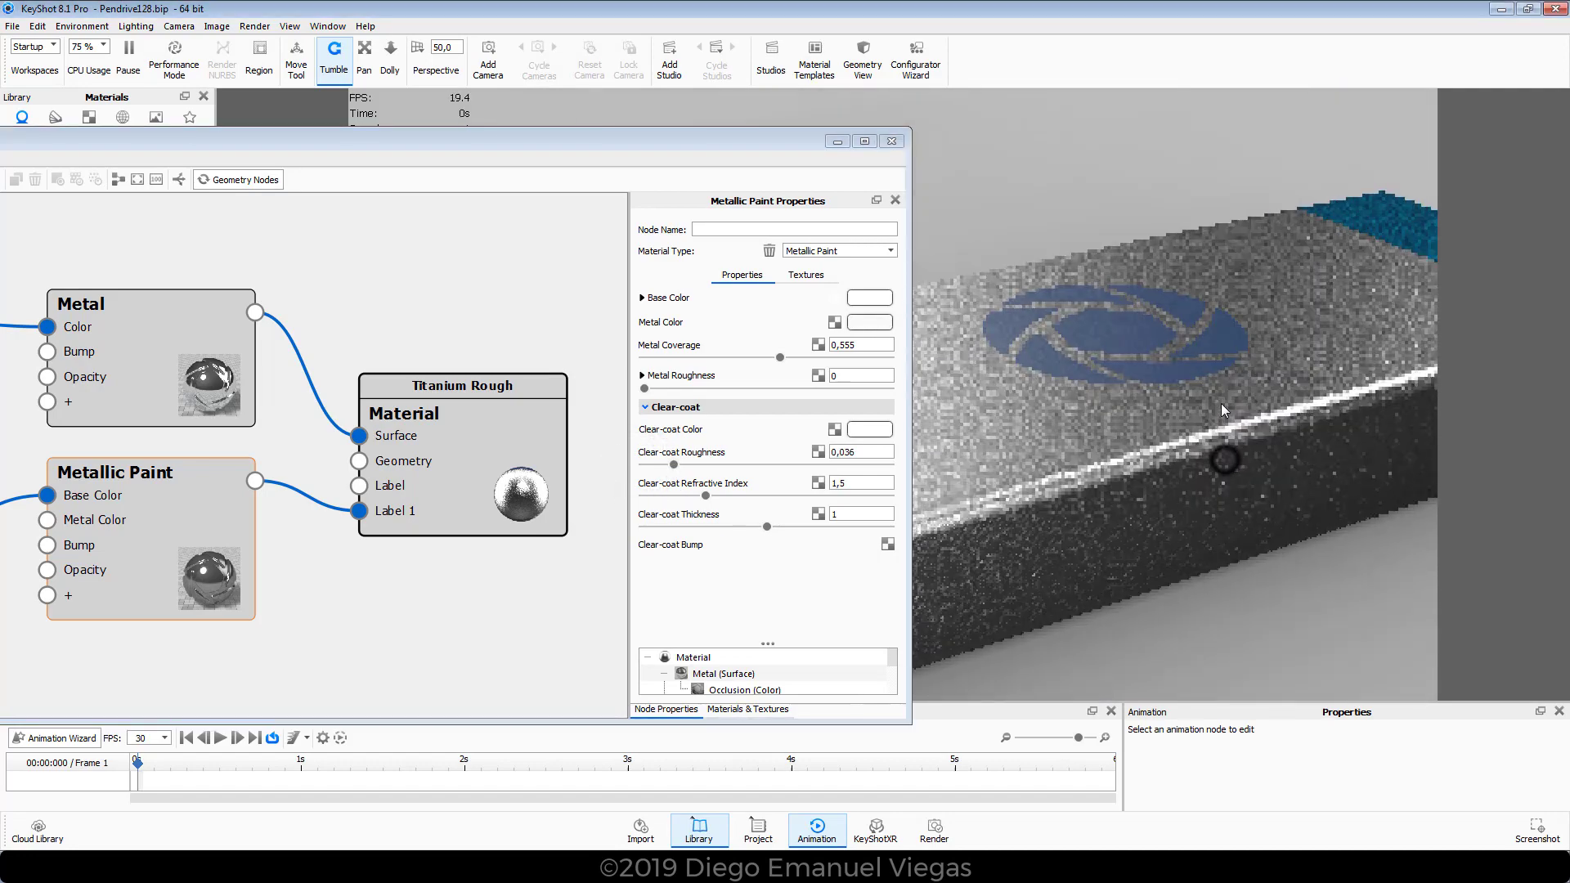
left_click(814, 251)
left_click(1025, 337)
- Close the material graph and examine the blue metallic logo on the whole pendrive
scroll(1063, 449, "down", 5)
middle_click_drag(1063, 449, 1343, 435)
scroll(1192, 479, "down", 5)
left_click_drag(1192, 482, 1036, 489)
left_click(895, 142)
left_click_drag(960, 248, 886, 365)
scroll(606, 465, "up", 3)
- Reopen the metal body's material graph and set the Metallic Paint label's base blend colour to black #000000
double_click(886, 365)
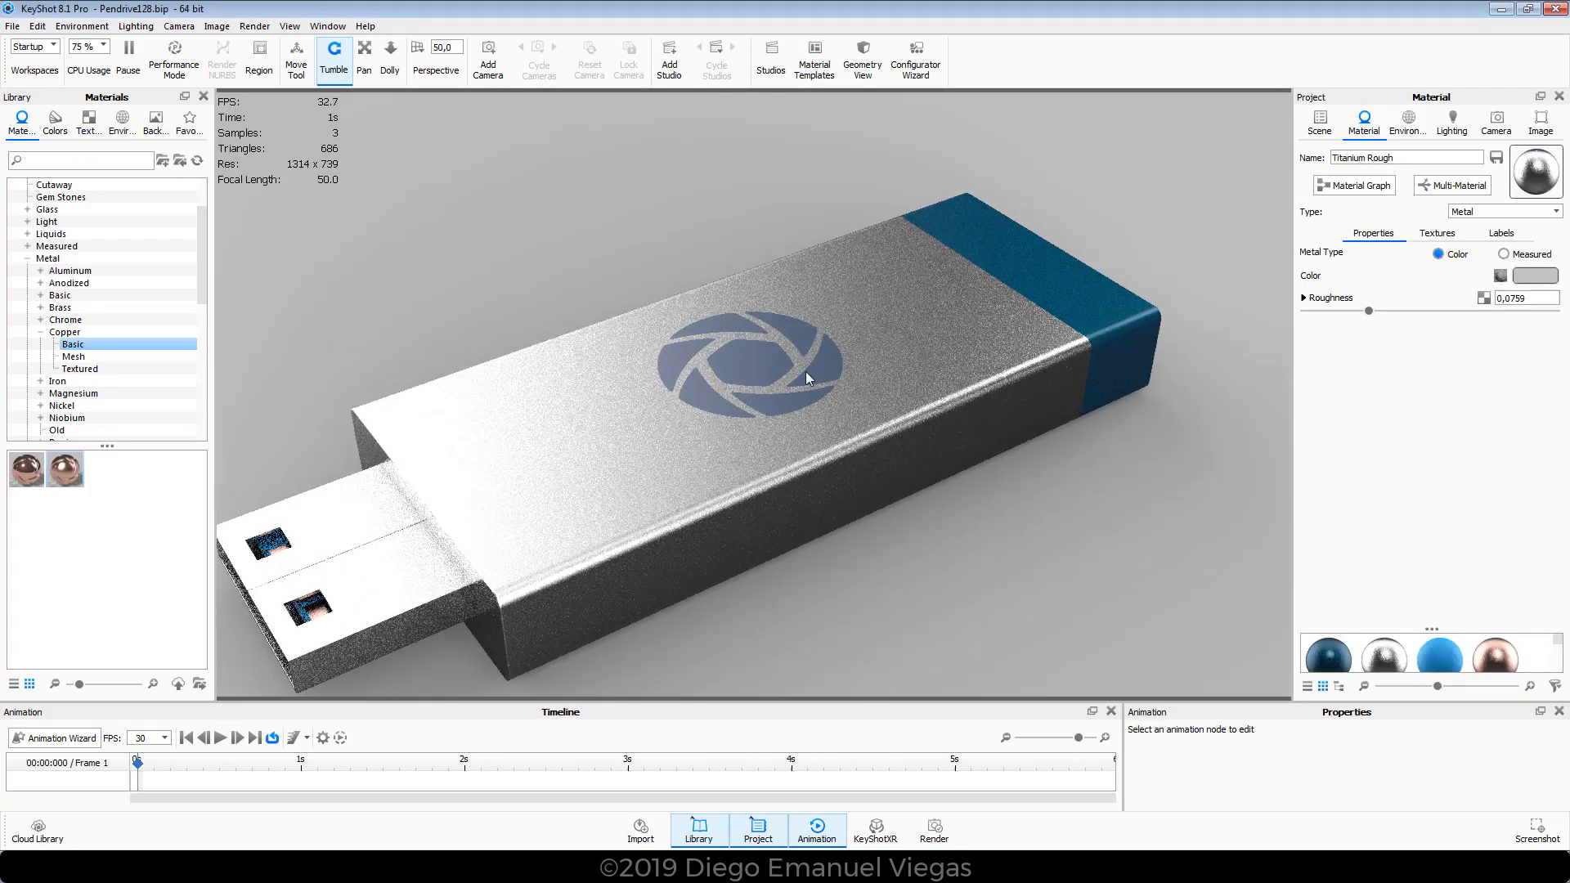
left_click(1356, 190)
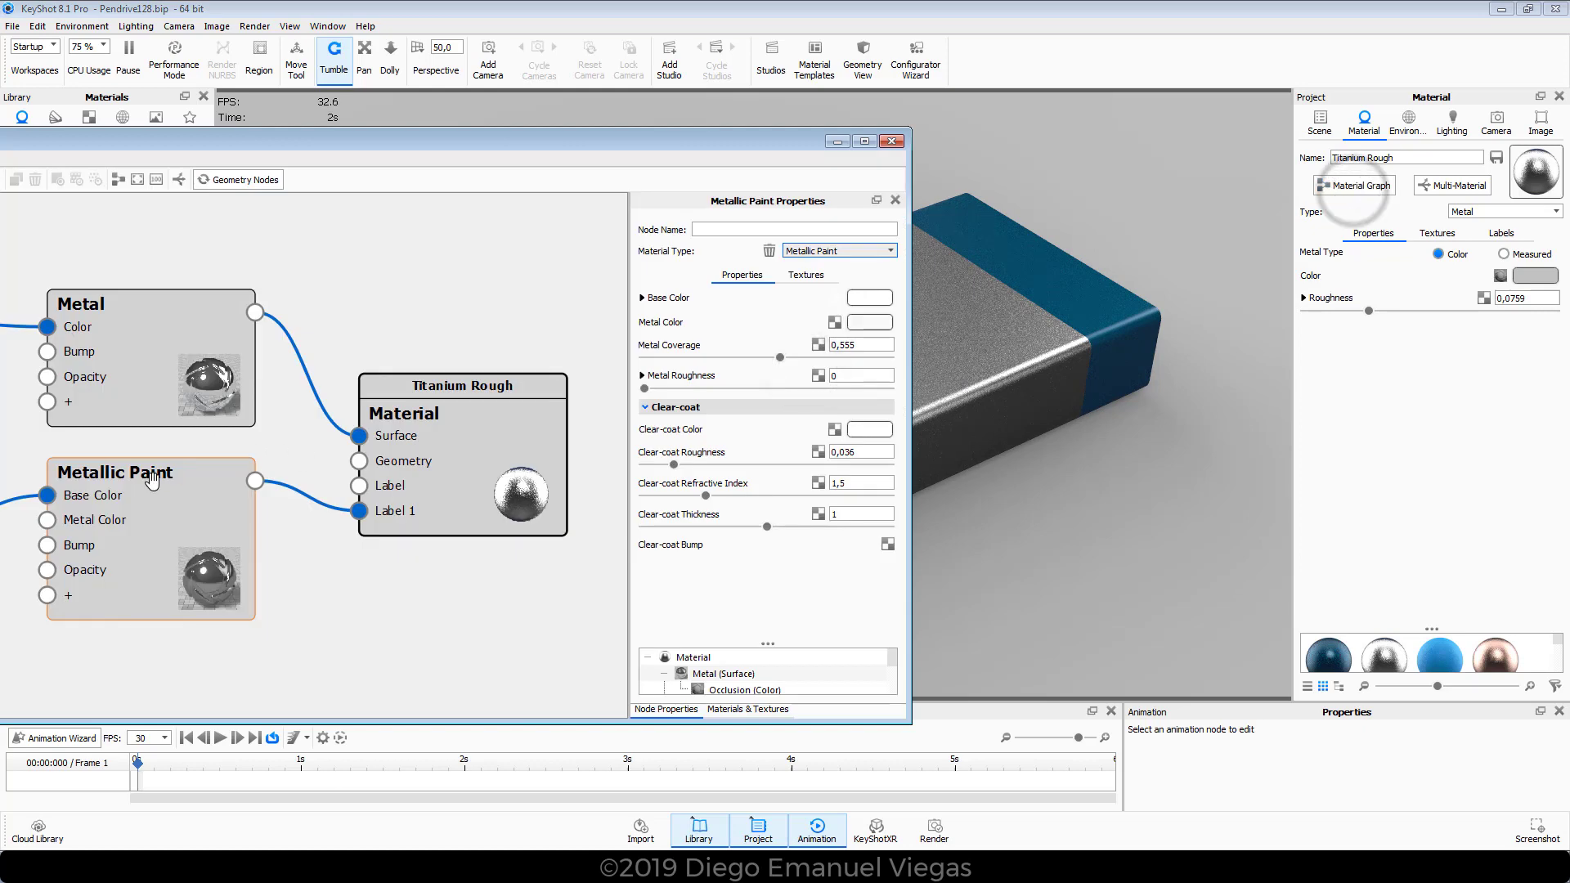
scroll(151, 481, "down", 3)
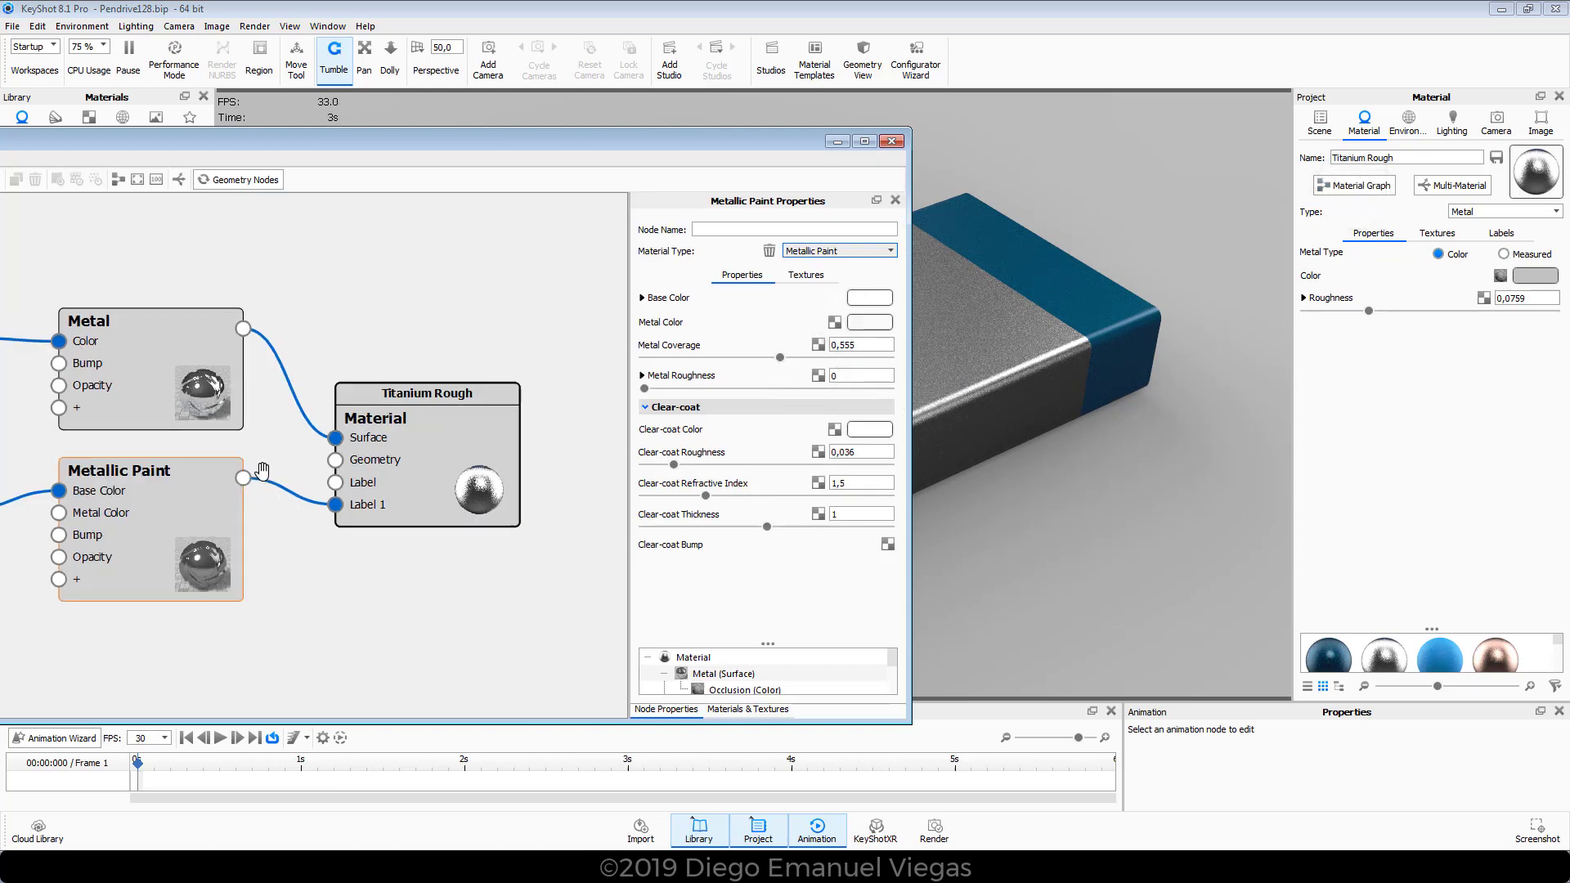
left_click(163, 467)
left_click_drag(696, 148, 333, 133)
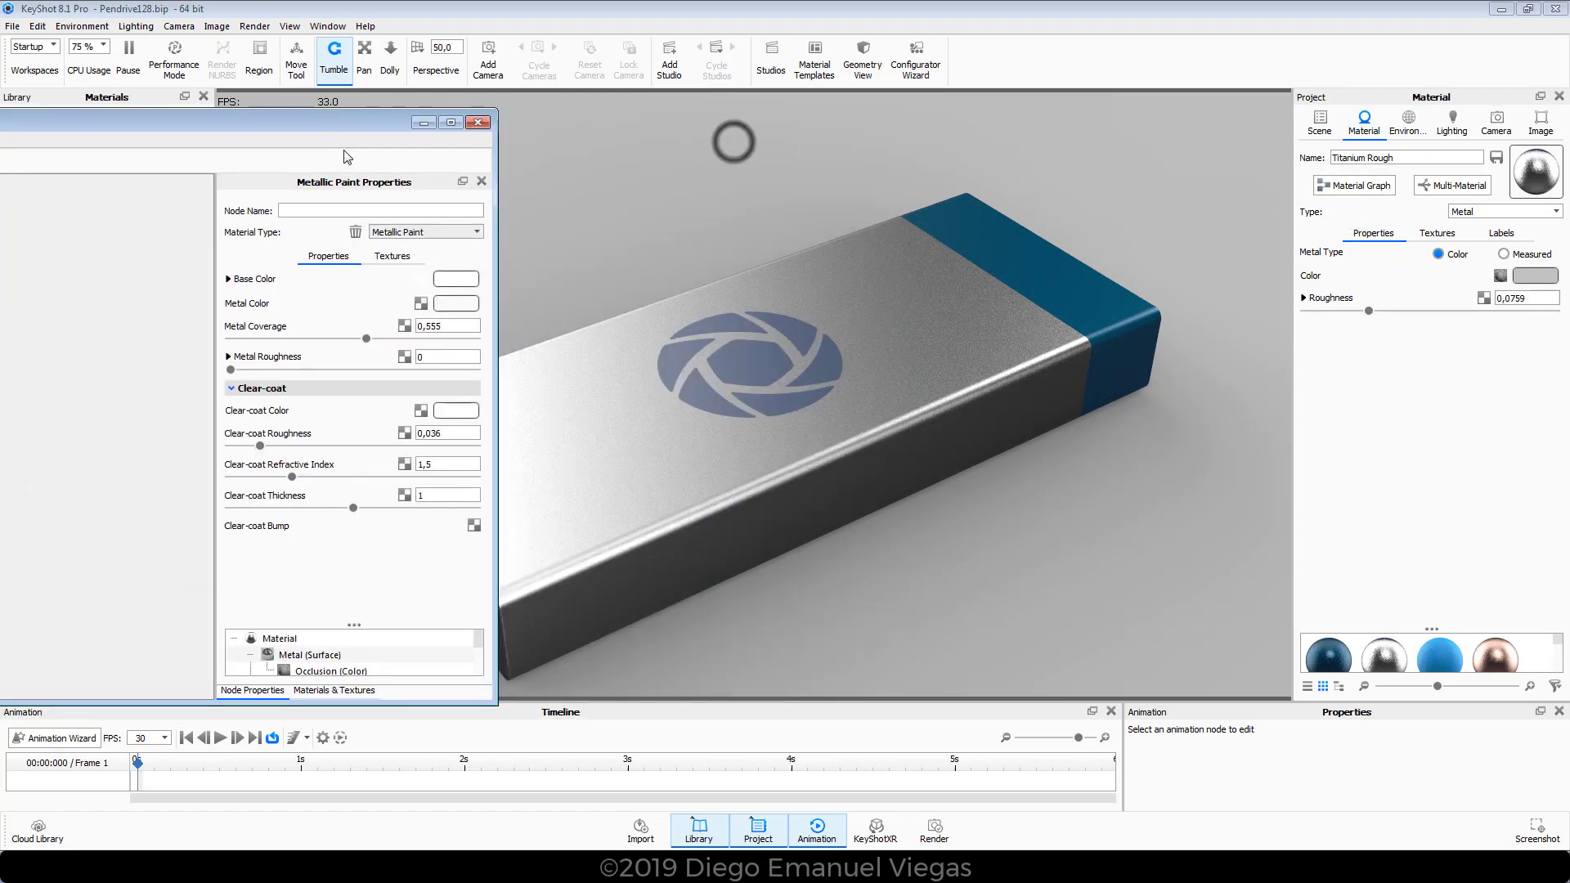
left_click(228, 280)
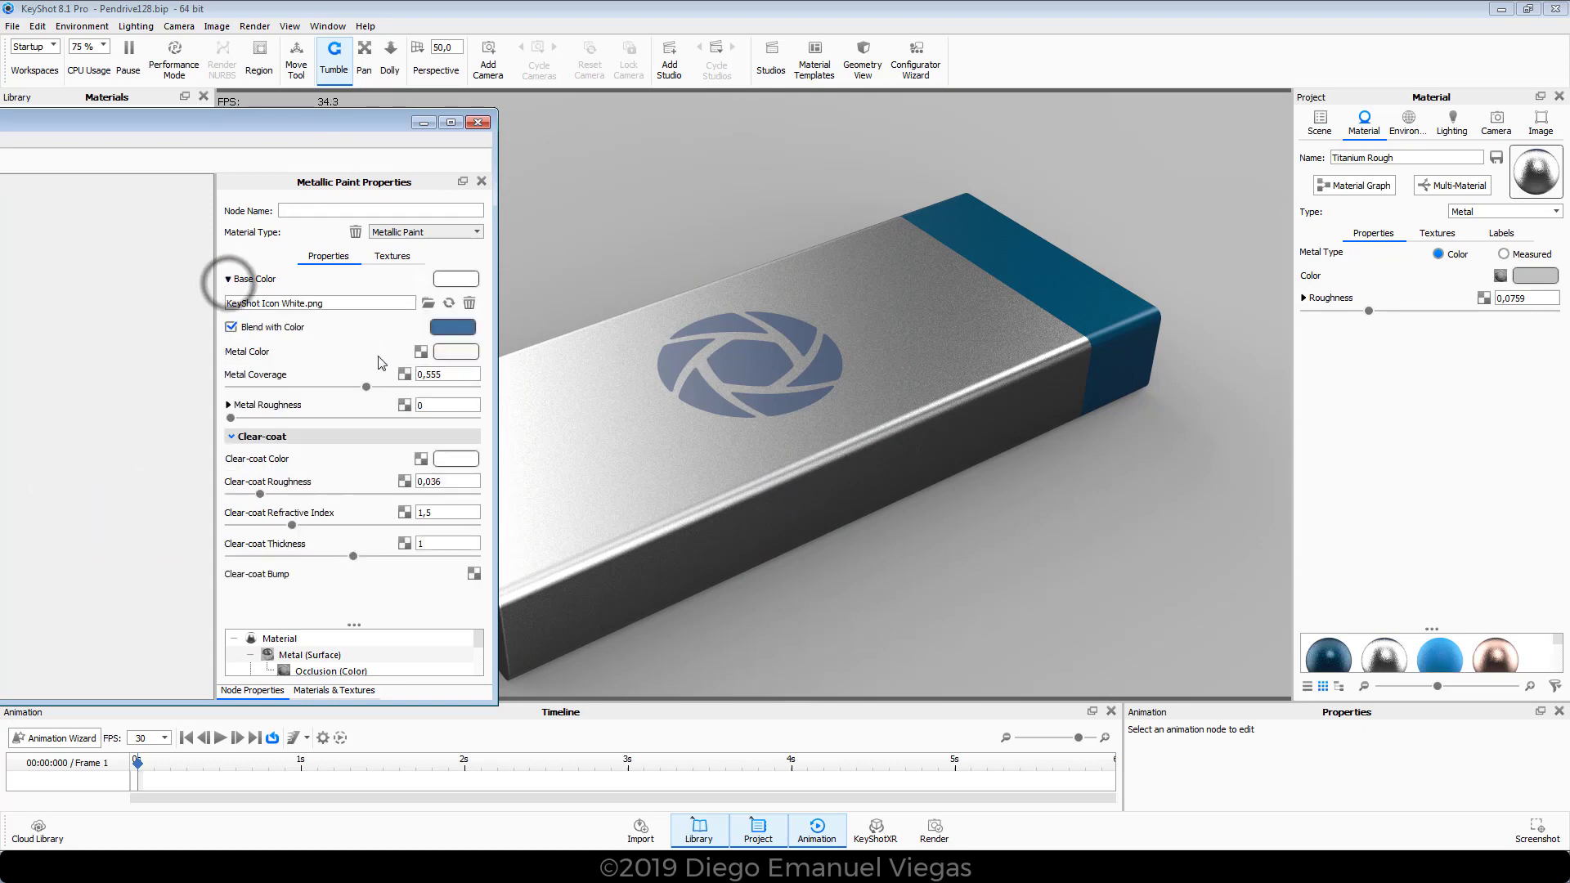
left_click(456, 329)
left_click_drag(710, 389, 620, 439)
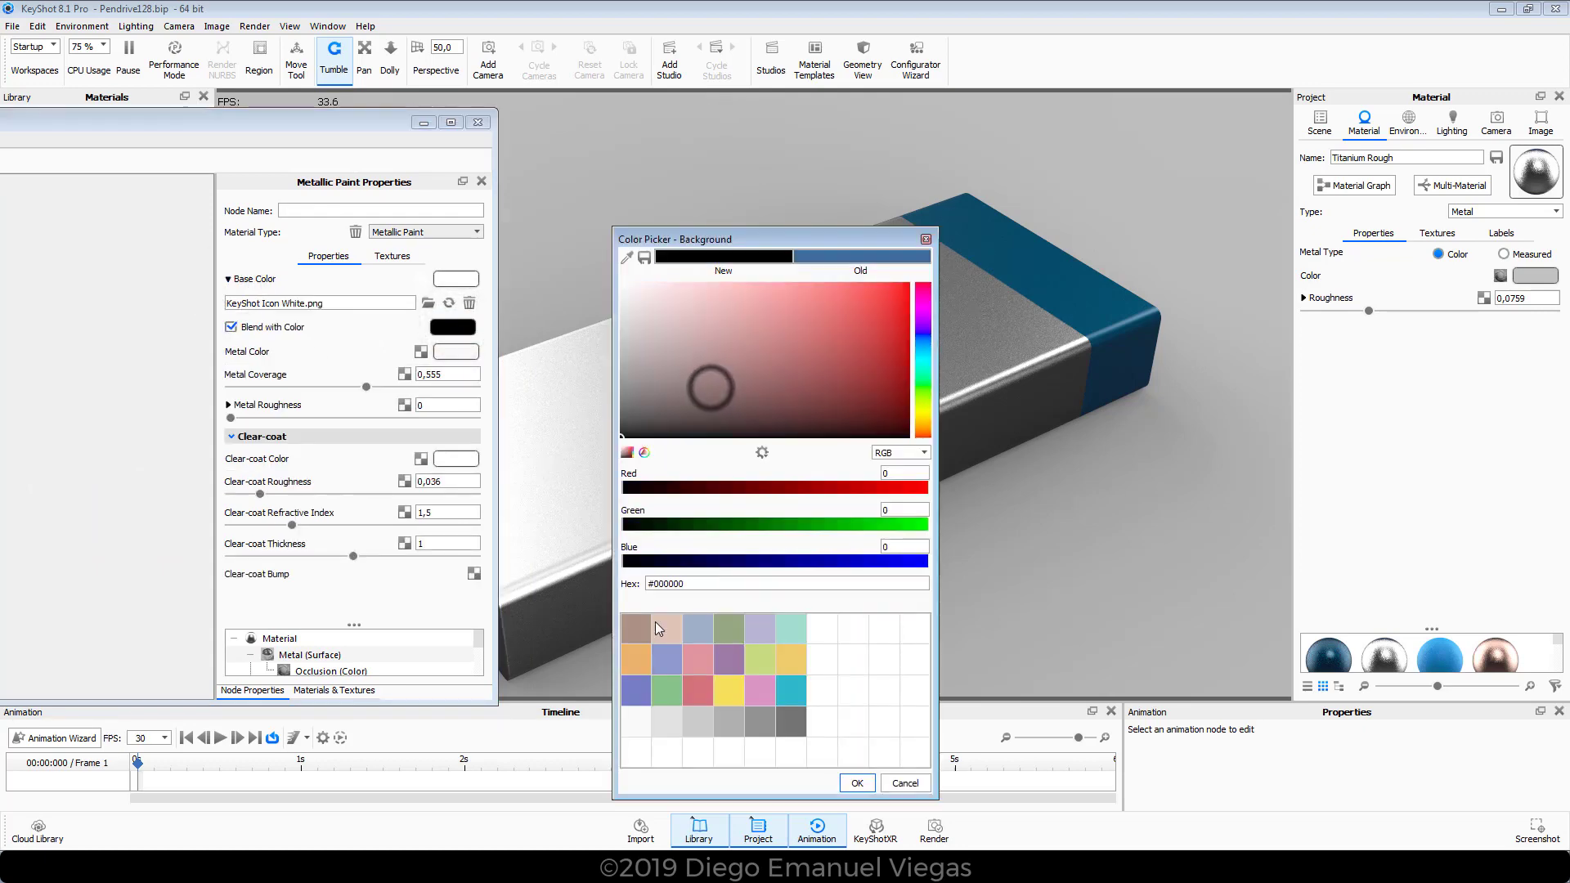
left_click(857, 784)
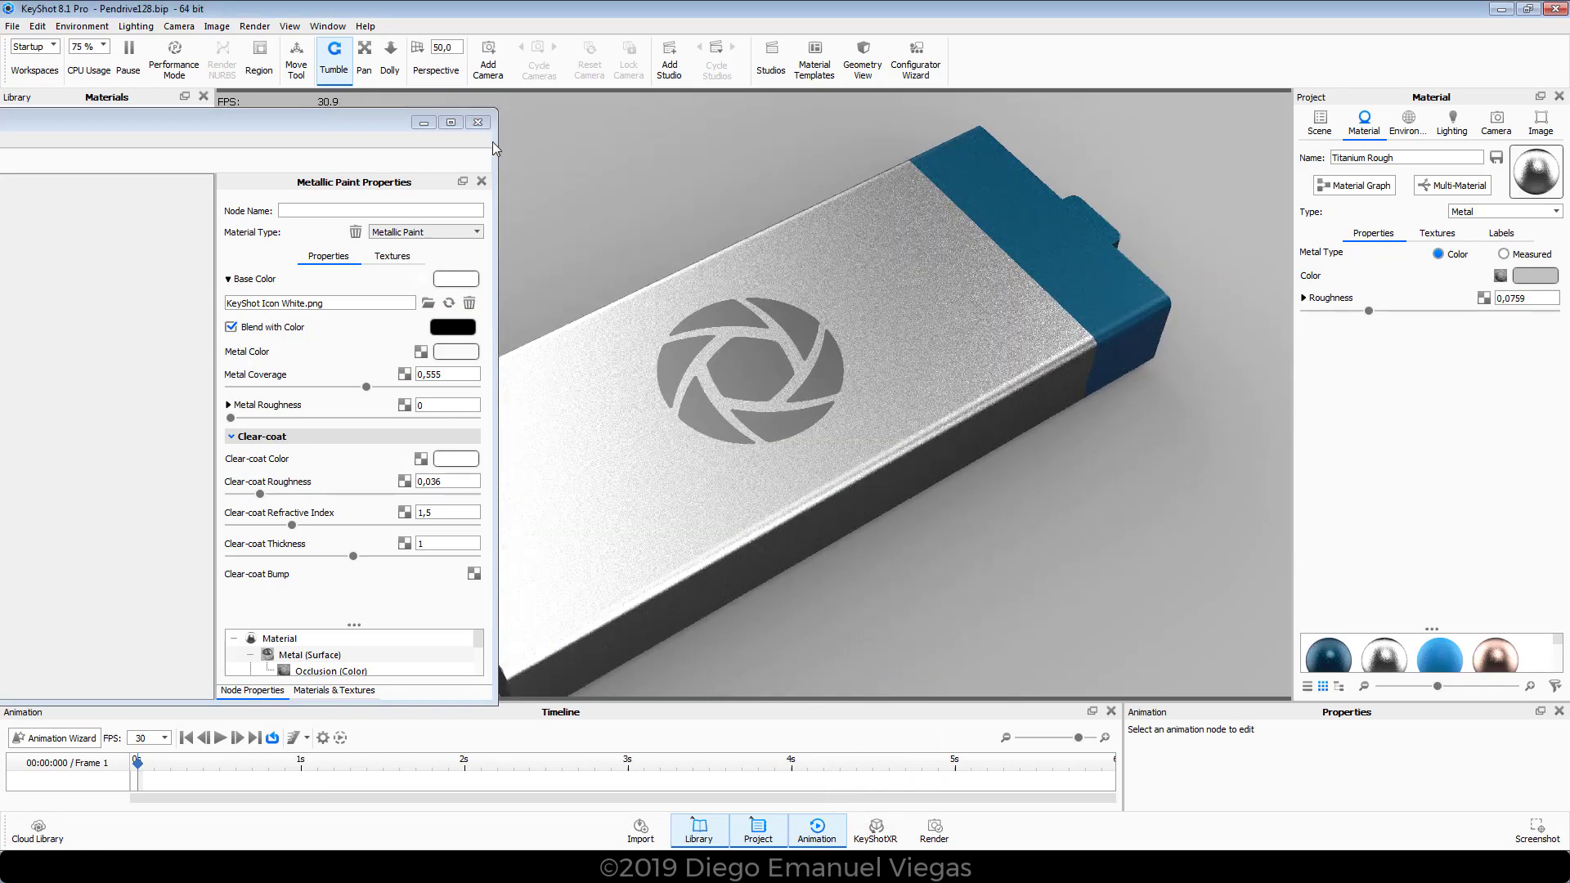
- Close the material graph and frame the pendrive's blue end cap in the view
left_click(478, 122)
mouse_move(799, 419)
left_mouse_down()
mouse_move(759, 378)
mouse_move(865, 395)
left_mouse_up()
scroll(865, 394, "up", 3)
middle_click_drag(865, 394, 768, 376)
scroll(997, 312, "up", 3)
left_click_drag(997, 312, 940, 285)
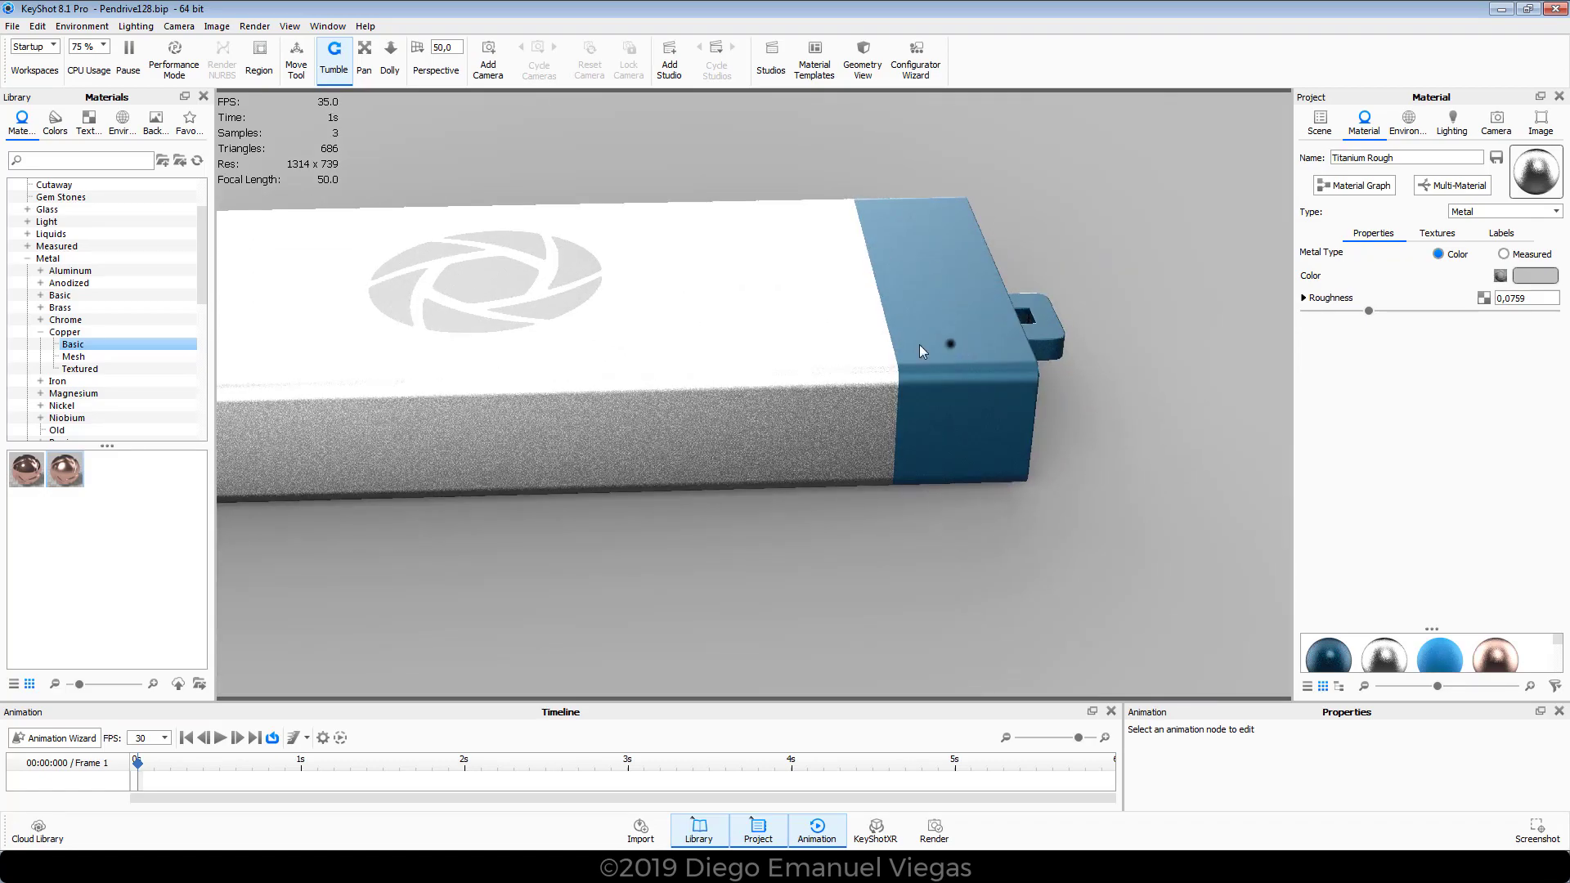
left_click_drag(950, 345, 957, 452)
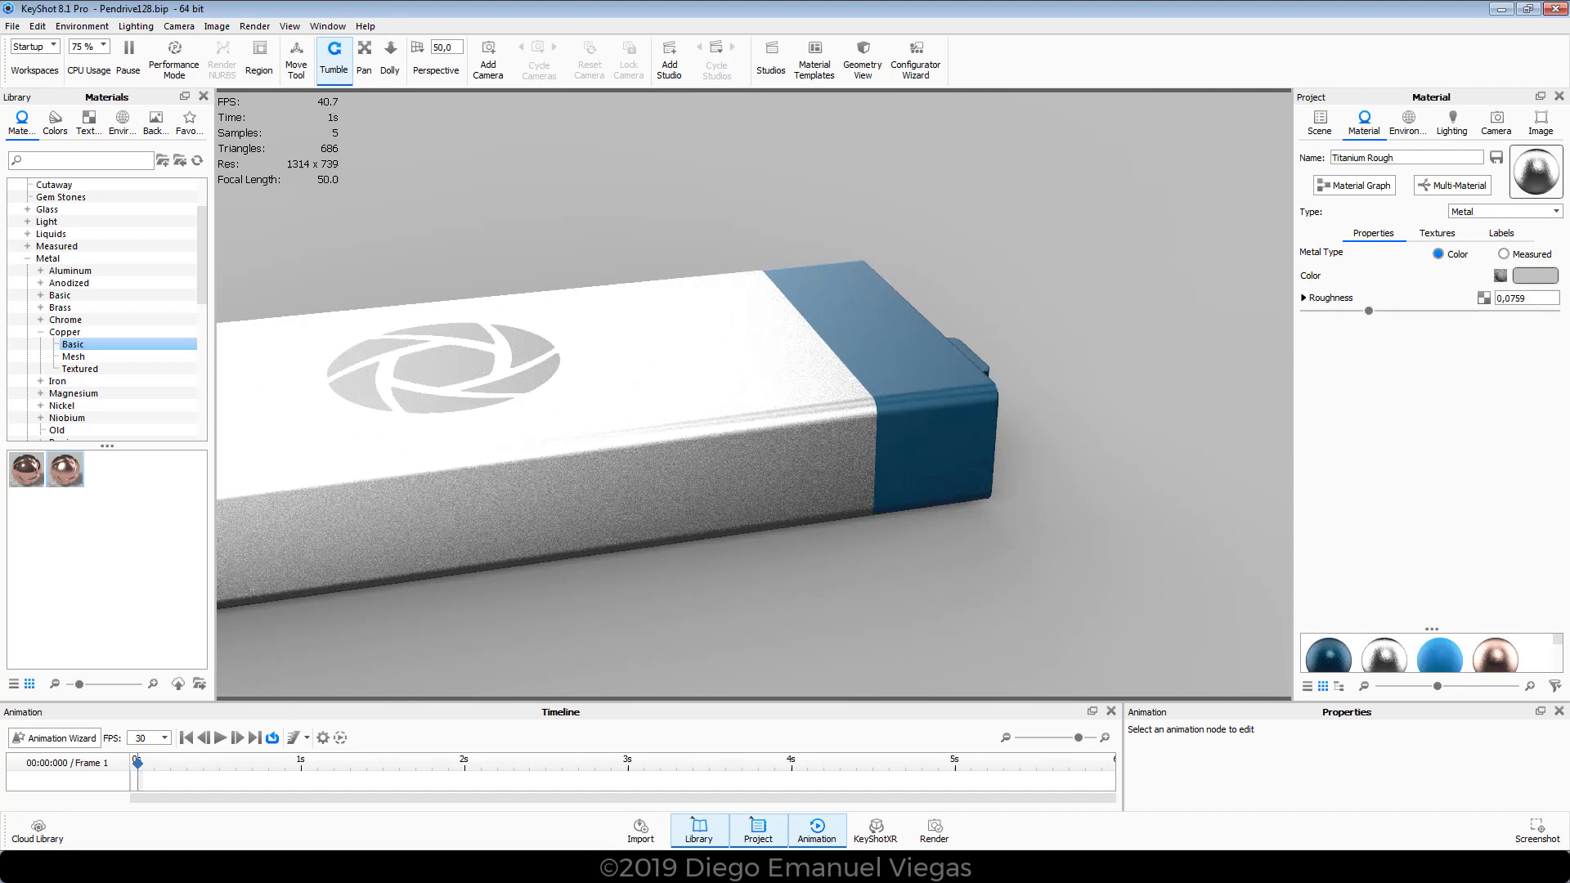
- Switch to Windows Explorer, select KeyShot Wordmark.png in the Labels folder and place the window clear of the blue cap
left_click(280, 866)
left_click_drag(1065, 425, 806, 224)
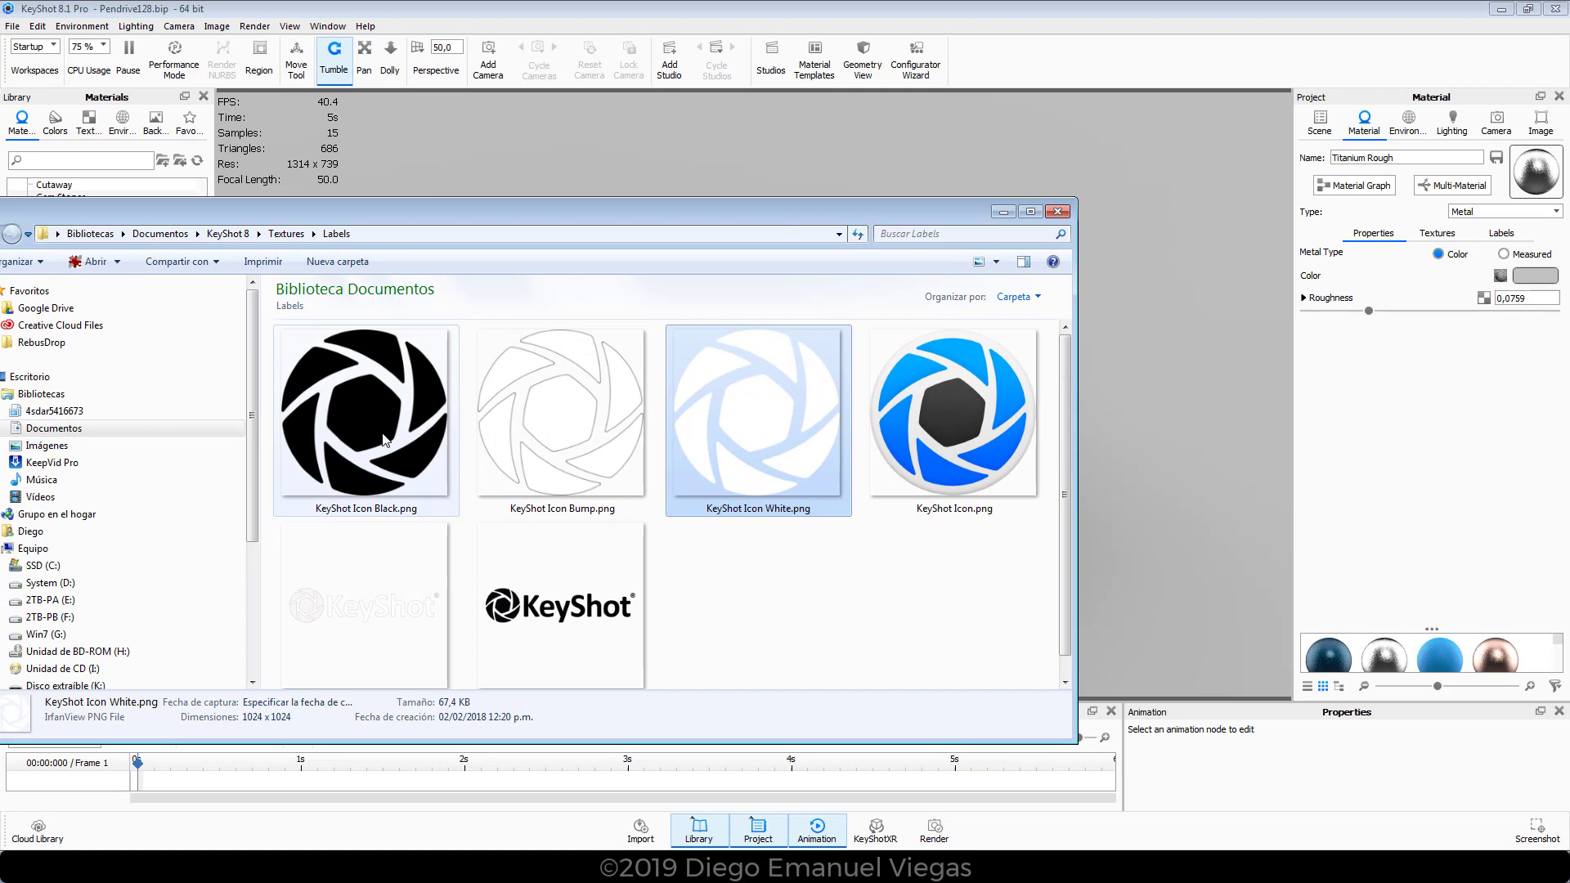
left_click(588, 442)
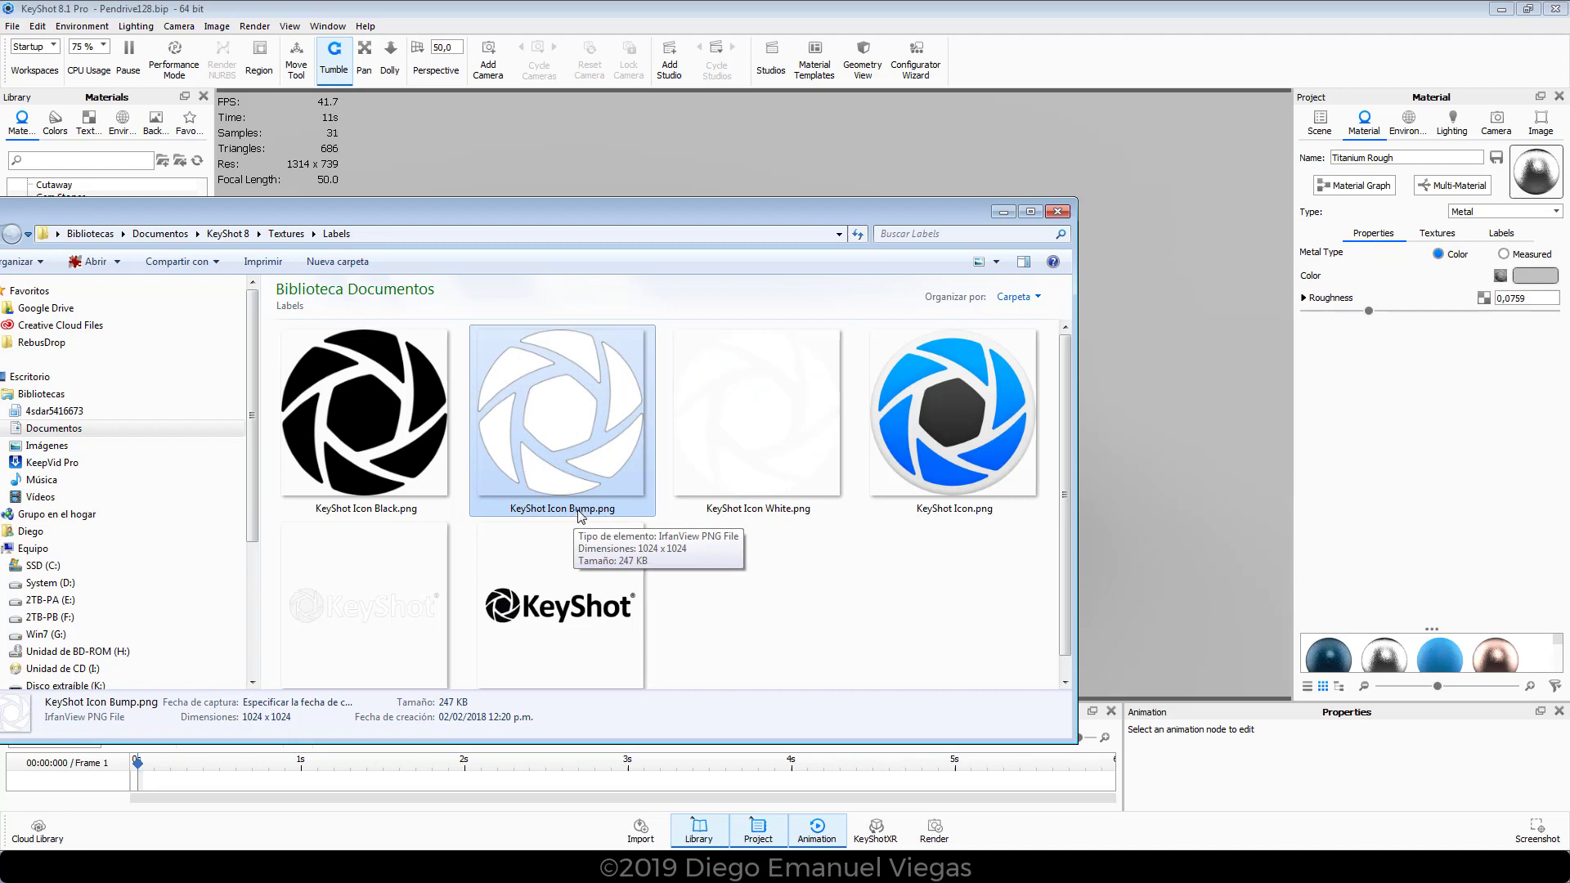
scroll(810, 574, "down", 1)
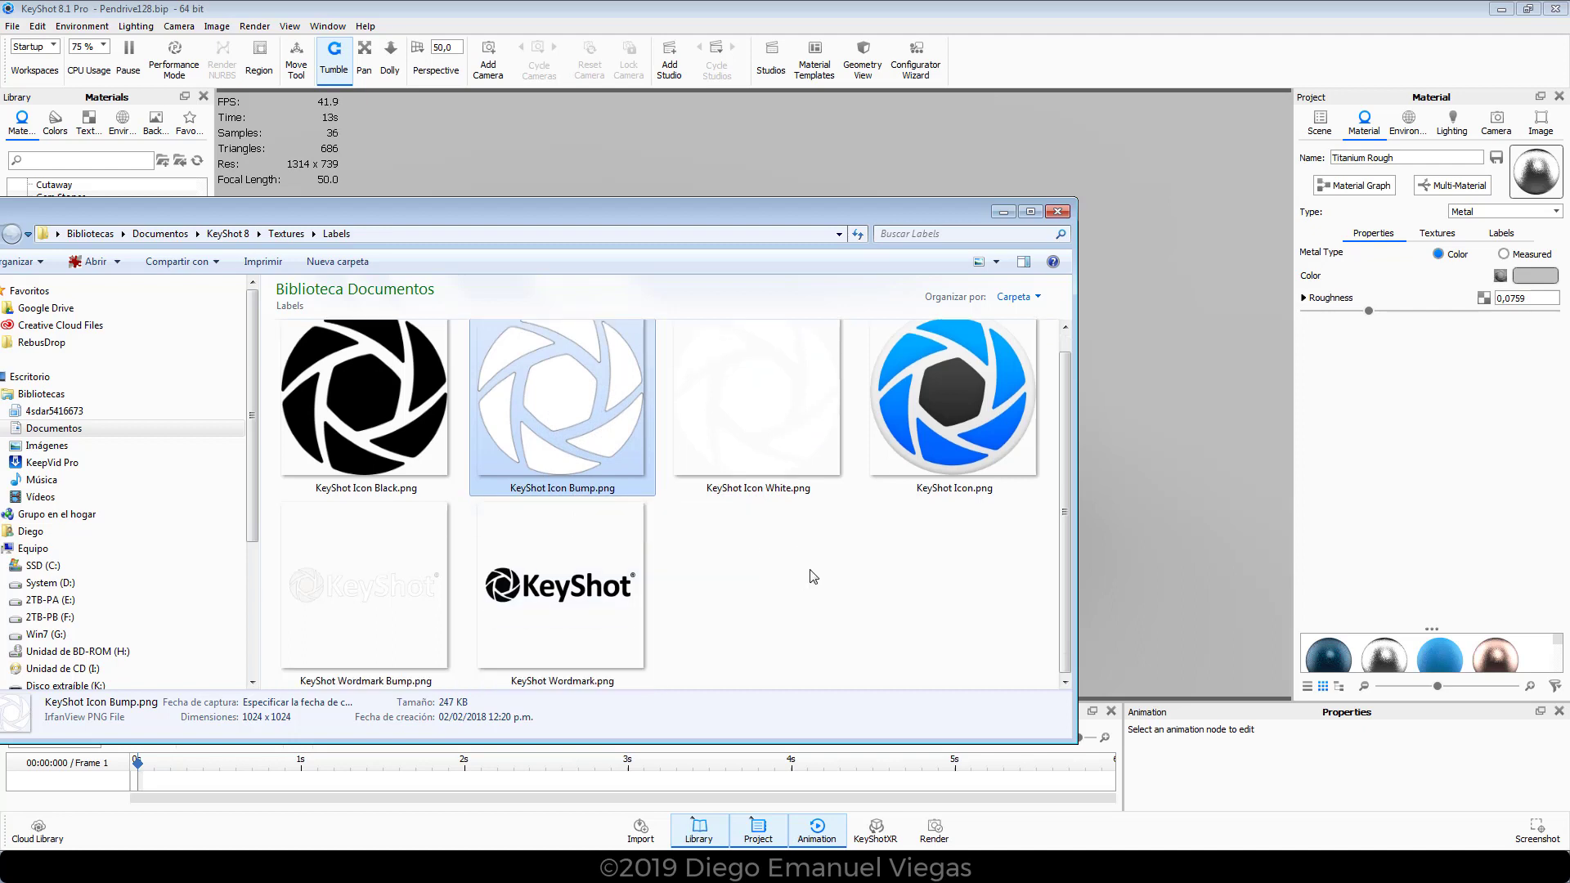
left_click_drag(741, 212, 579, 125)
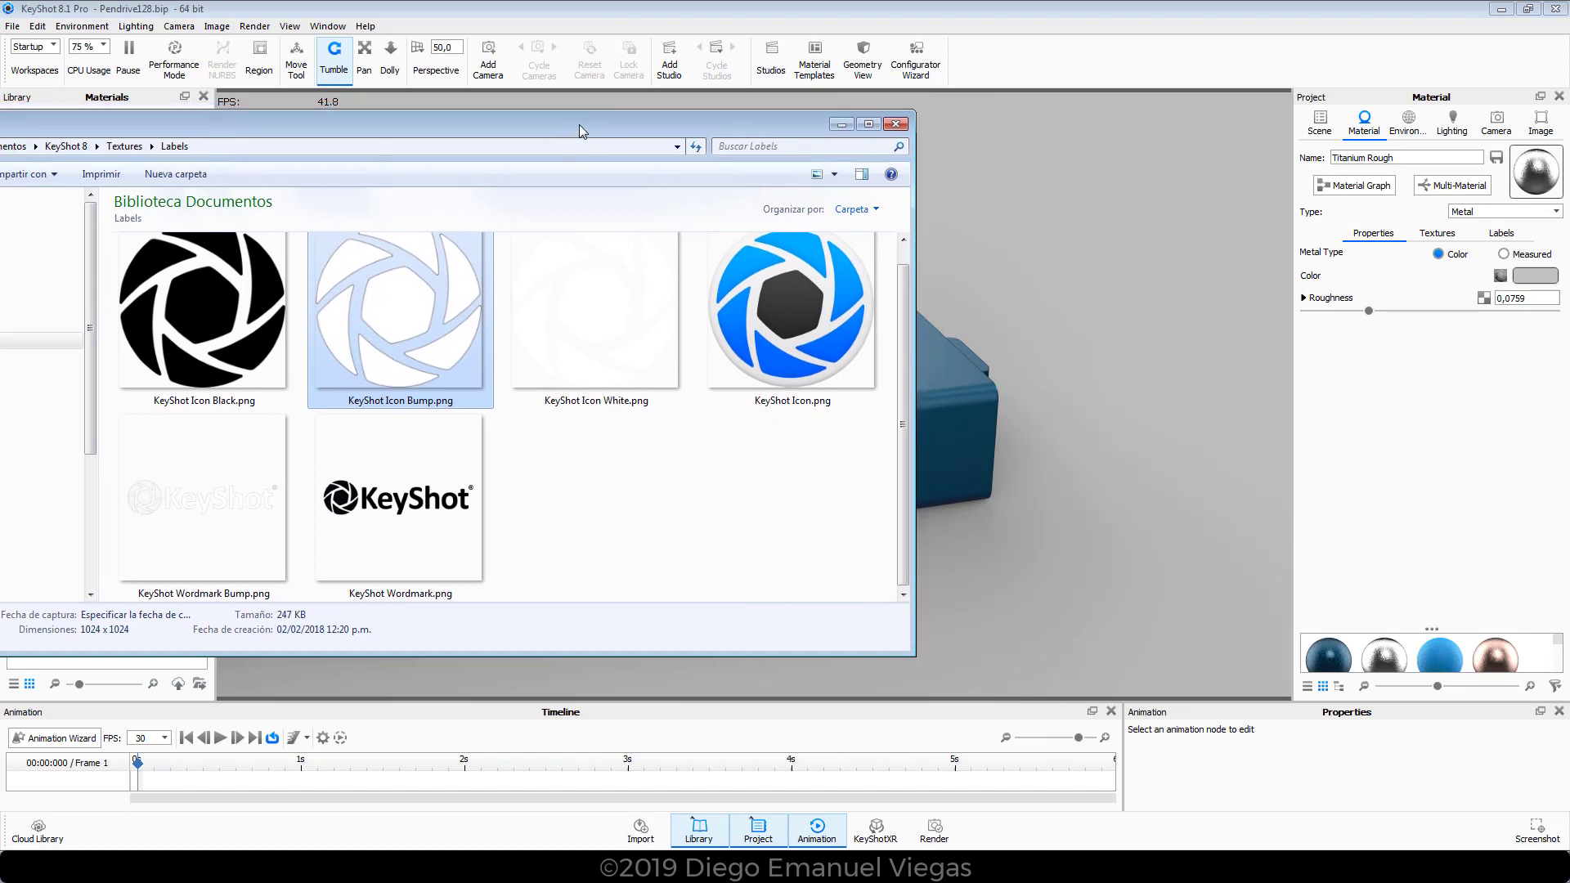
left_click(424, 516)
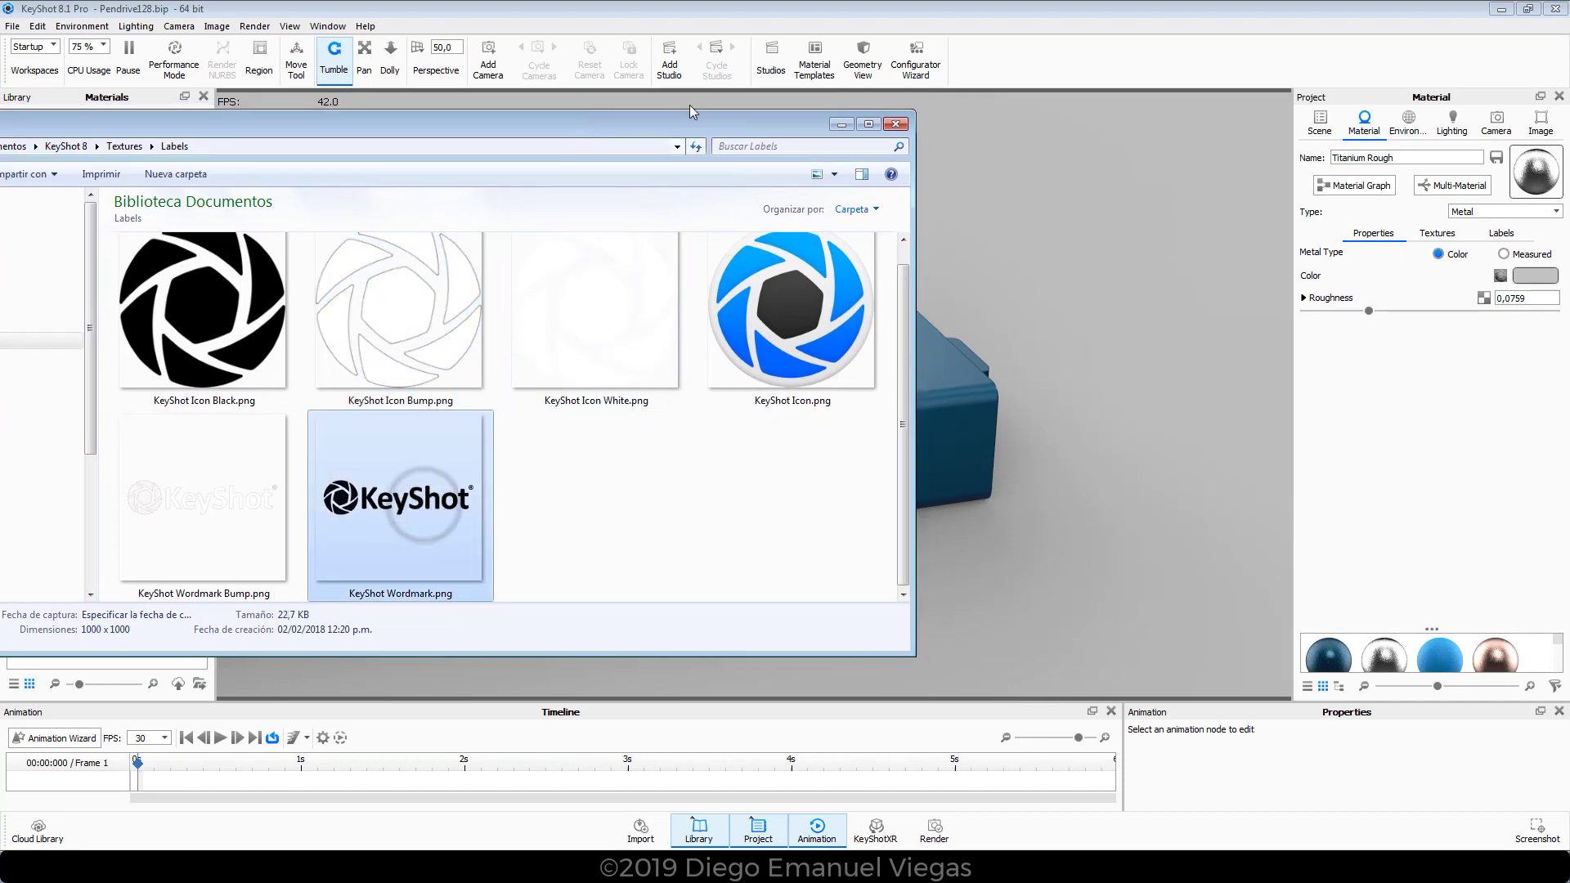
left_click_drag(681, 131, 493, 128)
- Apply KeyShot Wordmark.png from the Labels folder to the blue cap's material as an added label
double_click(867, 321)
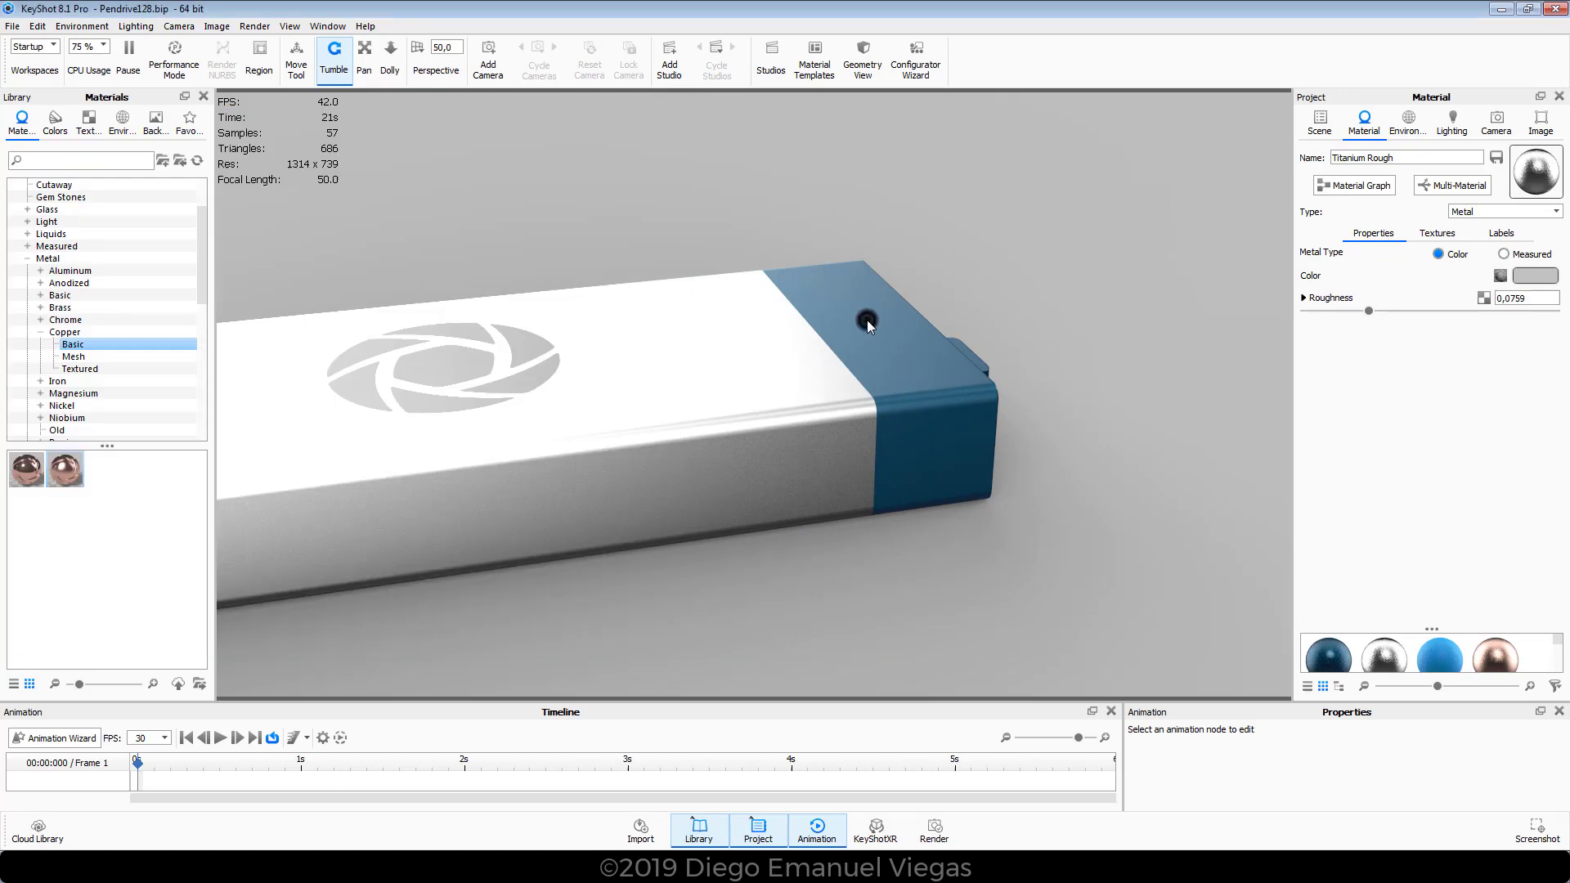
left_click(284, 864)
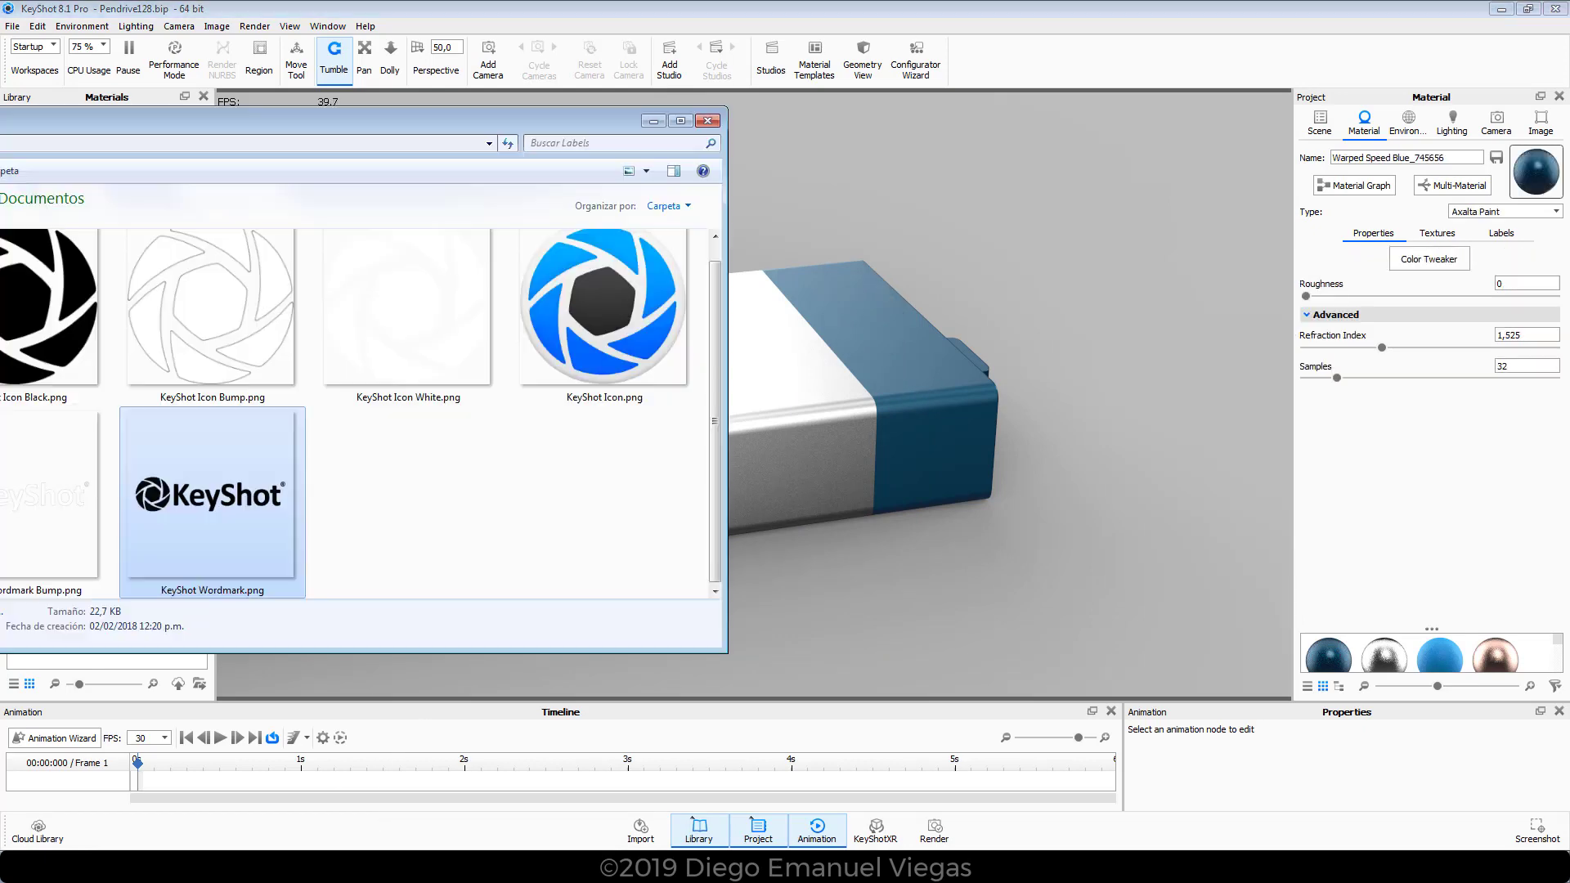
left_click_drag(236, 536, 875, 330)
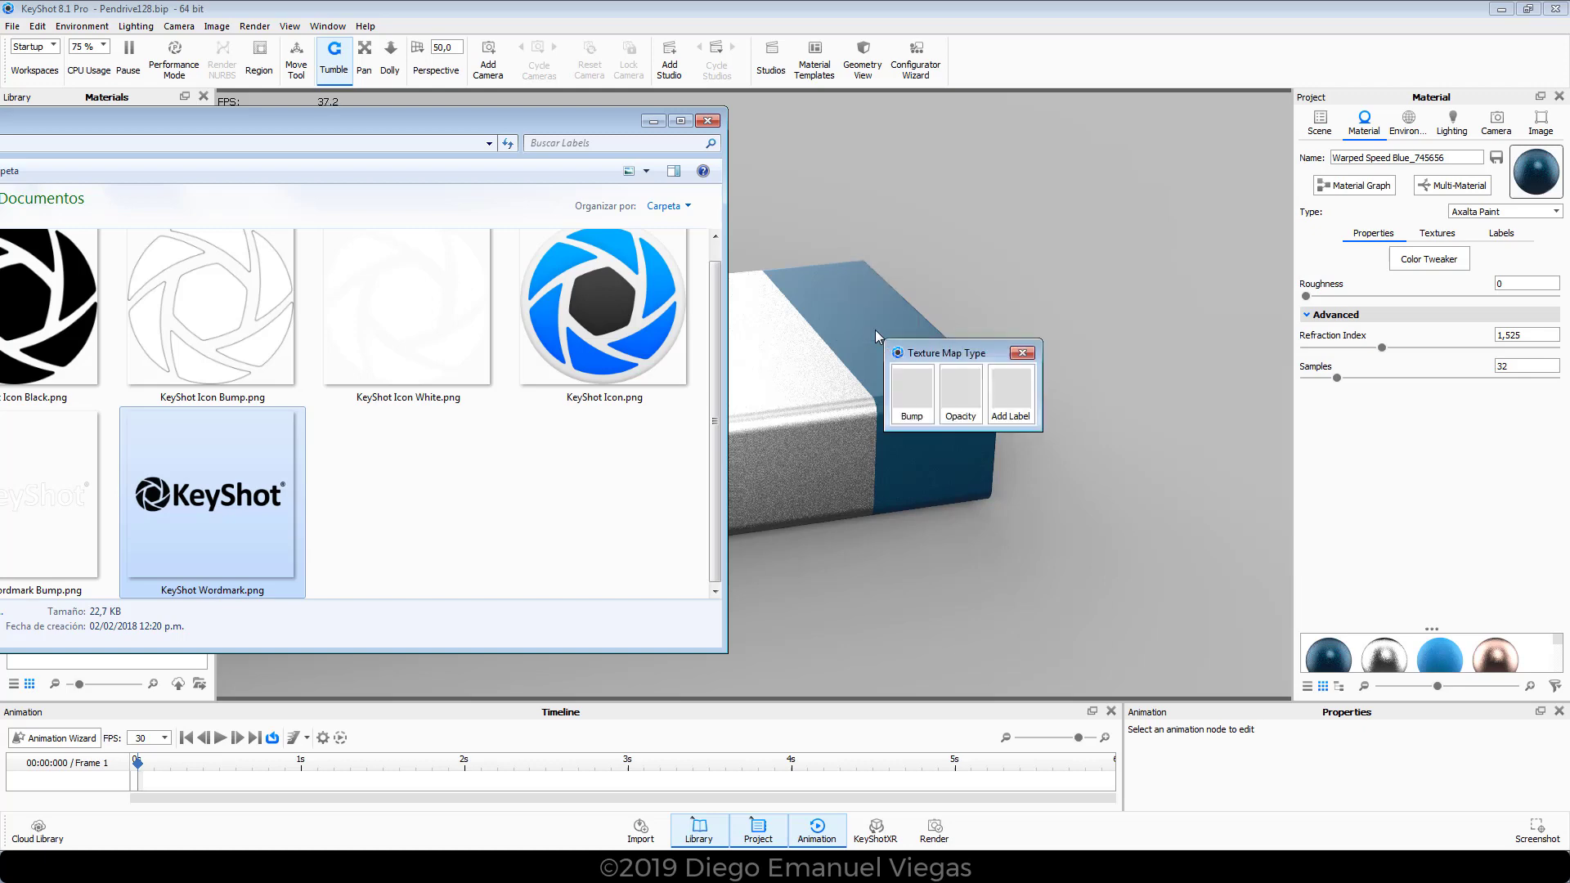
left_click(1009, 399)
- Try fitting the wordmark label to the X and Y axes, and settle on the Z axis fit
mouse_move(1012, 511)
left_mouse_down()
mouse_move(1024, 503)
mouse_move(989, 505)
mouse_move(1024, 503)
left_mouse_up()
left_click_drag(899, 513, 989, 502)
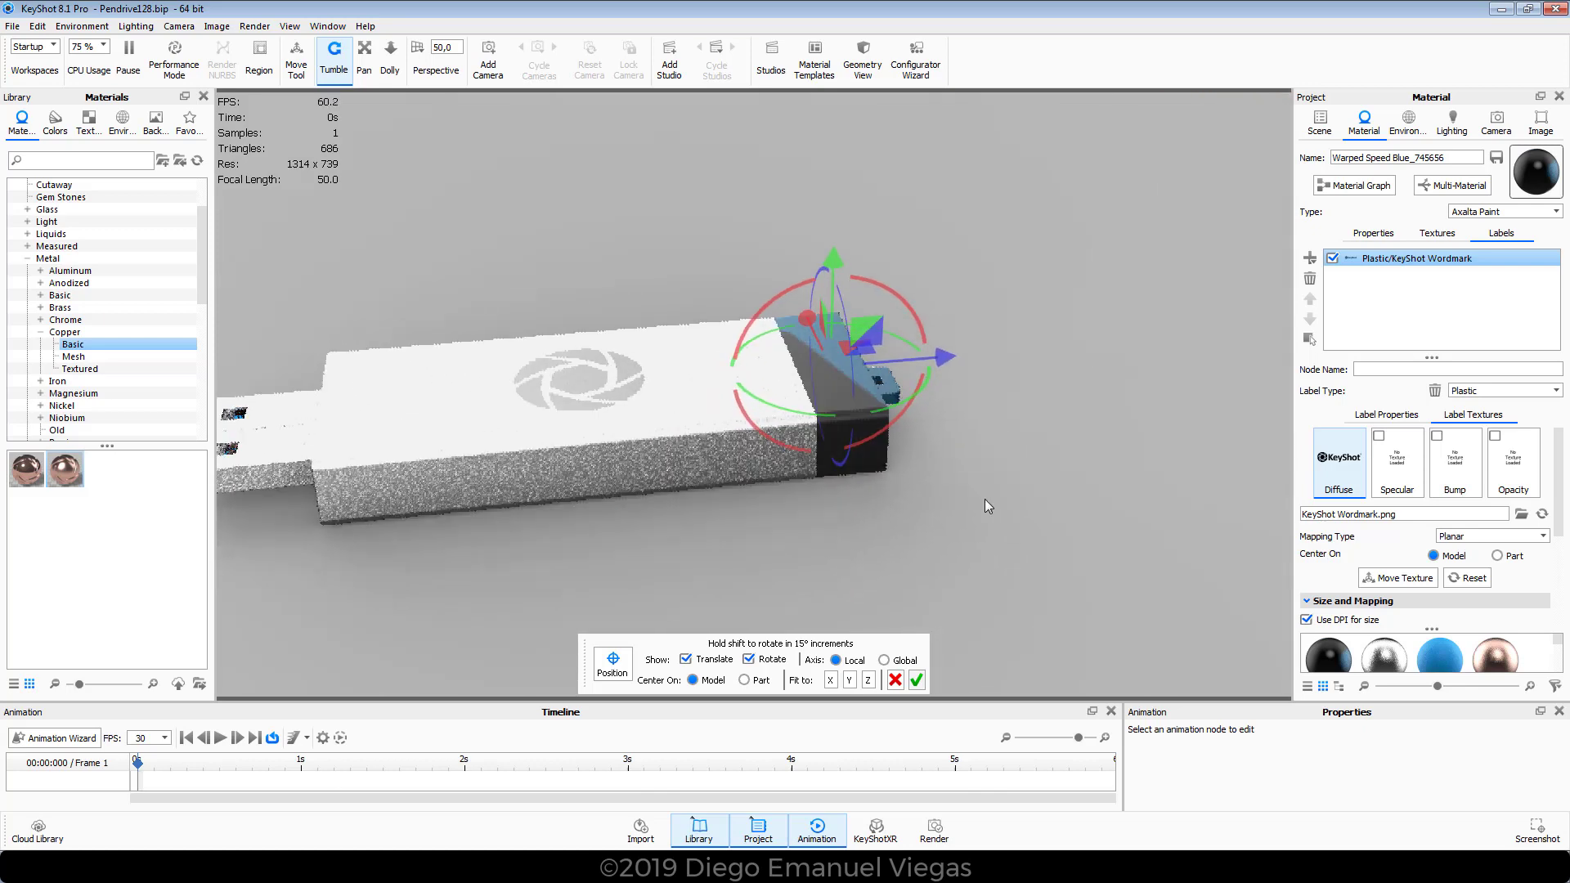
scroll(979, 497, "up", 6)
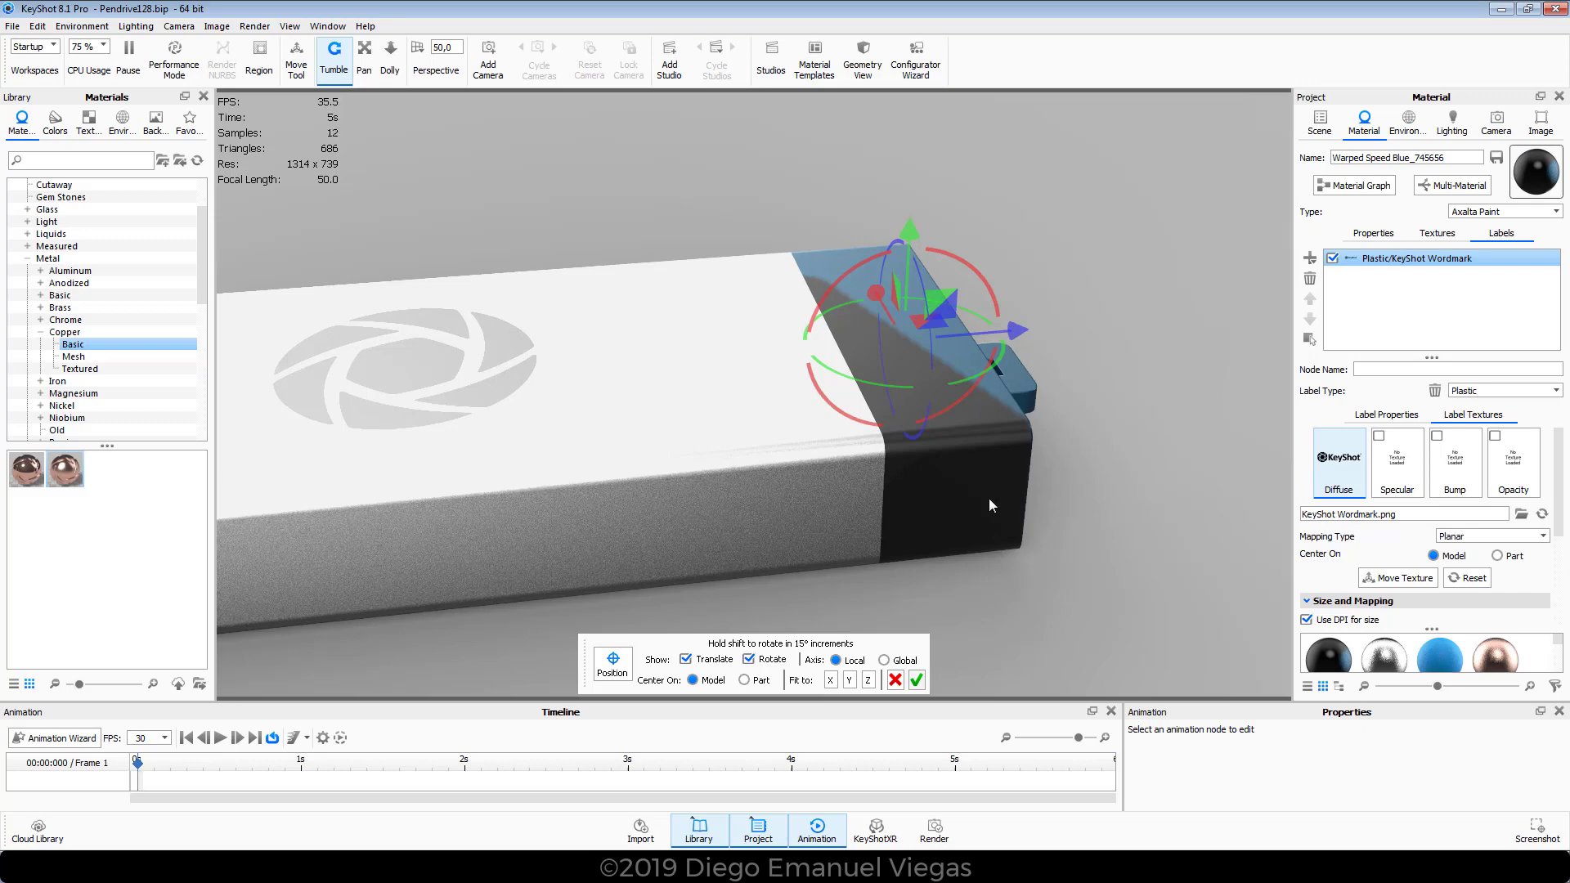
left_click_drag(966, 594, 807, 466)
scroll(806, 466, "down", 10)
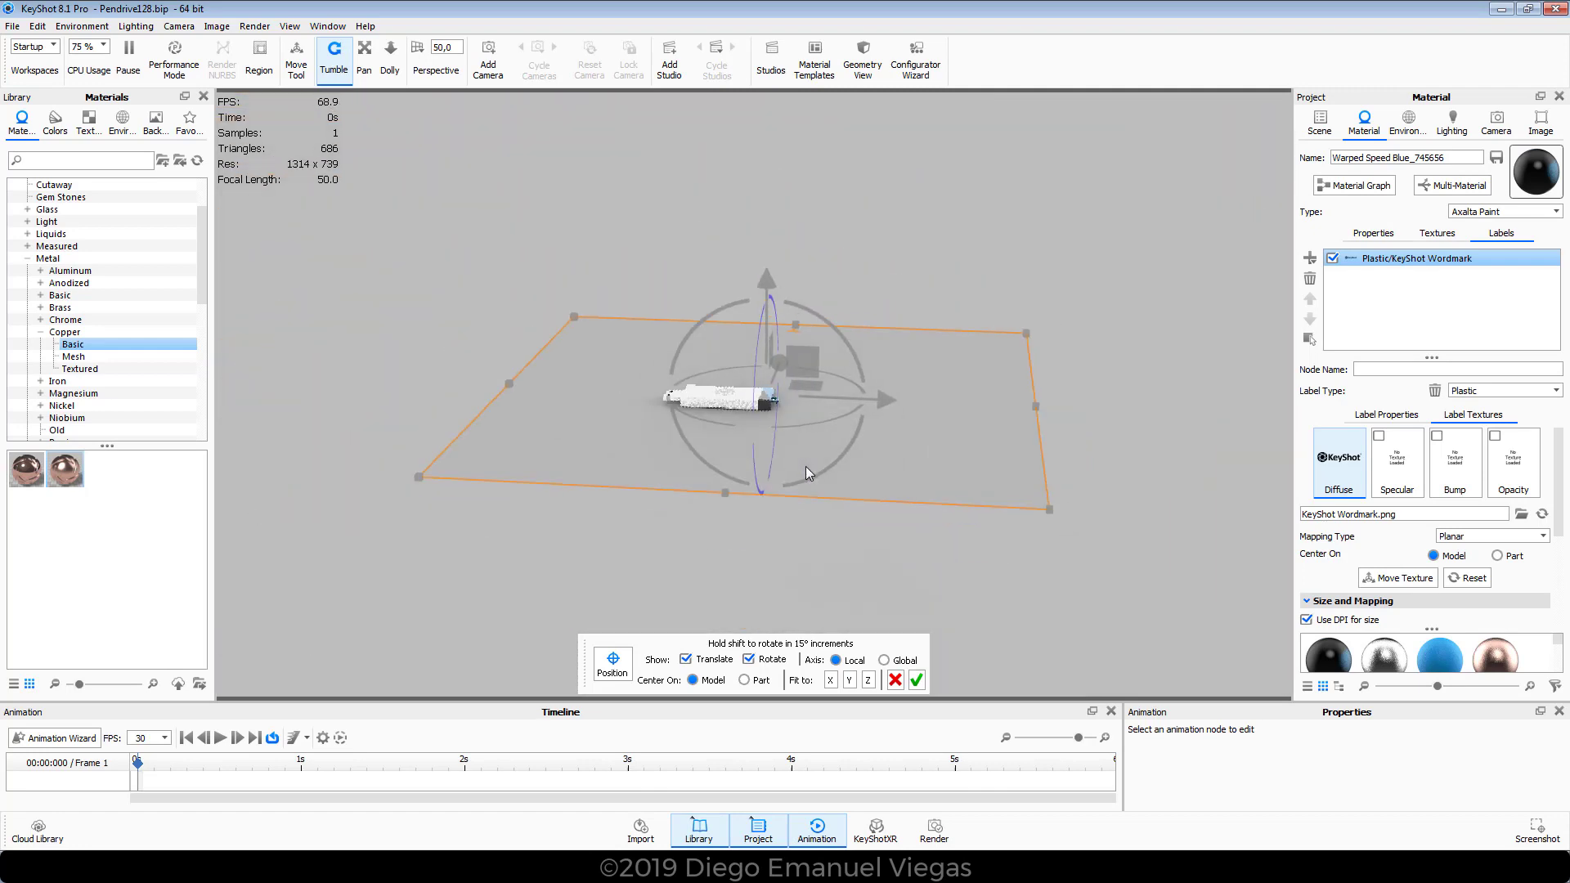
scroll(705, 422, "up", 10)
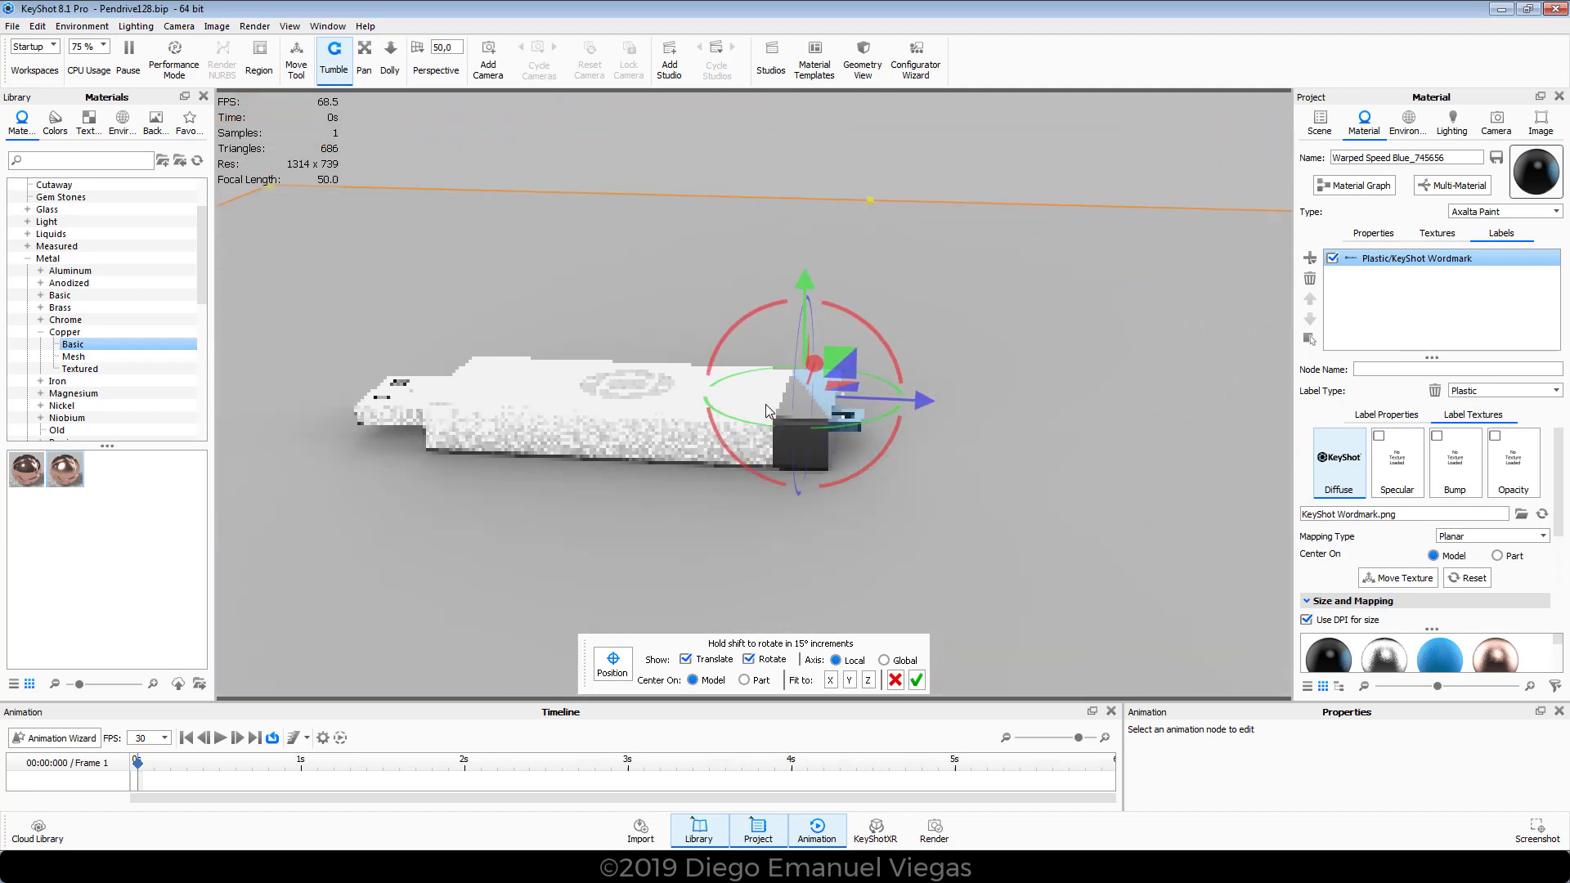
scroll(765, 404, "down", 10)
left_click_drag(766, 404, 832, 524)
scroll(829, 519, "up", 3)
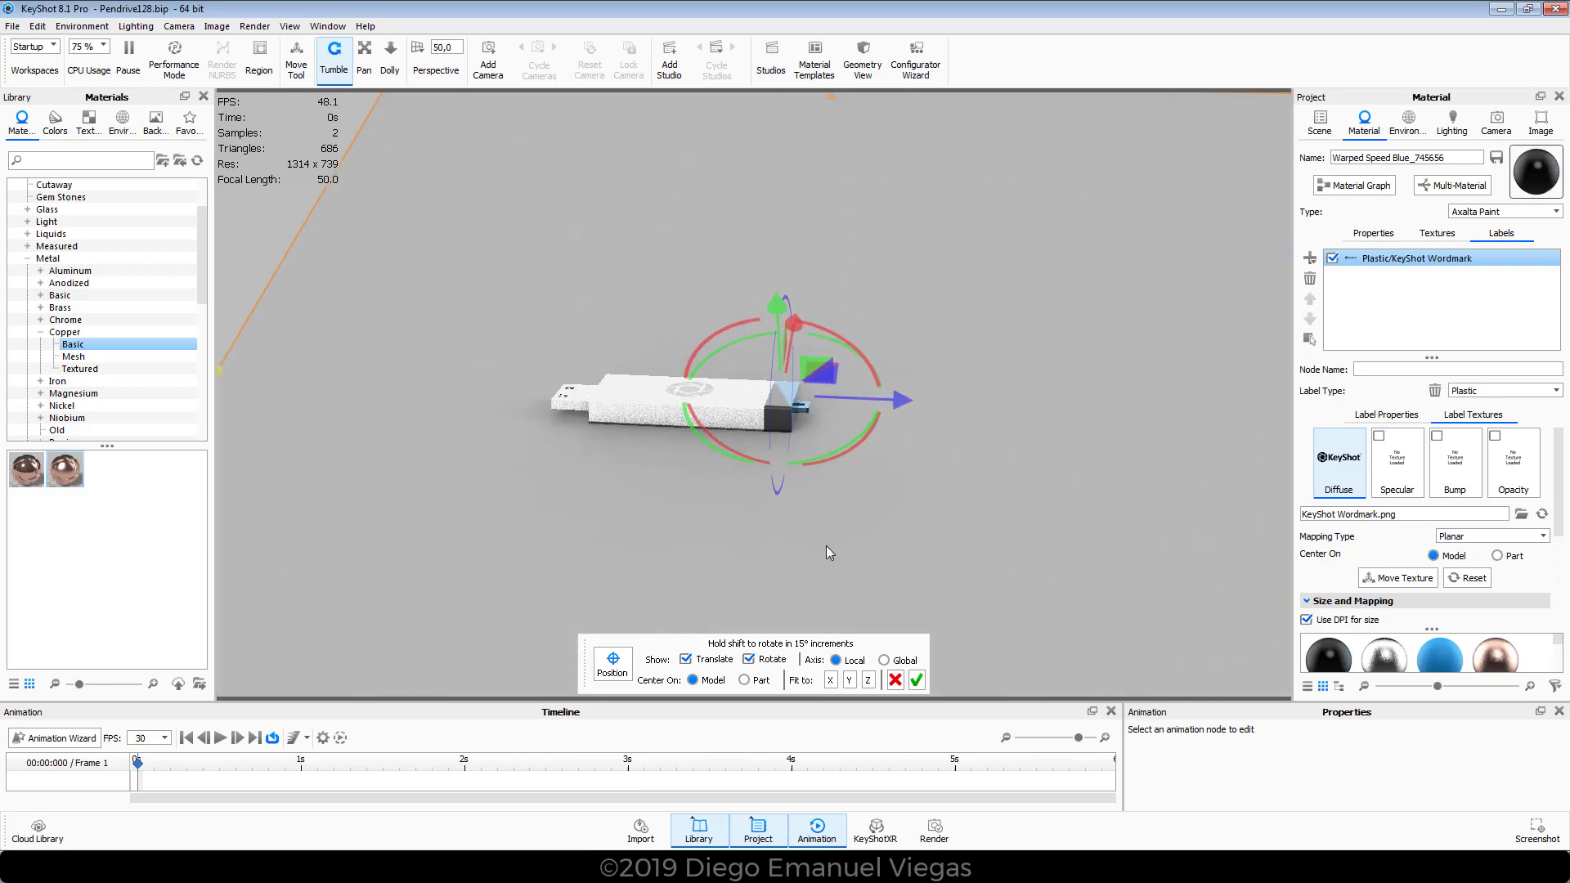
left_click(831, 681)
left_click(849, 683)
left_click(864, 685)
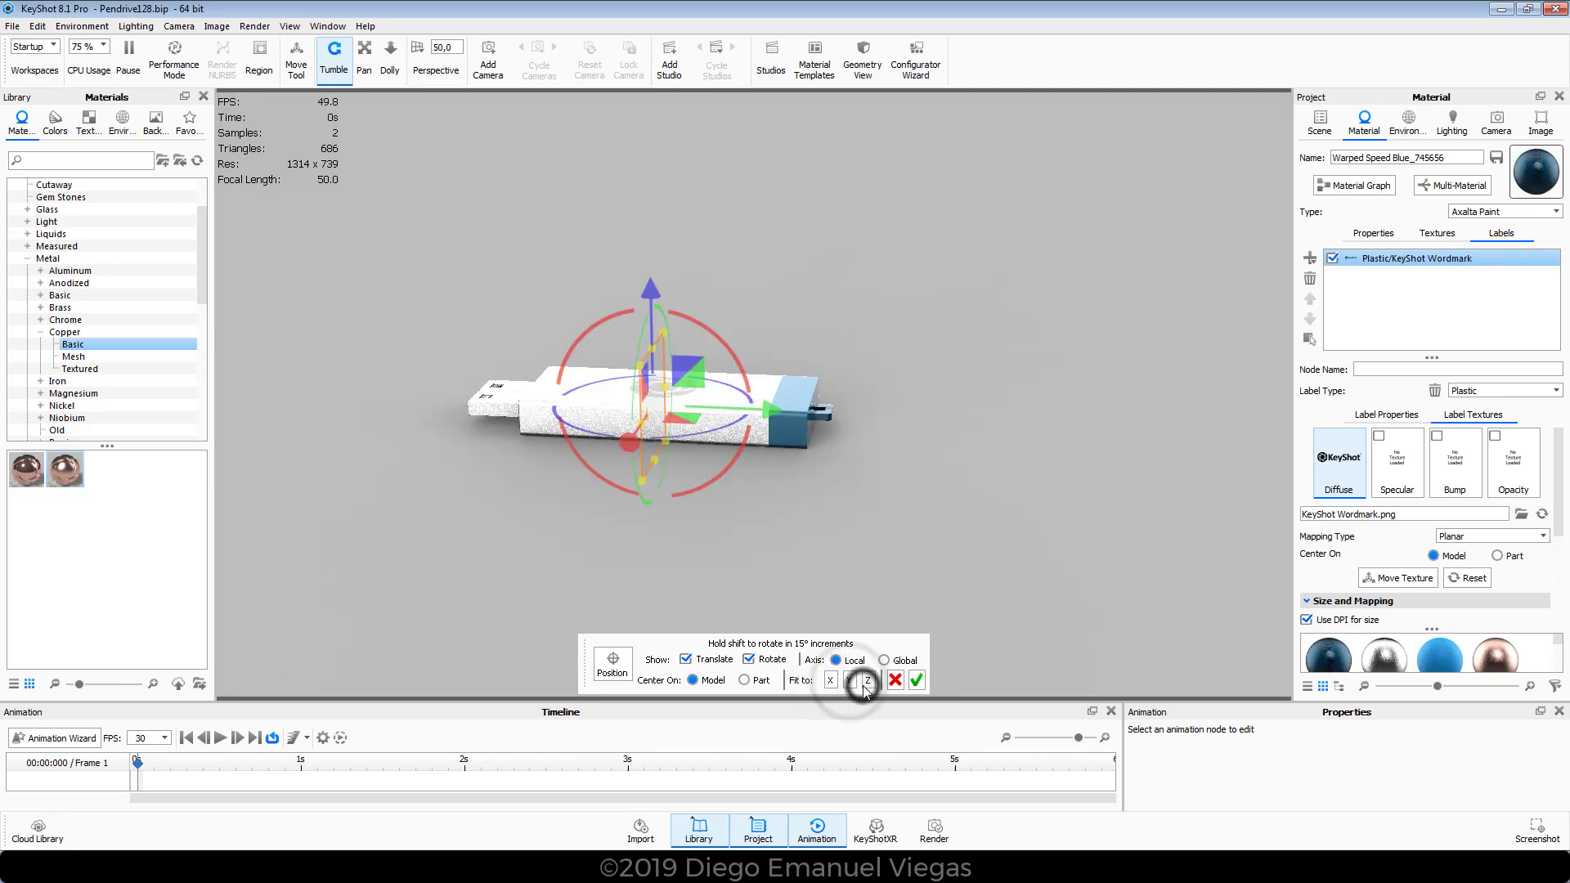
left_click(869, 683)
- Move the wordmark label onto the blue cap's upper face, scale it down to fit the face, and accept the placement
left_click_drag(736, 413, 885, 443)
left_click_drag(904, 537, 867, 563)
scroll(972, 546, "up", 7)
left_click_drag(863, 340, 893, 338)
left_click_drag(910, 421, 782, 442)
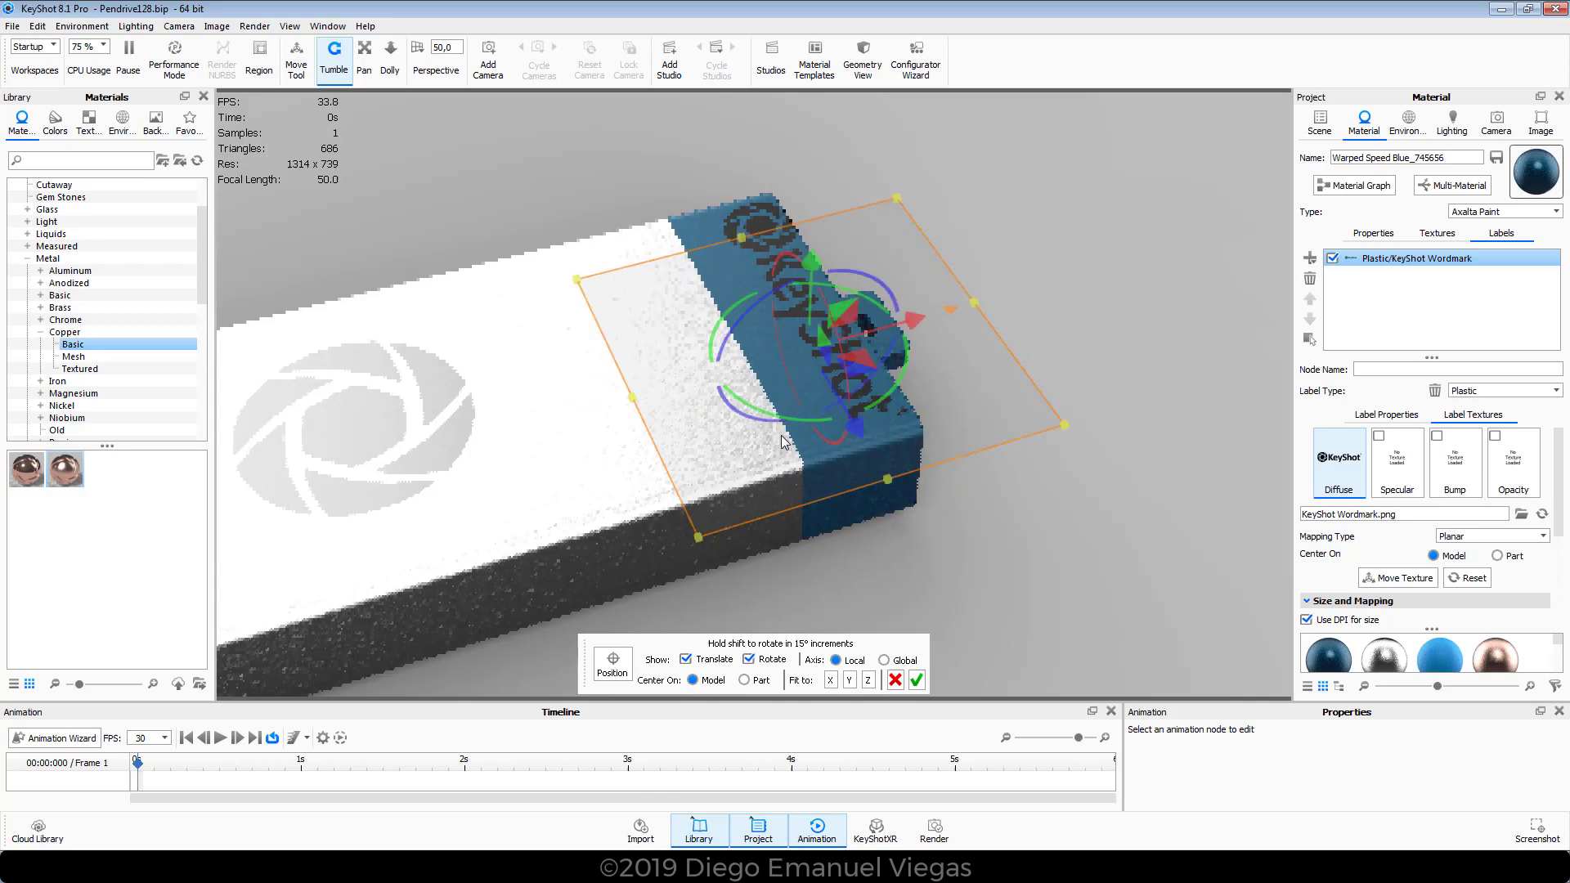
left_click_drag(1064, 425, 906, 351)
left_click_drag(784, 340, 837, 397)
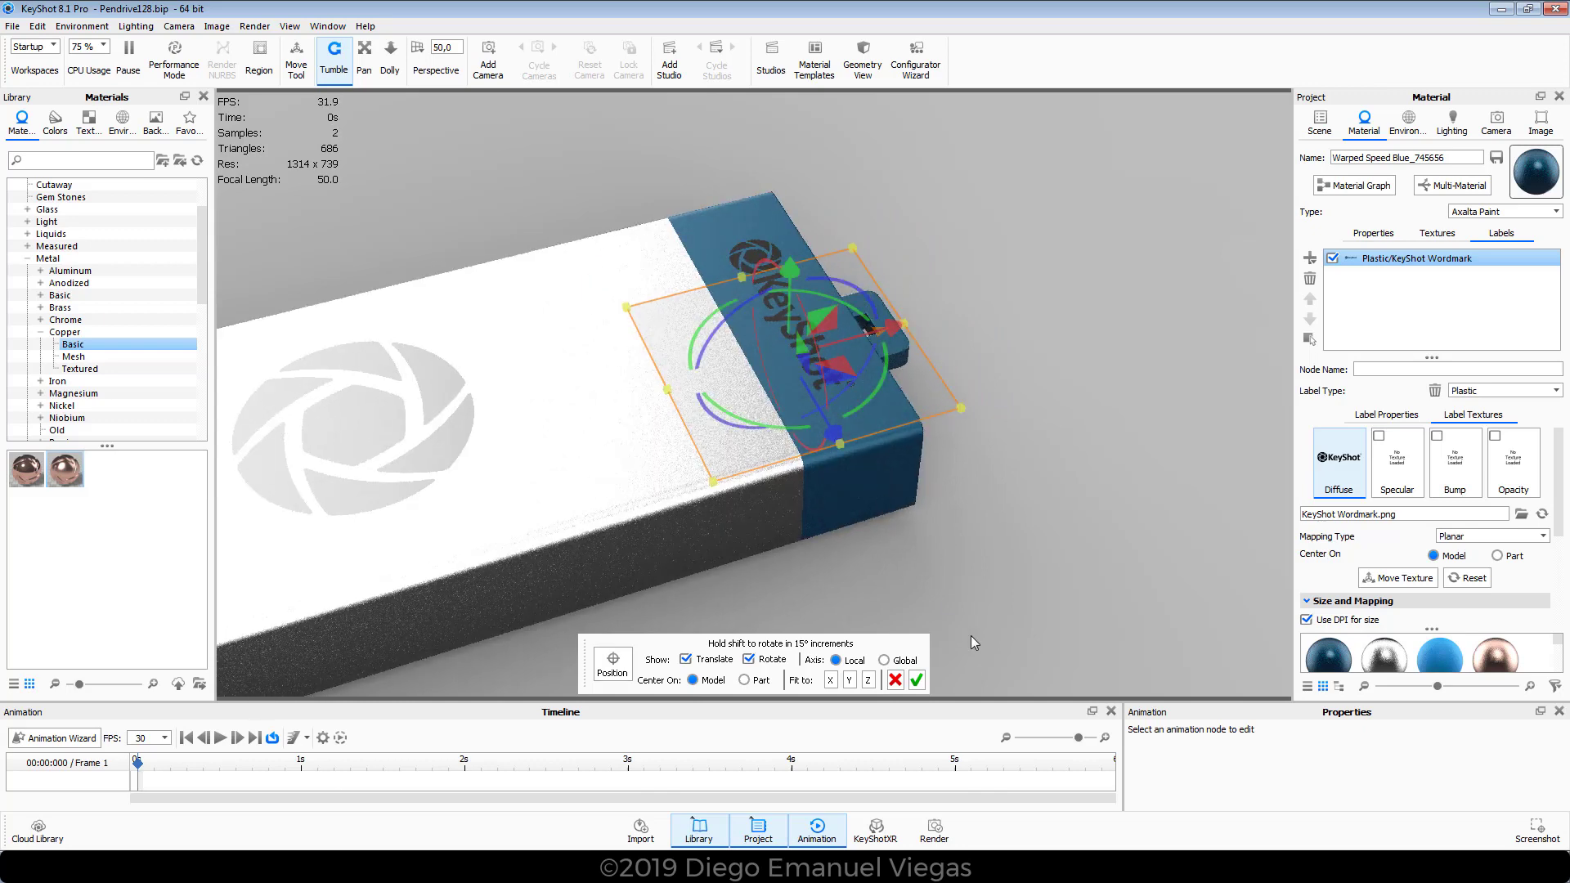
left_click(916, 679)
- Examine the placed wordmark on the blue cap up close and from a lower angle
mouse_move(1082, 528)
left_mouse_down()
mouse_move(761, 454)
mouse_move(936, 416)
mouse_move(1141, 470)
mouse_move(981, 434)
mouse_move(975, 463)
mouse_move(890, 483)
mouse_move(896, 533)
mouse_move(808, 472)
left_mouse_up()
scroll(883, 474, "down", 2)
scroll(870, 529, "up", 5)
scroll(808, 472, "down", 2)
scroll(899, 458, "up", 4)
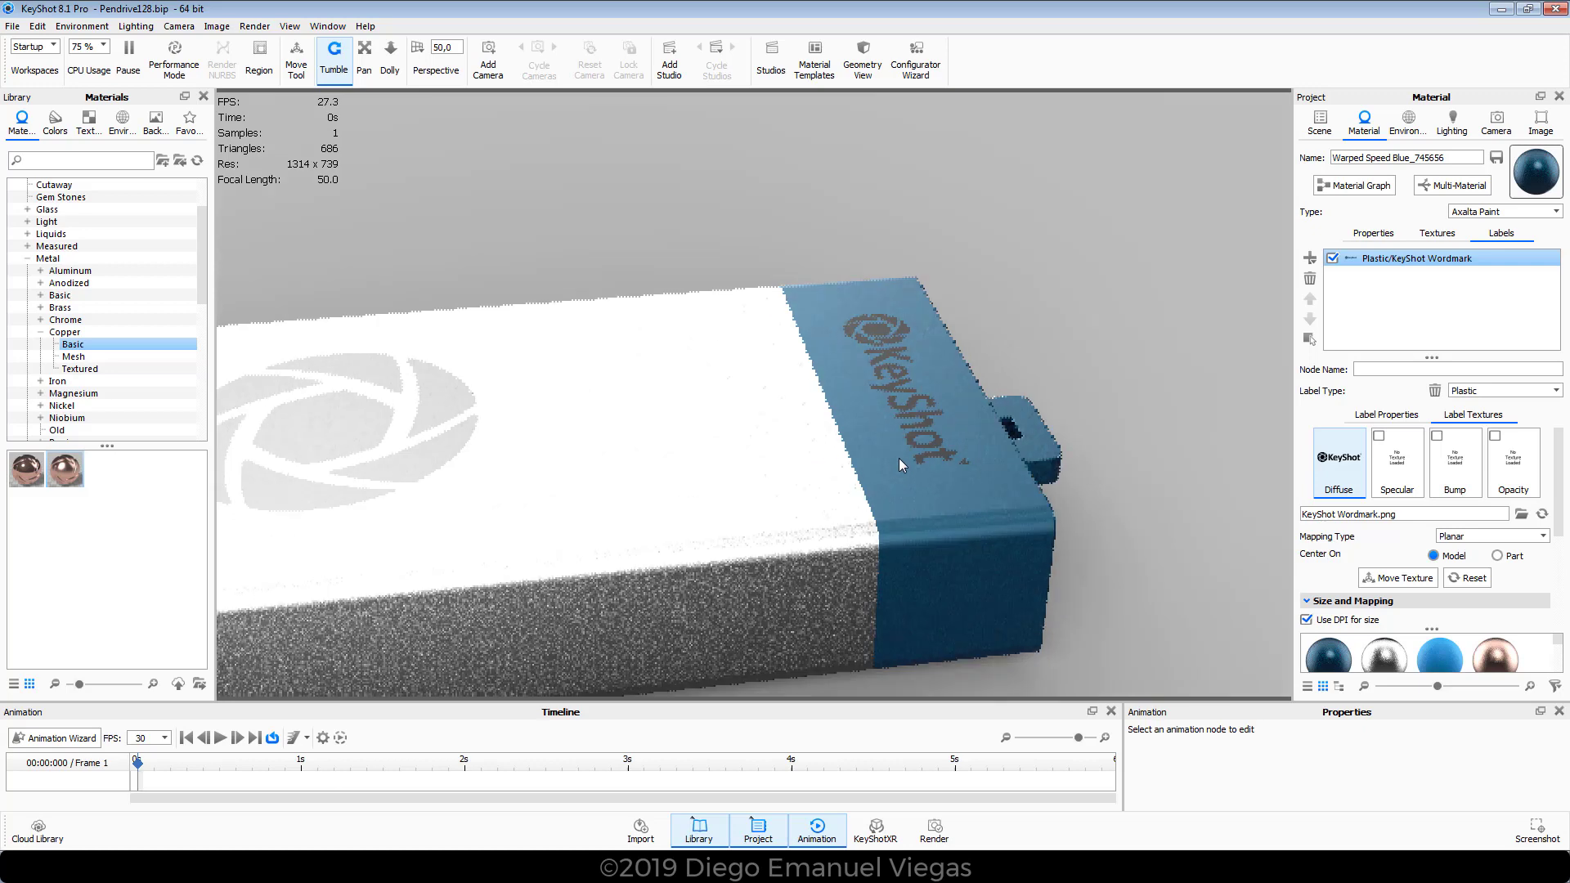
scroll(880, 318, "up", 3)
middle_click_drag(727, 311, 622, 262)
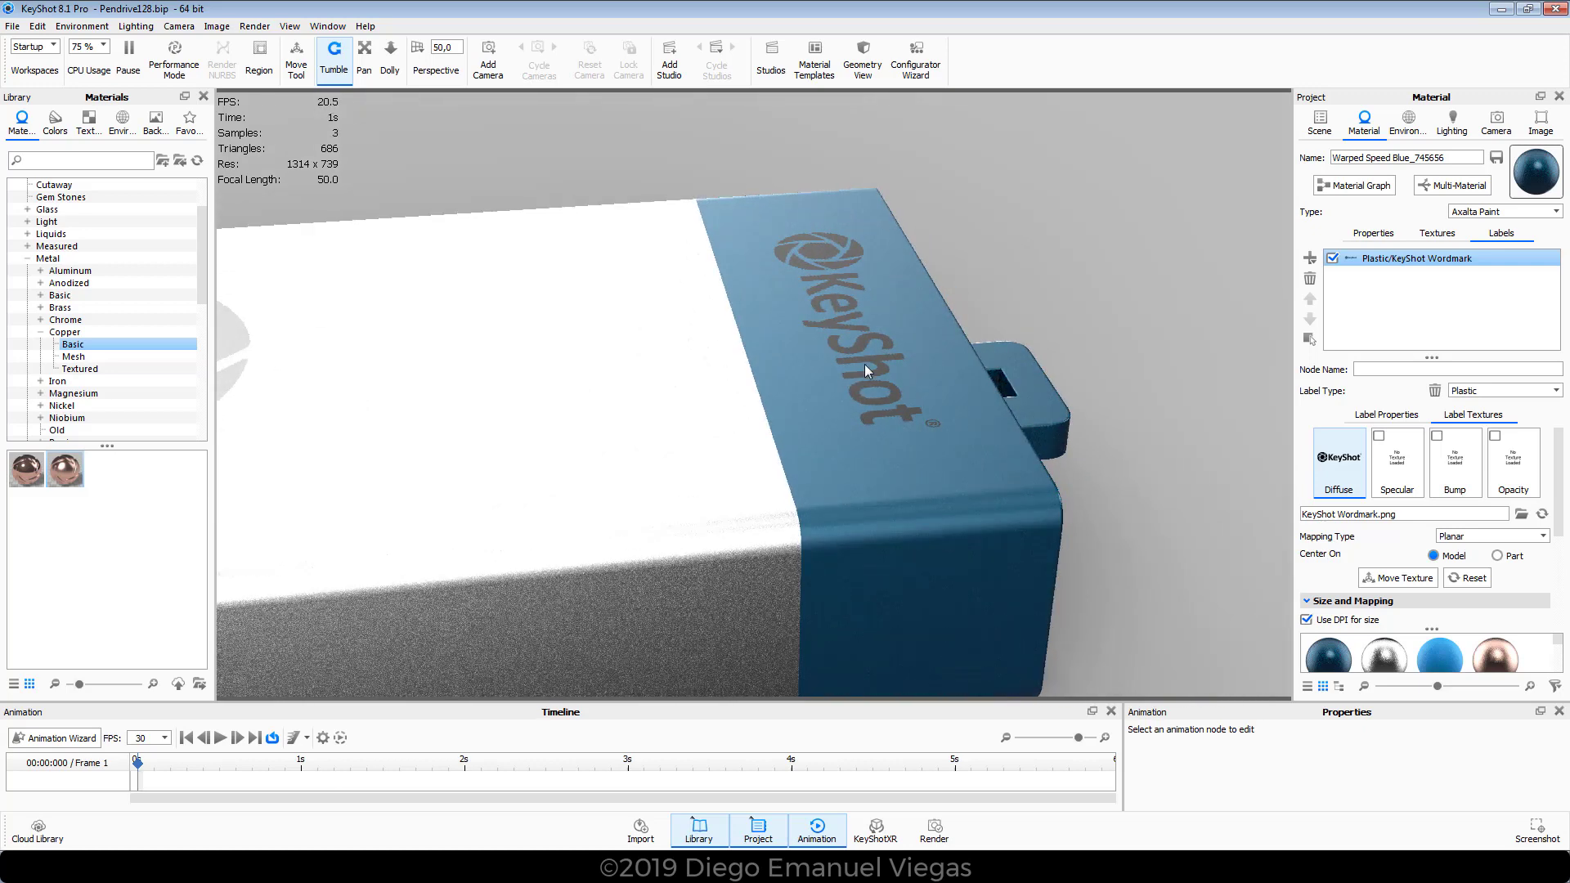
scroll(865, 365, "down", 2)
- Open the blue cap's material graph and place its window and nodes so all of them can be worked on
double_click(831, 312)
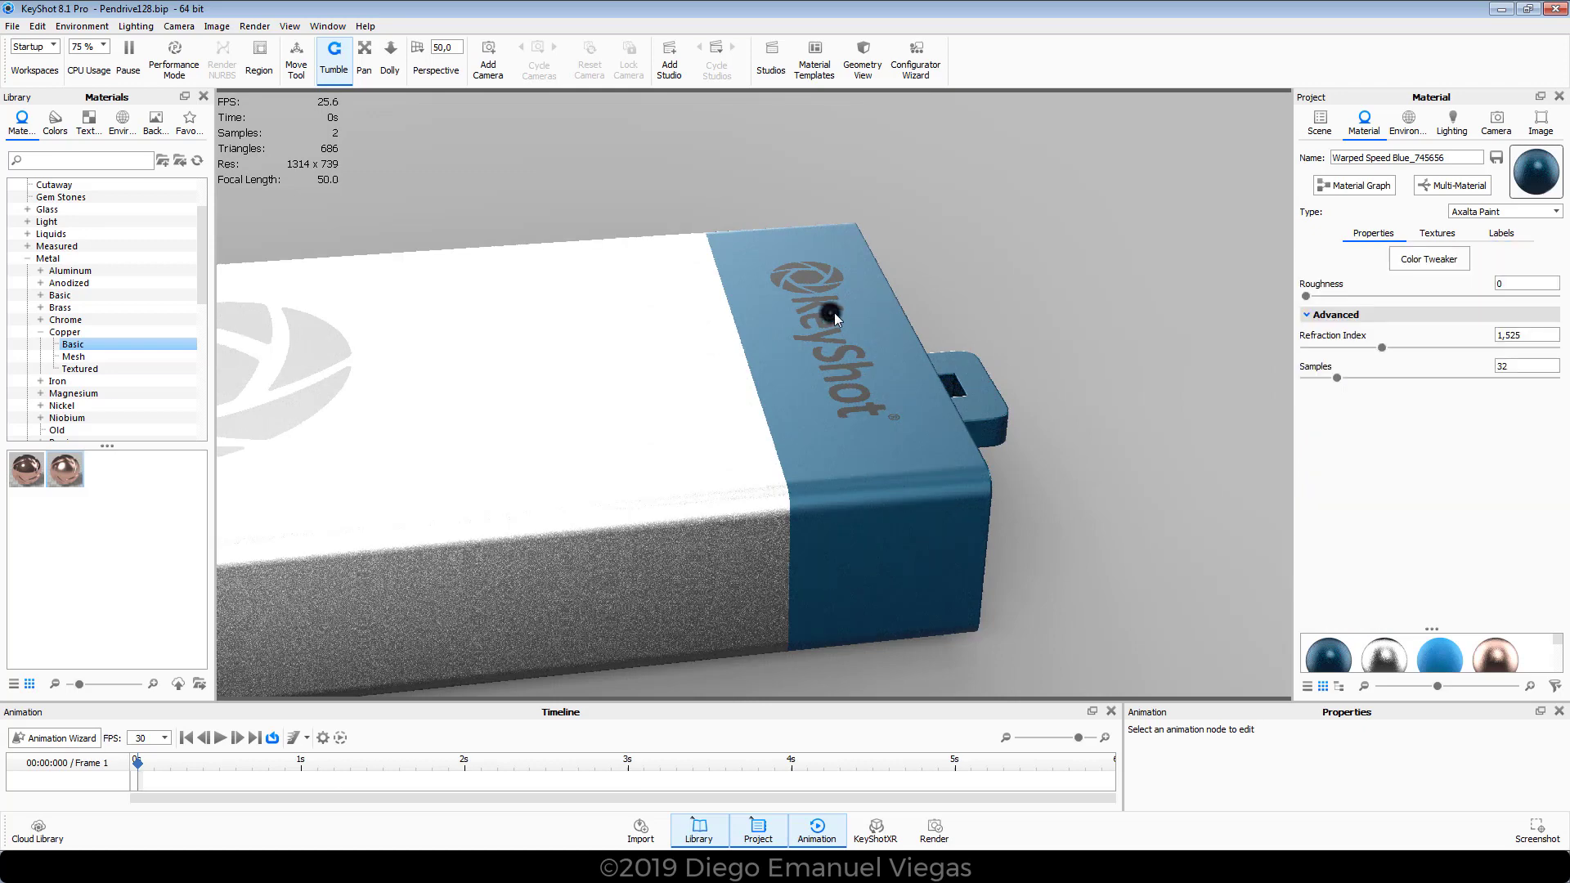
left_click(1355, 186)
left_click_drag(234, 122, 1052, 99)
left_click_drag(607, 394, 640, 444)
scroll(632, 483, "up", 3)
scroll(632, 482, "down", 2)
mouse_move(886, 81)
left_mouse_down()
mouse_move(824, 502)
mouse_move(877, 110)
left_mouse_up()
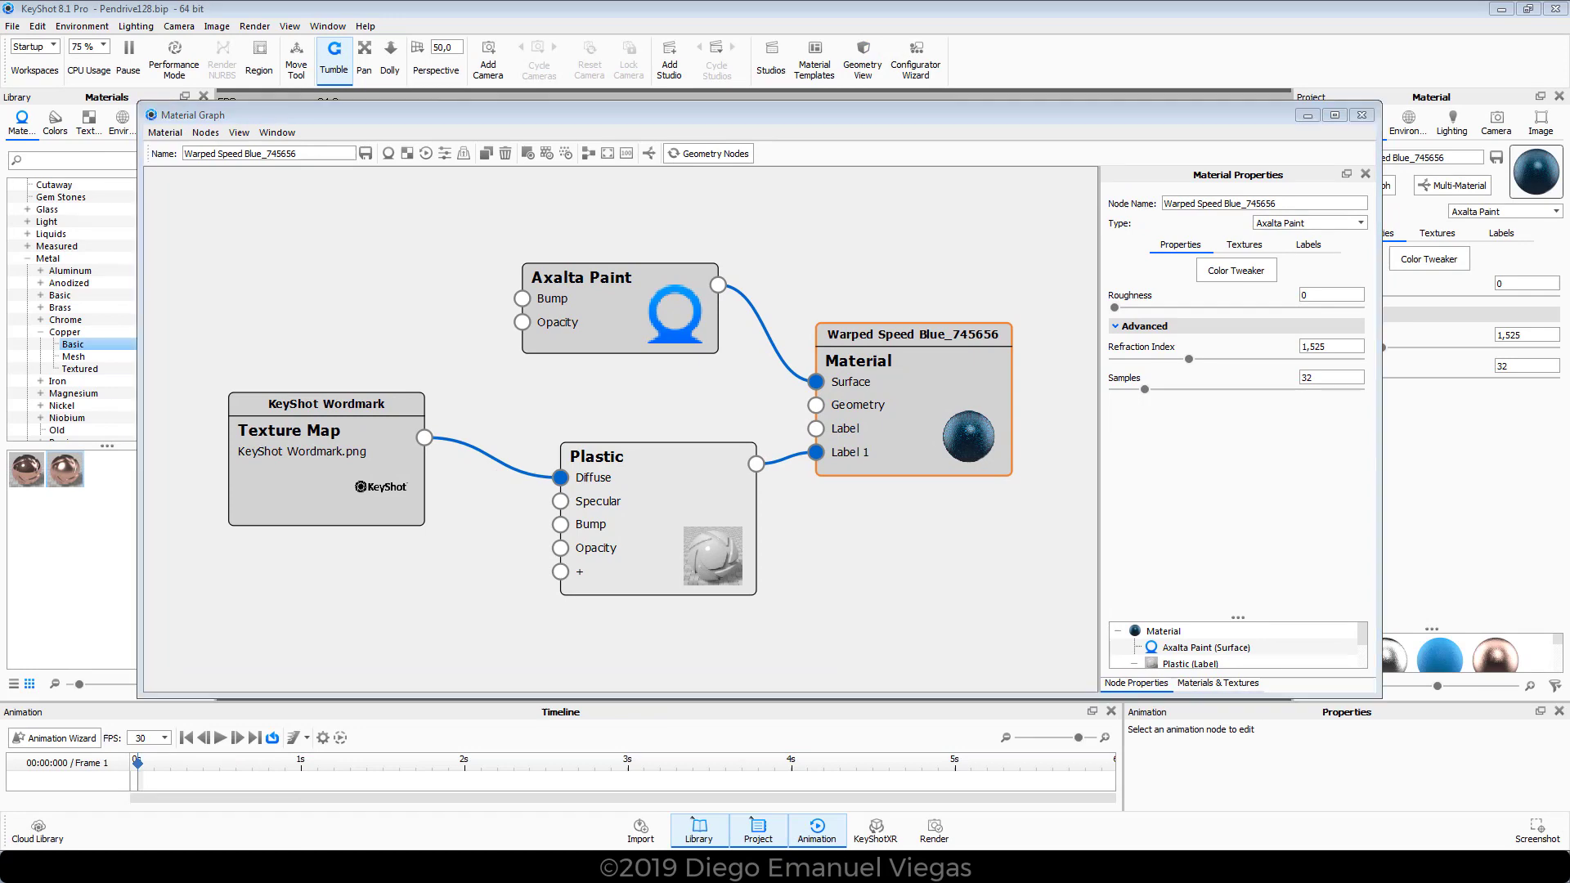
- Switch to Windows Explorer, select KeyShot Wordmark Bump.png and place the window clear of the graph's texture nodes
key("alt+Tab")
left_click_drag(450, 121, 1055, 134)
left_click(646, 529)
left_click(793, 558)
left_click(657, 552)
left_click_drag(747, 146, 1146, 277)
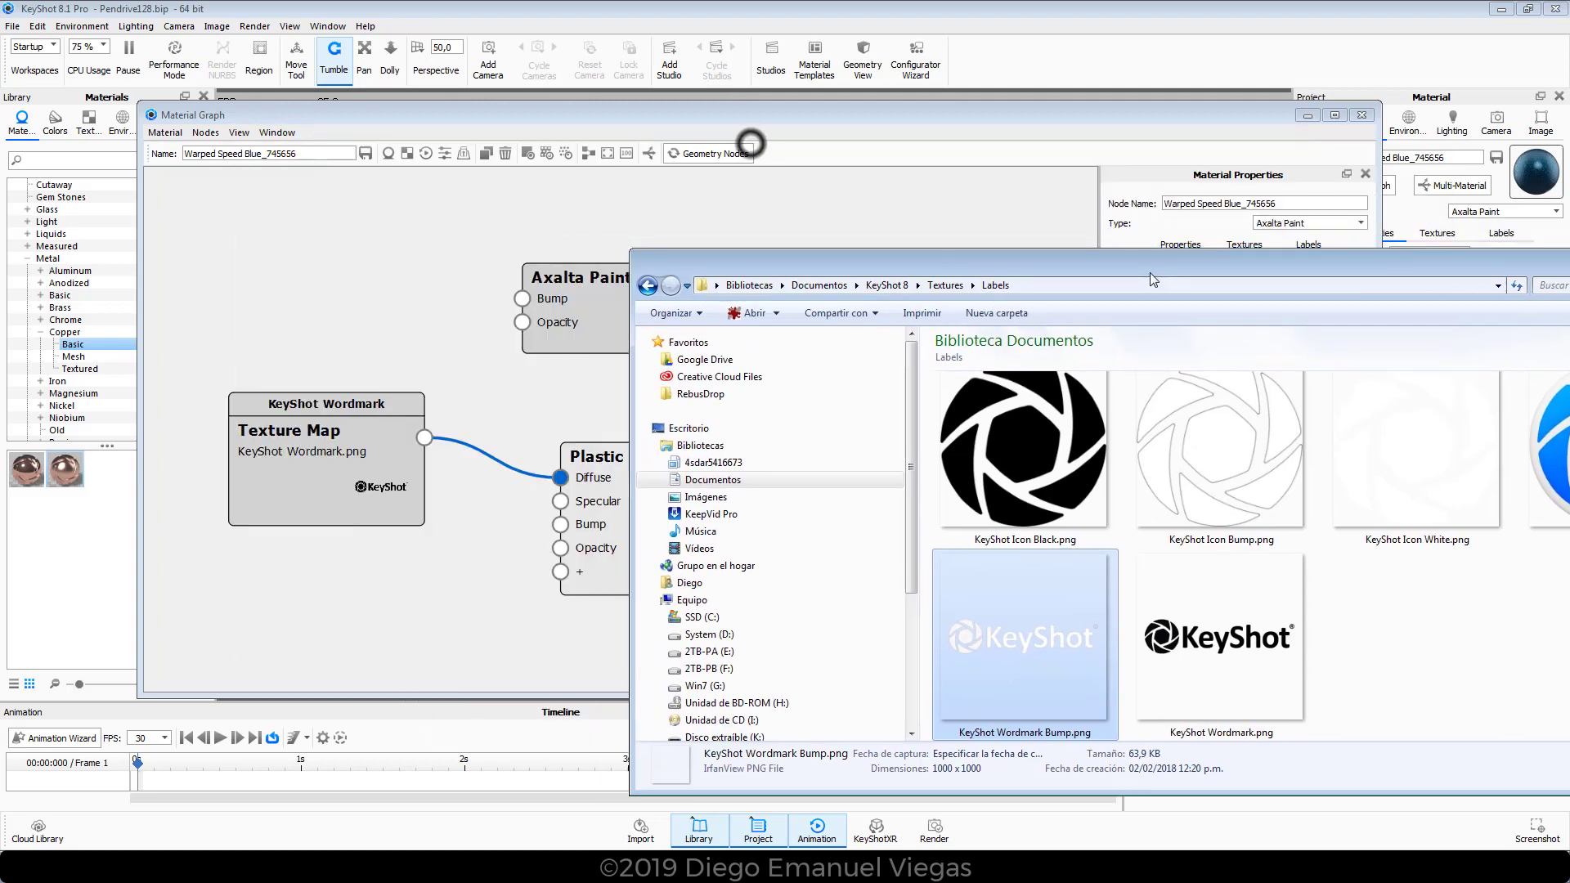
- Add KeyShot Wordmark Bump.png to the graph, connect it to the Plastic label's Bump input, and inspect the relief on the cap
left_click_drag(1018, 631, 429, 610)
left_click_drag(502, 649, 333, 601)
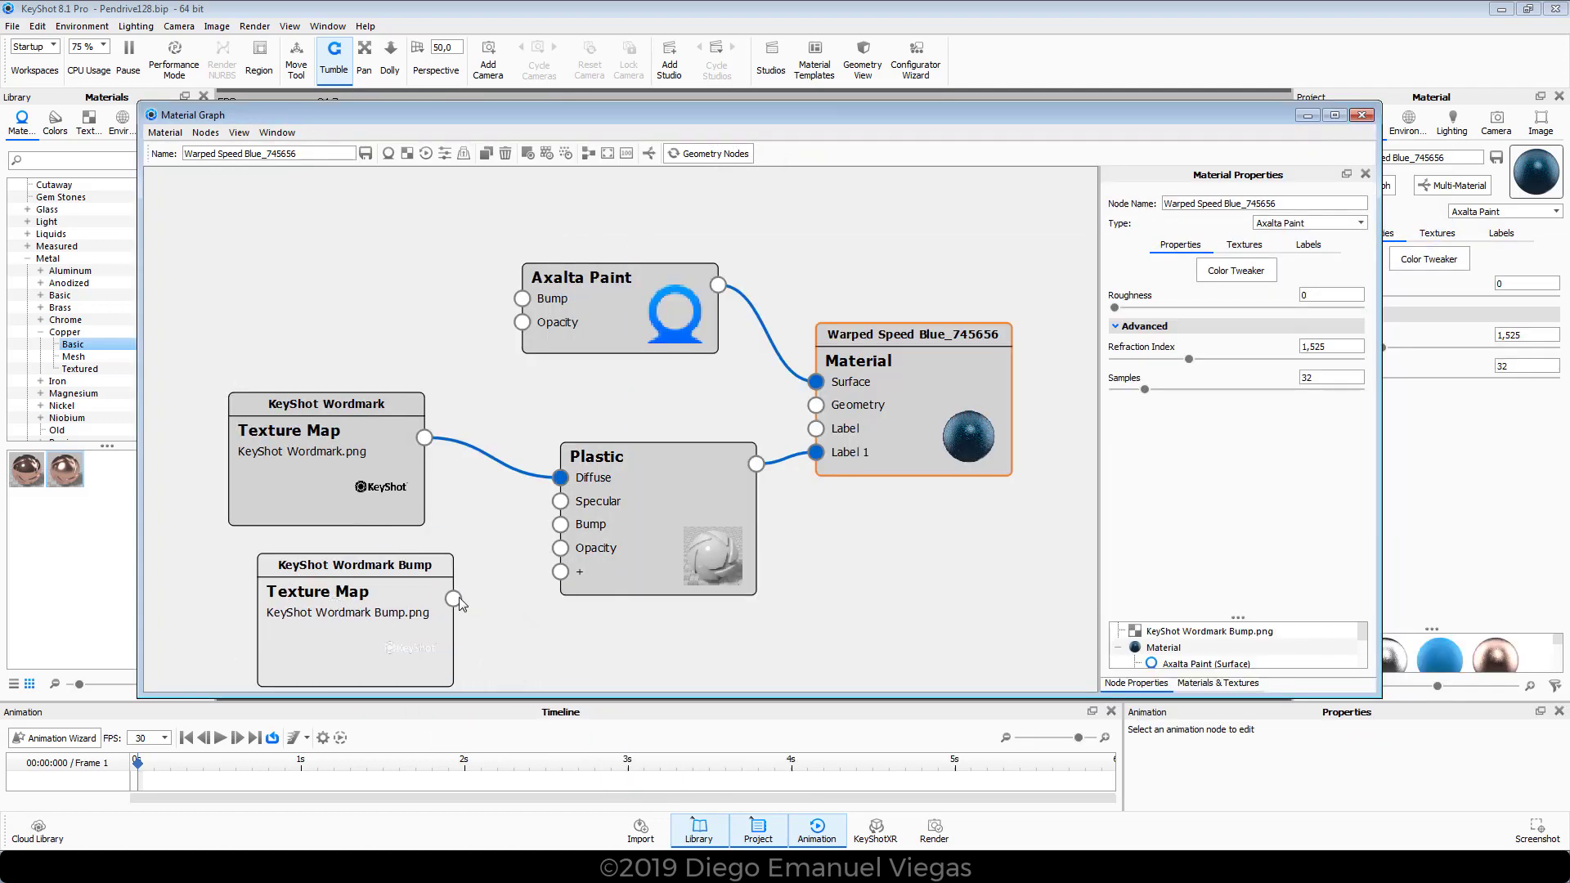
left_click_drag(564, 533, 561, 525)
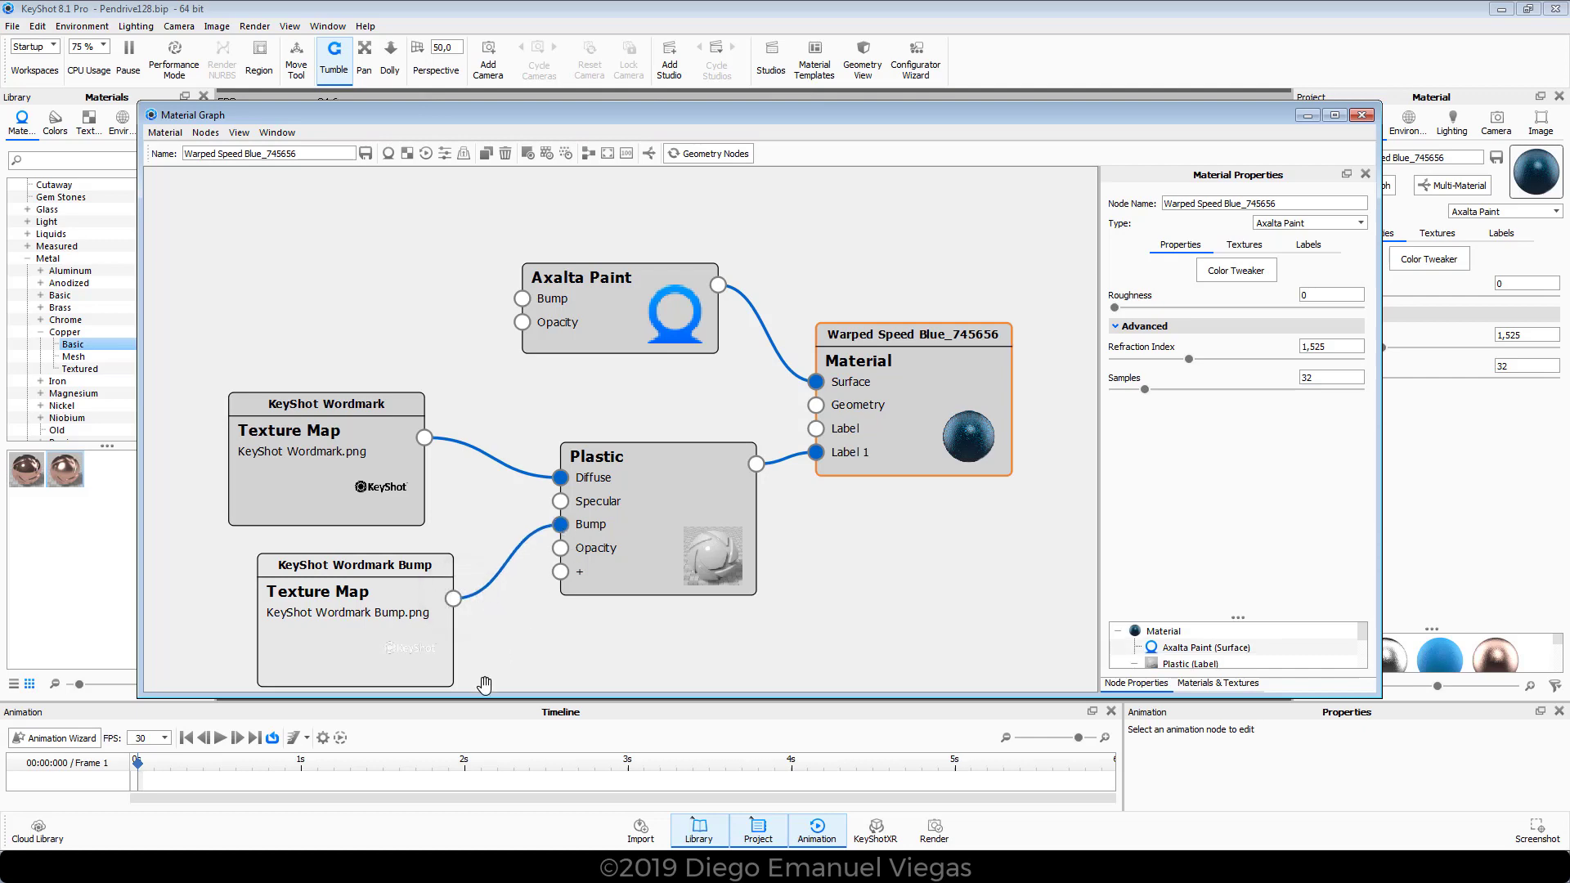
left_click_drag(1096, 113, 939, 445)
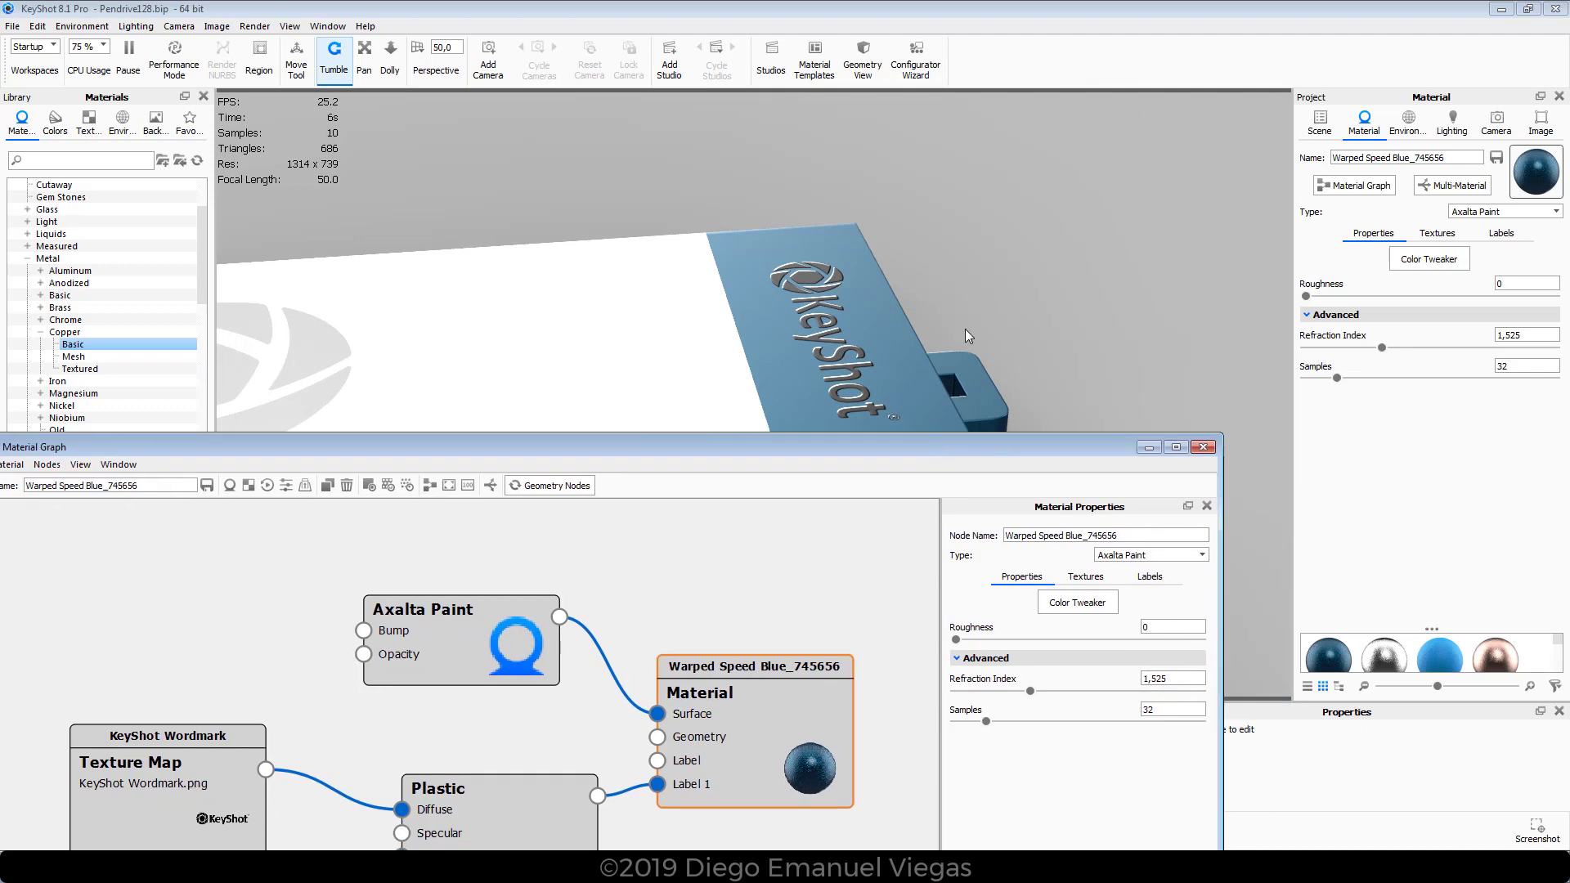
left_click_drag(1035, 317, 952, 358)
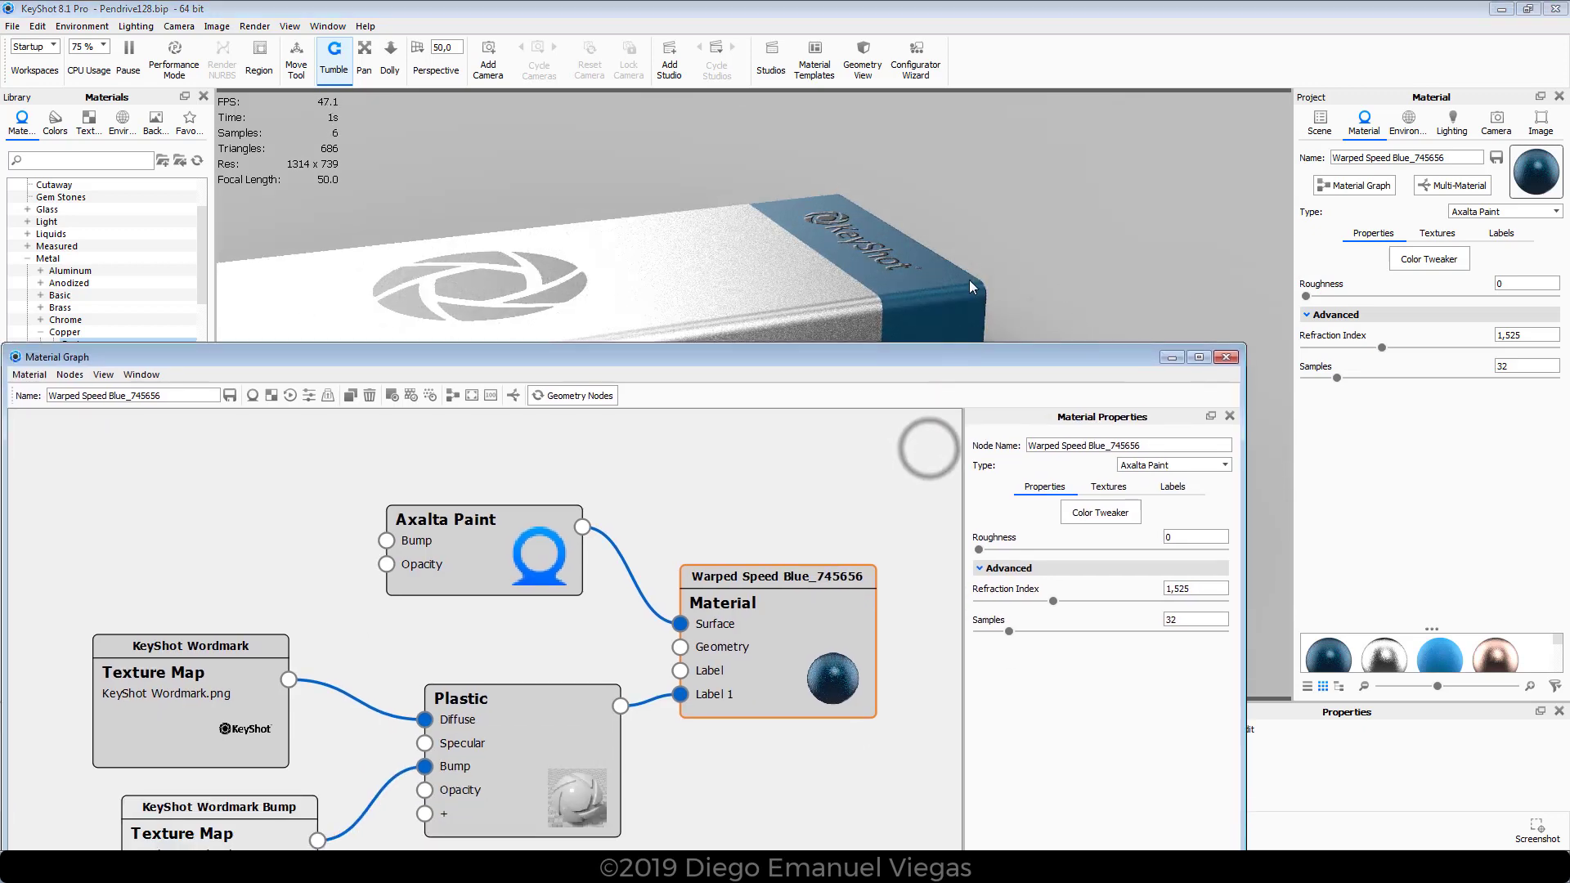
- Set the KeyShot Wordmark Bump texture's Bump Height to -1 and inspect the engraved wordmark on the cap
left_click_drag(689, 367, 652, 247)
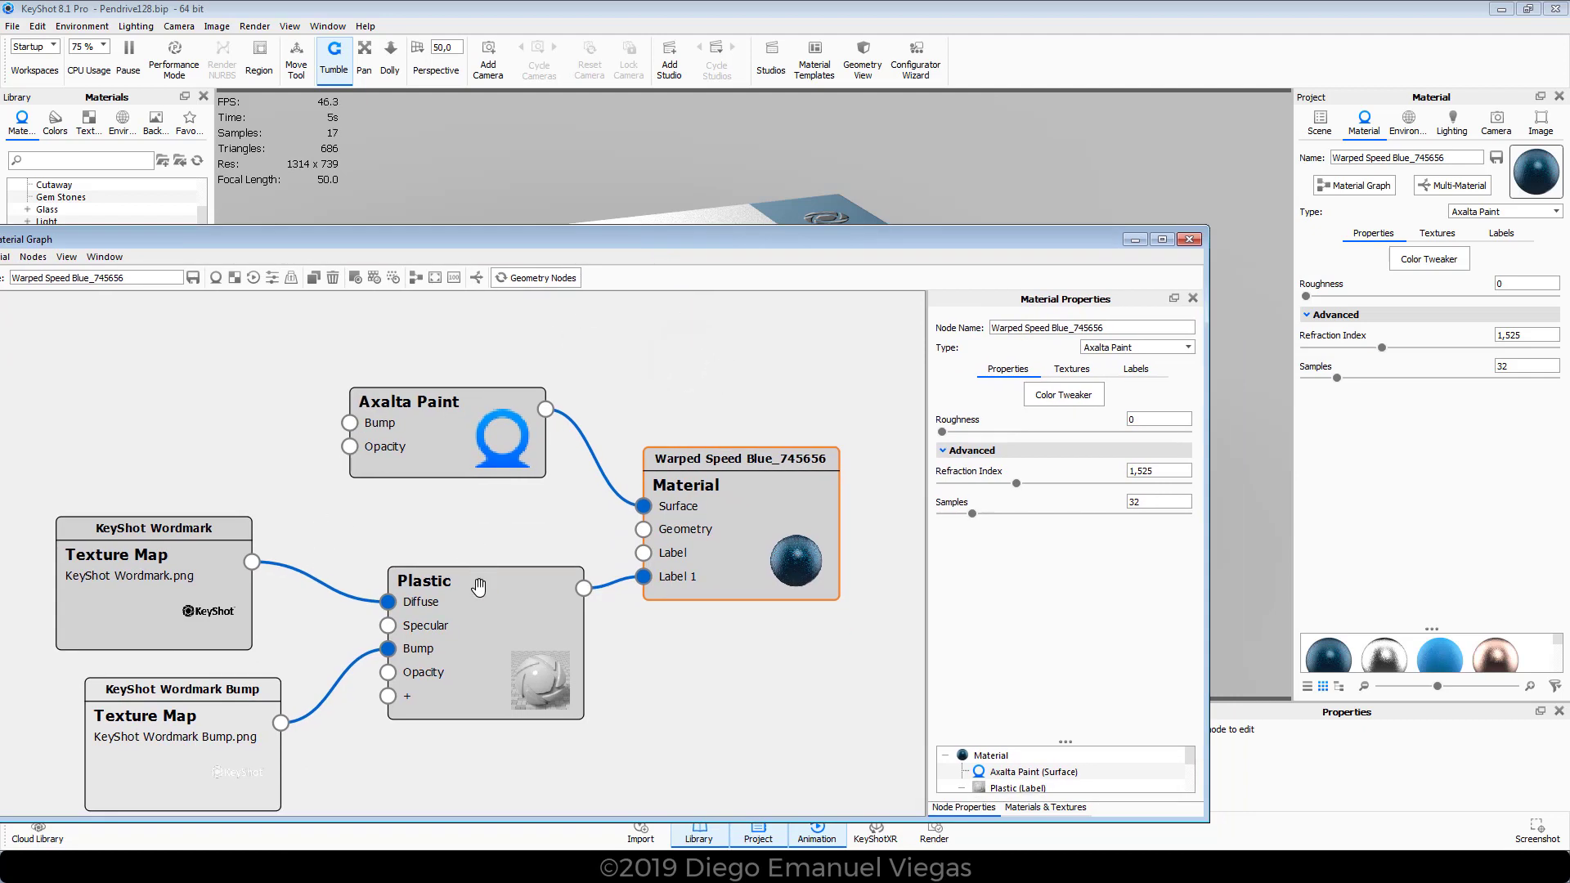
left_click(193, 716)
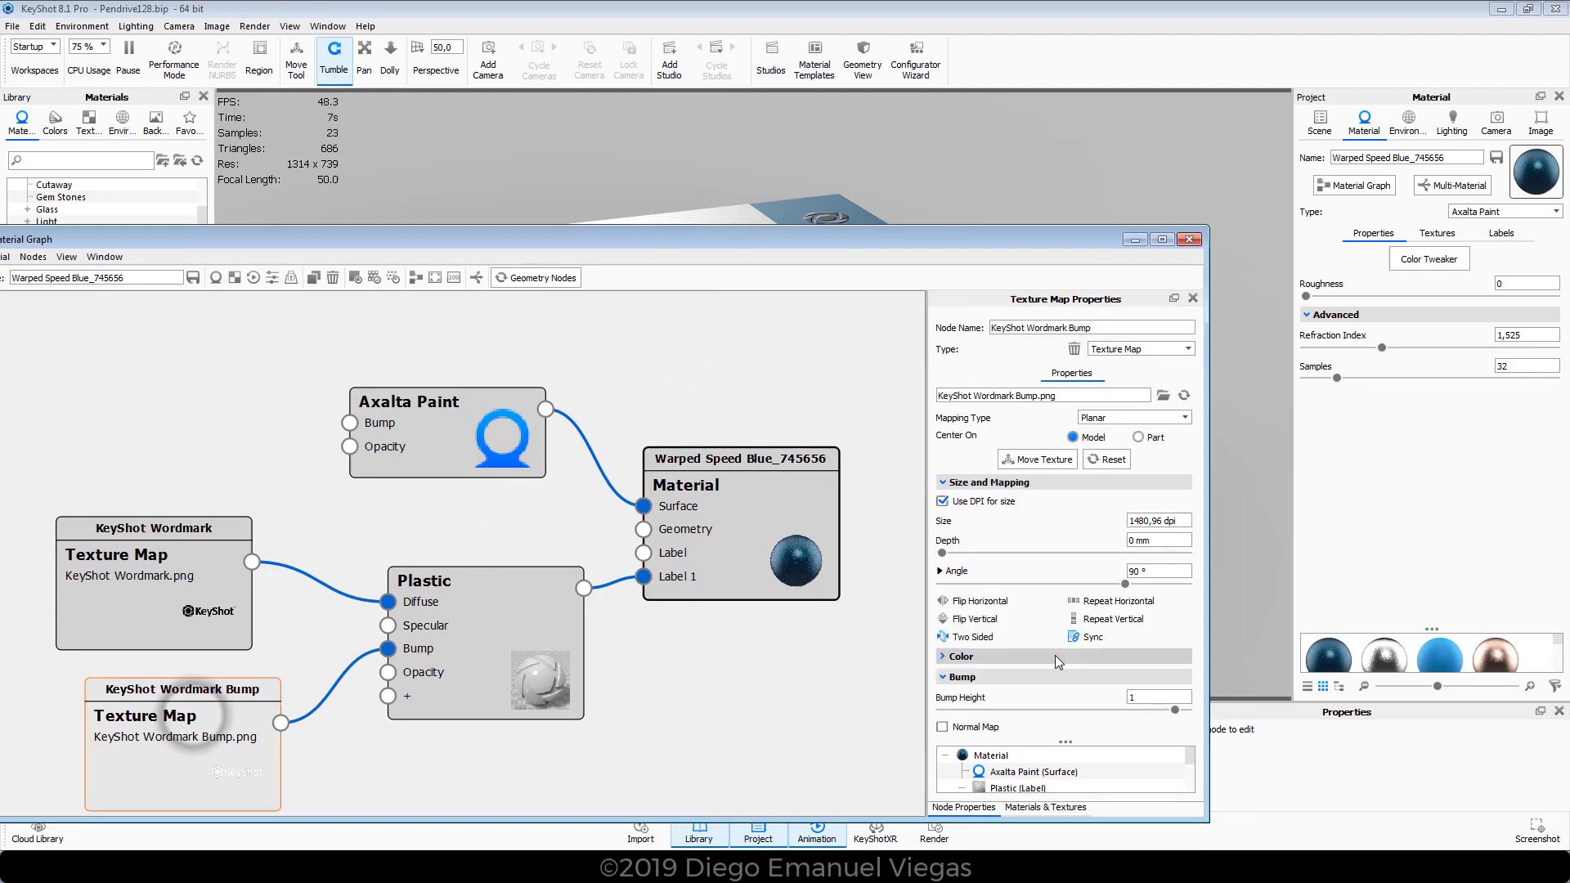
left_click_drag(147, 705, 132, 699)
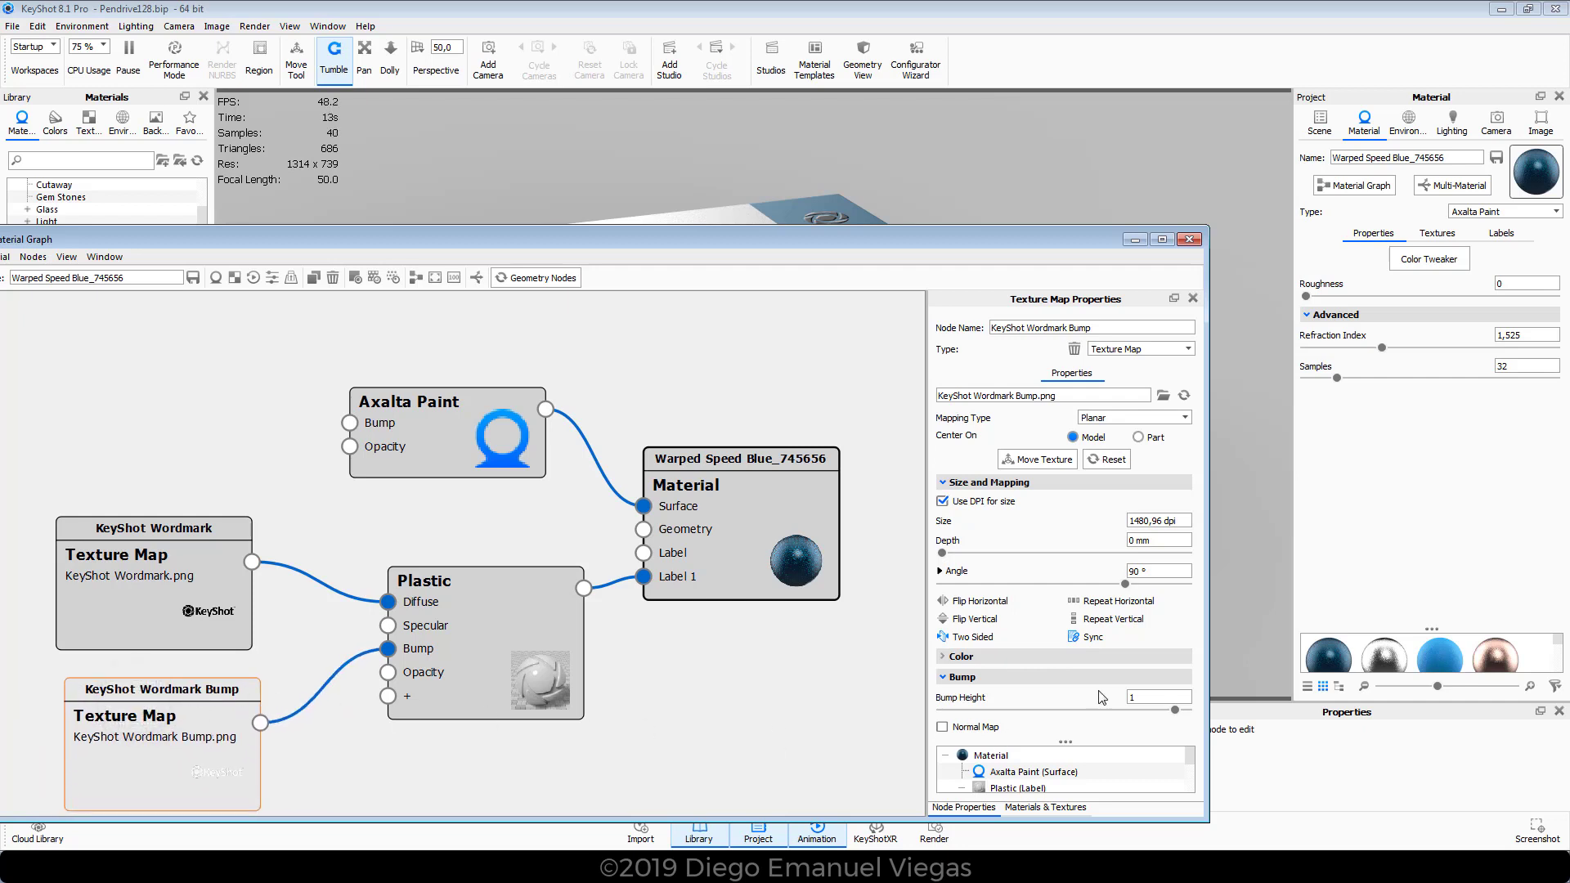
left_click_drag(1028, 246, 410, 113)
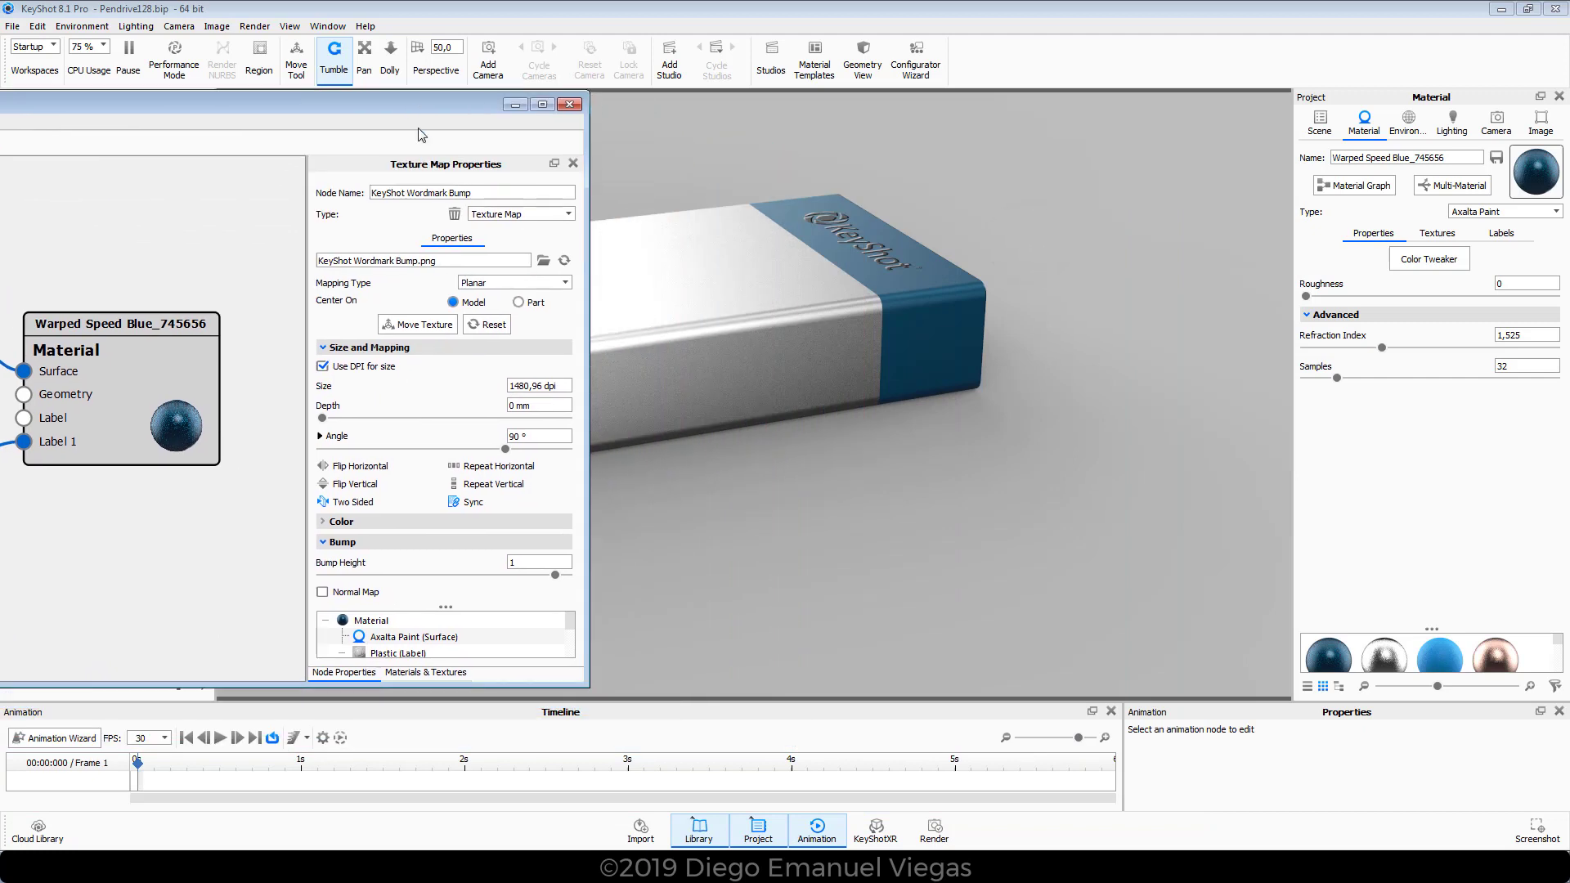
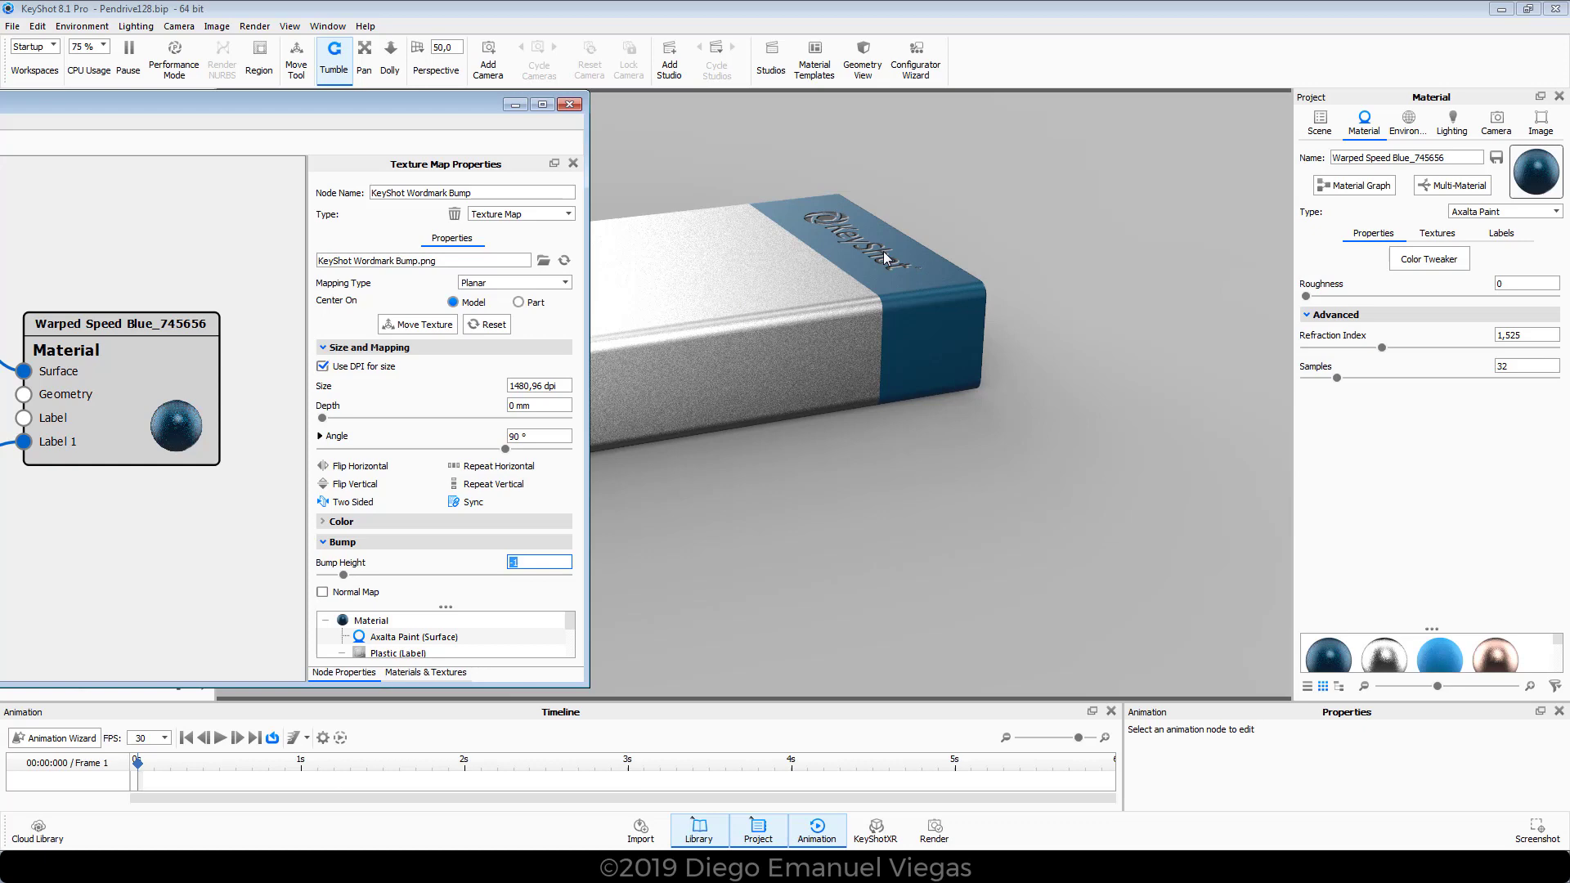
left_click_drag(940, 253, 632, 496)
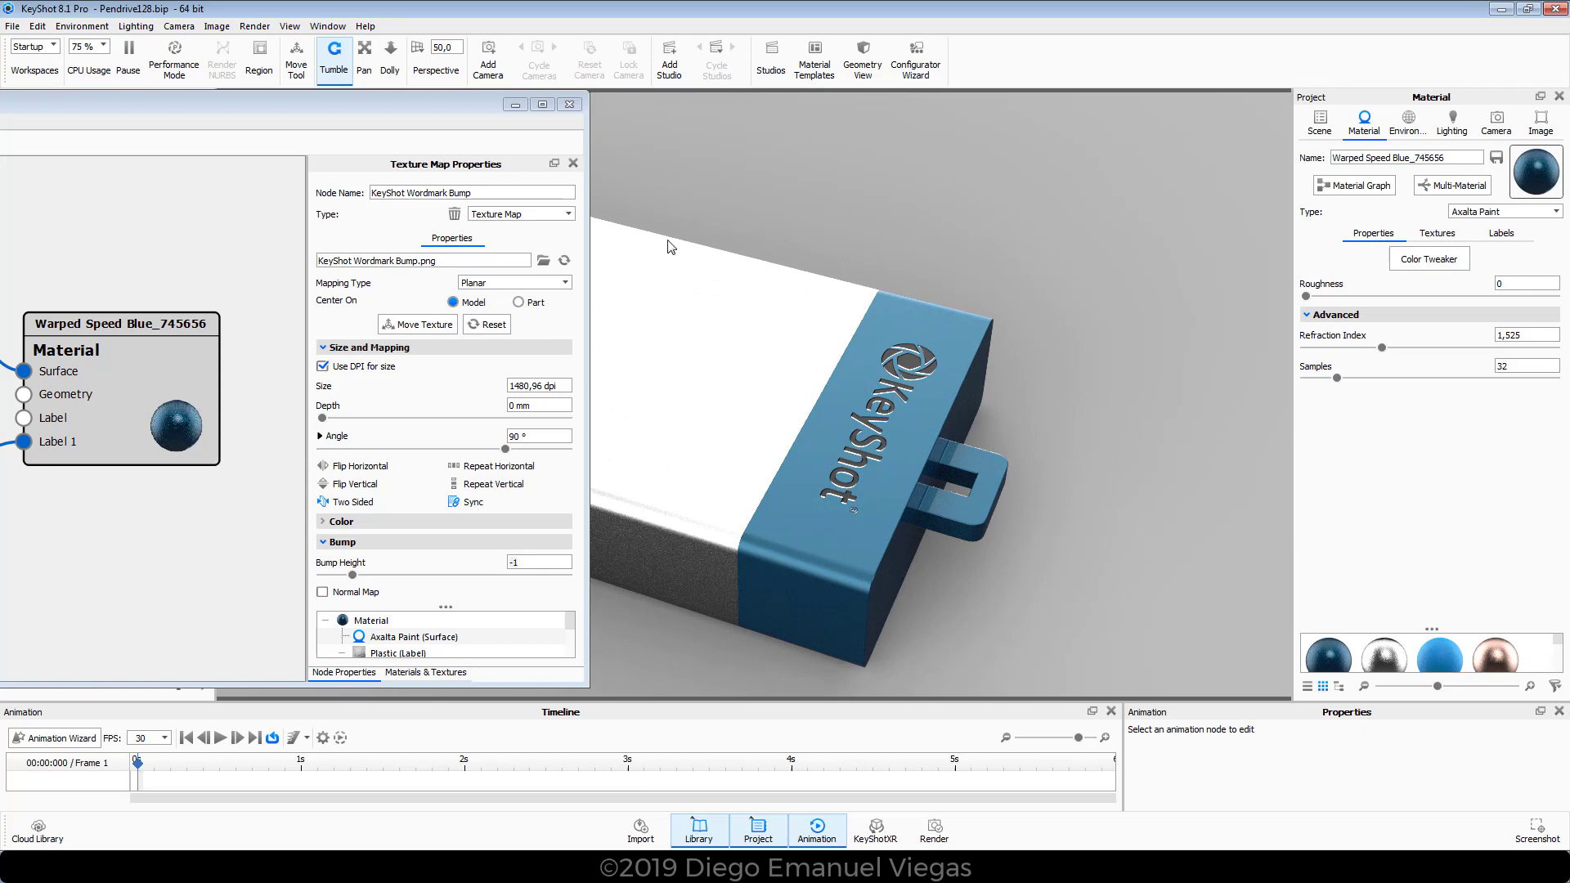
- Auto-arrange the cap's material graph, move the Axalta Paint node up and line up the two texture map nodes
double_click(458, 107)
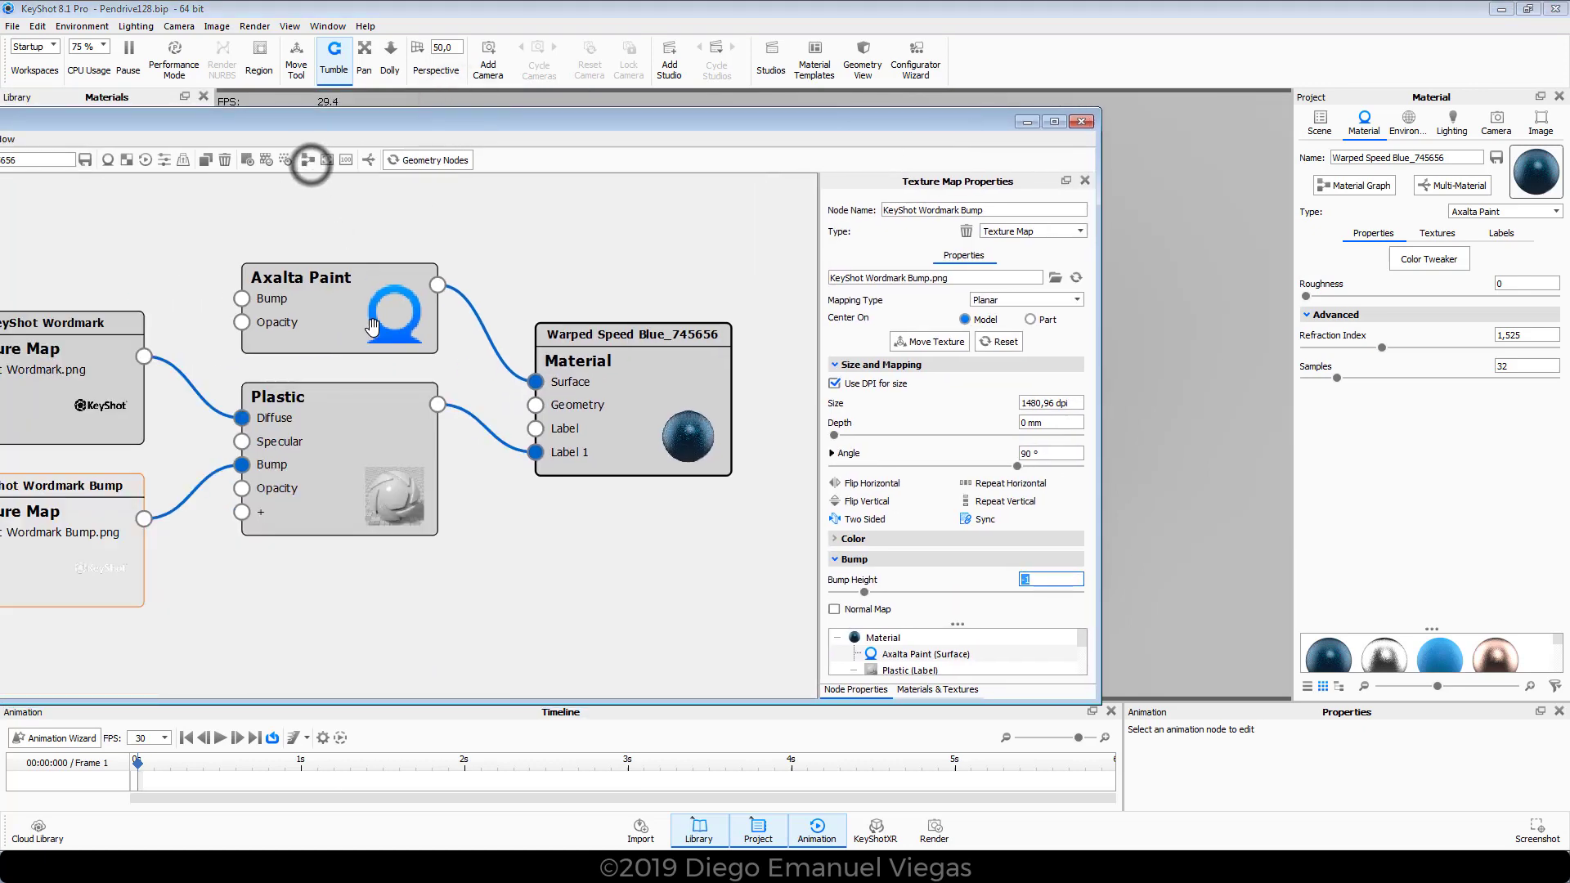
left_click(307, 160)
double_click(616, 122)
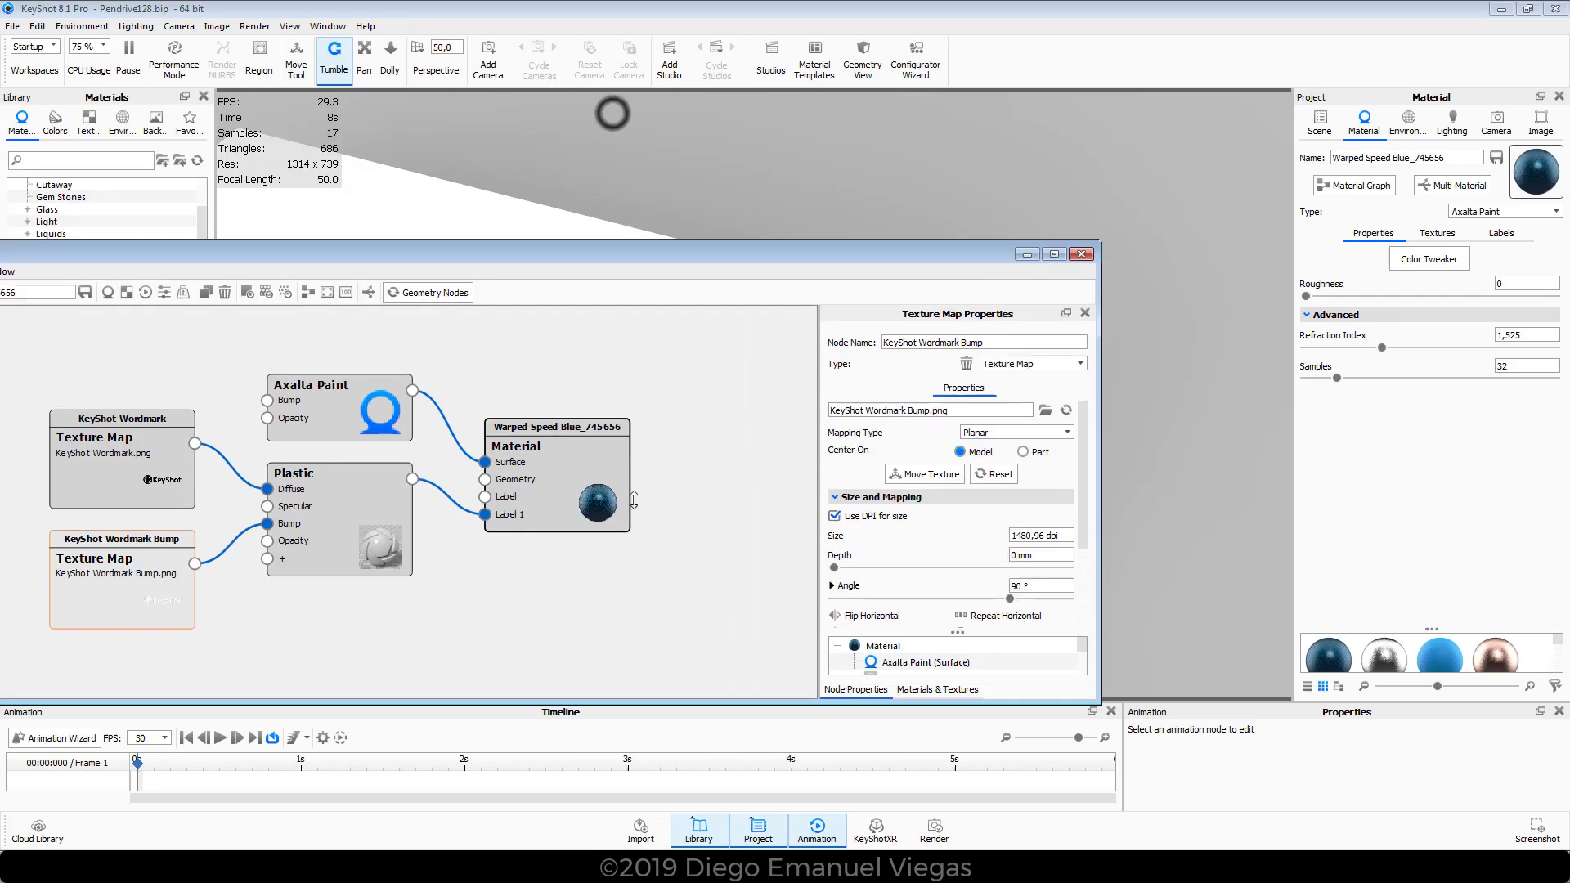
left_click_drag(338, 398, 348, 372)
left_click_drag(107, 447, 94, 442)
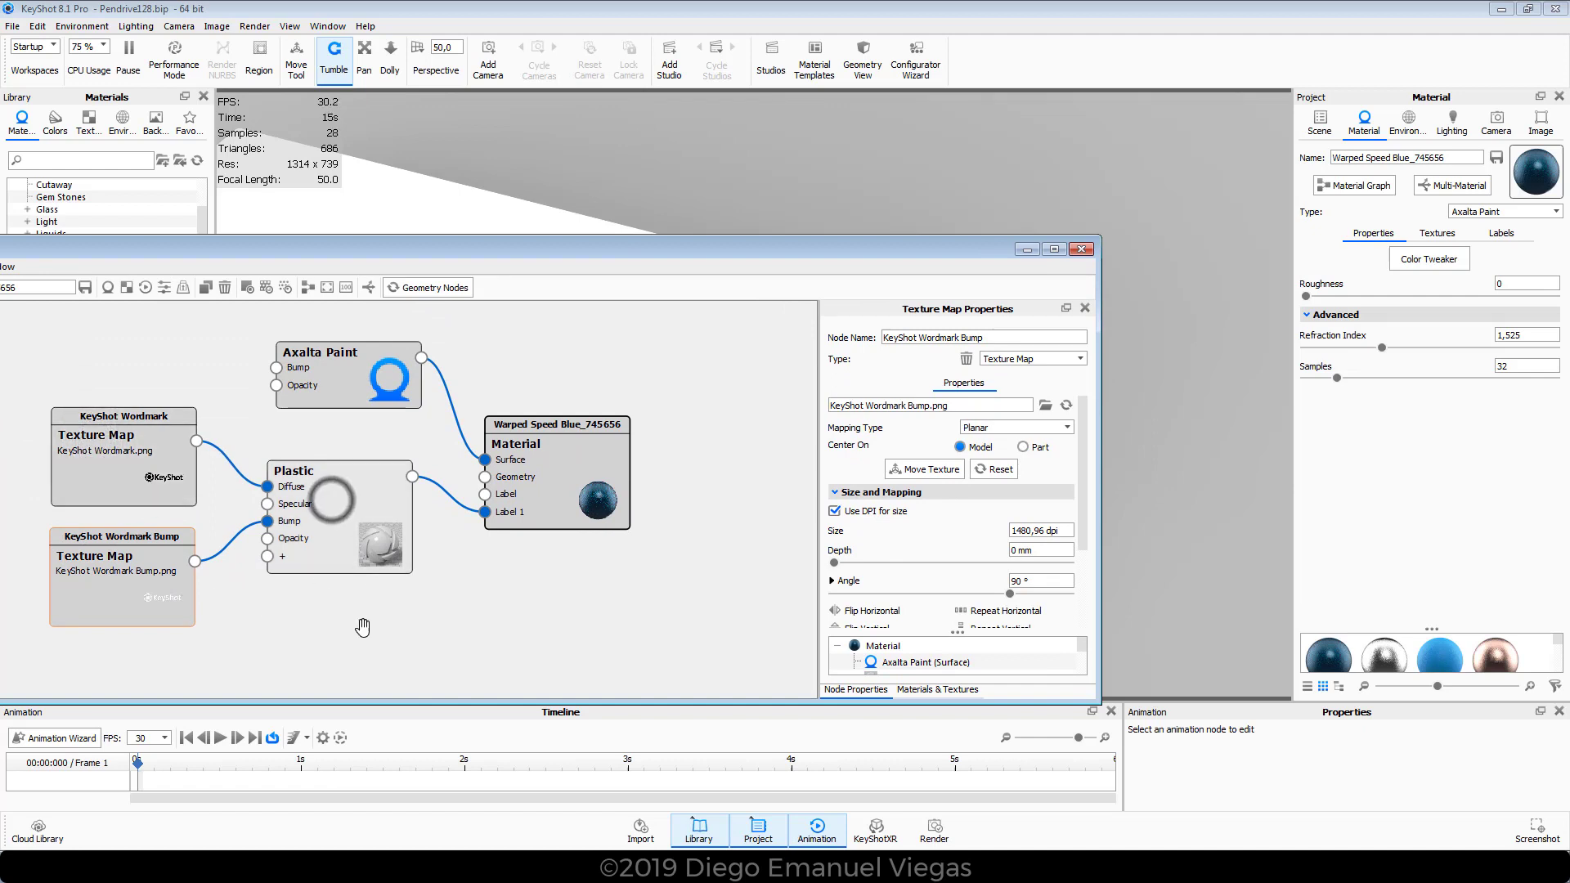
left_click_drag(106, 573, 109, 573)
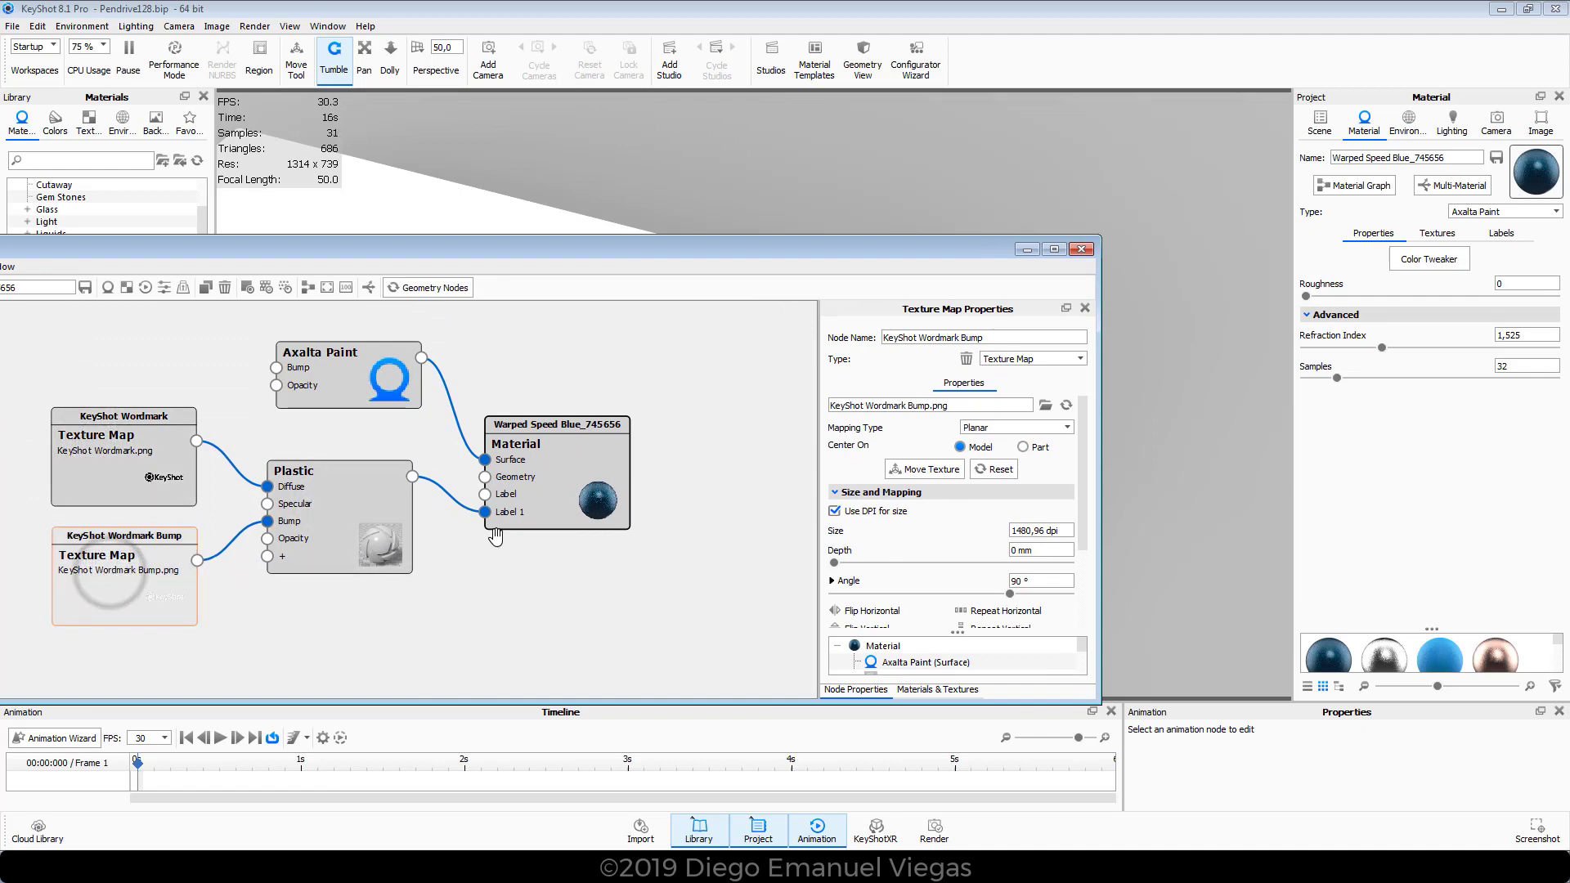
- Close the material graph and frame the whole pendrive in a three-quarter view
left_click(1081, 250)
left_click_drag(1080, 245, 489, 455)
left_click_drag(852, 473, 822, 531)
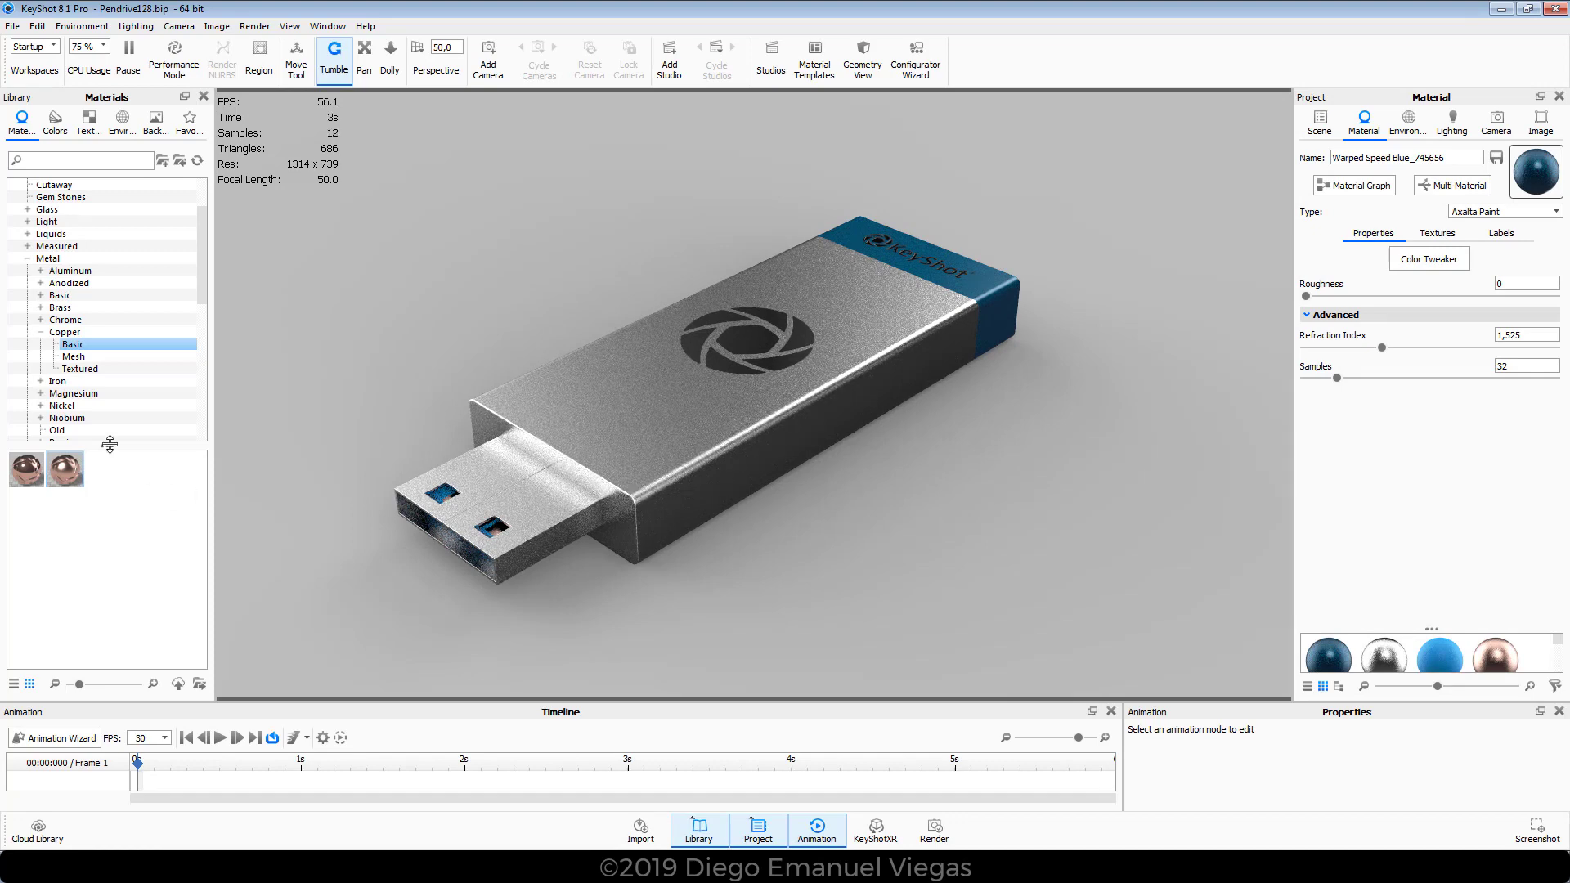
- Collapse the Copper materials, switch the library to Textures and open the project's Environment settings
scroll(119, 374, "up", 2)
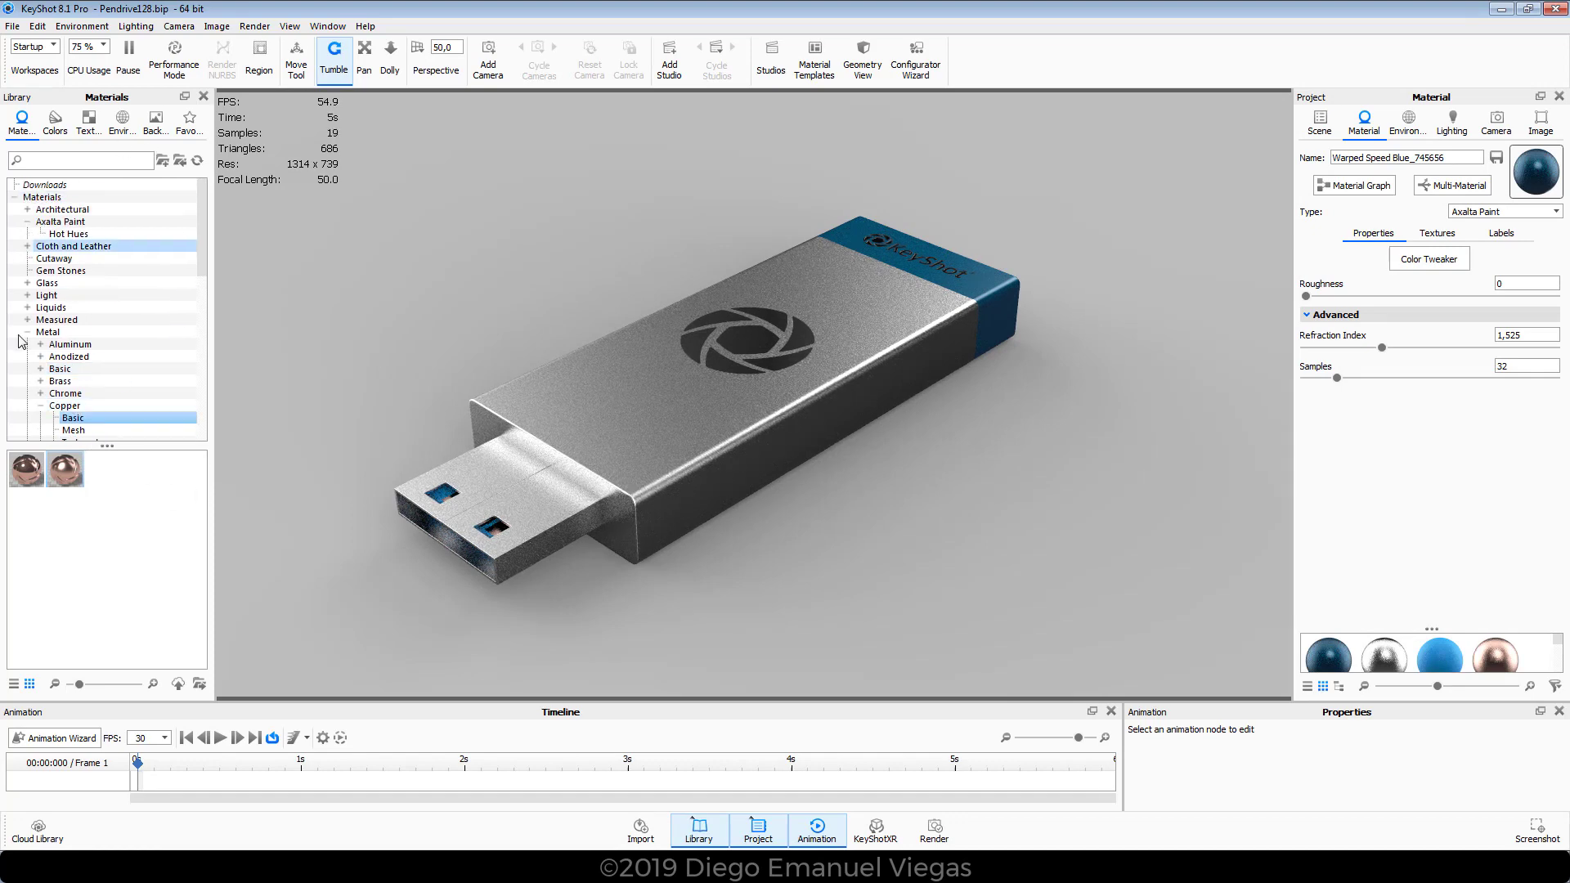
left_click(40, 405)
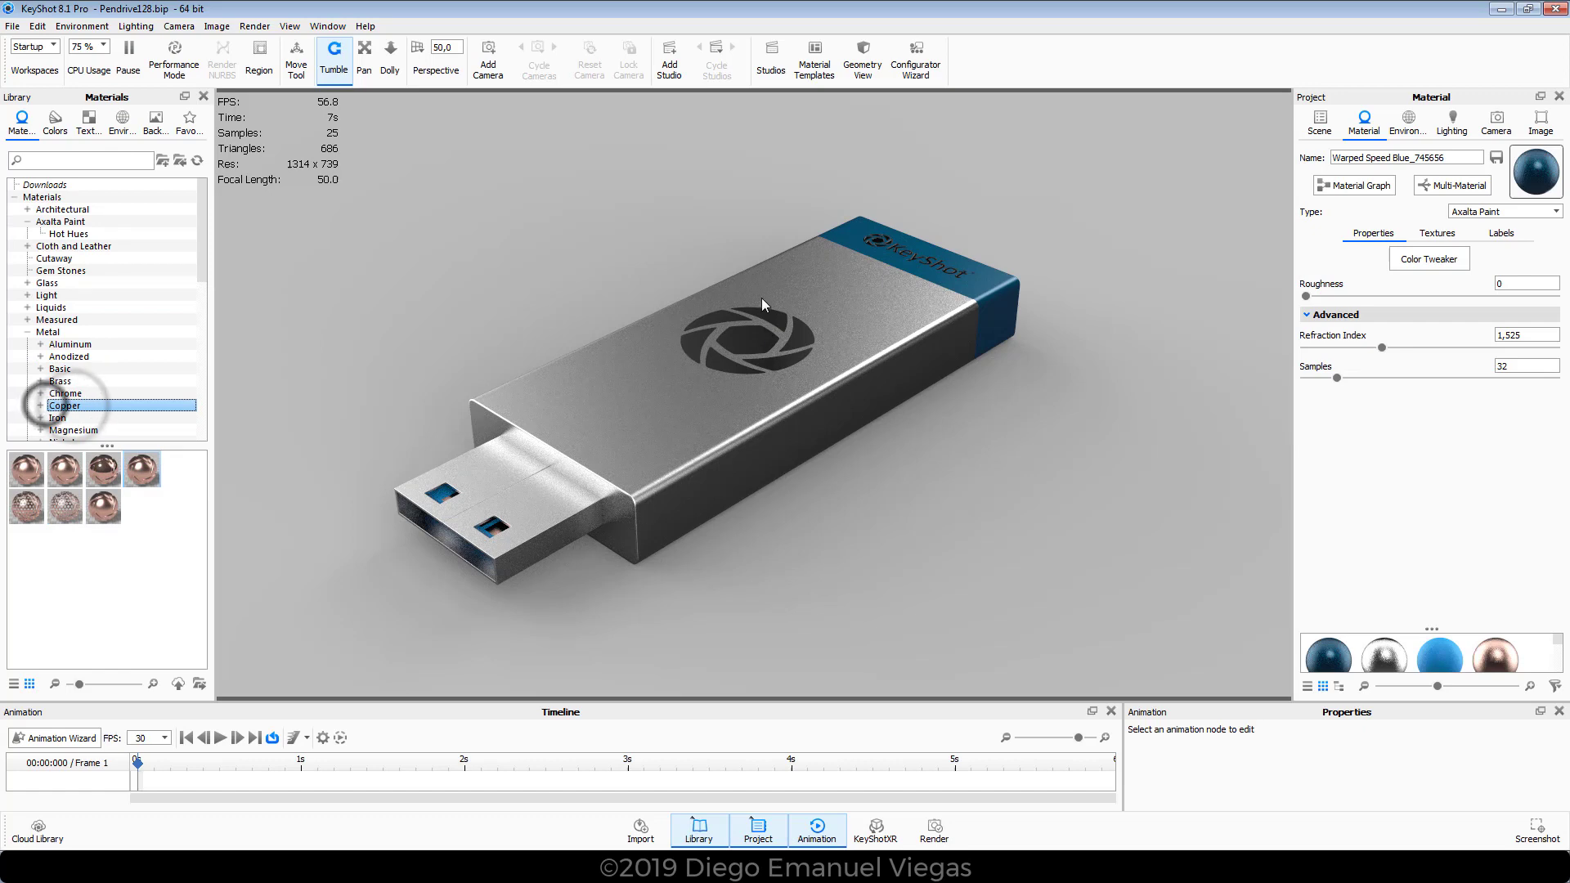
left_click(87, 124)
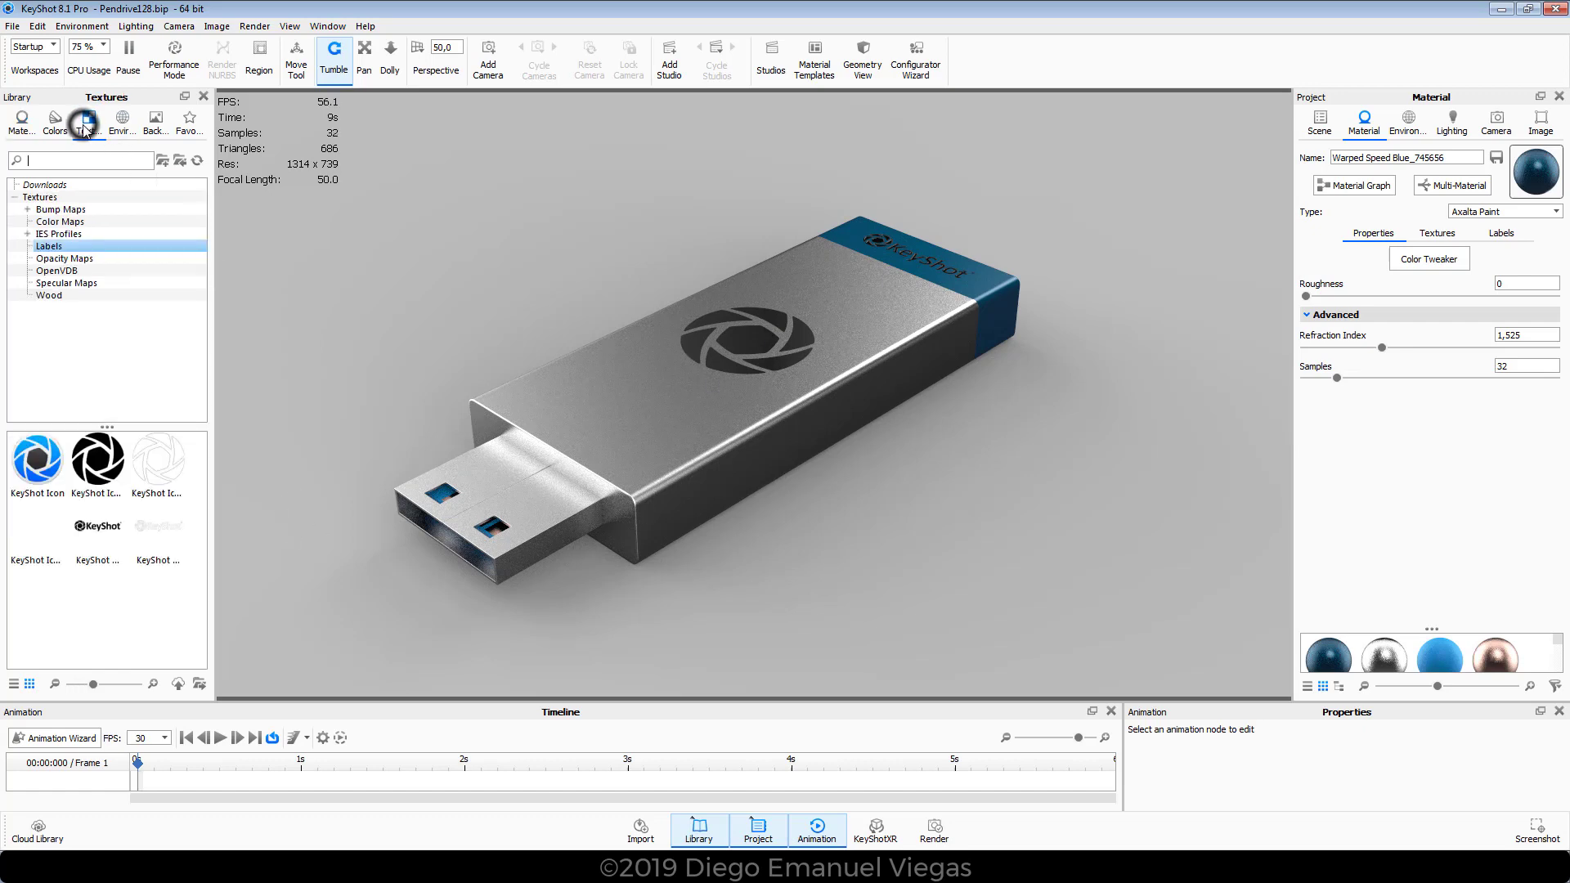
left_click(1408, 123)
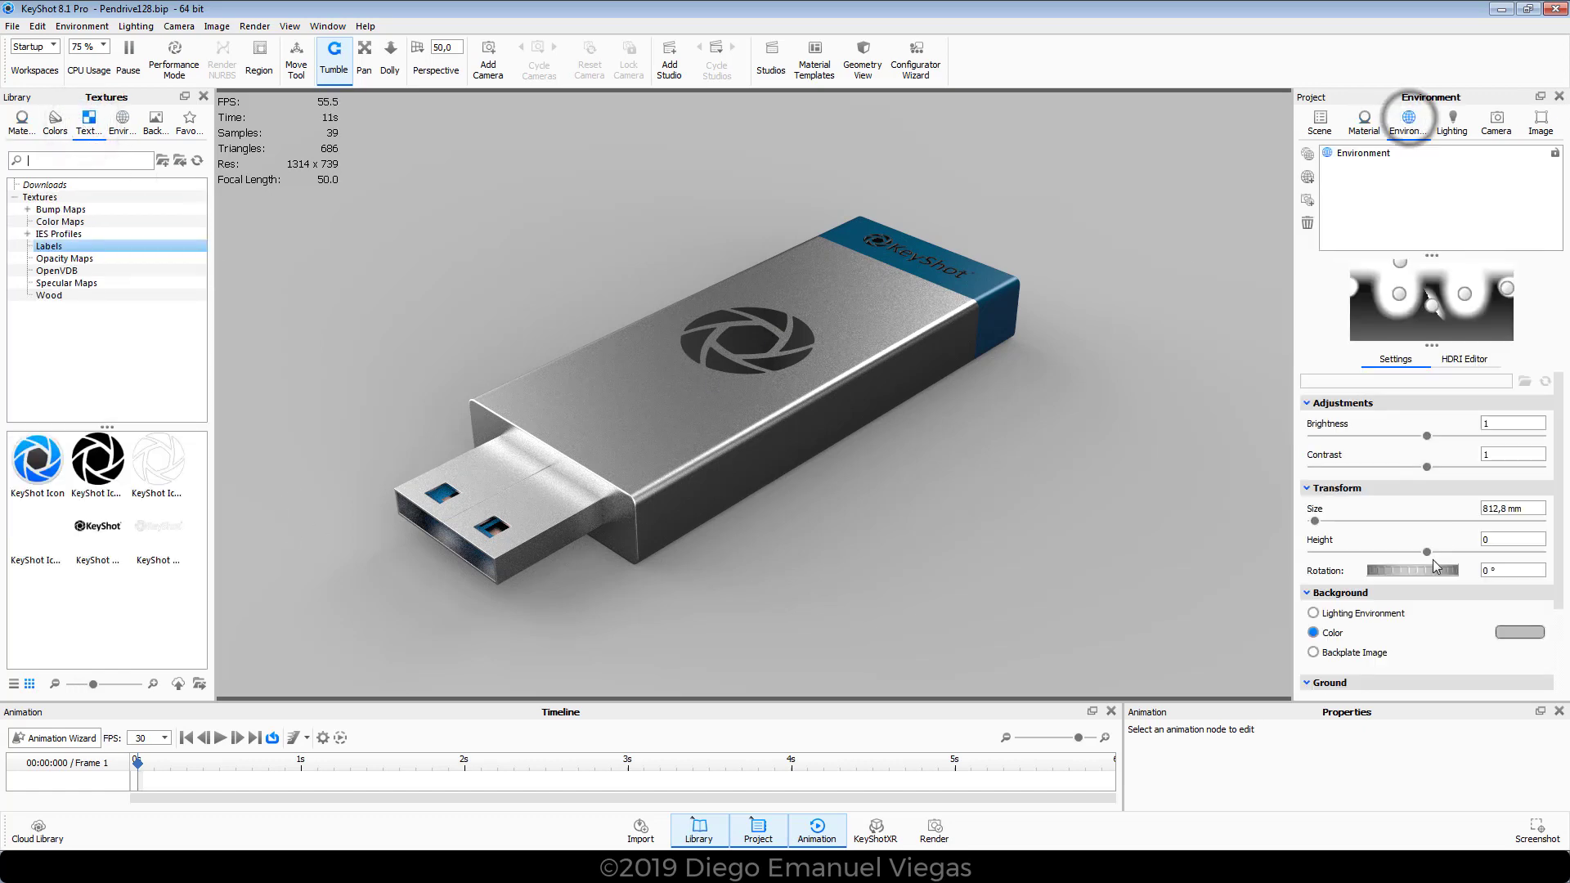
- Apply the Light Tent Screen Top 4K environment from the environment library and set its rotation to 282.5°
left_click_drag(1431, 572, 1464, 582)
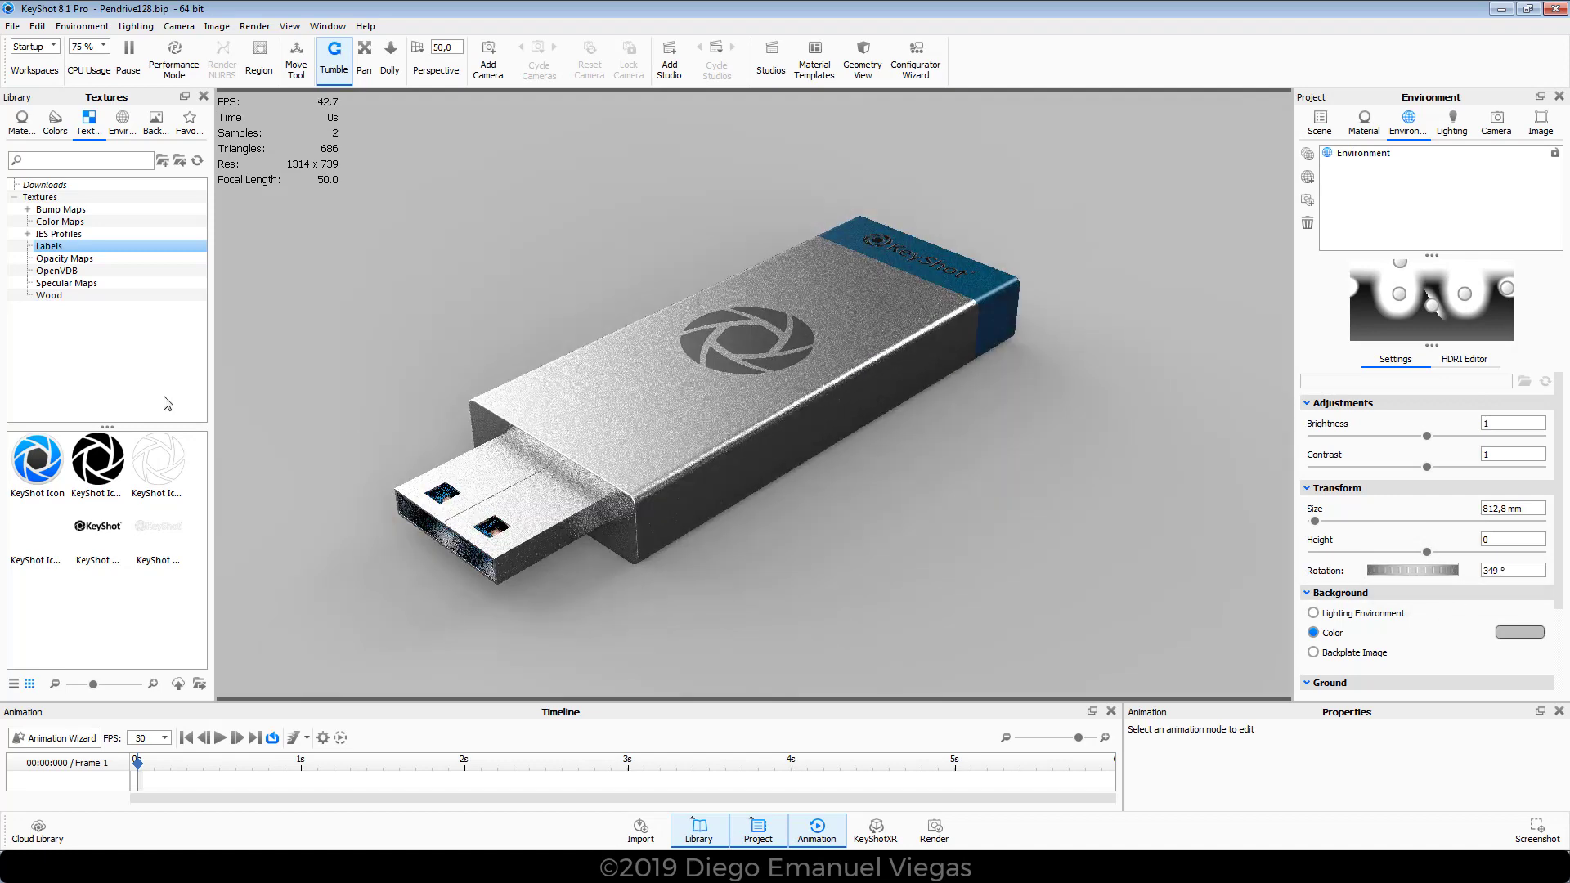
left_click(121, 122)
left_click_drag(102, 503, 360, 309)
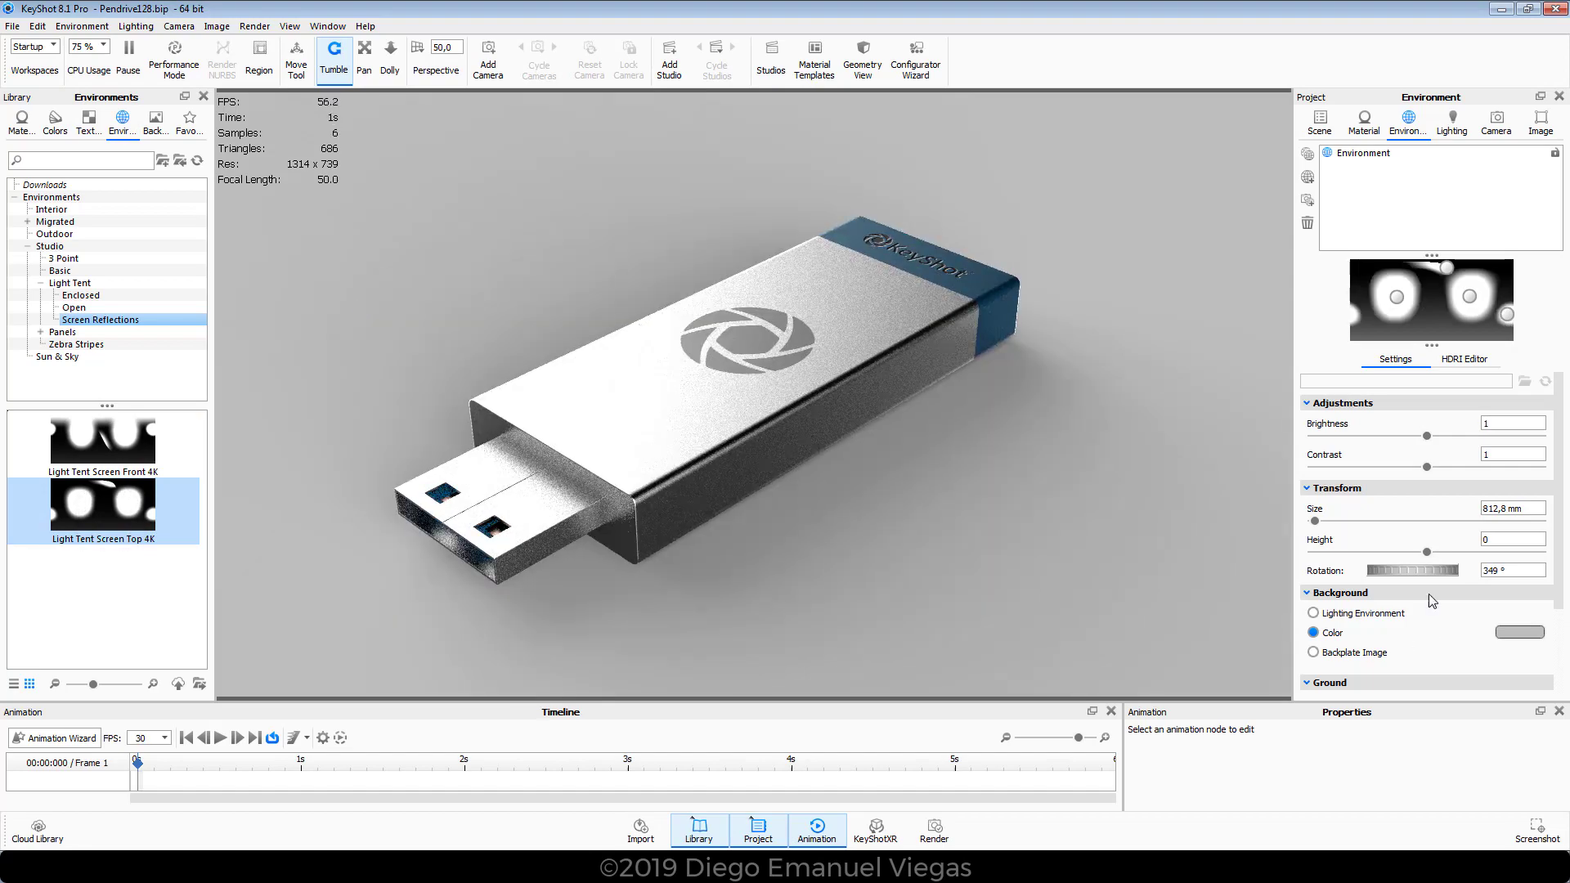
left_click_drag(1389, 576, 1351, 589)
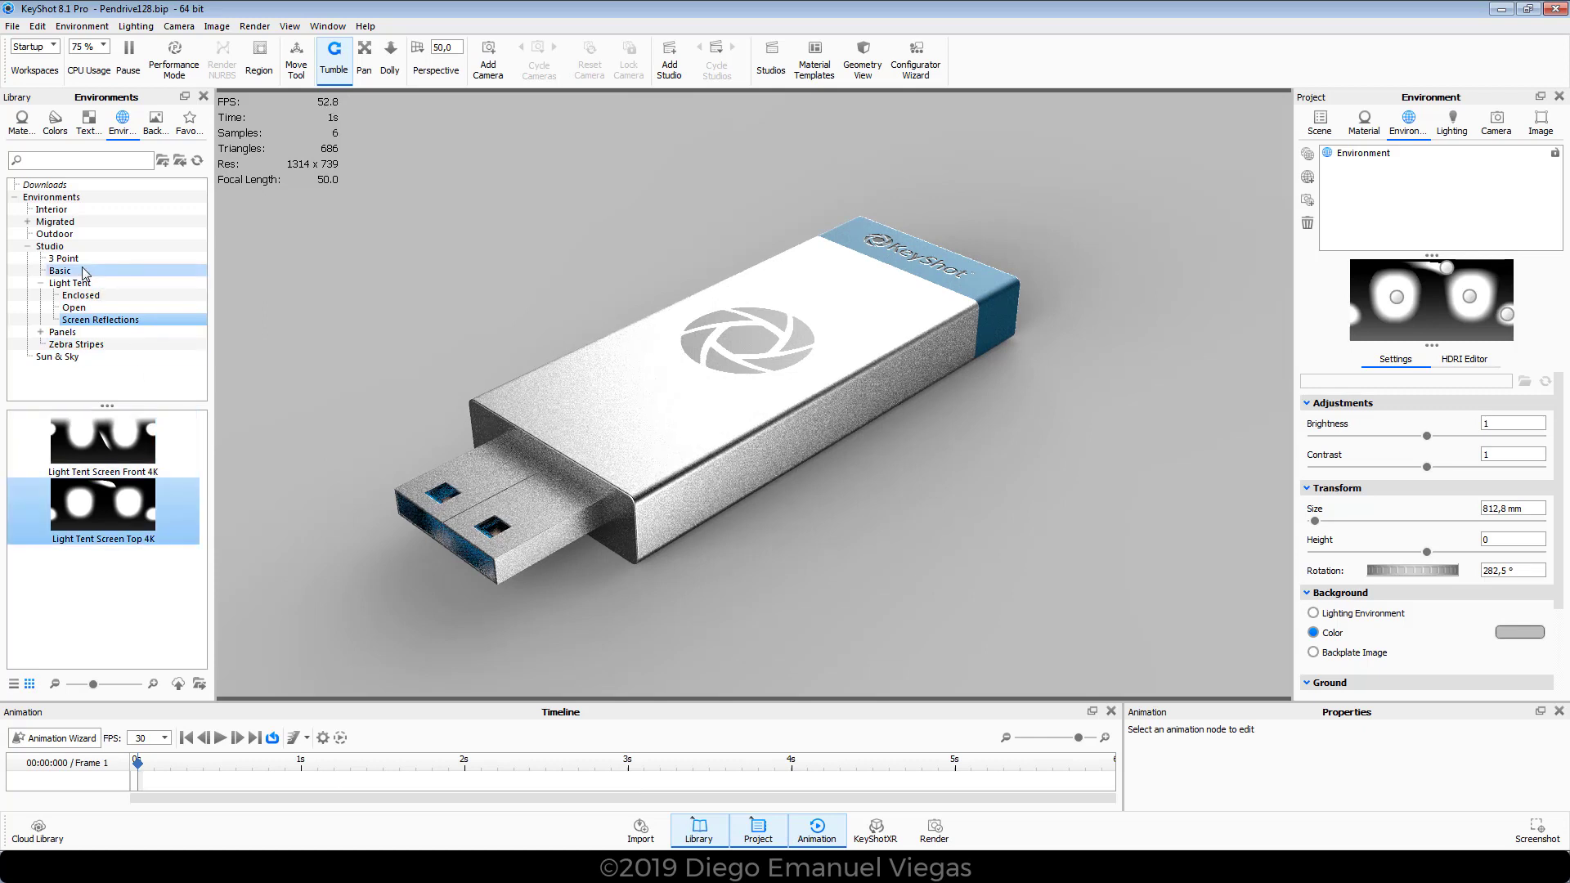
- Try the interior environments Aversis_Bathroom_3k, Aversis_Clothing-store_3k at 316.5° rotation and Aversis_Industrial-kitchen_3k at 258°
left_click(50, 209)
left_click_drag(112, 450, 320, 411)
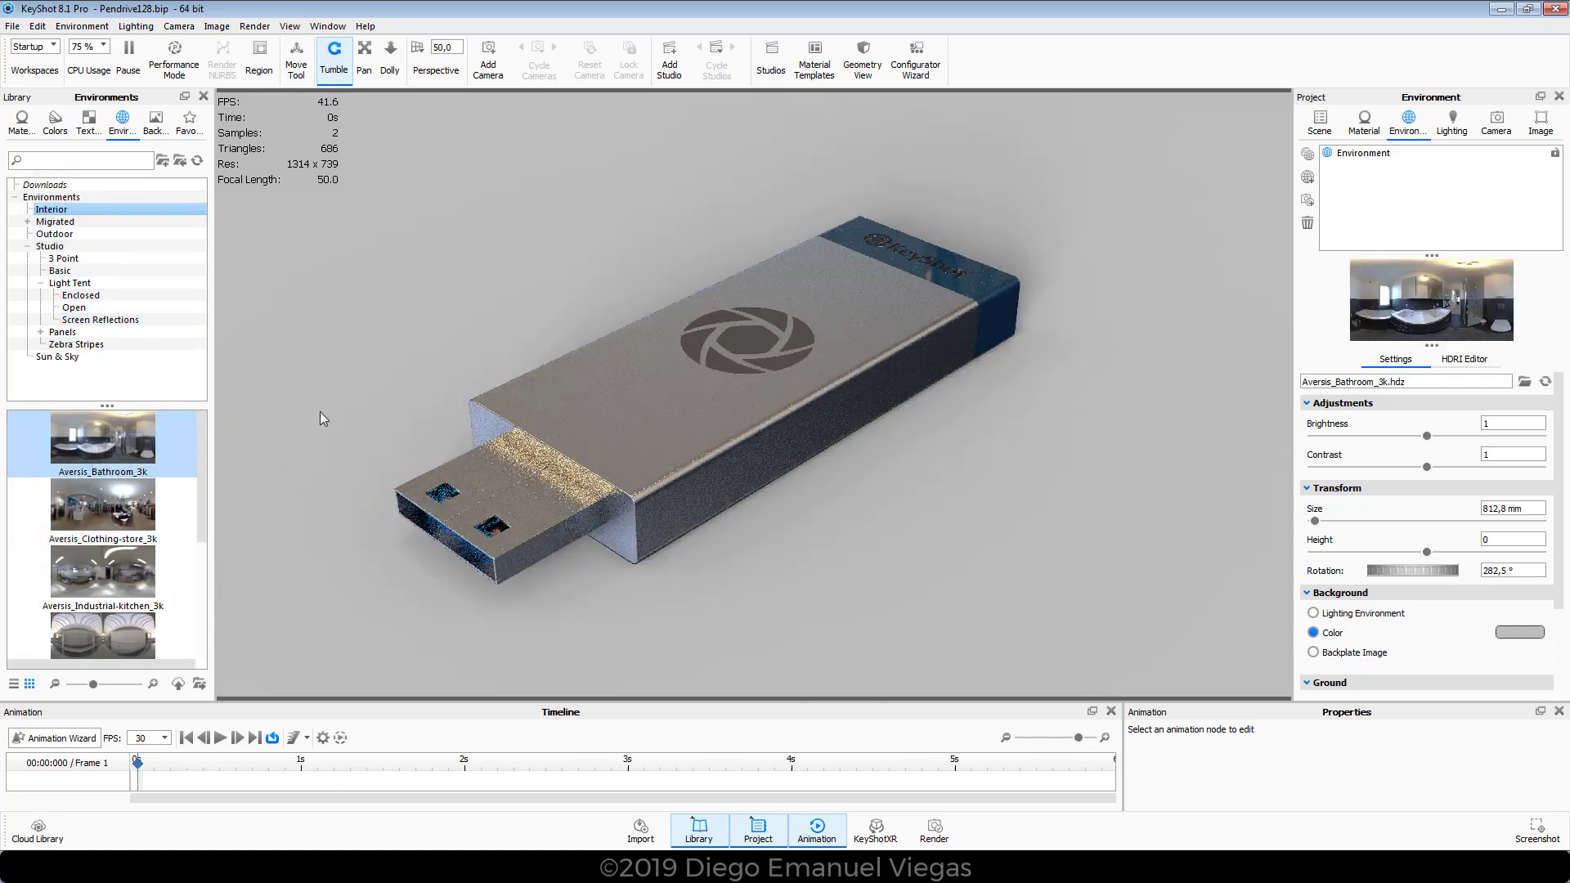
left_click_drag(102, 505, 287, 397)
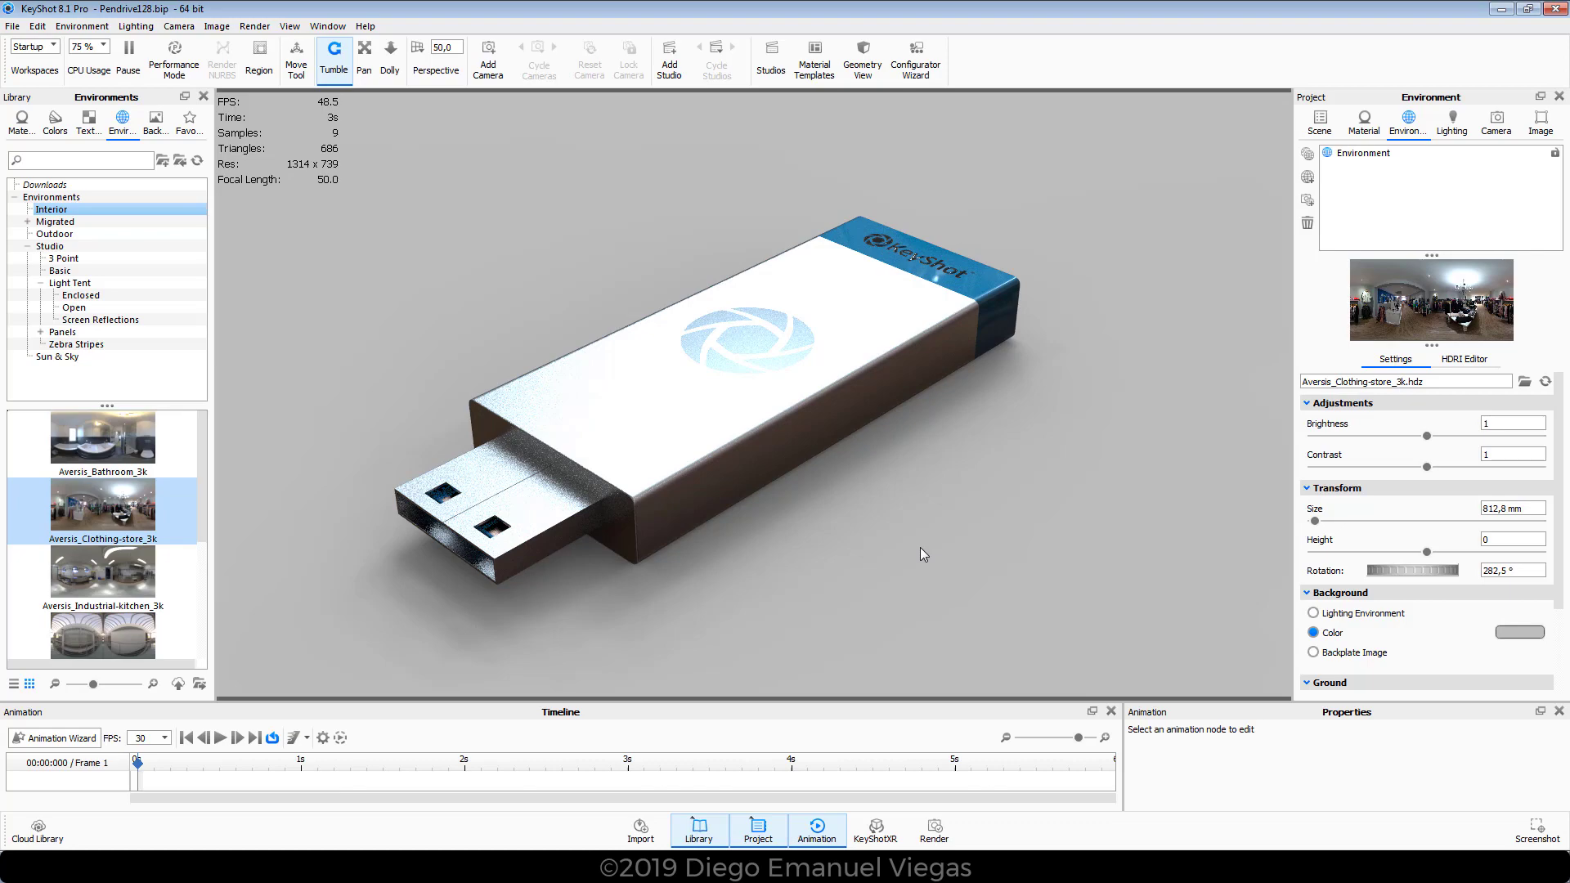
mouse_move(1414, 575)
left_mouse_down()
mouse_move(1385, 577)
mouse_move(1439, 573)
left_mouse_up()
left_click_drag(103, 571, 504, 336)
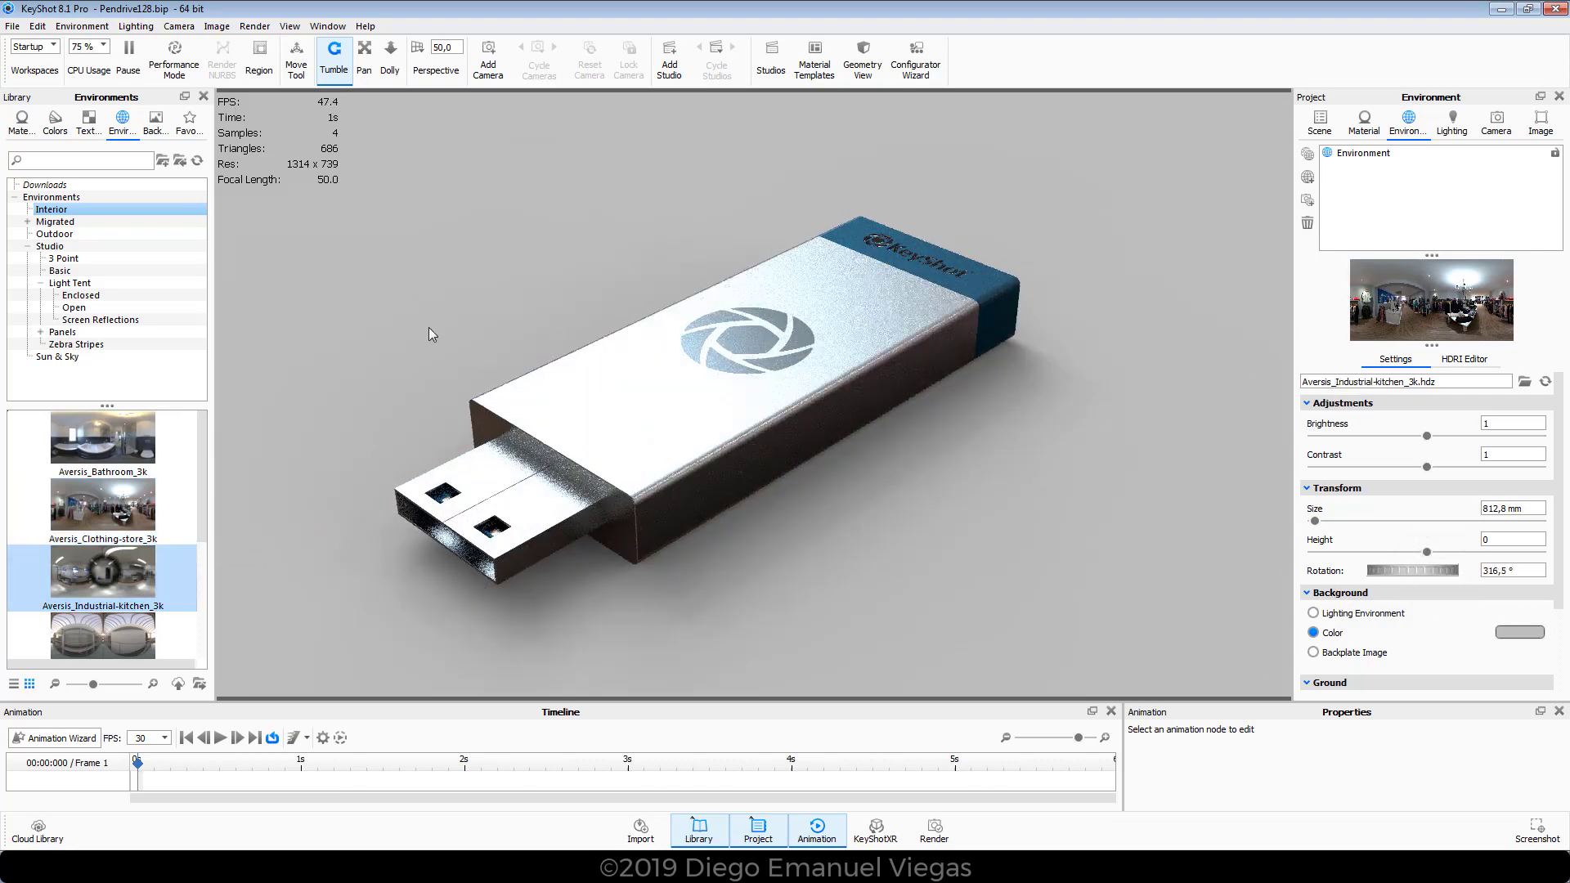
mouse_move(1376, 572)
left_mouse_down()
mouse_move(1426, 562)
mouse_move(1390, 570)
left_mouse_up()
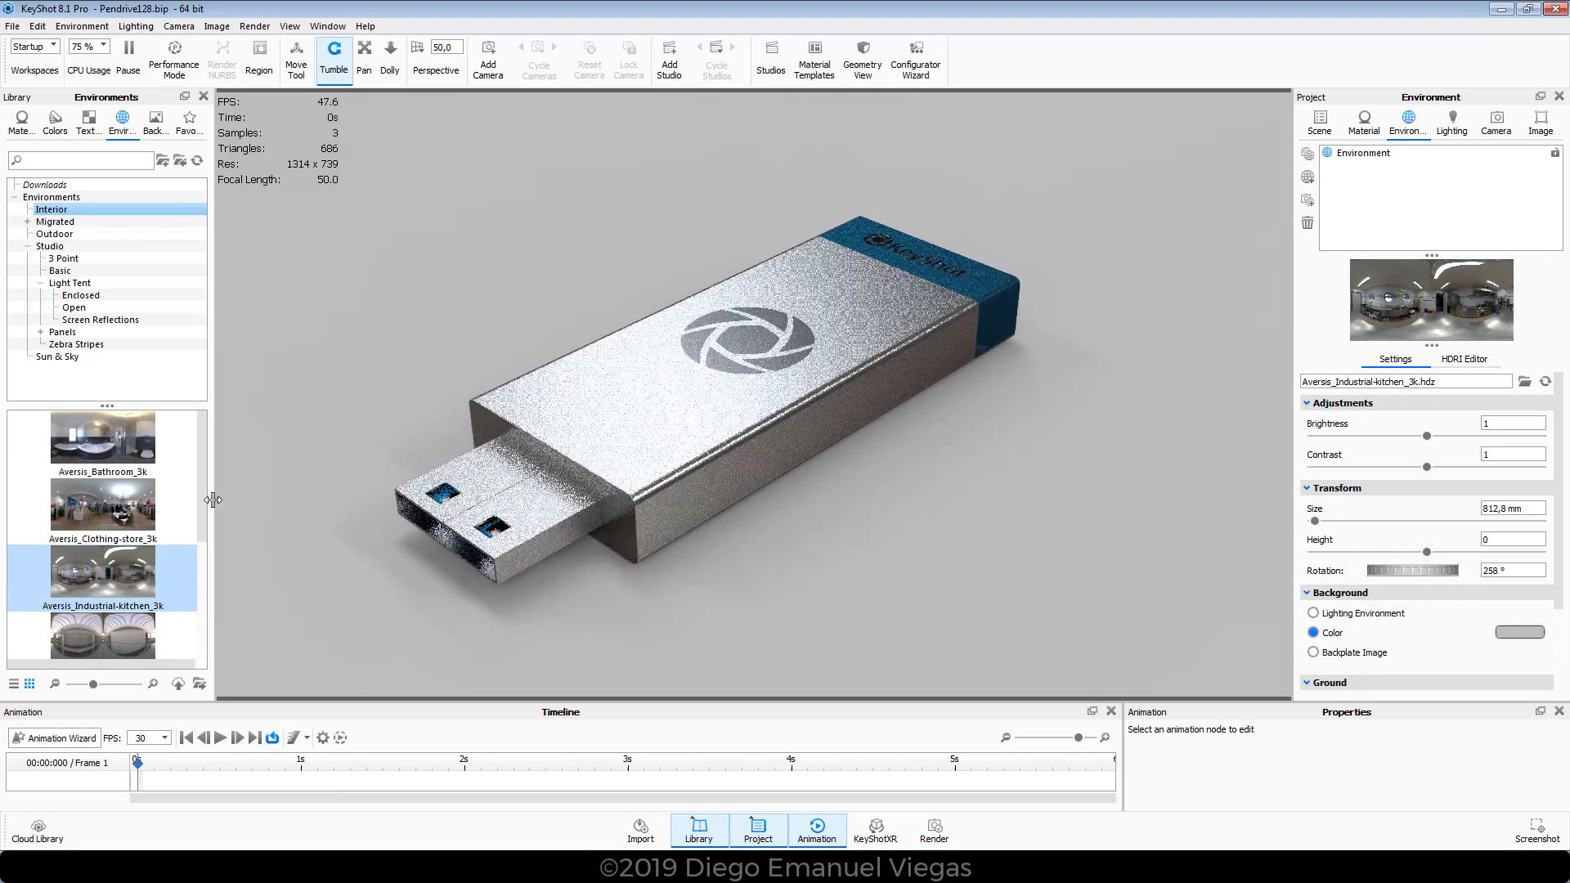
- Try Aversis_Office-hallway-daylight_3k and Dosch-Apartment_2k, apply Dosch-Stairwell_2k and set the environment rotation to 191.5°
scroll(133, 465, "down", 3)
left_click_drag(134, 465, 418, 286)
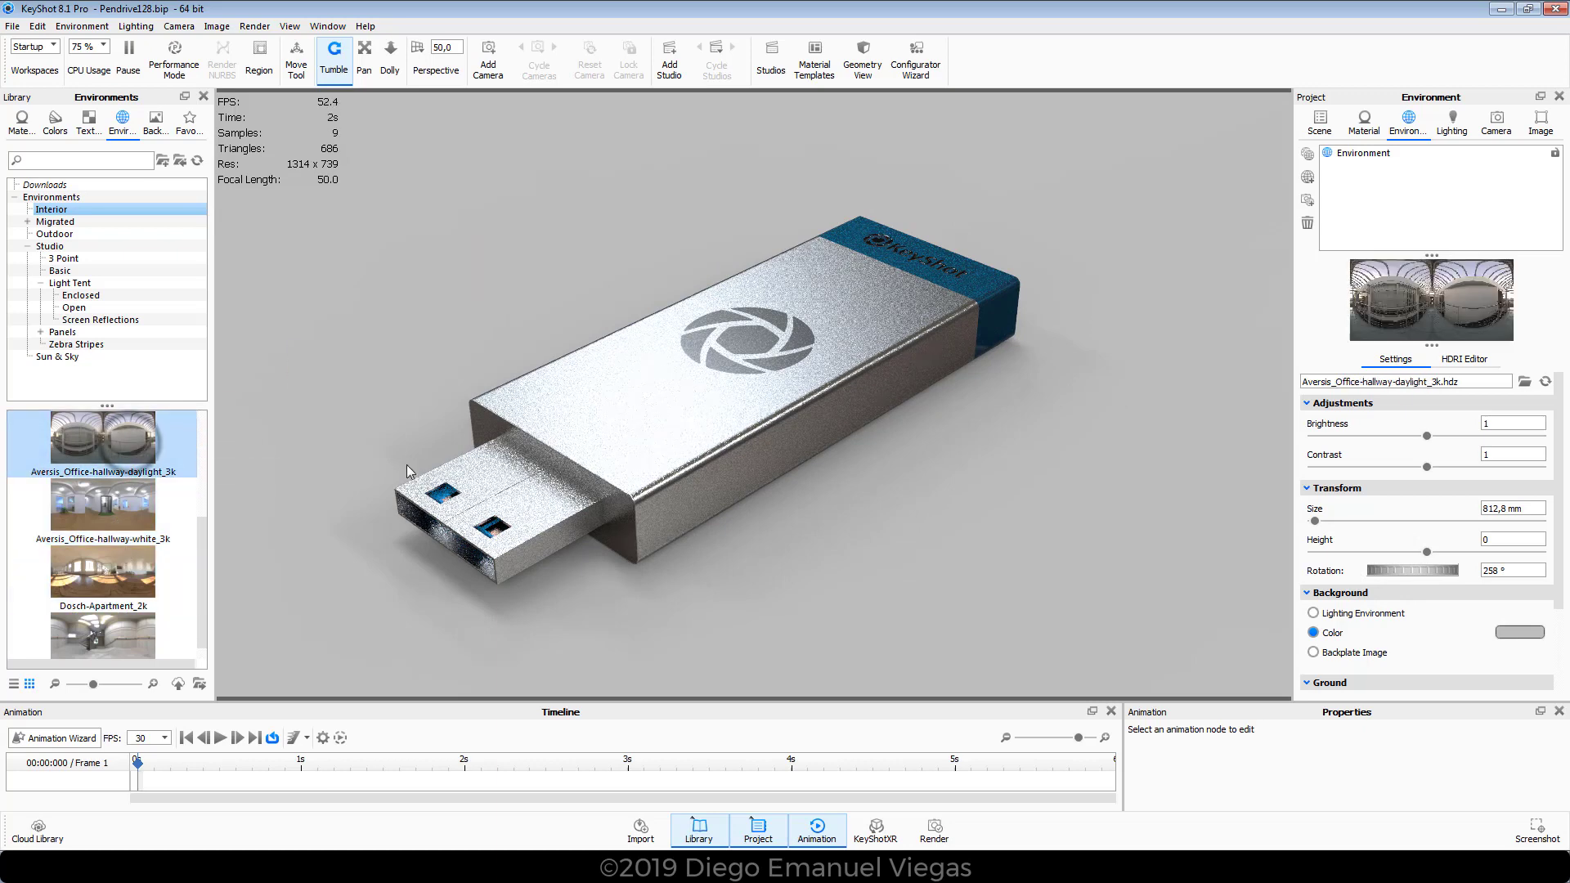
left_click_drag(112, 584, 350, 361)
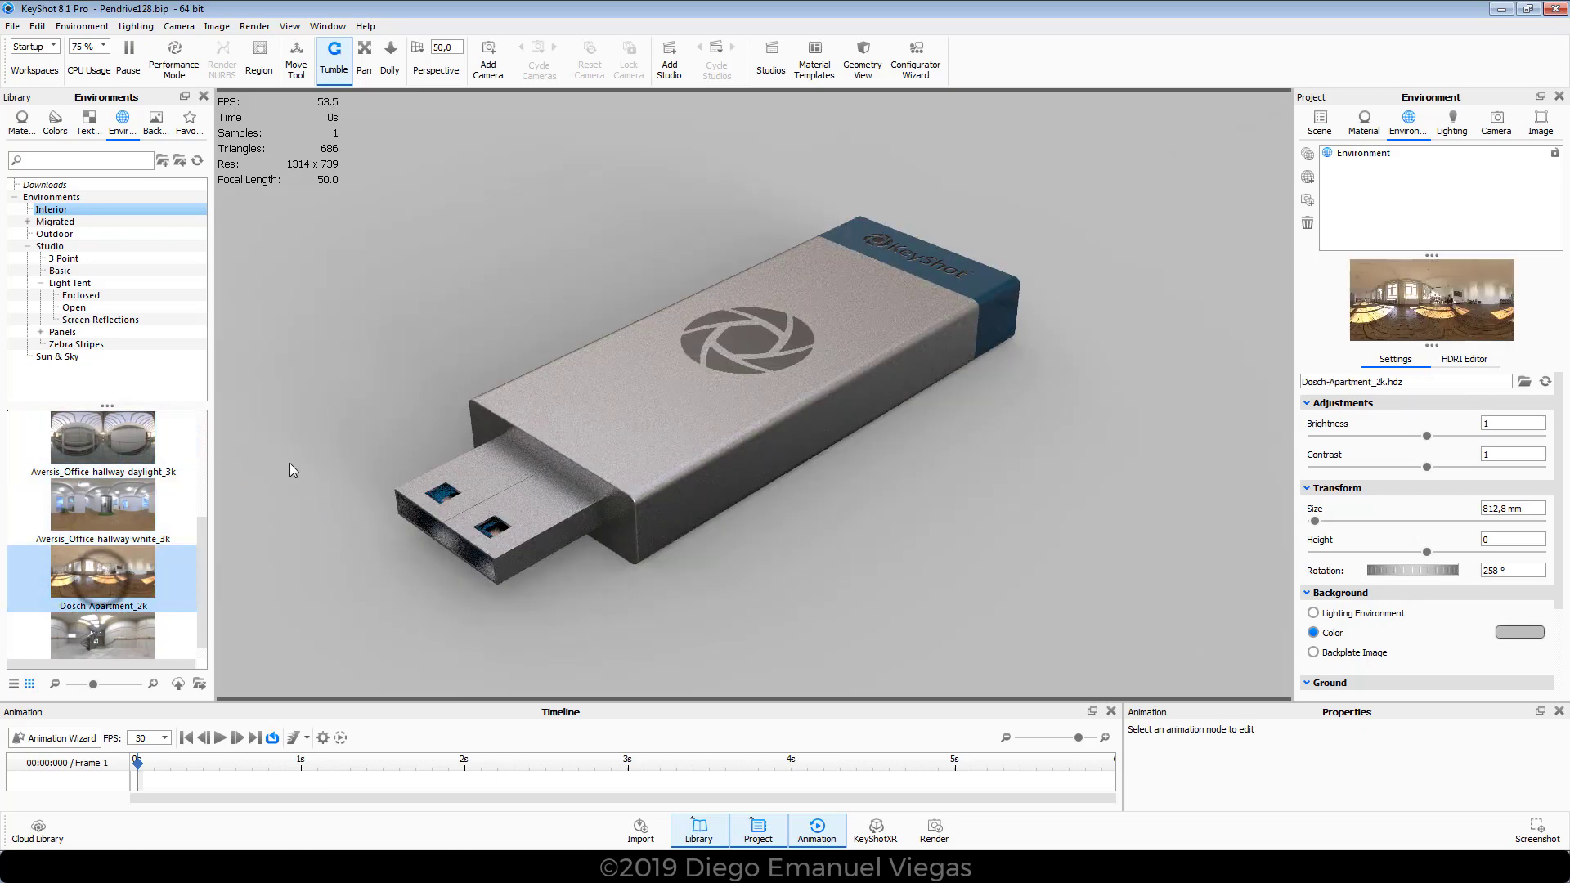
left_click_drag(120, 641, 309, 293)
left_click_drag(1431, 570, 1354, 573)
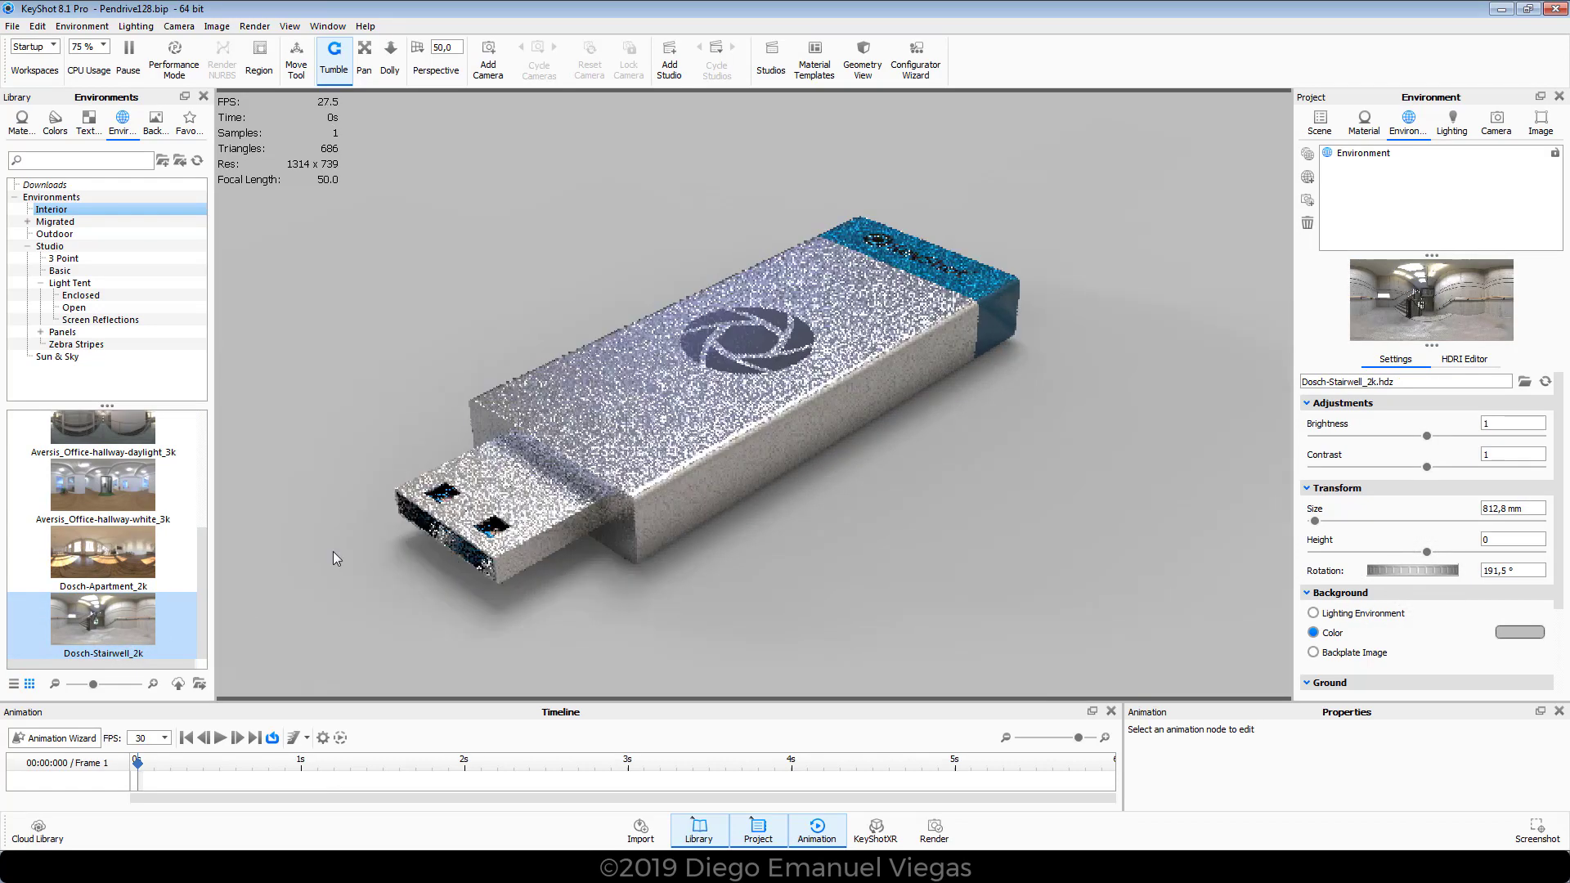
- Try the studio environment 2 Panels Straight 4K and replace it with 3 Panels Straight 4K
scroll(170, 529, "up", 3)
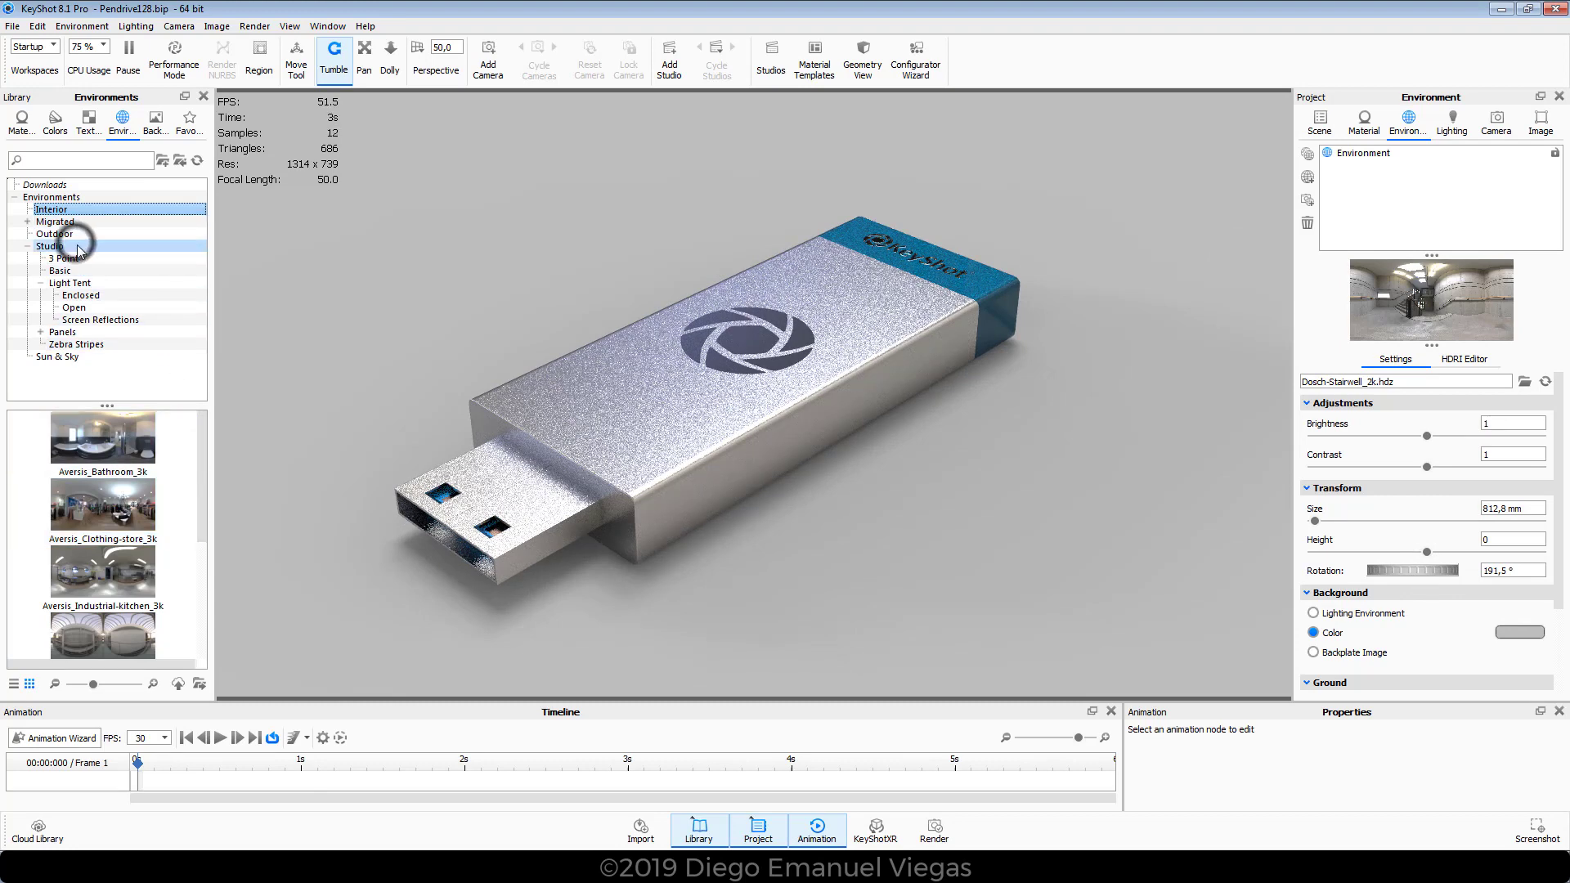
left_click(47, 246)
left_click_drag(102, 437, 491, 270)
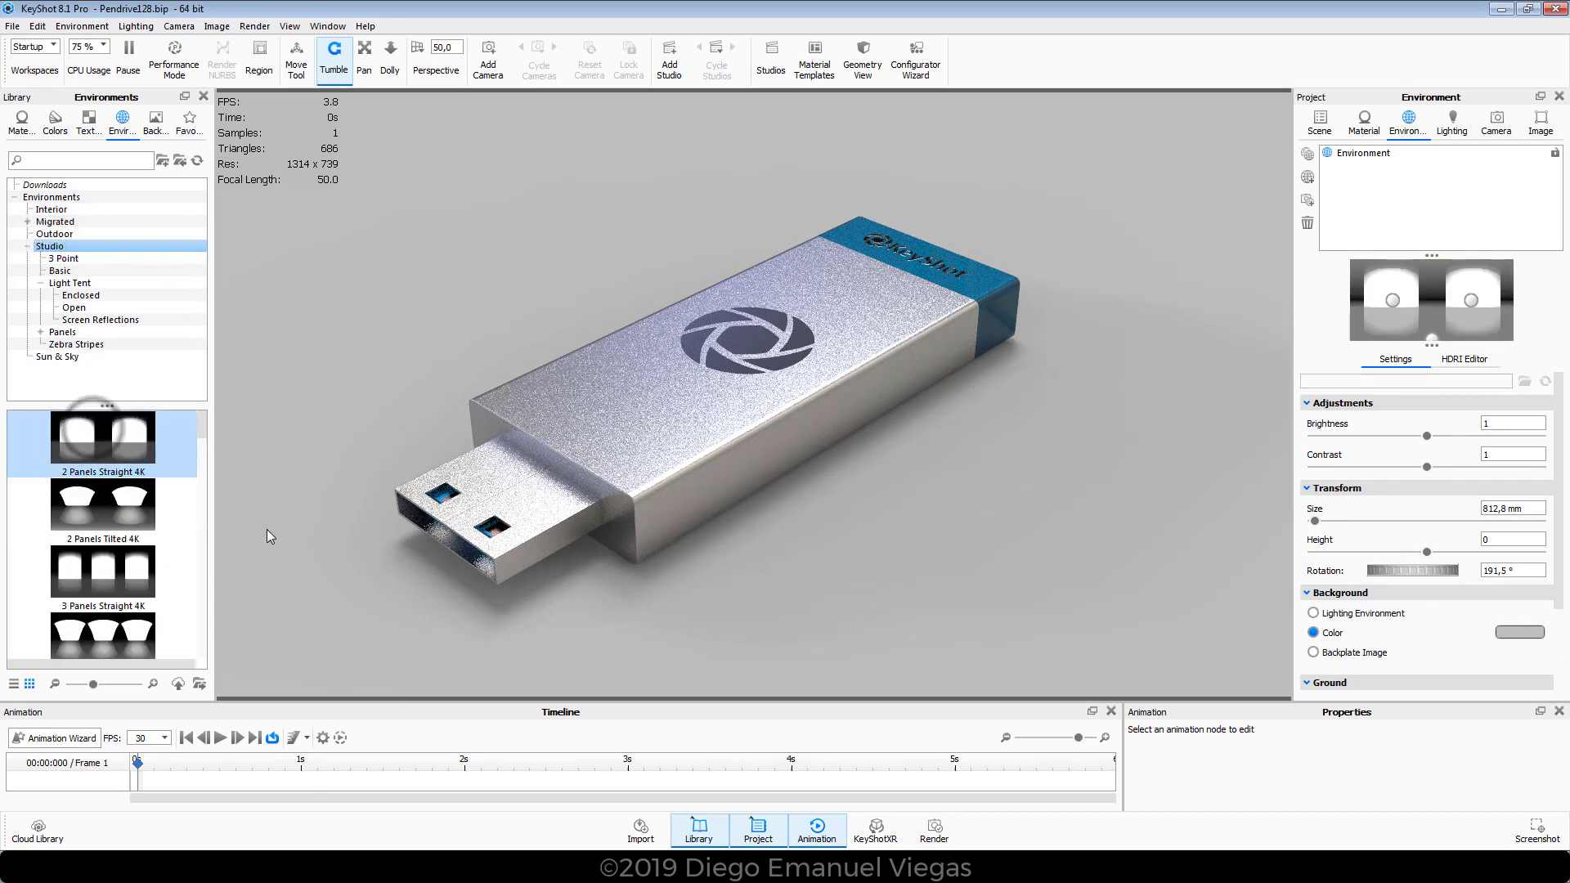
left_click_drag(111, 576, 291, 282)
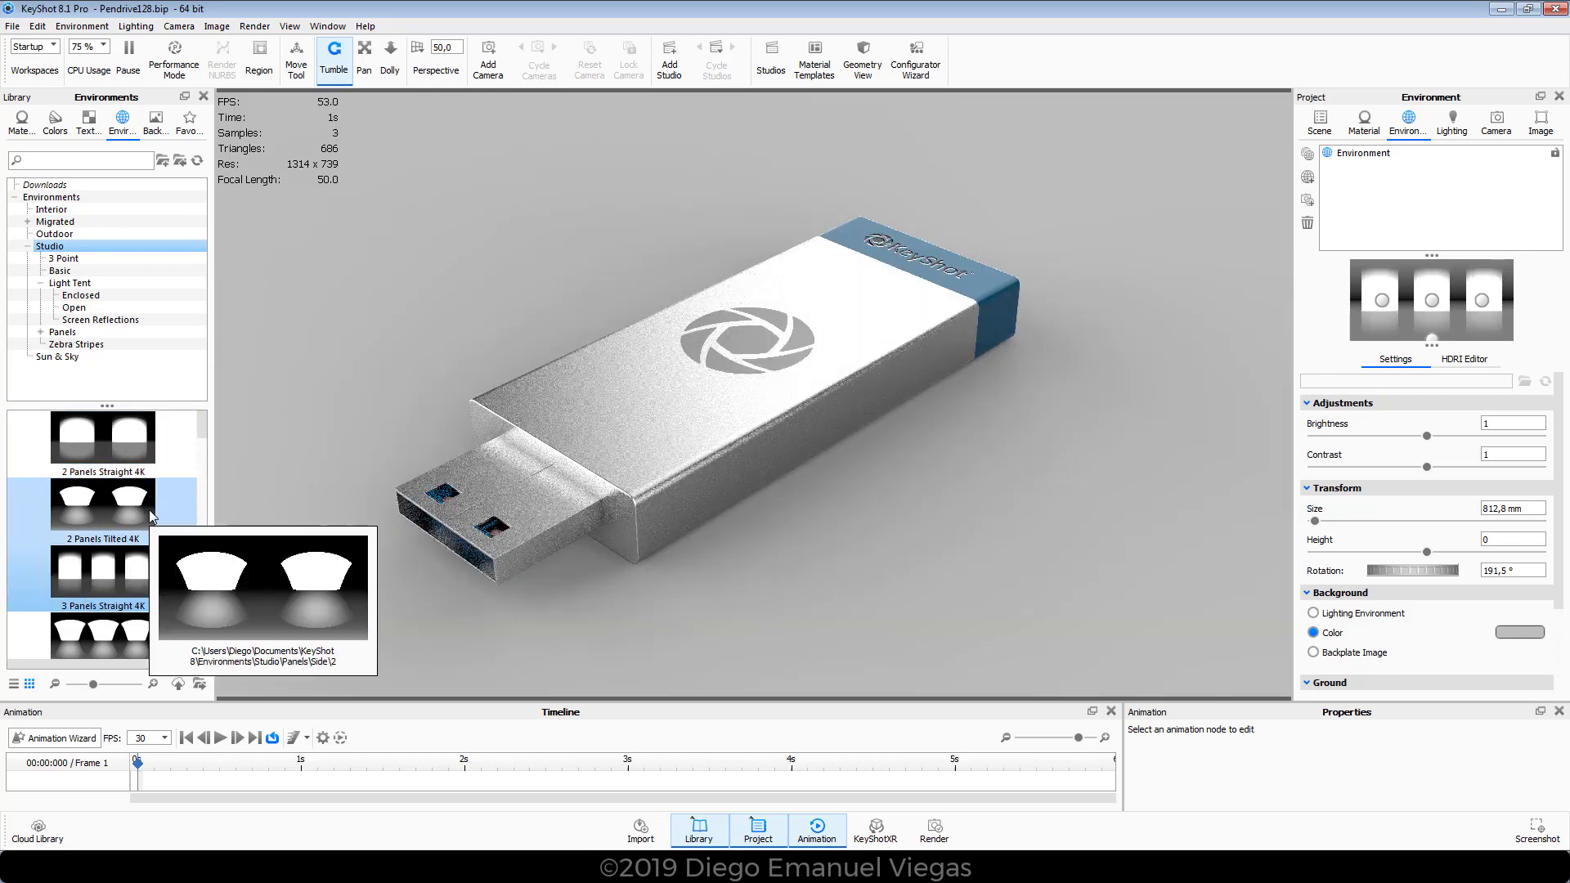
mouse_move(81, 582)
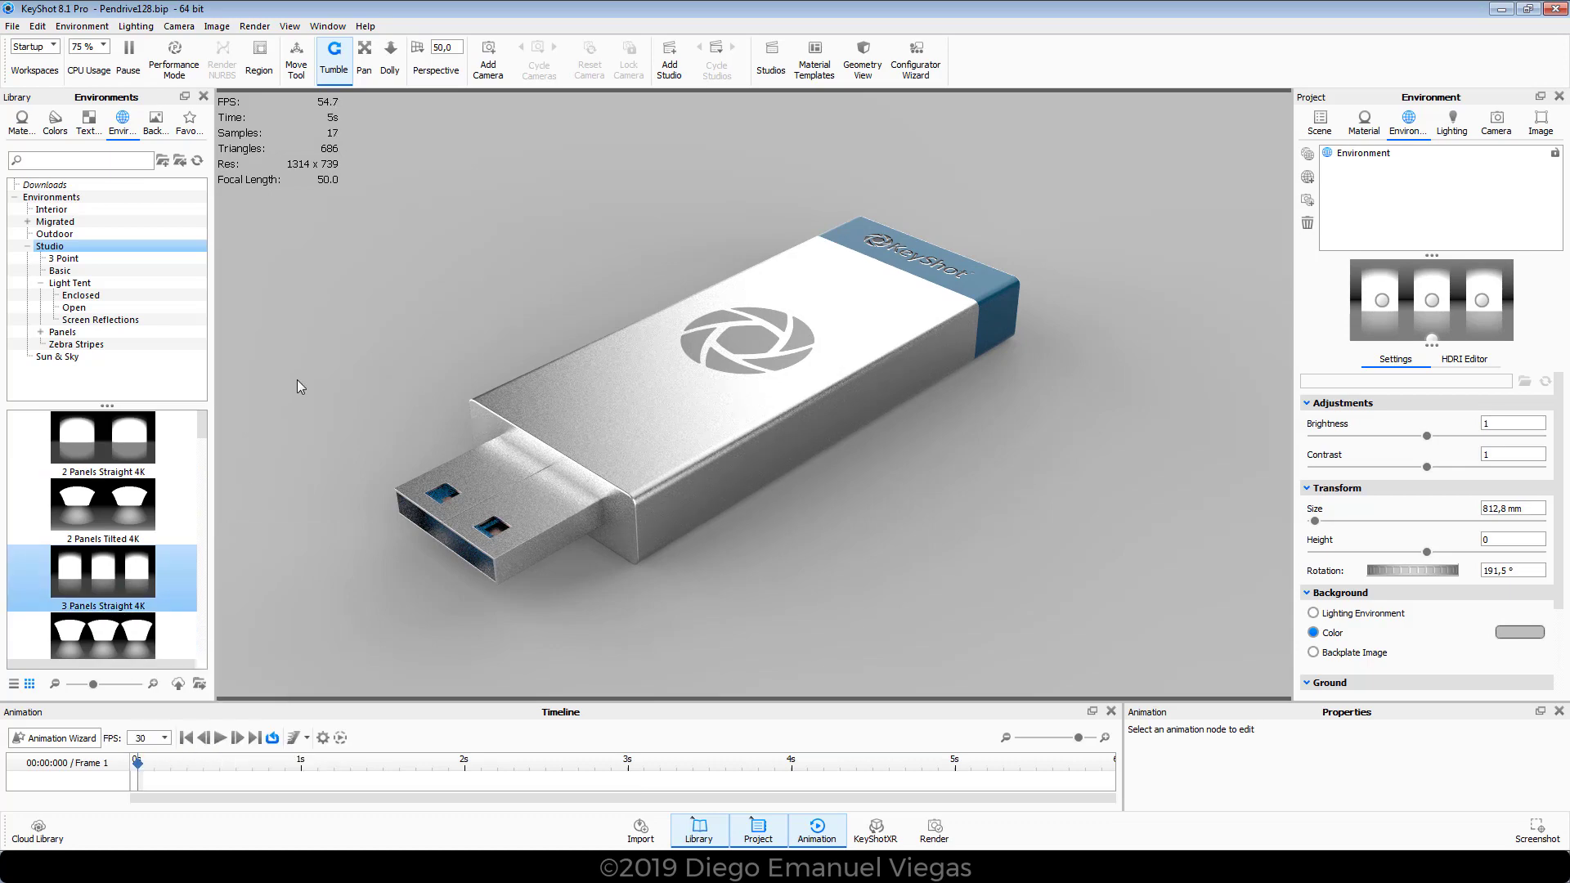
left_click_drag(297, 379, 292, 361)
left_click_drag(901, 573, 552, 538)
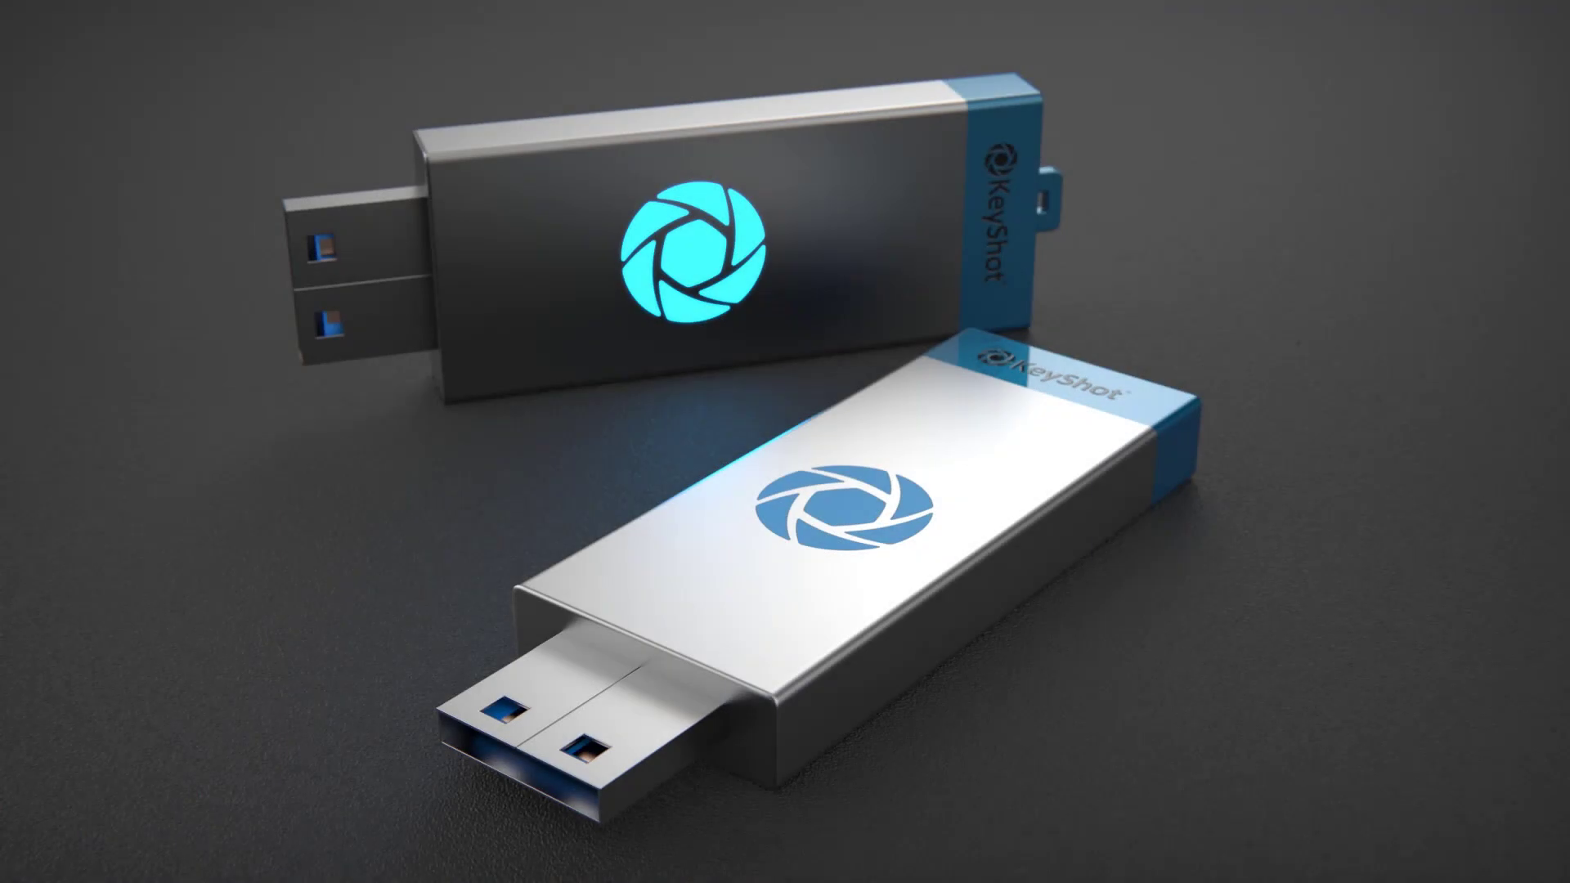